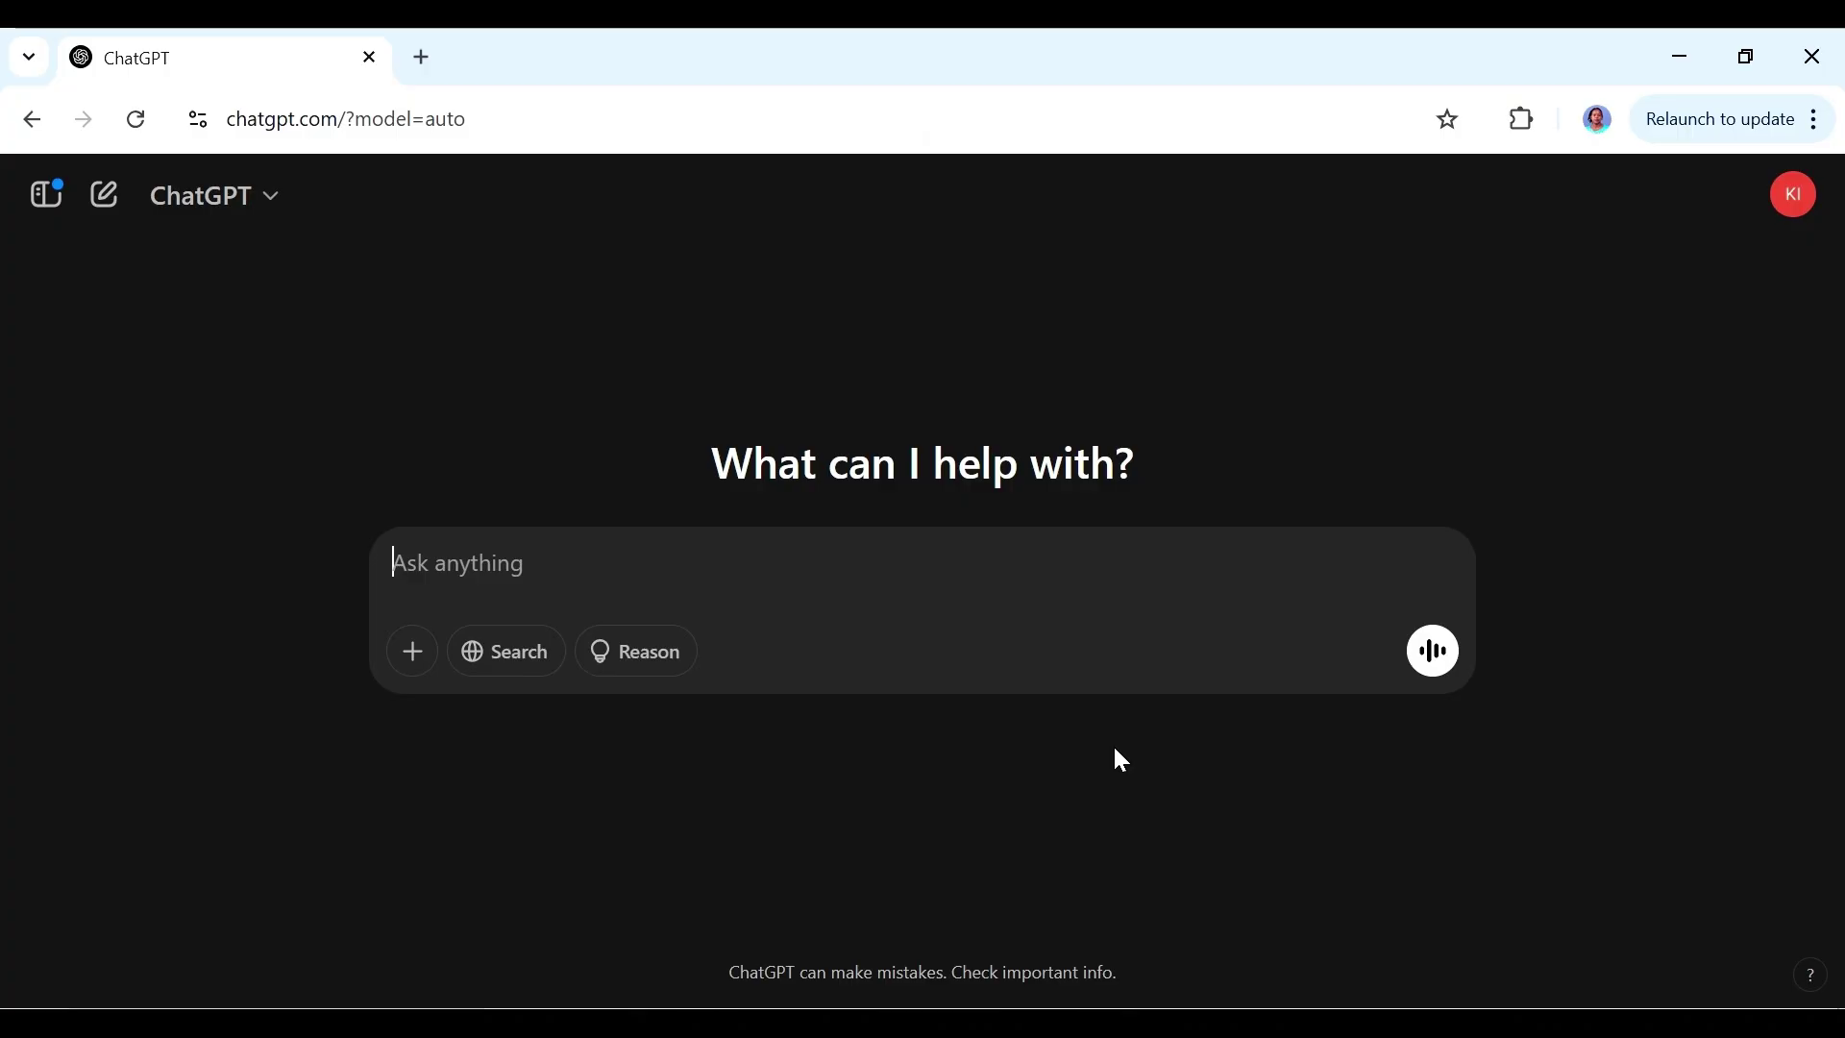
- Paste and send the prompt requesting a three-column table of Bible verses, short encouragements and background settings for TikTok videos, then review the response
key(ctrl+v)
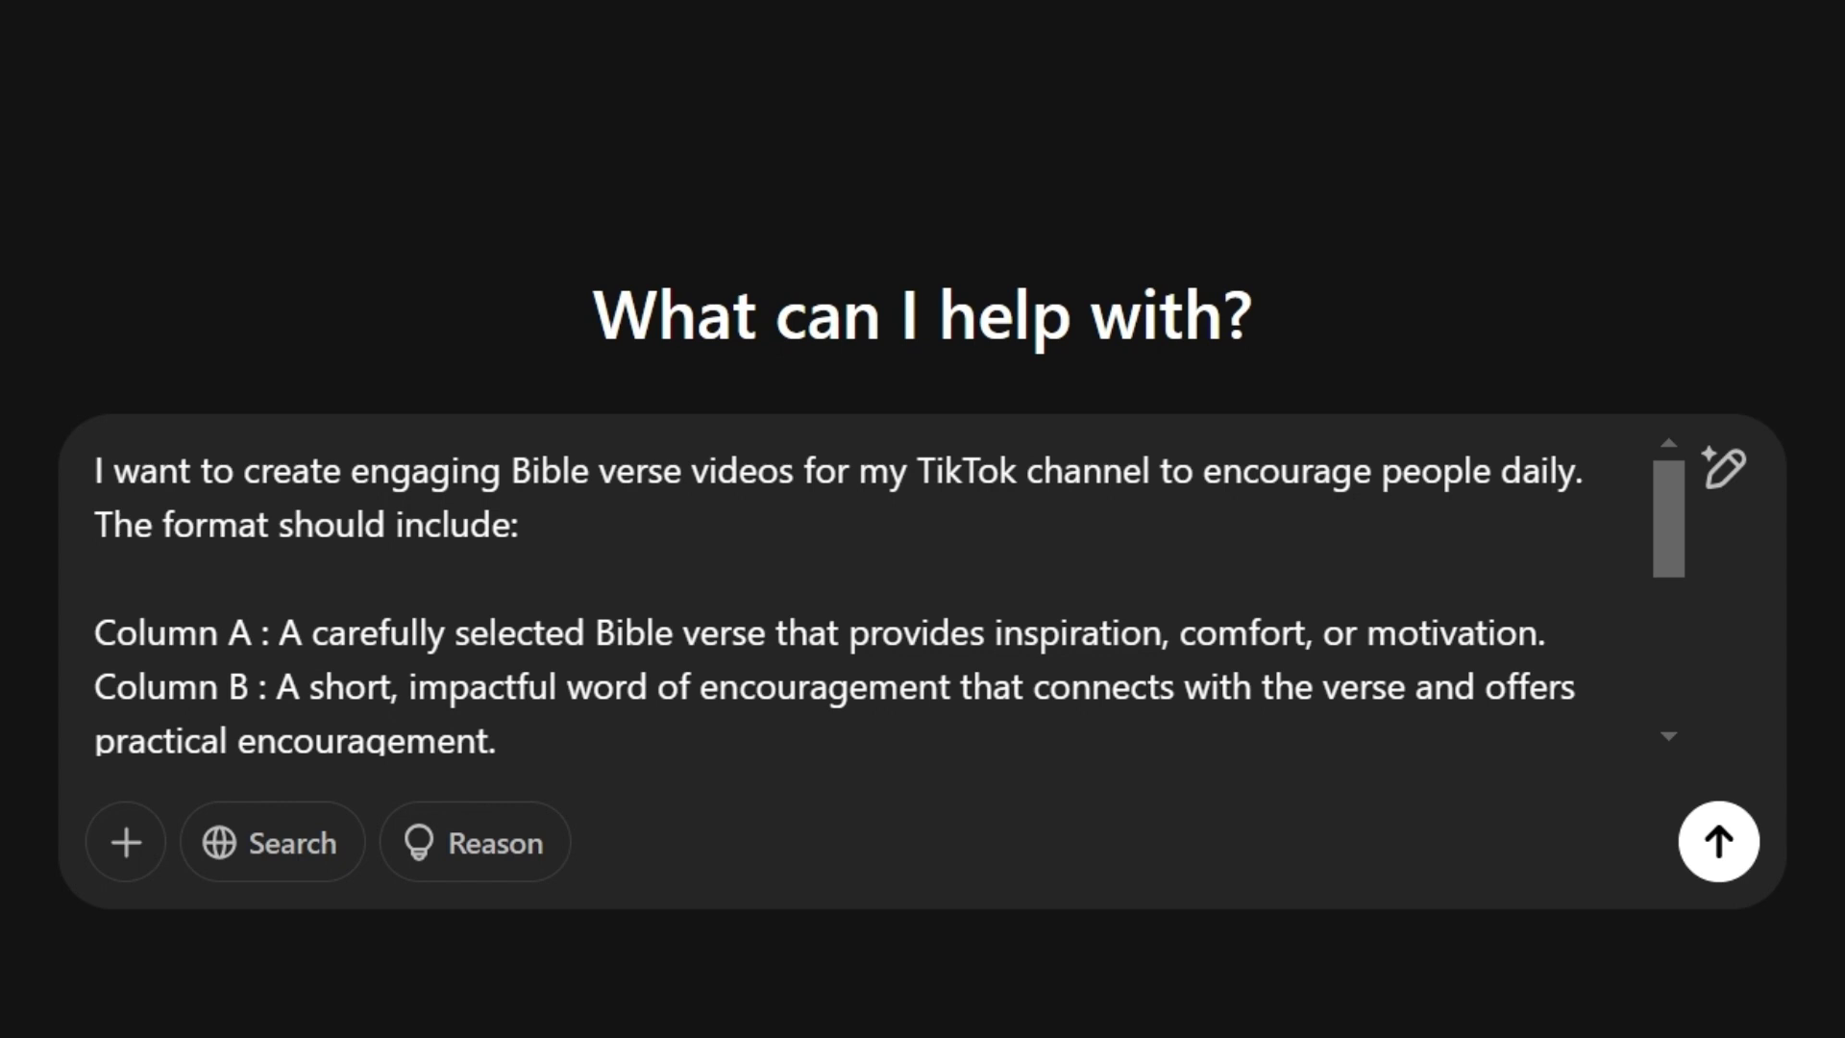
click(695, 548)
drag(1677, 532, 1670, 583)
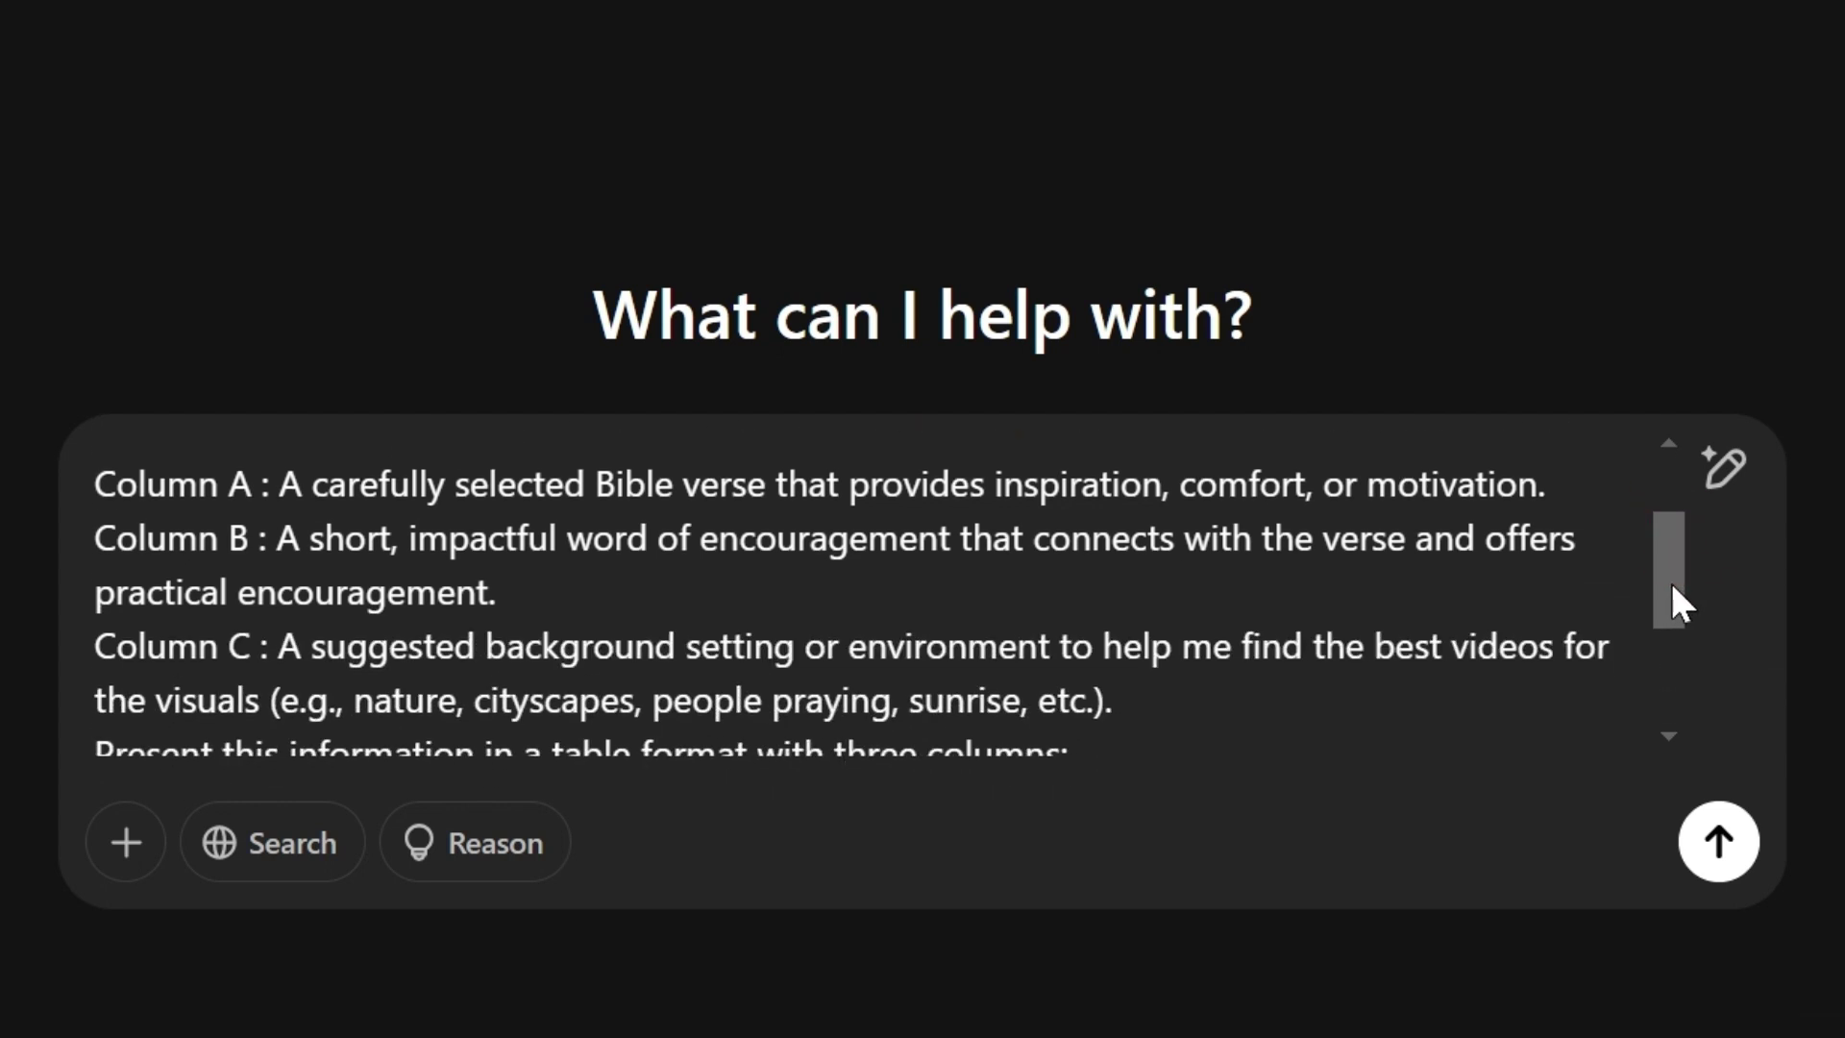
drag(1672, 583, 1668, 464)
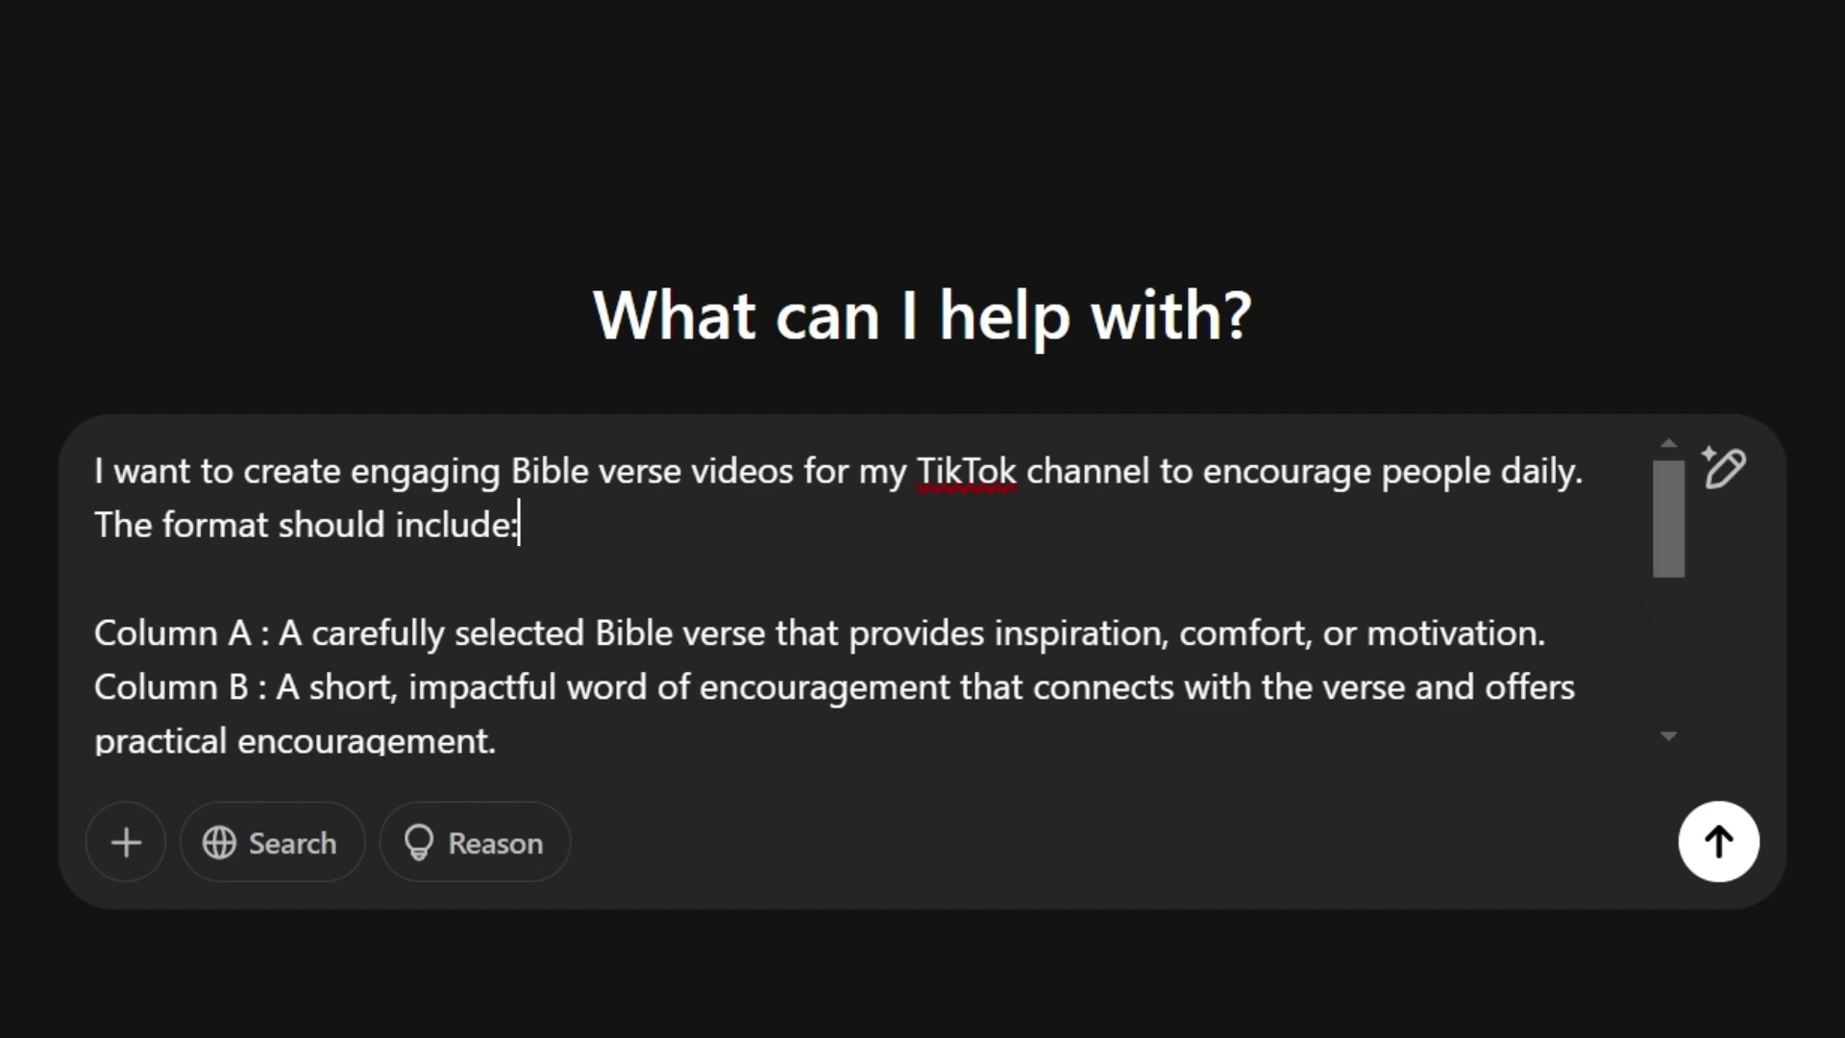
scroll(1679, 527, down, 5)
click(1691, 831)
drag(1831, 235, 1837, 687)
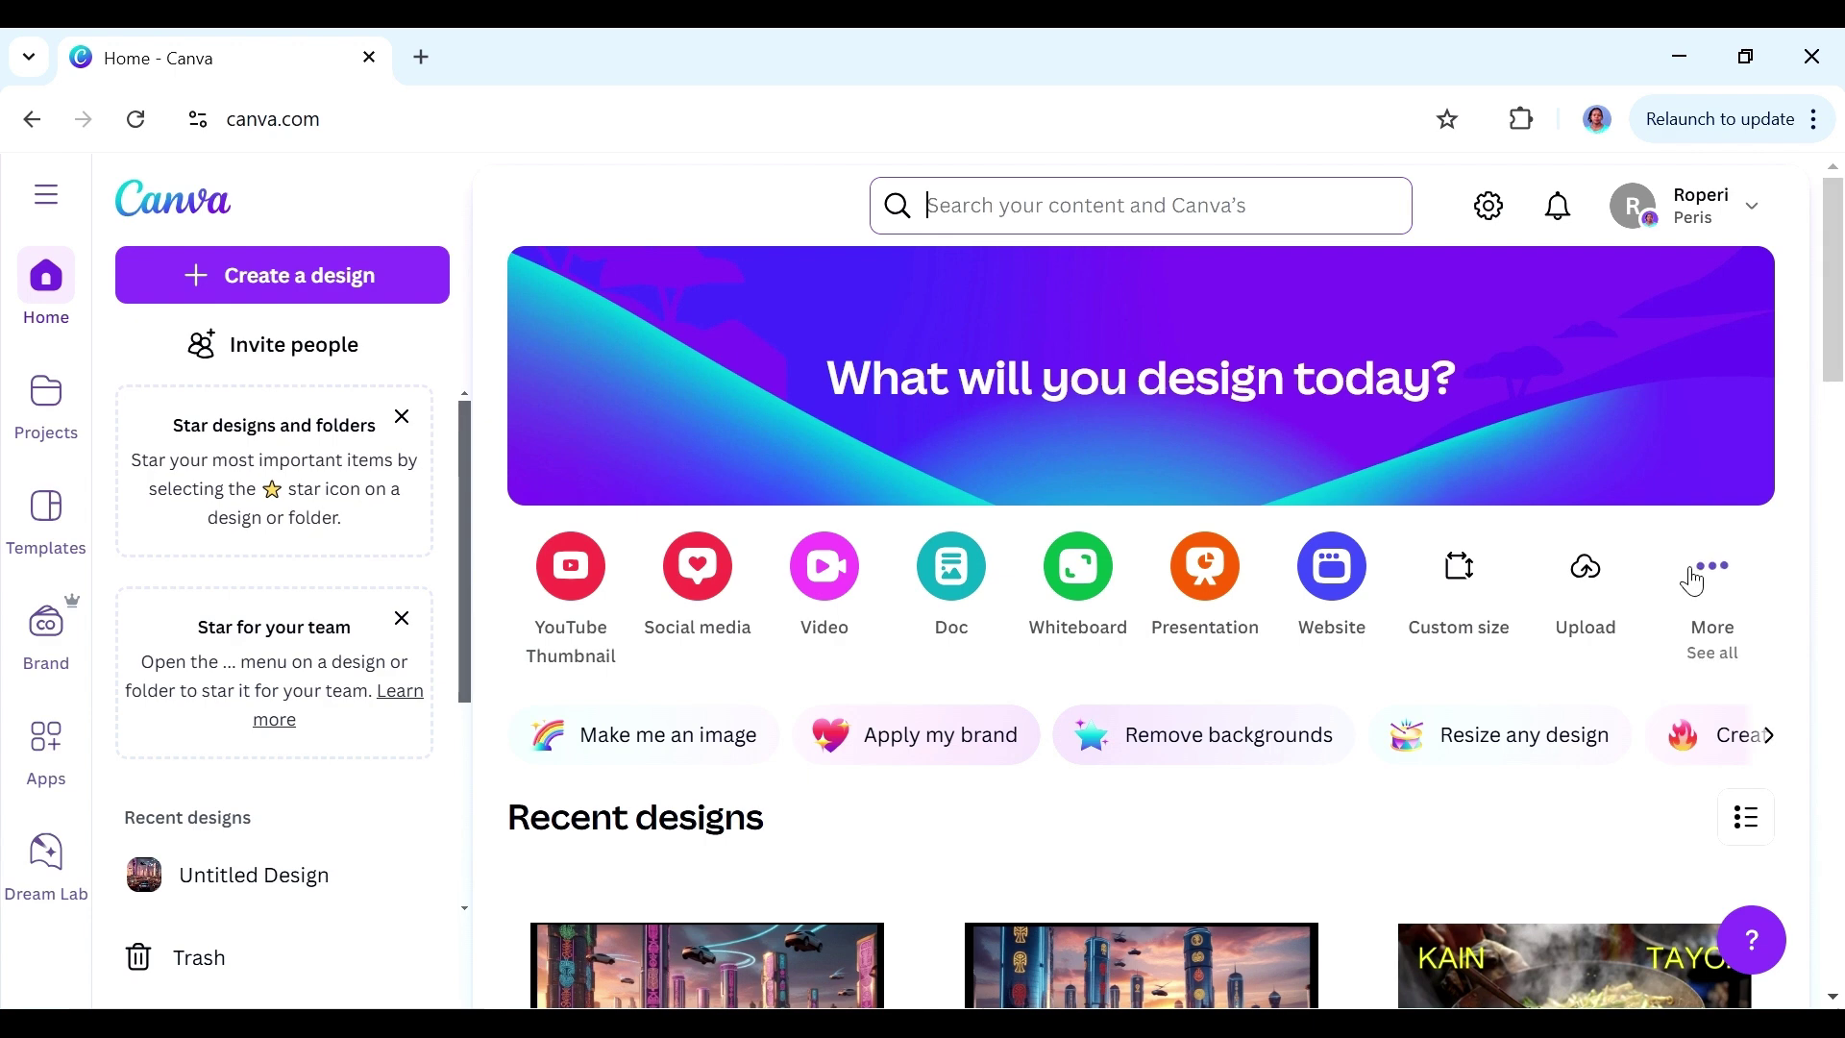
- In Canva, create a Mobile Video design and apply the recently used Daily Inspiration template with the sunset over a rocky sea
click(827, 577)
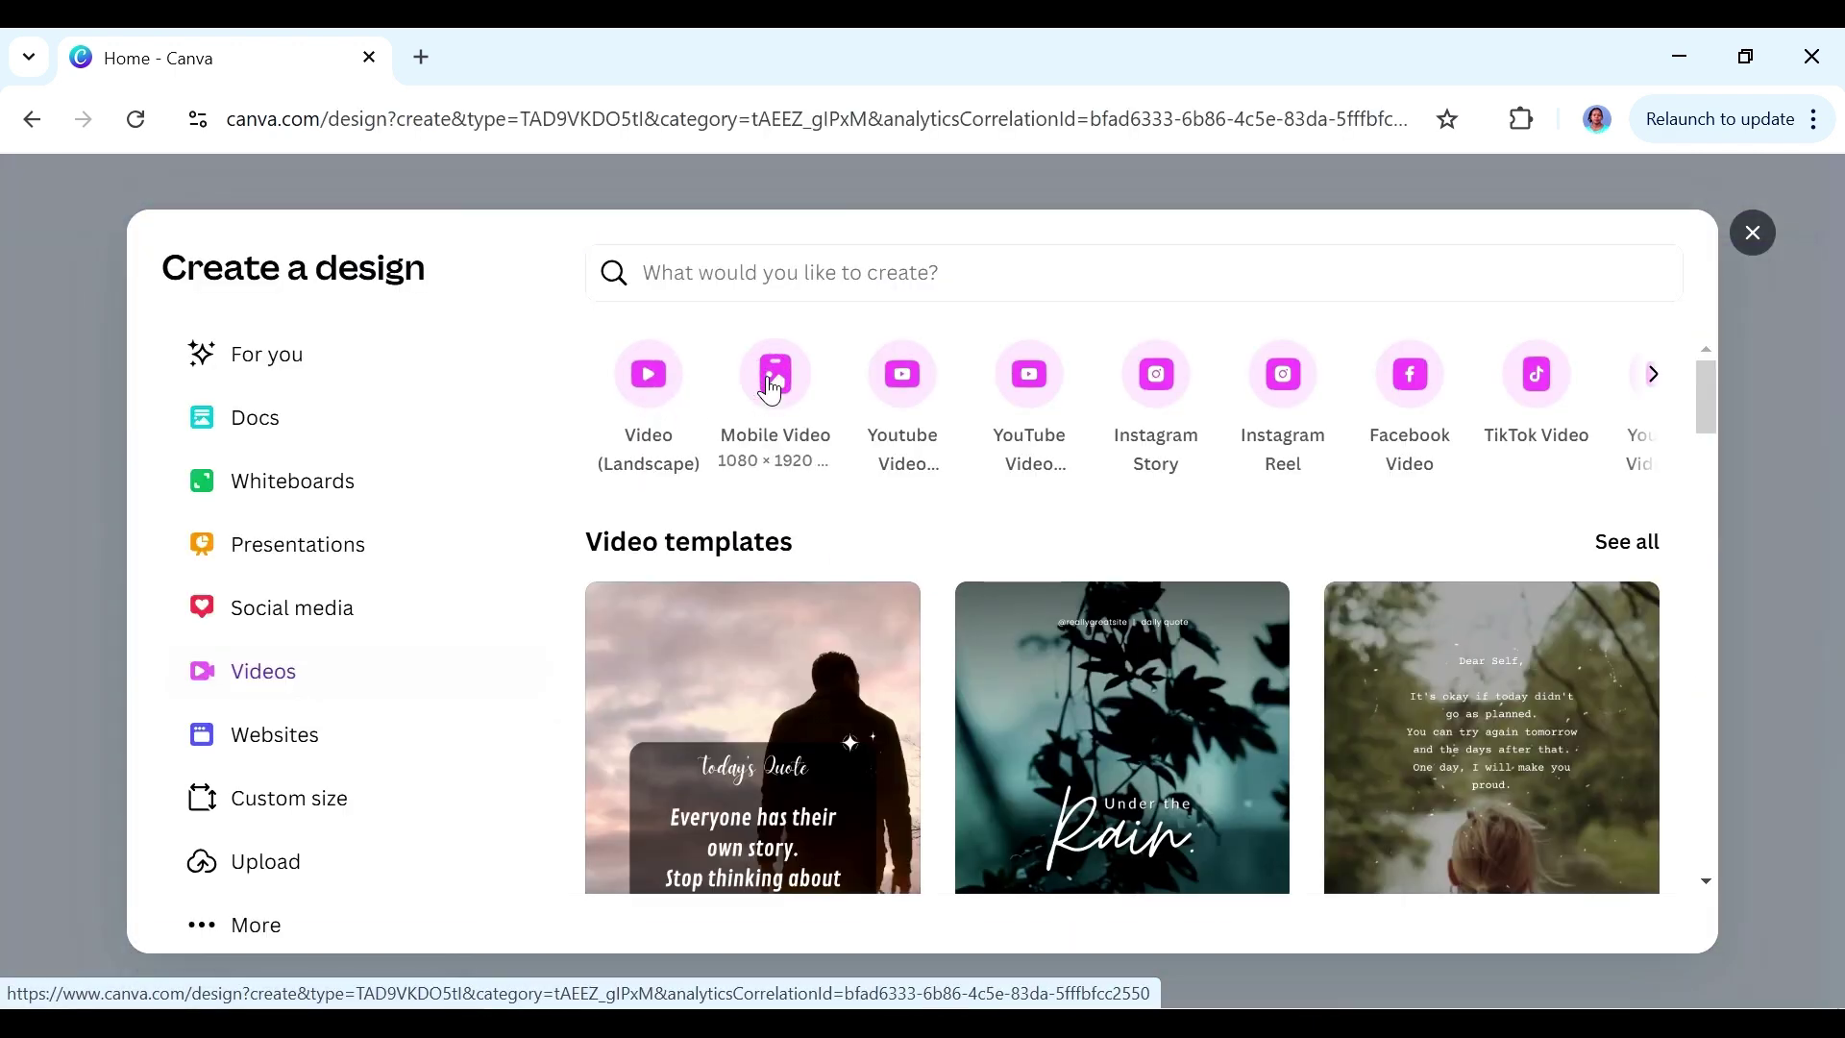
click(770, 388)
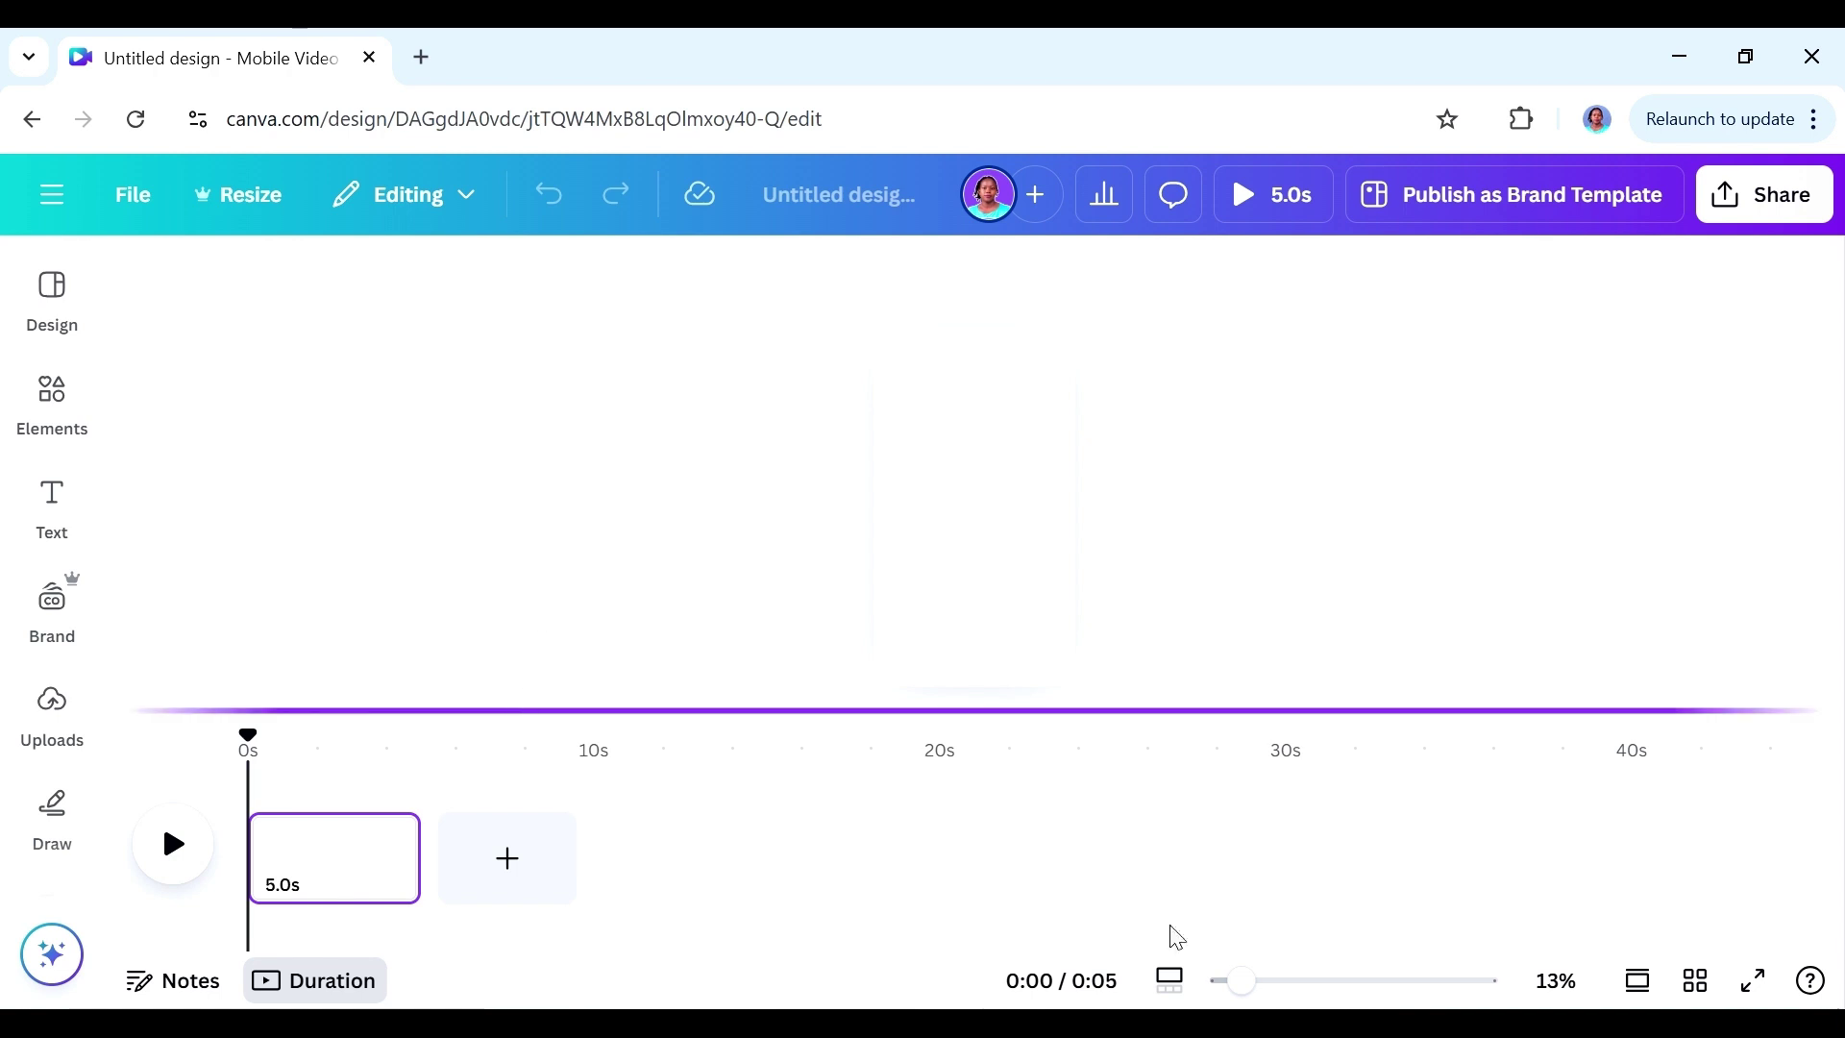
click(54, 315)
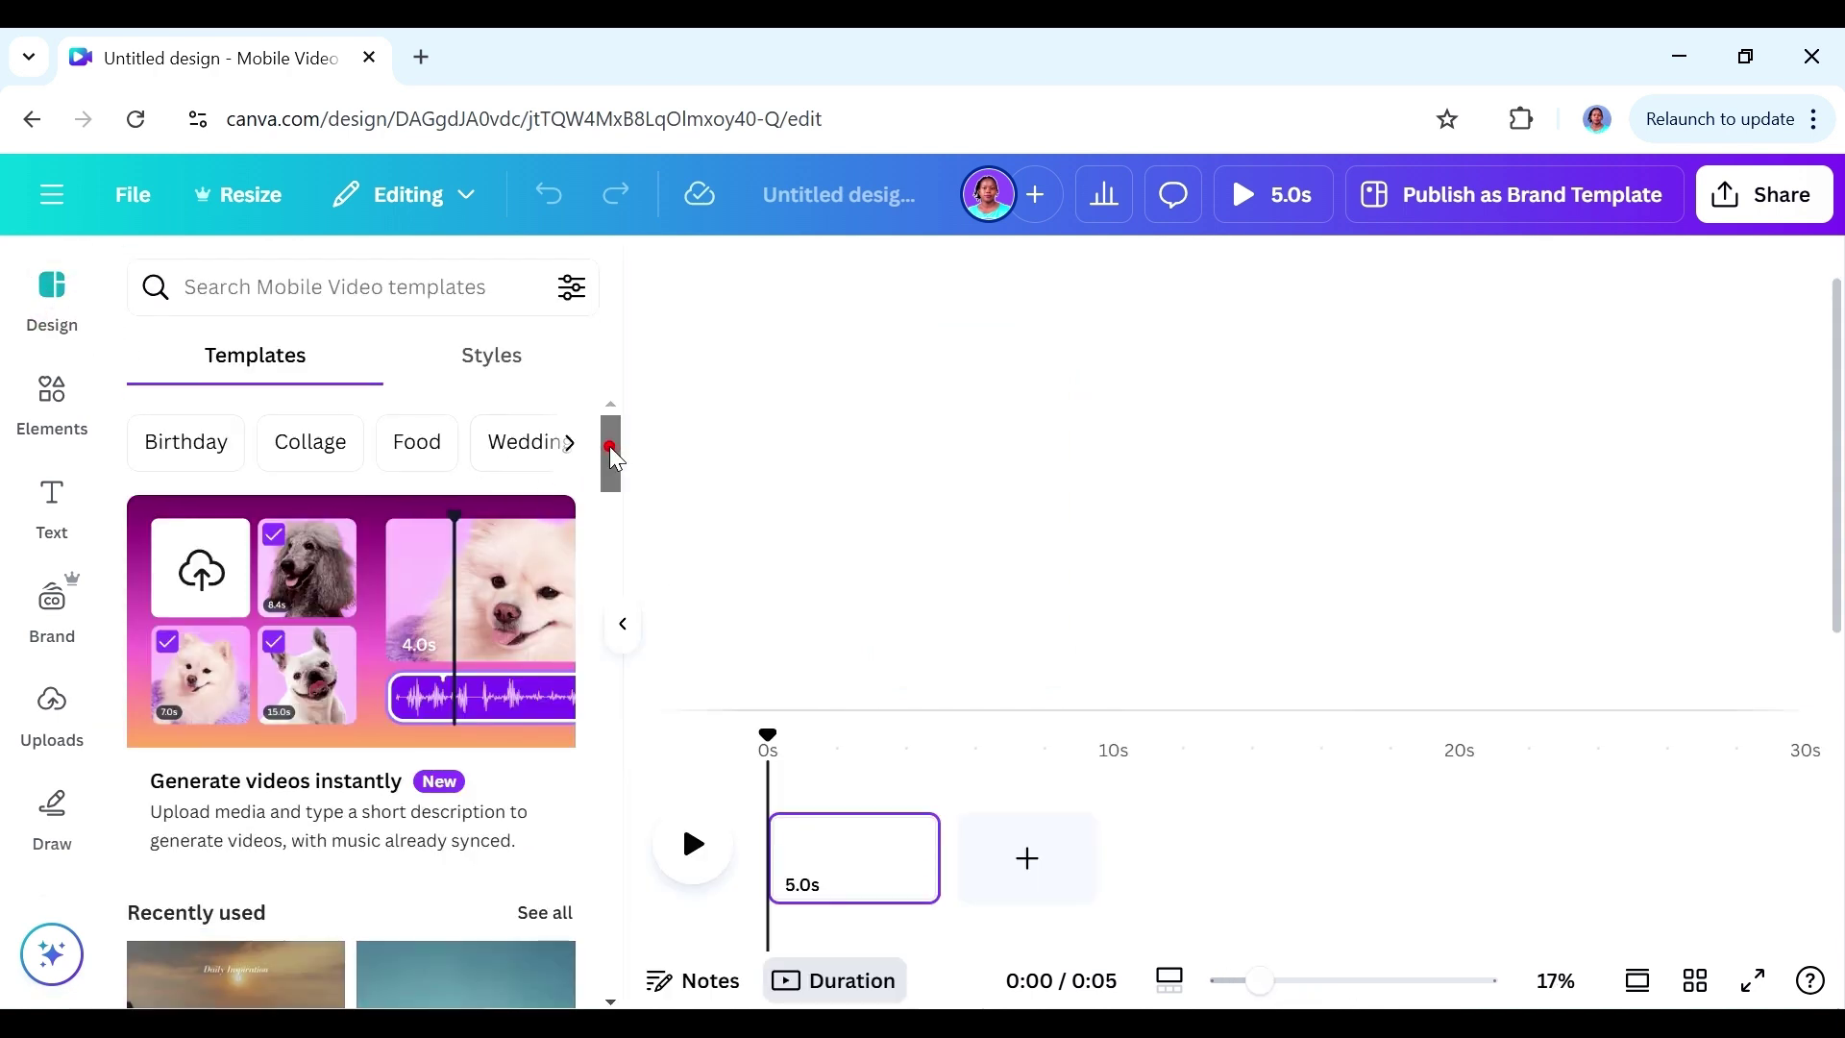
drag(611, 448, 609, 519)
mouse_move(400, 754)
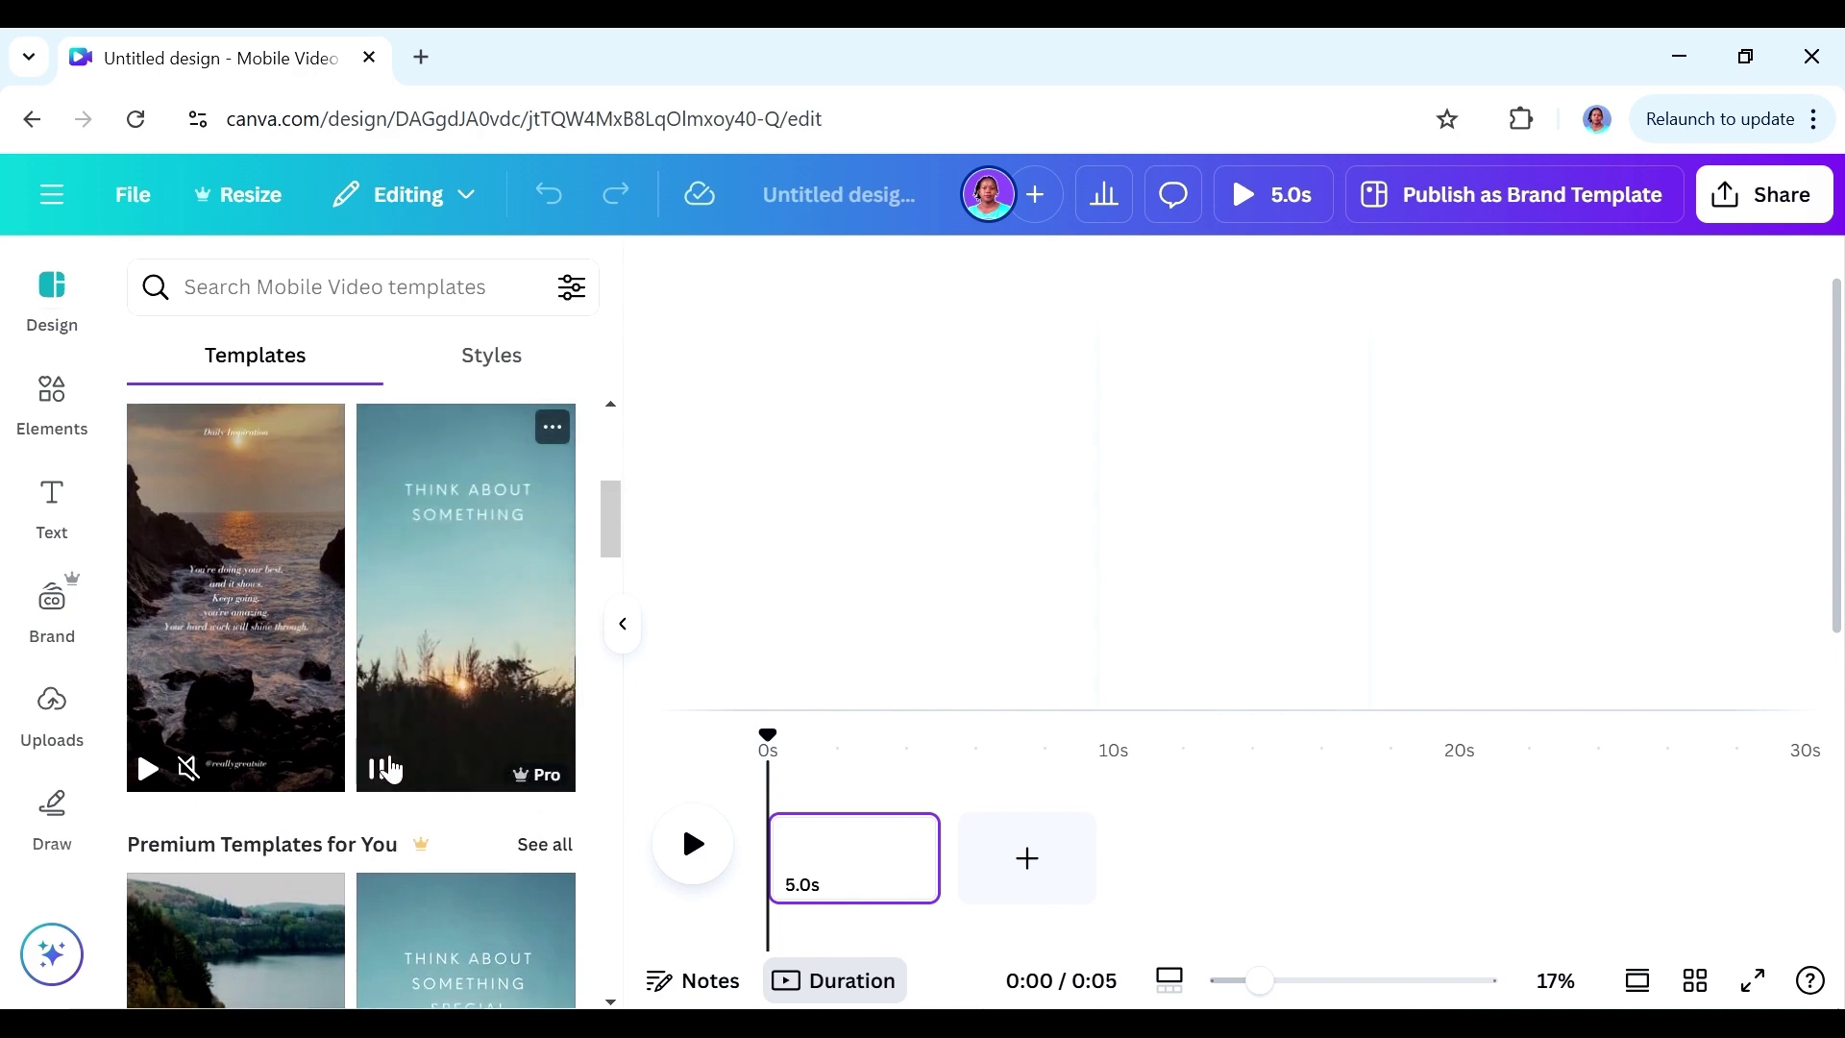
mouse_move(149, 767)
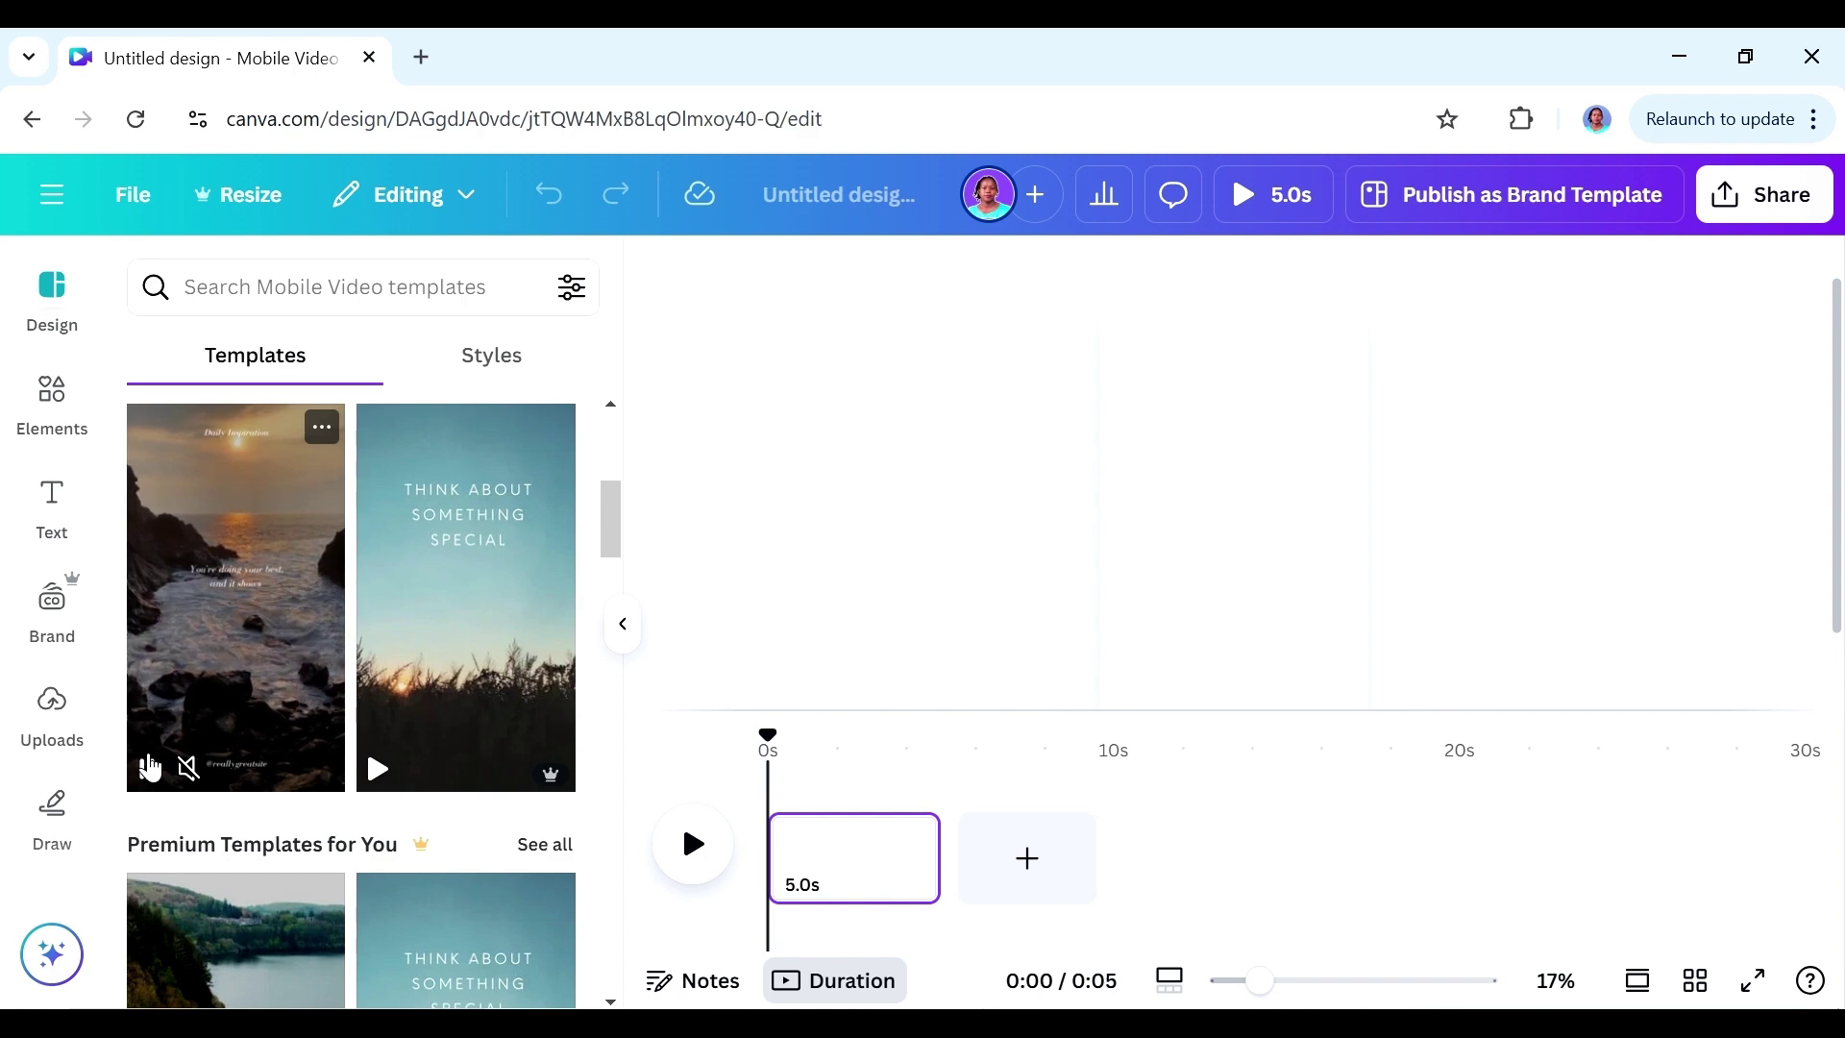
scroll(288, 644, up, 1)
click(287, 644)
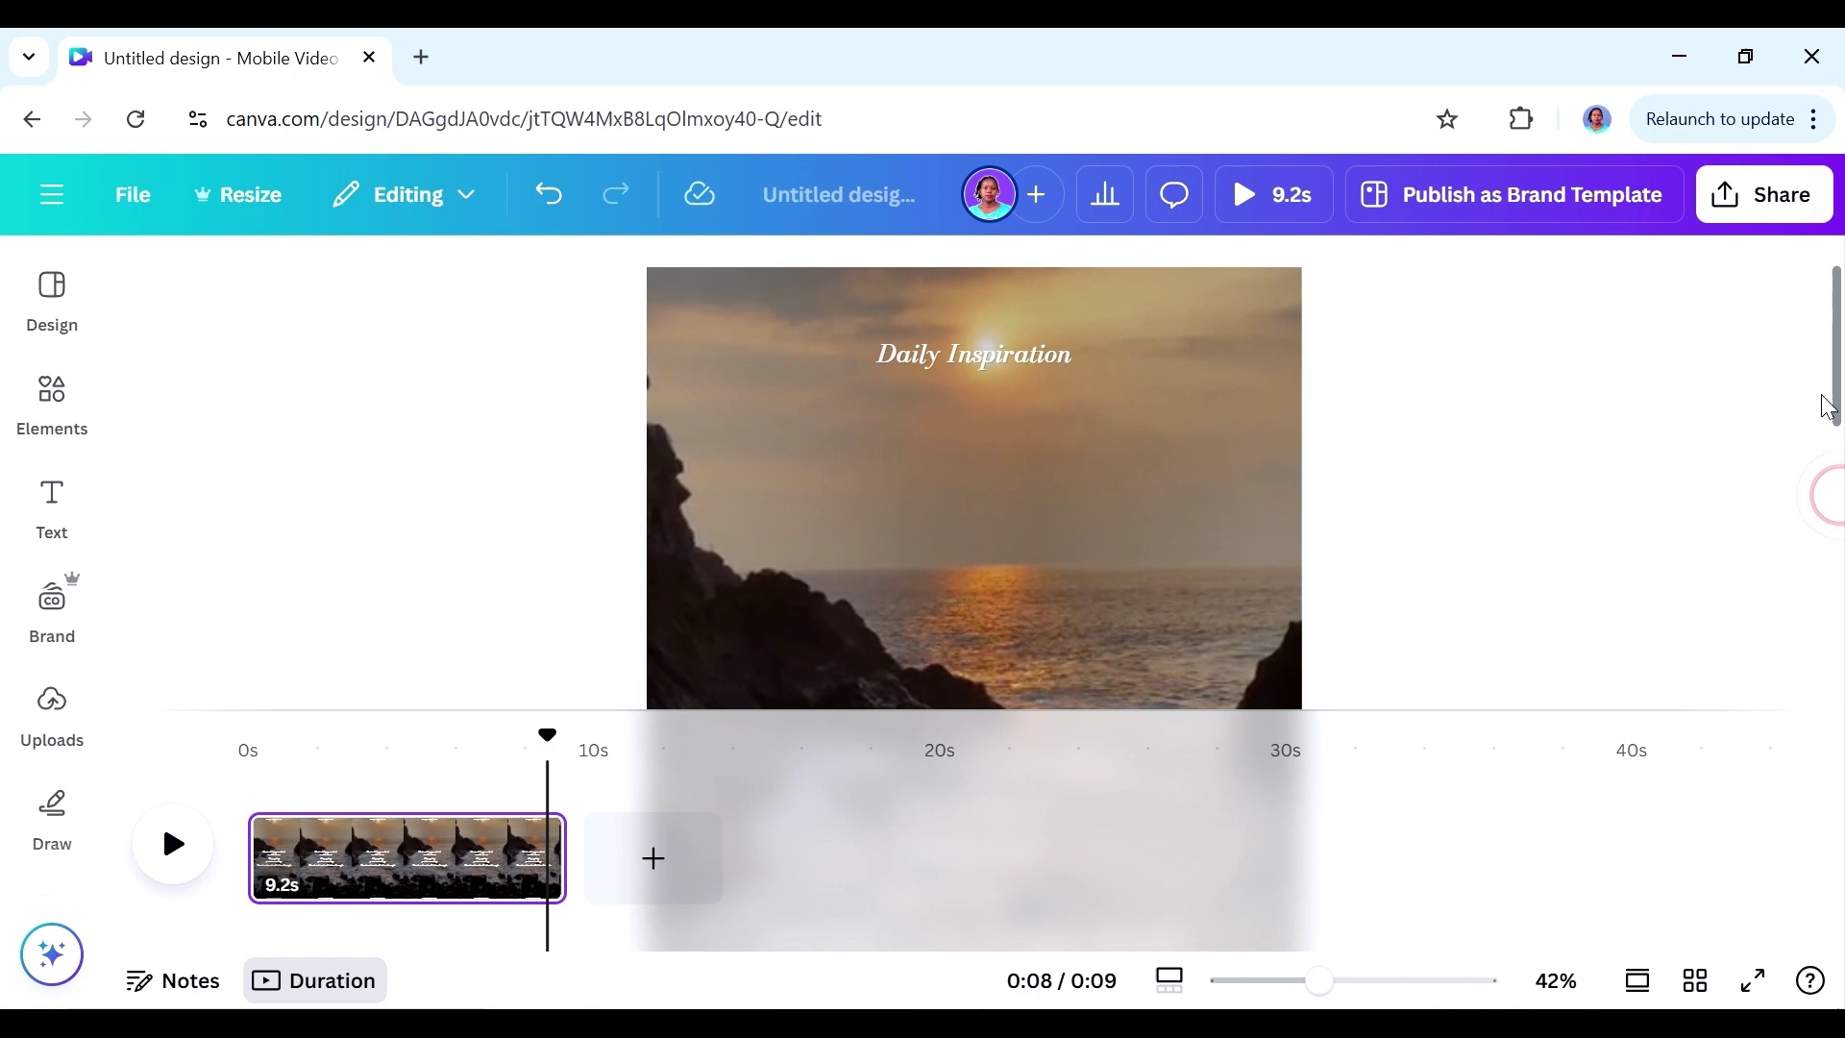
- Replace the "Daily Inspiration" heading with "Bible verse" and make it bold
scroll(1829, 298, up, 2)
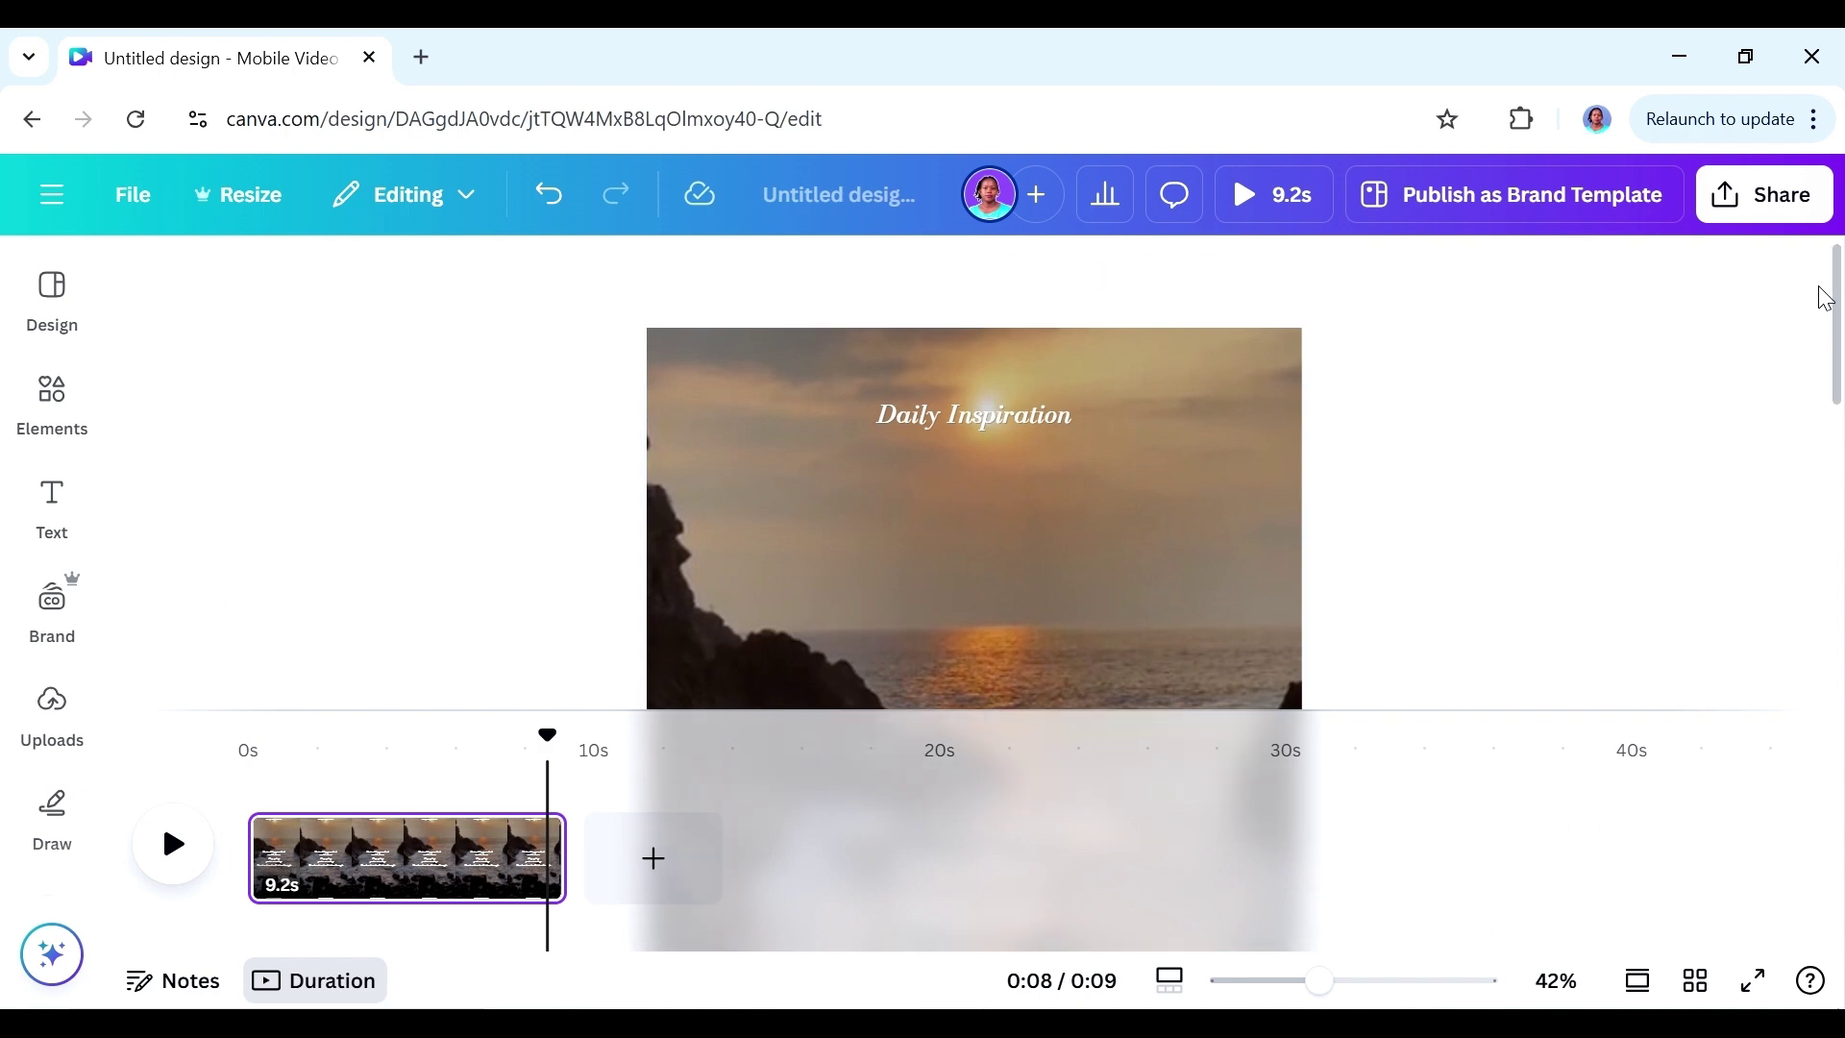
double_click(1168, 413)
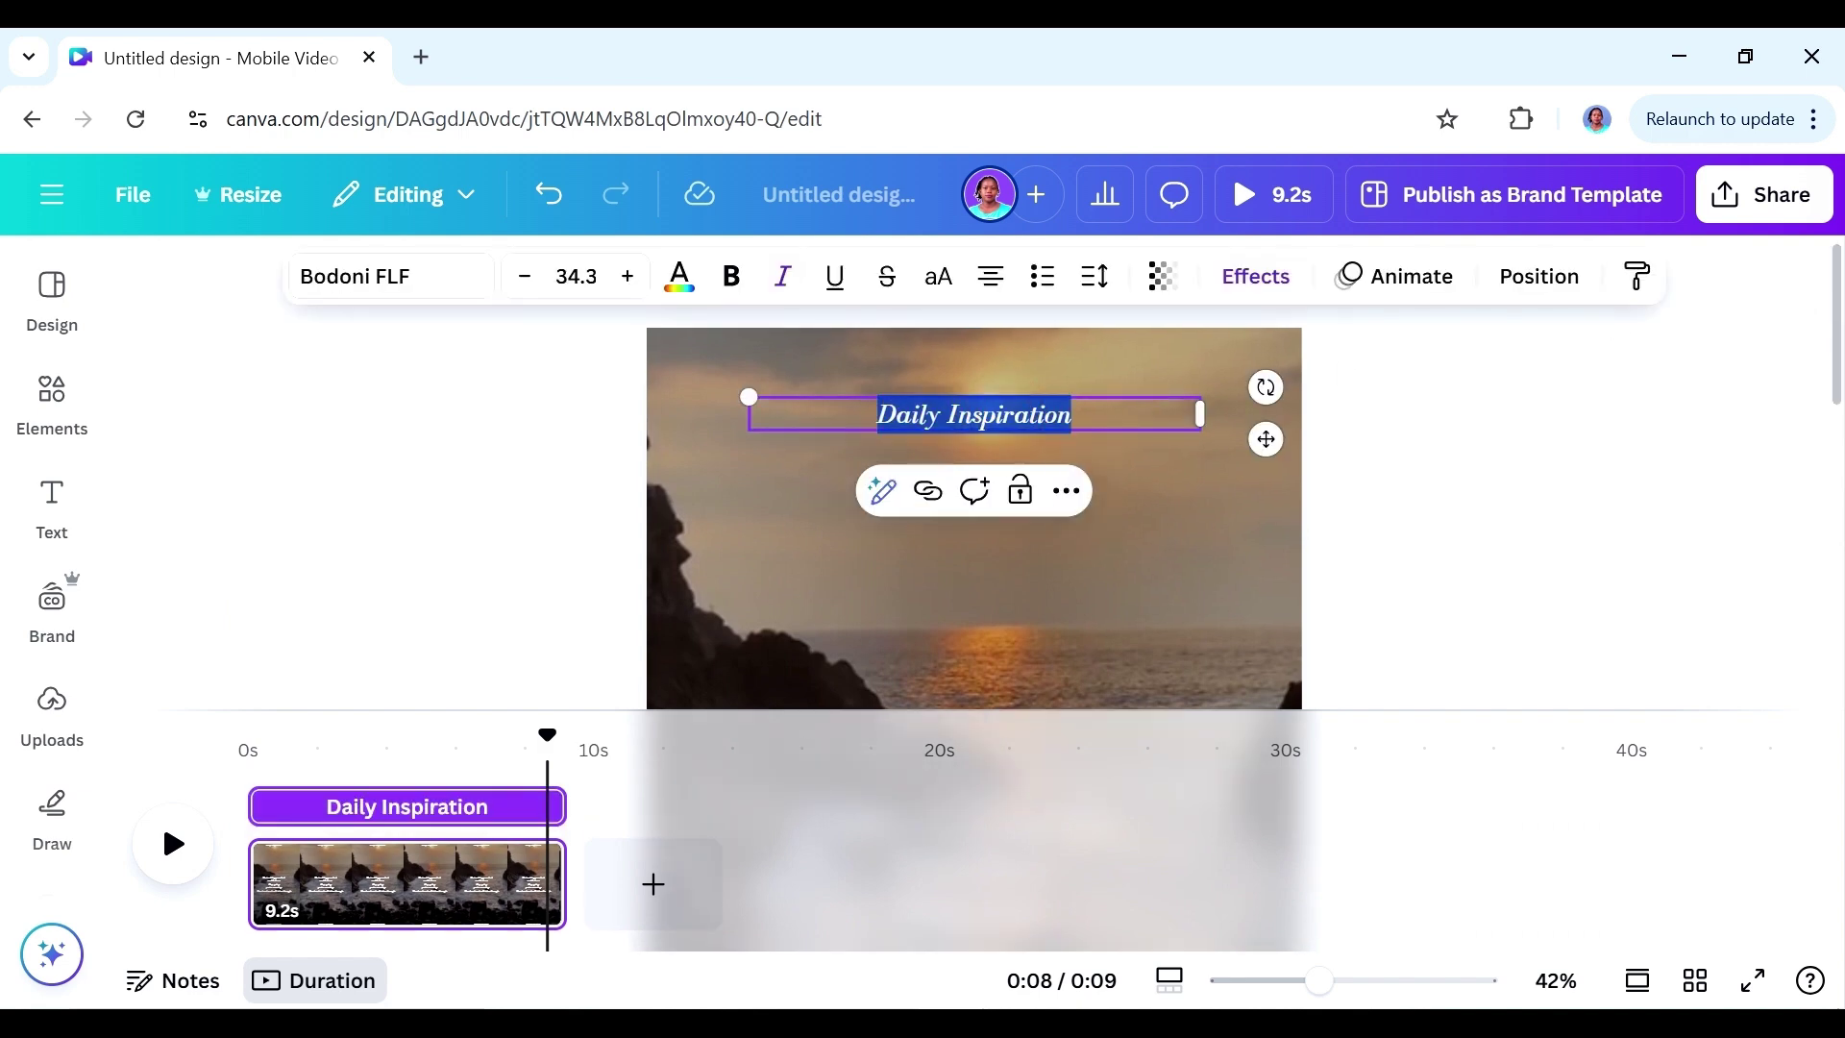
text(B)
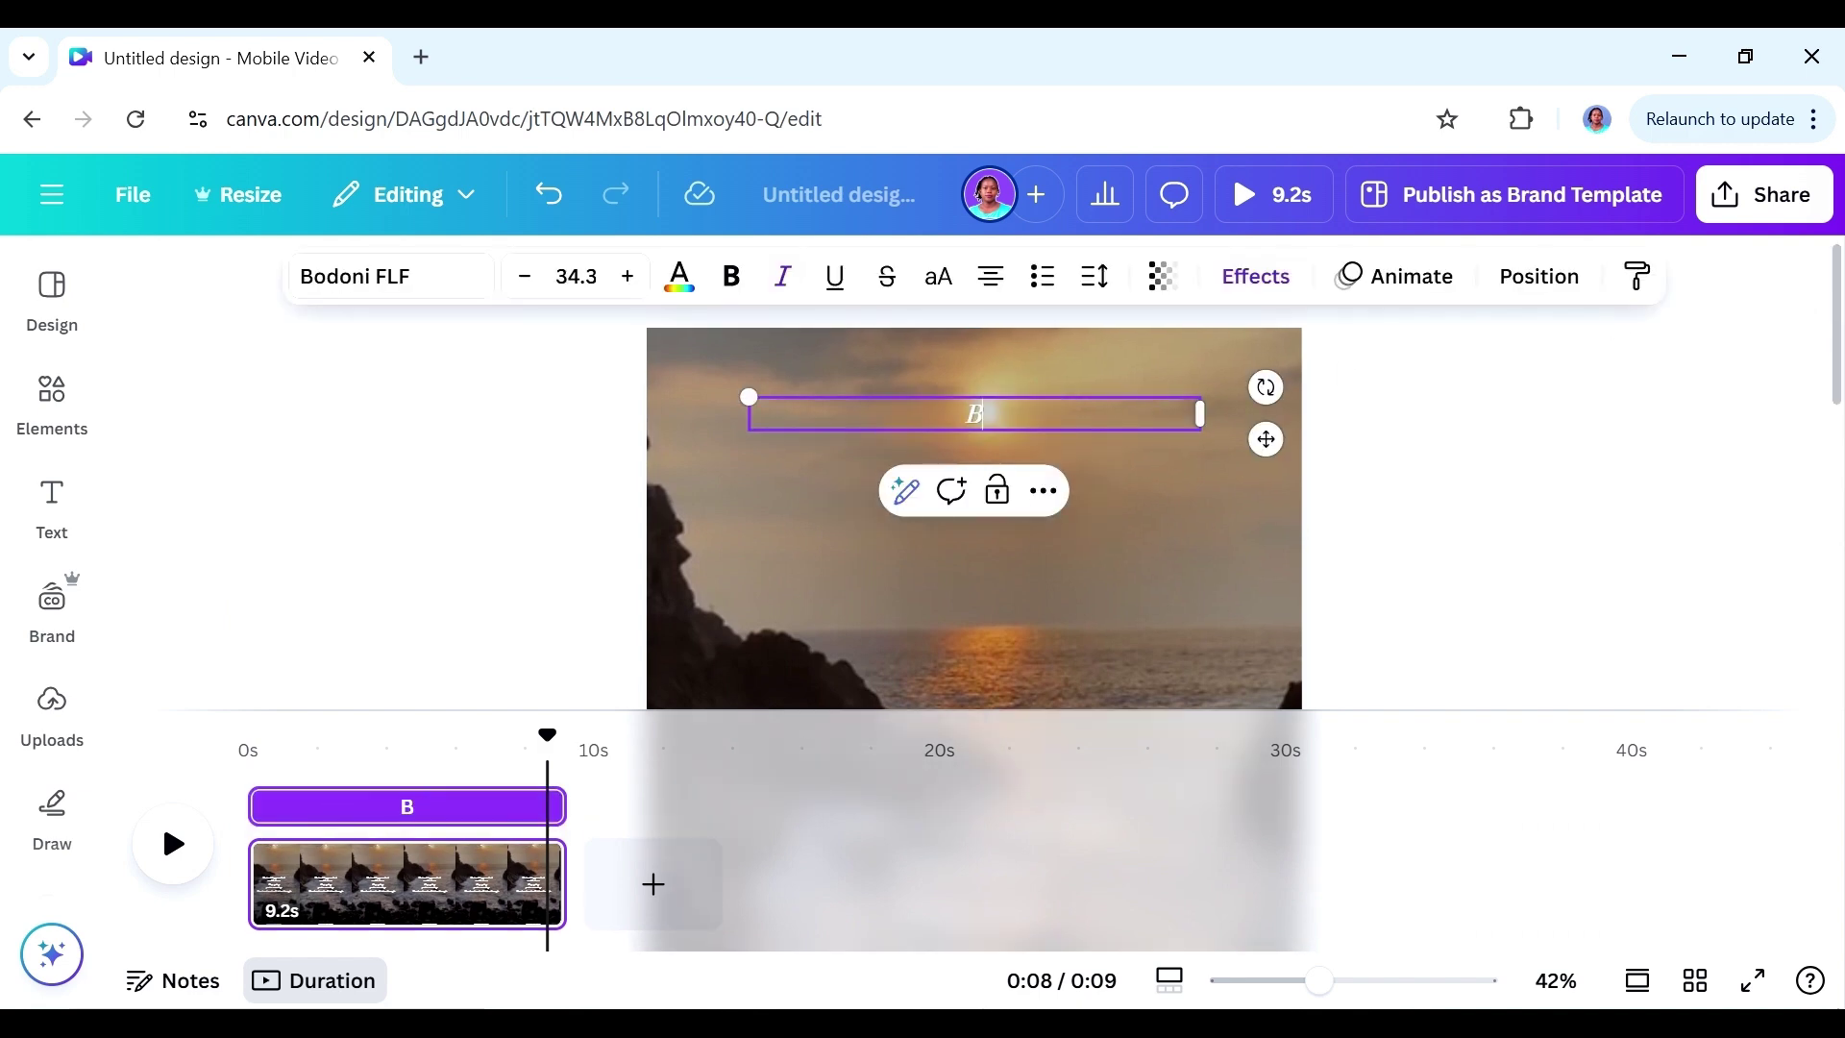
text(ible verse)
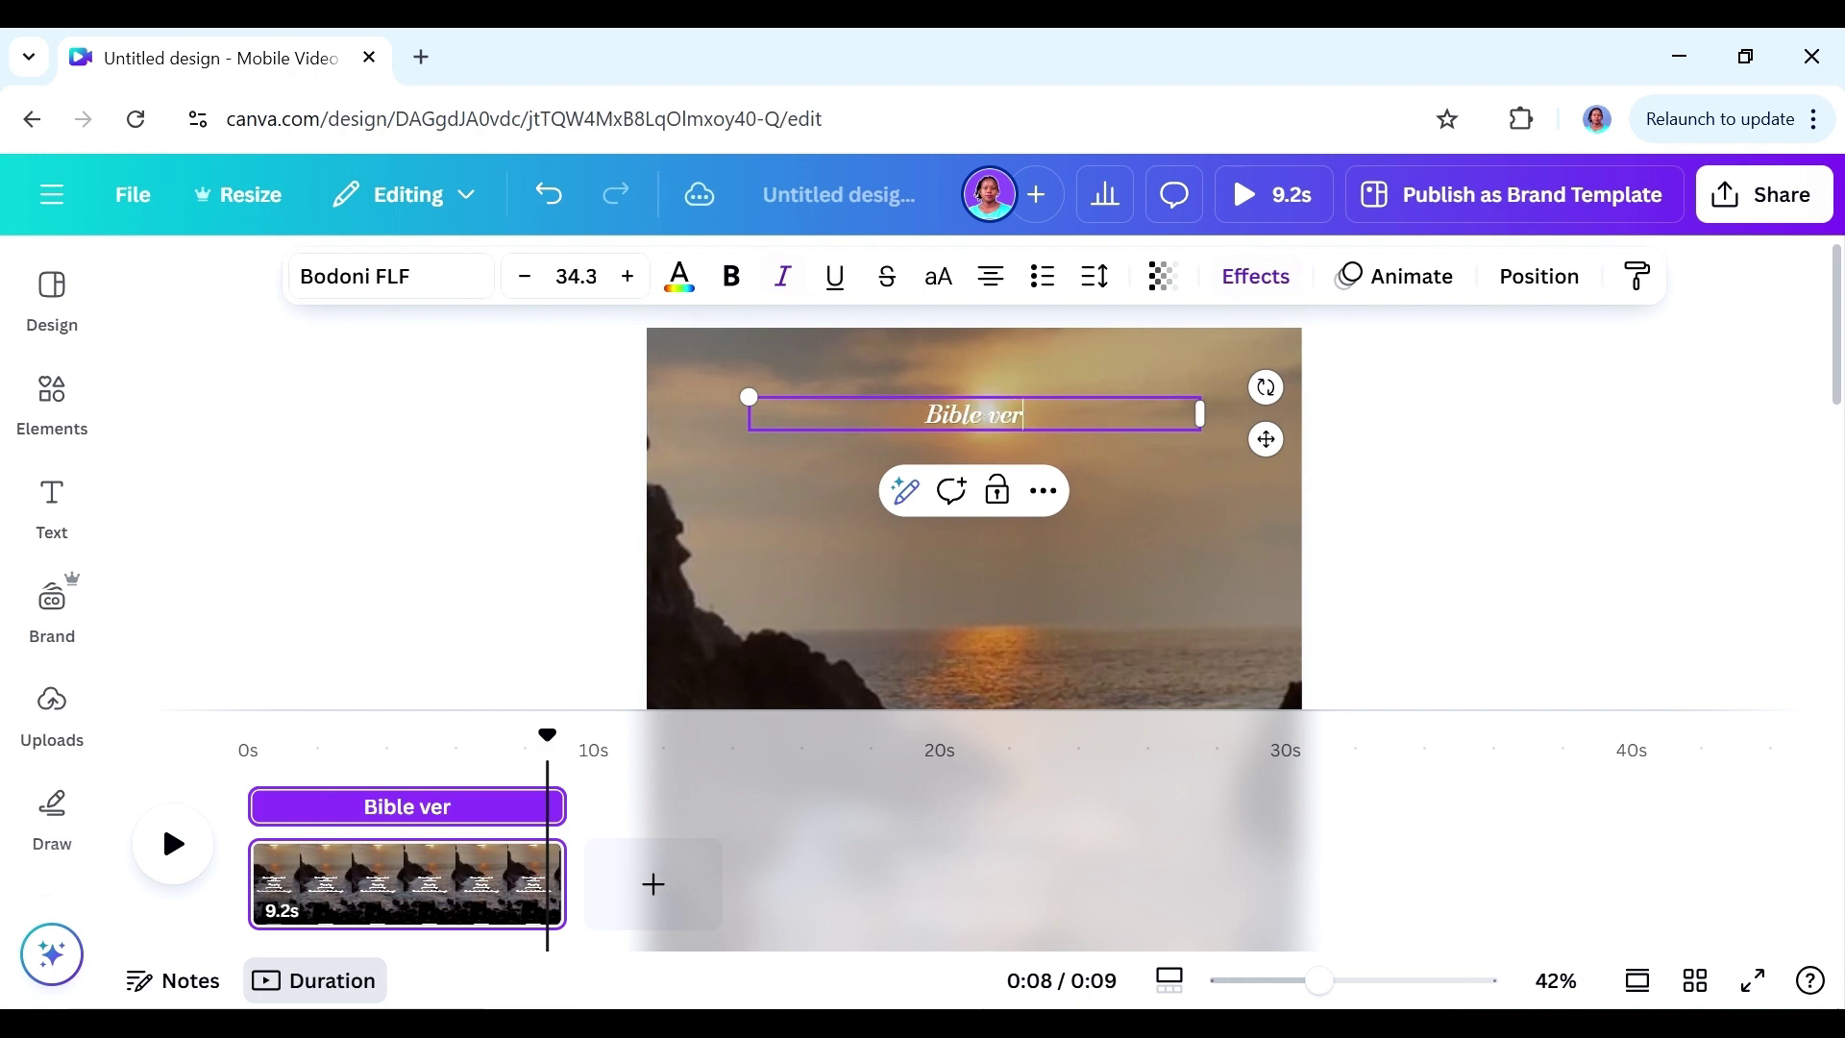
click(1254, 276)
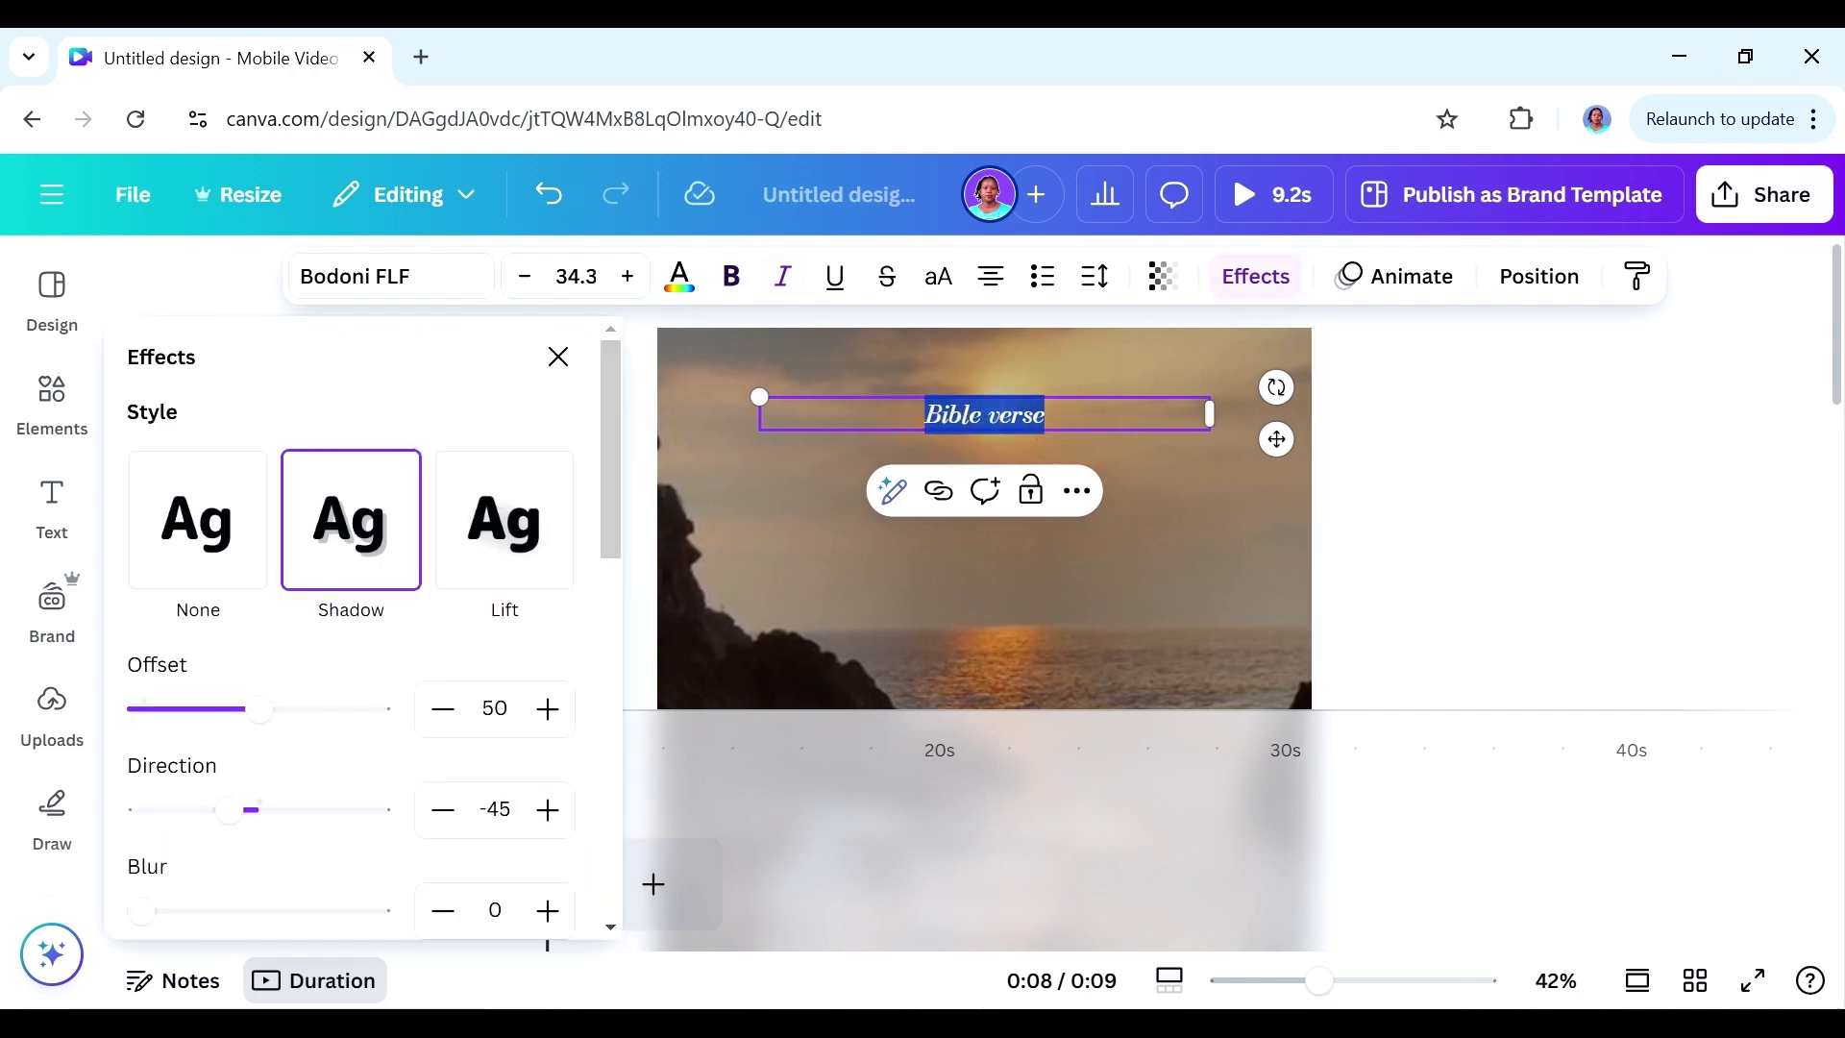
click(738, 293)
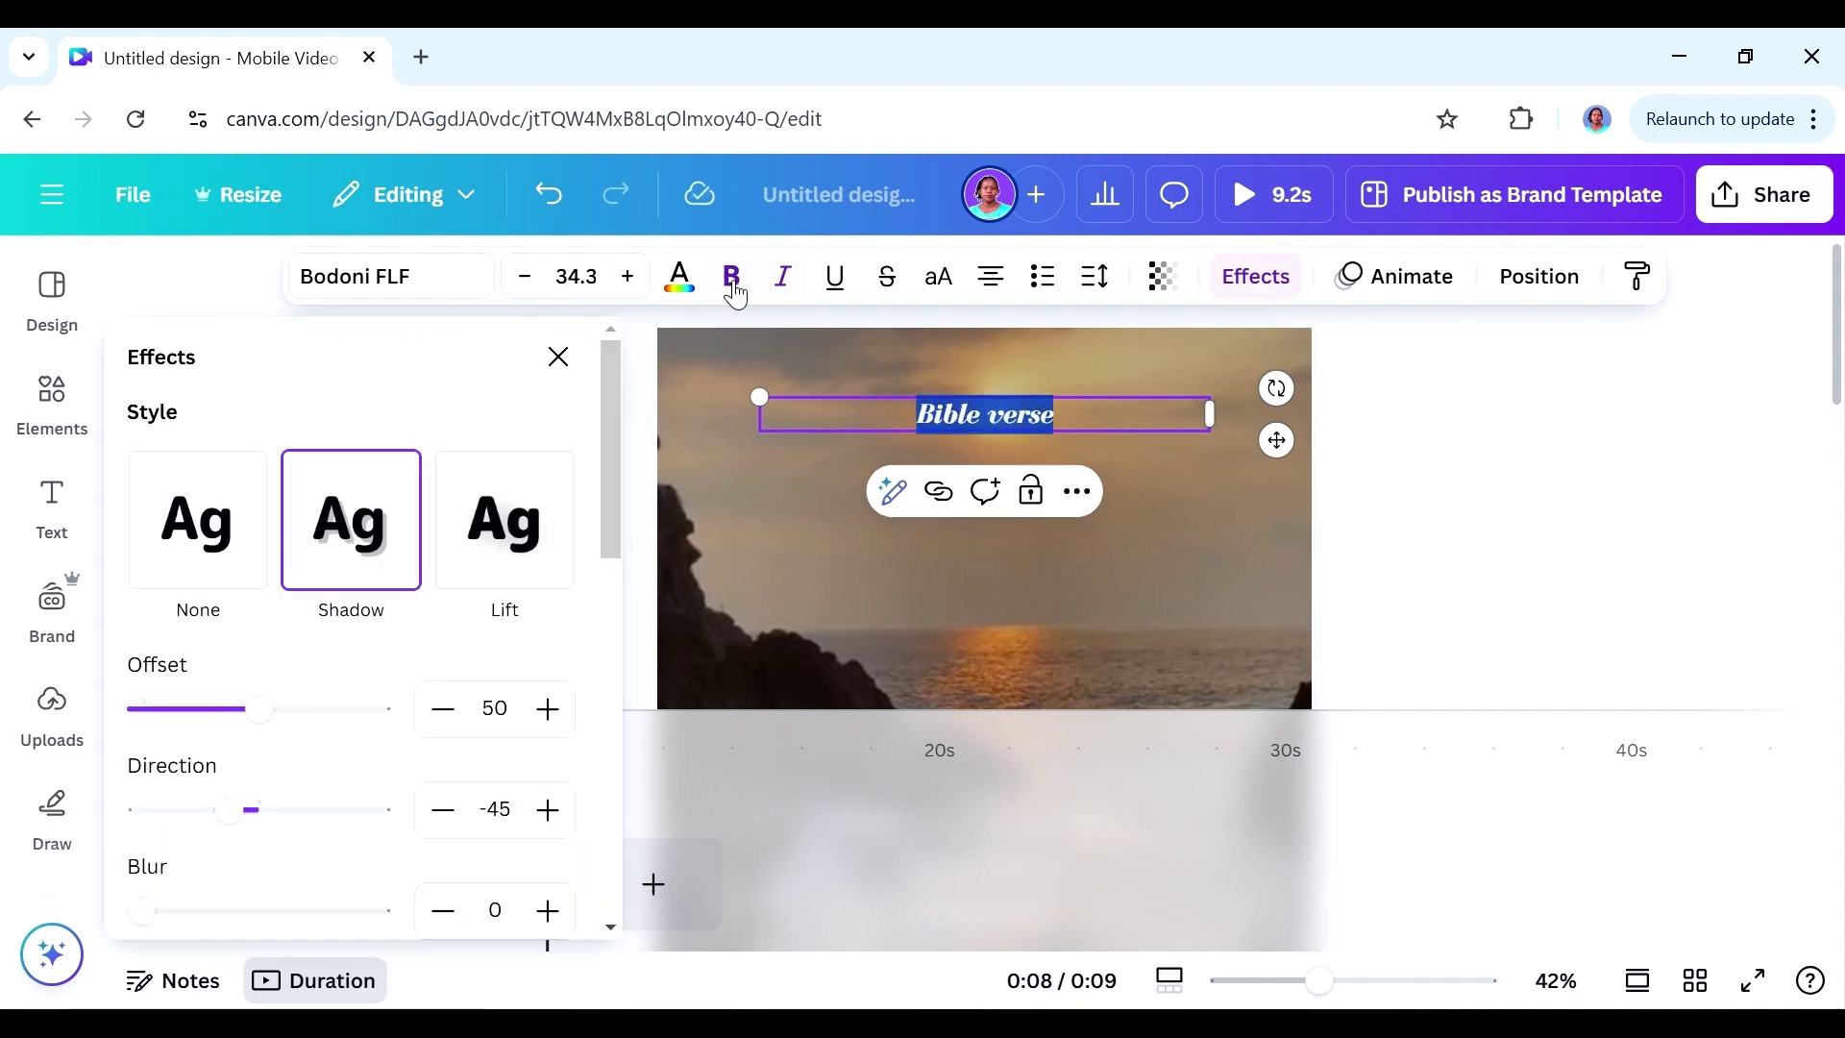
- Apply the Background text effect to the "Bible verse" heading and set its transparency to 24
click(1259, 288)
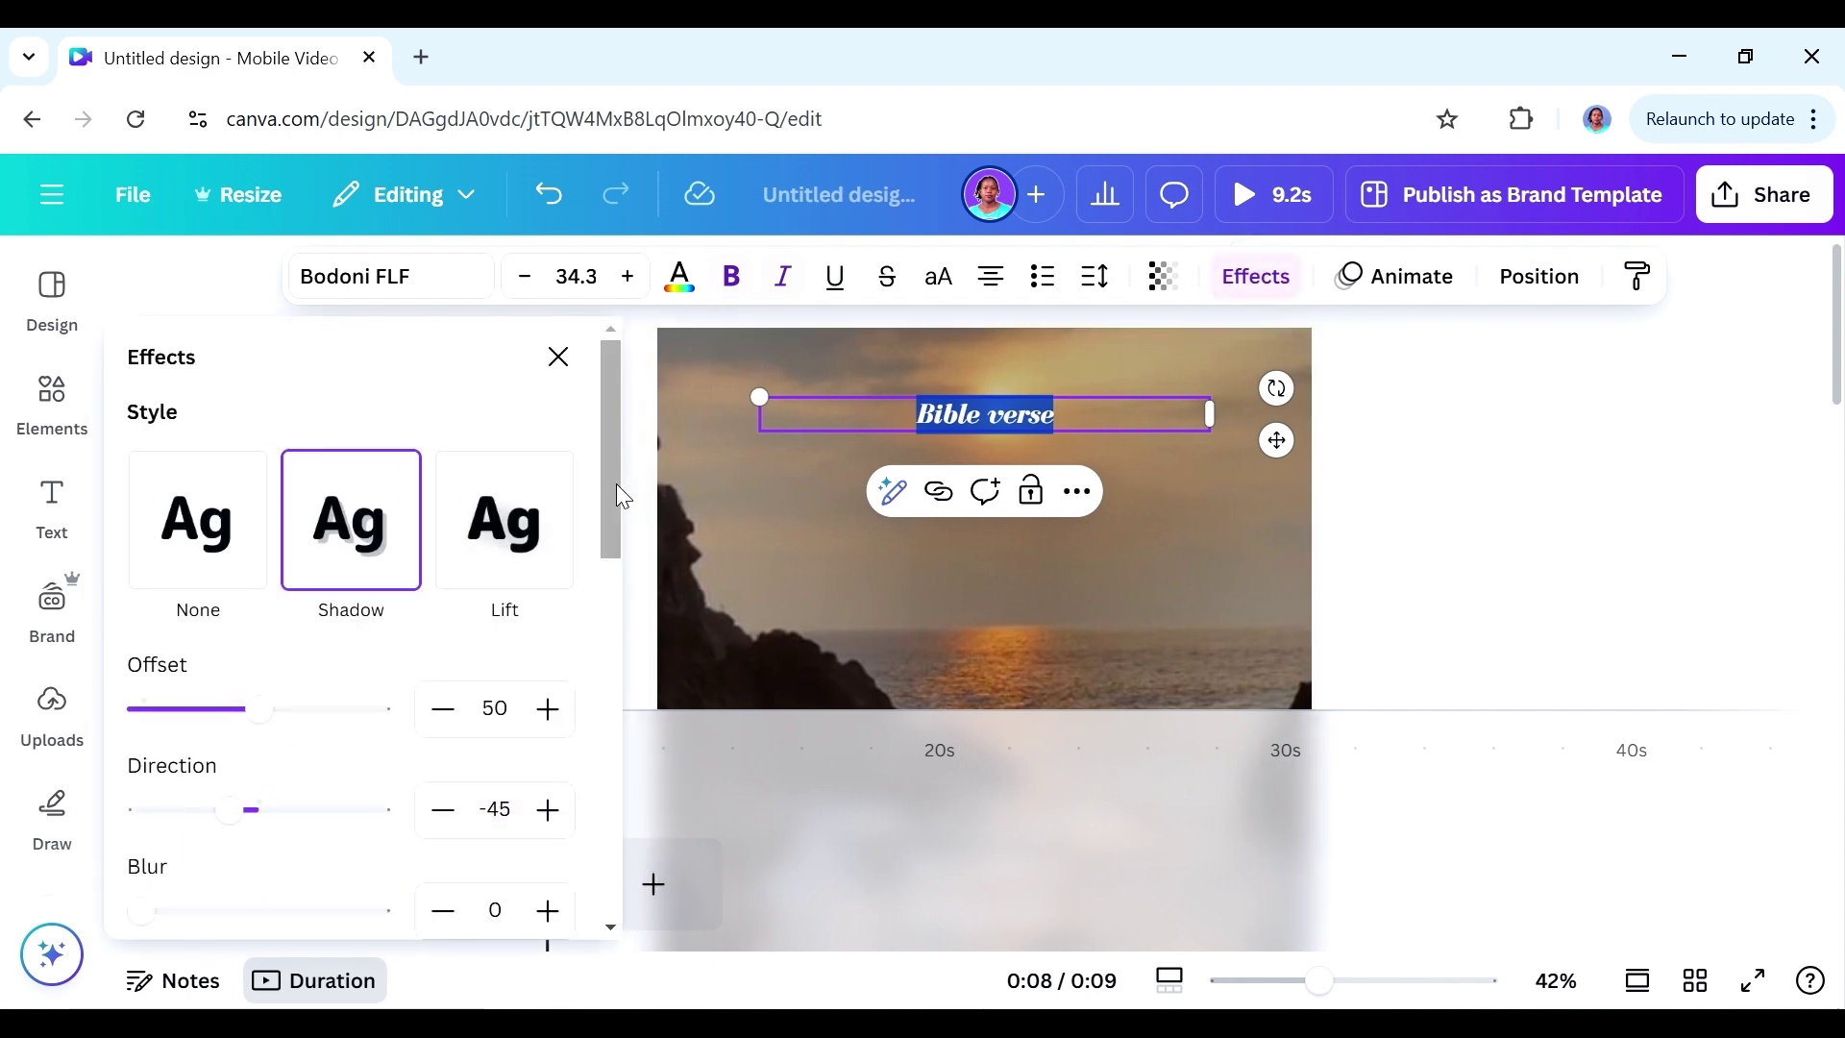
drag(616, 498, 625, 893)
click(218, 567)
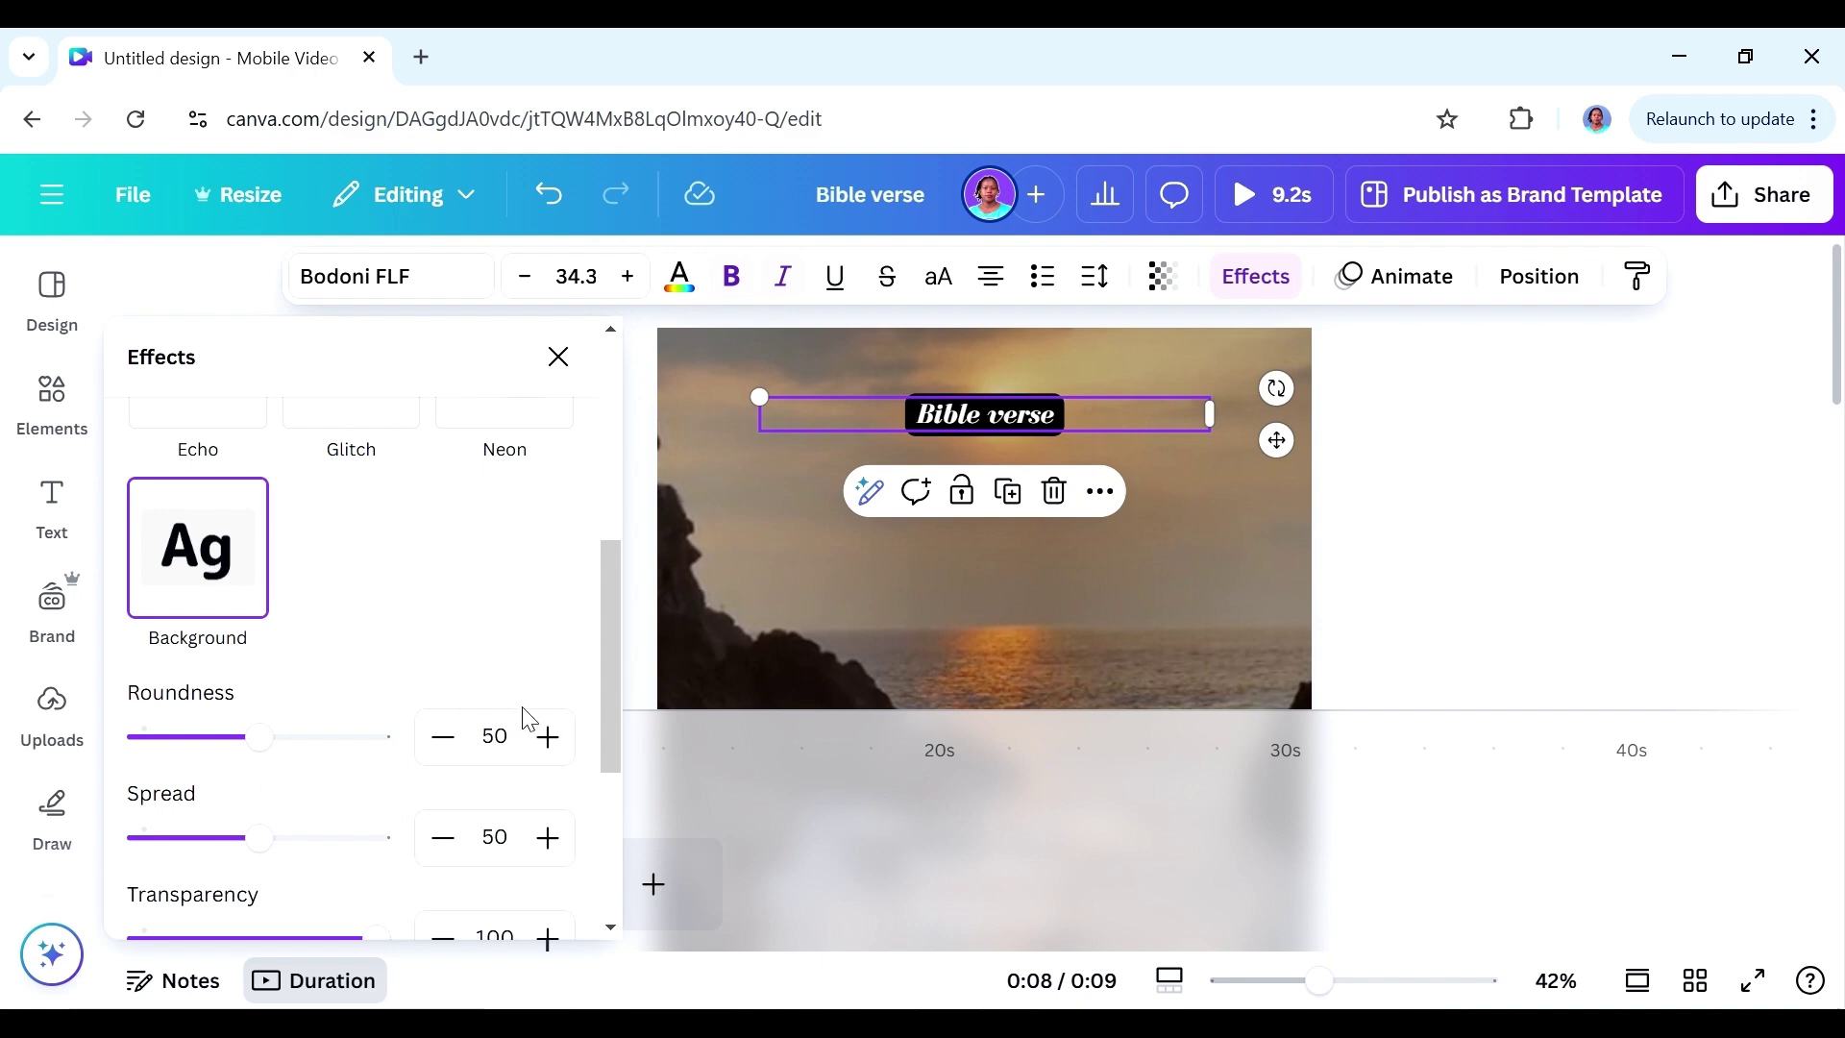
drag(611, 621, 613, 729)
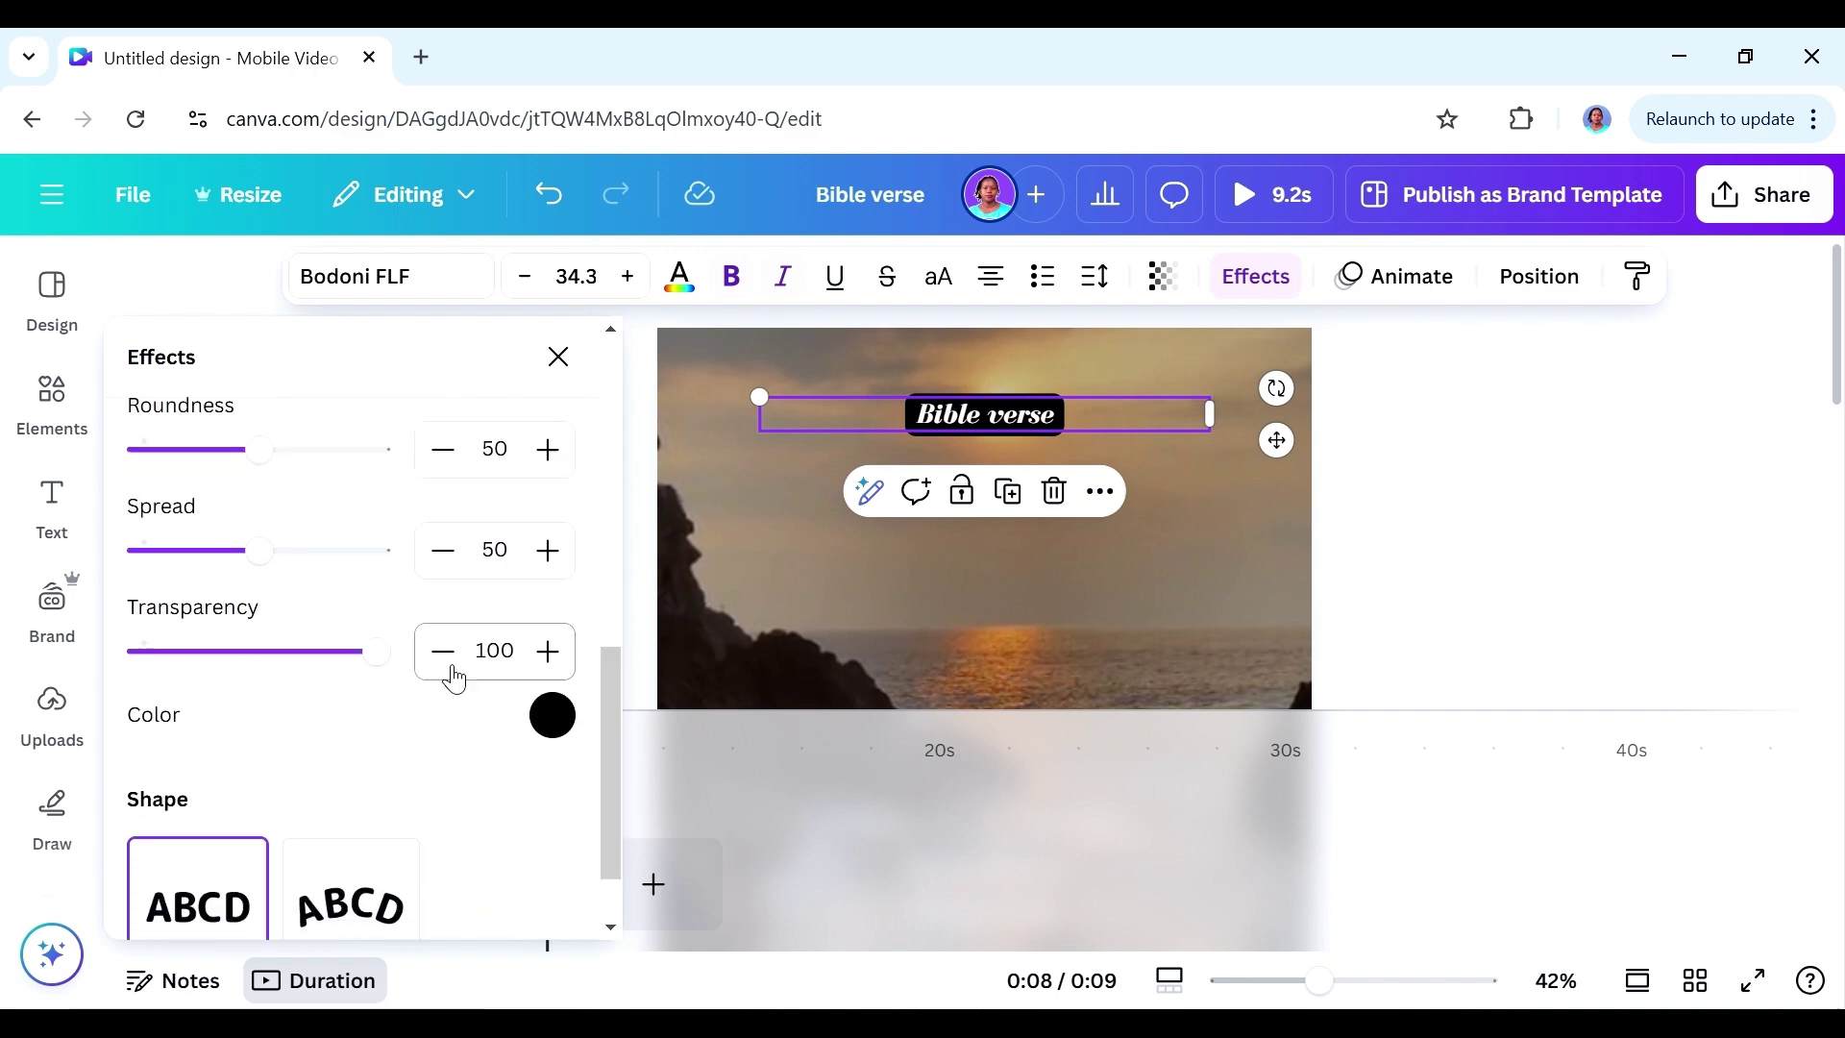
drag(370, 658, 198, 641)
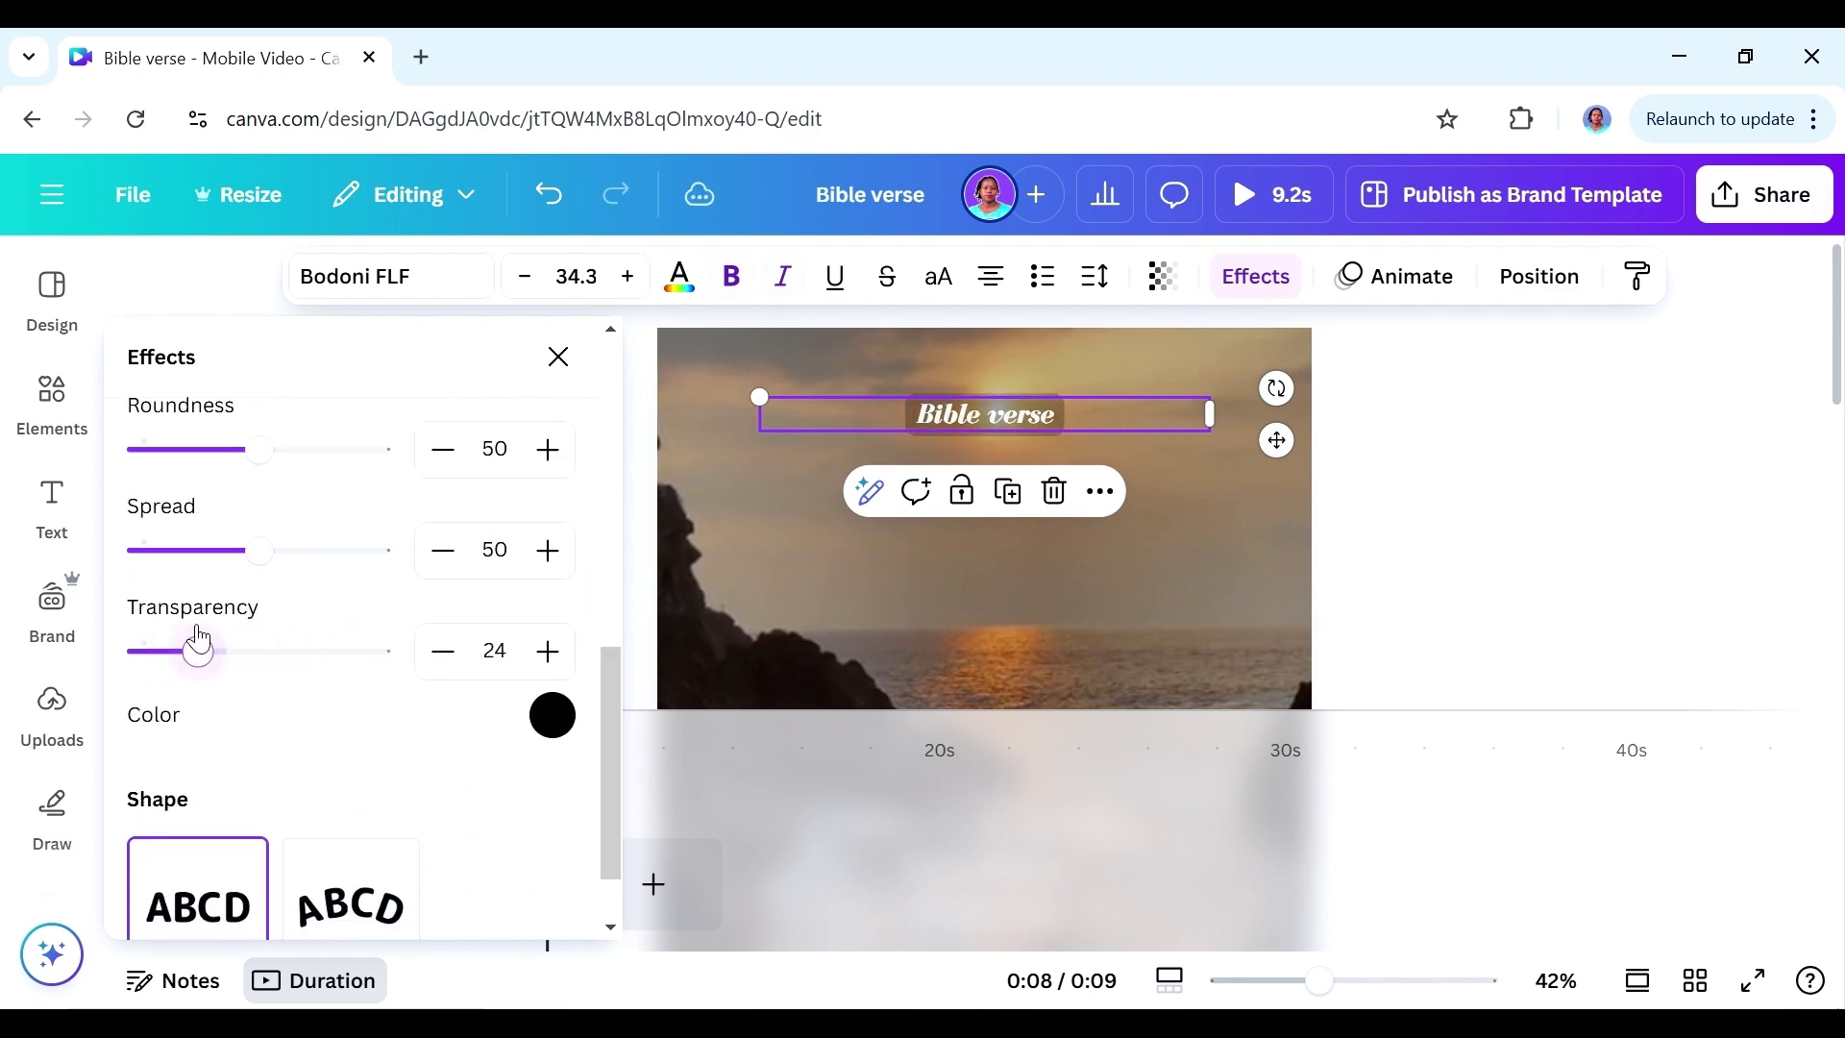
click(1656, 486)
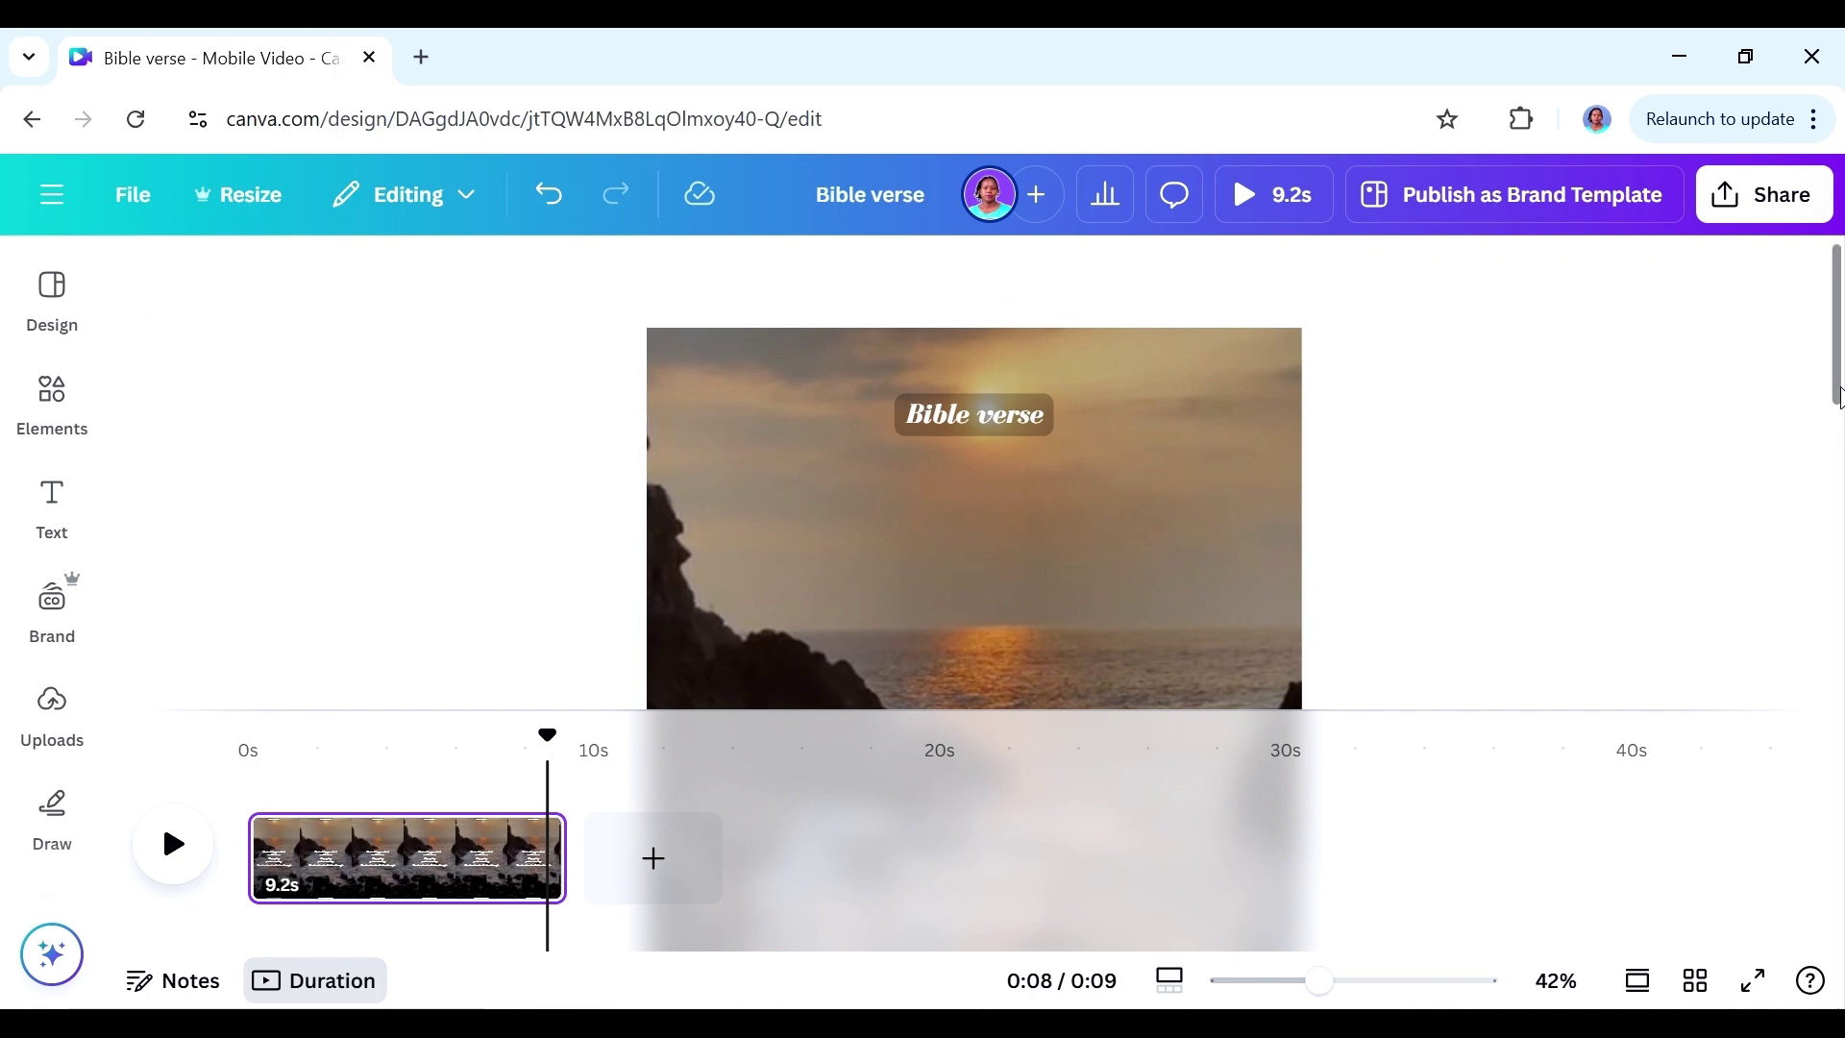
- Show the element timing of the heading and the quote text on the video timeline
scroll(1836, 384, down, 5)
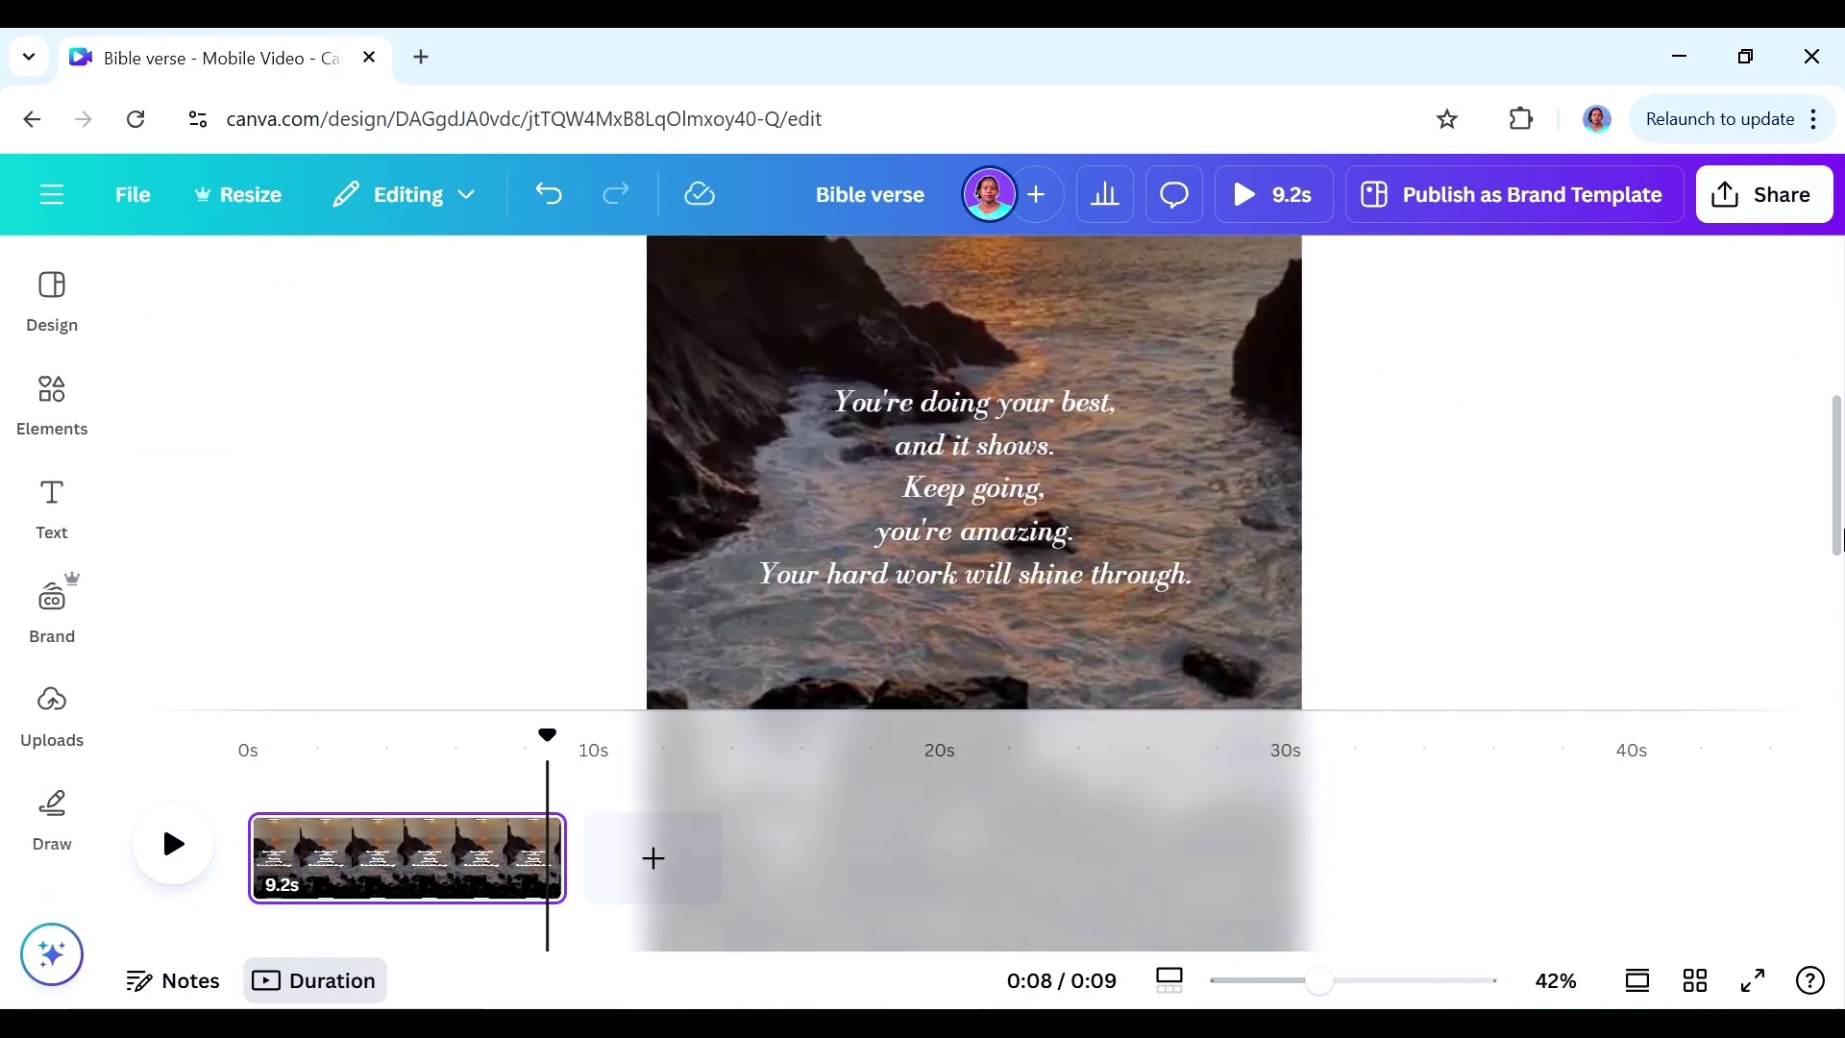
click(912, 497)
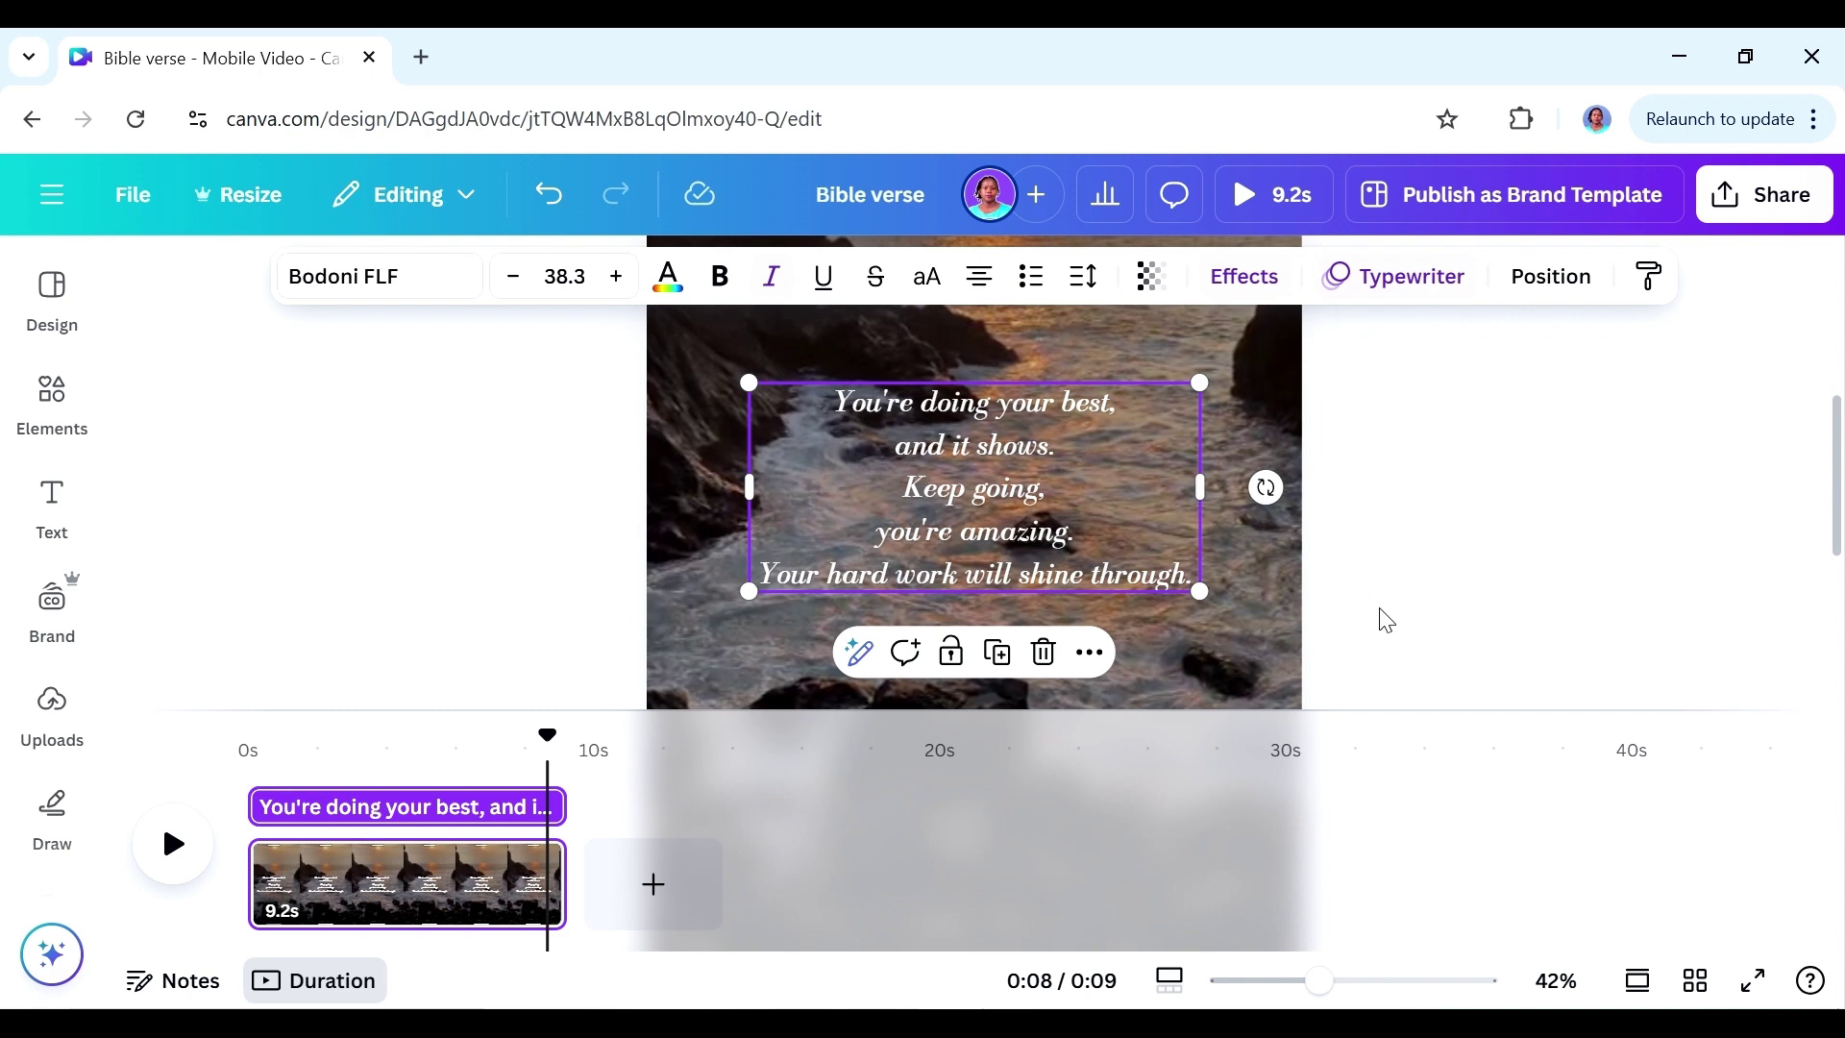
key(Tab)
drag(1318, 980, 1277, 980)
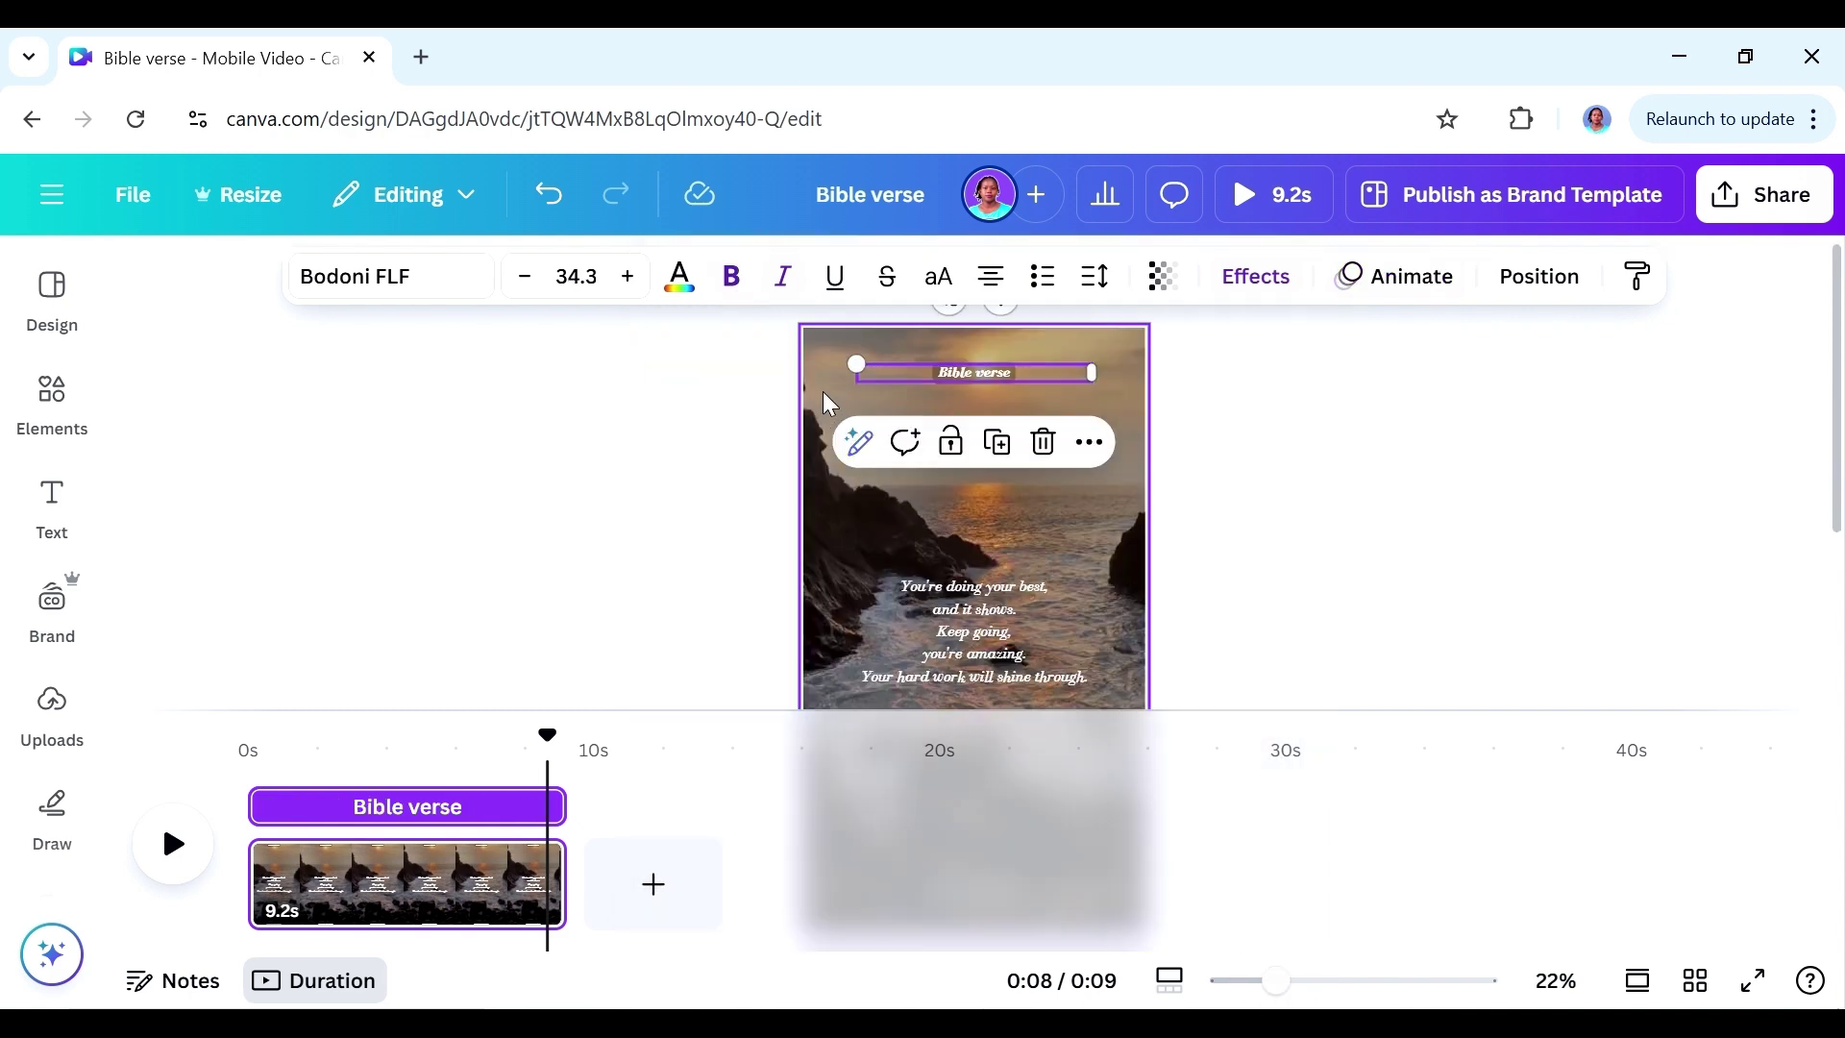
right_click(954, 632)
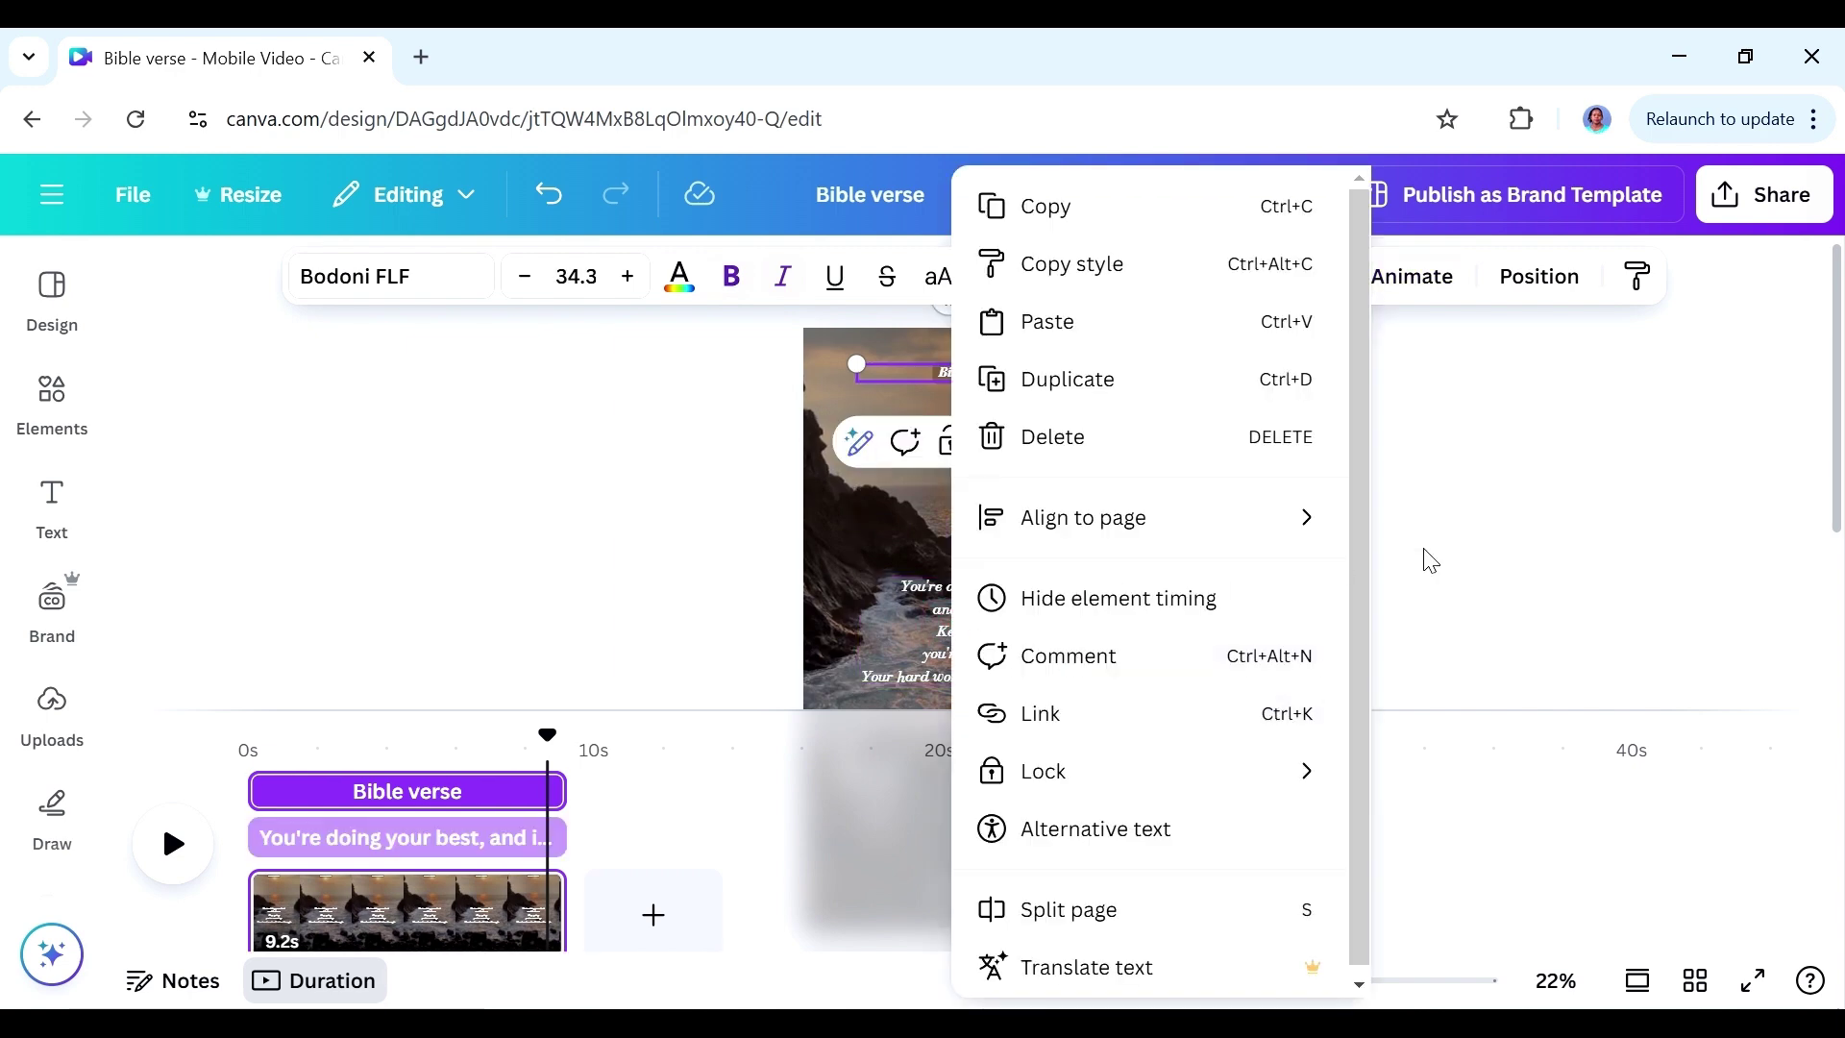
click(1495, 539)
- Trim the start of the quote text on the timeline so that it begins at about 4.5 seconds
click(1276, 980)
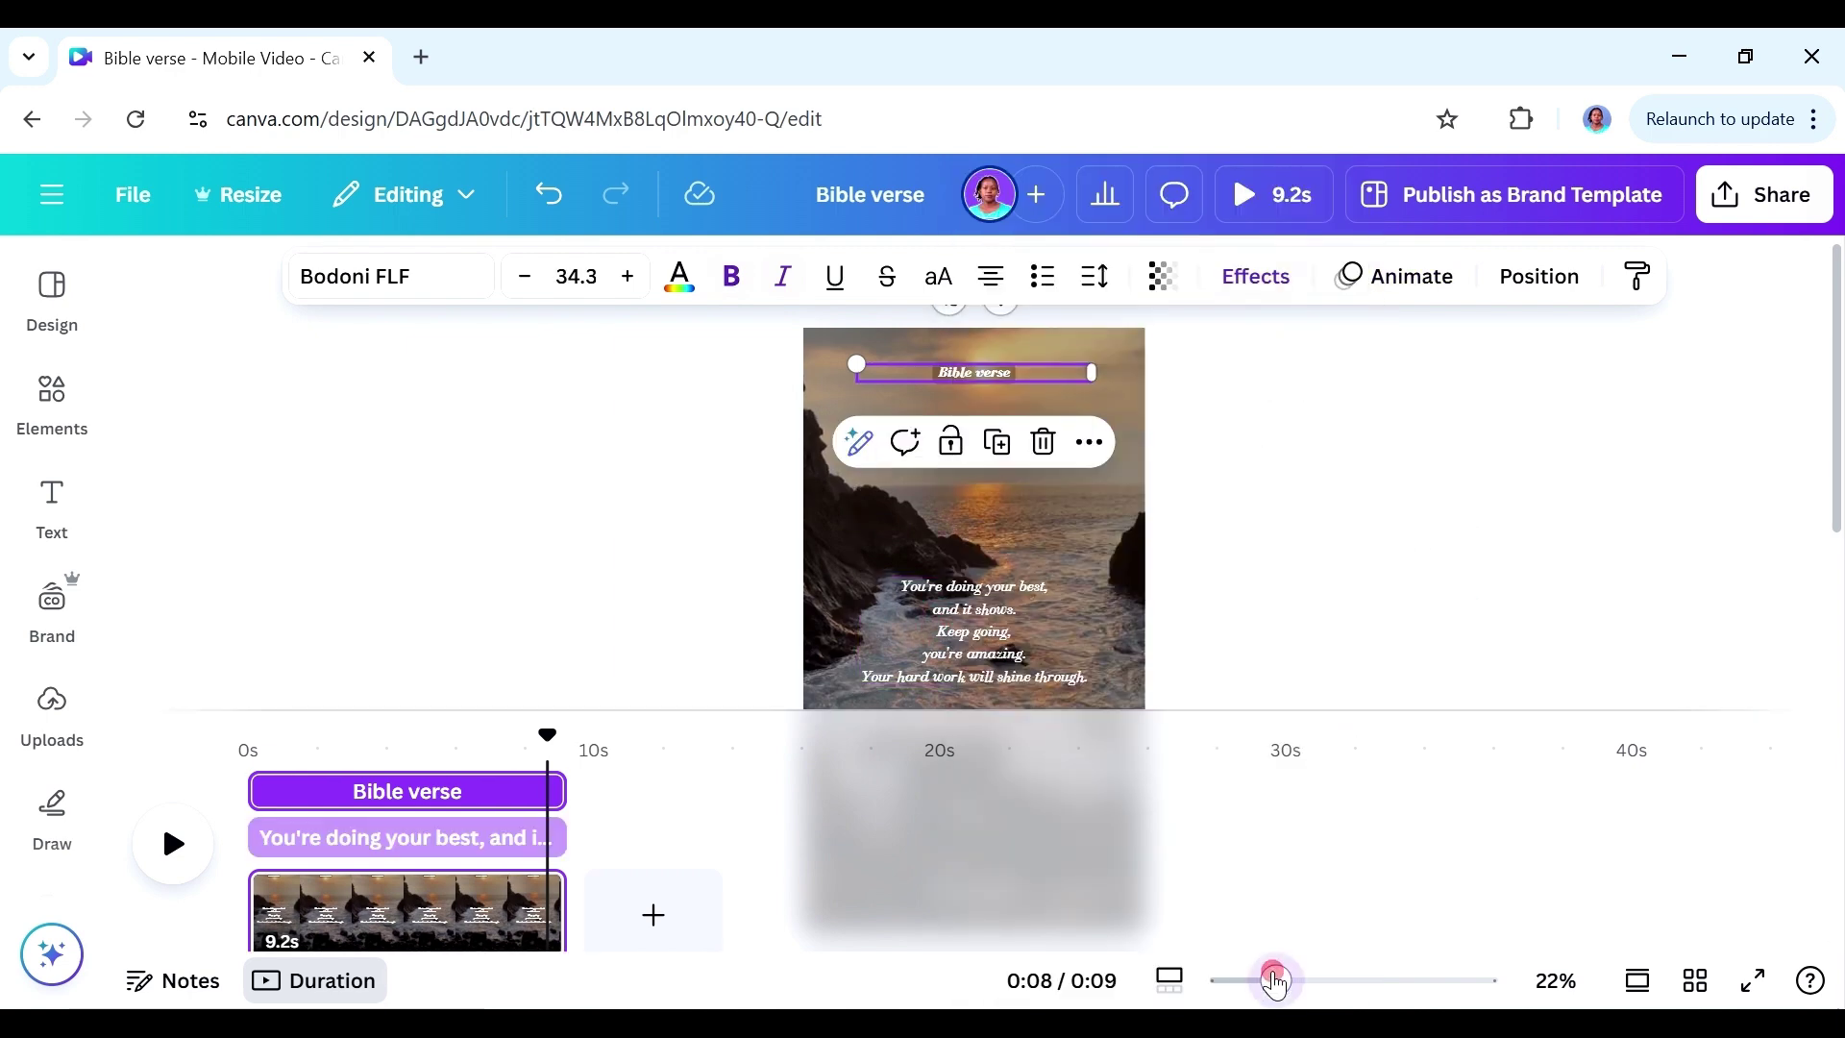
drag(1275, 980, 1297, 981)
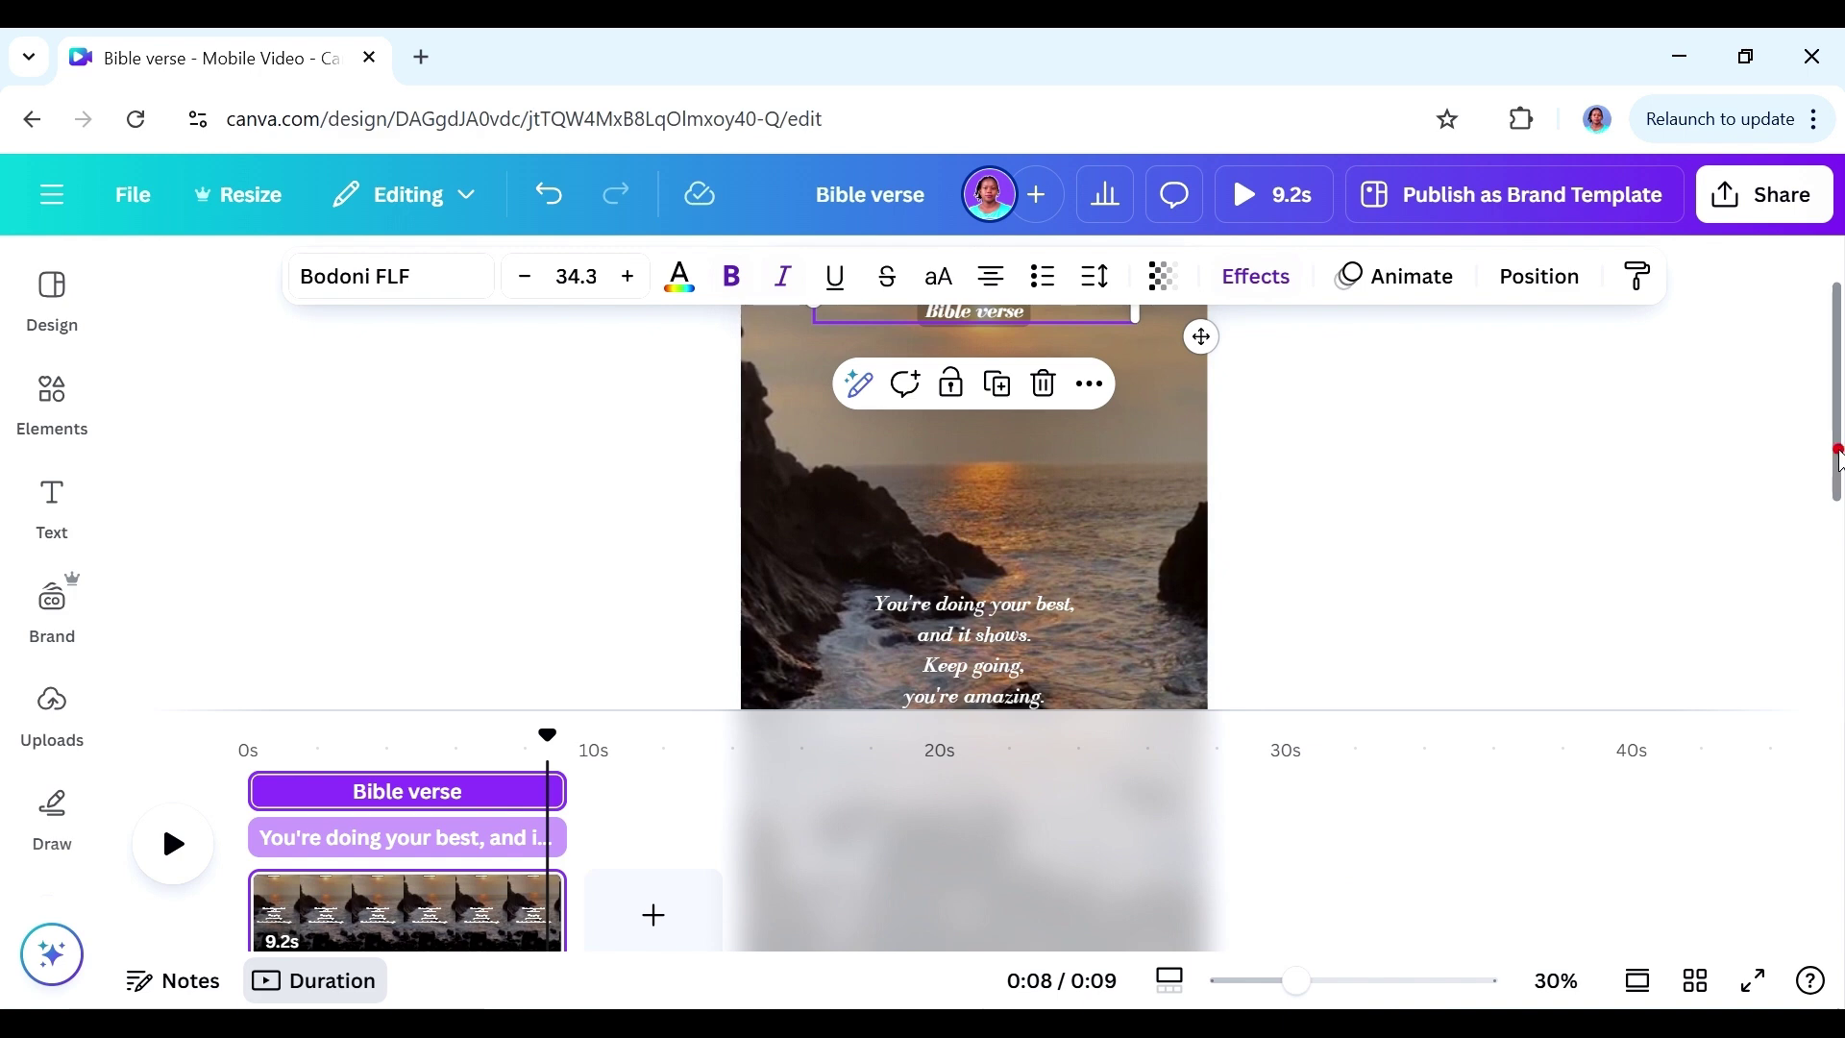
drag(1840, 451, 1840, 414)
click(1176, 575)
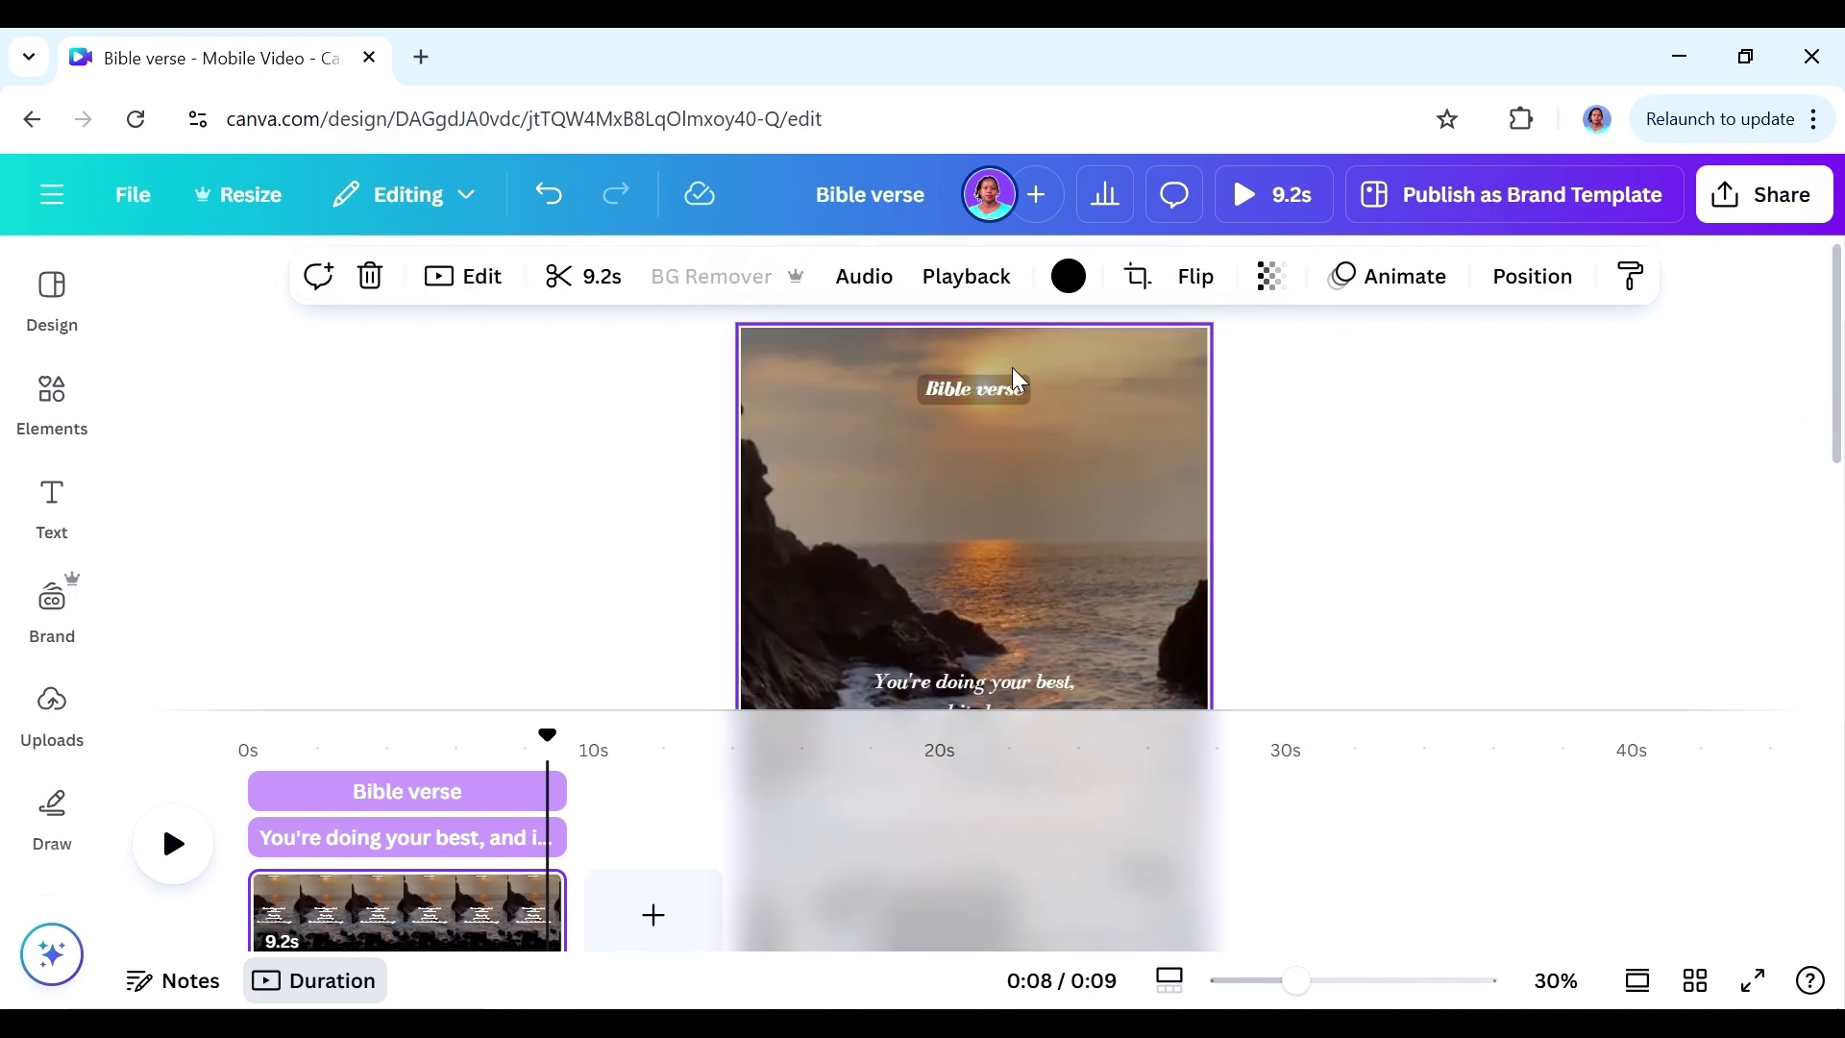
right_click(994, 399)
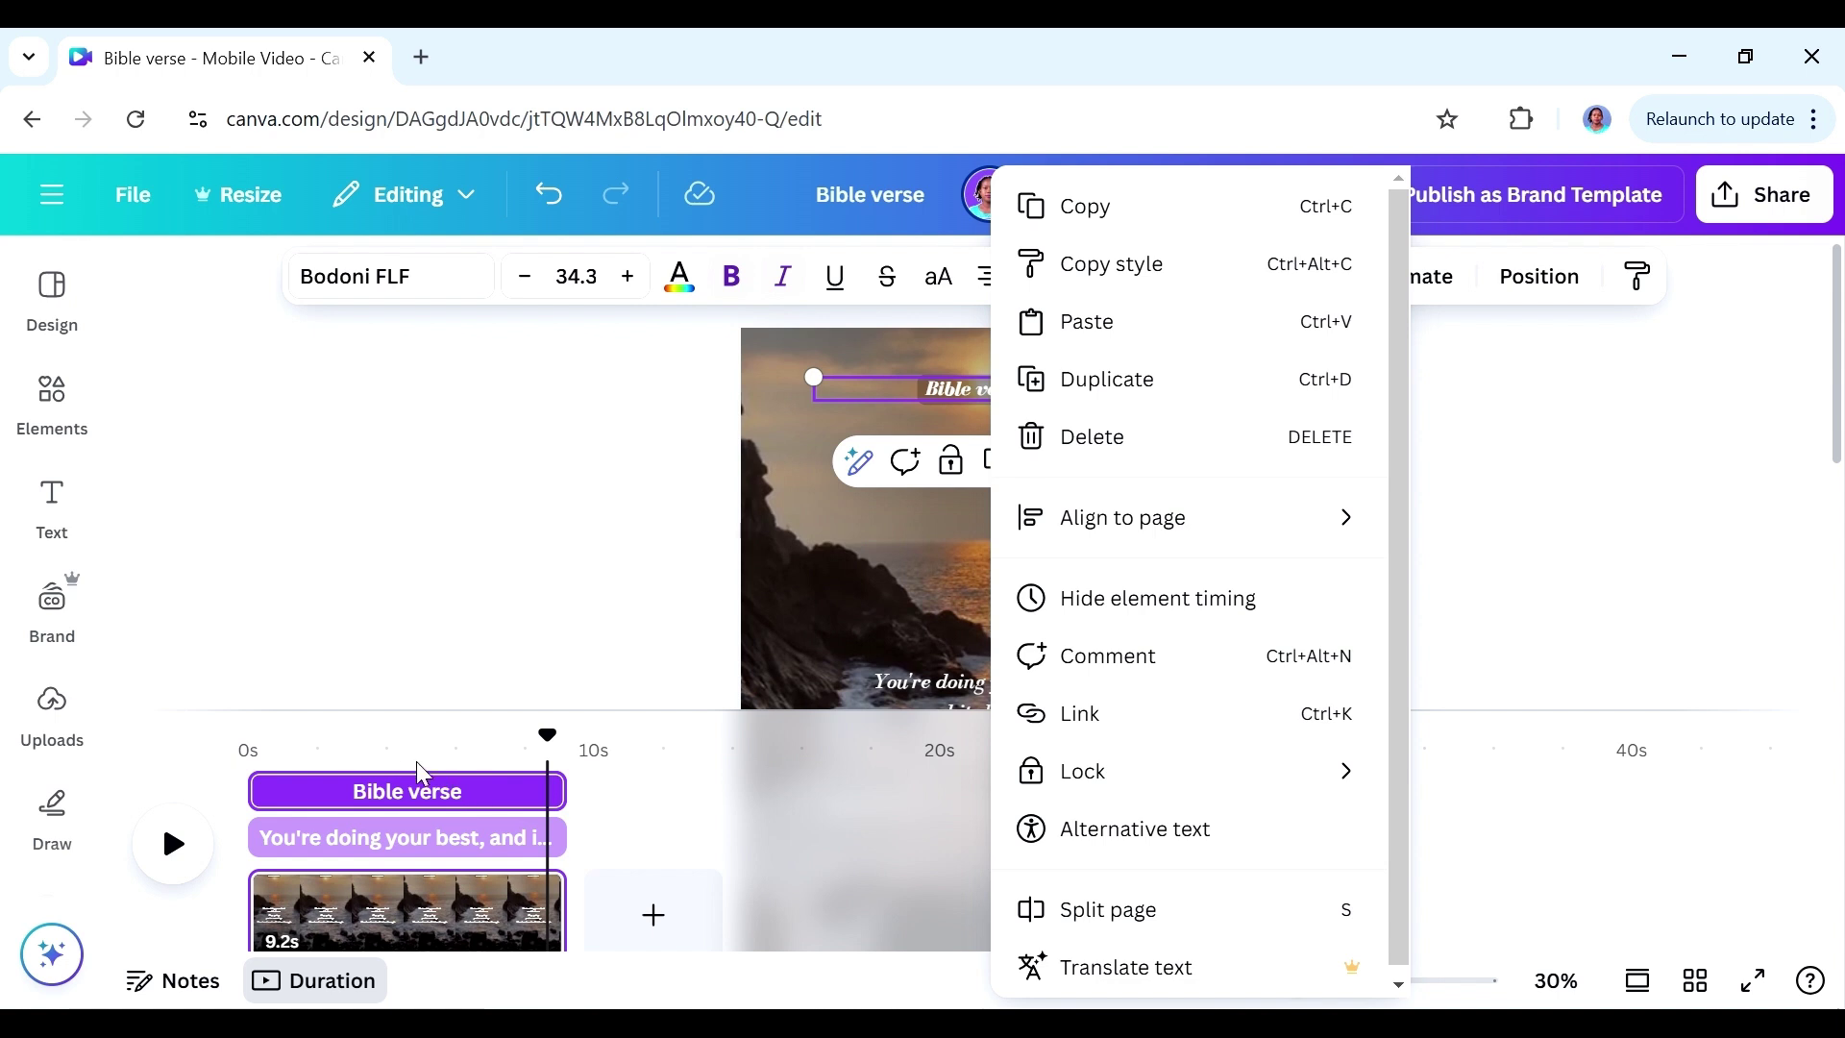
click(392, 794)
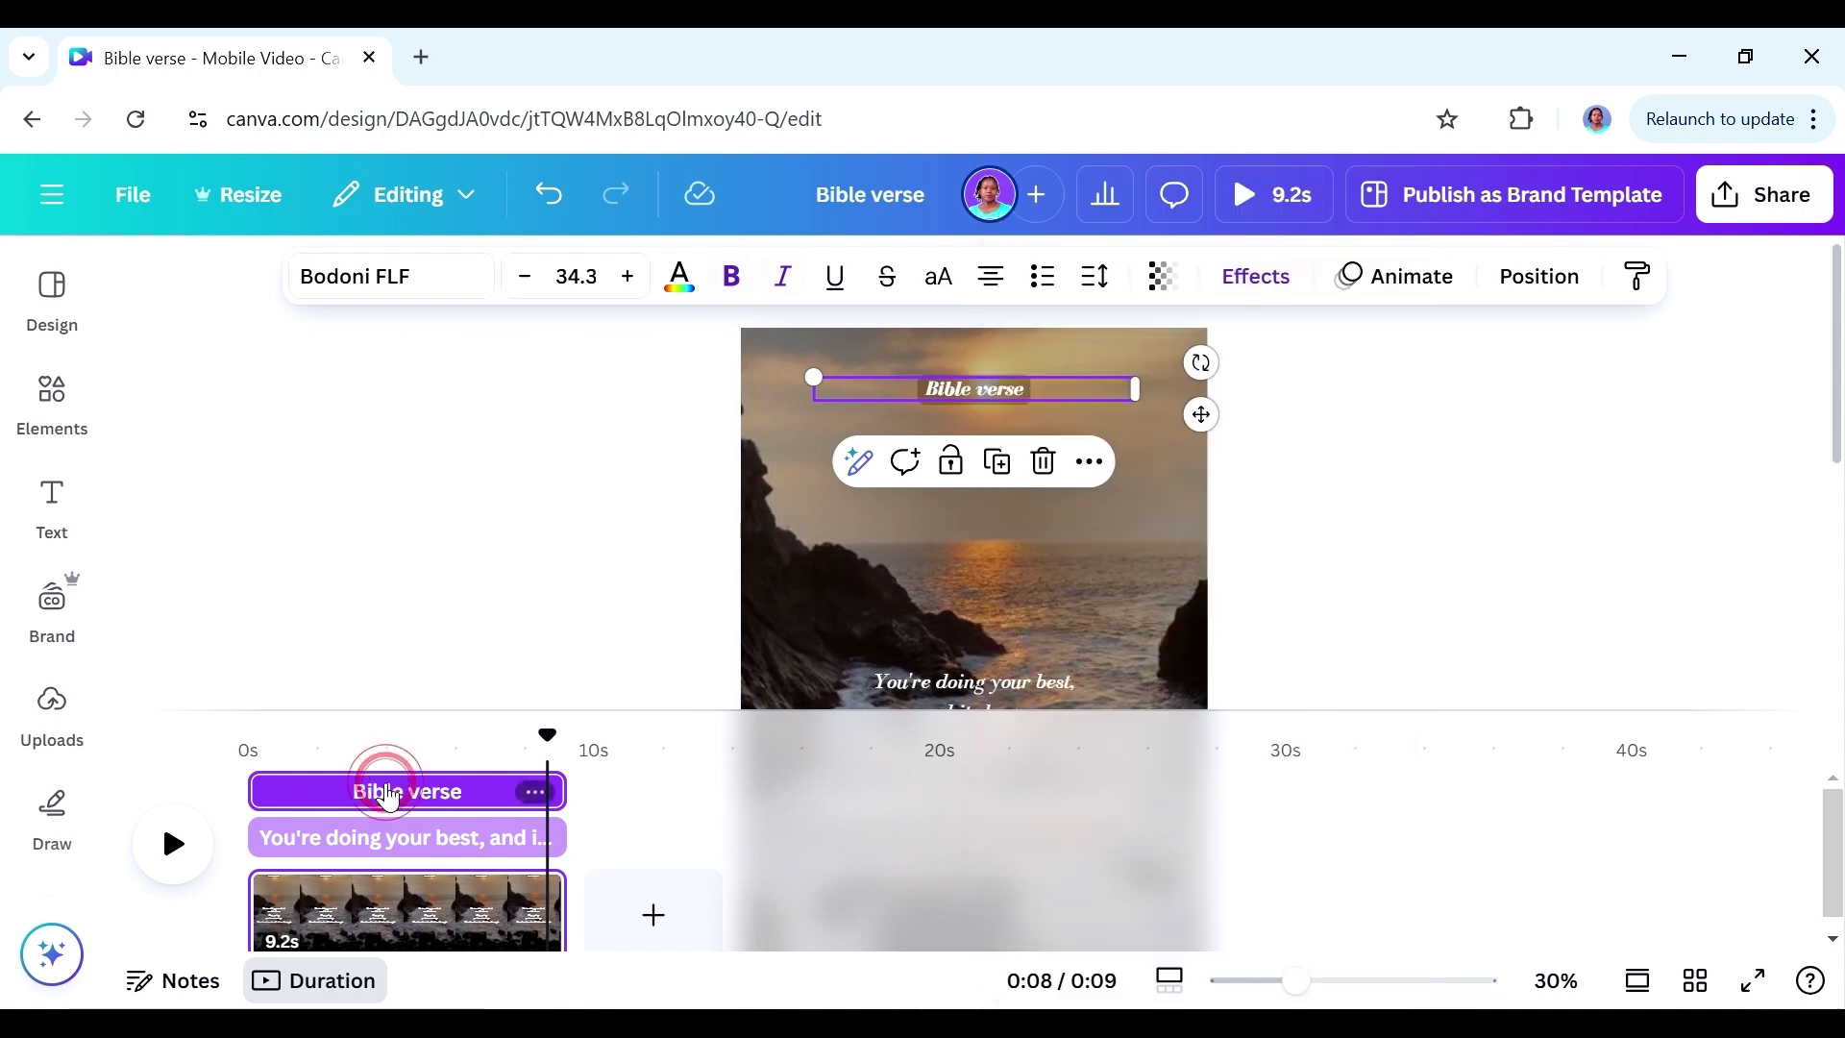
click(270, 840)
drag(270, 840, 411, 867)
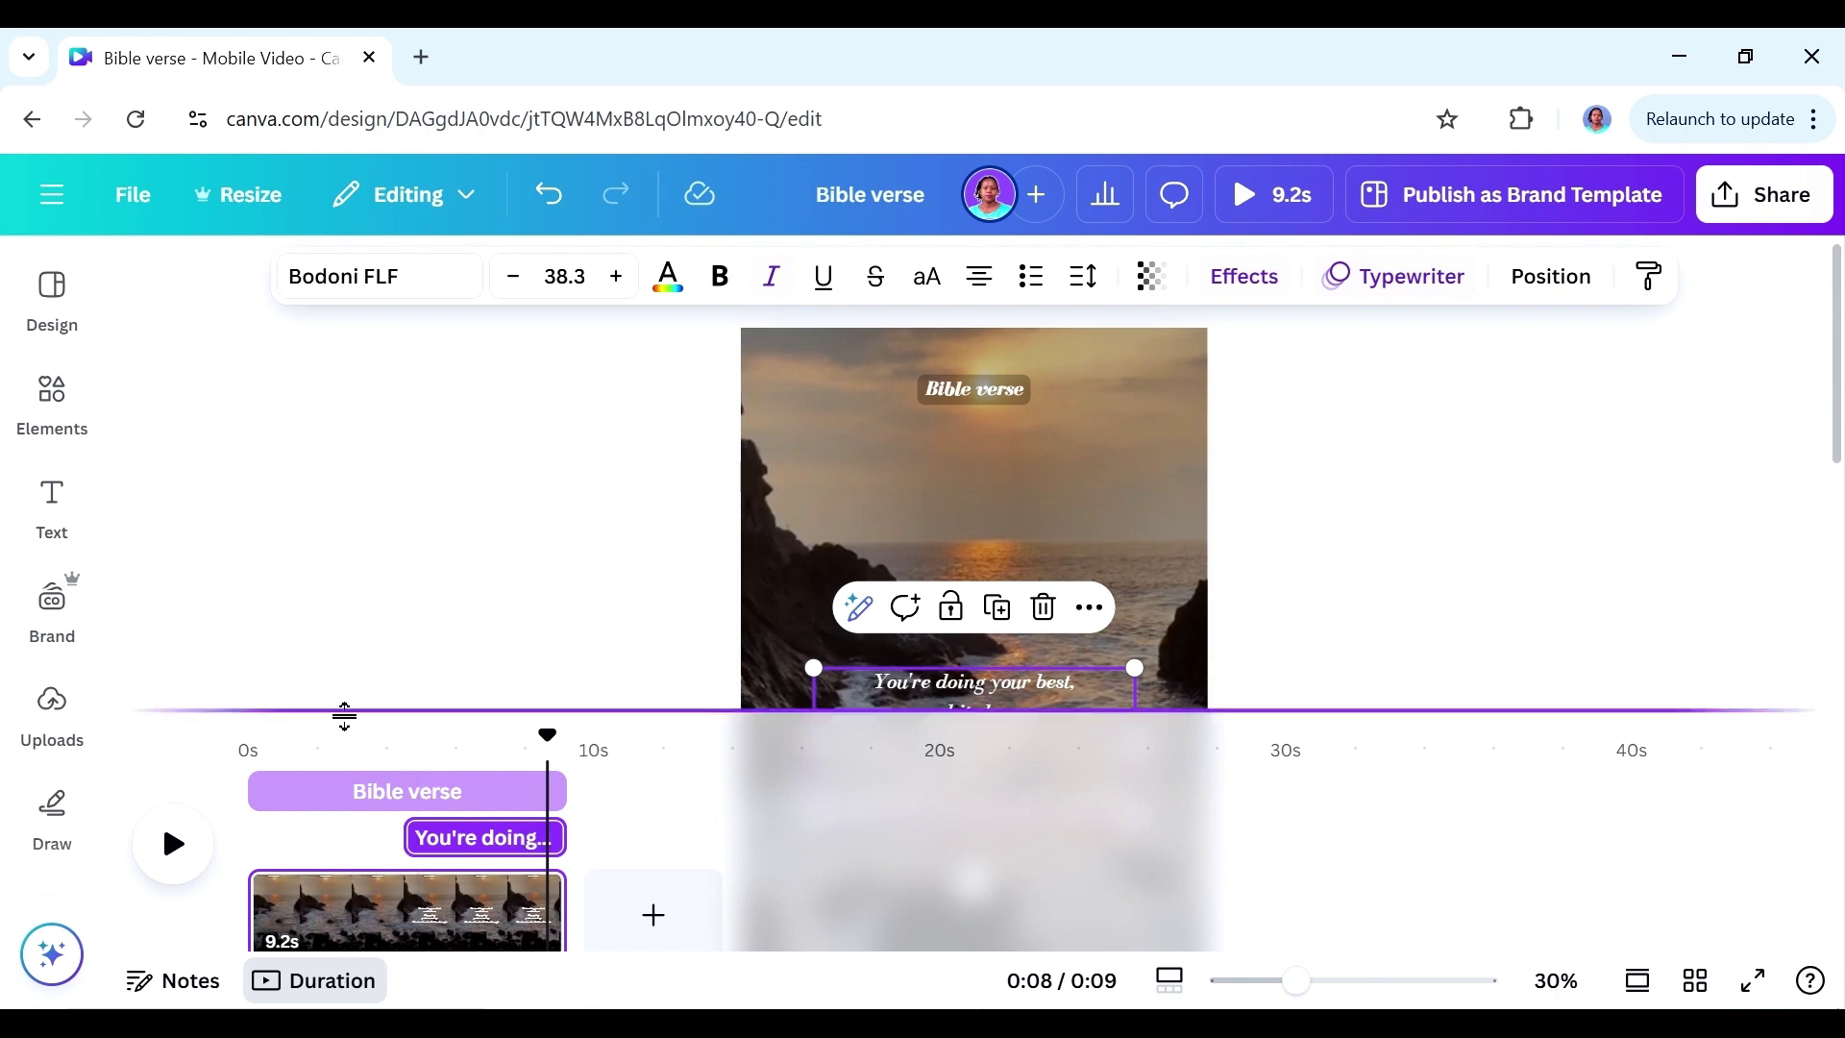
- Move the playhead back to the start and play the video to preview the timing of both texts
right_click(280, 764)
click(269, 754)
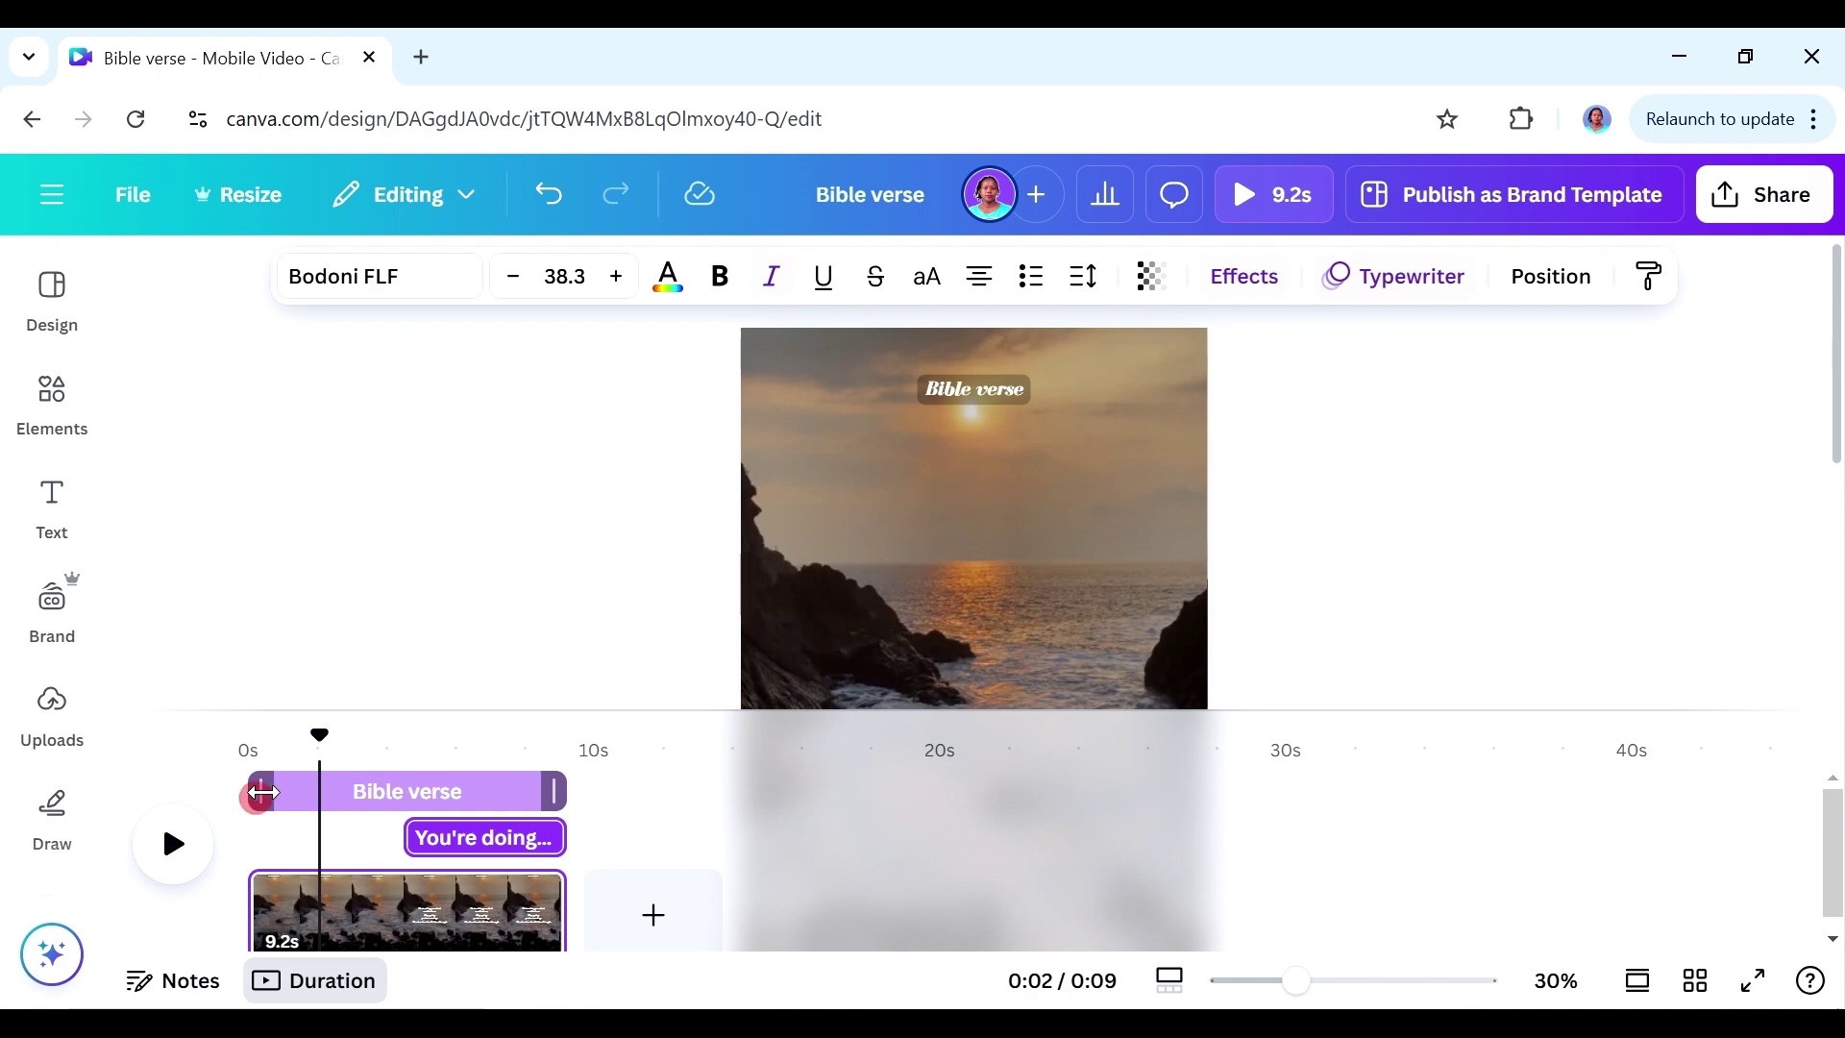
mouse_move(256, 798)
mouse_down()
mouse_move(271, 797)
mouse_move(252, 796)
mouse_up()
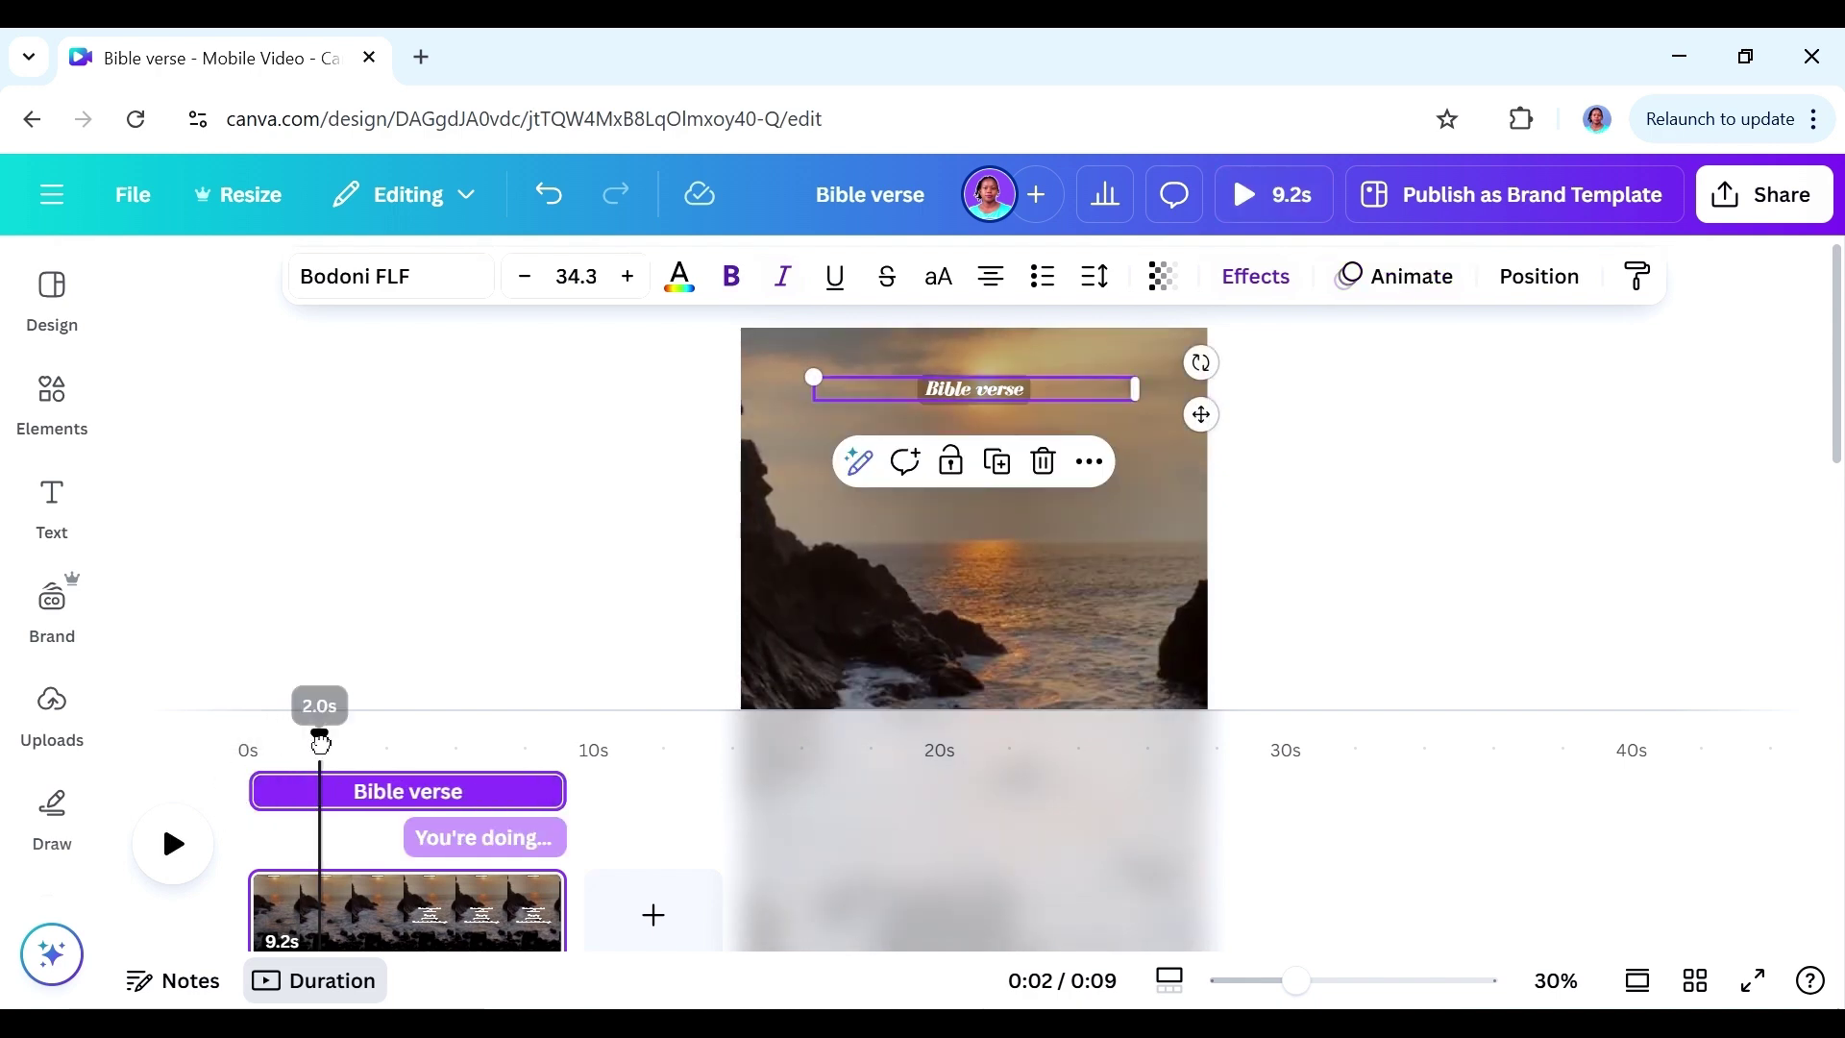
drag(326, 733, 248, 735)
click(173, 845)
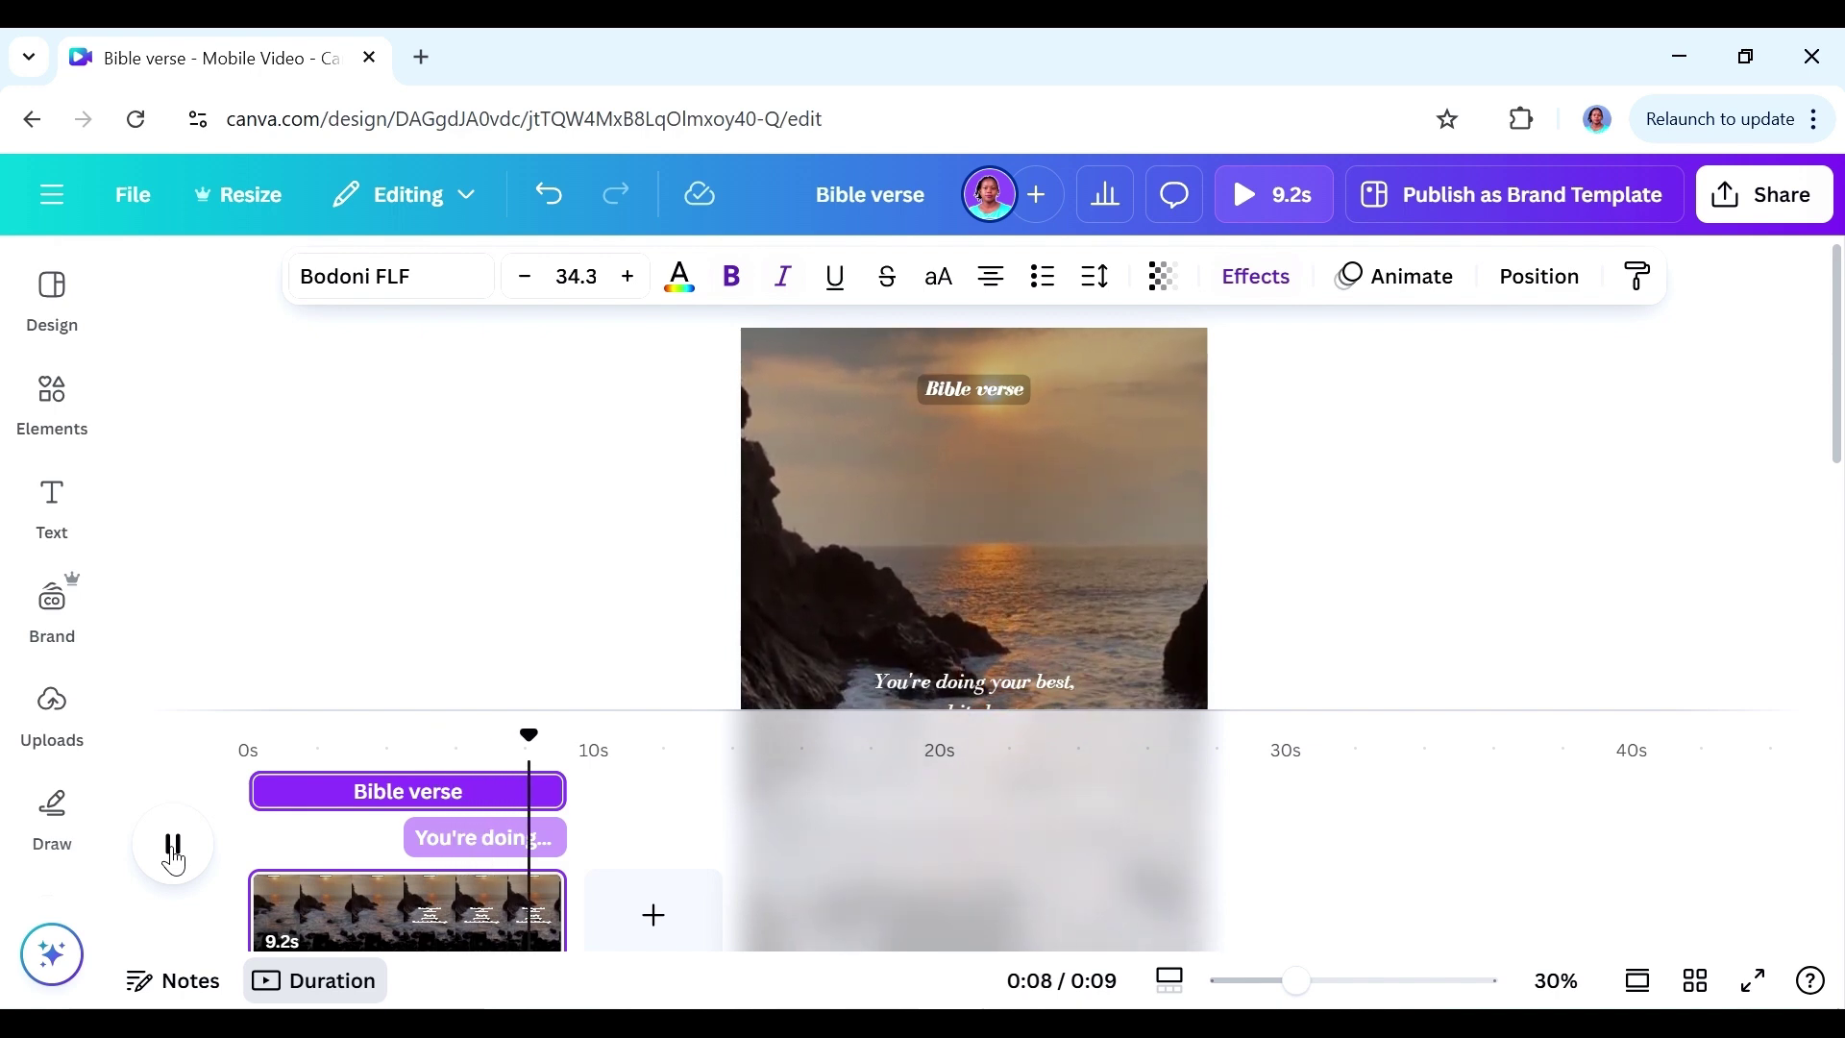
mouse_move(84, 519)
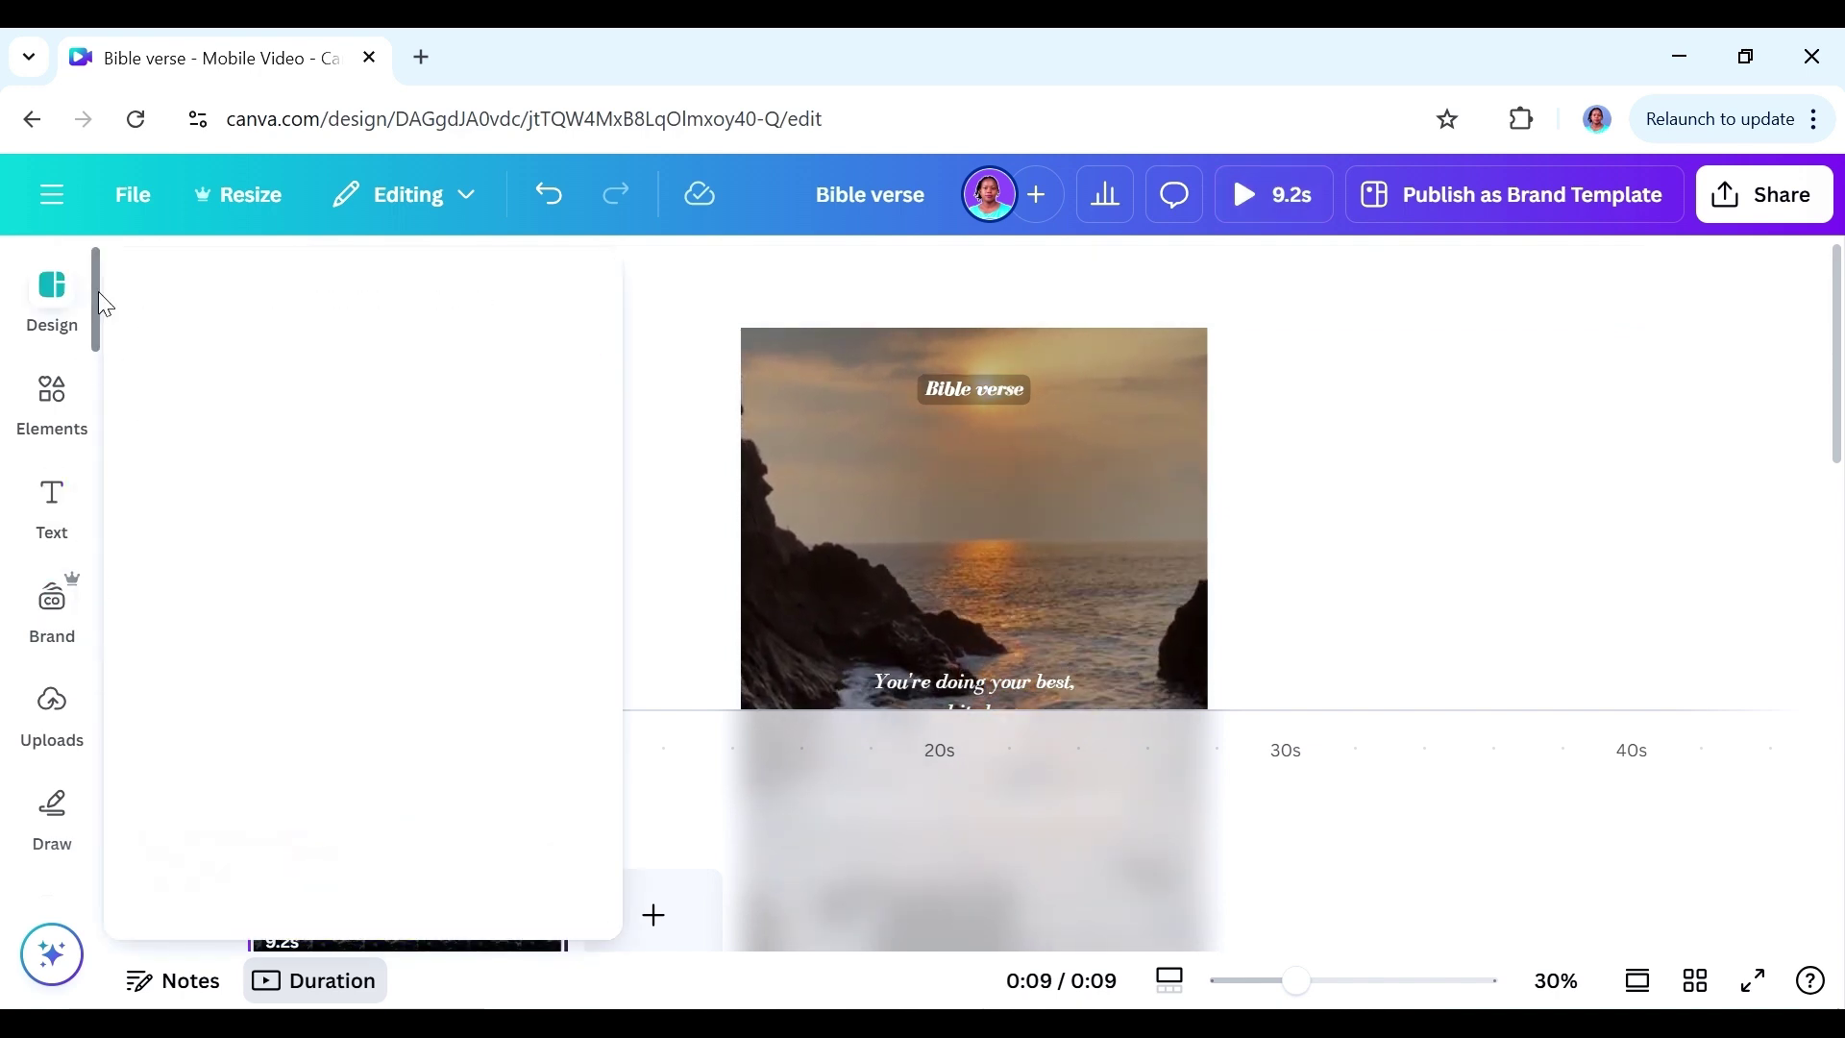
- Open Bulk create with manual data entry and clear the sample data from the table
mouse_move(96, 288)
scroll(91, 486, down, 3)
scroll(96, 577, down, 5)
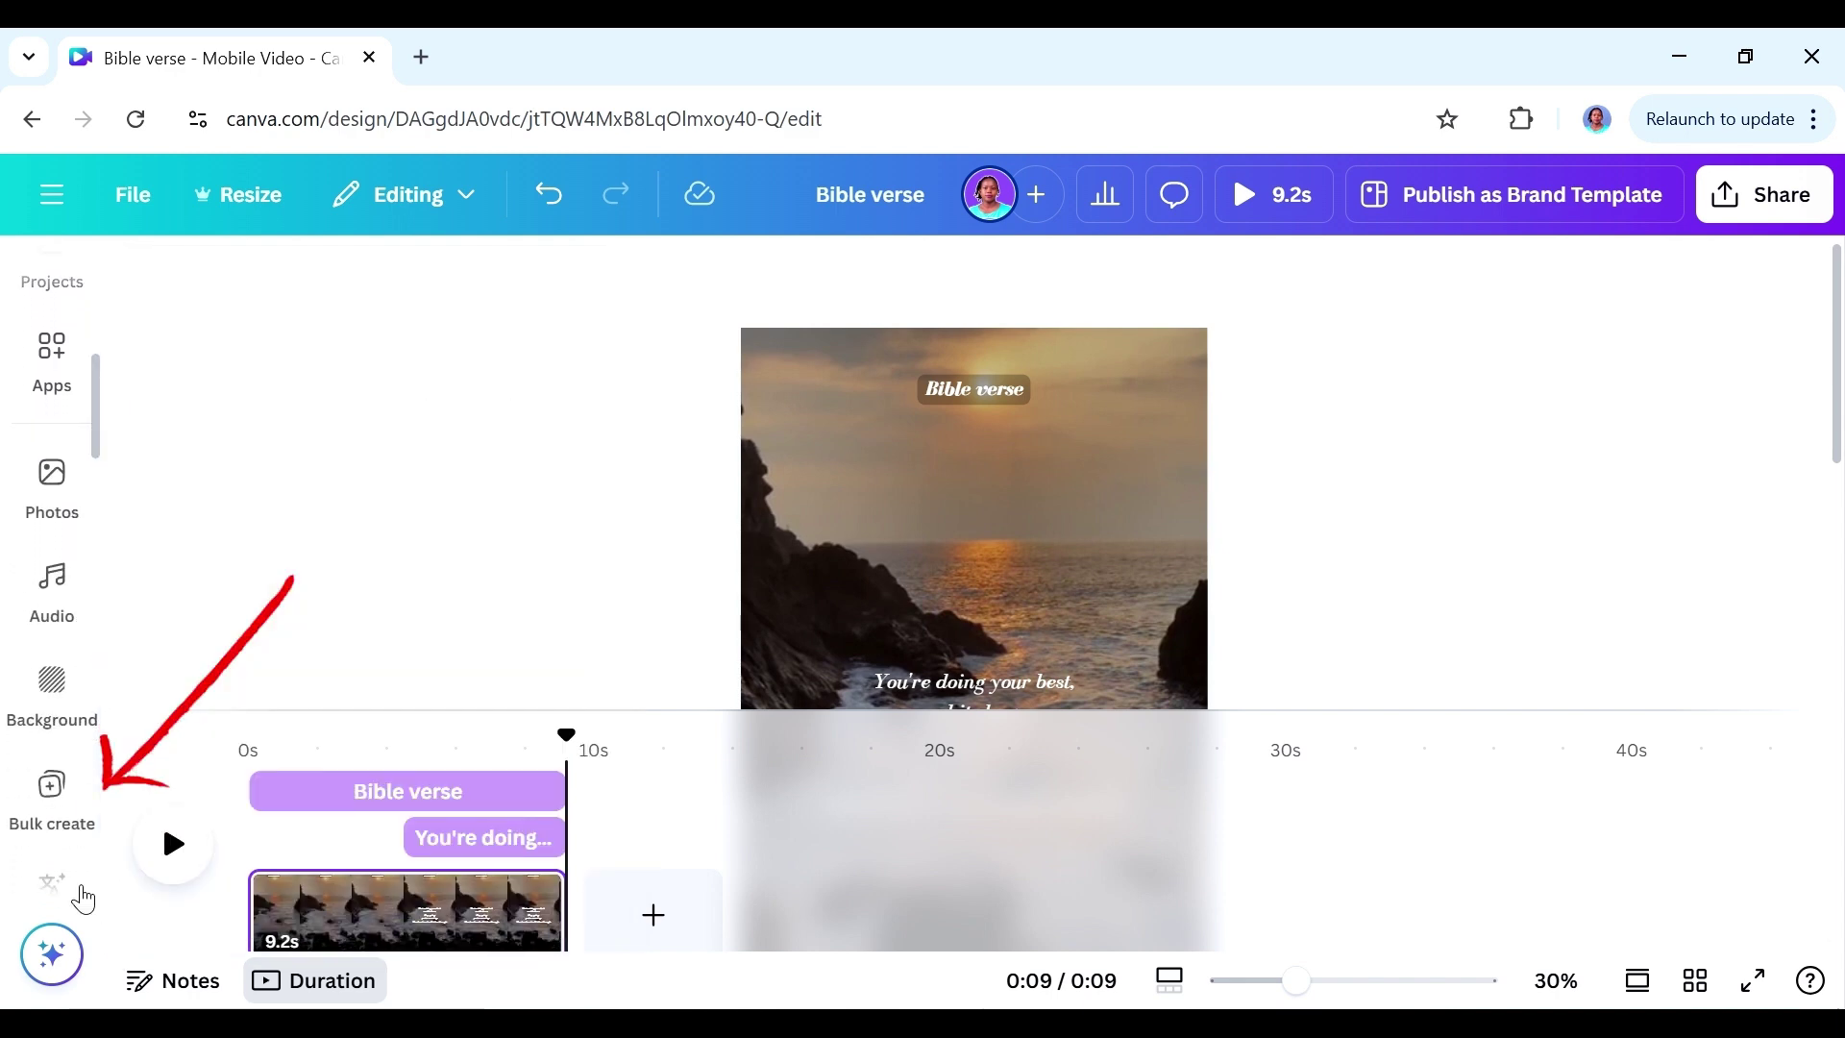
click(52, 812)
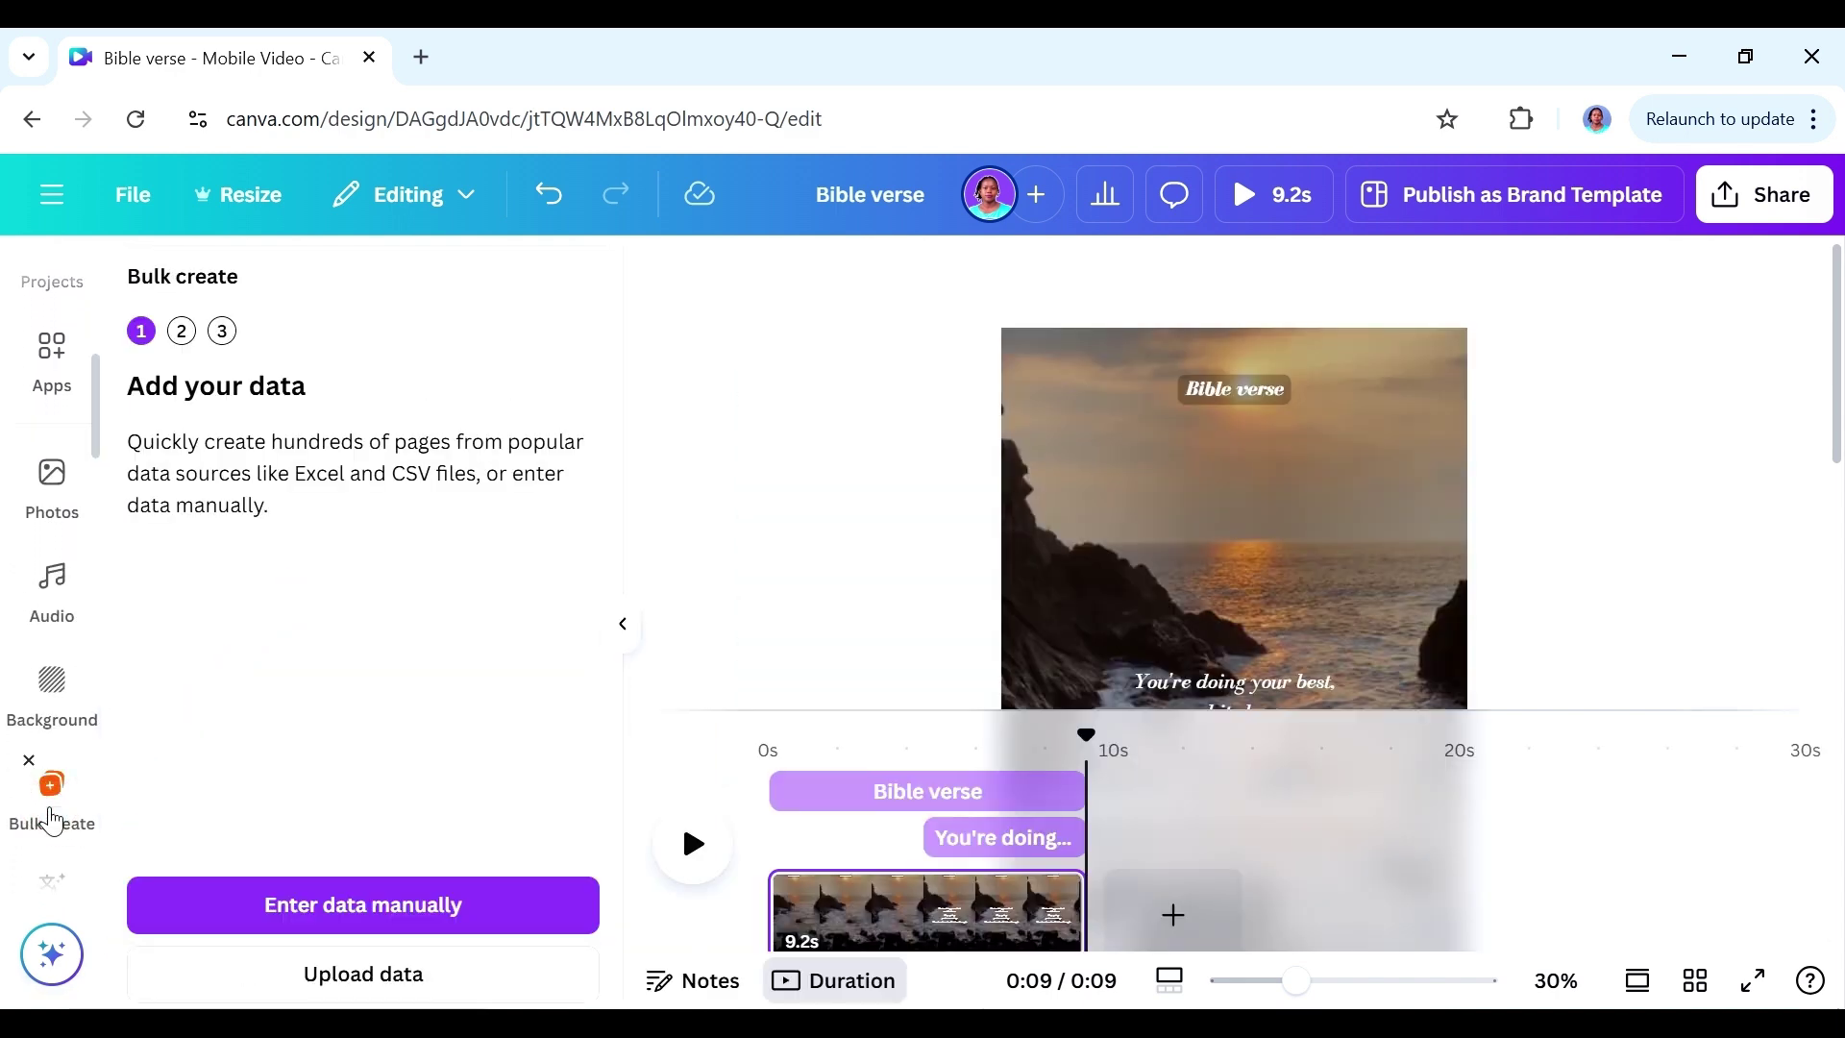
click(333, 901)
scroll(1795, 807, down, 3)
click(165, 931)
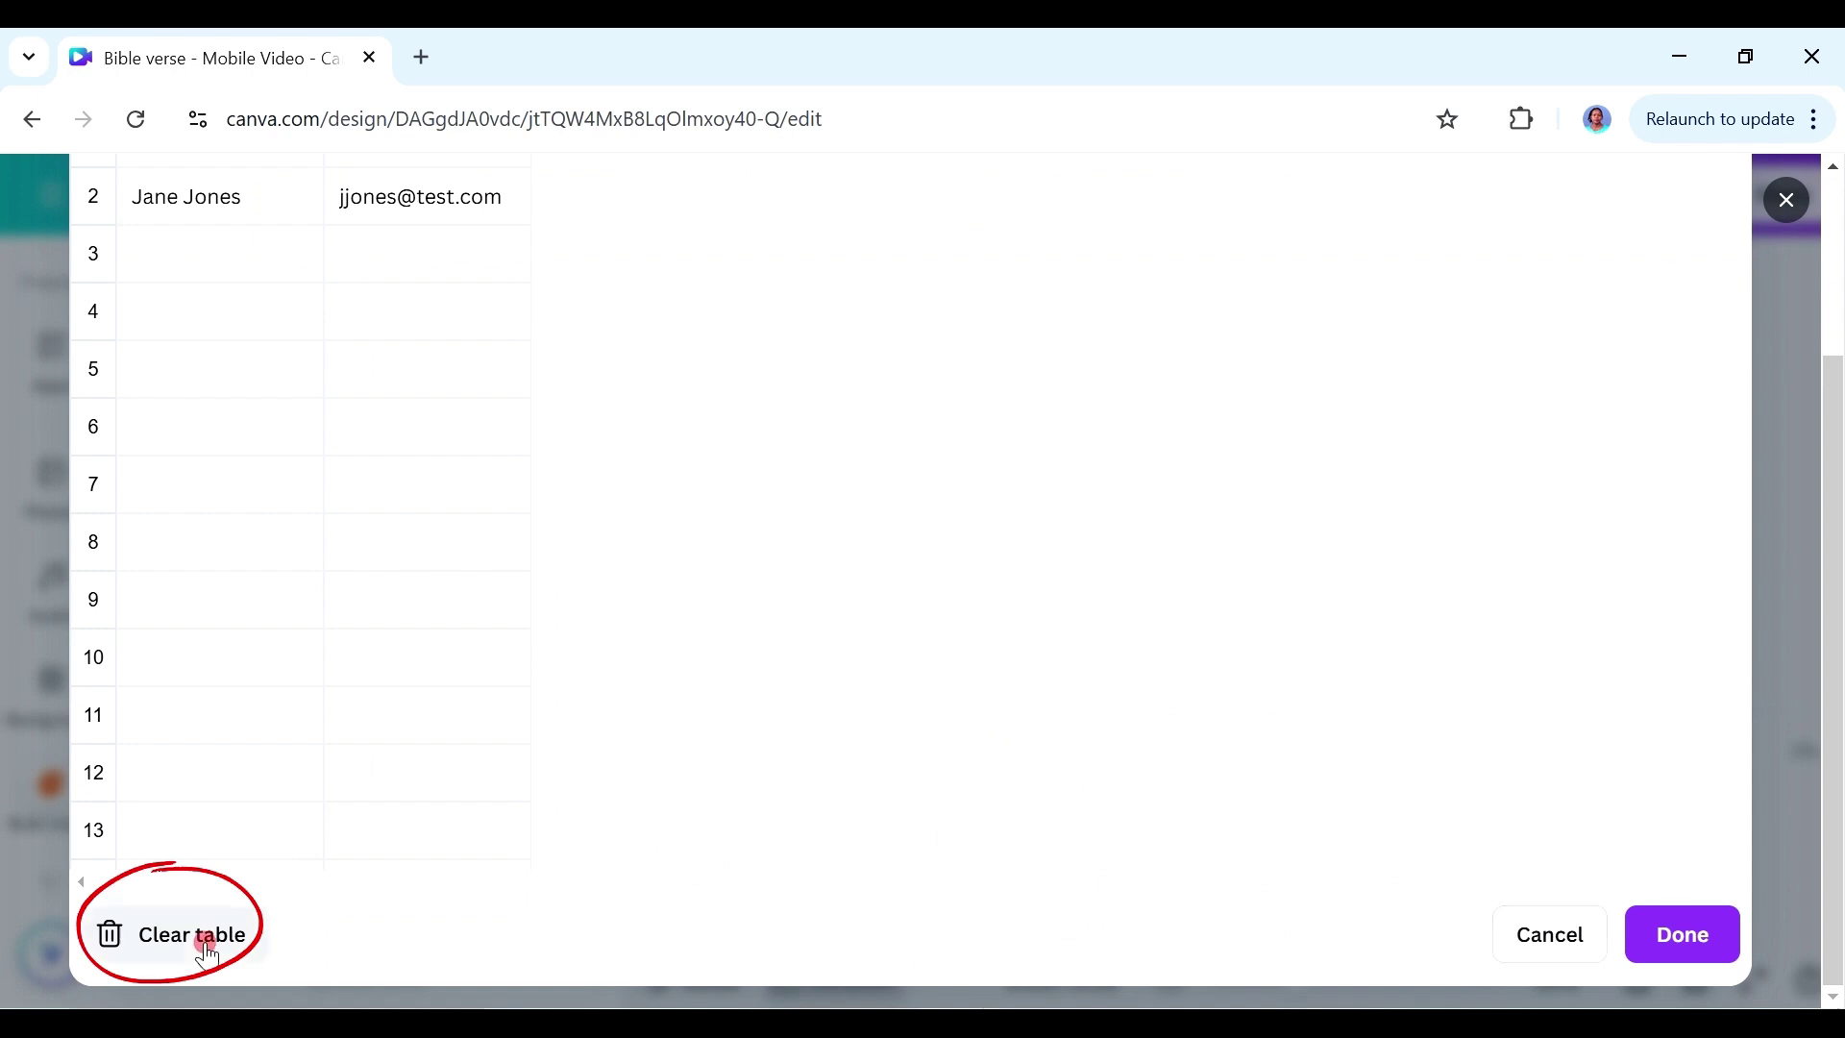
drag(1830, 639, 1835, 370)
- Switch to ChatGPT and copy the whole table of Bible verses, encouraging messages and suggested background settings, including its headers
key(alt+Tab)
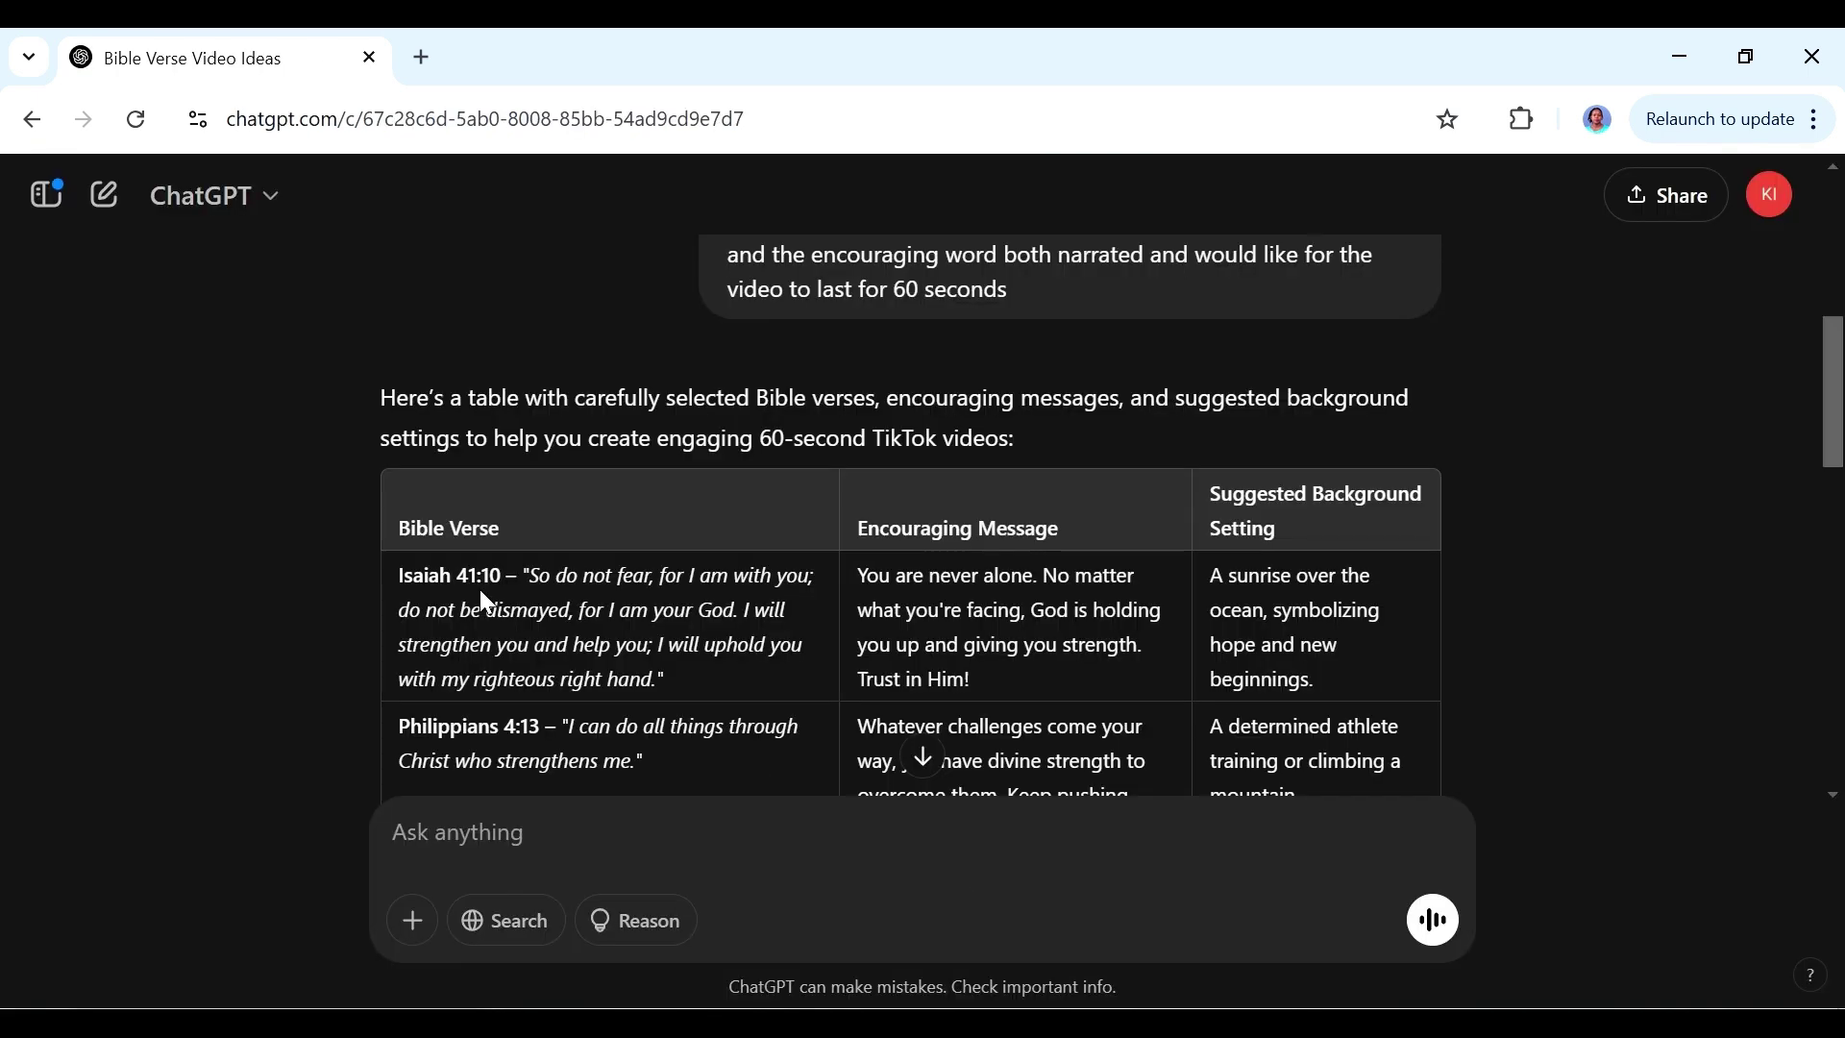
drag(401, 529, 1330, 458)
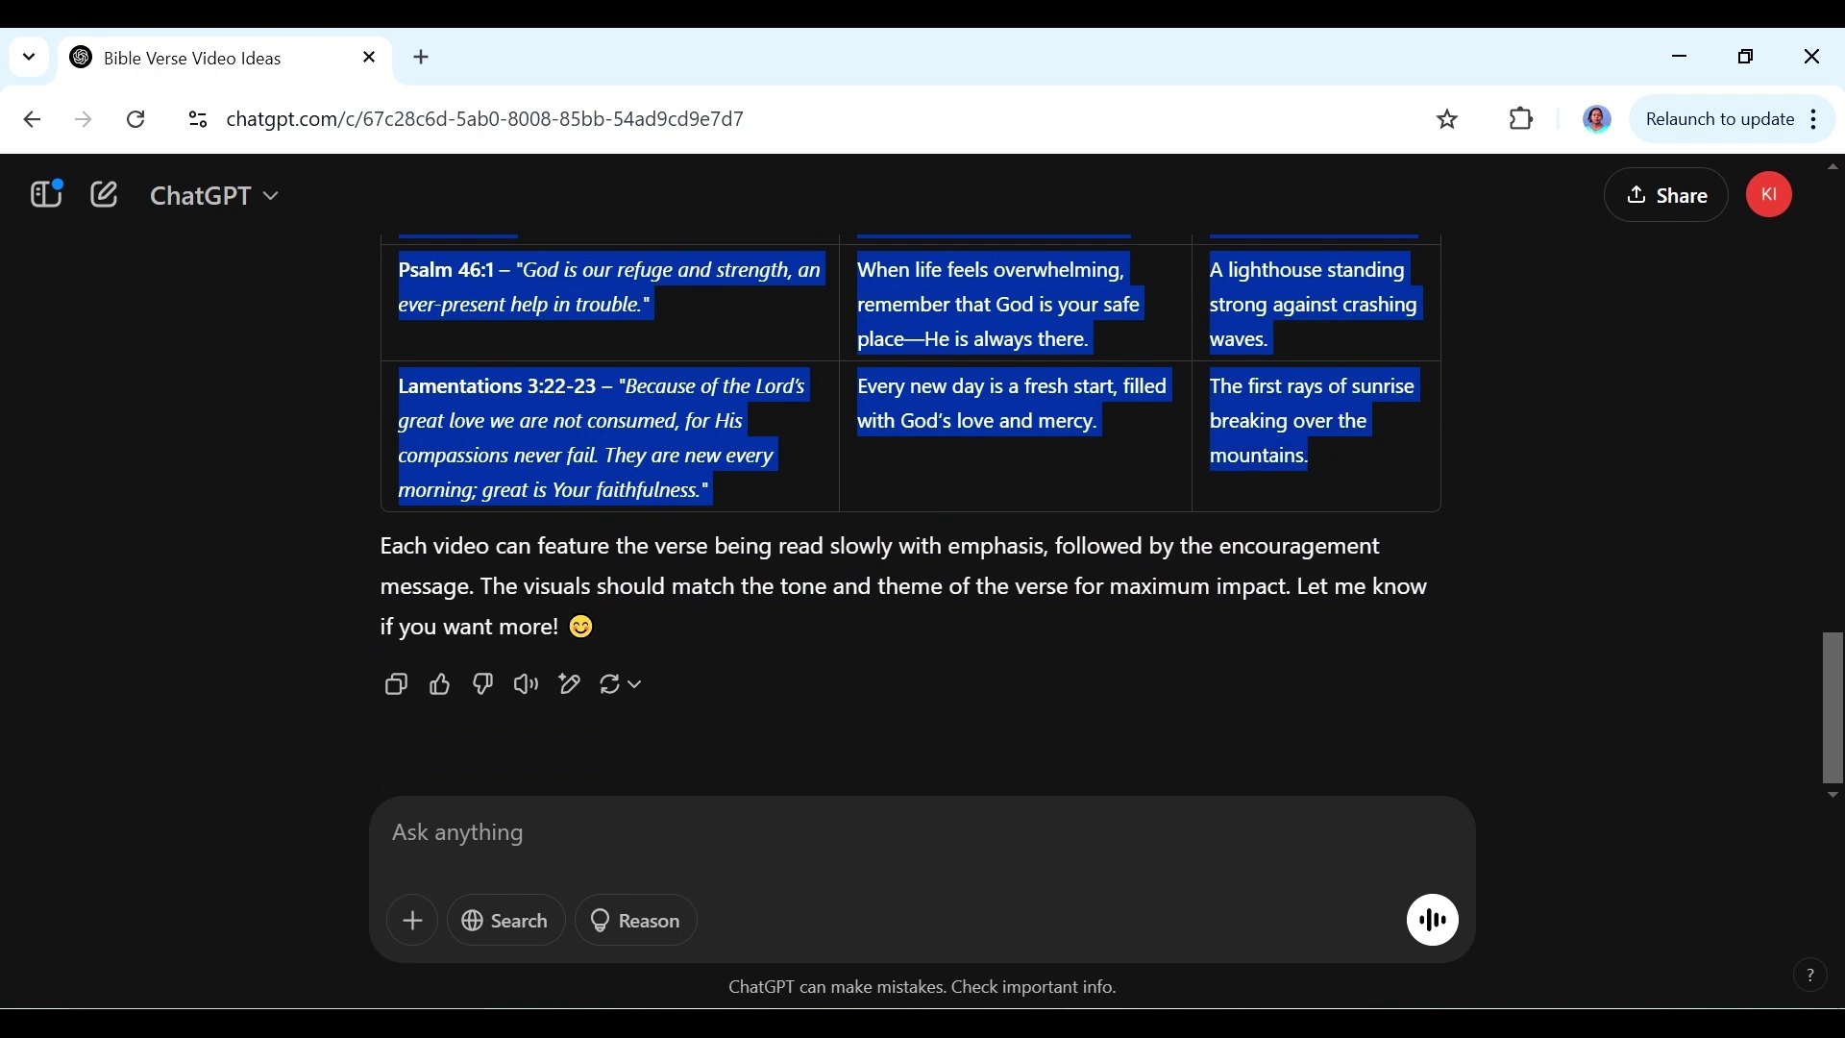
right_click(1284, 431)
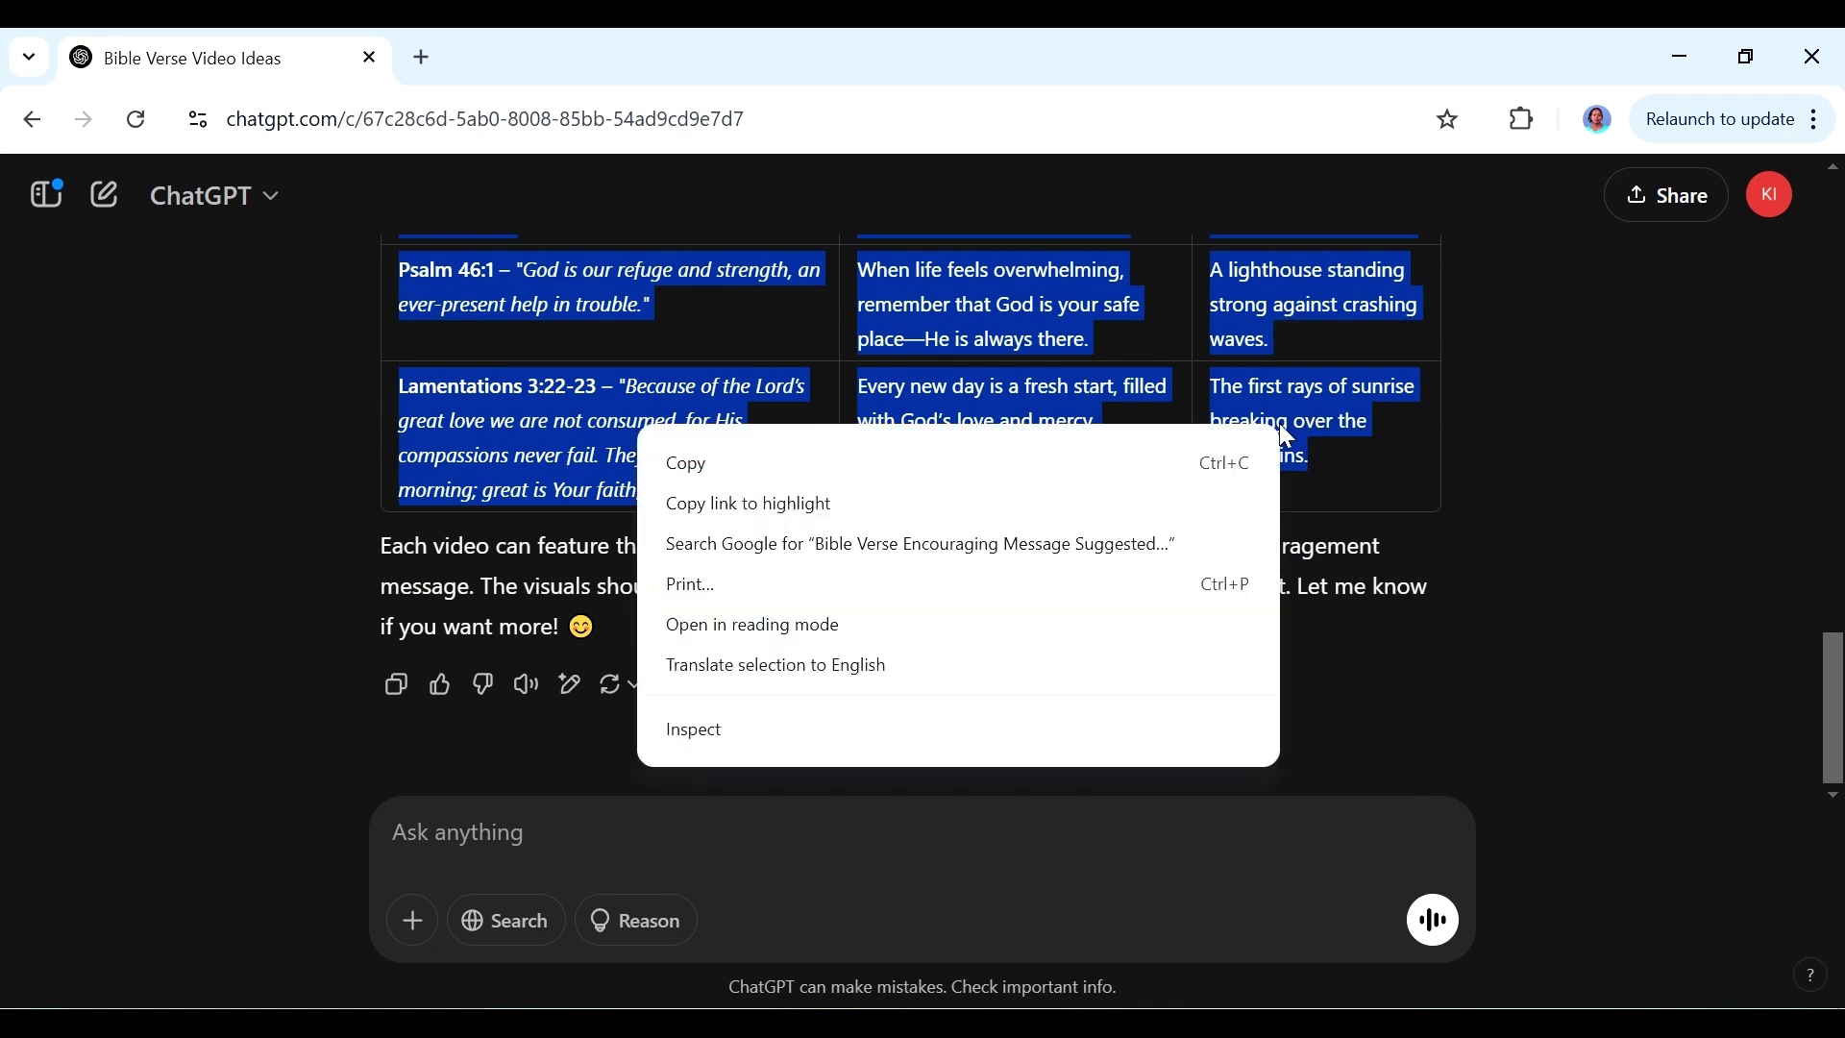
click(688, 465)
- Switch back to Canva, paste the copied table into the empty data table starting at the header cell, and confirm the data
key(alt+Tab)
click(202, 328)
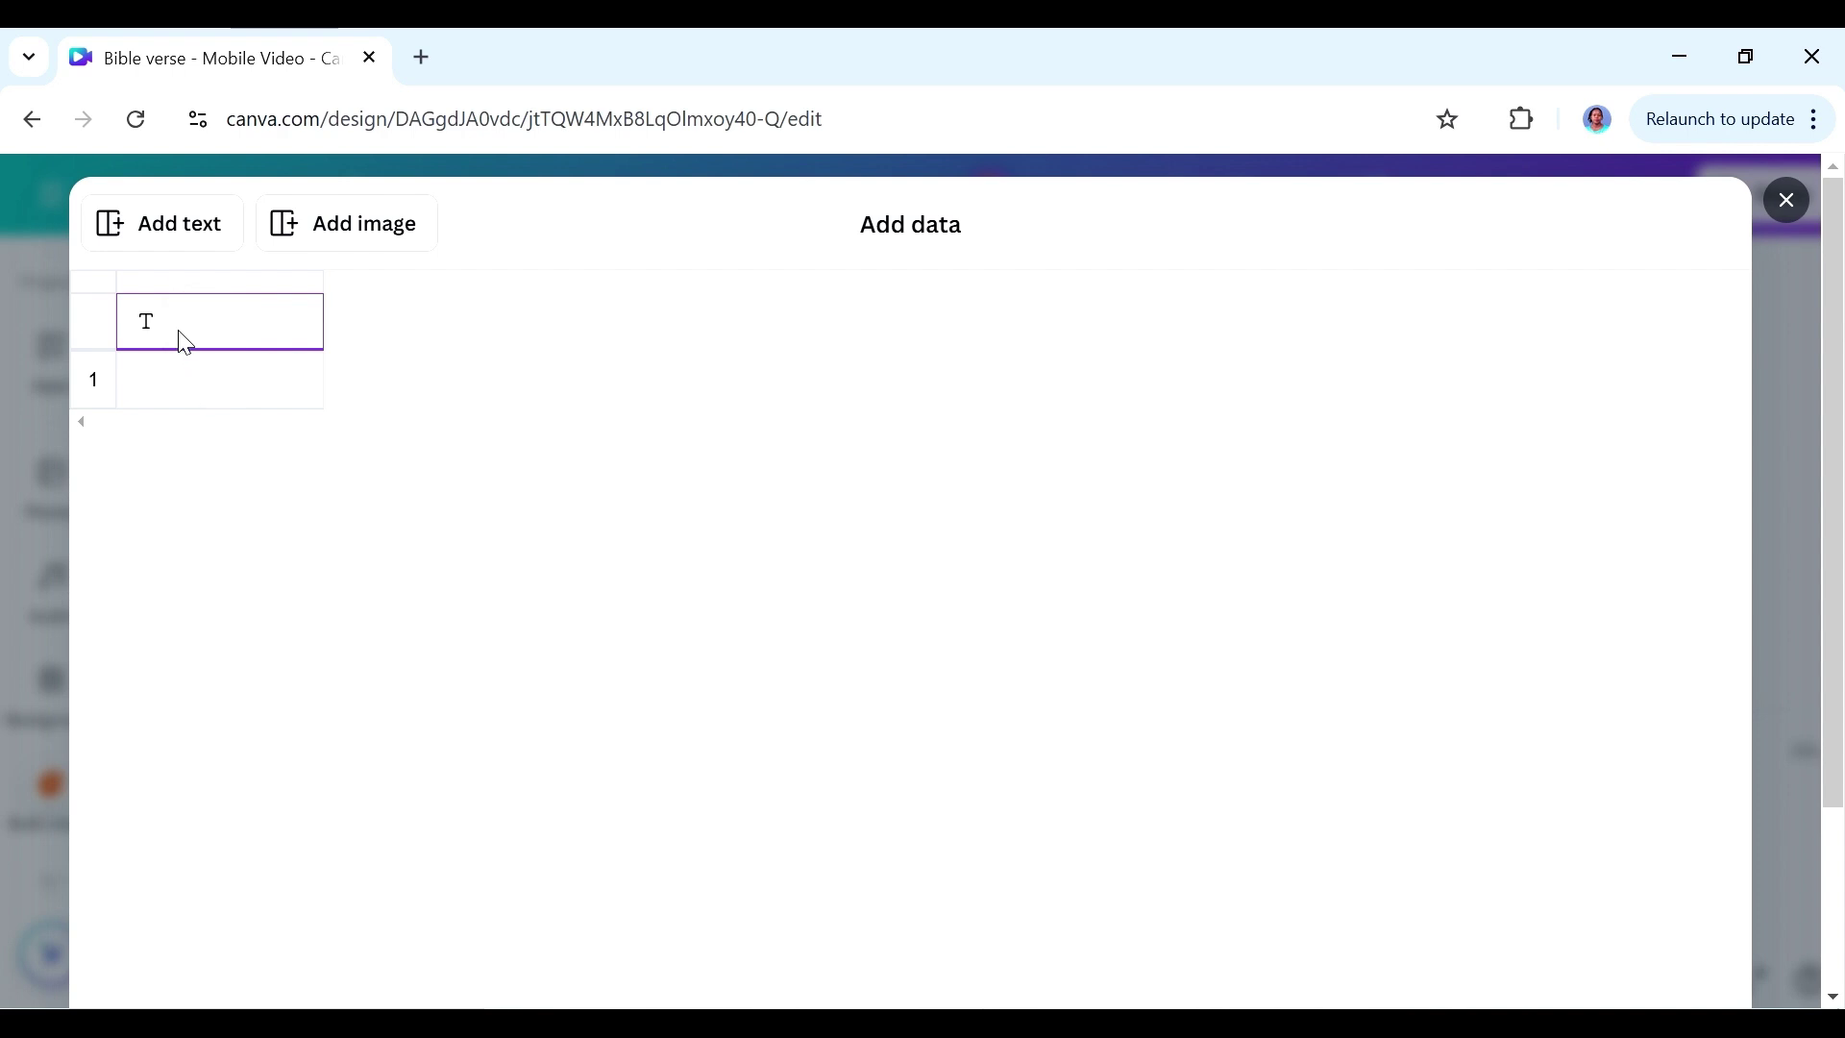
key(ctrl+v)
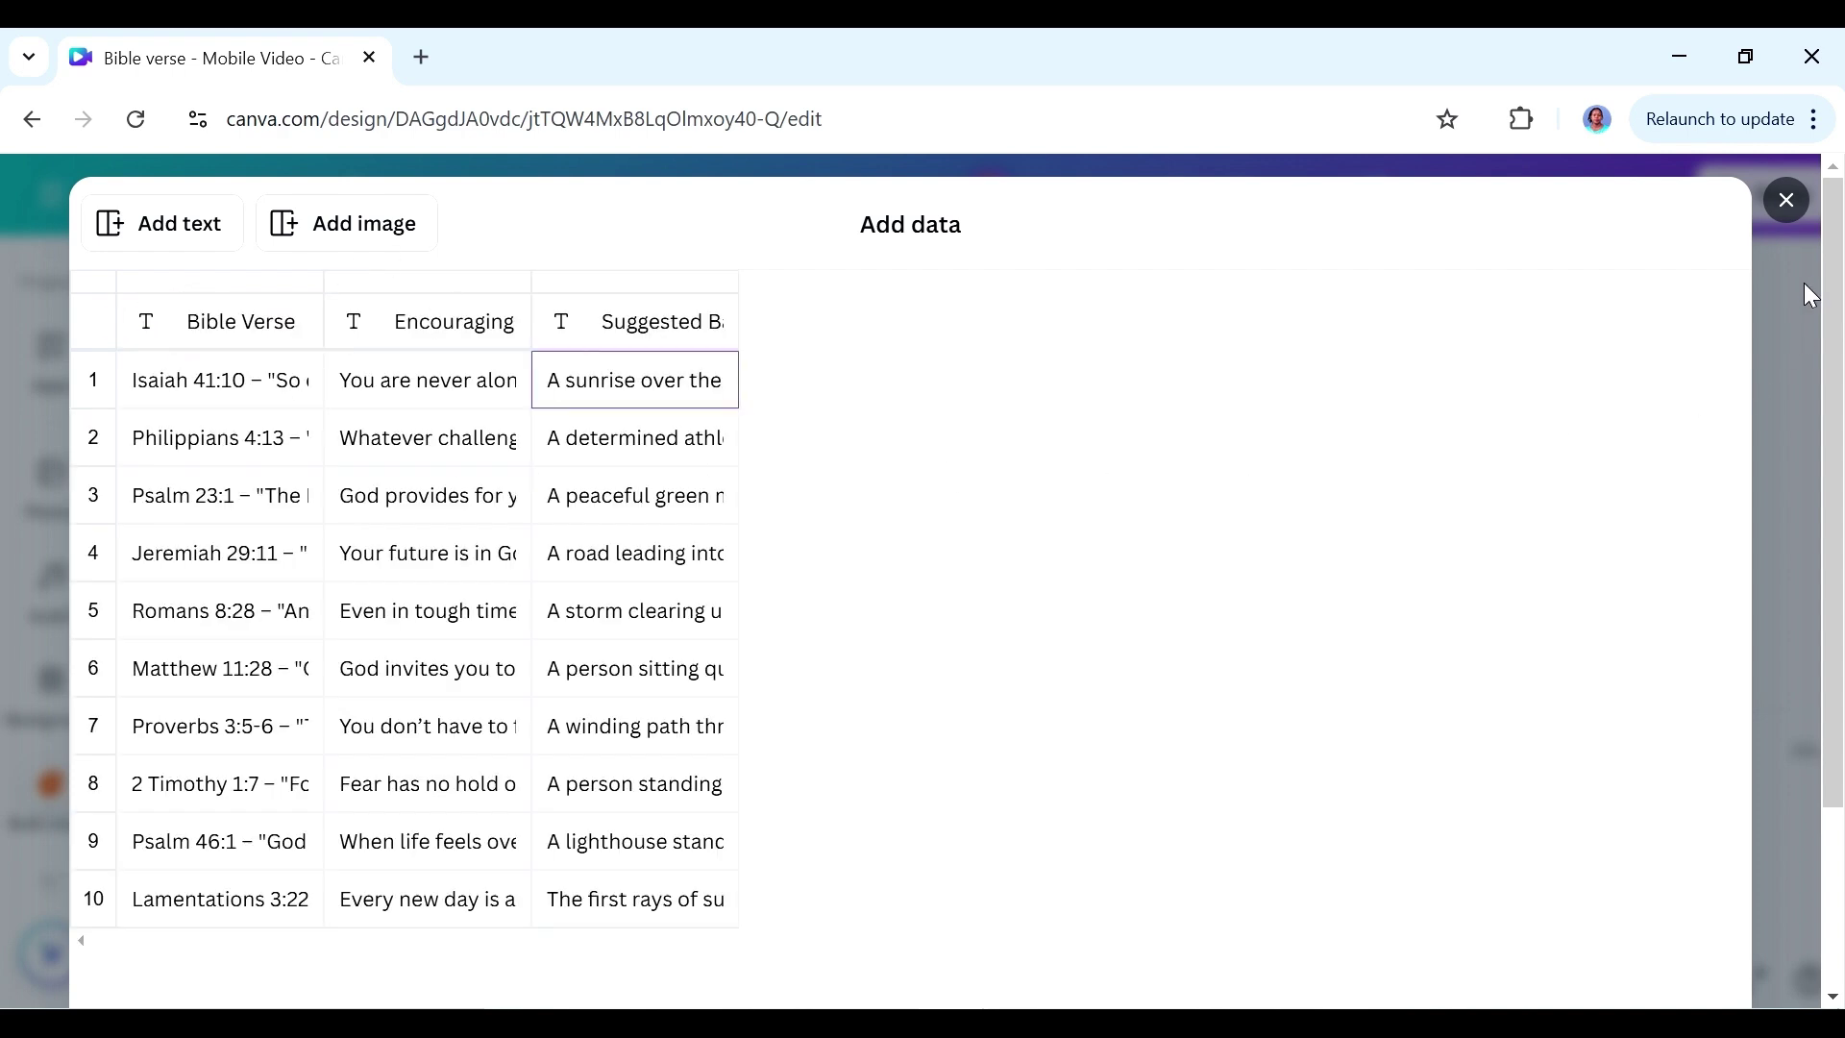
scroll(1806, 481, down, 3)
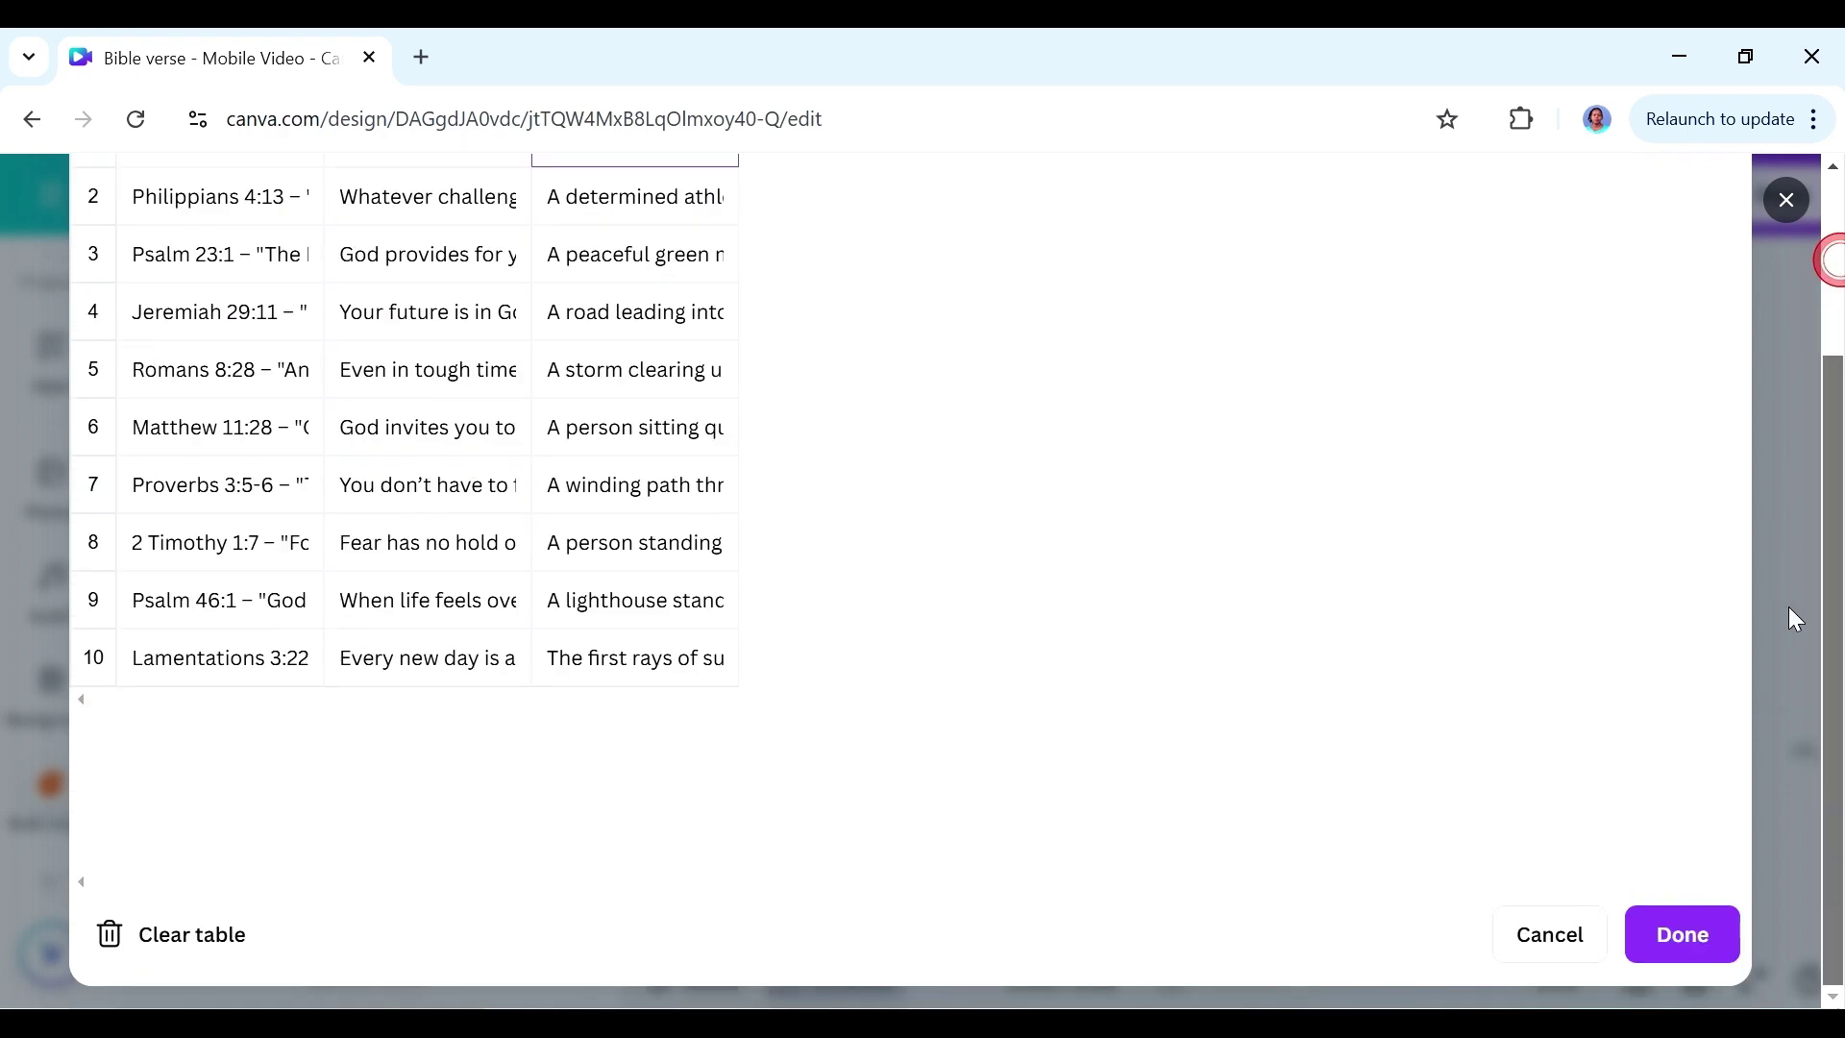
click(1683, 937)
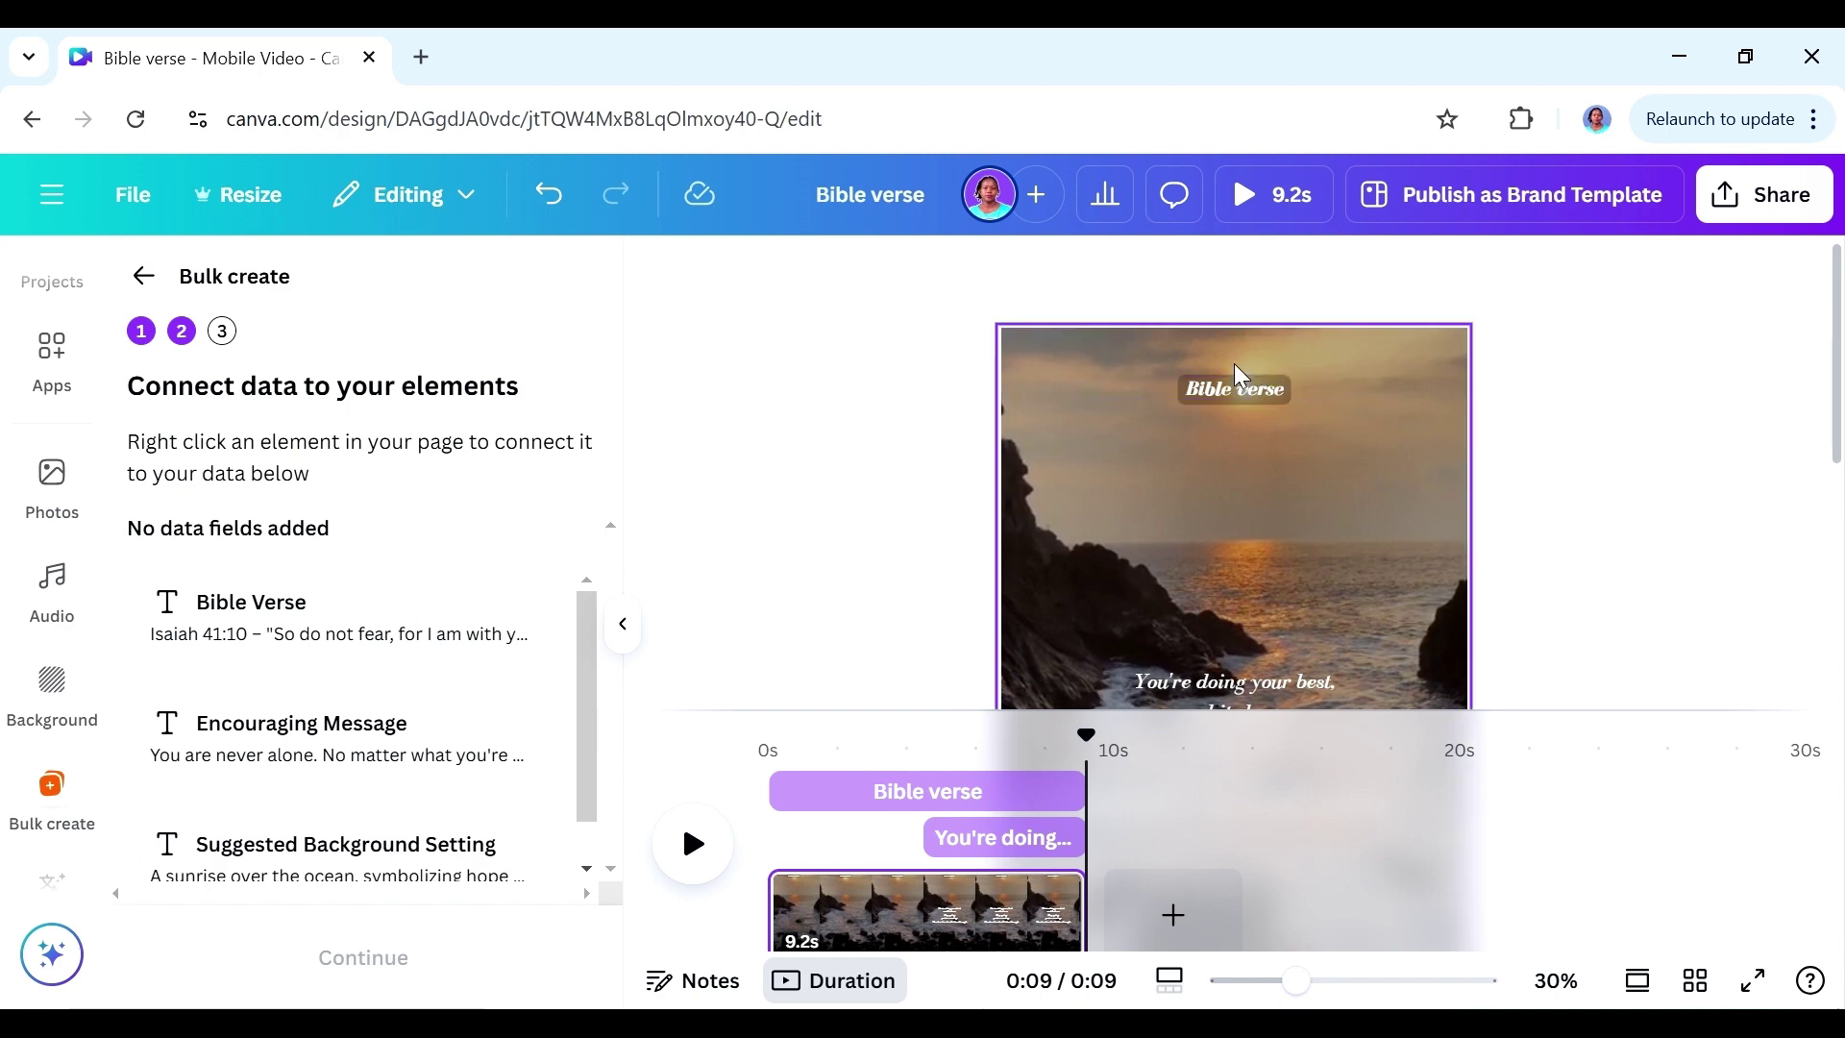
click(1231, 394)
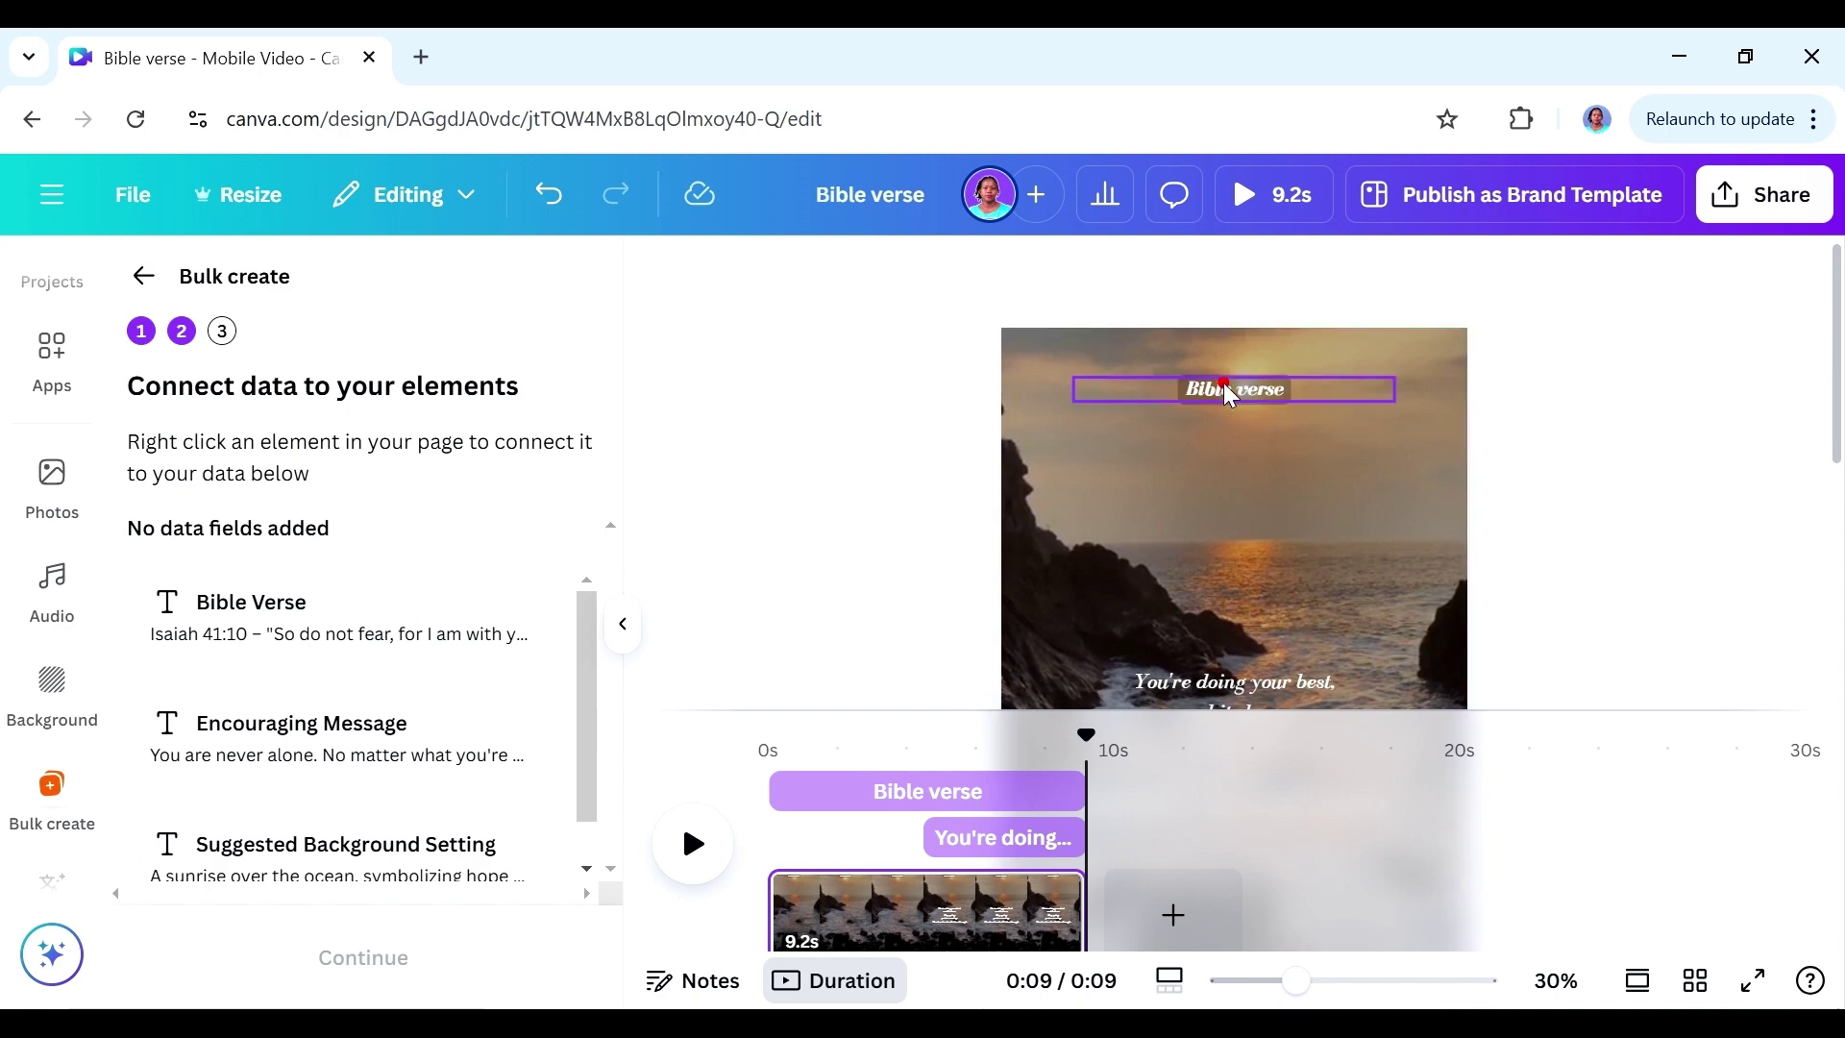
right_click(1227, 397)
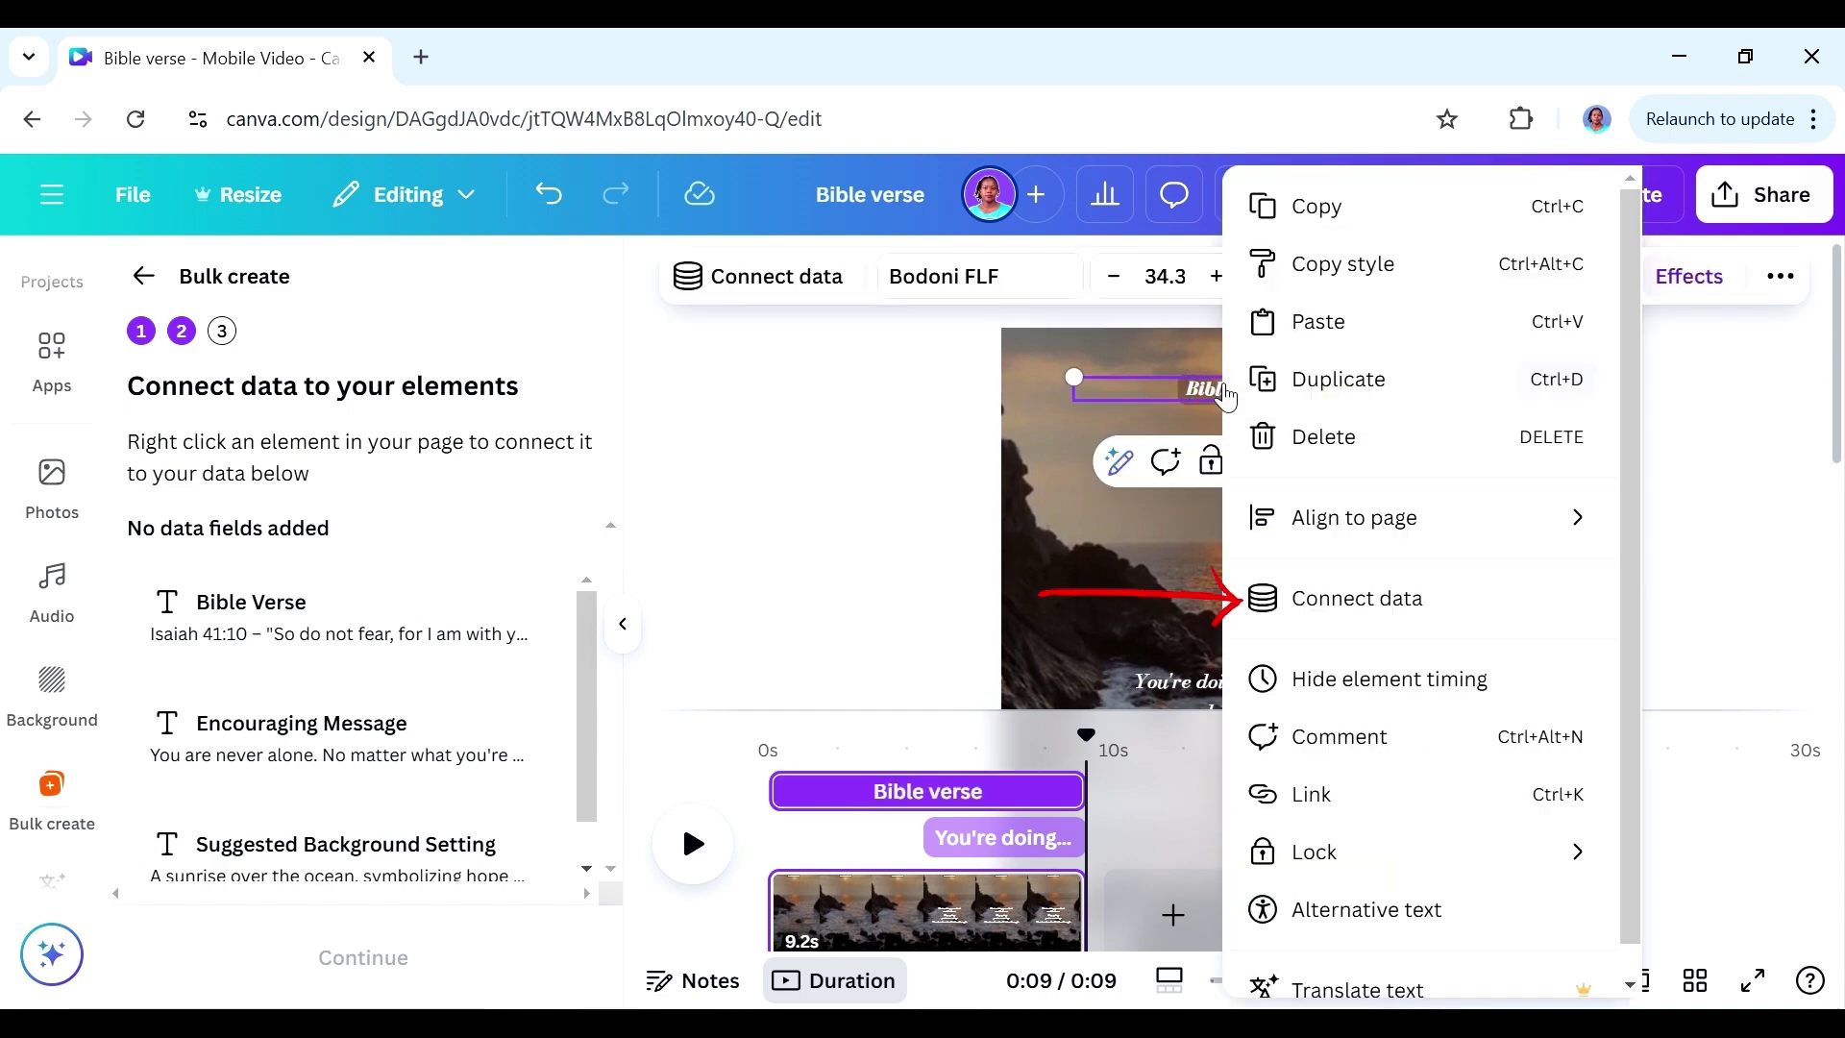
click(1304, 615)
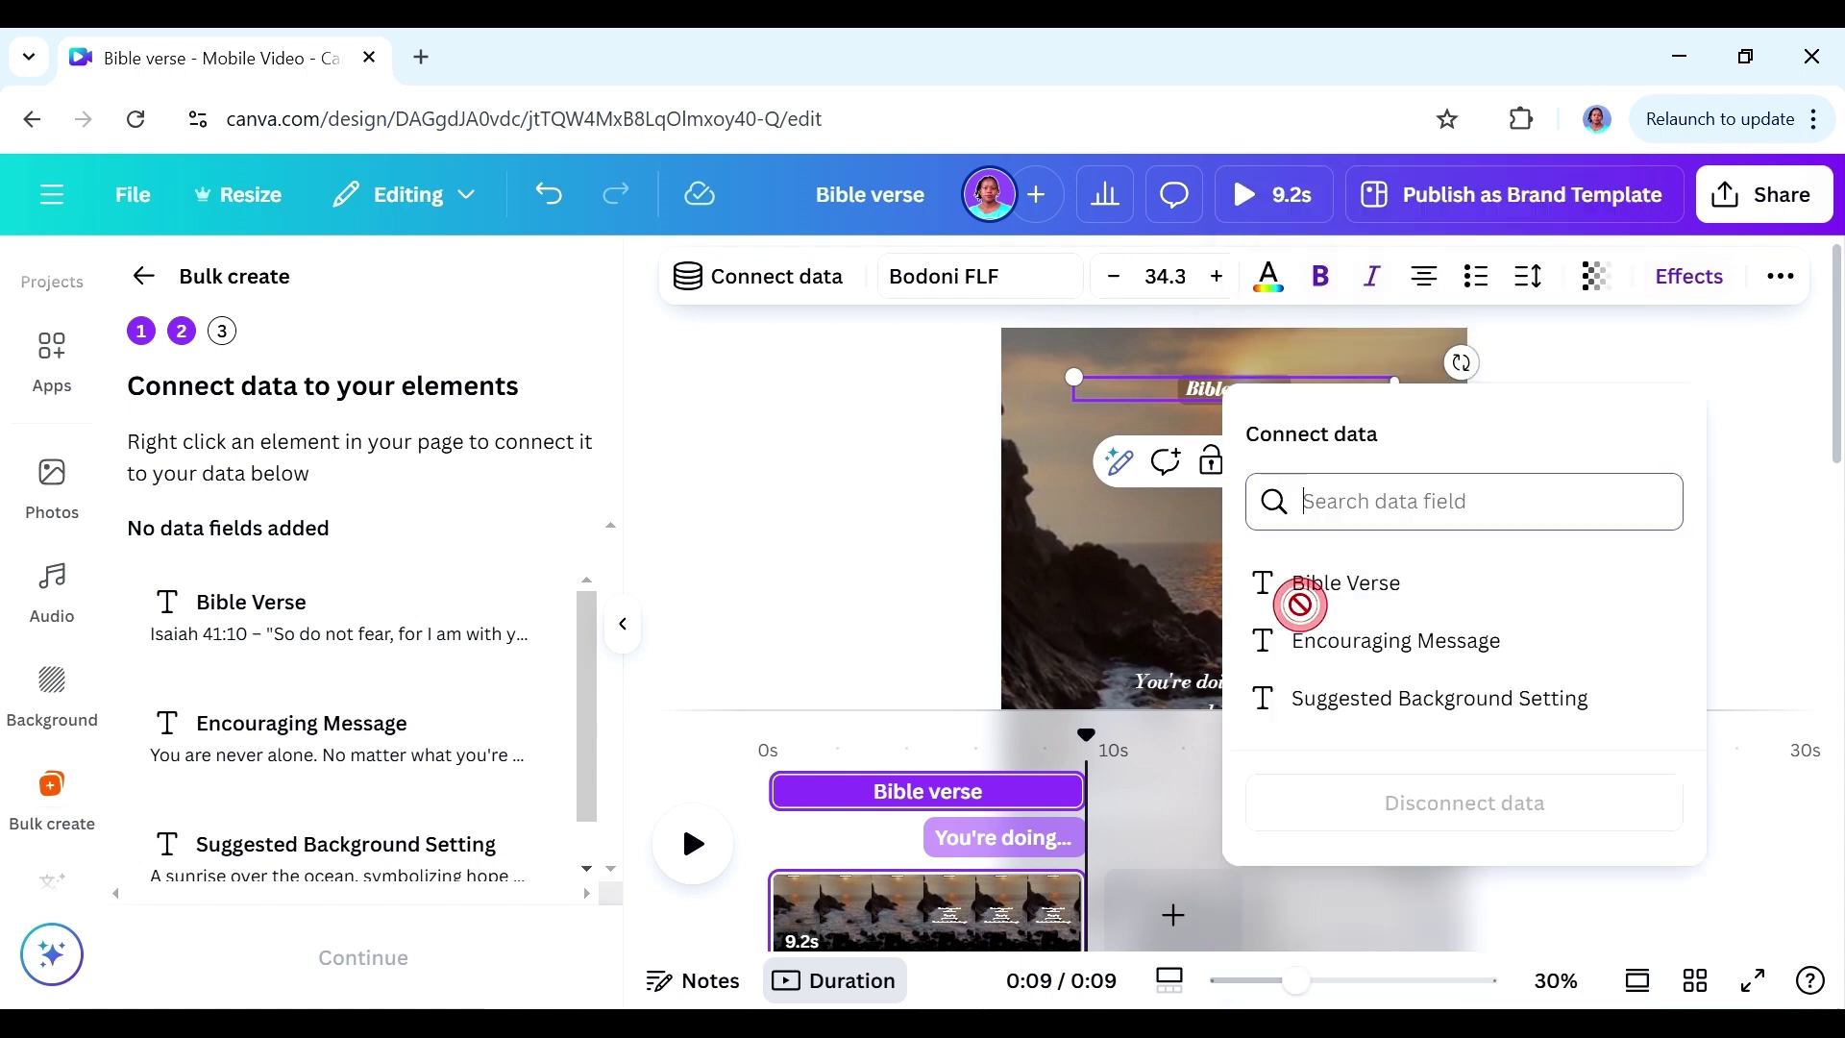
click(324, 633)
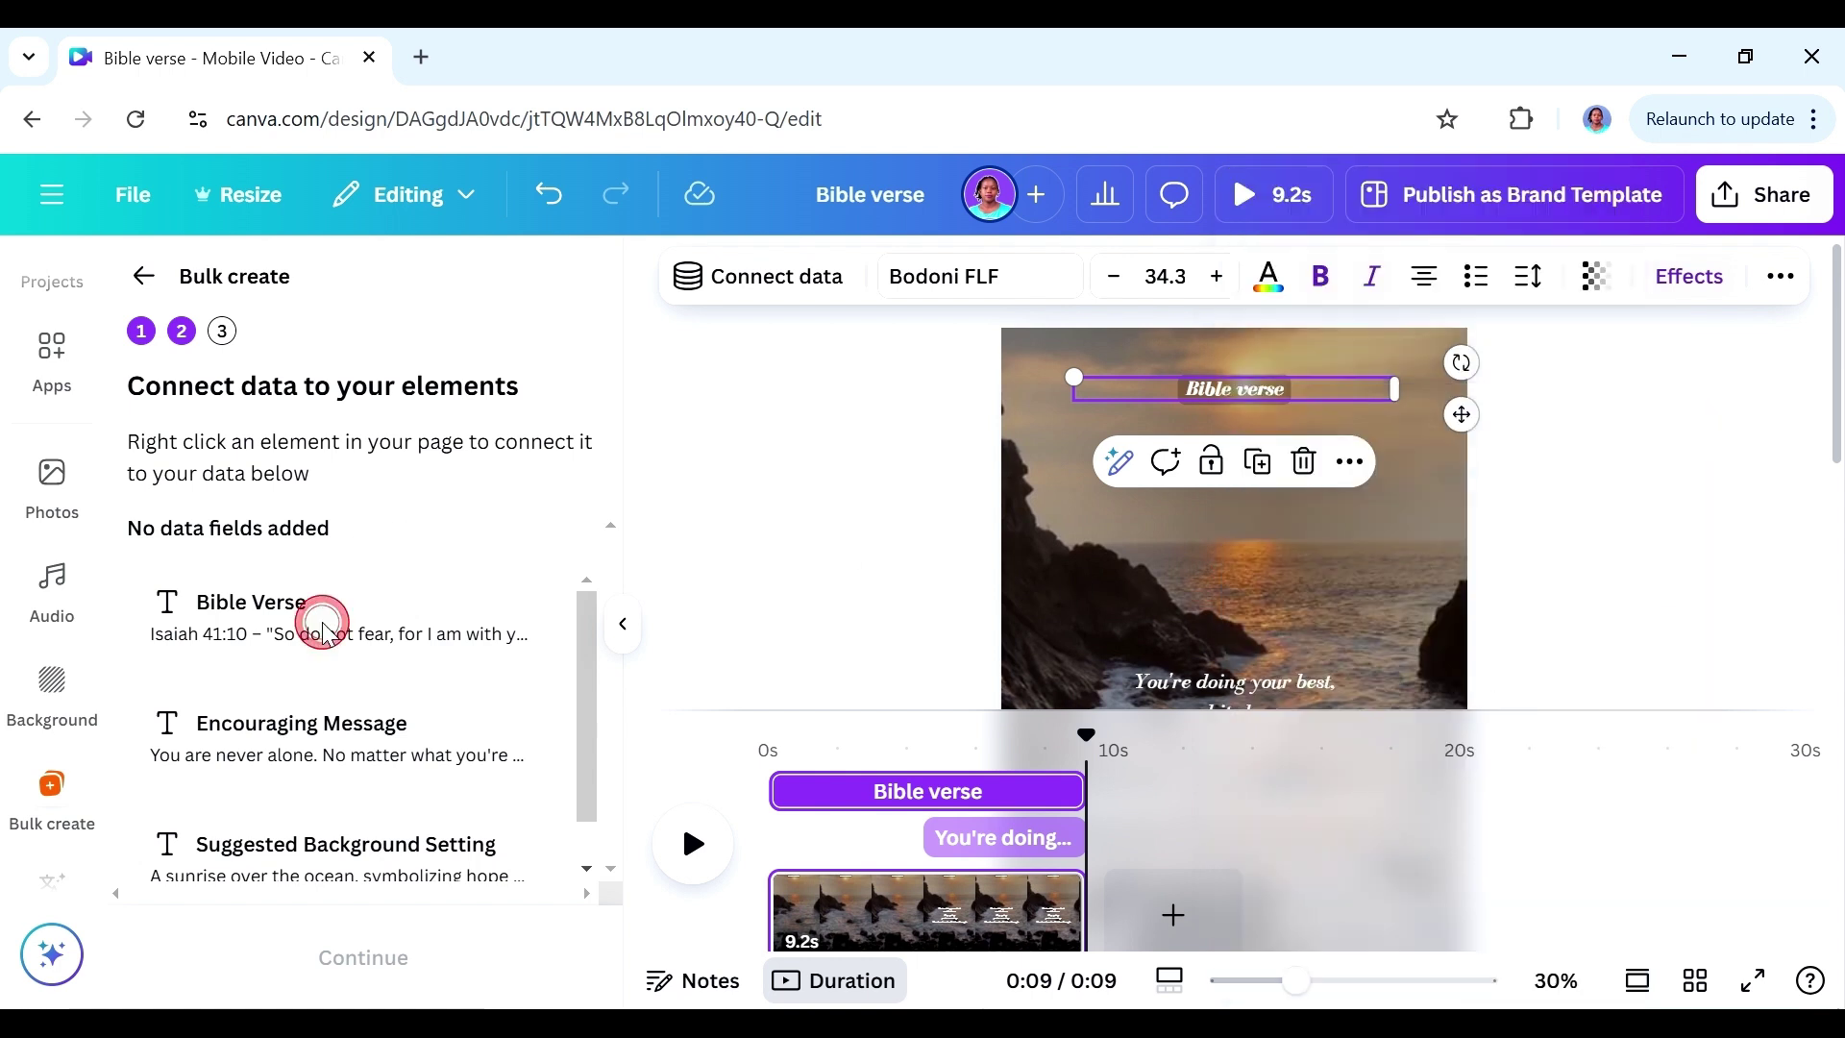
- Connect the "Bible verse" heading to the Bible Verse data field
right_click(1172, 397)
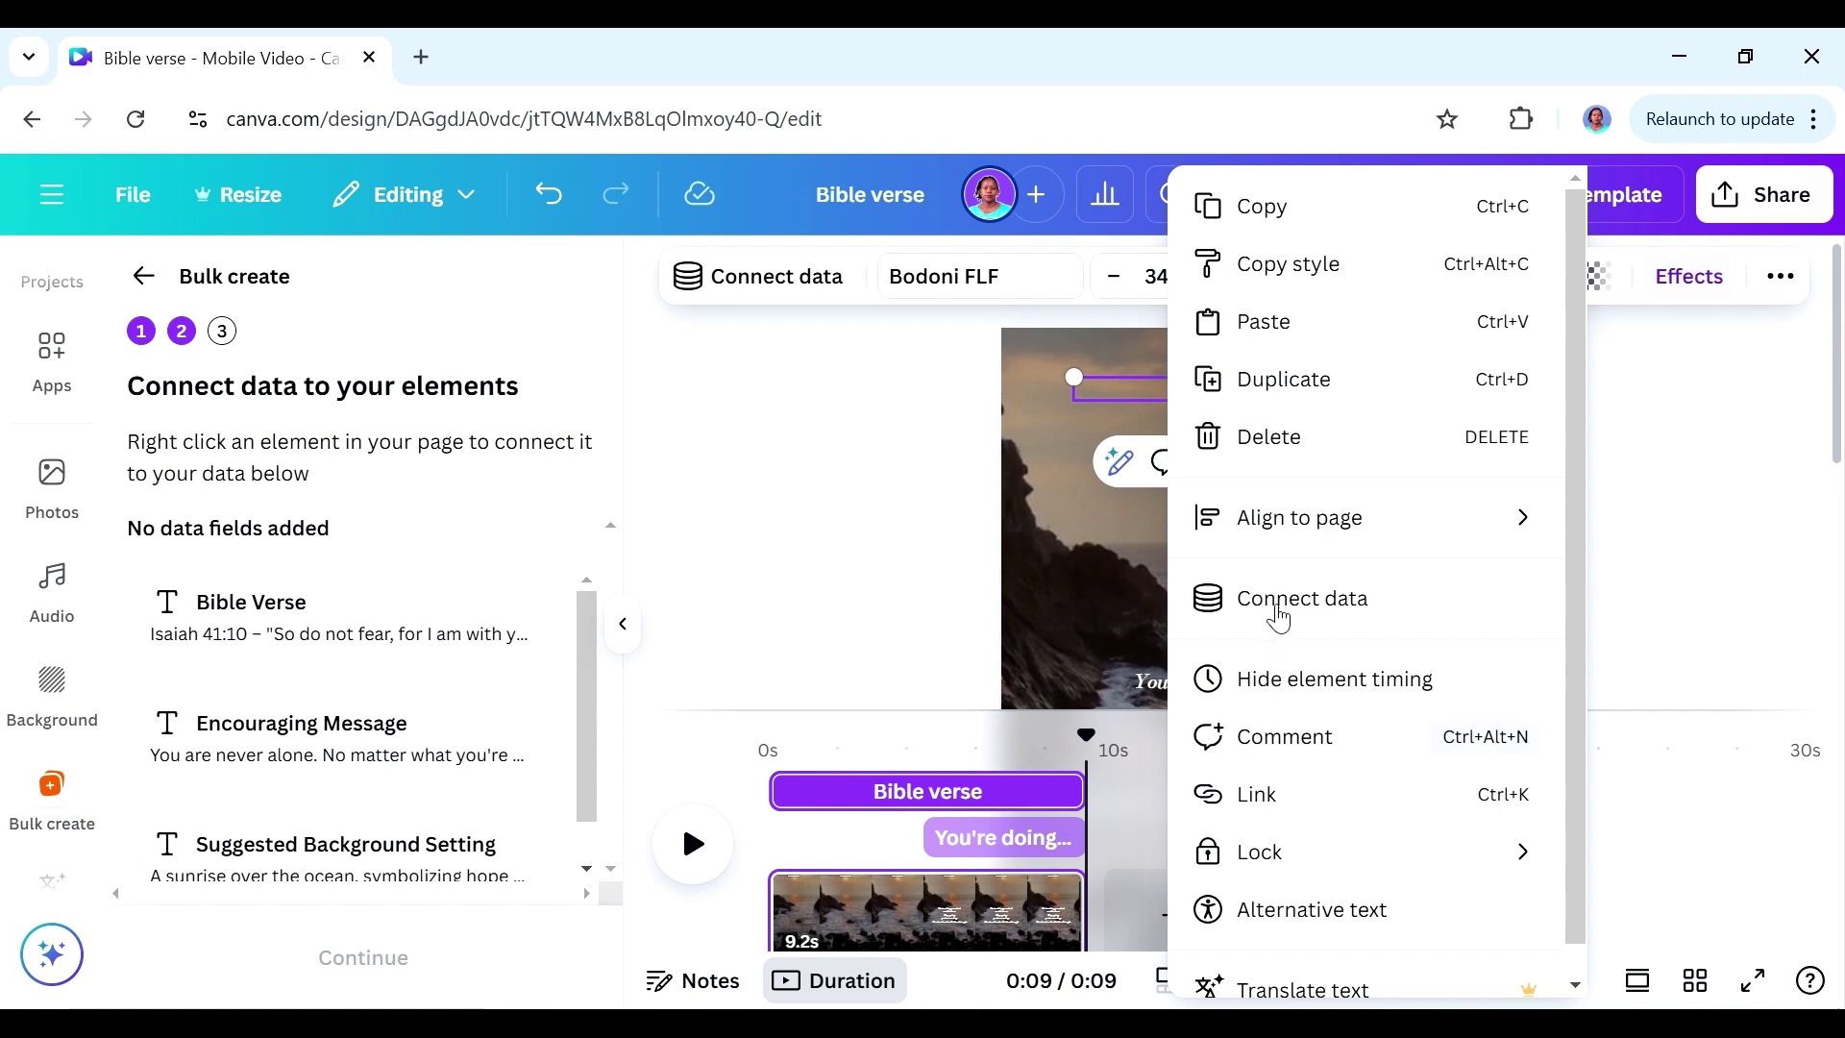
click(1278, 615)
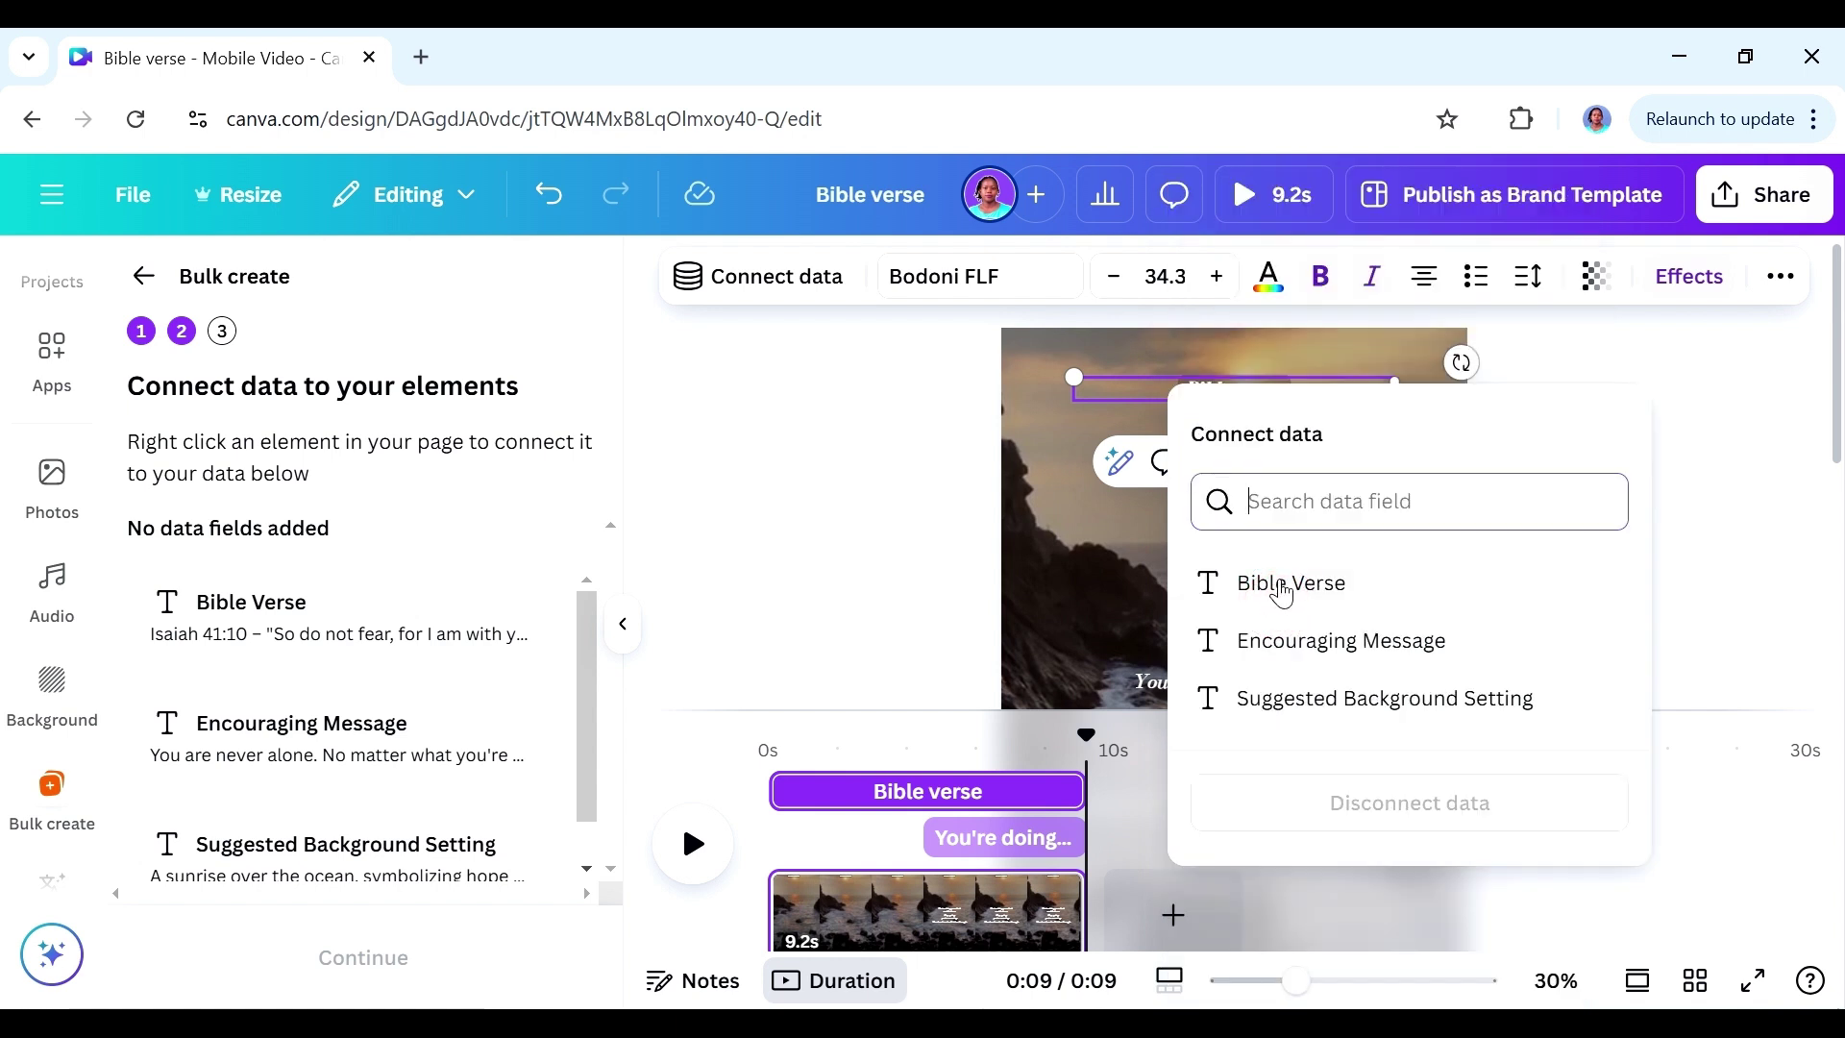
click(1281, 586)
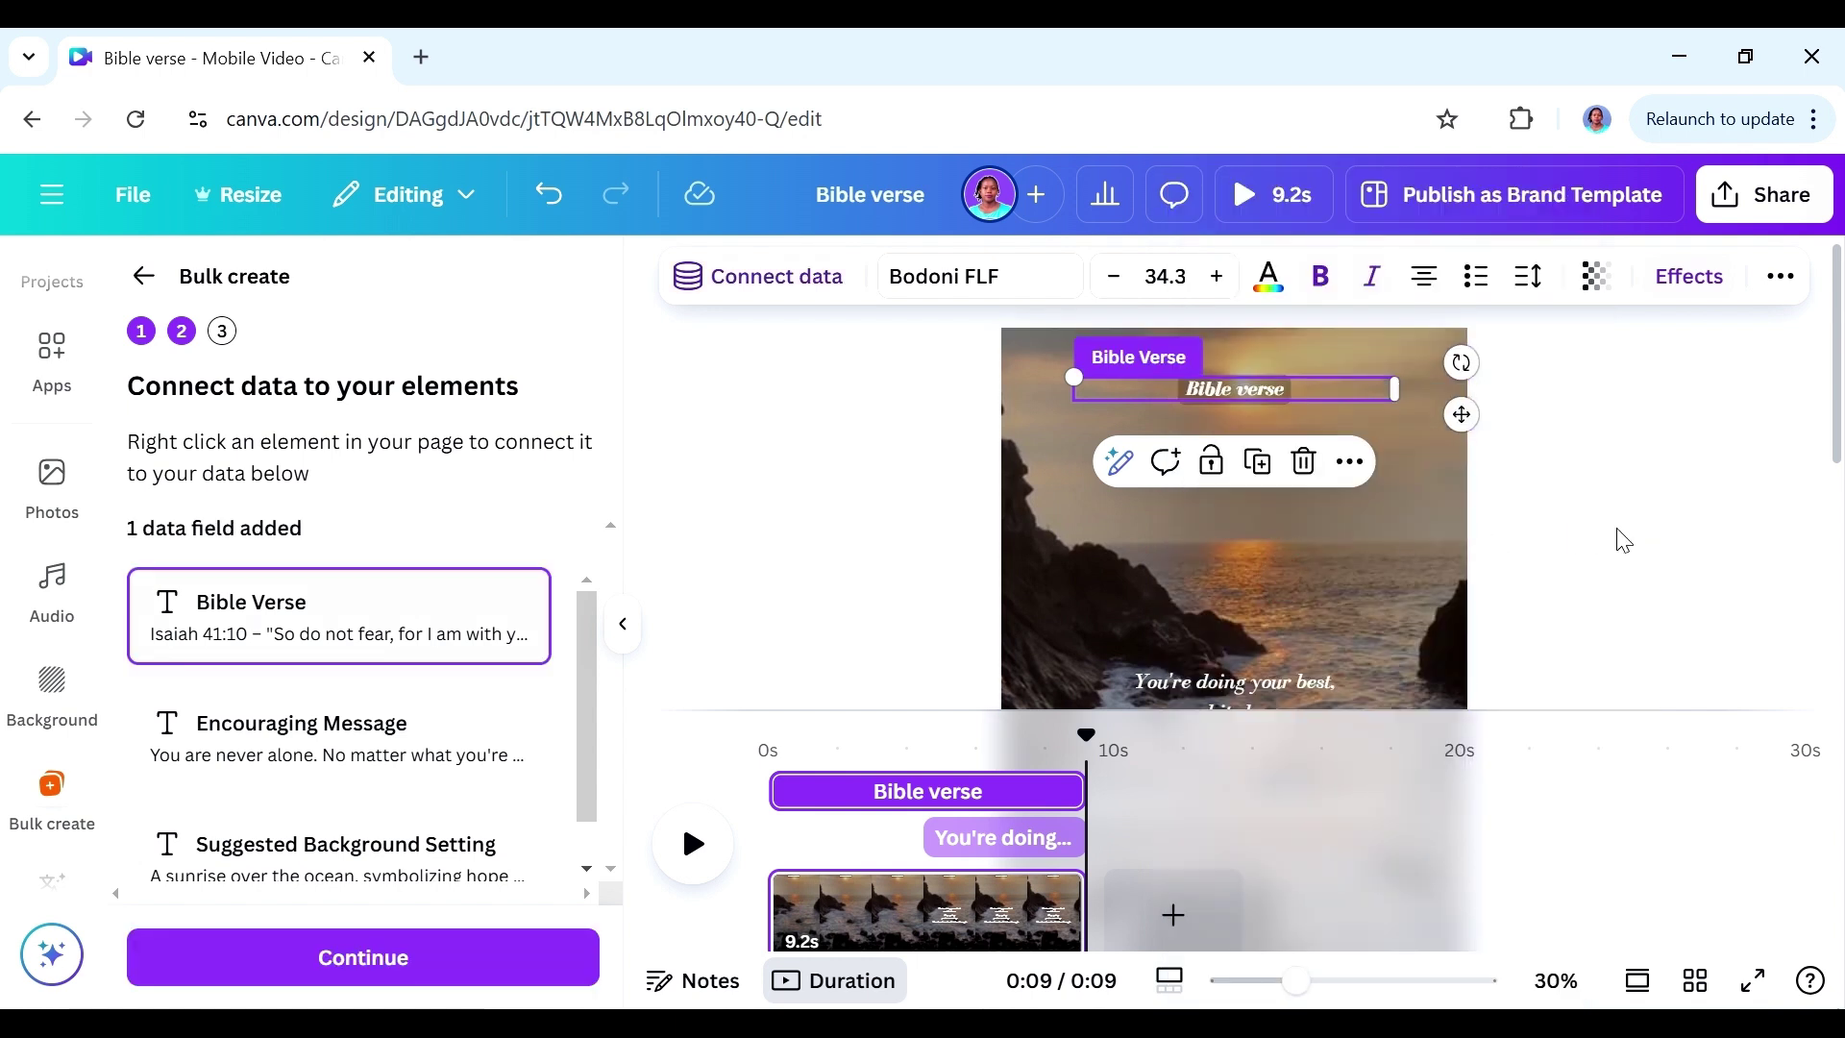
- Connect the quote text in the middle of the video page to the Encouraging Message data field
drag(1835, 444, 1835, 591)
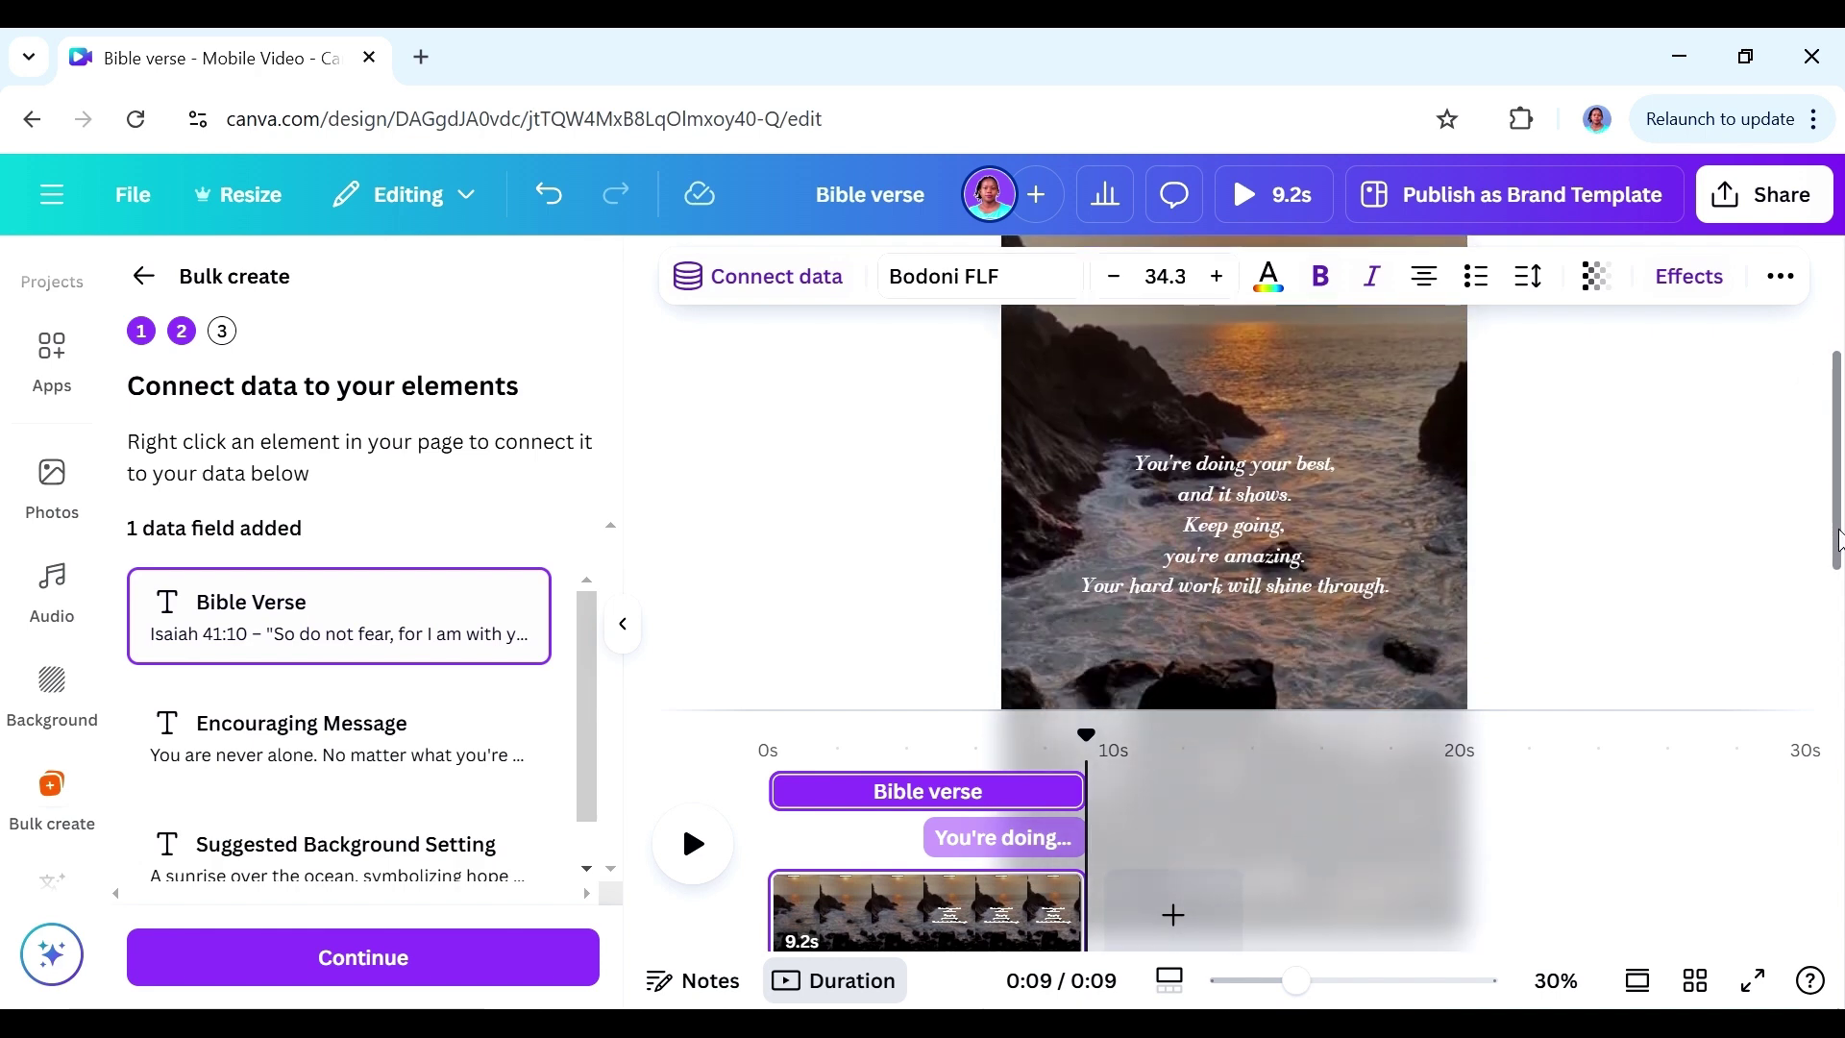
click(1185, 436)
right_click(1185, 435)
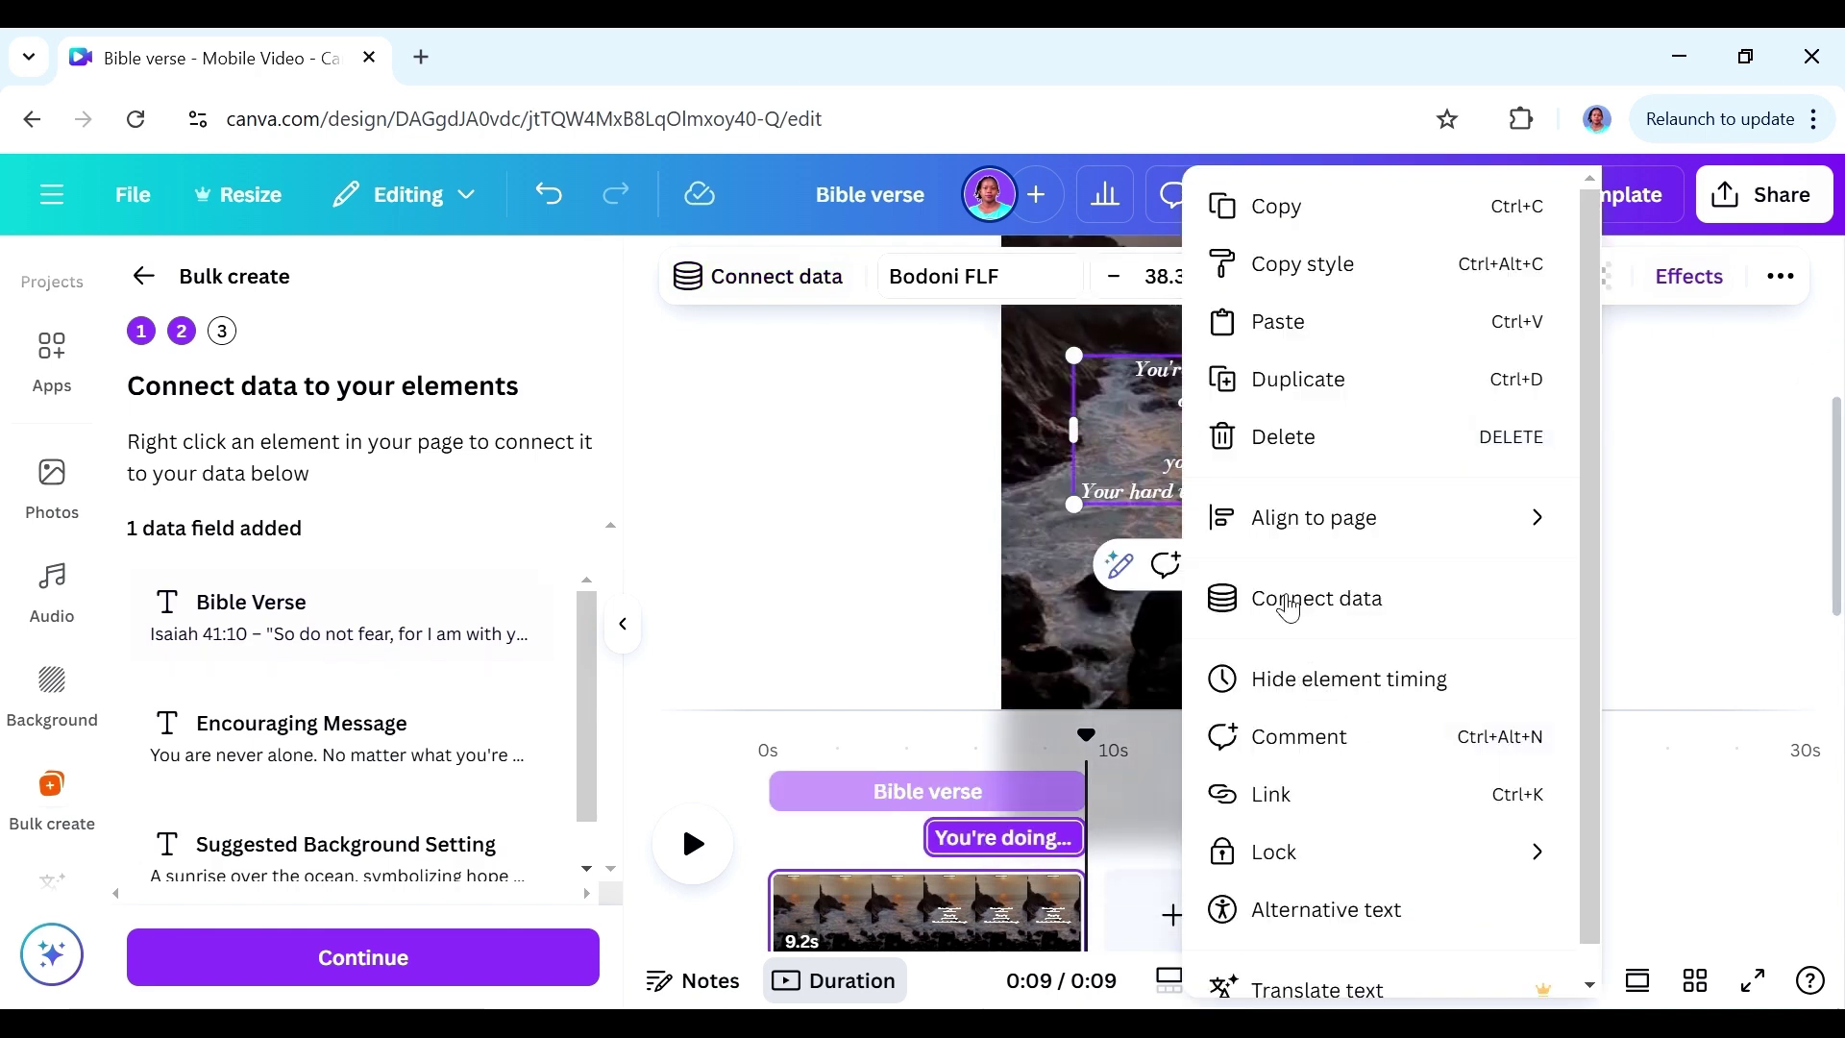
click(1286, 598)
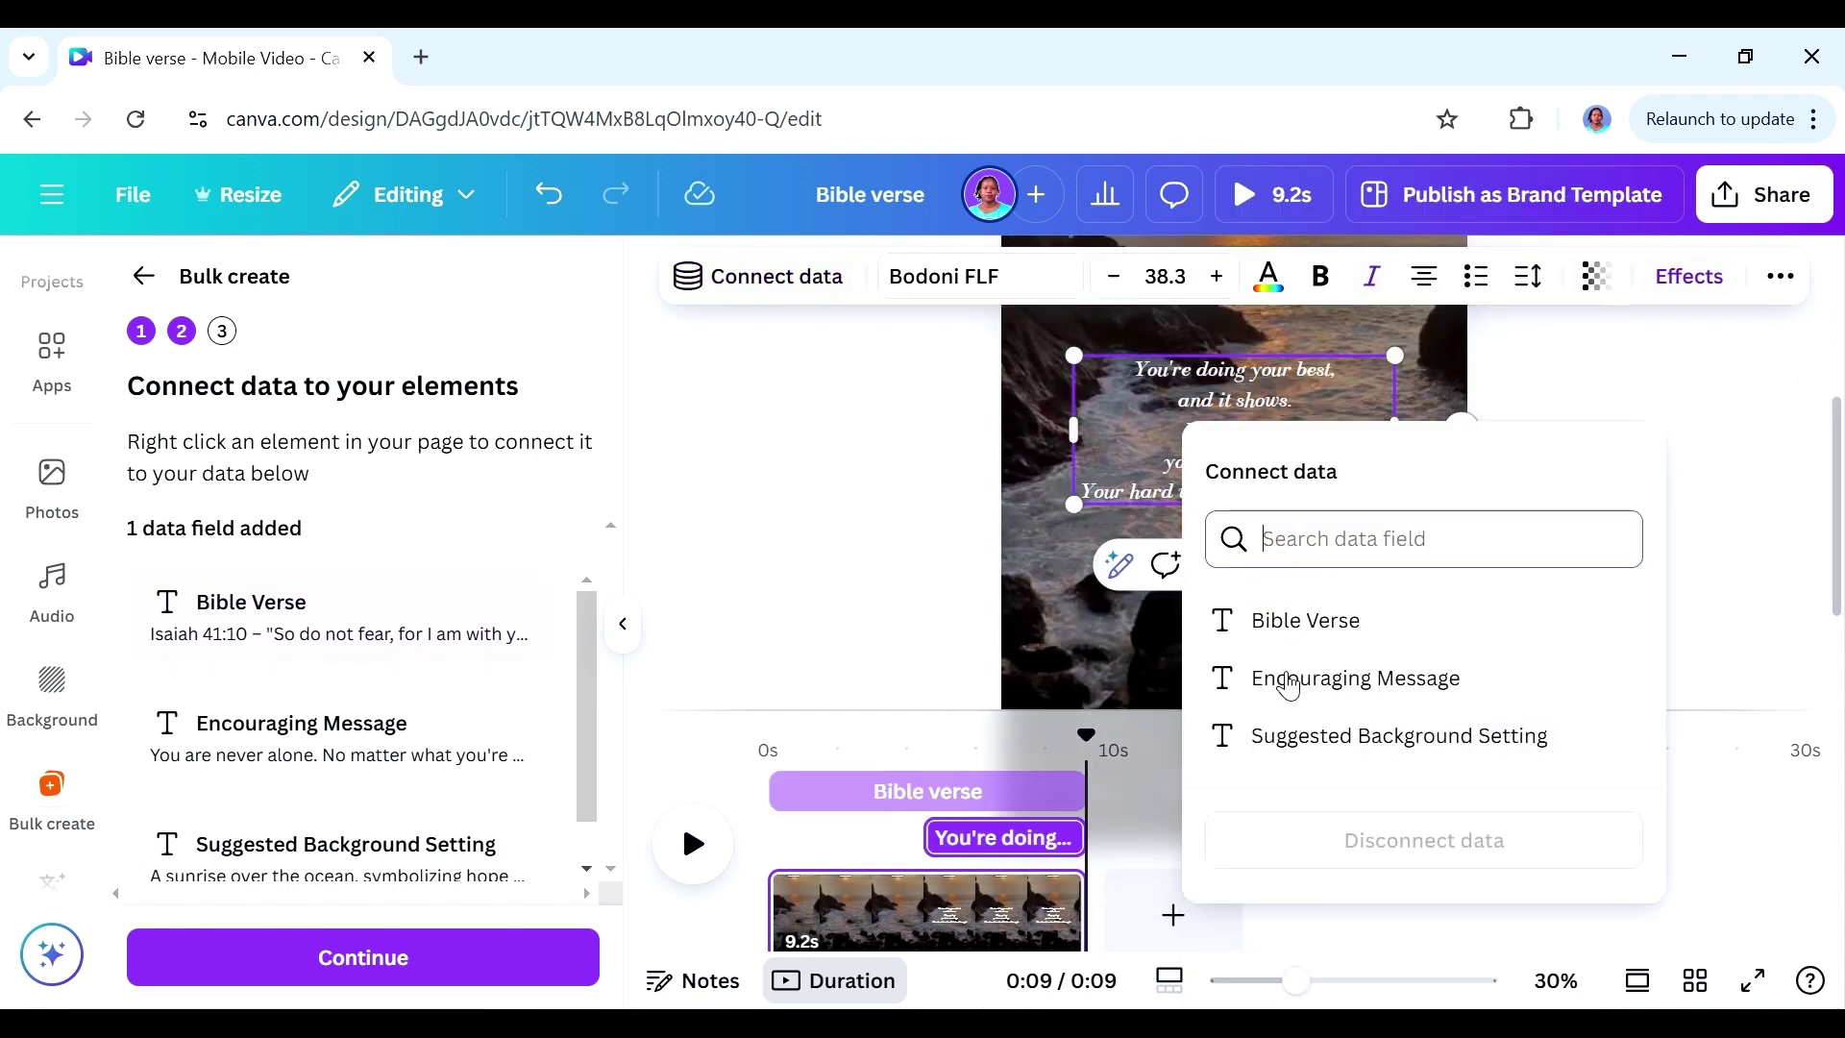
click(1289, 682)
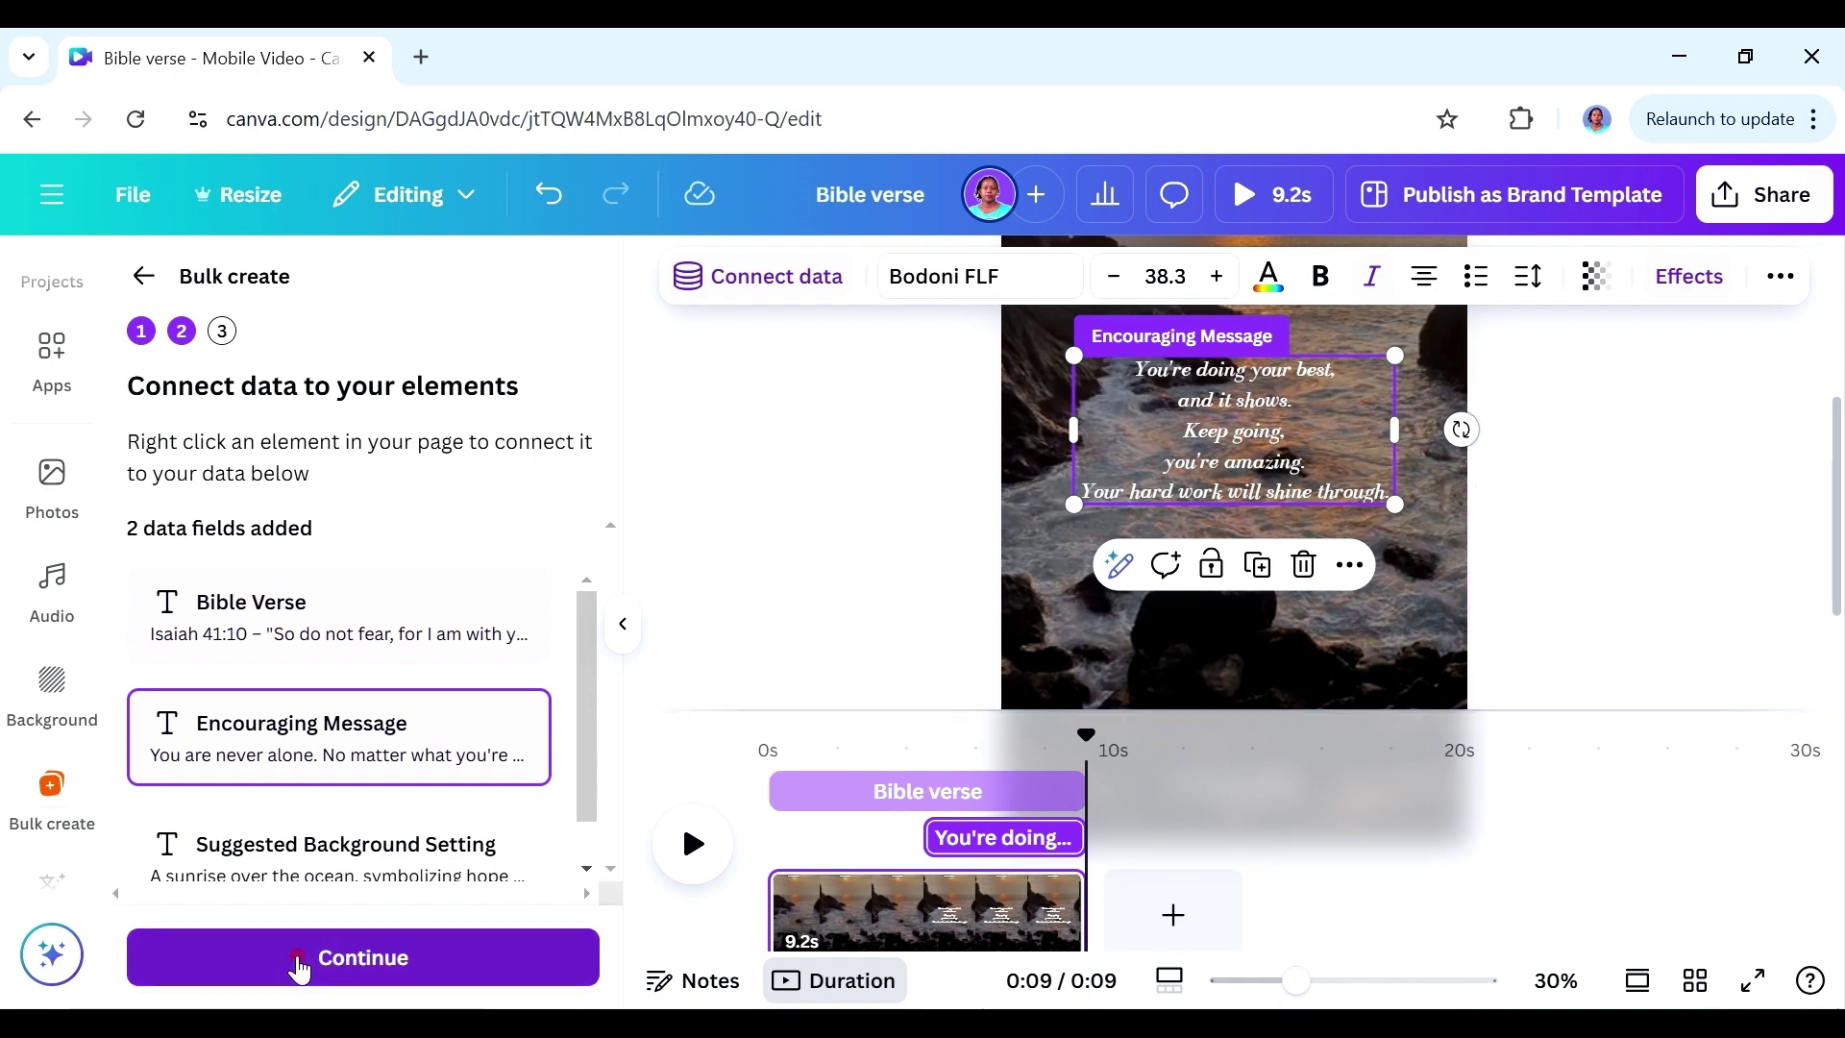
- Continue to applying the data and generate 10 designs with all the verse rows selected
click(300, 969)
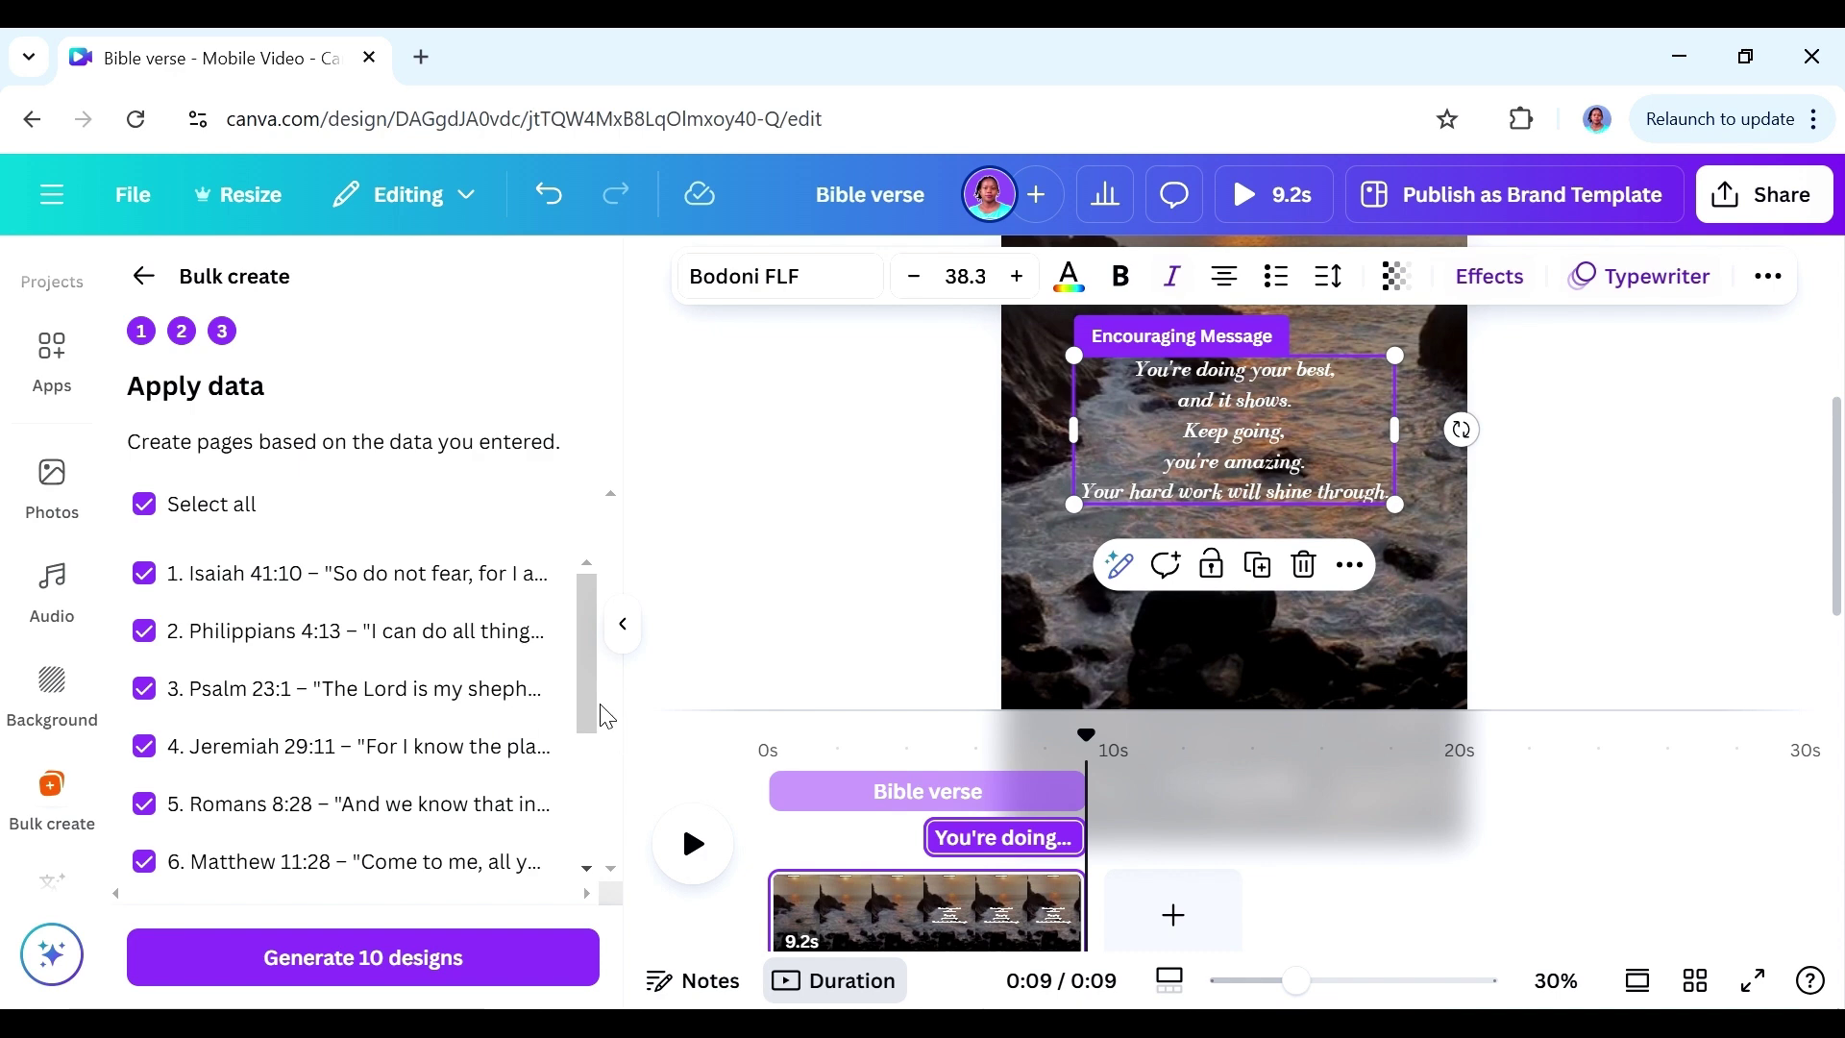
drag(588, 711, 605, 870)
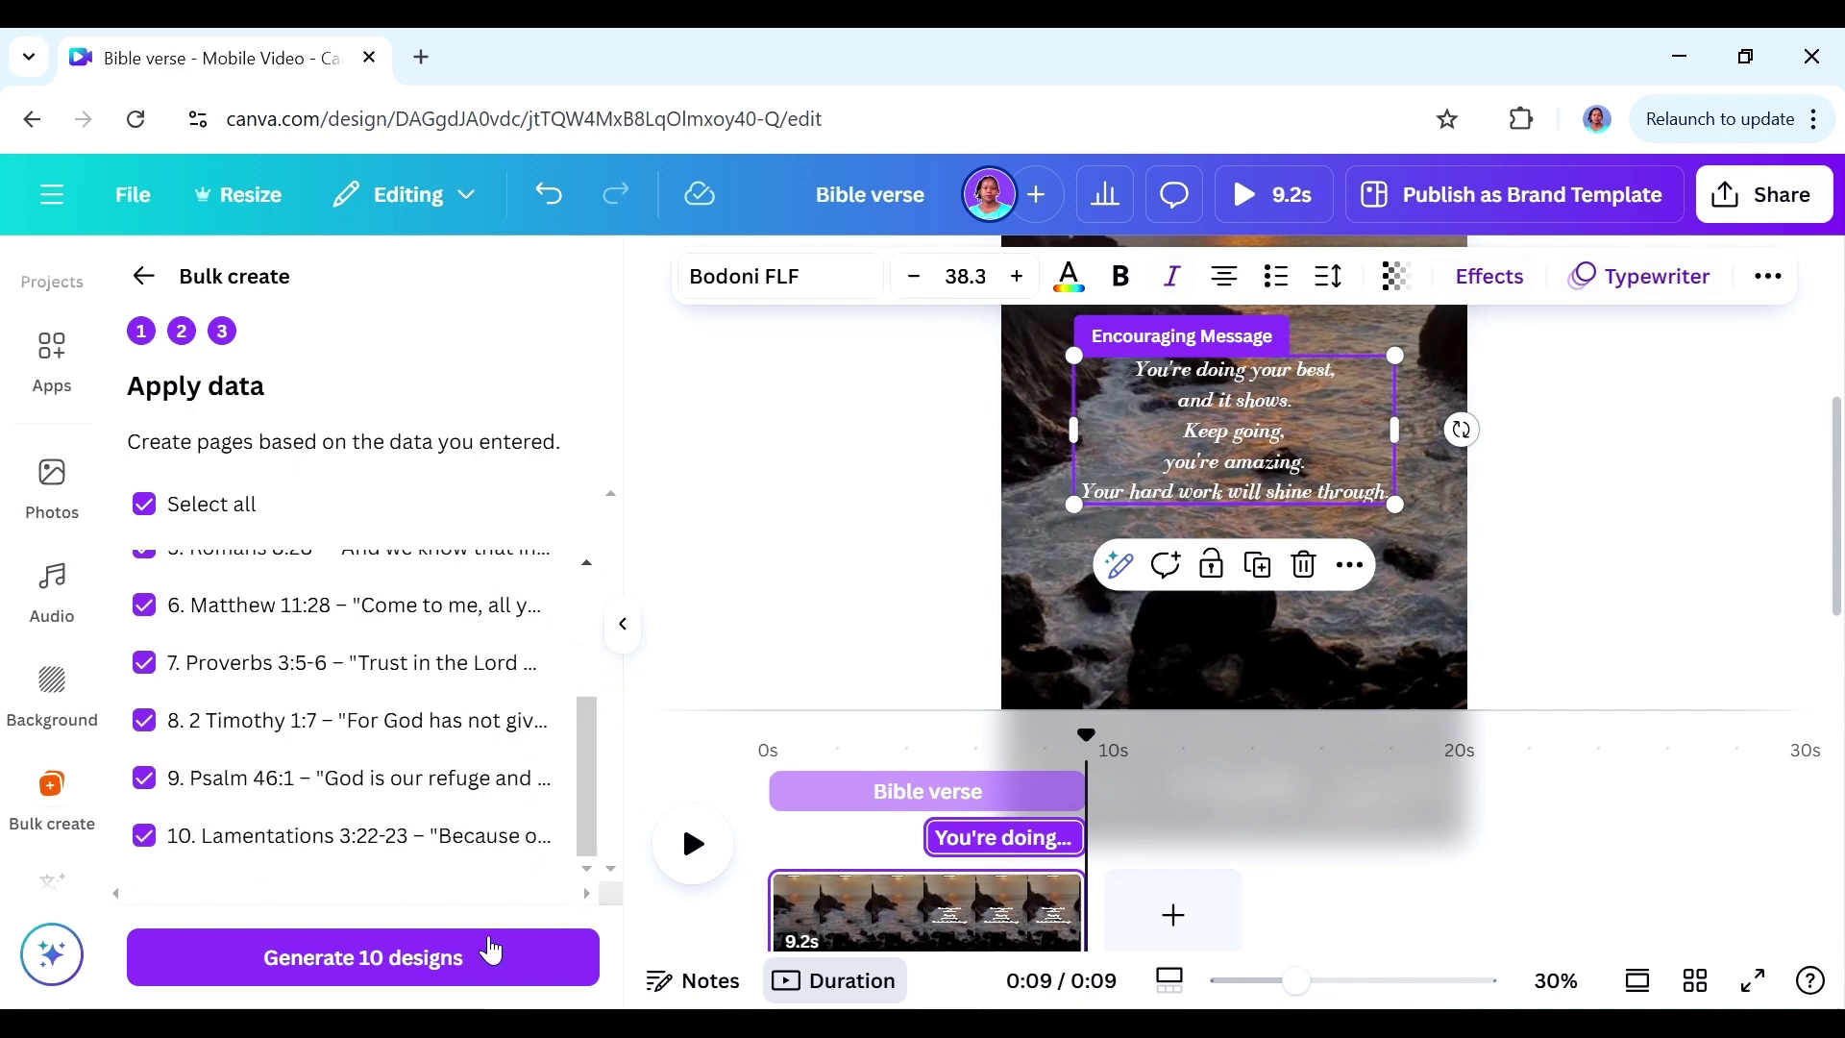
click(453, 961)
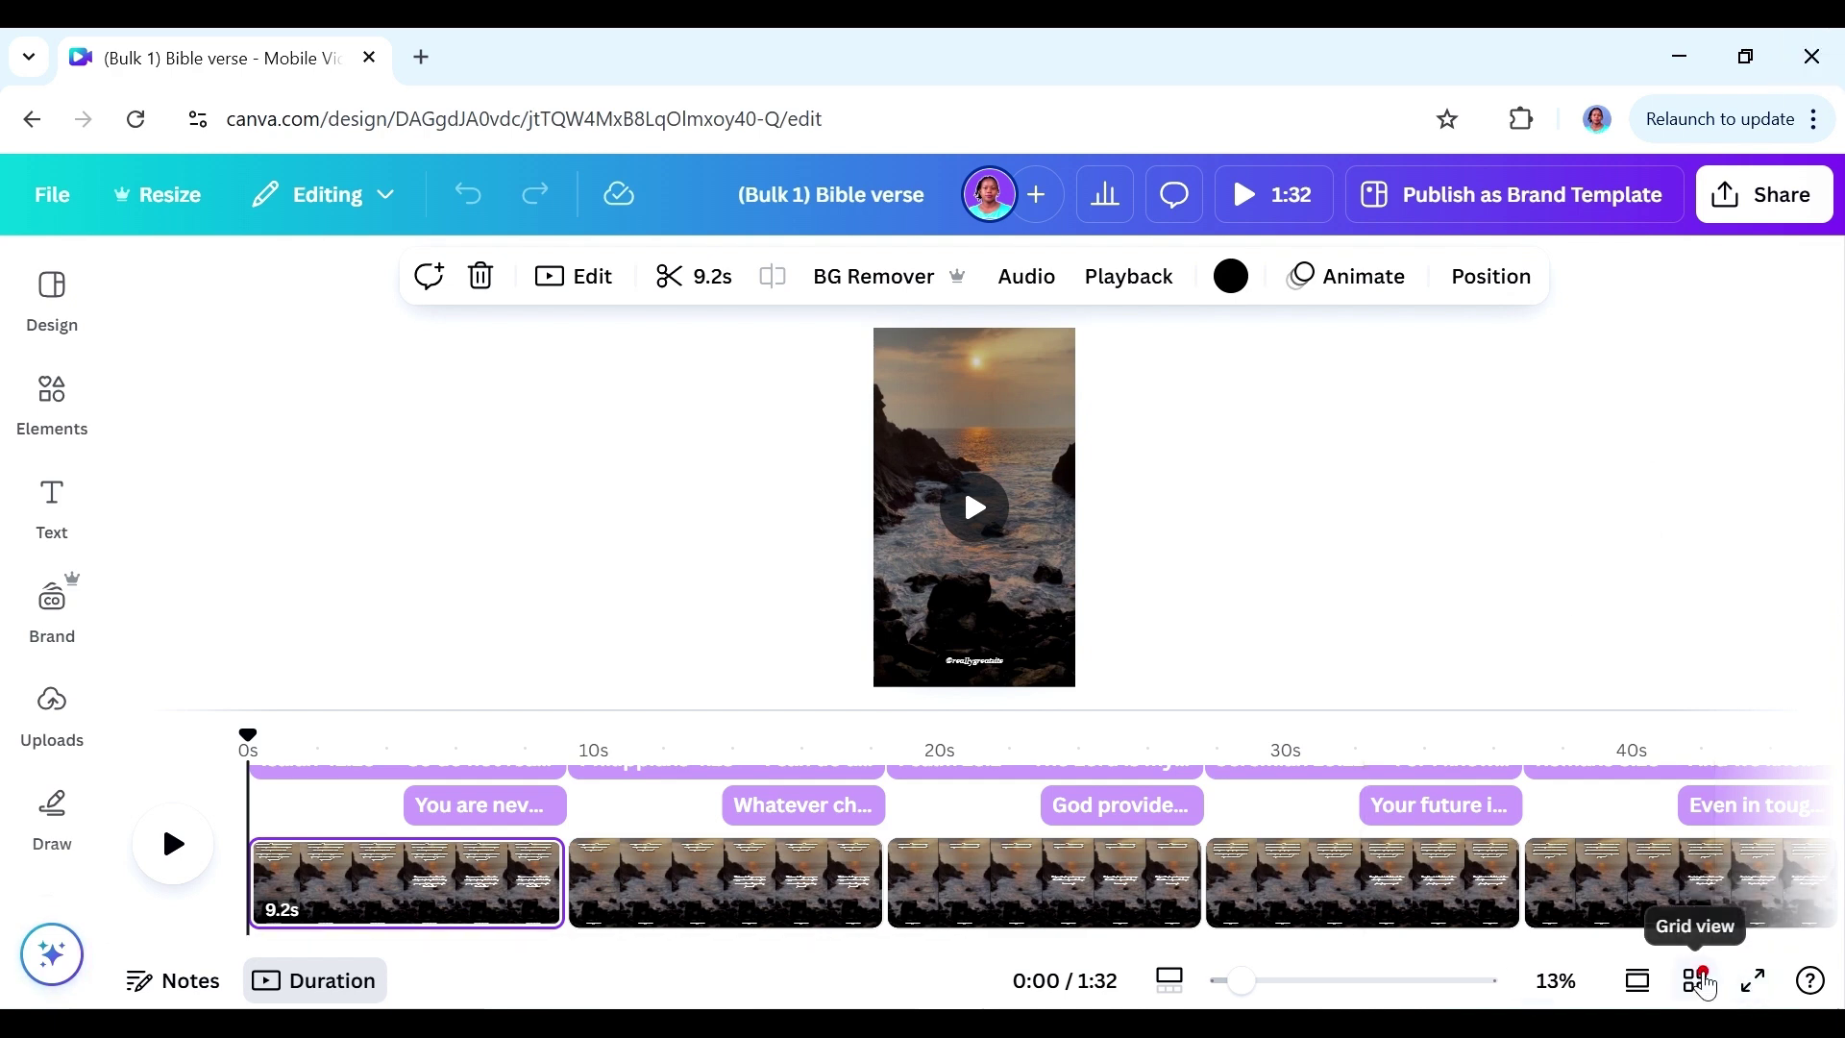
- Review the generated pages in grid view, return to the timeline and play the video from the start
click(1697, 978)
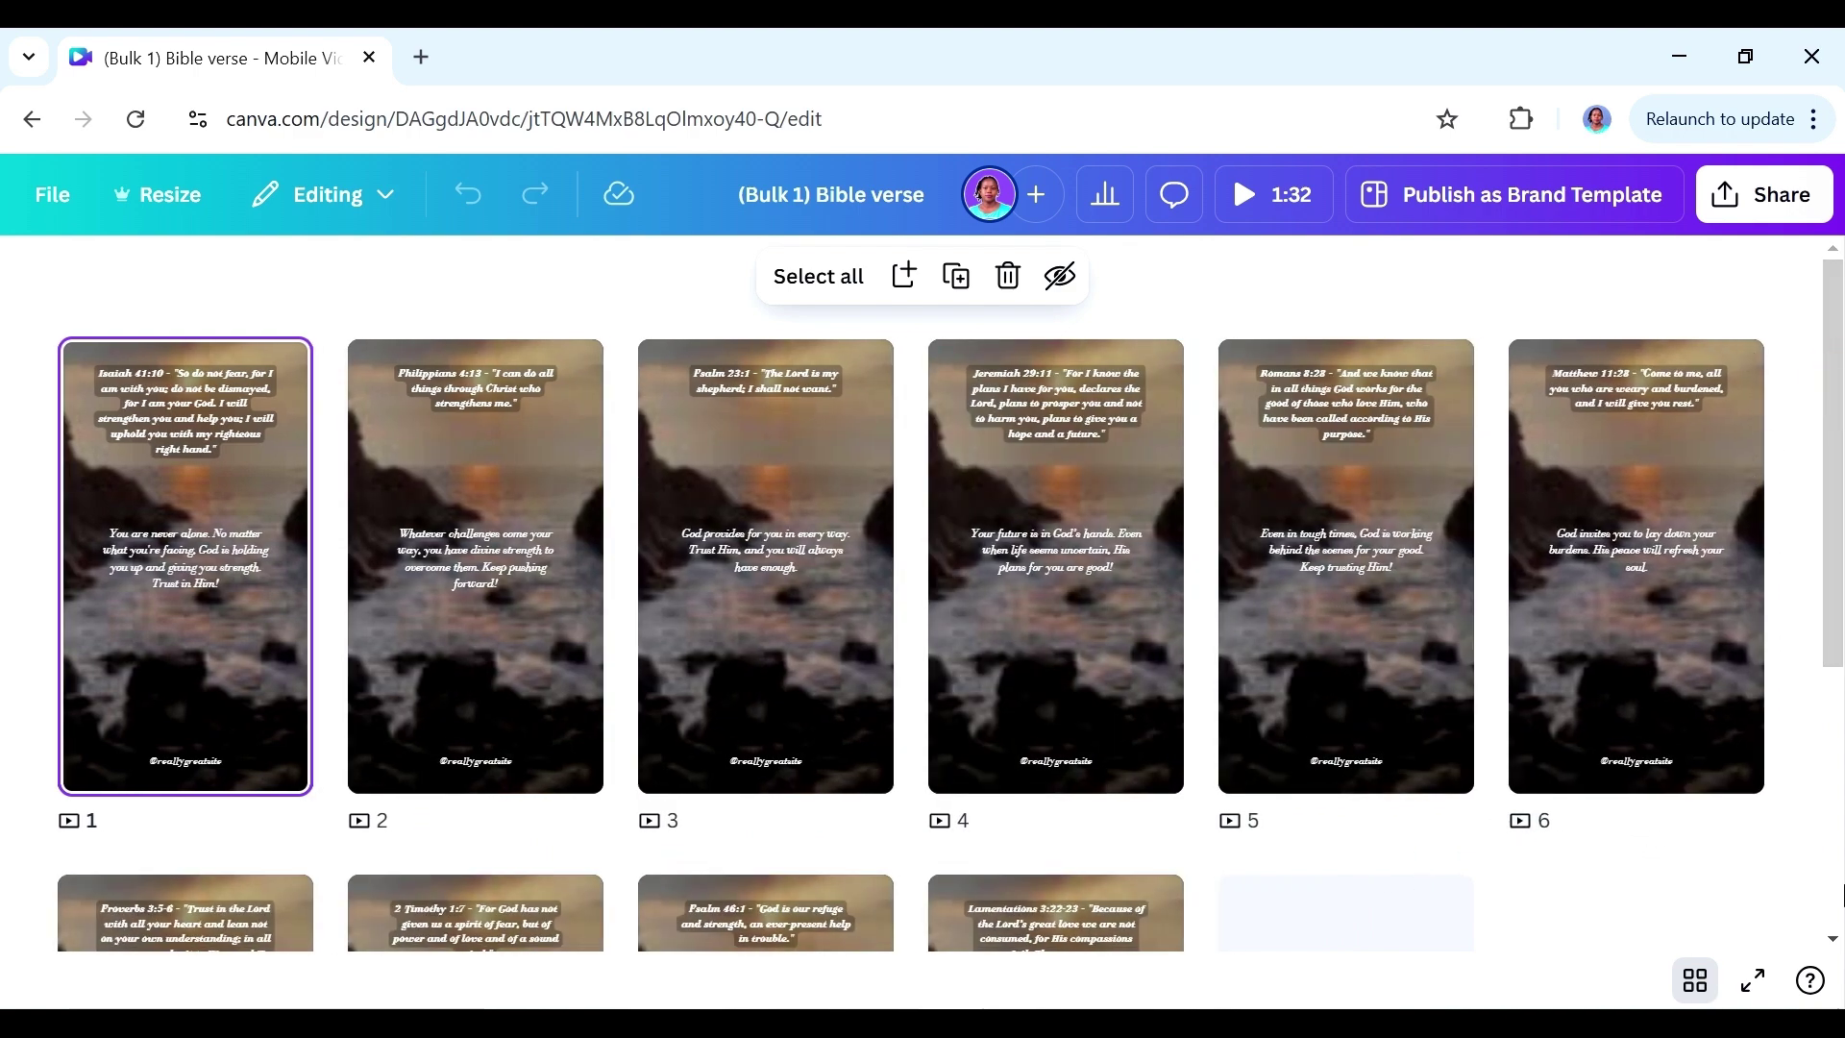
mouse_move(1840, 516)
mouse_down()
mouse_move(1836, 721)
mouse_move(1835, 516)
mouse_up()
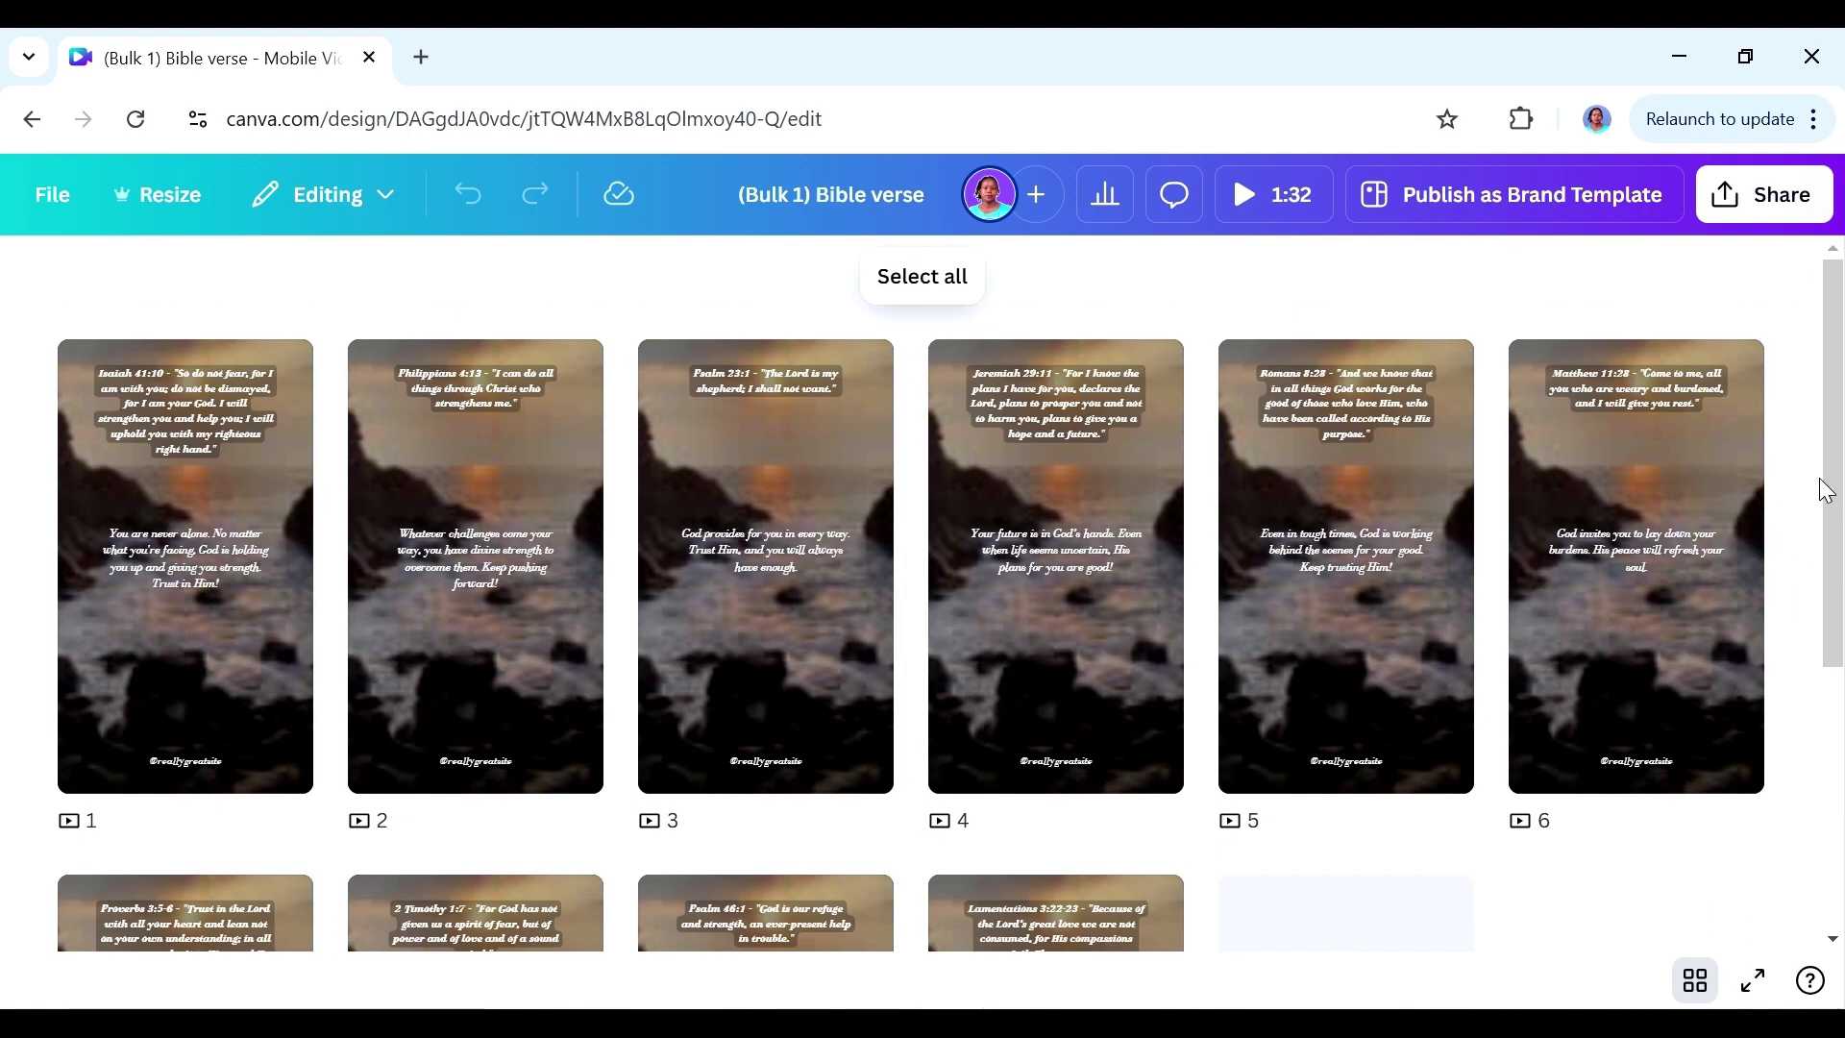
click(216, 611)
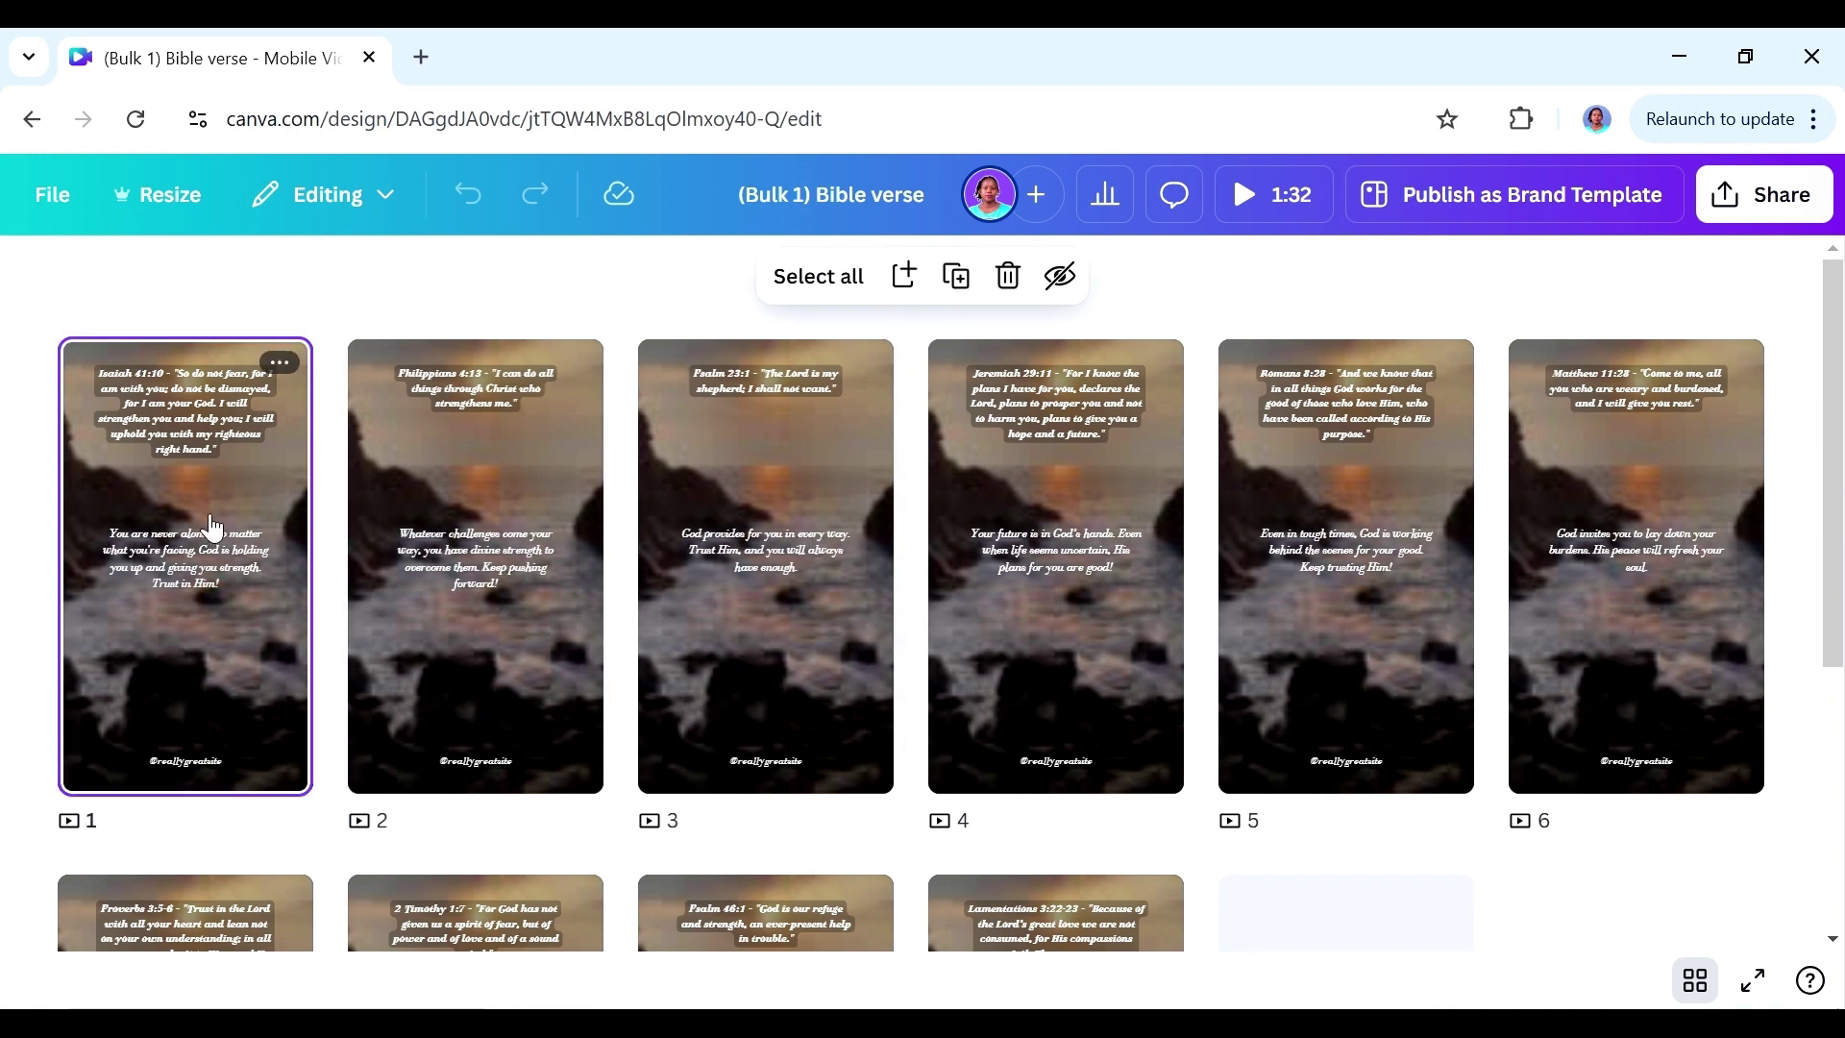
click(1697, 981)
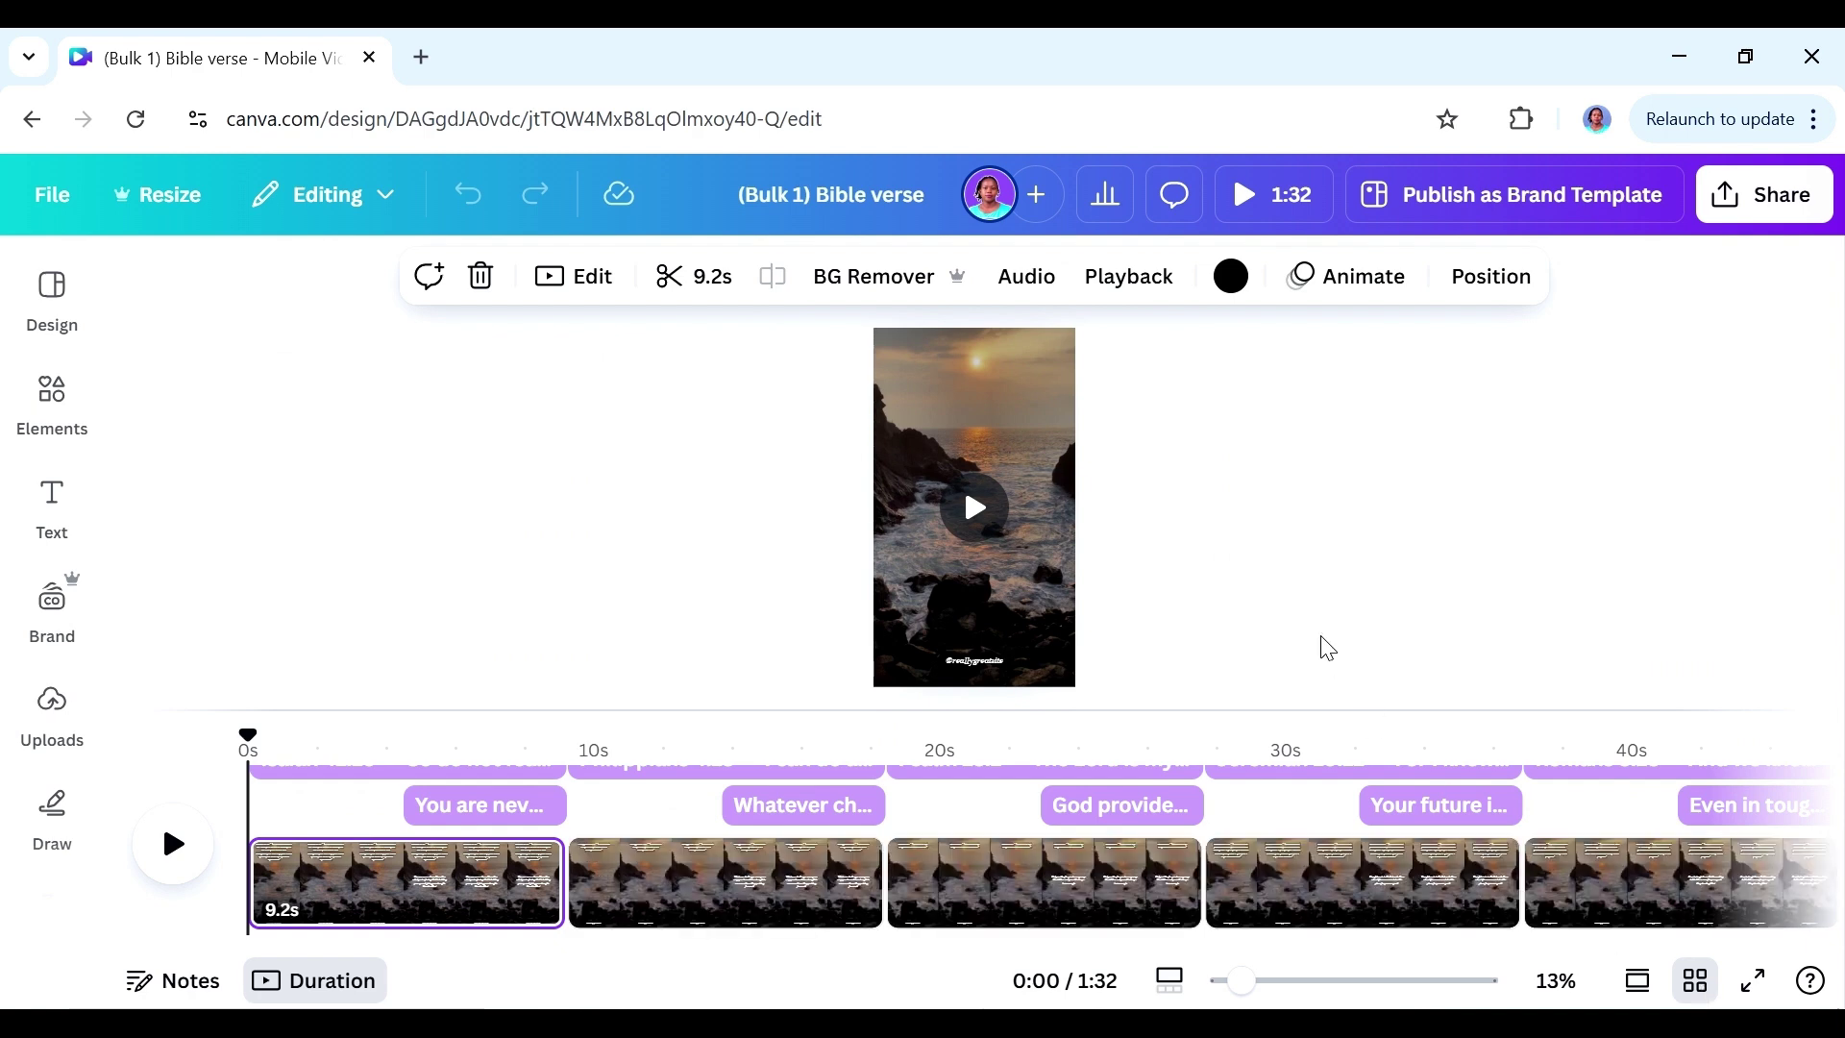
click(169, 846)
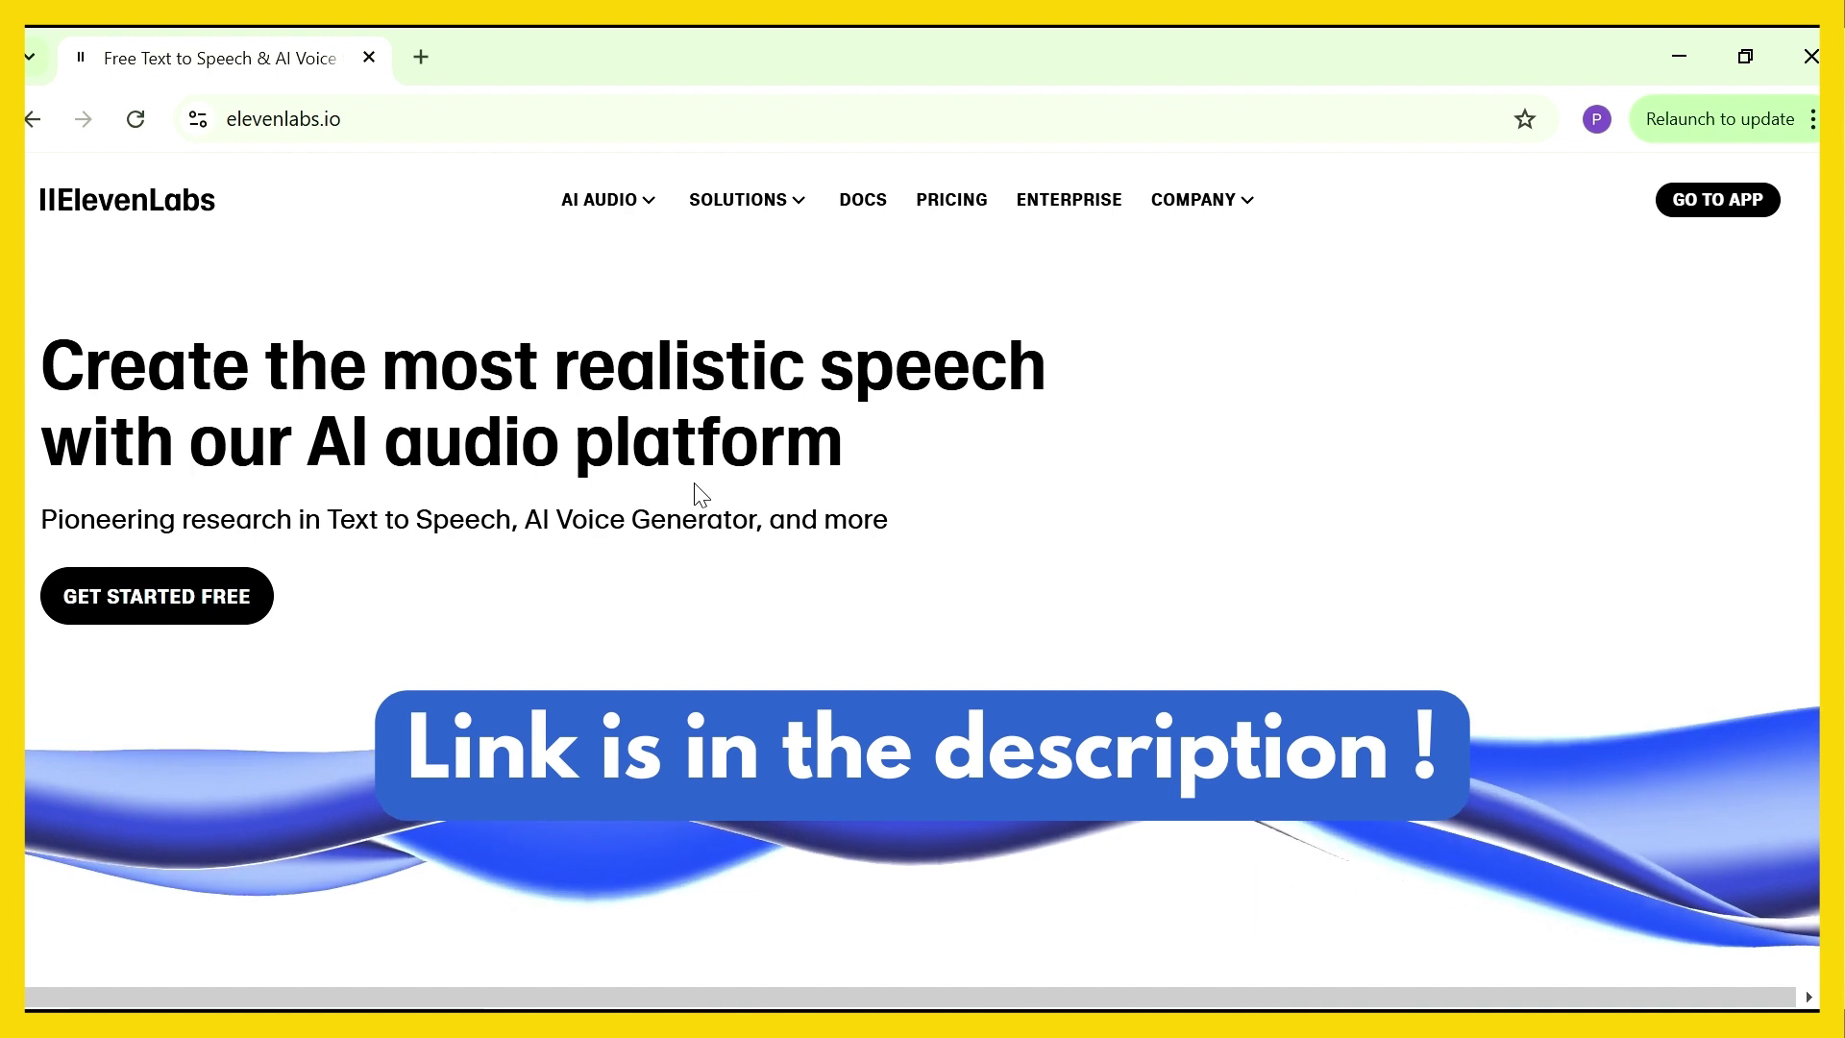
- Open the ElevenLabs app from its website and search the voice library for "soothing"
click(1707, 213)
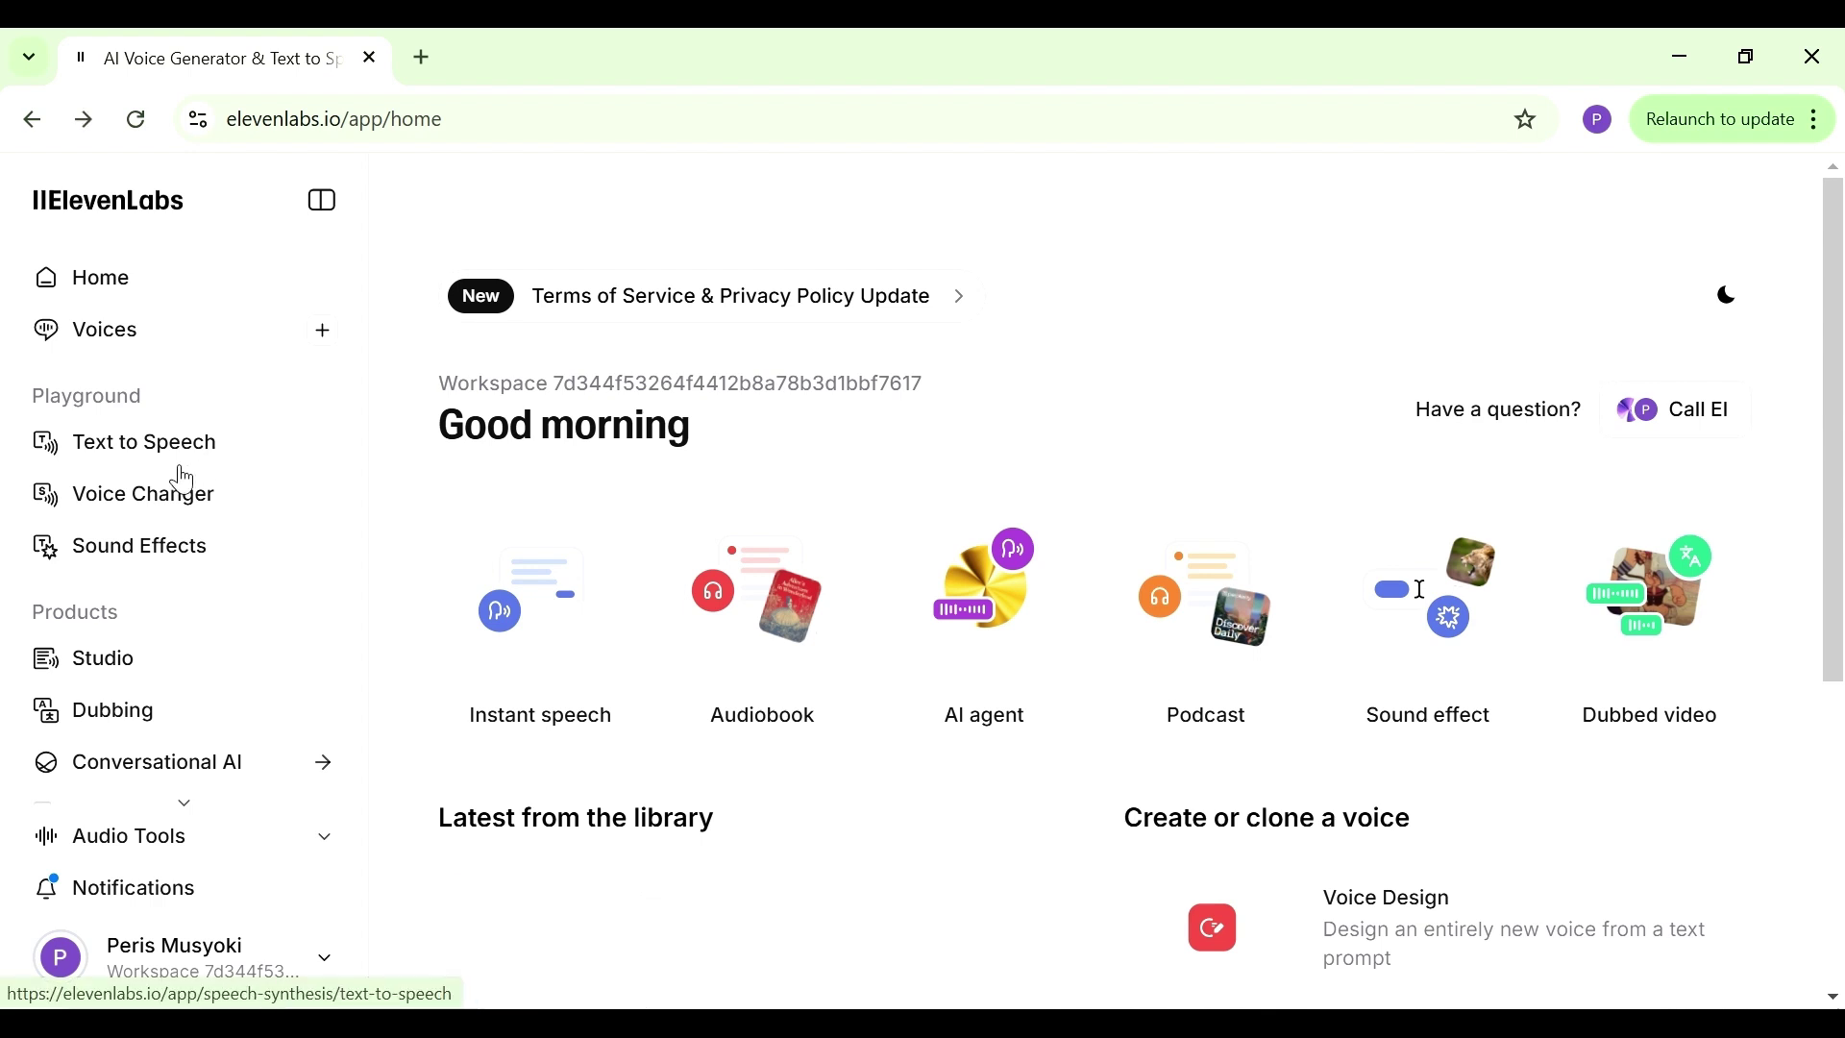
click(152, 448)
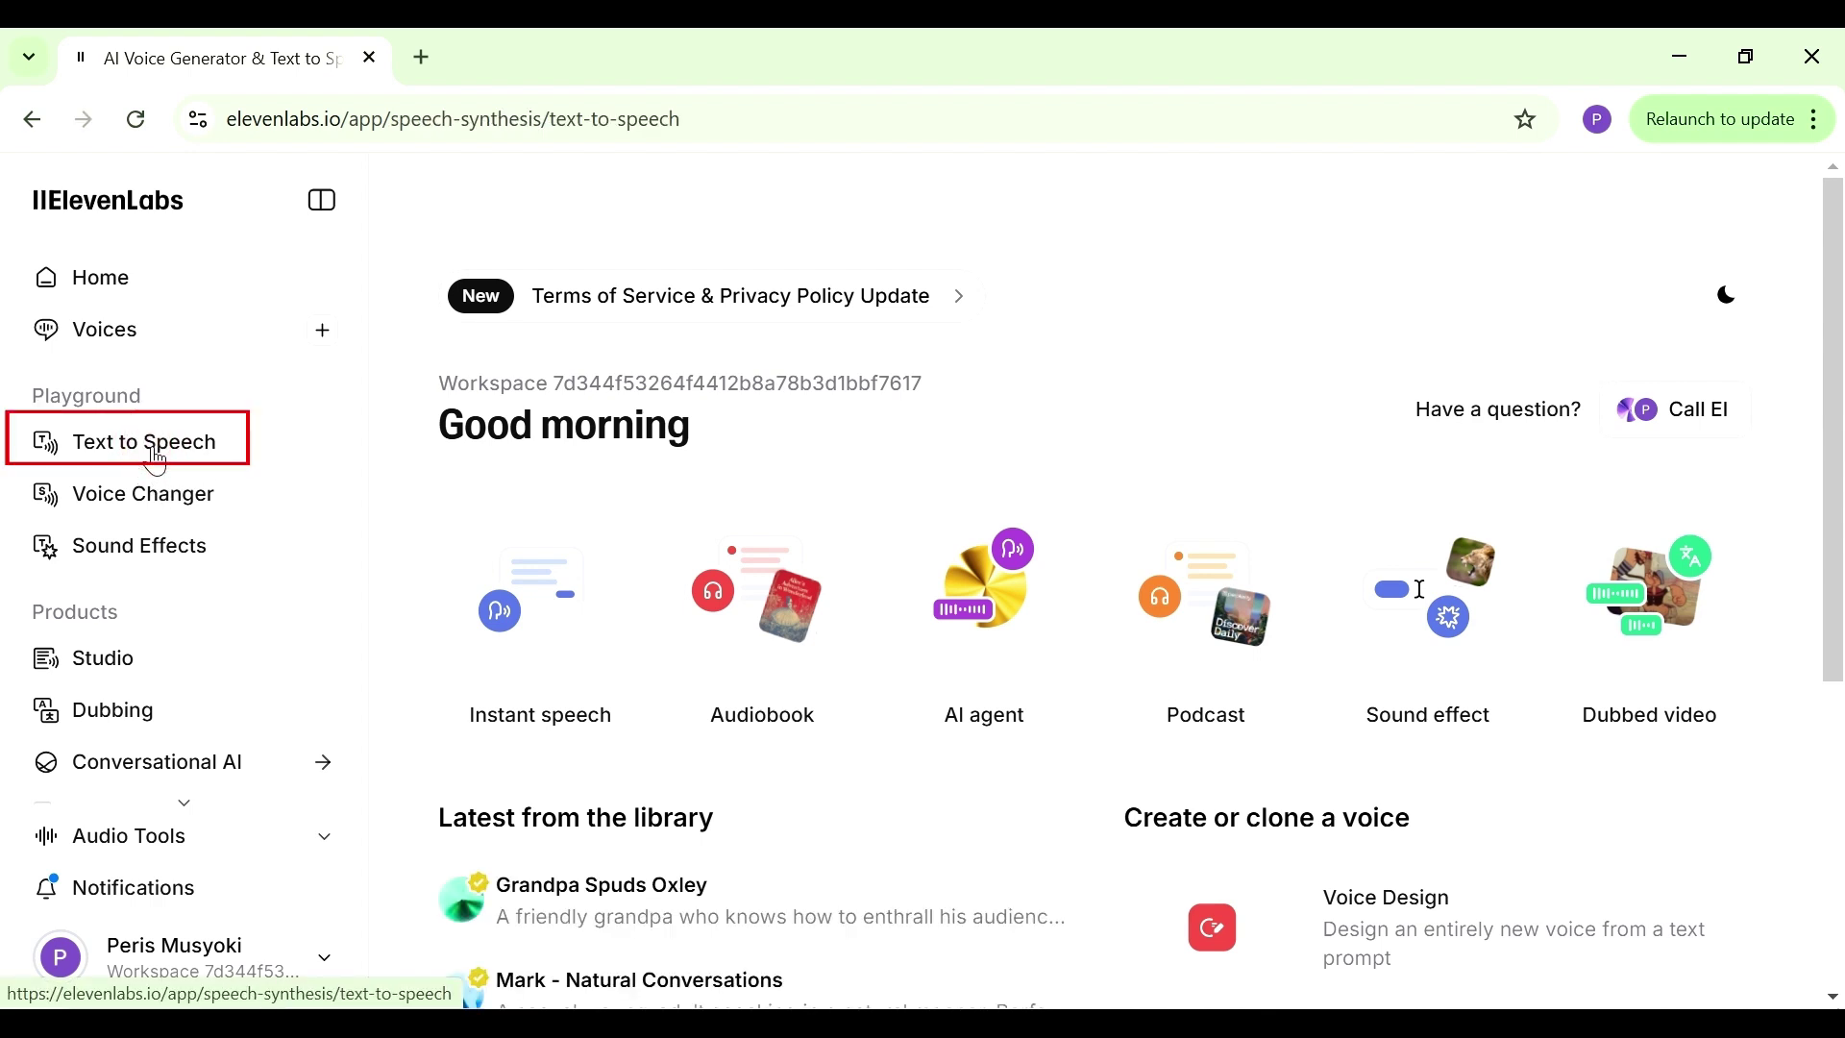
click(134, 338)
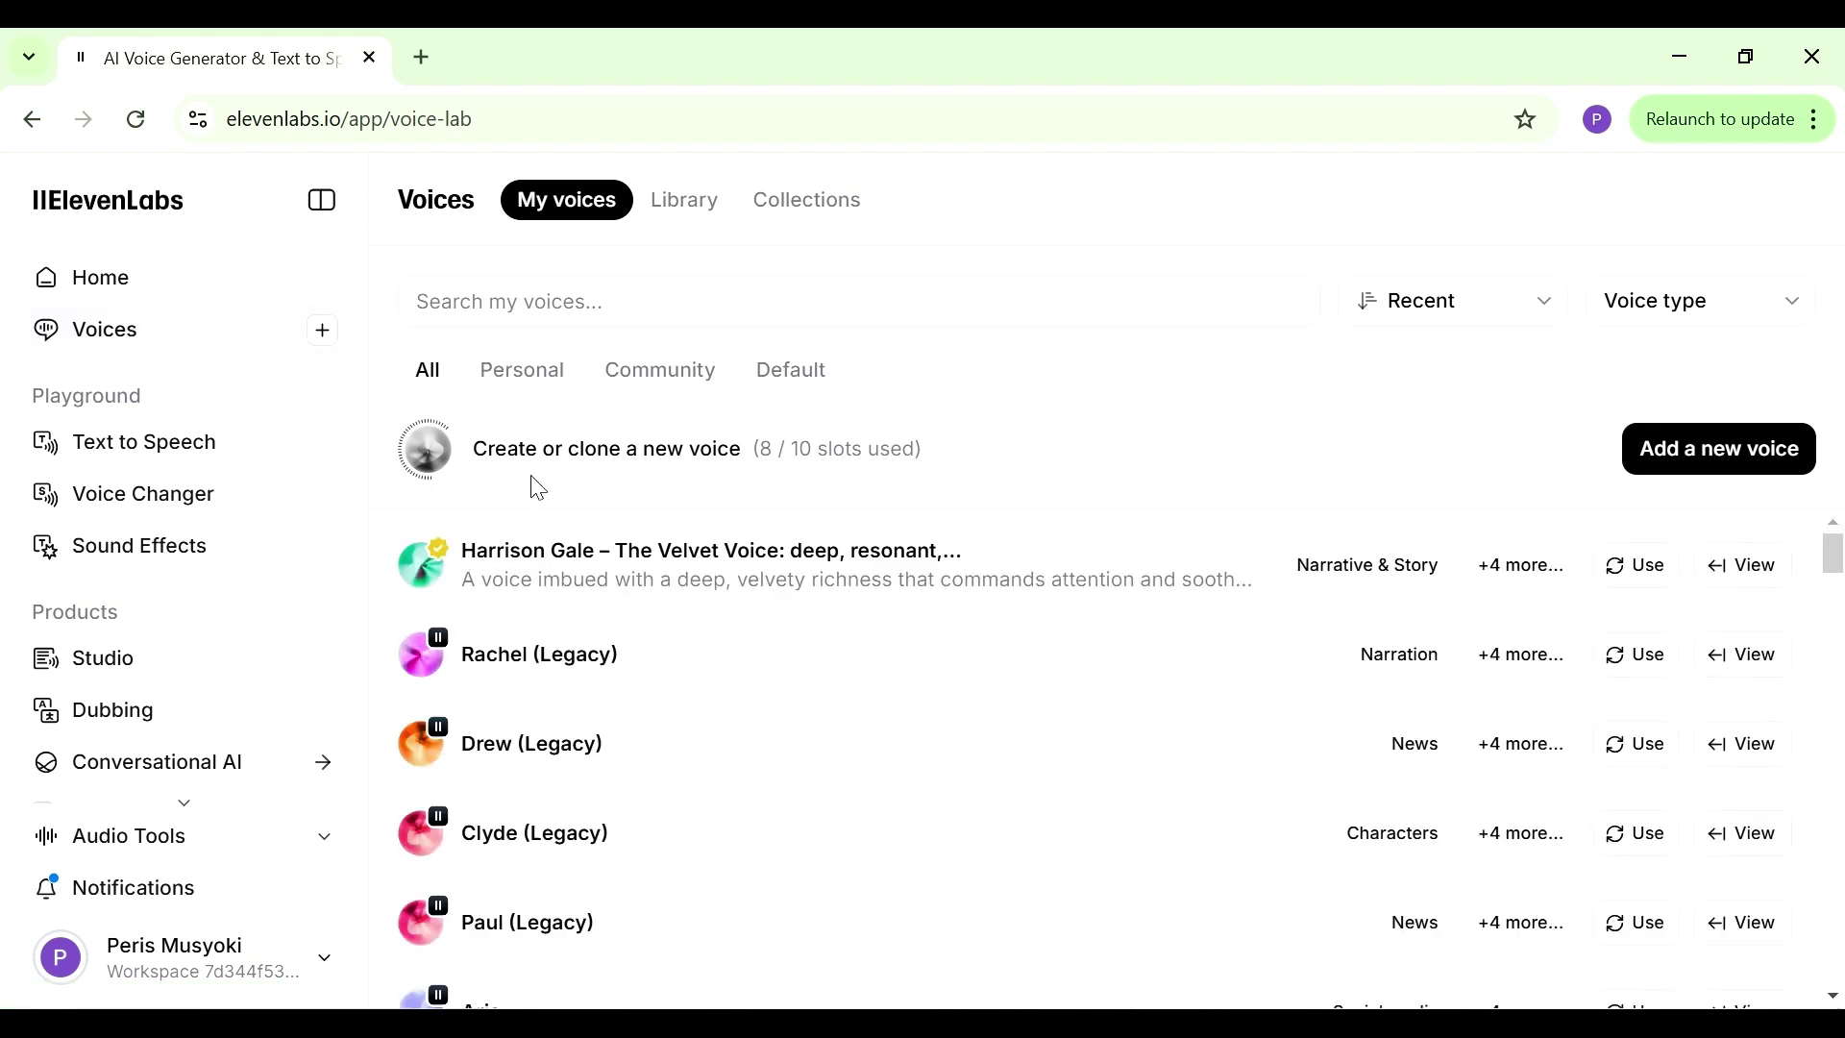
click(689, 195)
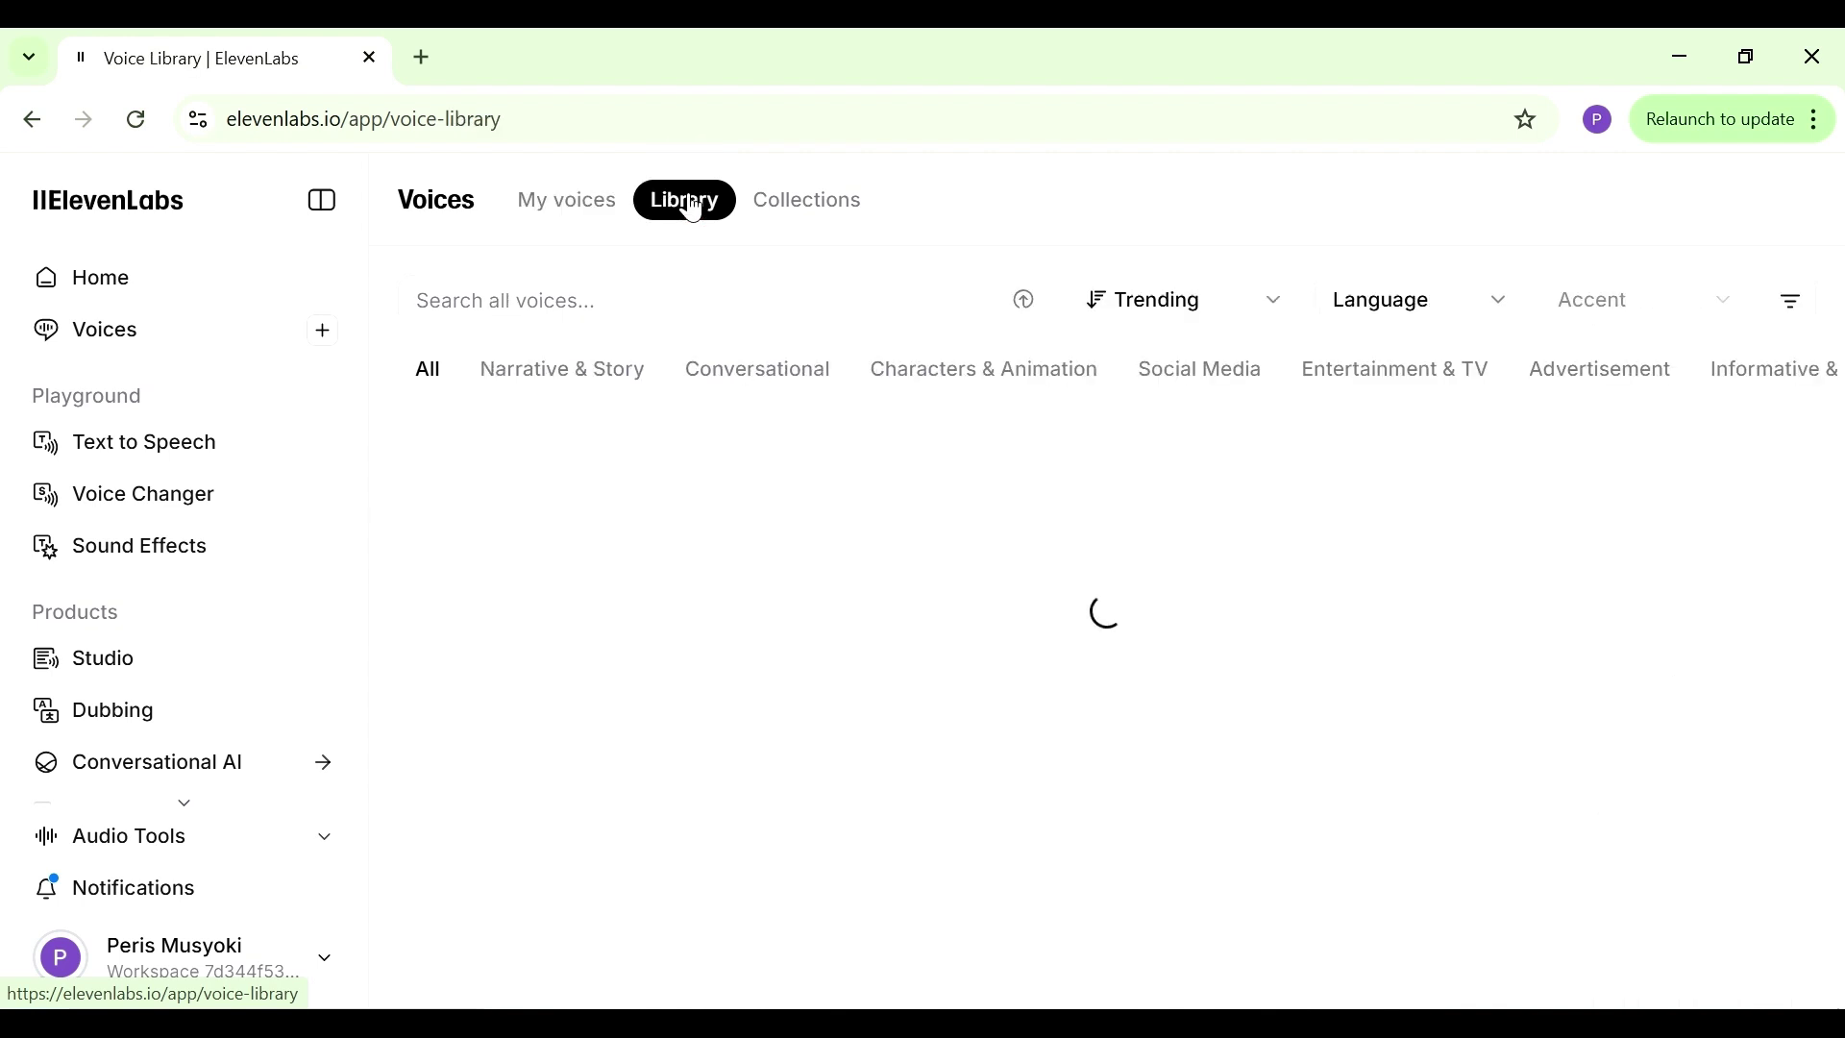
click(623, 310)
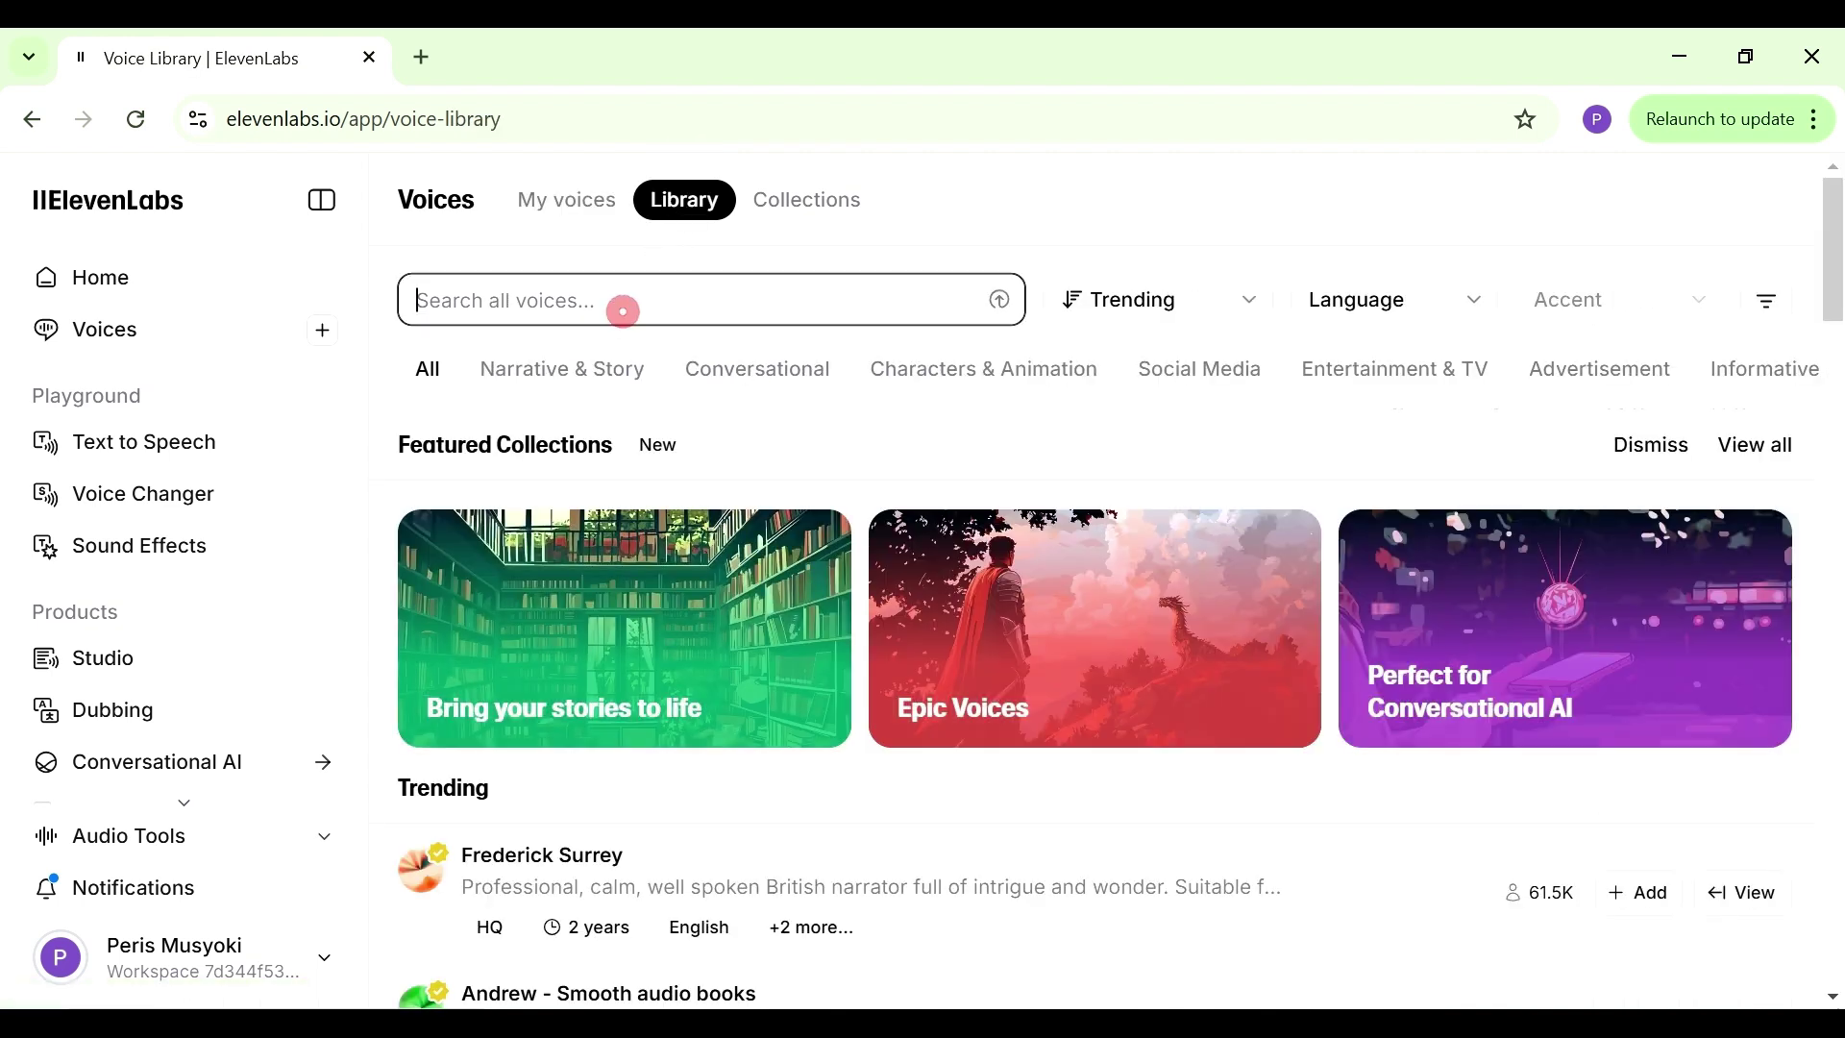
text(soothing)
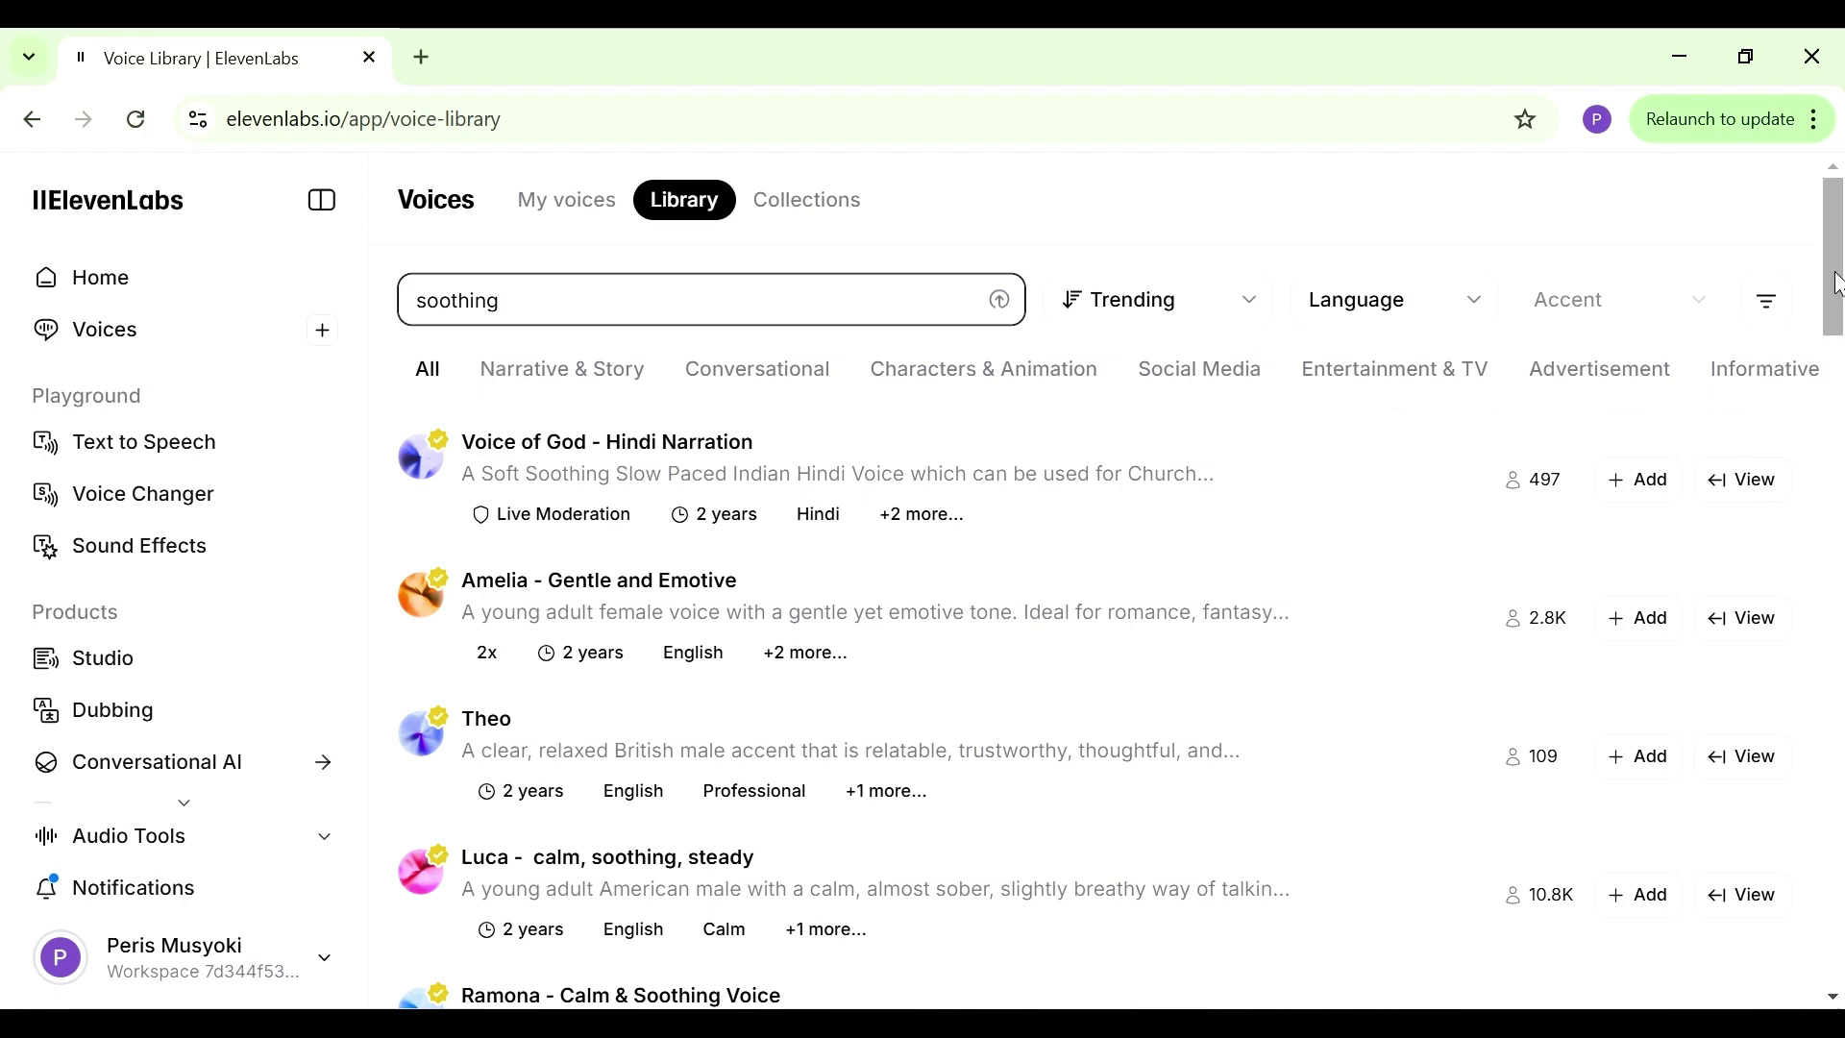
- Preview the Amelia - Gentle and Emotive voice from the soothing search results and pause it
scroll(1057, 576, down, 1)
click(427, 600)
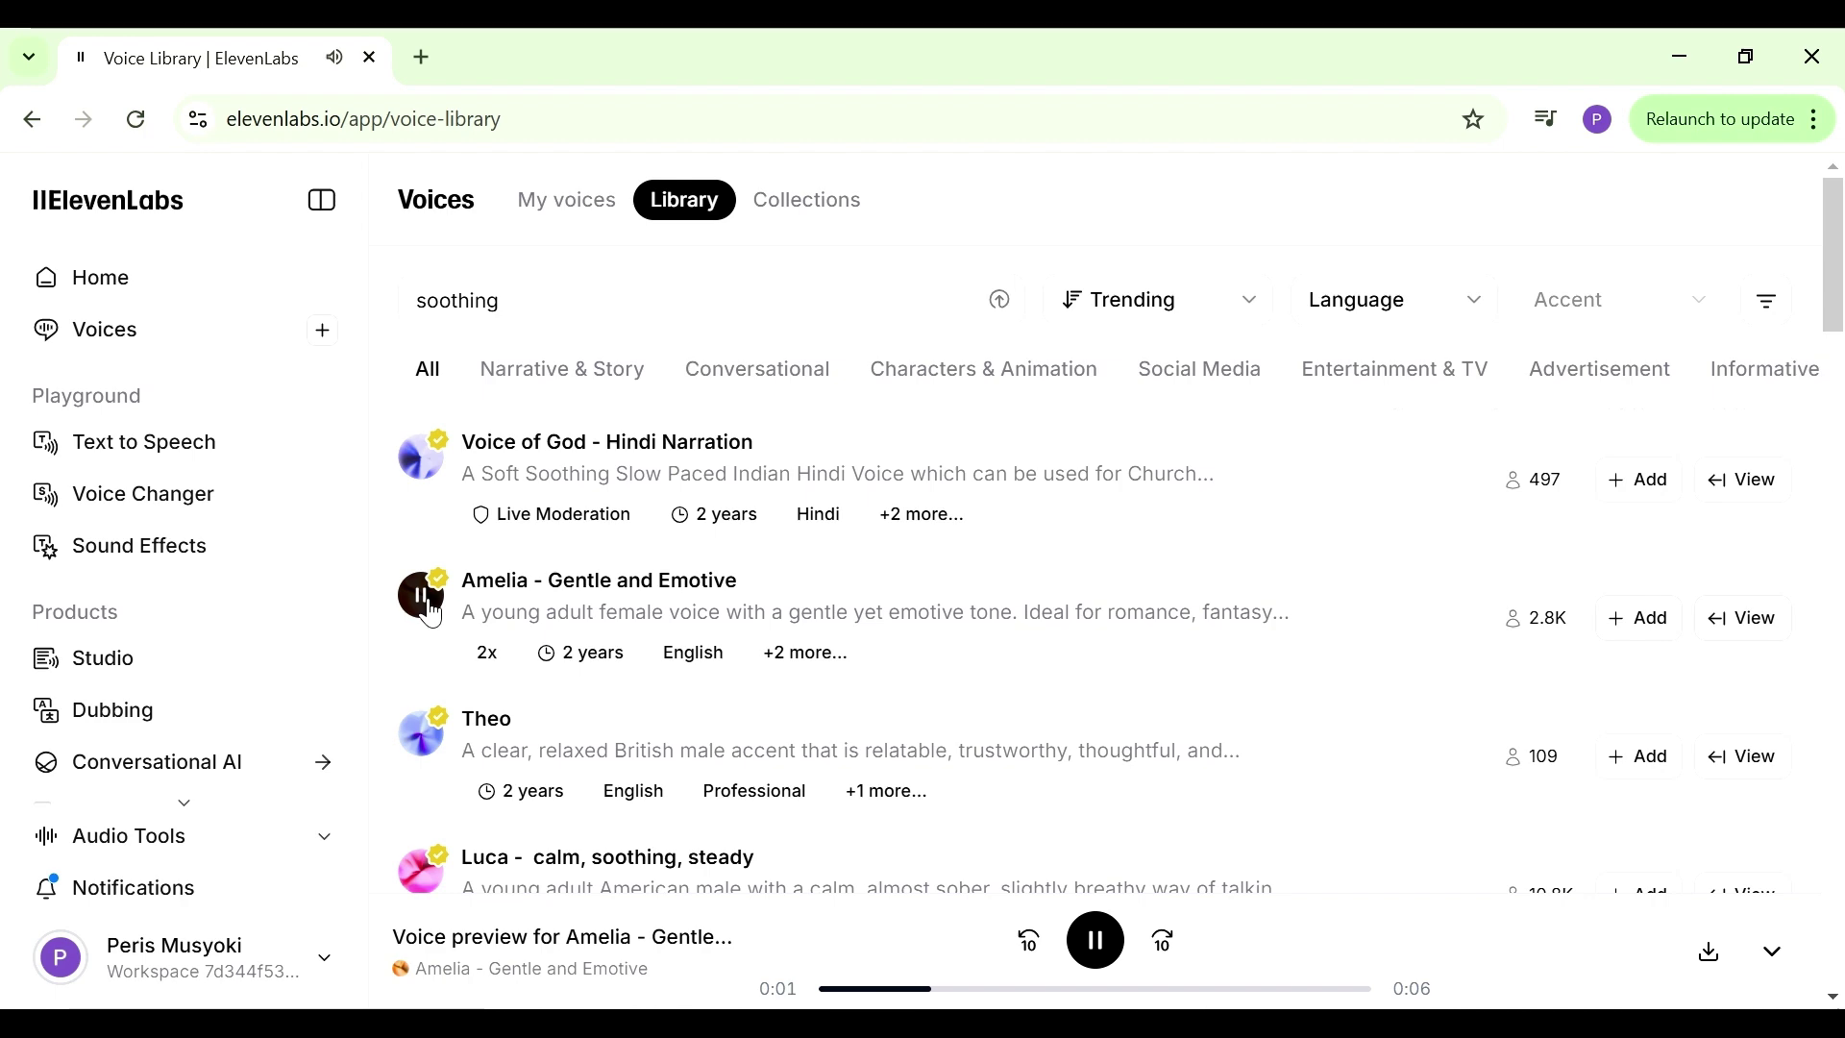
click(430, 600)
- Preview the Nathaniel C - Suspense, British calm voice, add it to the saved voices and use it for speech generation
drag(1832, 260, 1842, 761)
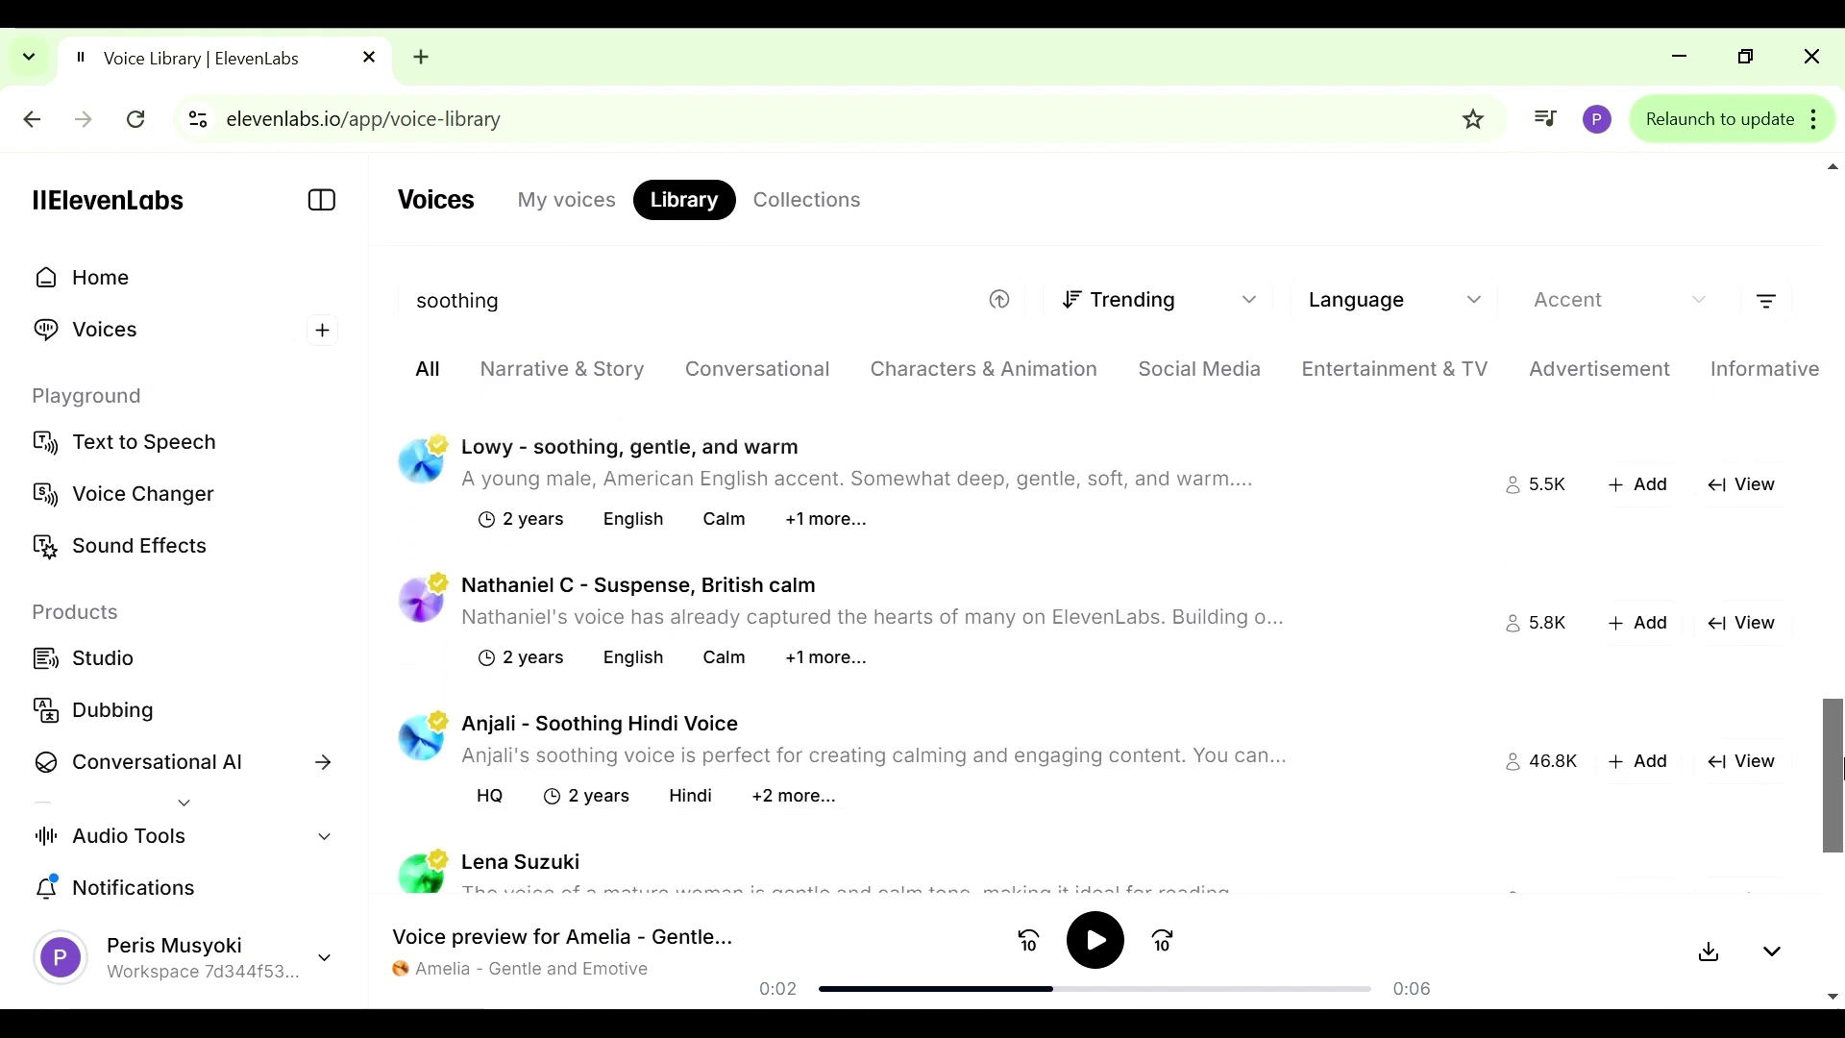
click(422, 607)
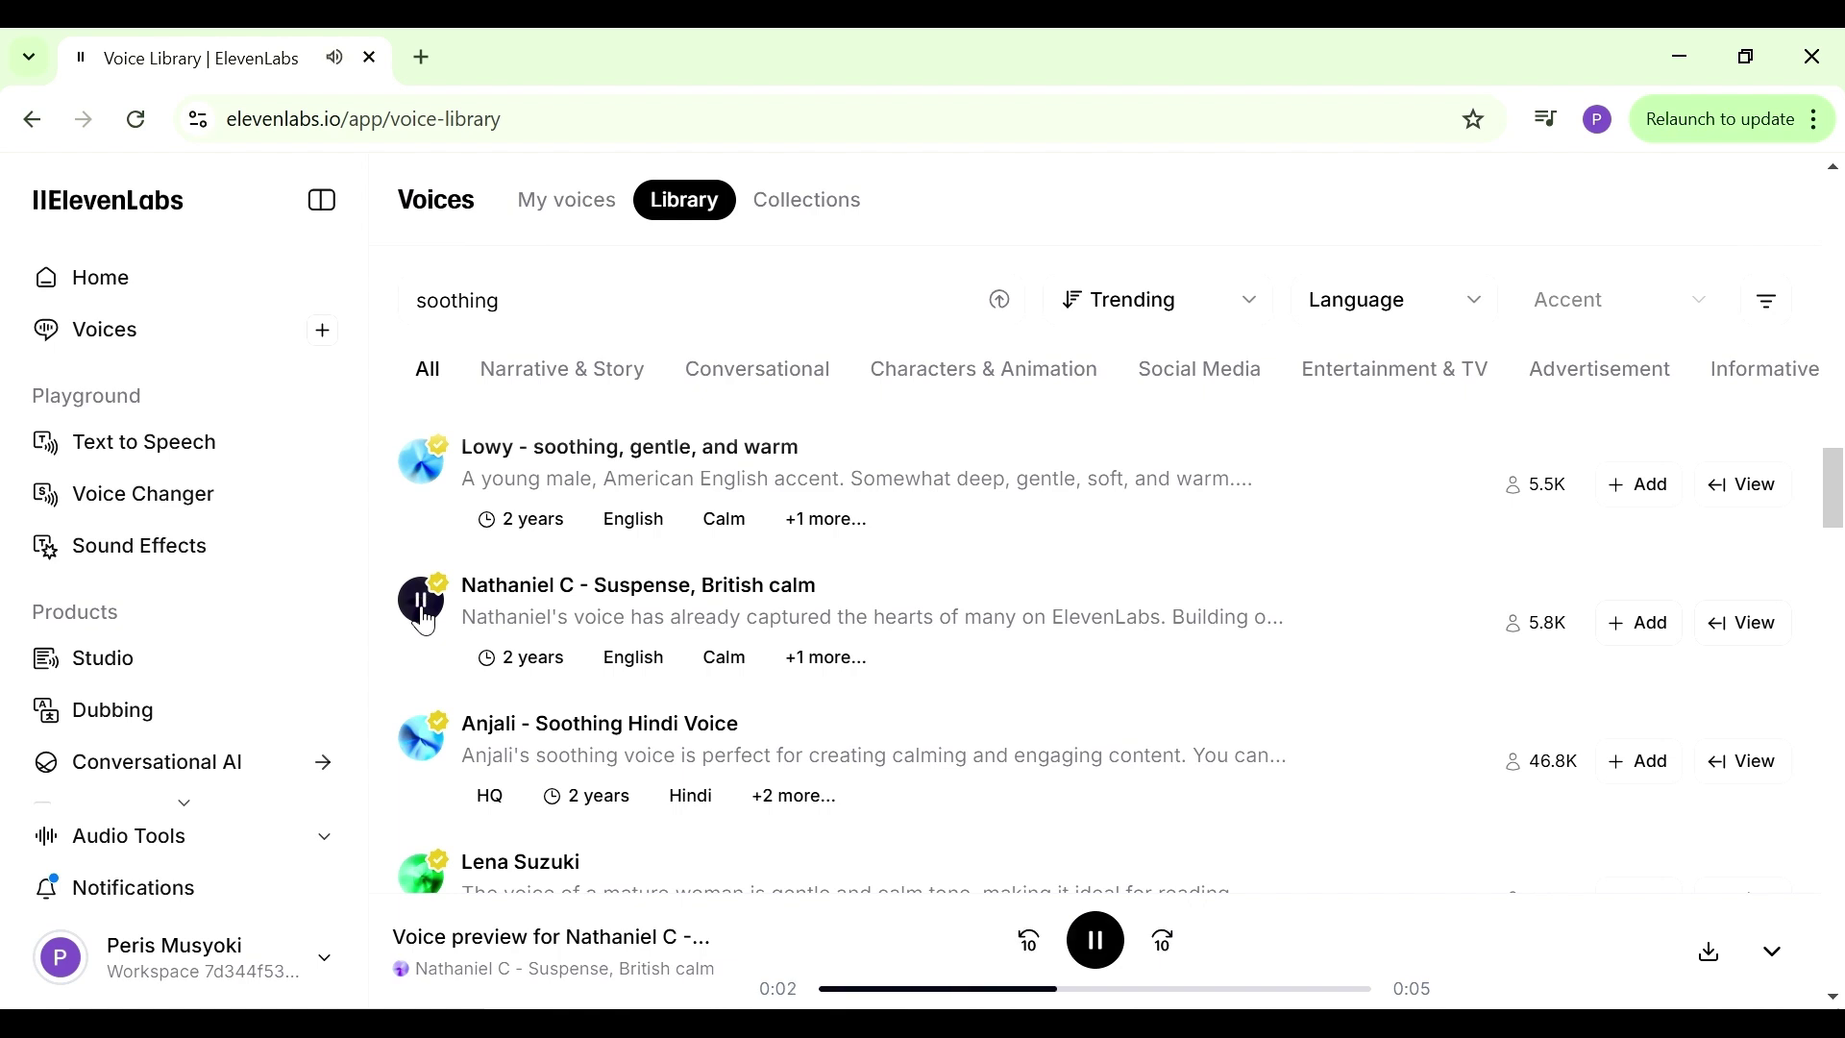
click(424, 615)
click(1641, 625)
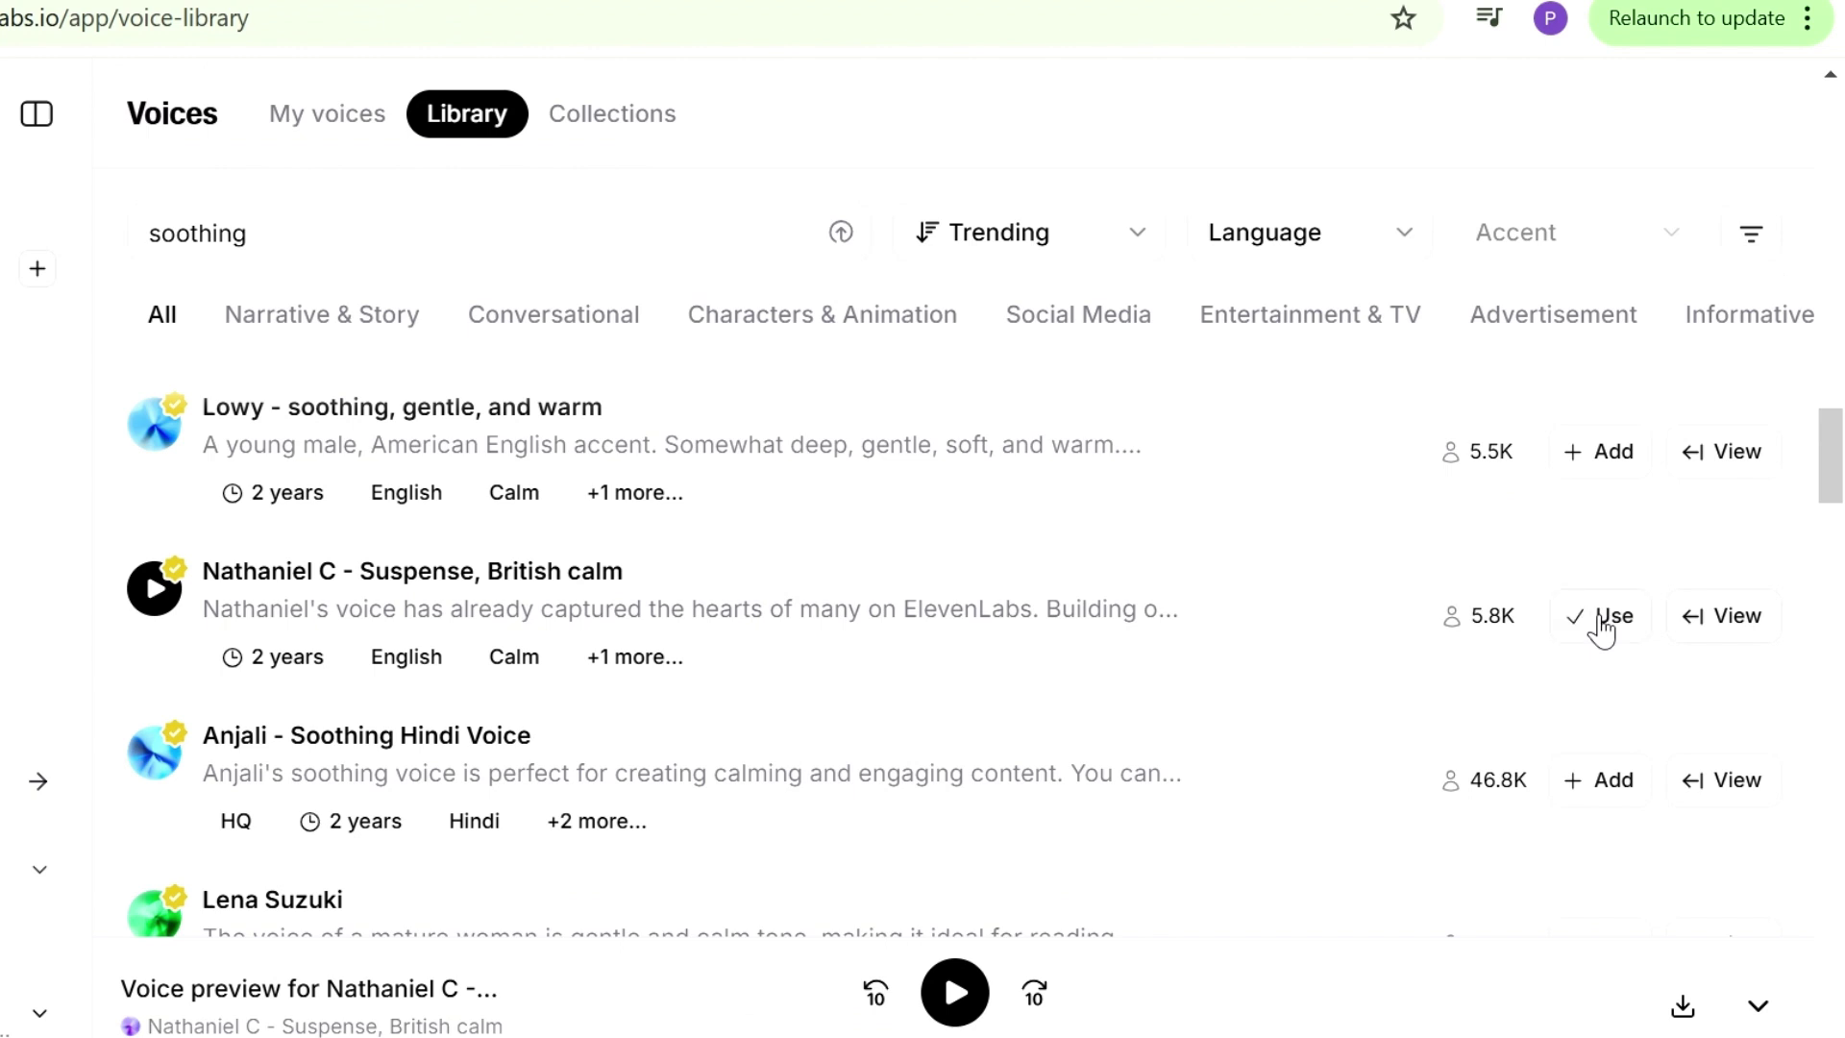
click(1600, 620)
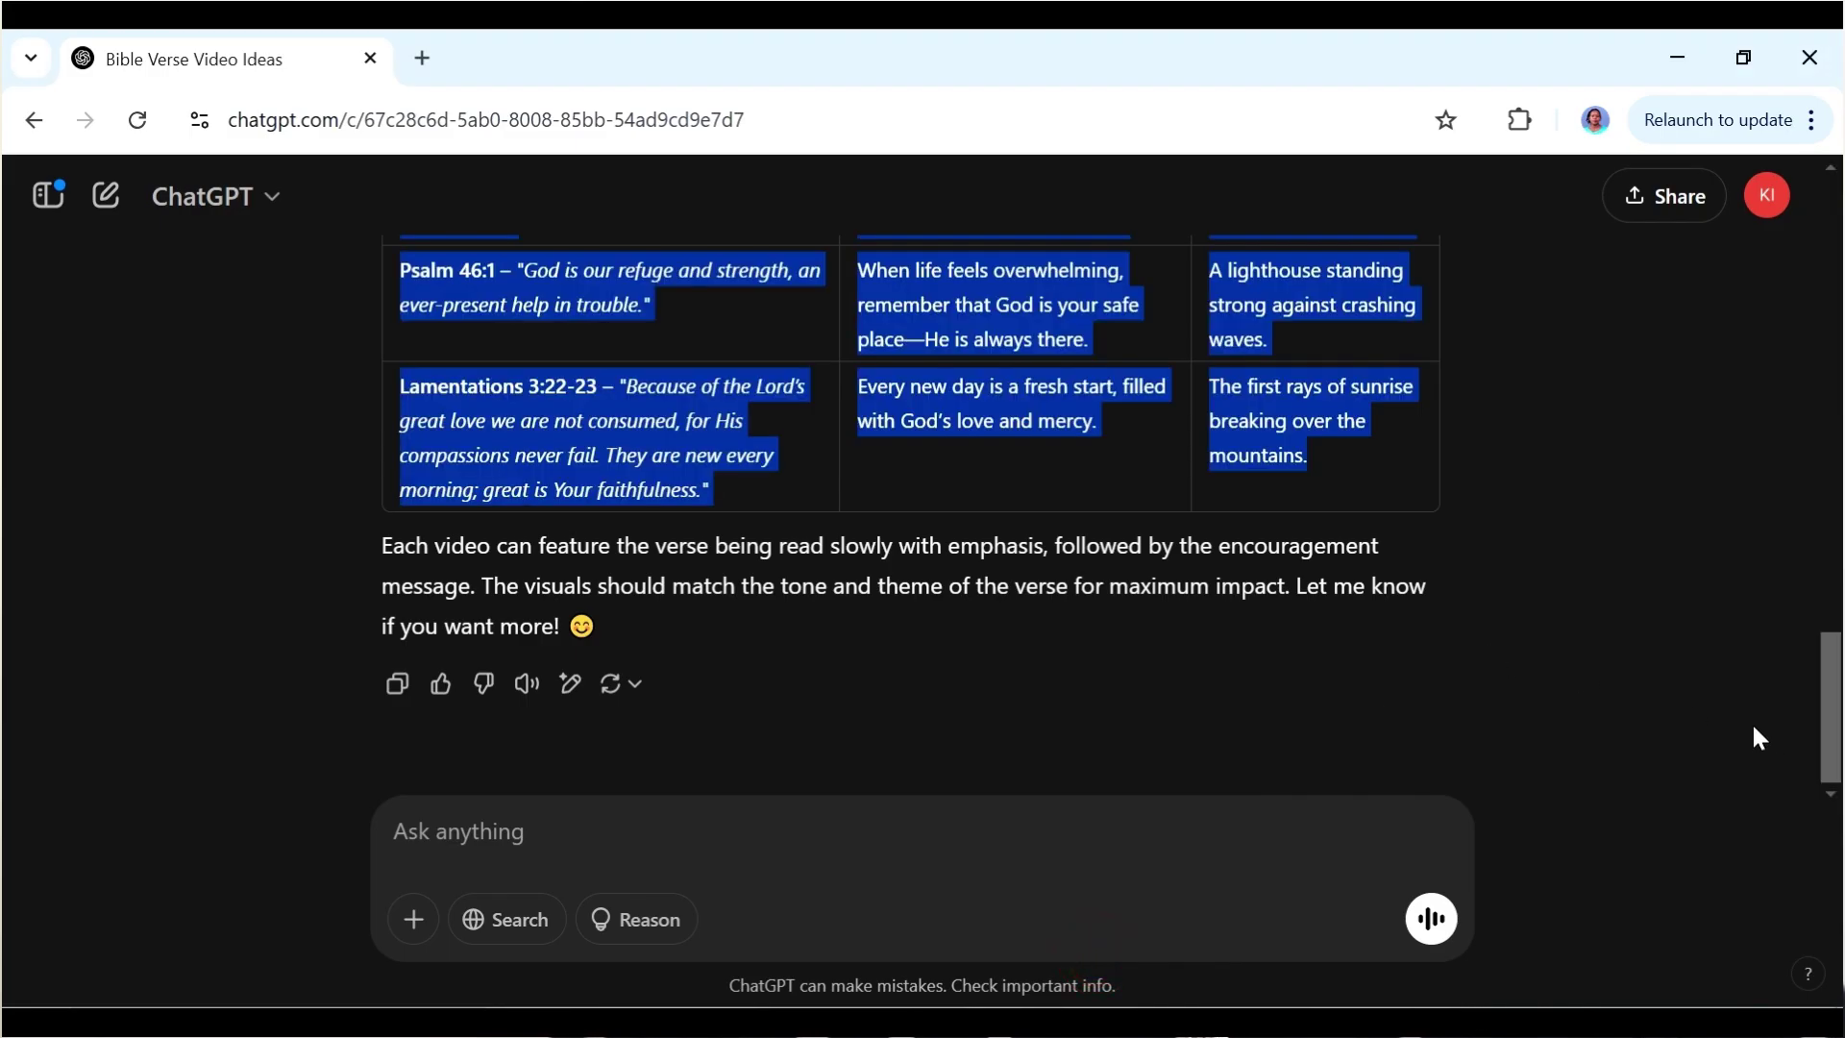
- Switch to ChatGPT and copy the Isaiah 41:10 verse together with its encouraging message from the table
scroll(1758, 738, up, 10)
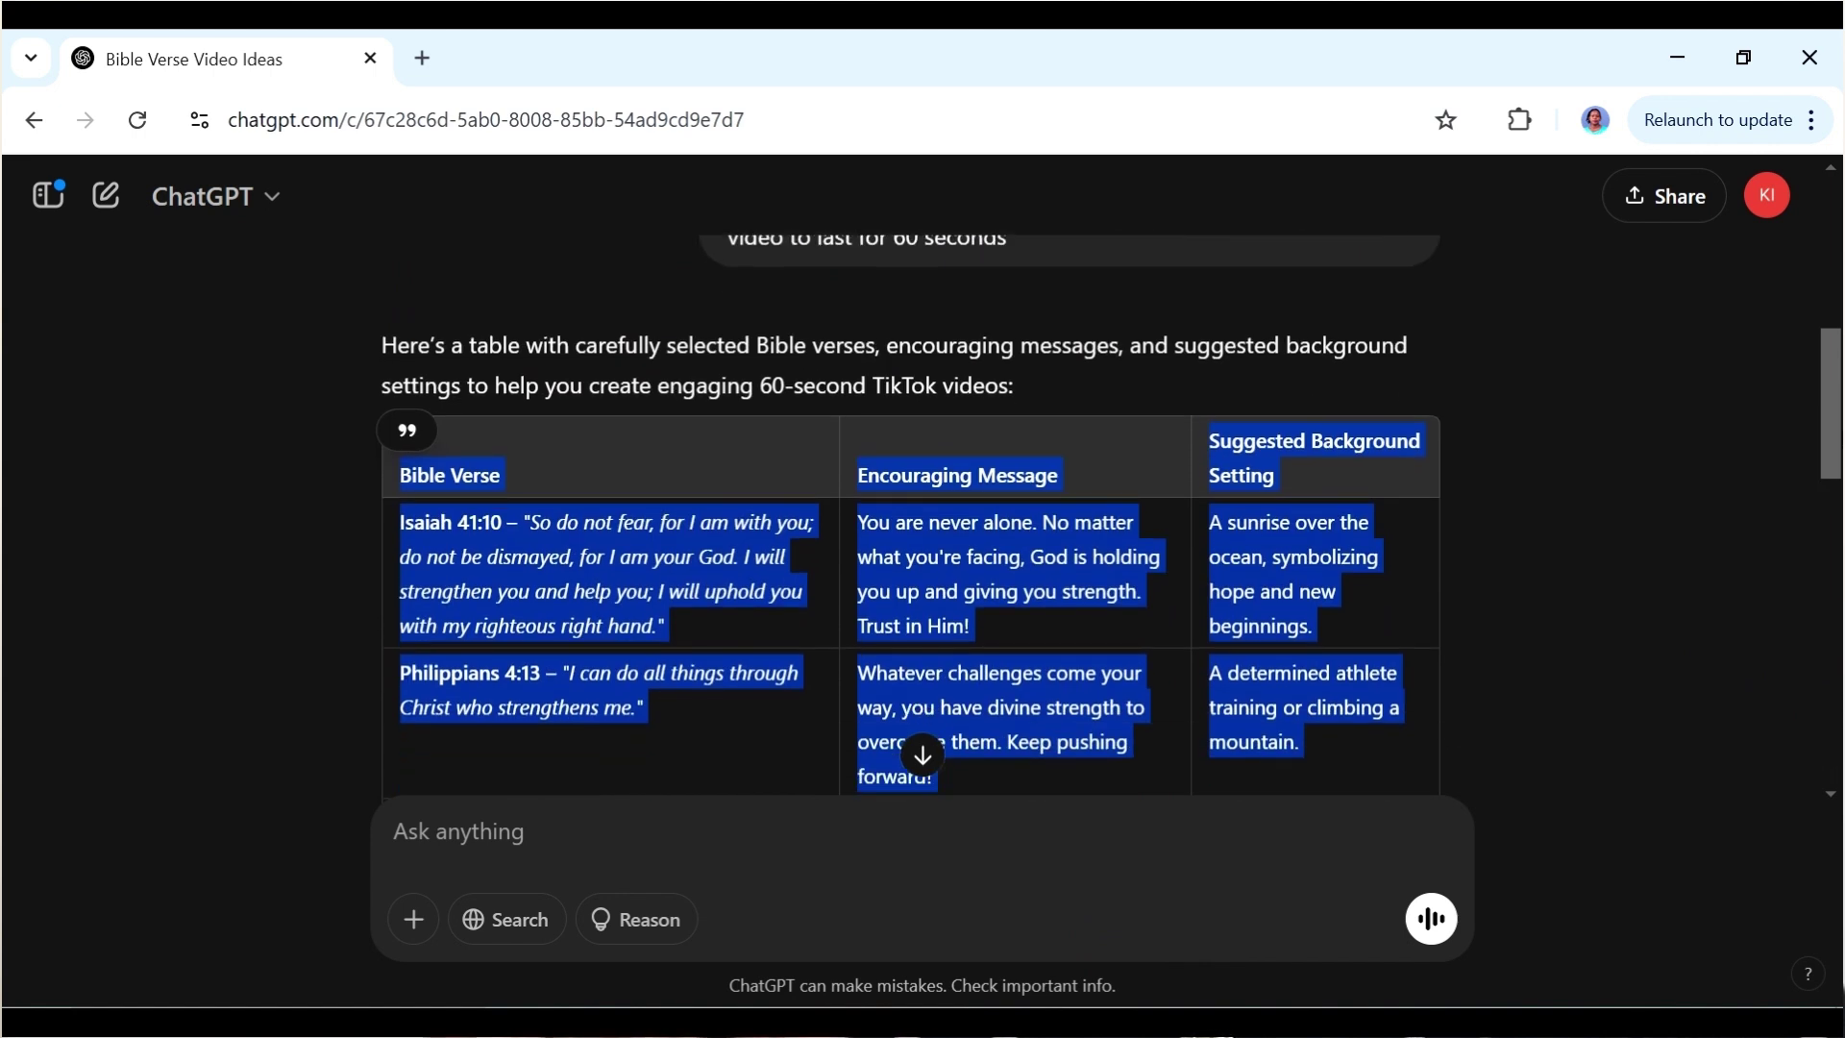
click(1605, 521)
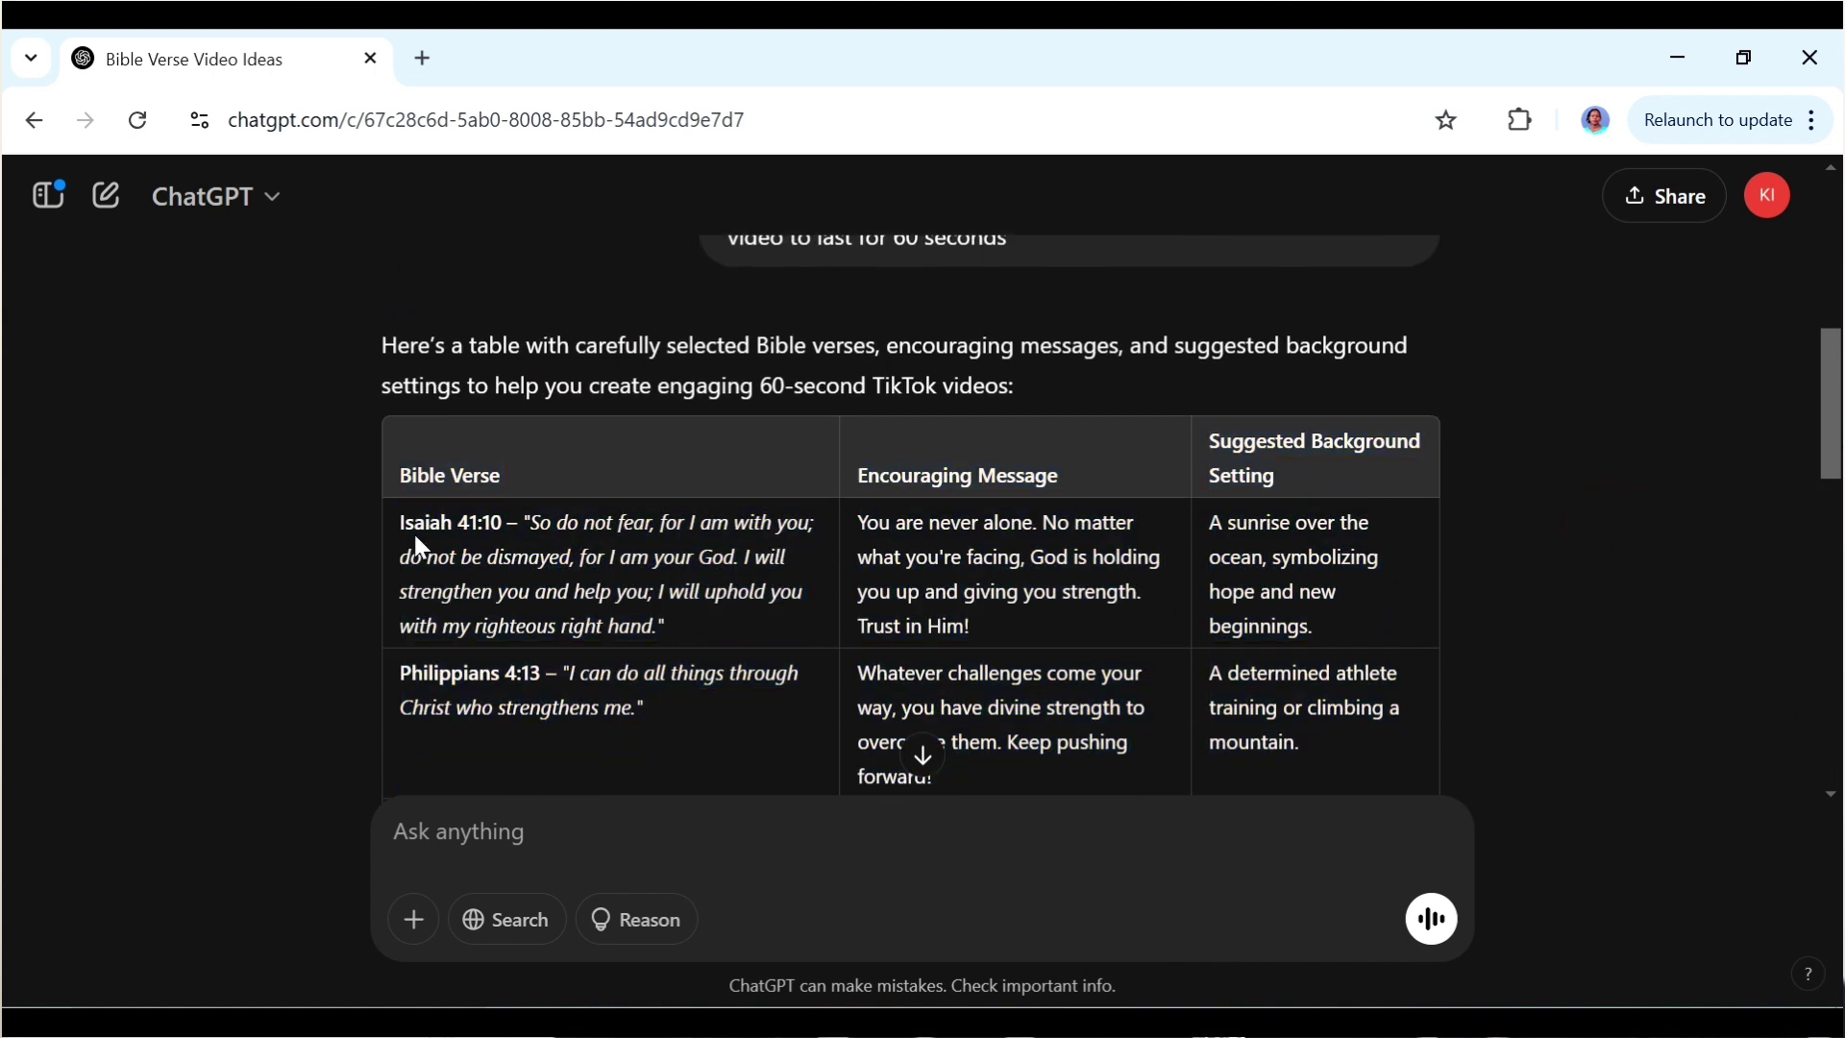
drag(396, 524, 1016, 621)
right_click(956, 584)
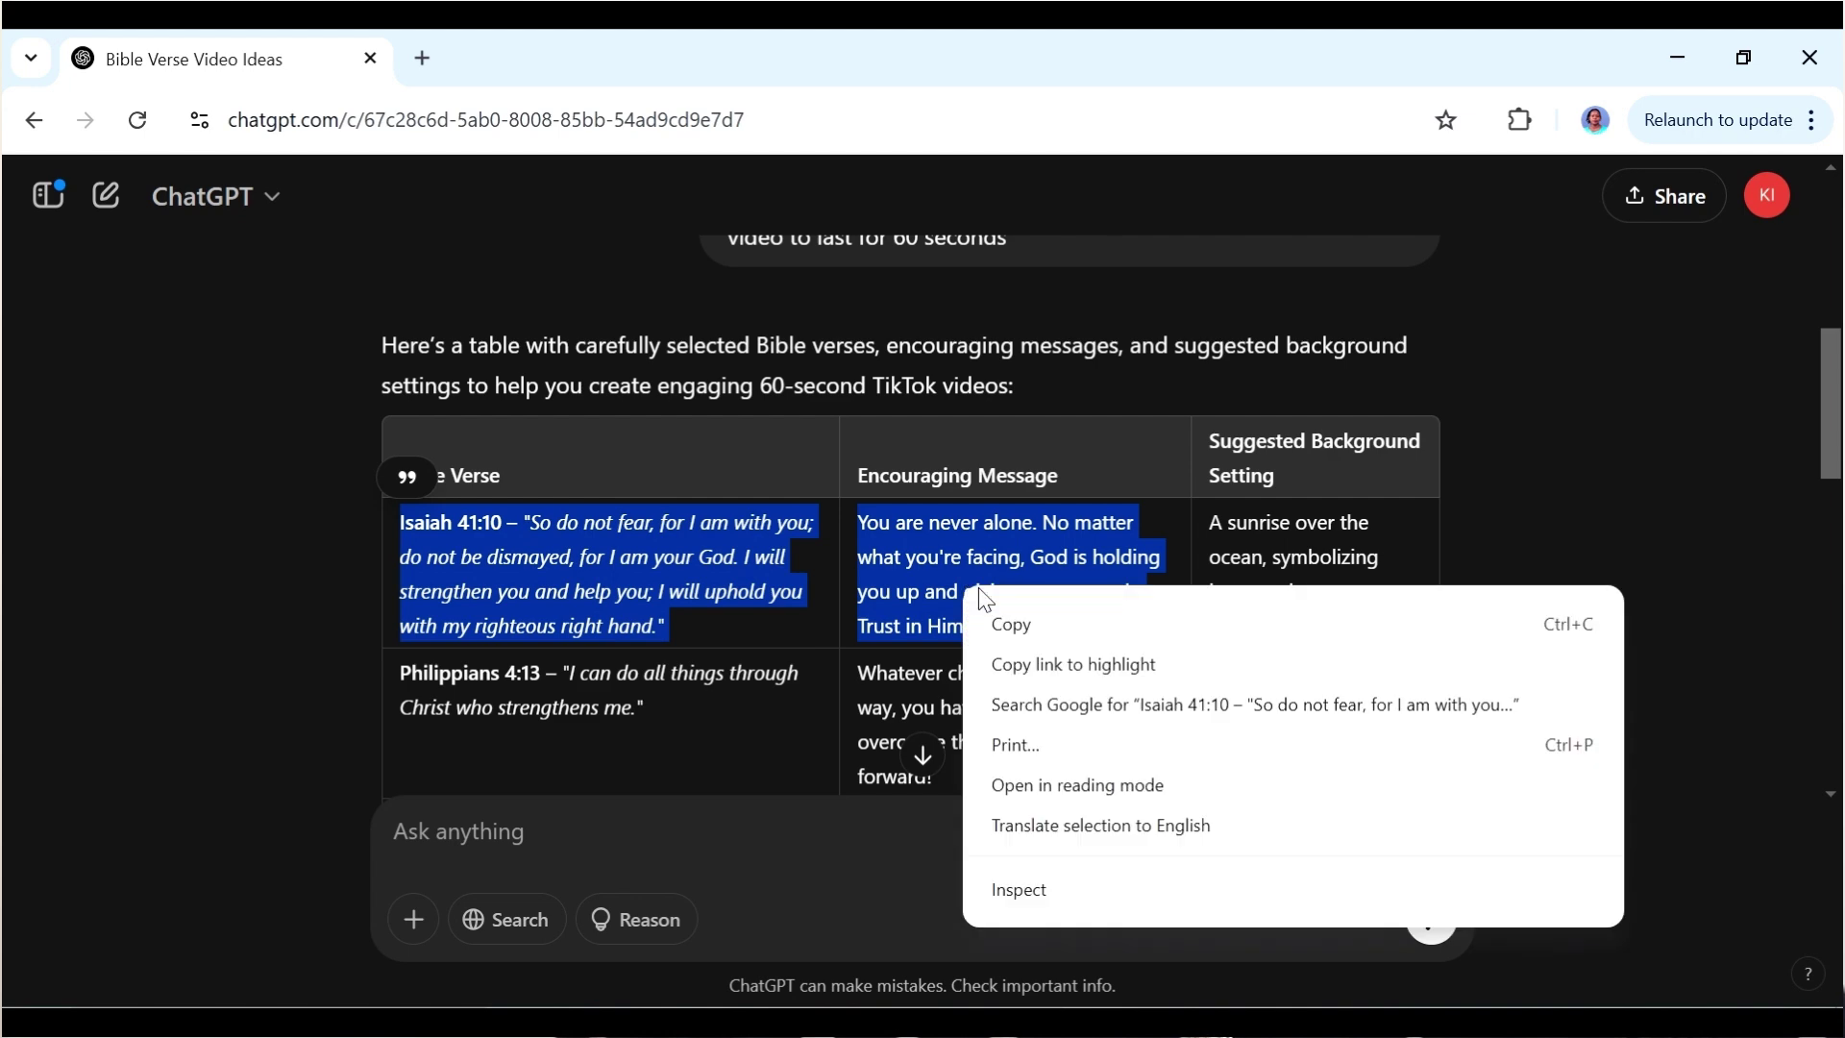
click(1007, 623)
- Switch to ElevenLabs Text to Speech, paste the Isaiah 41:10 text, generate the speech and download the audio
key(alt+Tab)
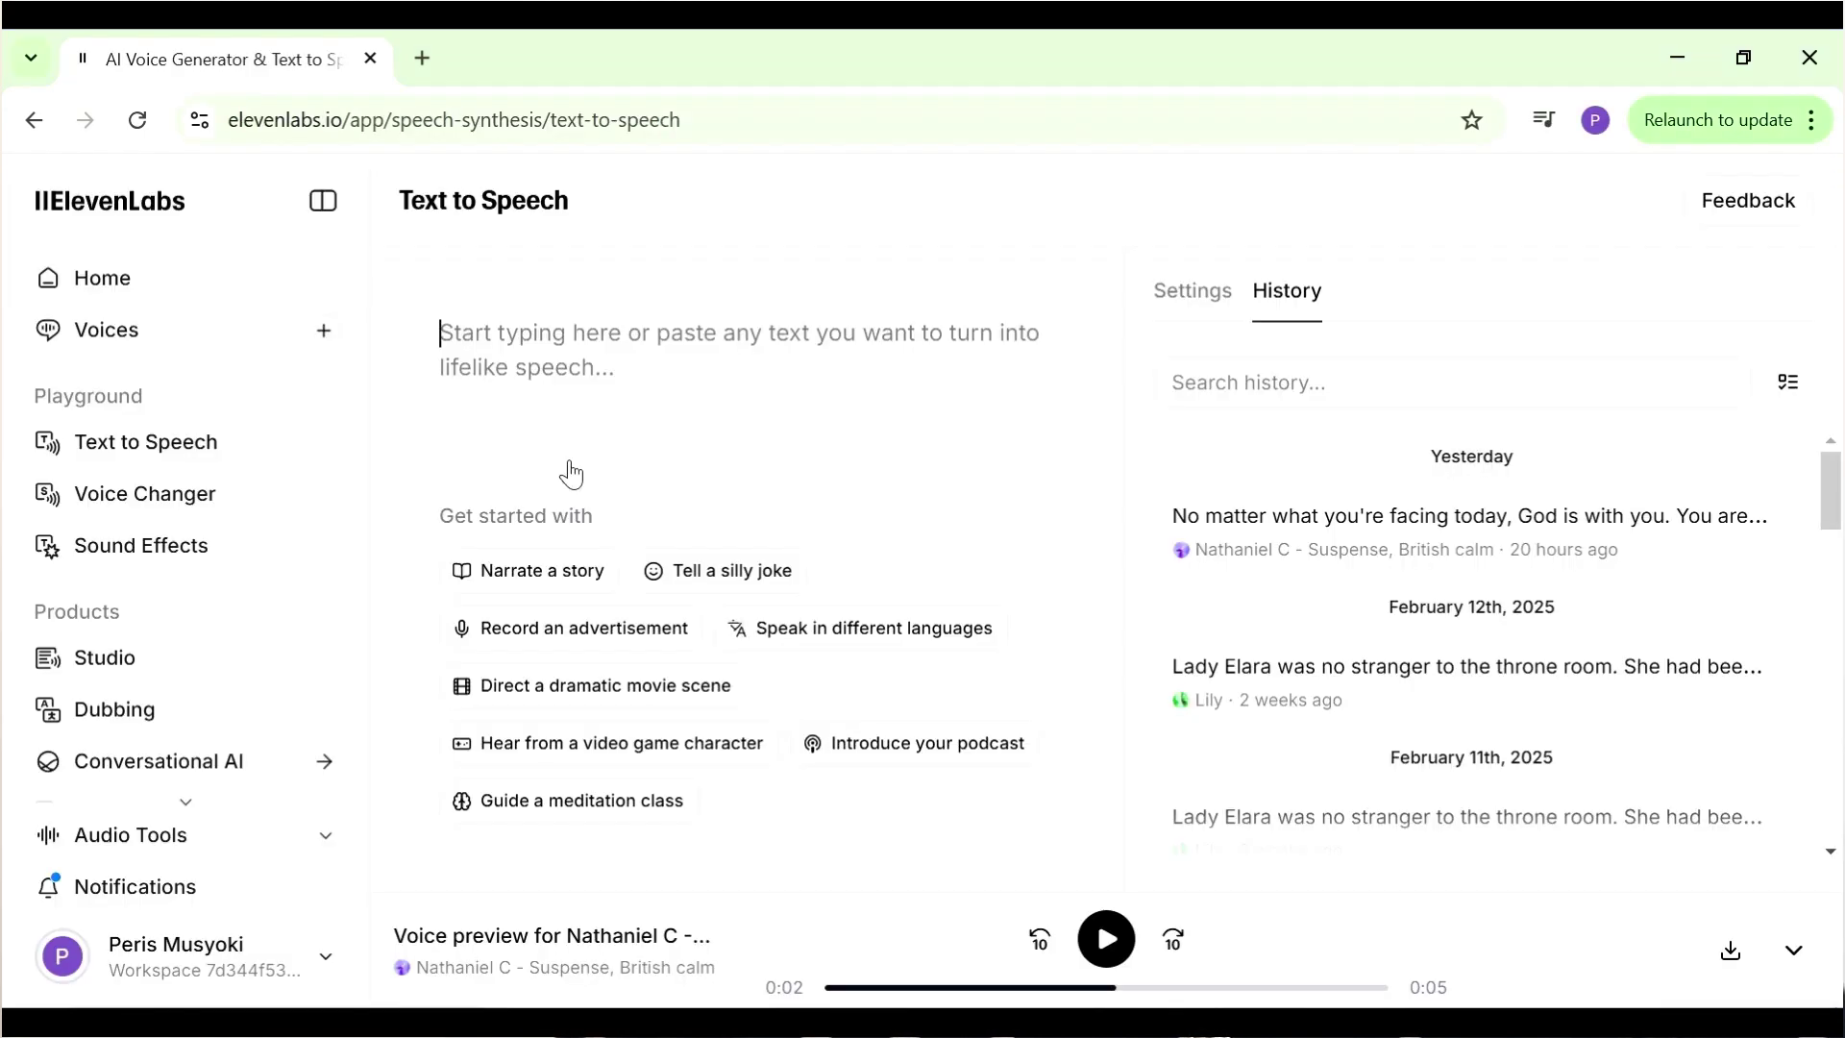
key(ctrl+v)
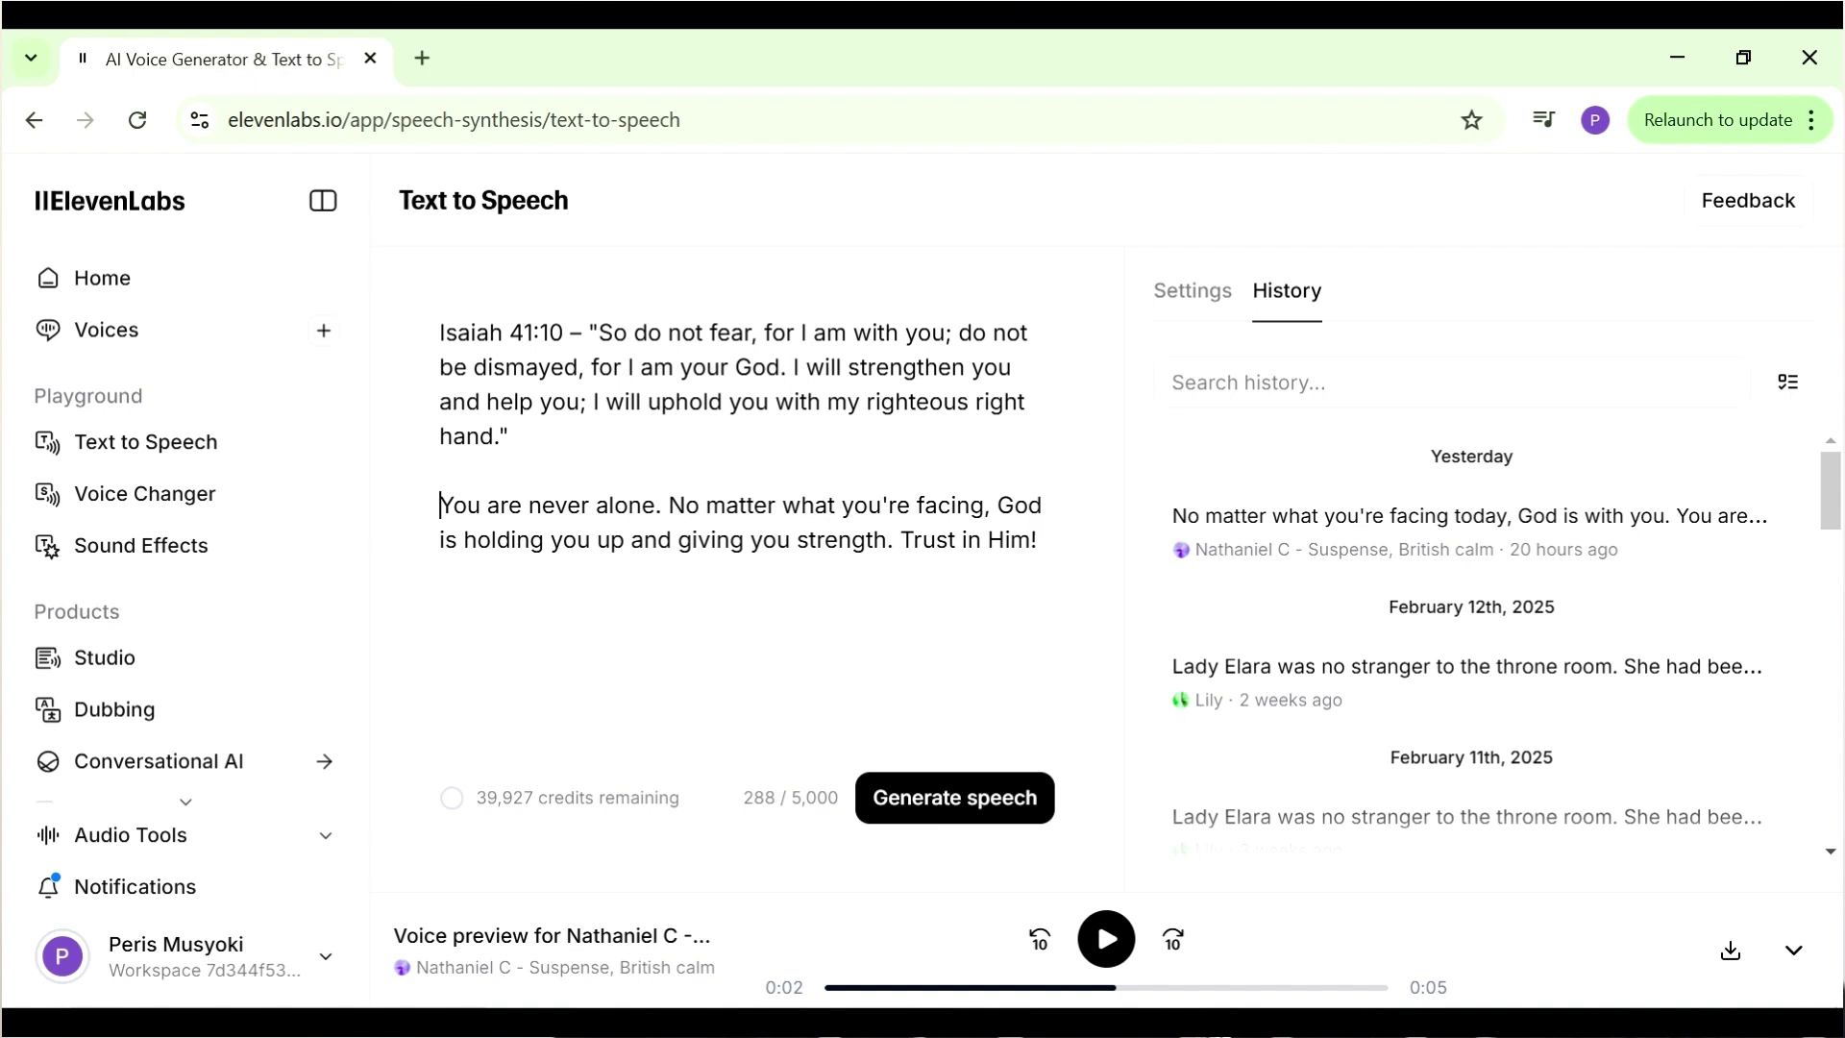
click(915, 821)
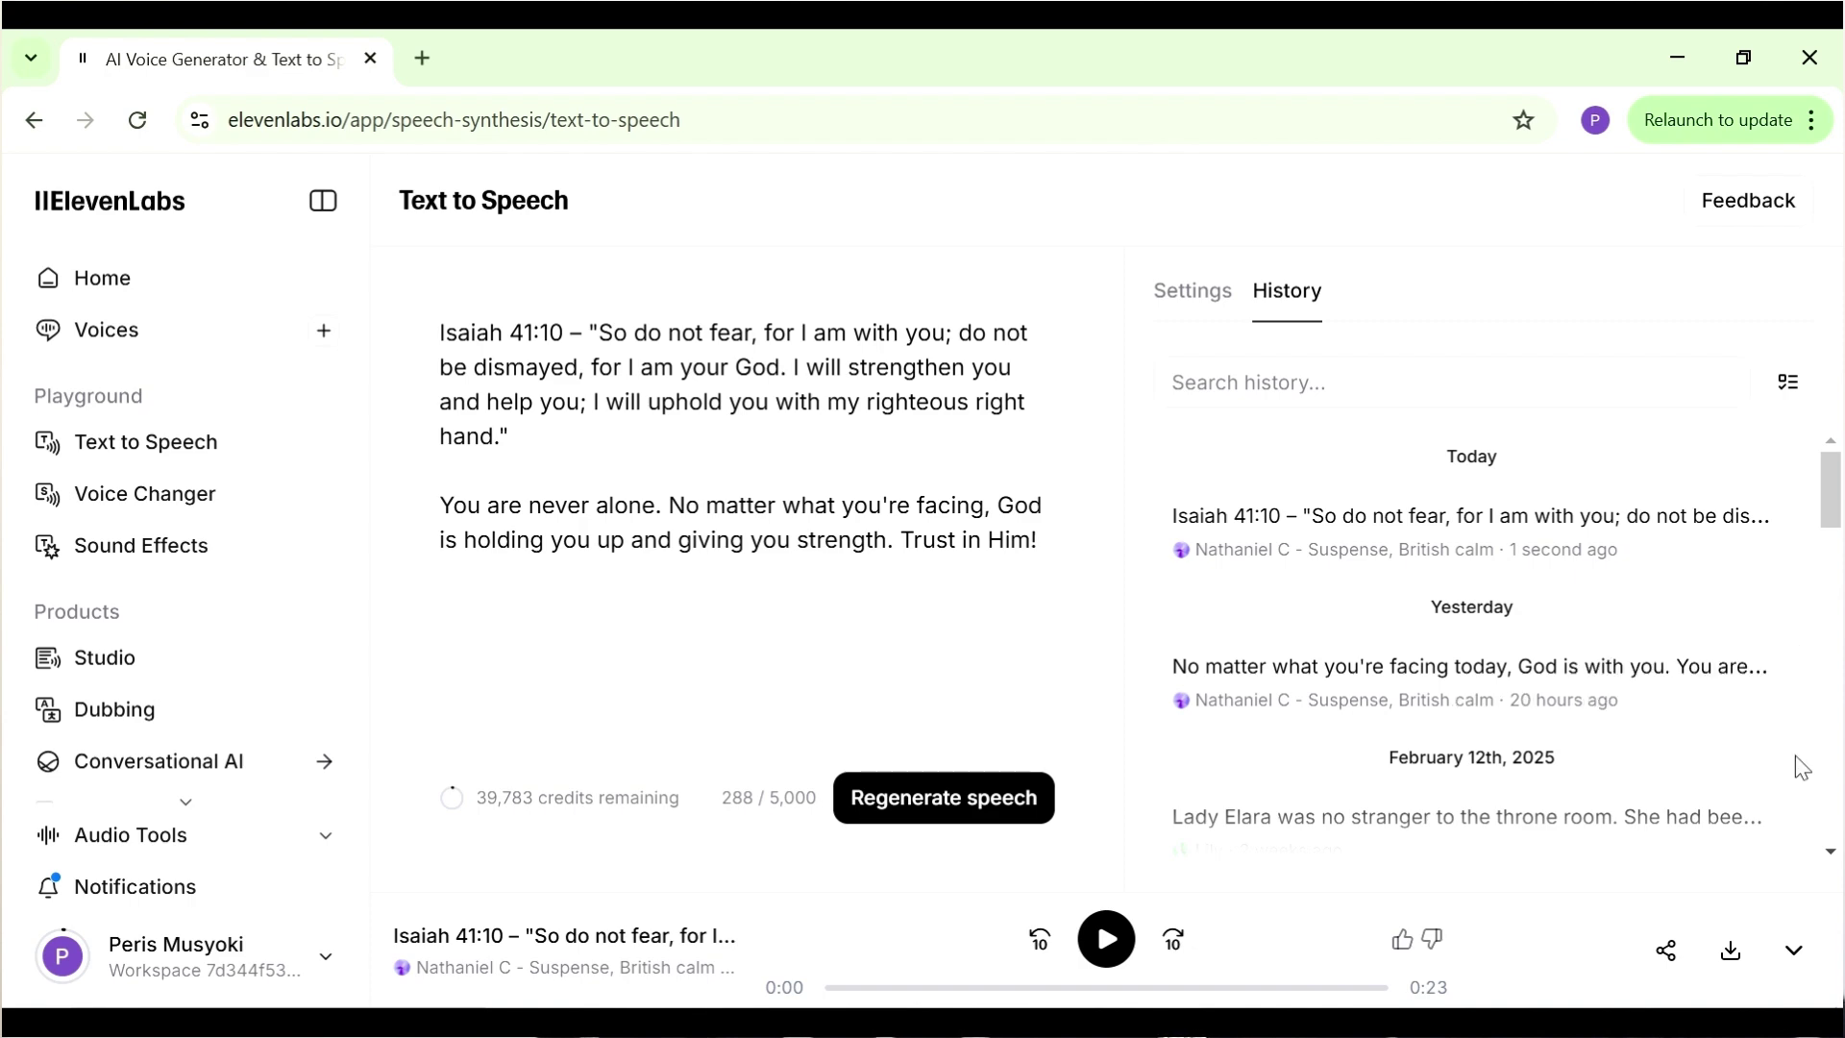
click(1737, 954)
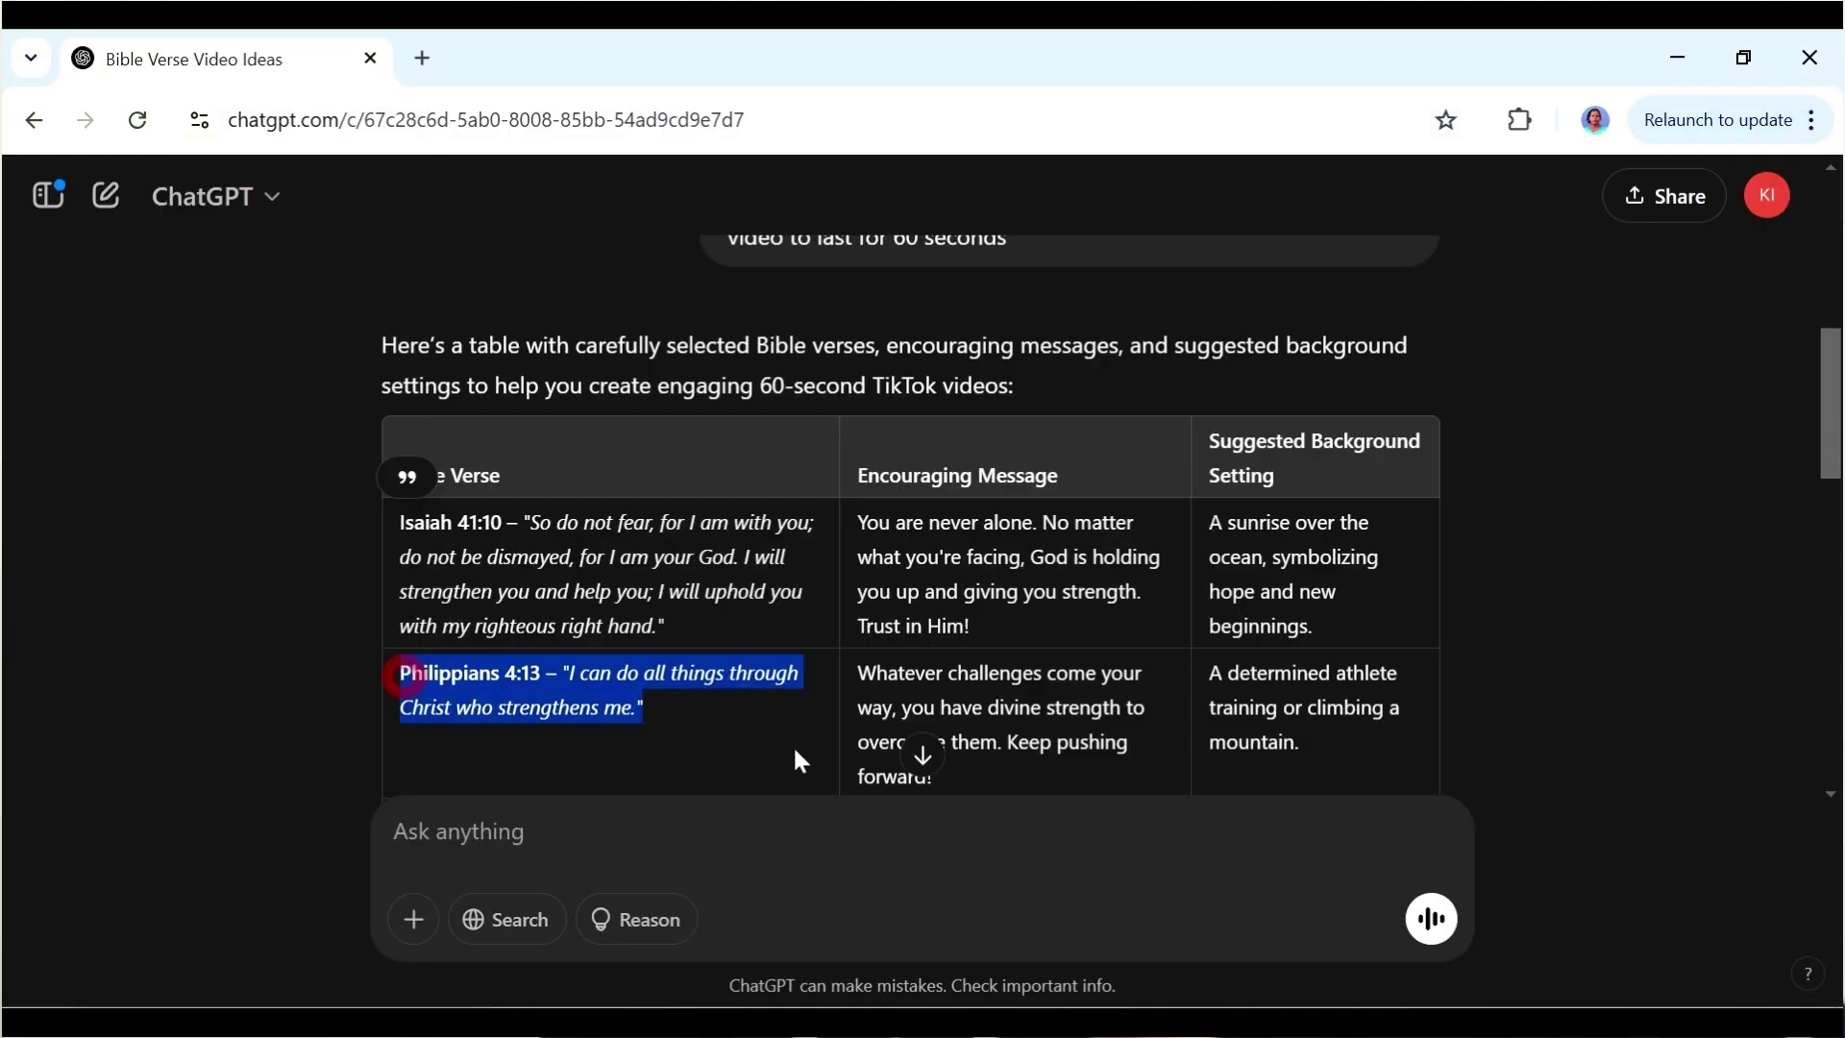
- Copy the Philippians 4:13 verse together with its encouraging message from the ChatGPT table
scroll(923, 766, down, 3)
drag(792, 745, 961, 611)
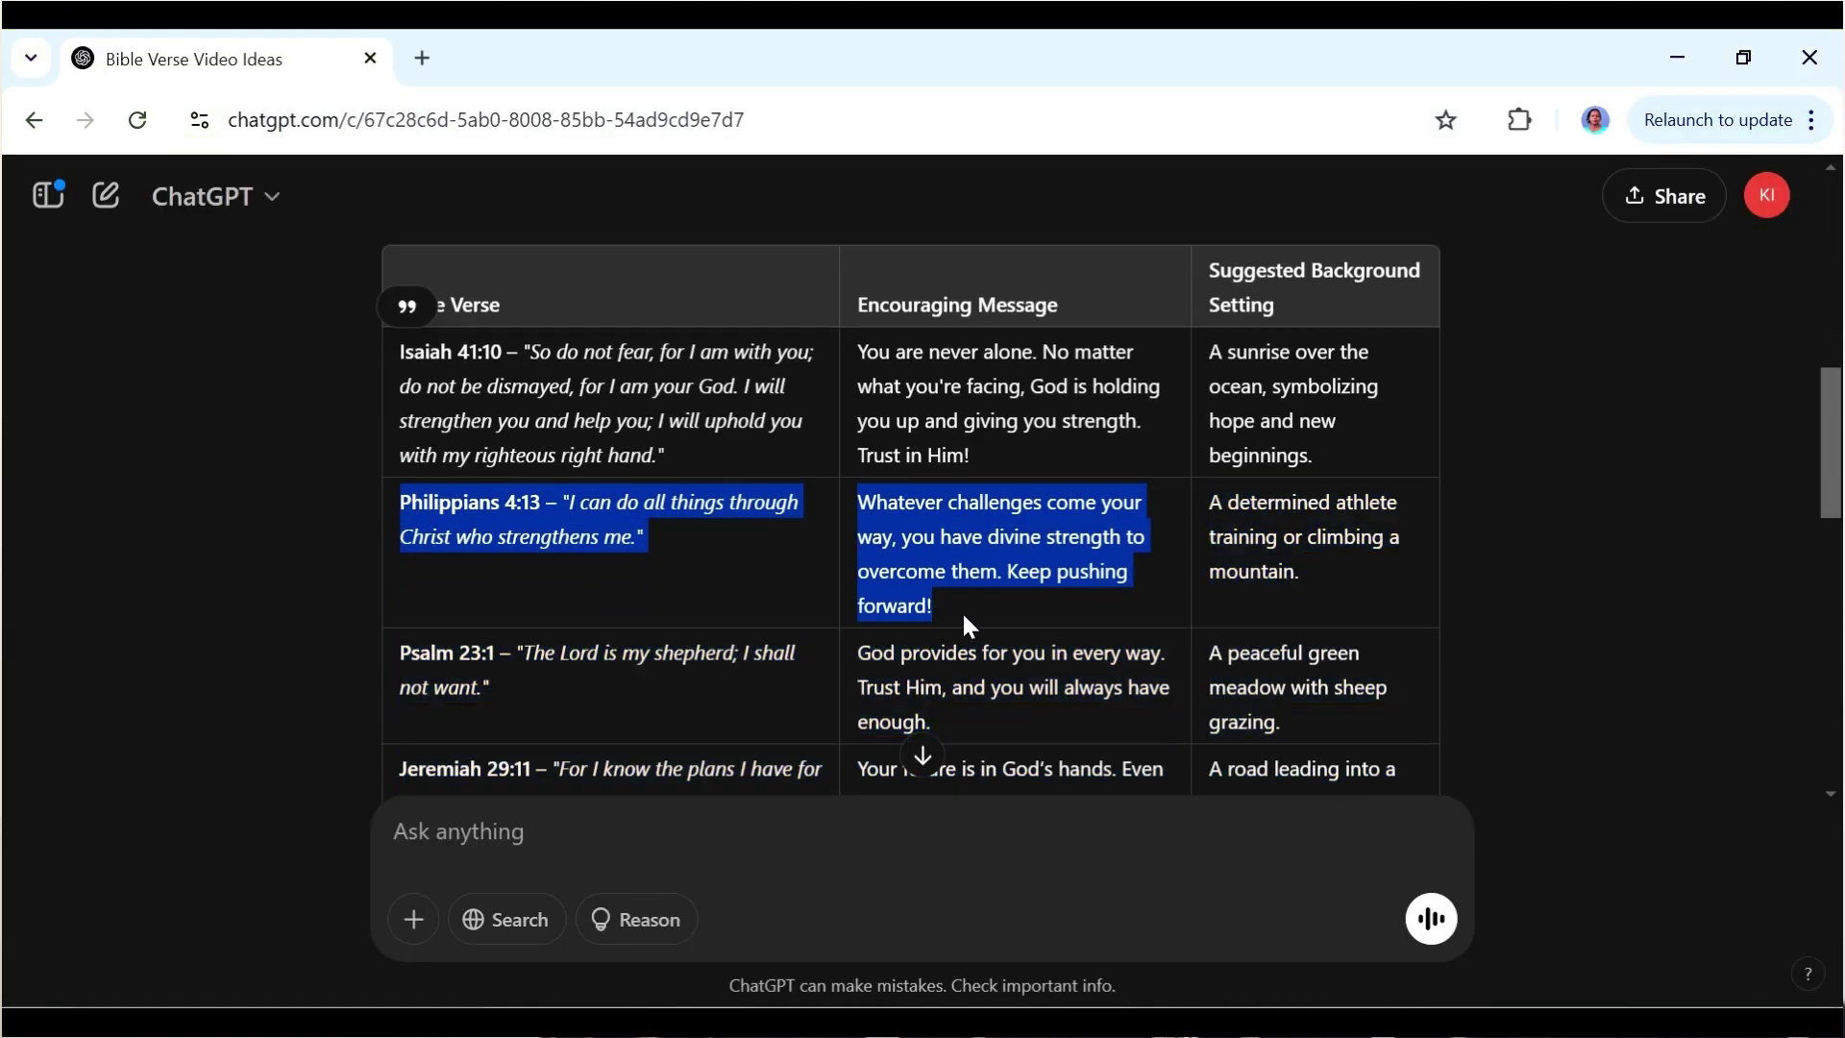
right_click(931, 561)
click(987, 604)
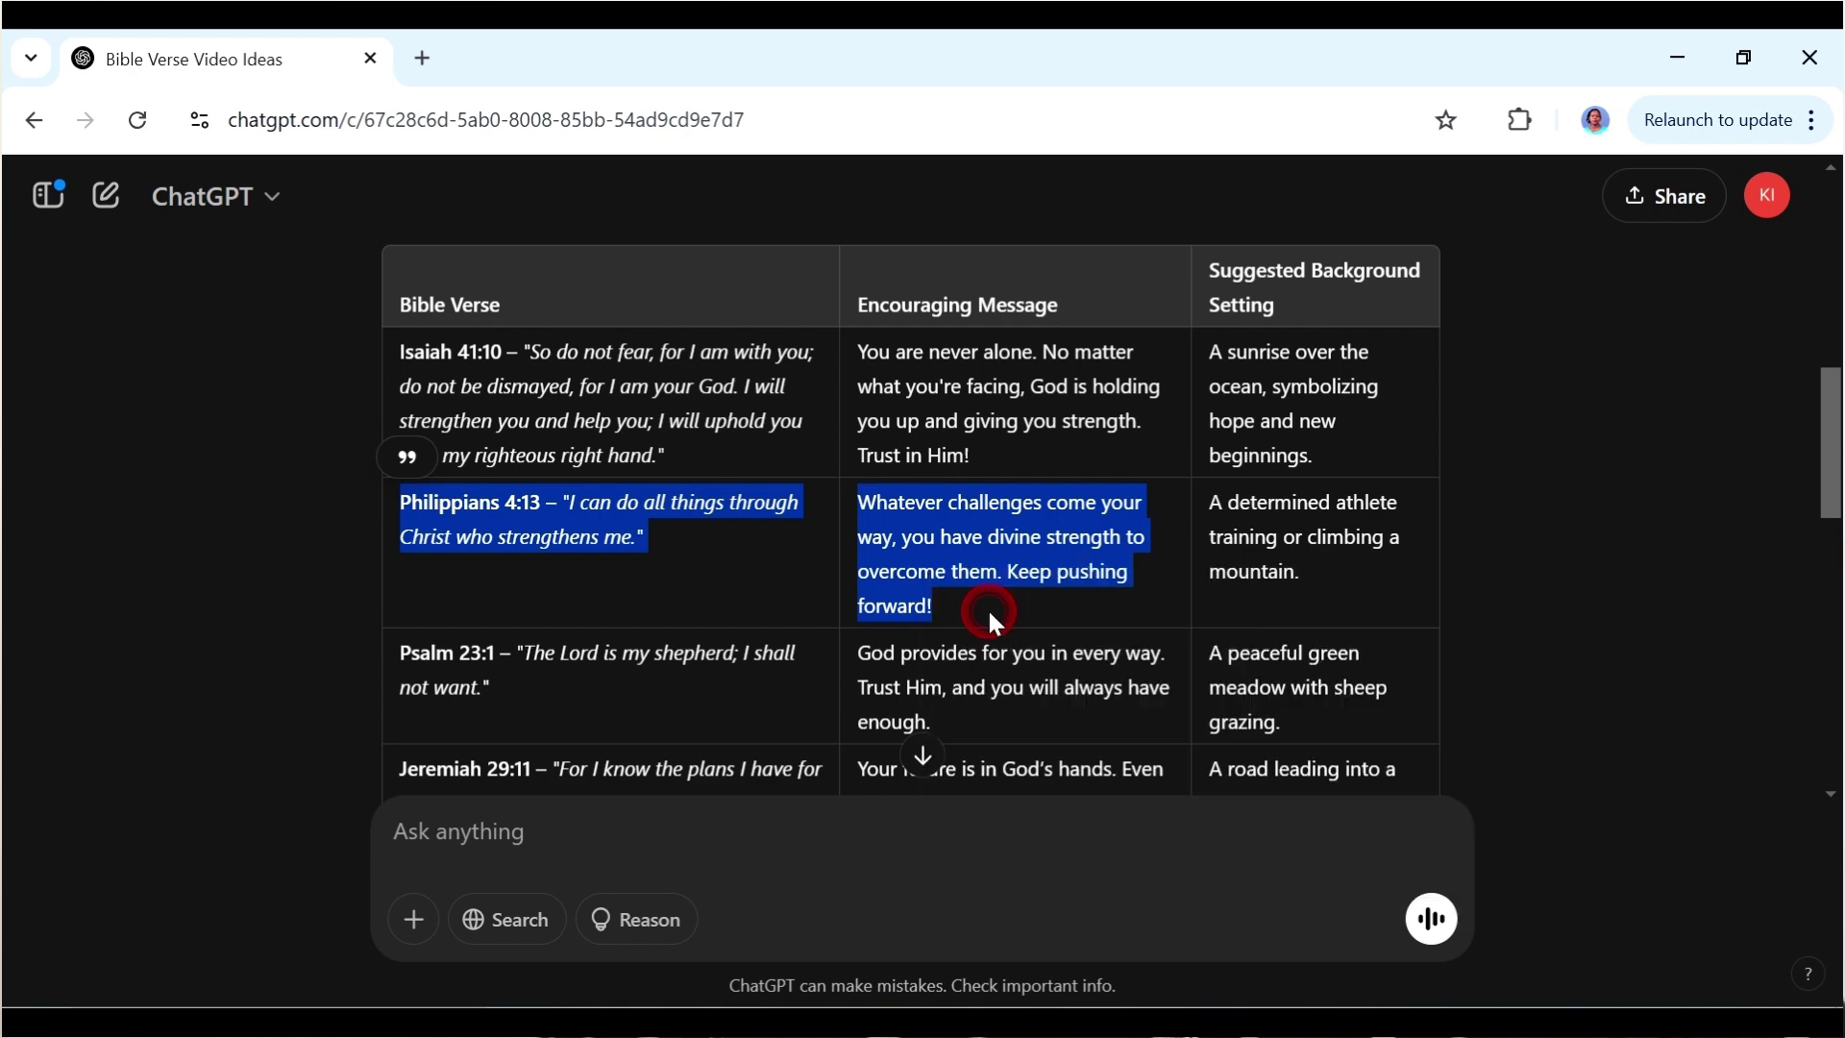
- Replace the ElevenLabs script with the copied Philippians 4:13 text, generate the speech and download the audio
click(733, 651)
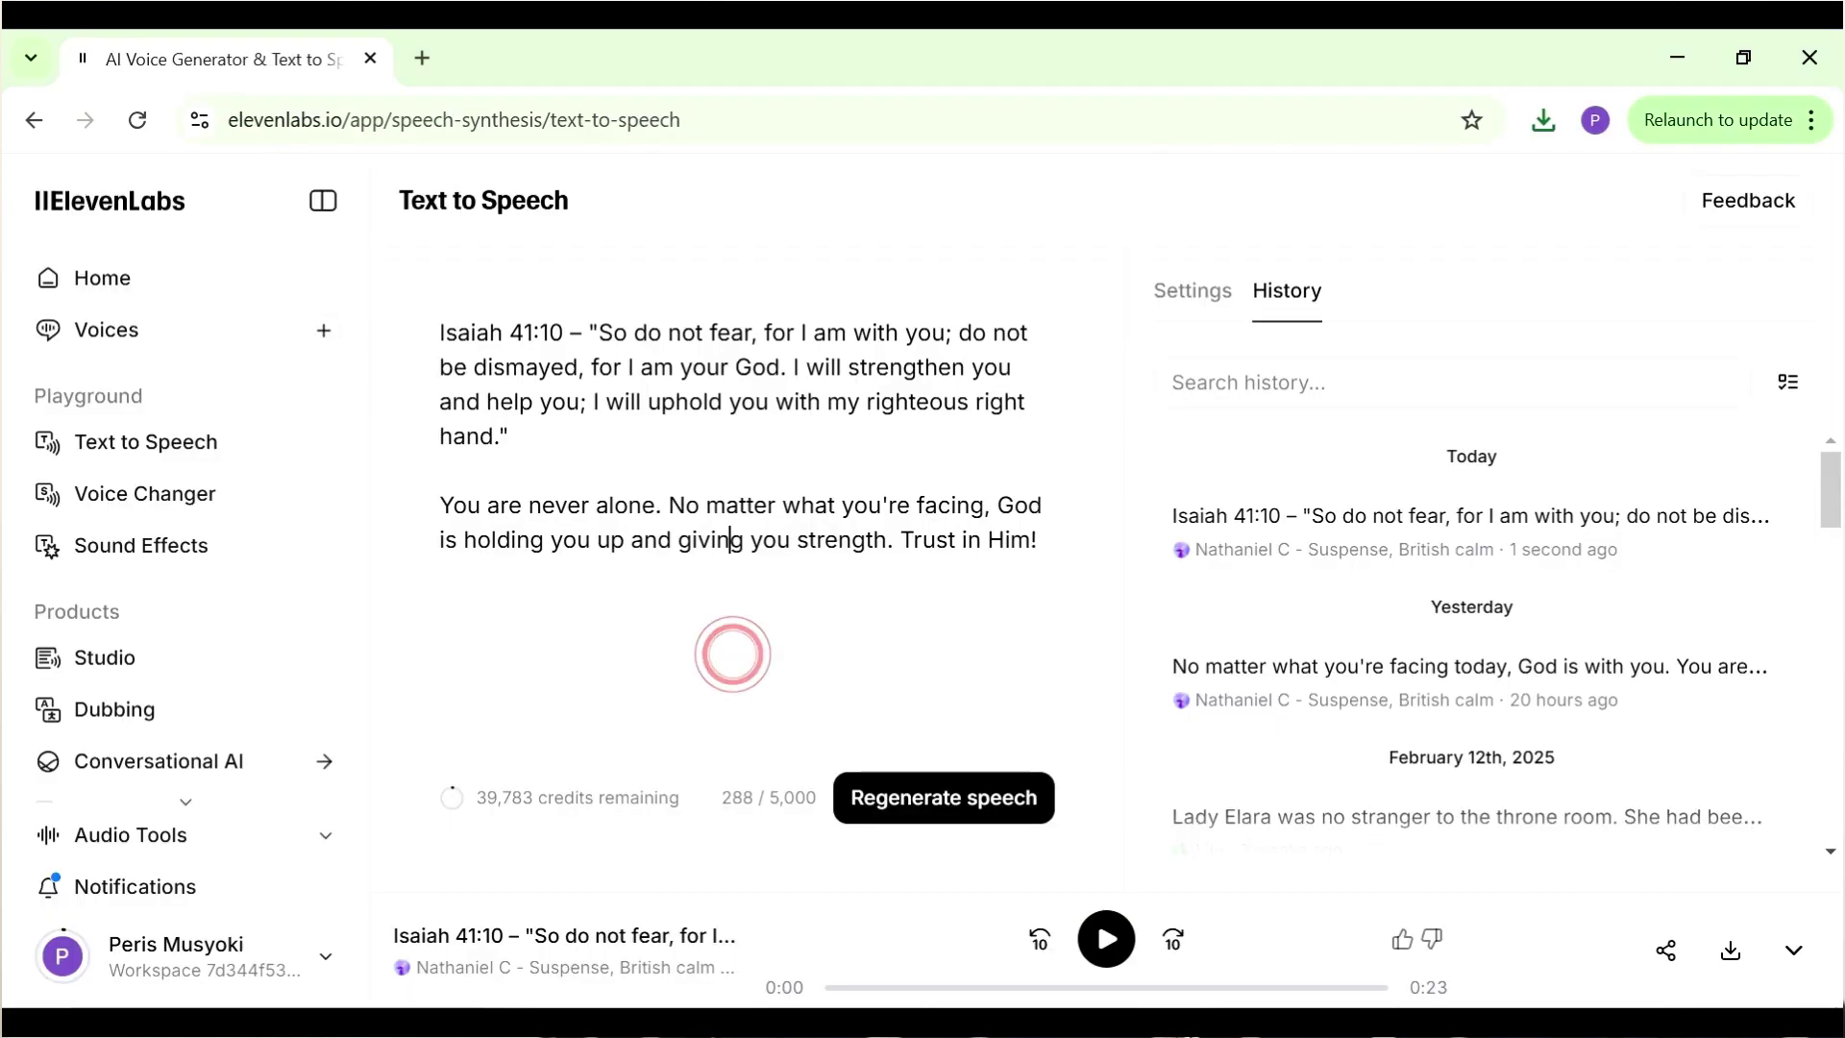
key(ctrl+a)
key(ctrl+v)
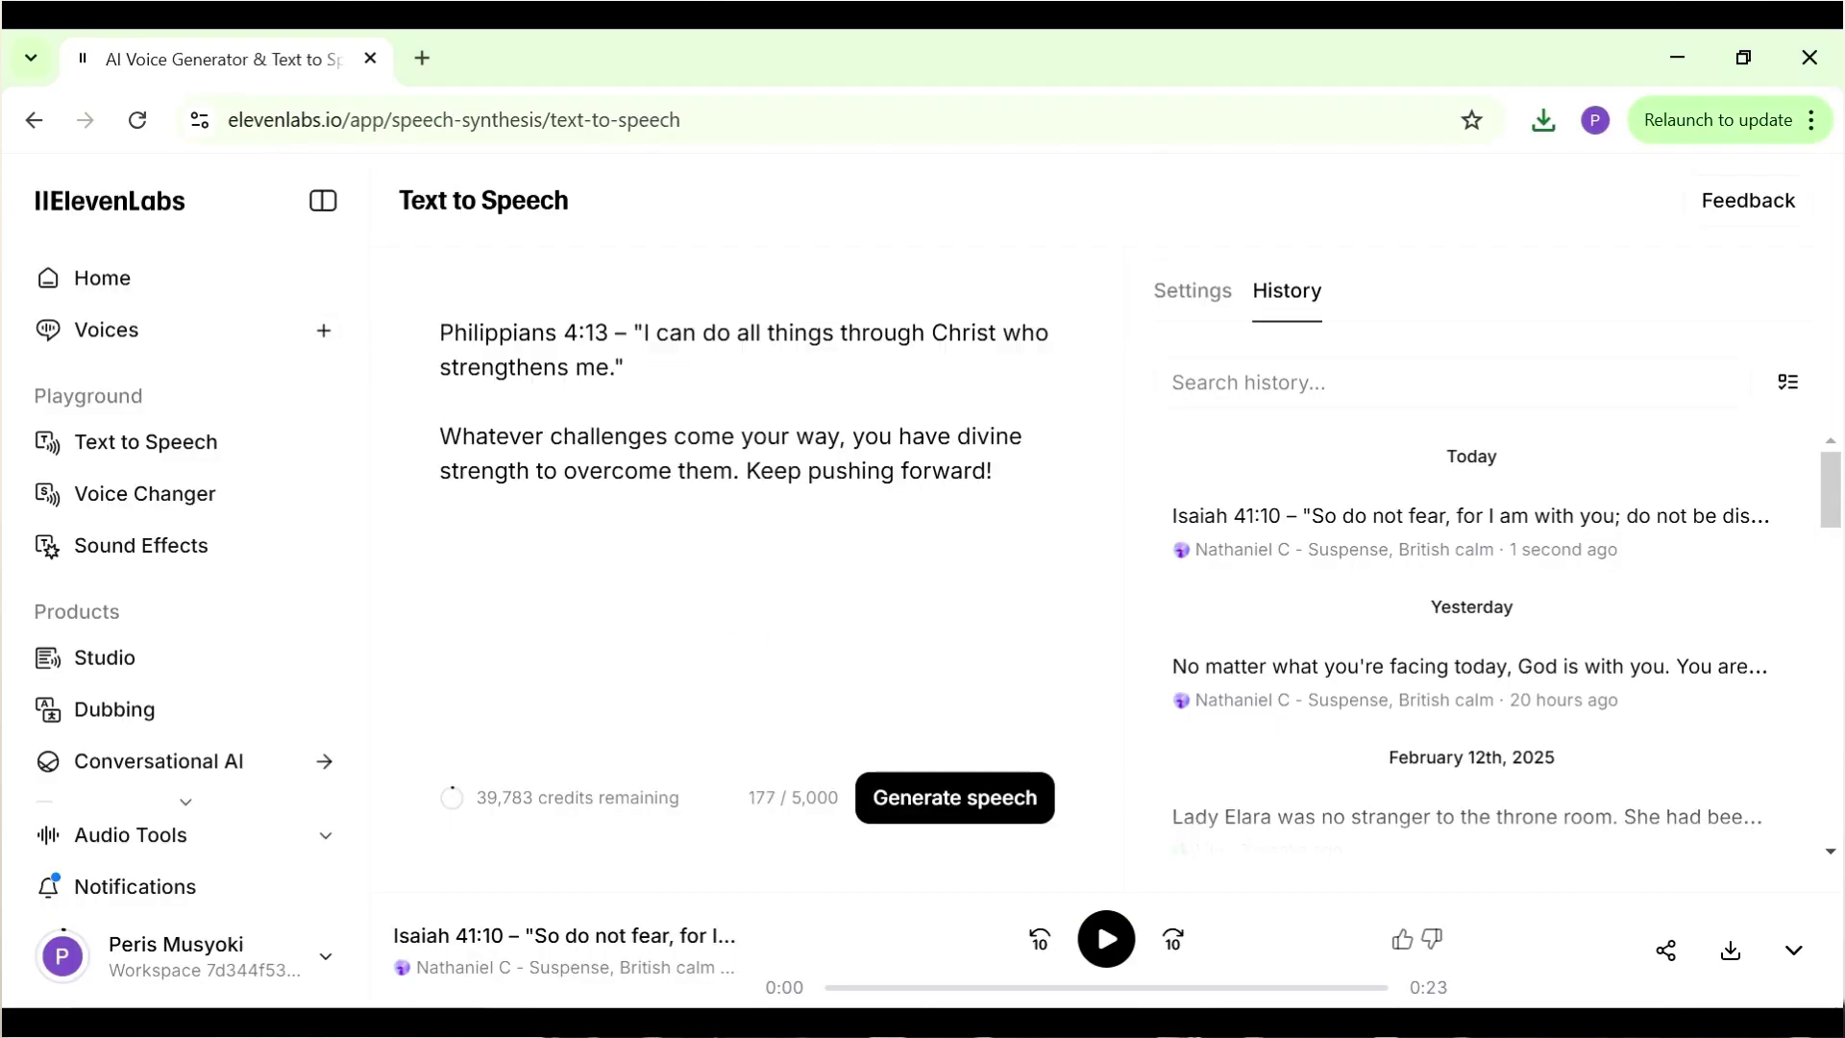
click(973, 828)
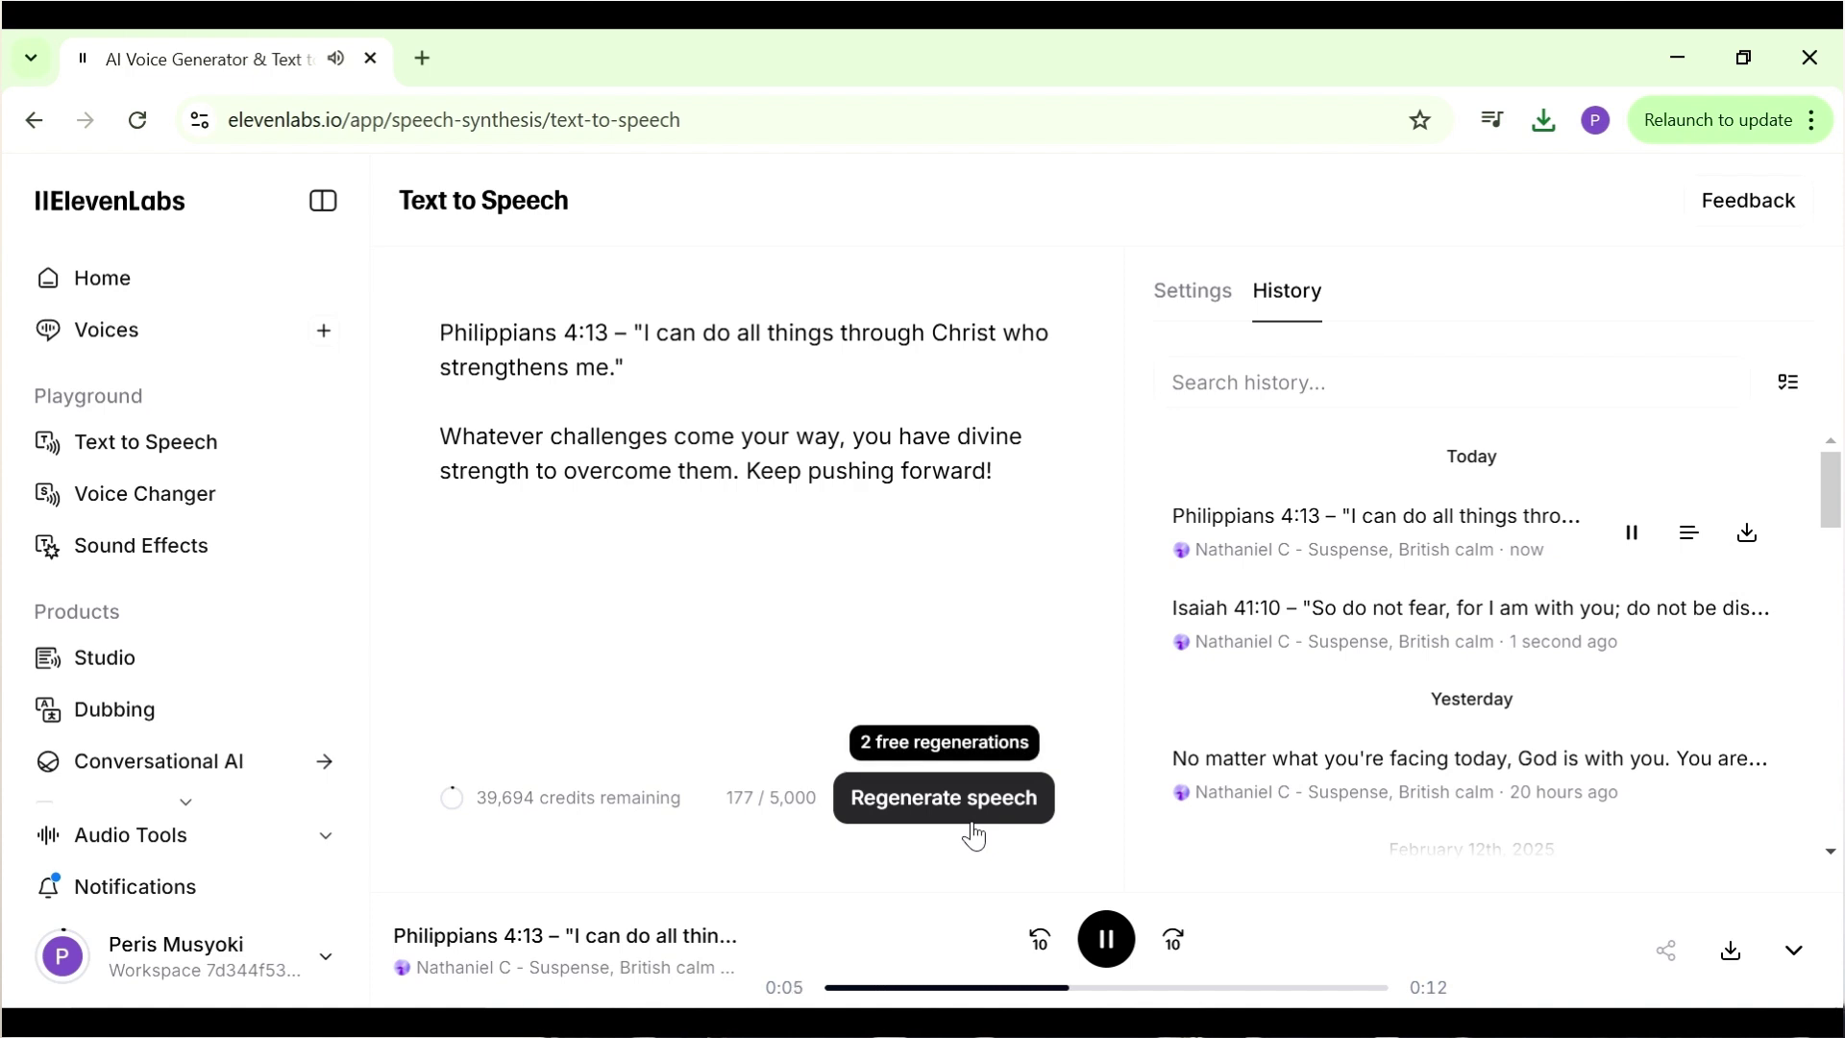
click(1731, 950)
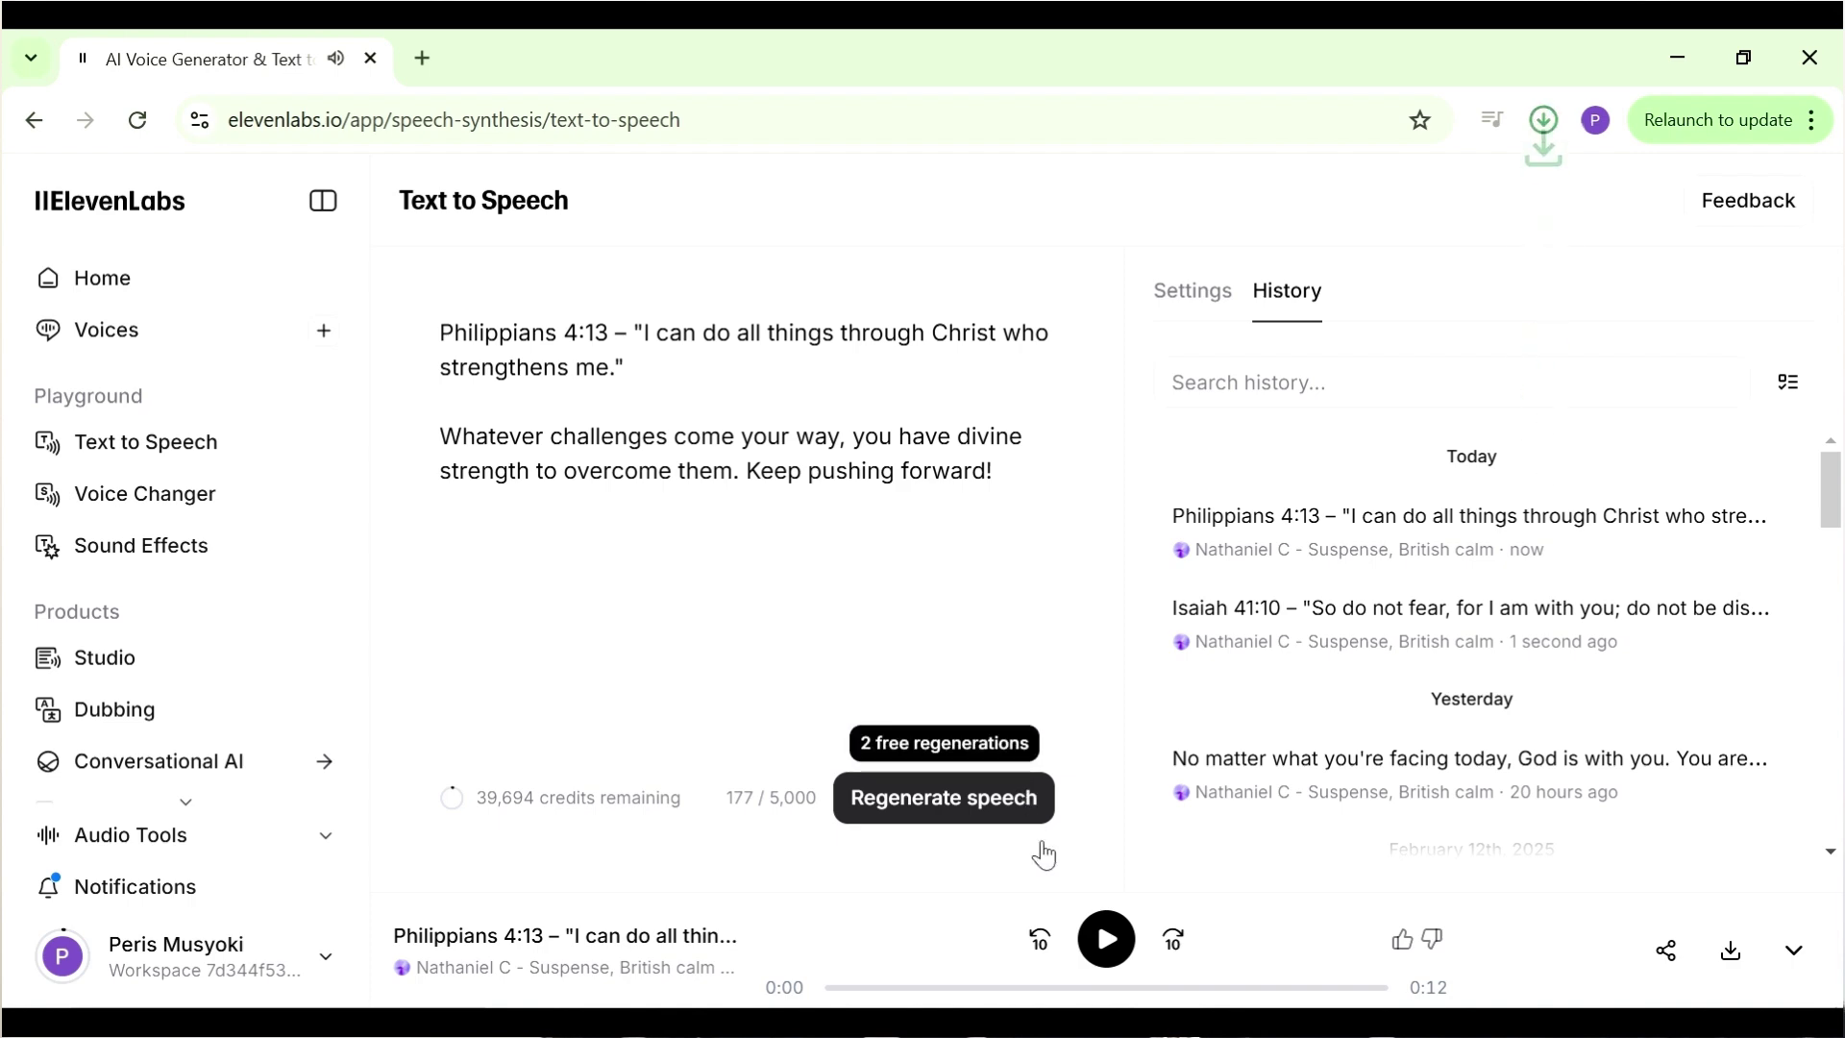
- Return to ChatGPT and copy the Psalm 23:1 verse together with its encouraging message from the table
key(alt+Tab)
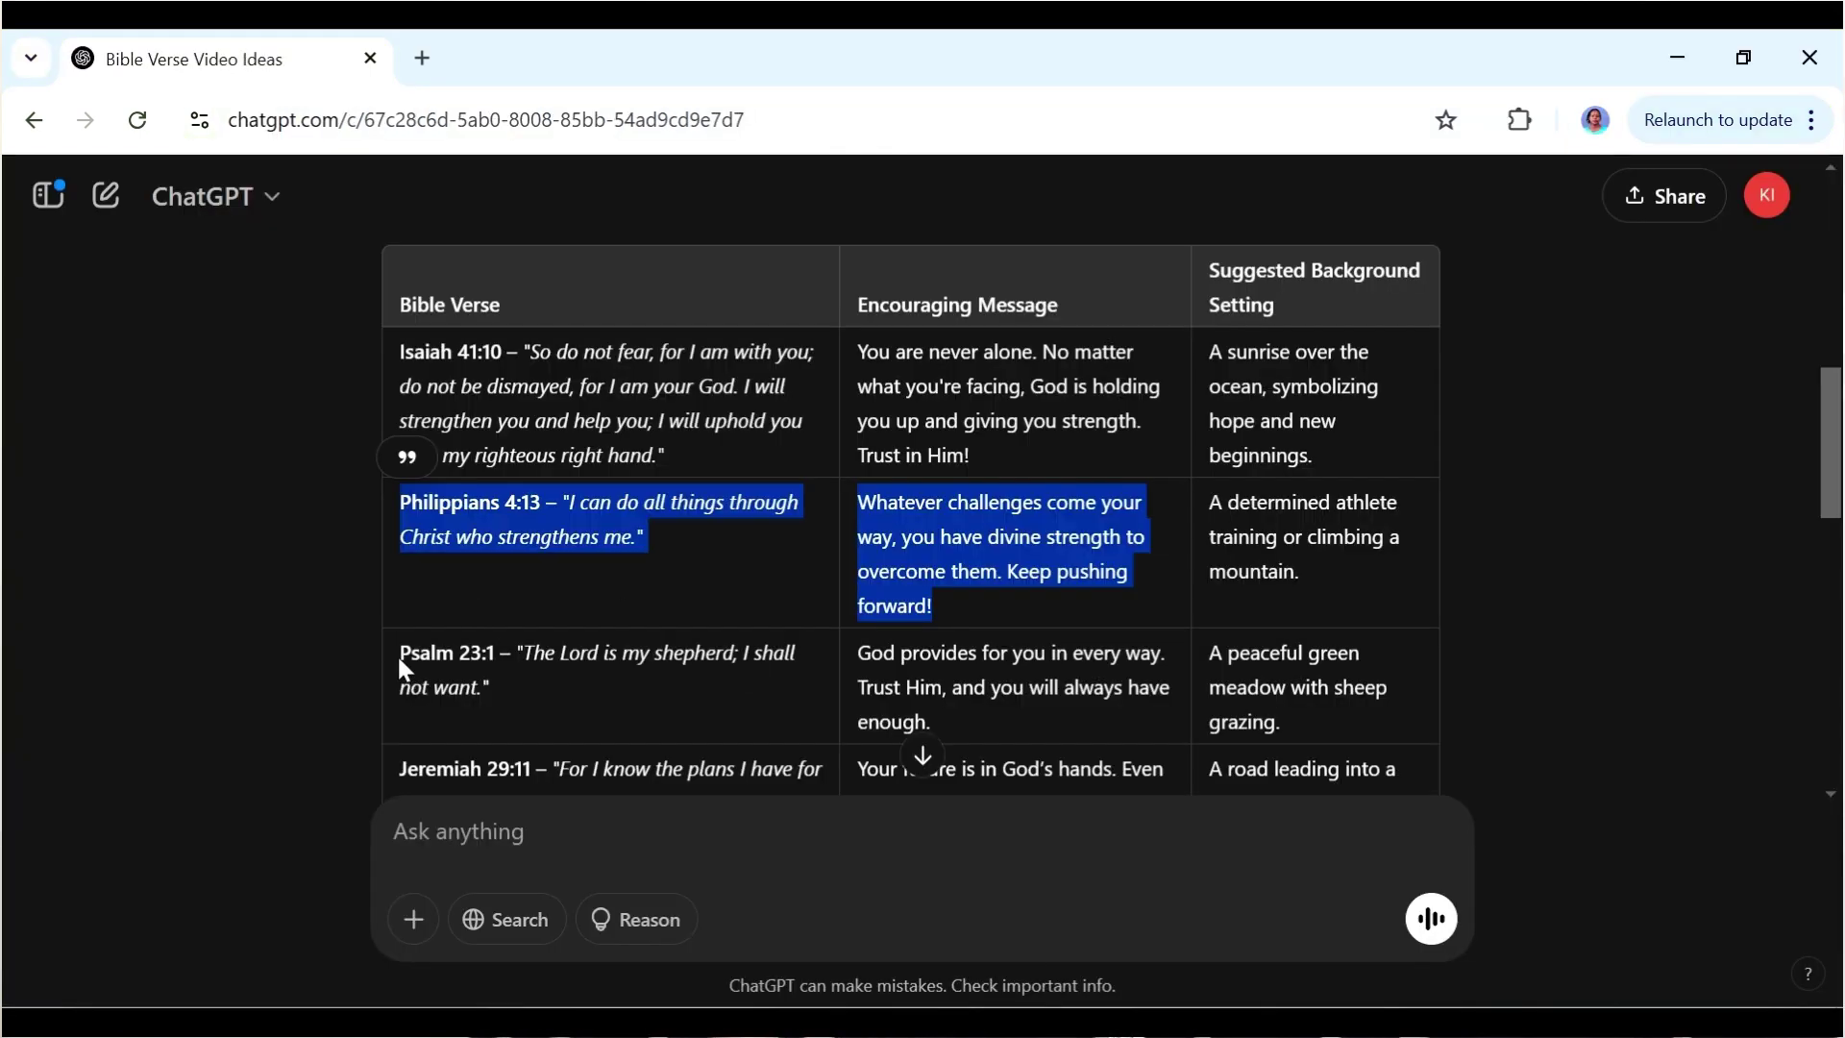
drag(402, 668, 1077, 747)
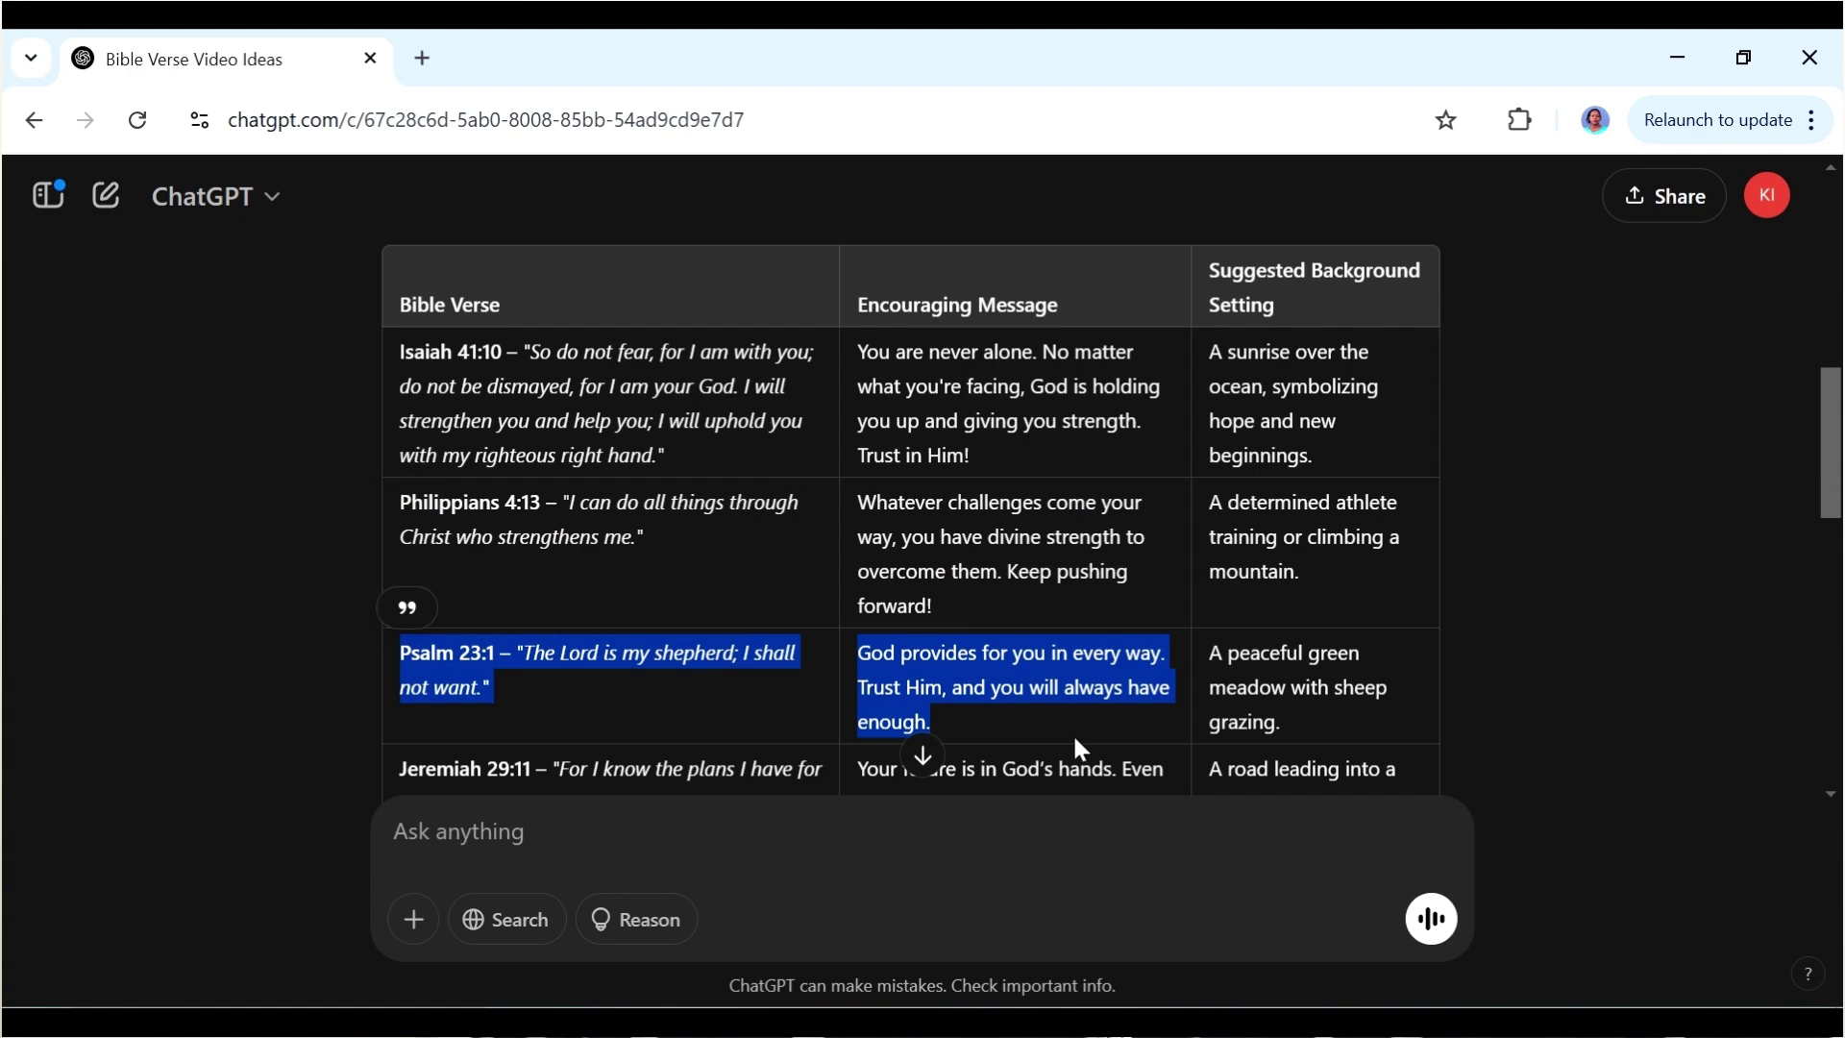
right_click(978, 684)
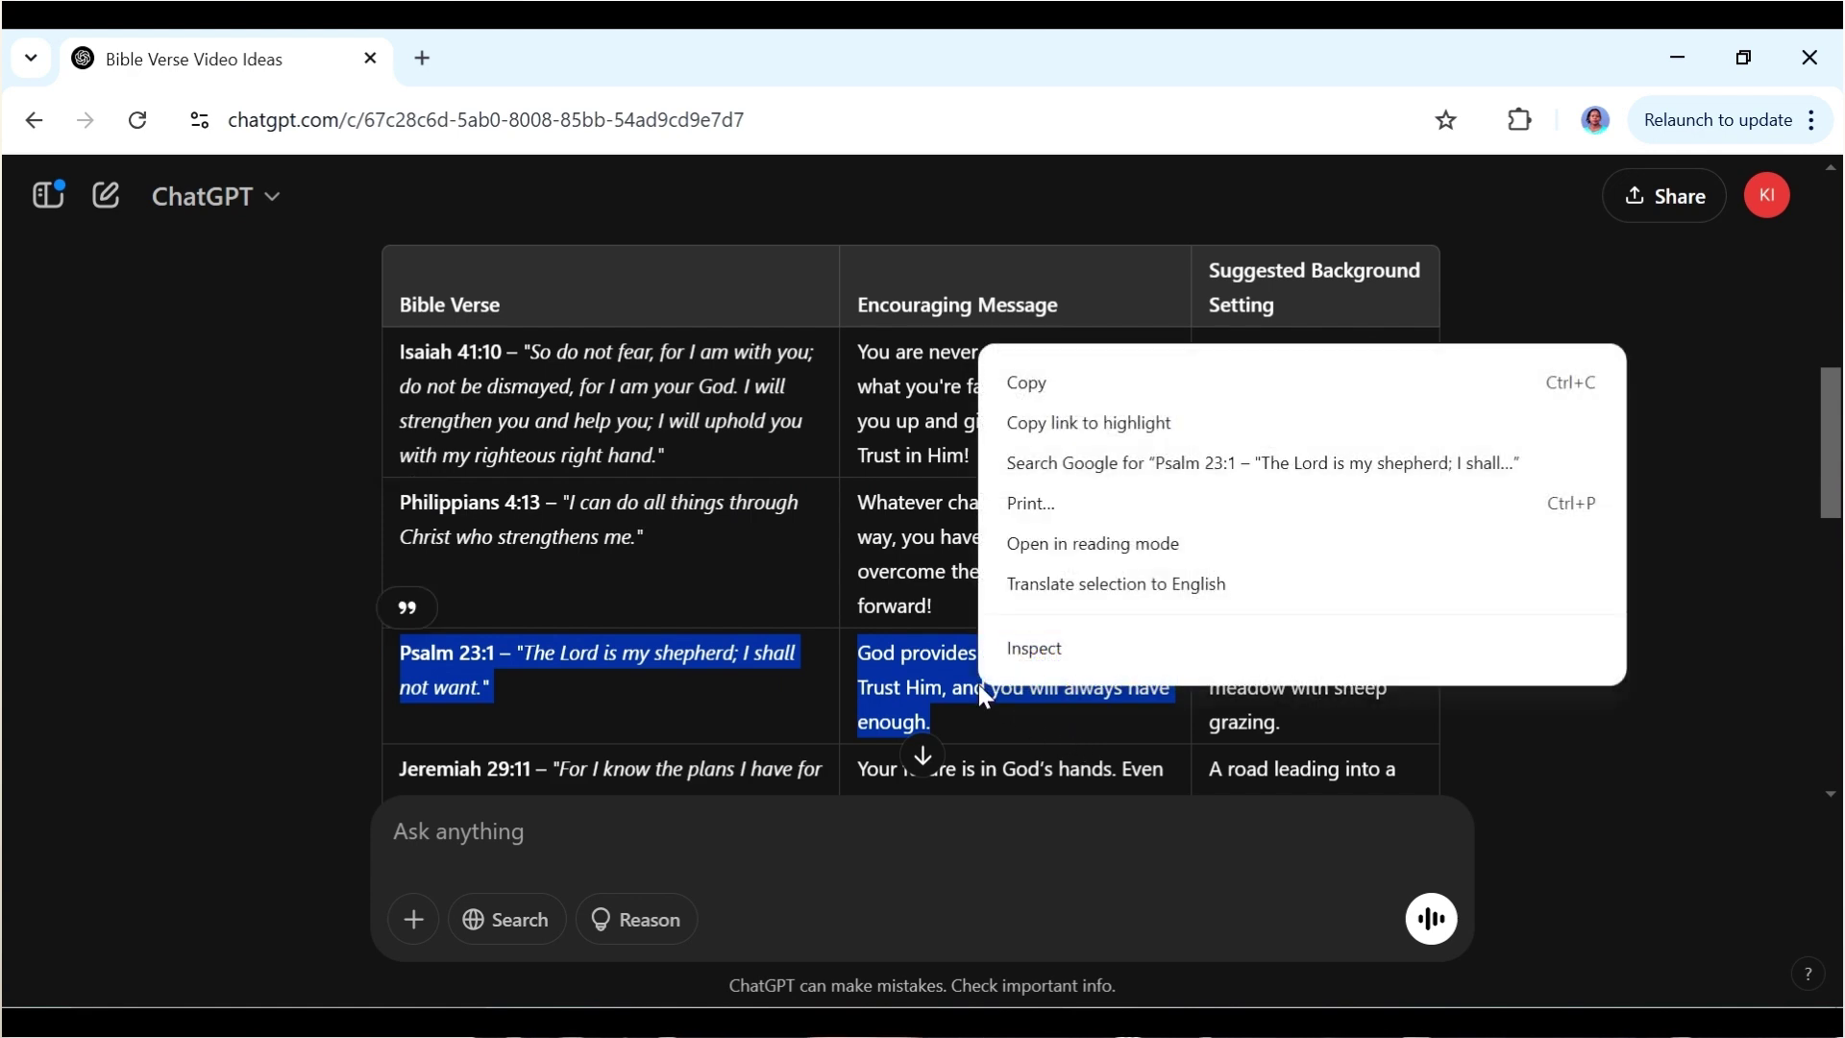
click(1031, 379)
- Search the YouTube Studio audio library for "soothing" and play the track Morning
key(alt+Tab)
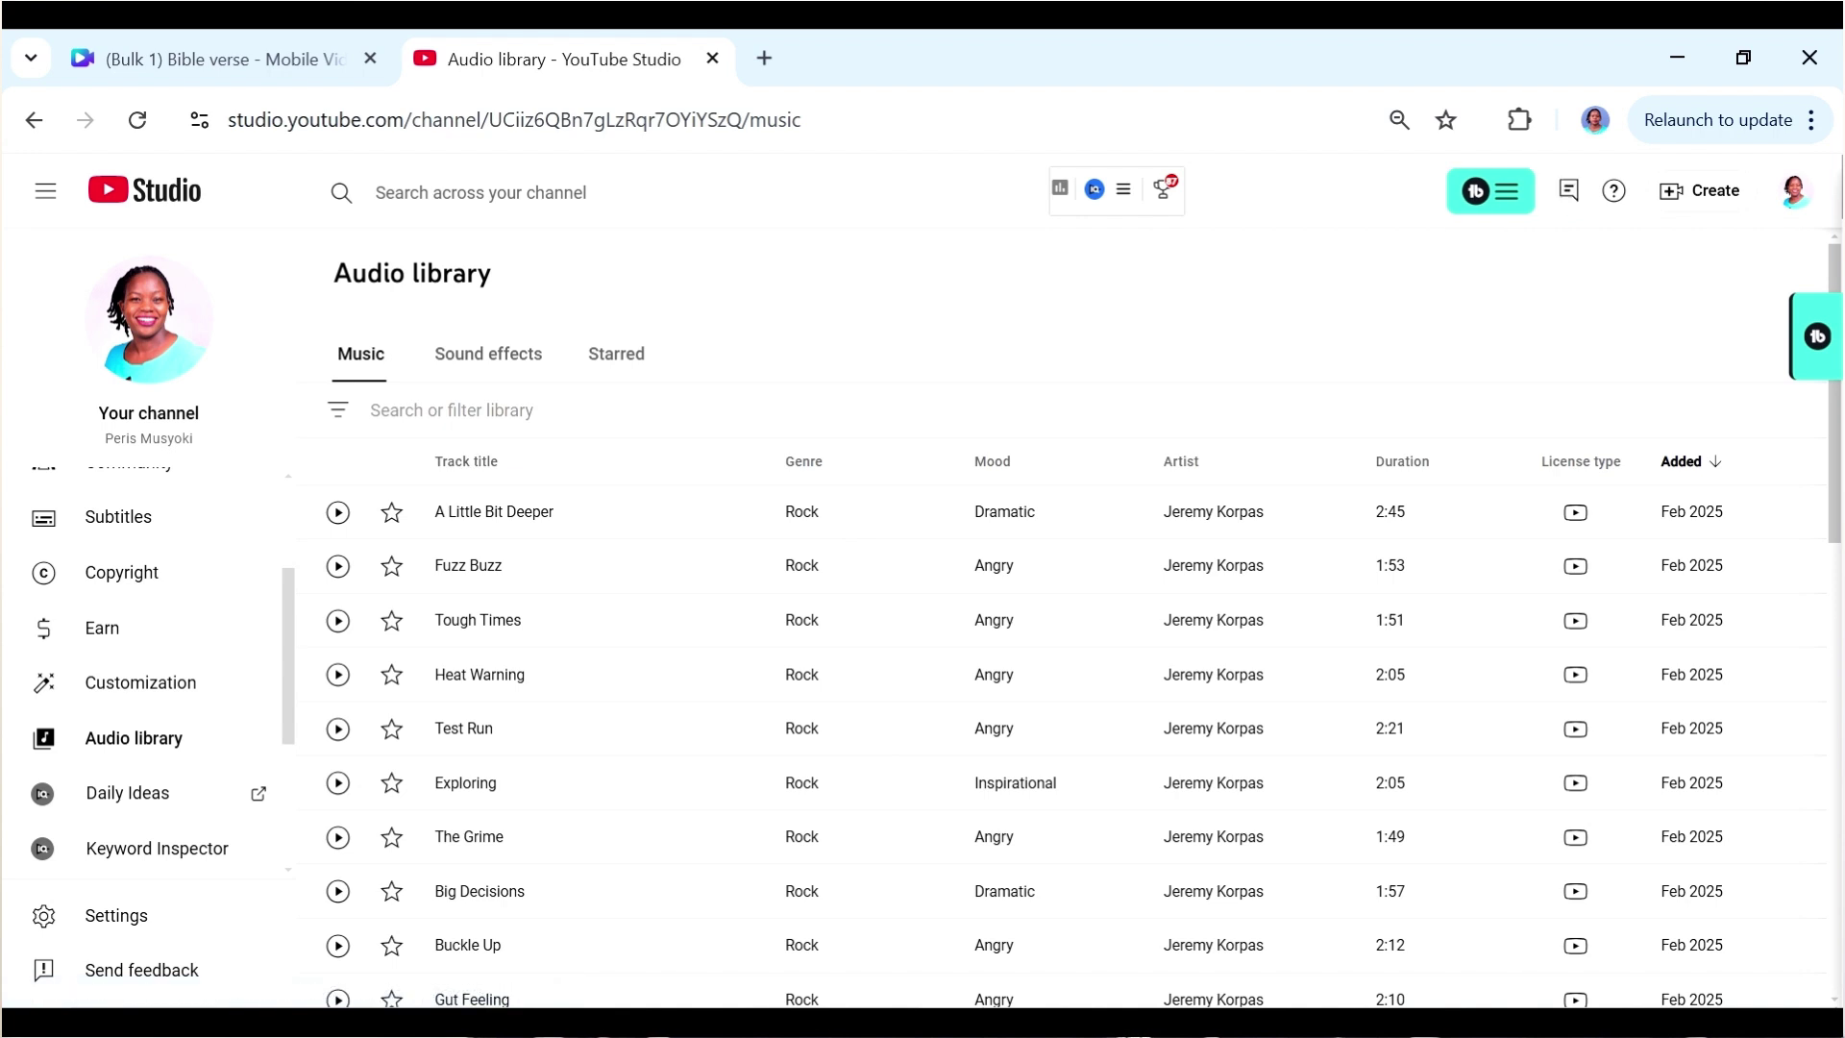
click(520, 406)
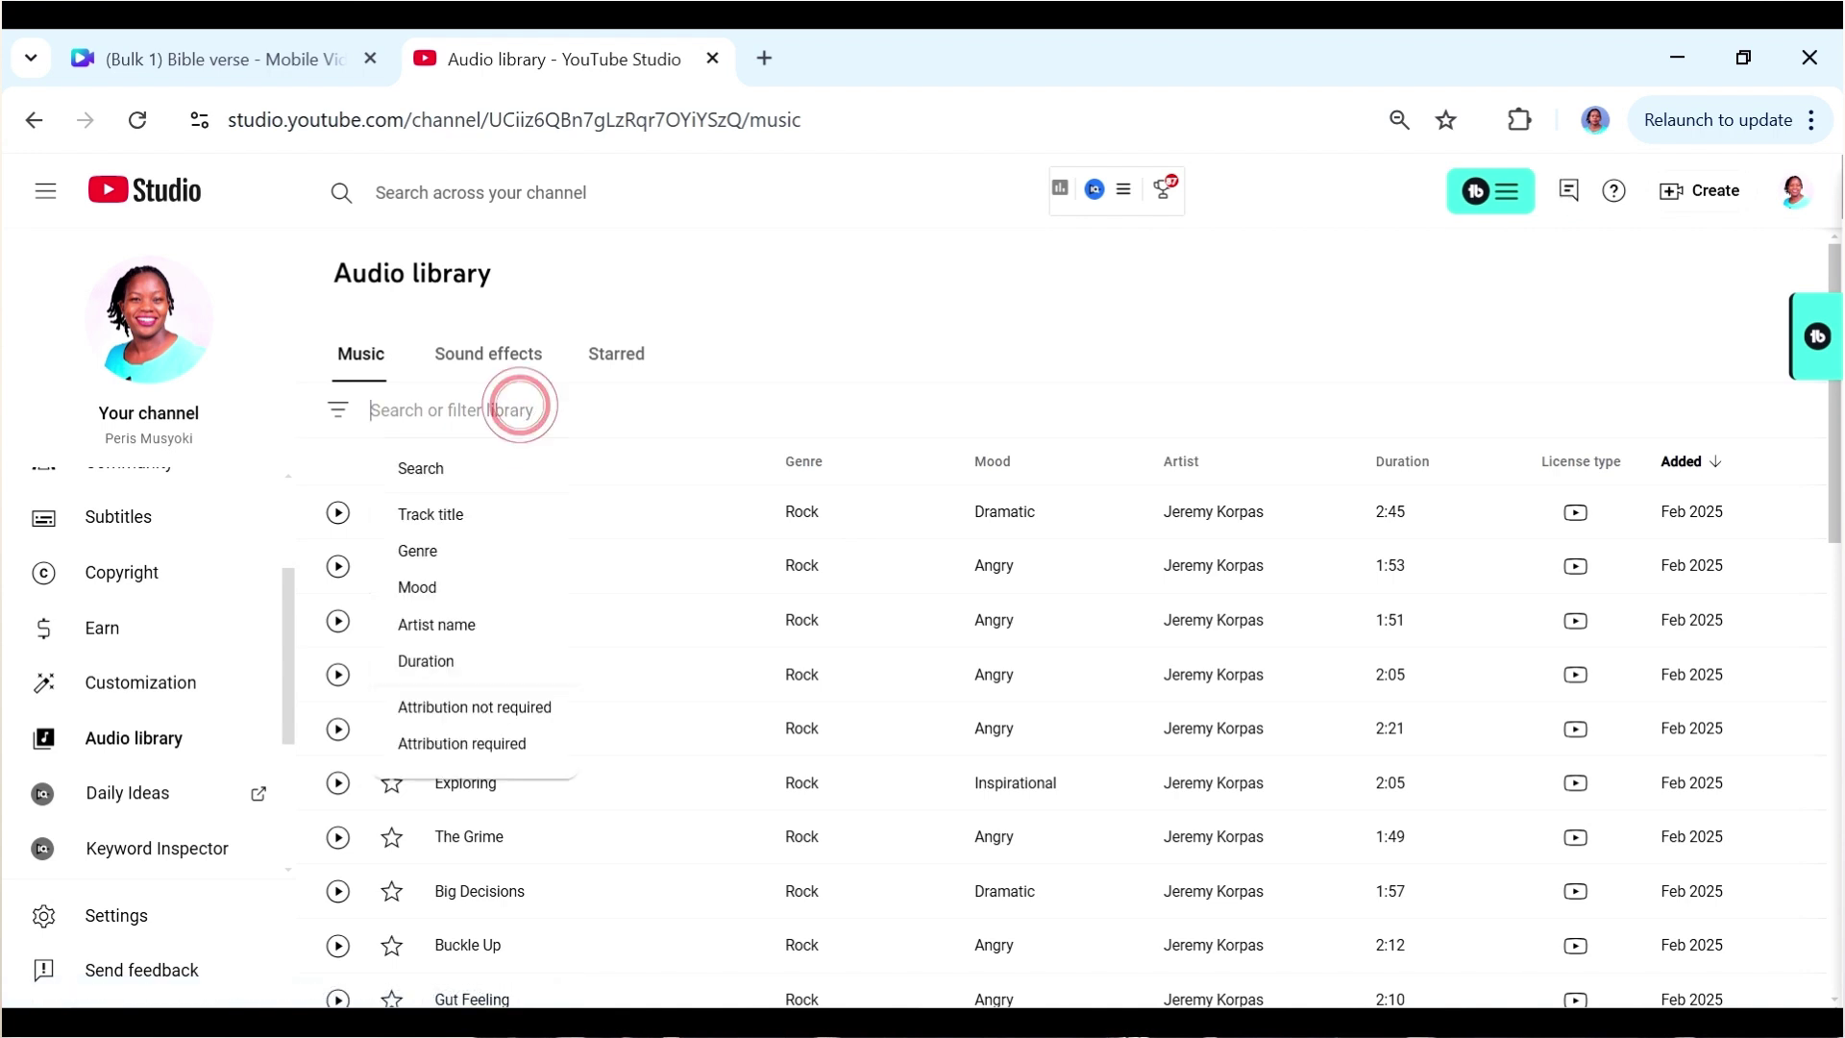
text(soothing)
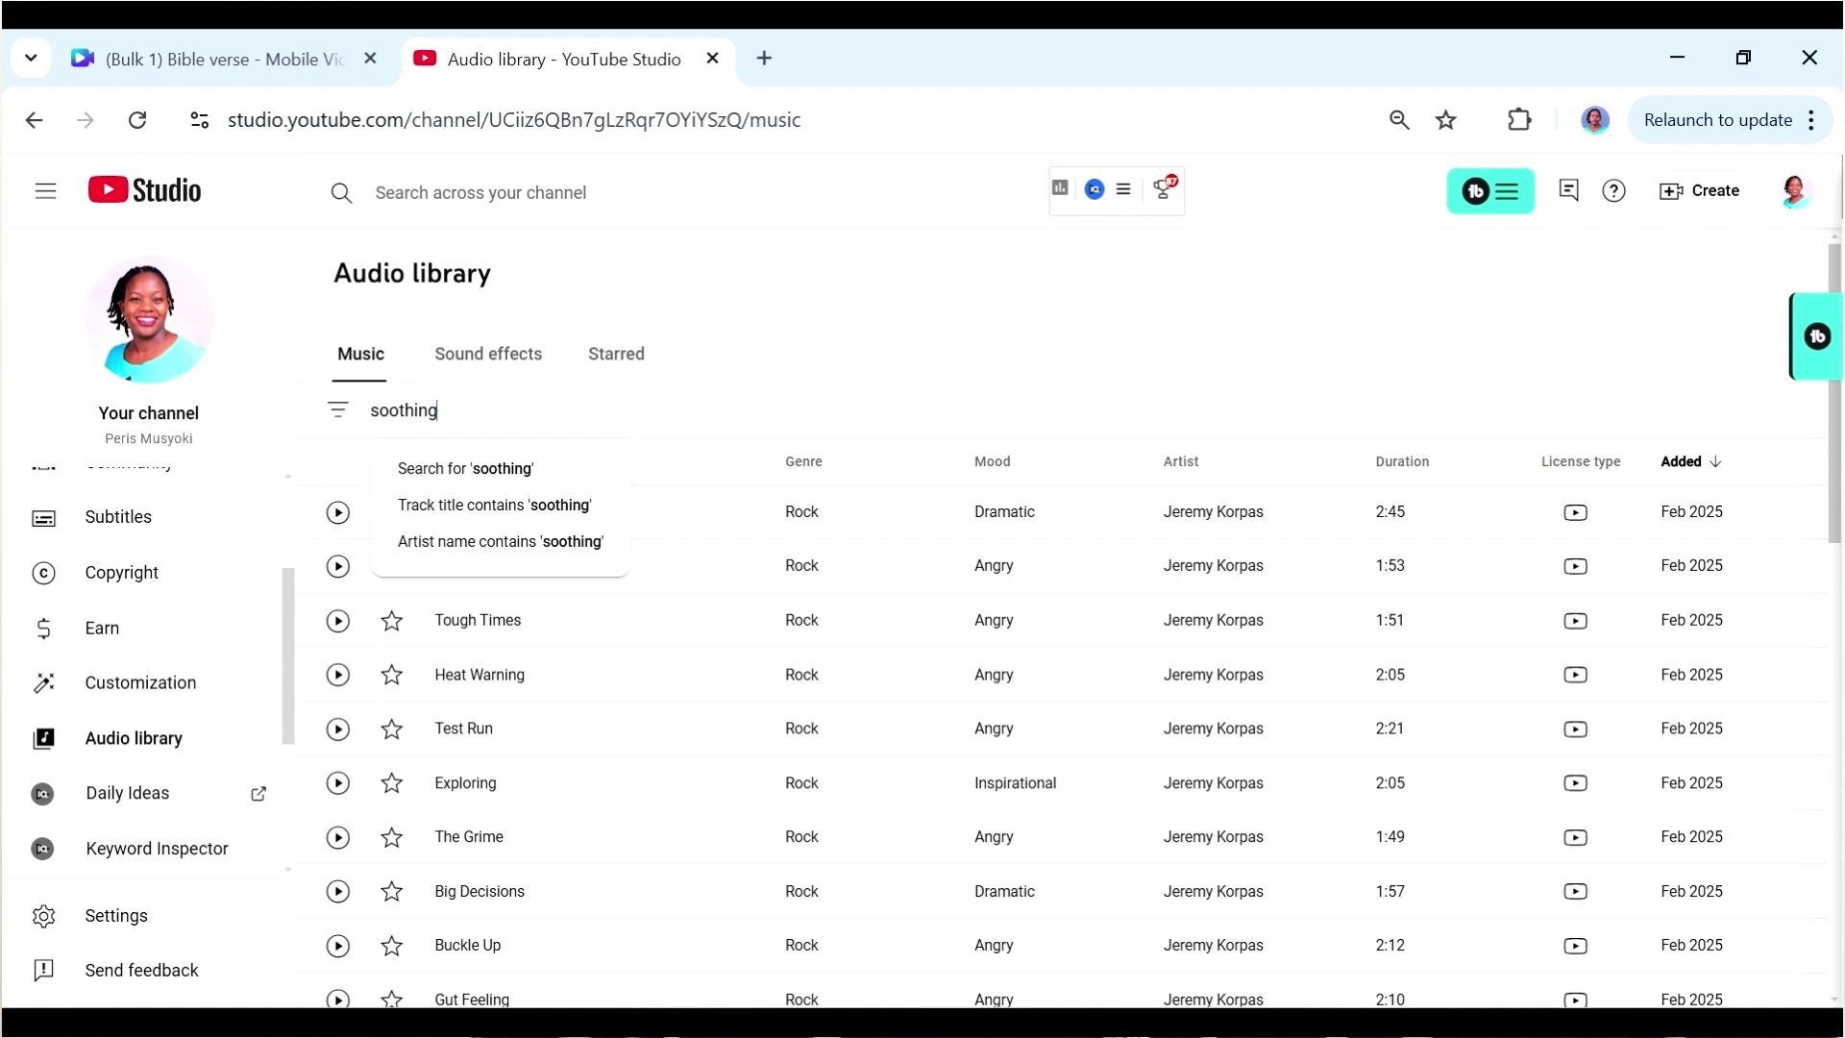
key(Return)
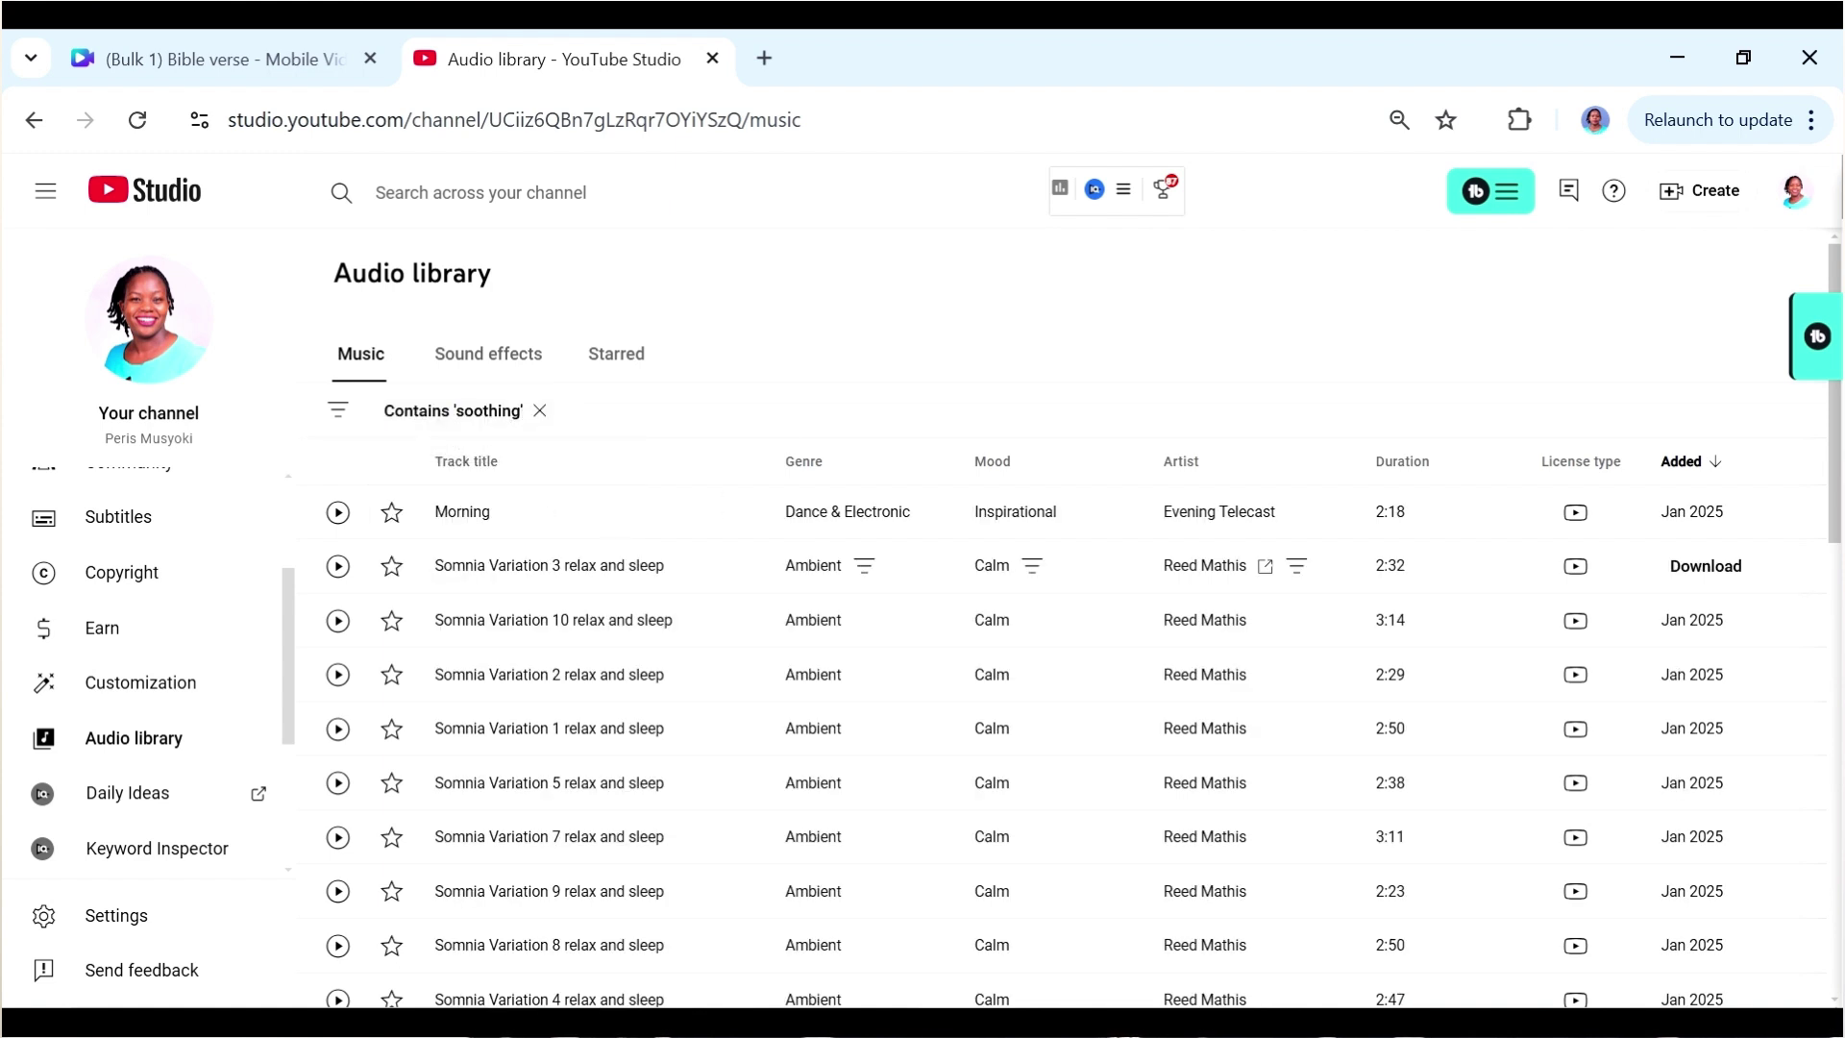
click(336, 514)
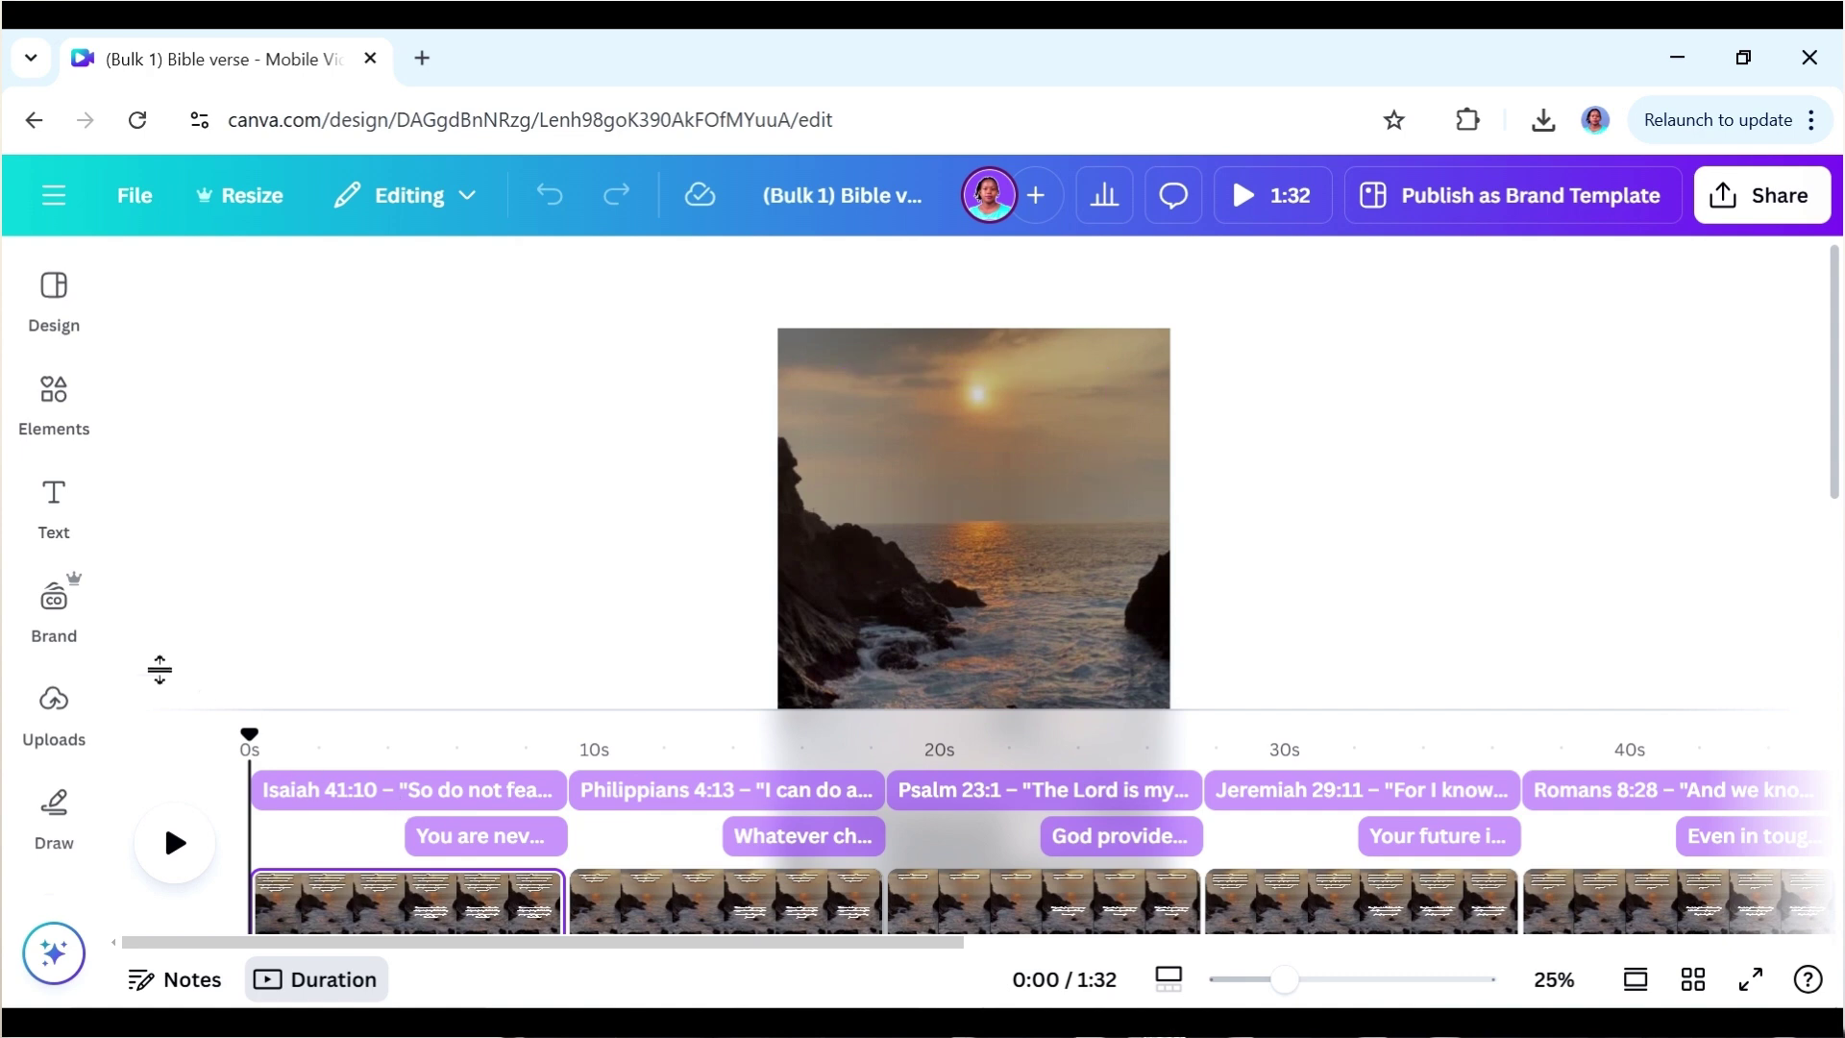
- Open the uploaded audio files in Canva and preview Hypnosis - Godmode.mp3
click(53, 702)
drag(612, 577, 618, 622)
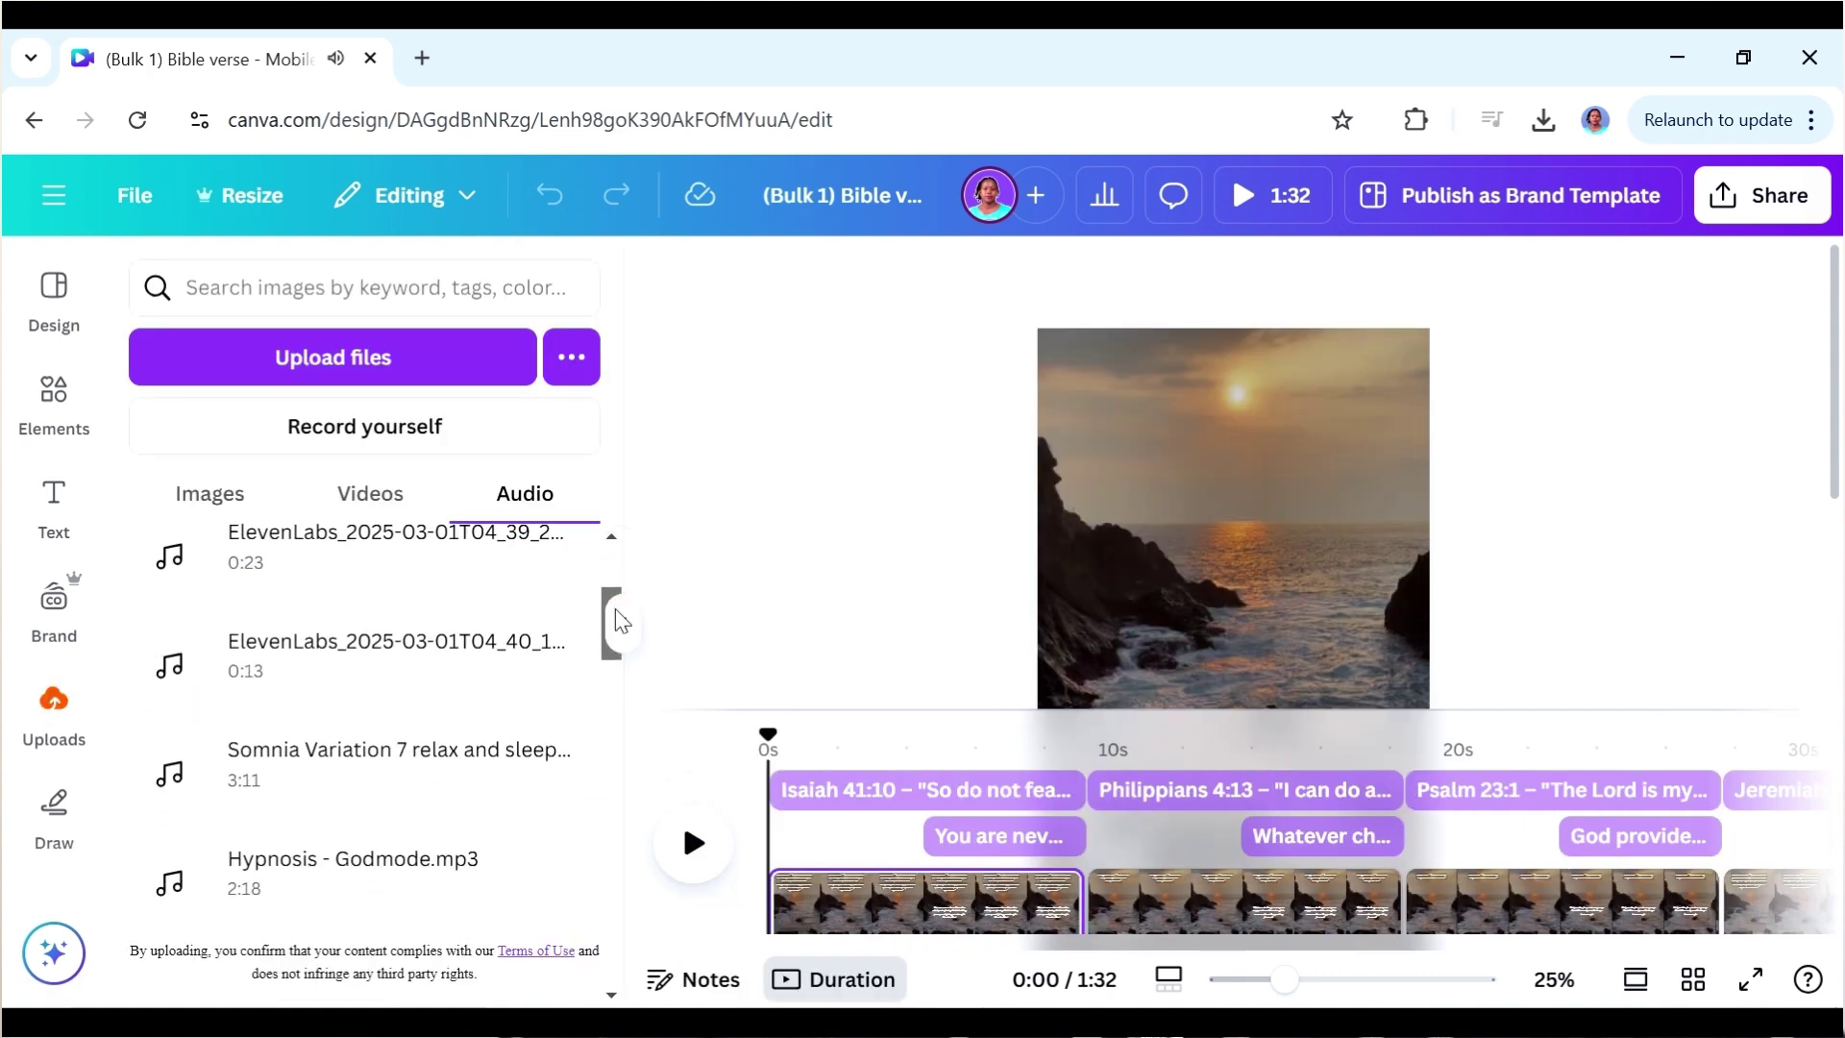
scroll(618, 625, down, 3)
scroll(618, 638, up, 1)
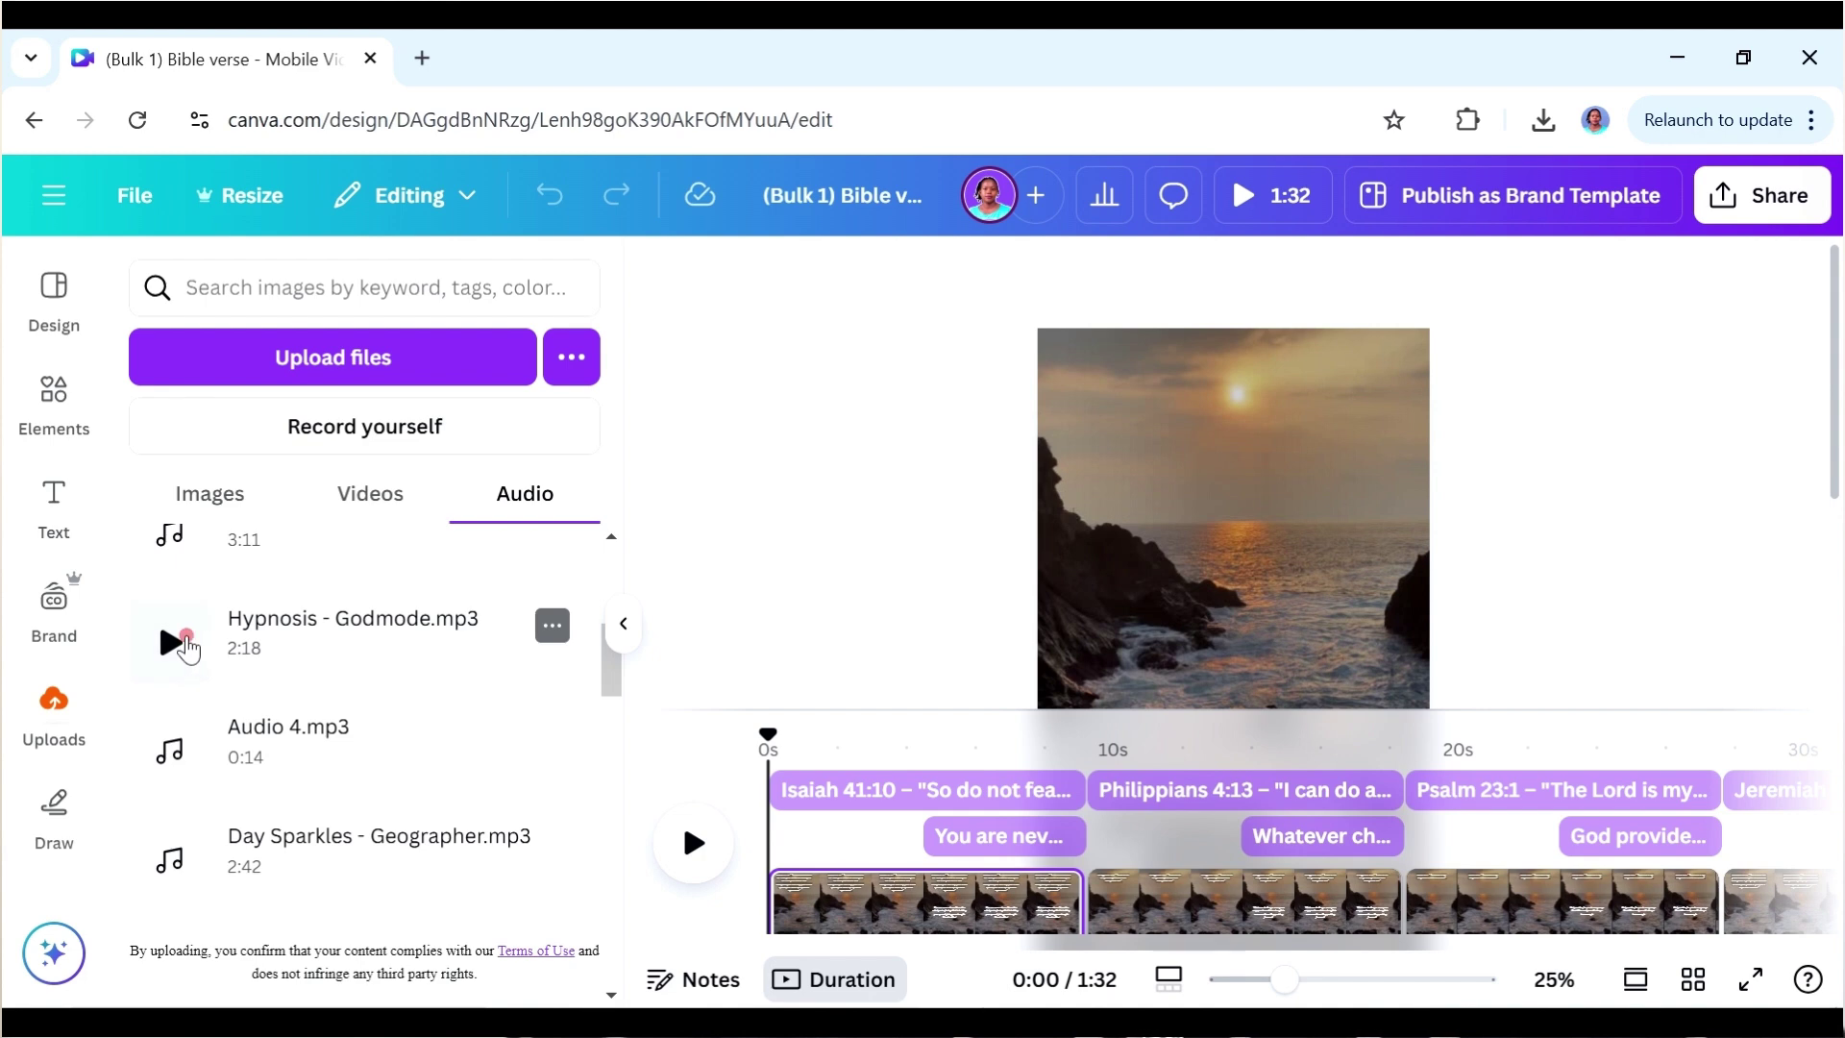
click(173, 642)
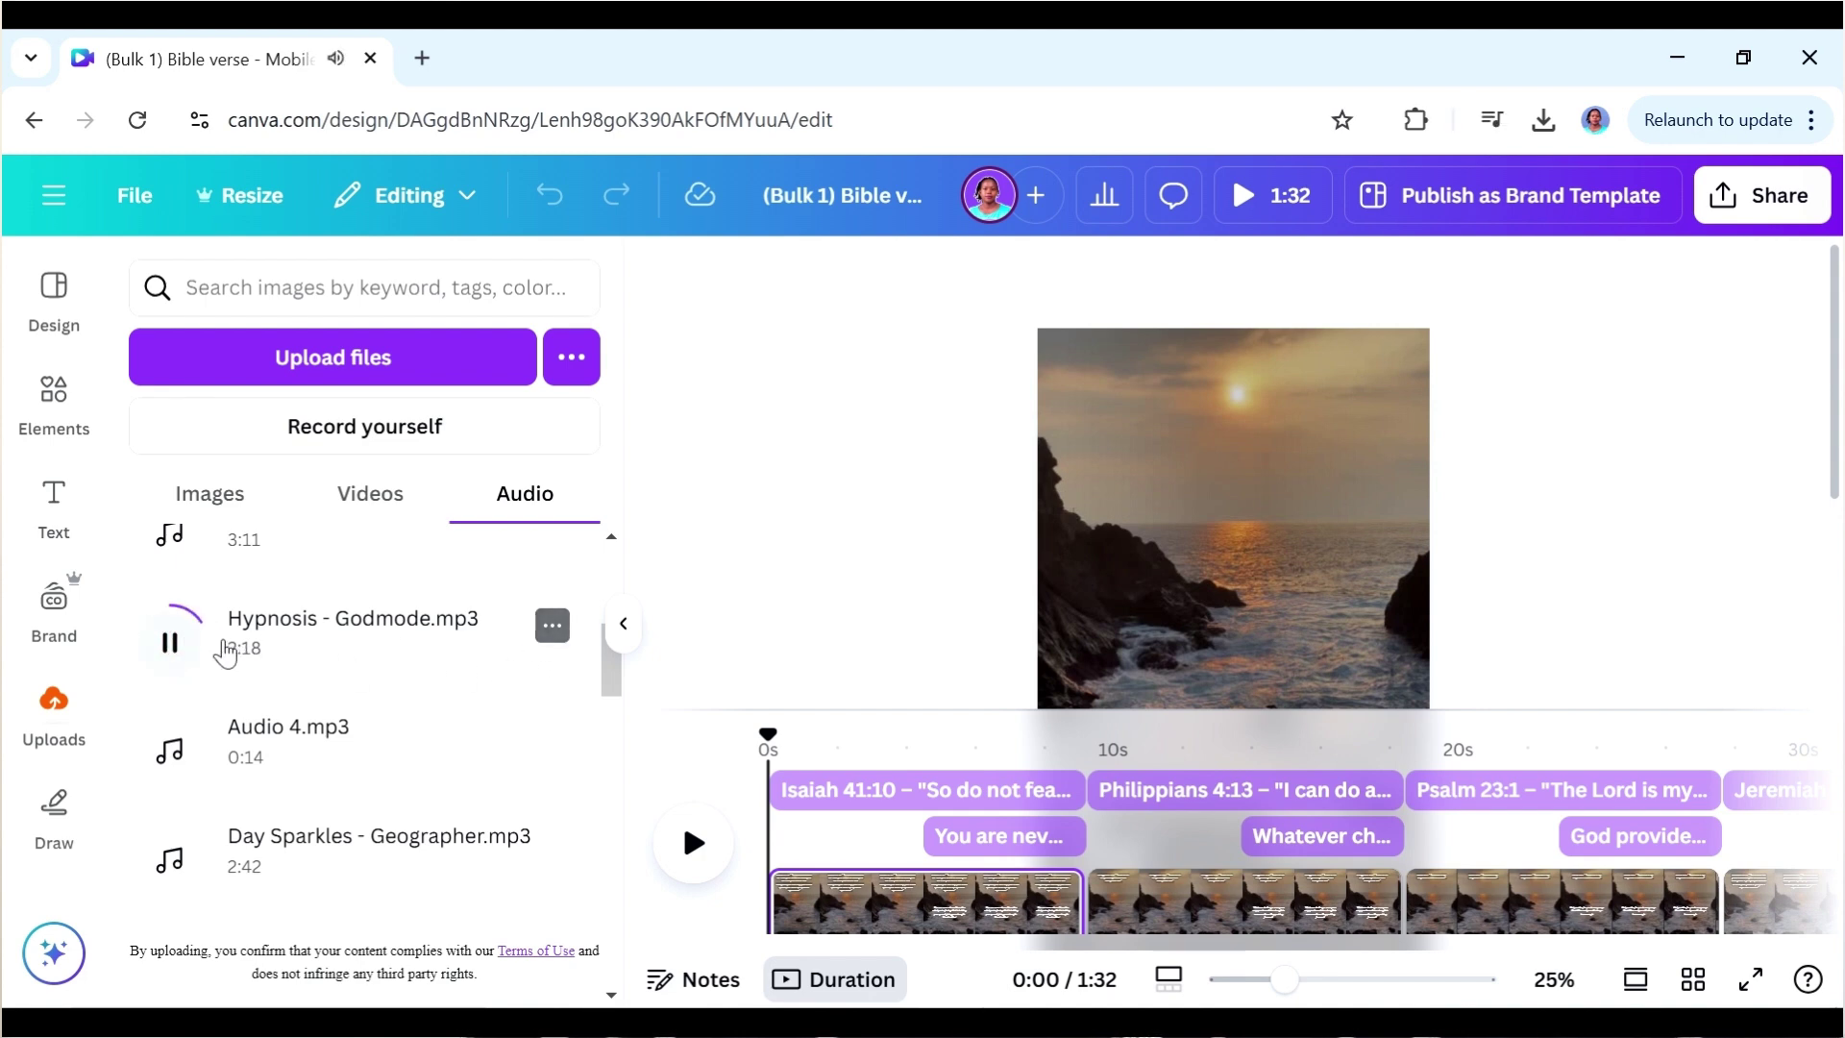
click(169, 641)
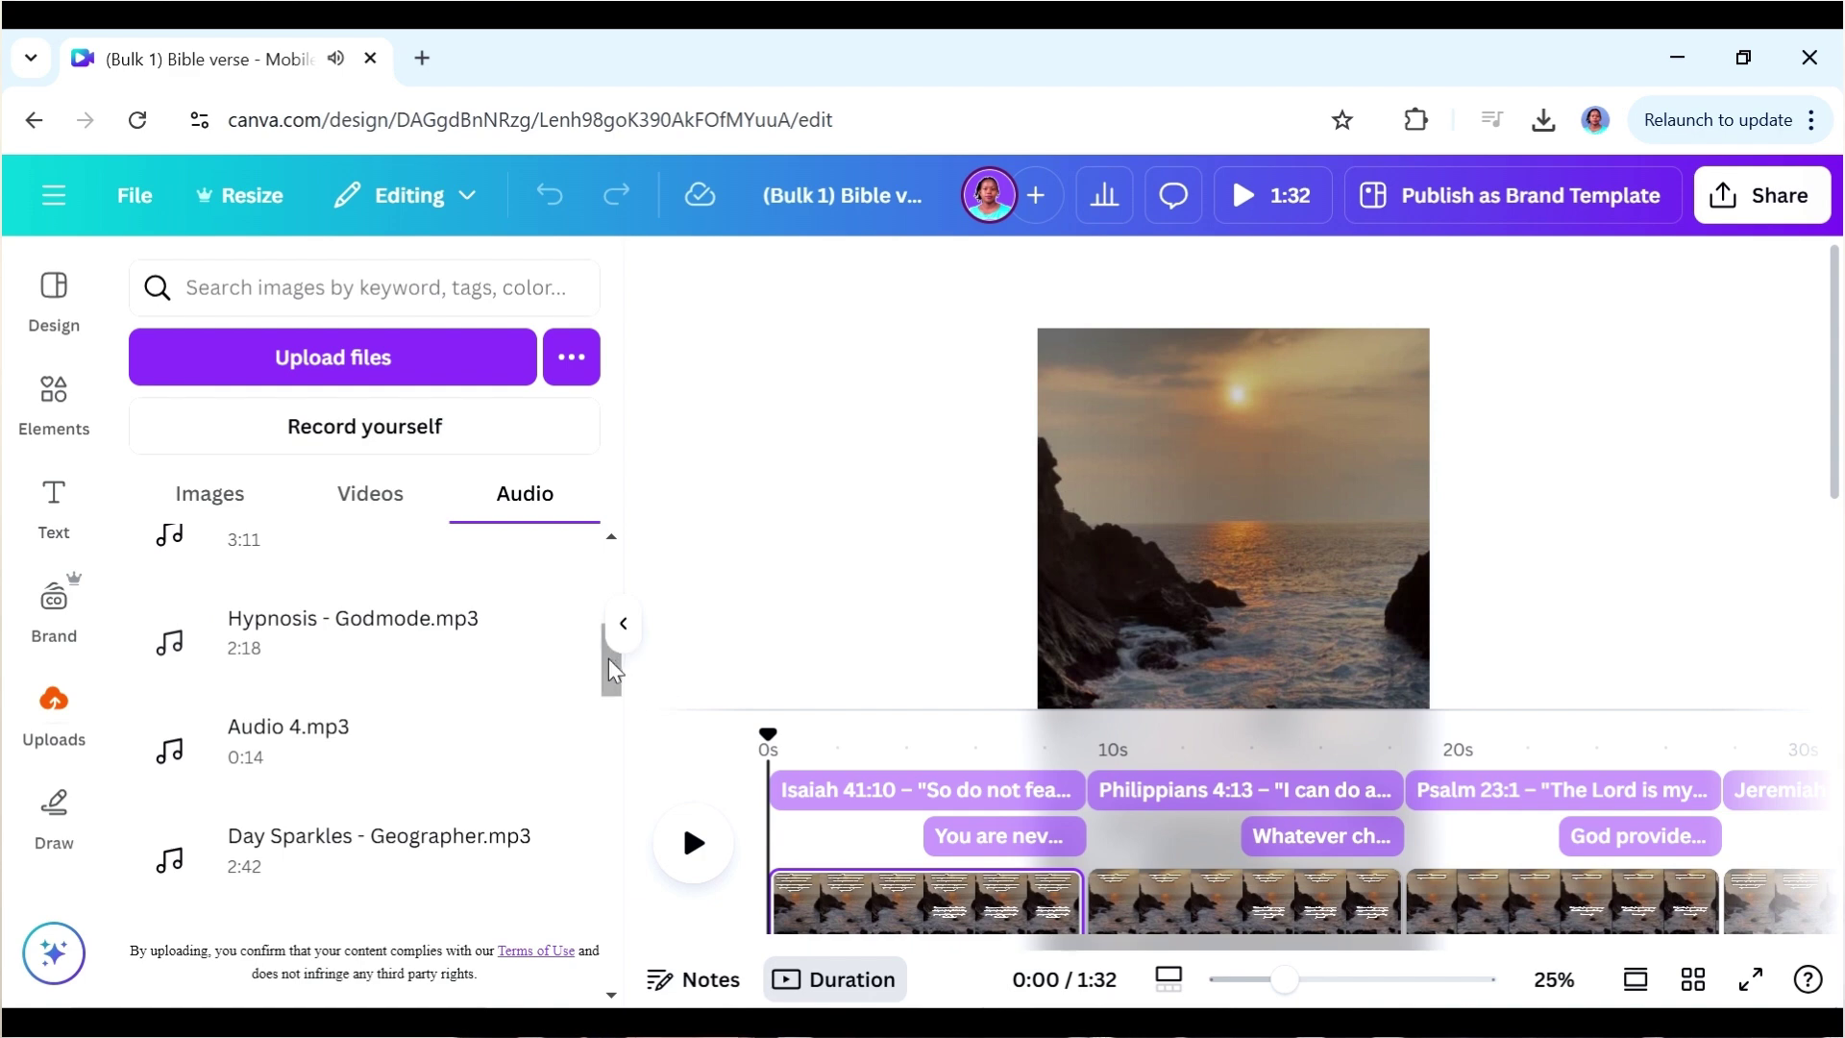
- Preview the uploaded Somnia Variation 7 relax and sleep track and add it to the video timeline as background music
drag(613, 670, 616, 621)
click(178, 855)
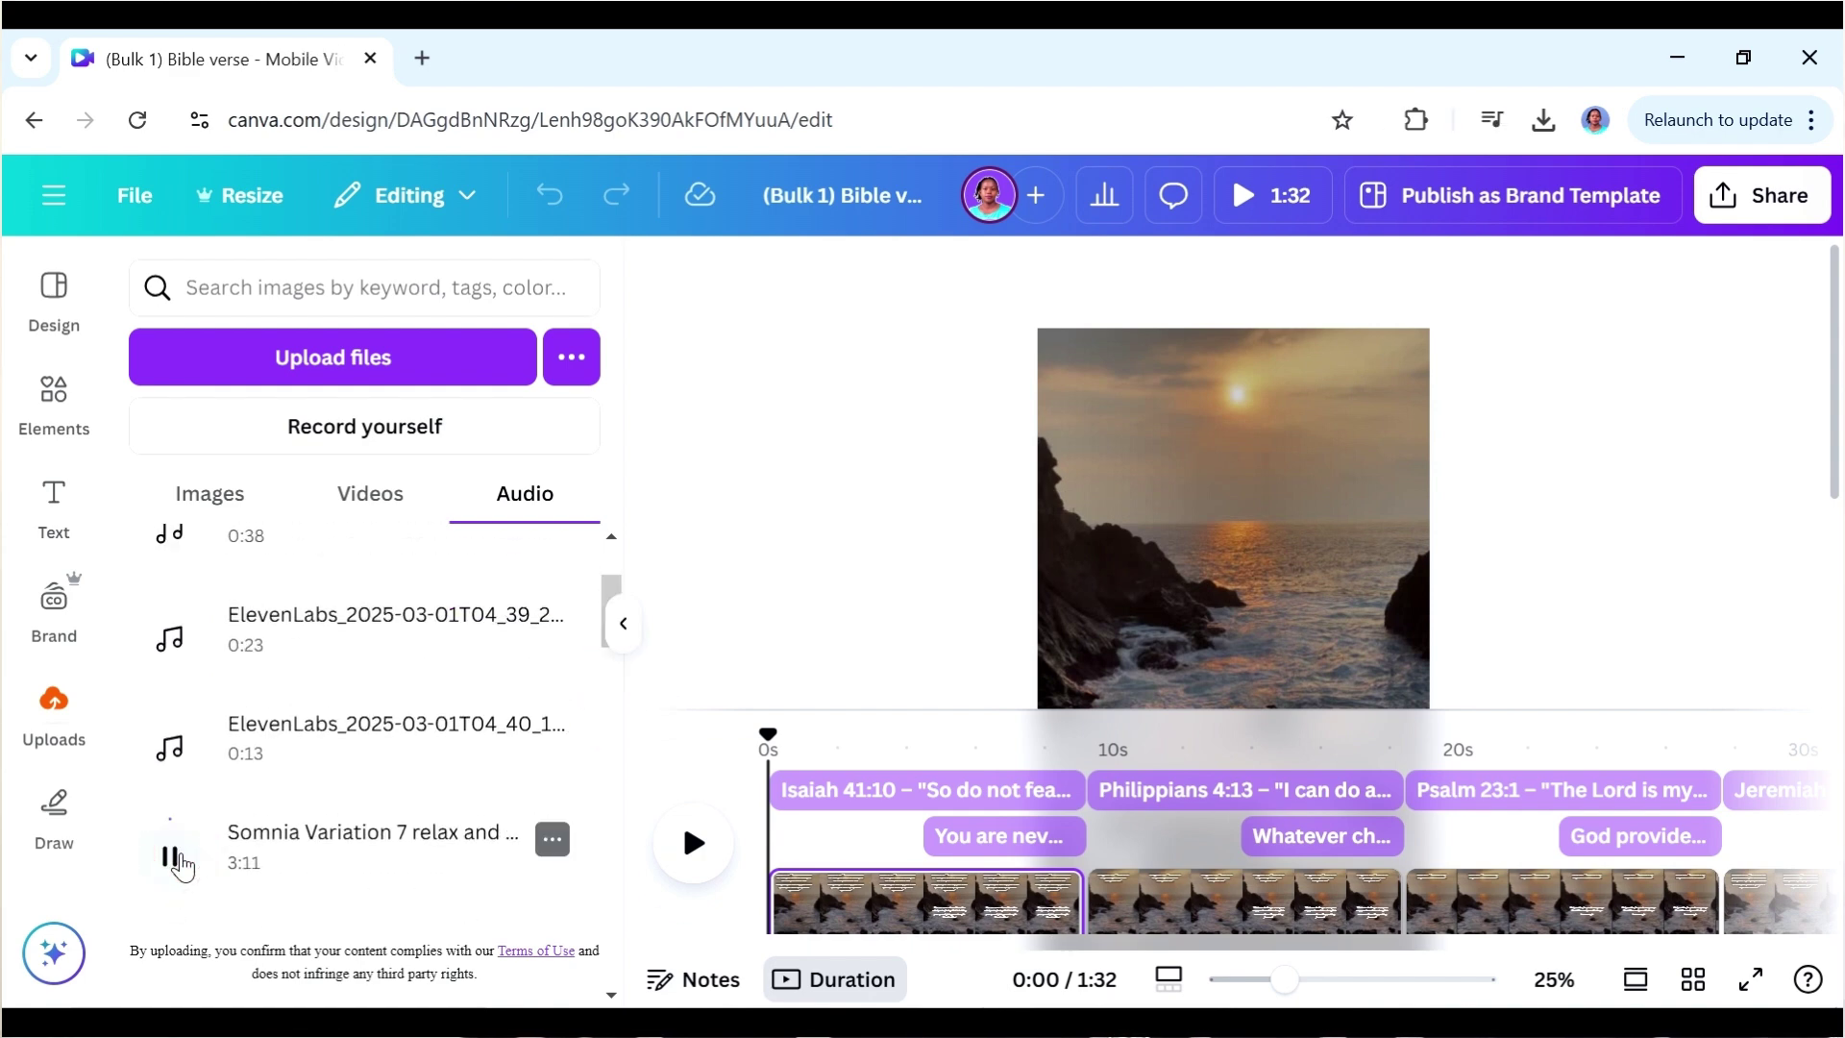
drag(182, 864, 1079, 879)
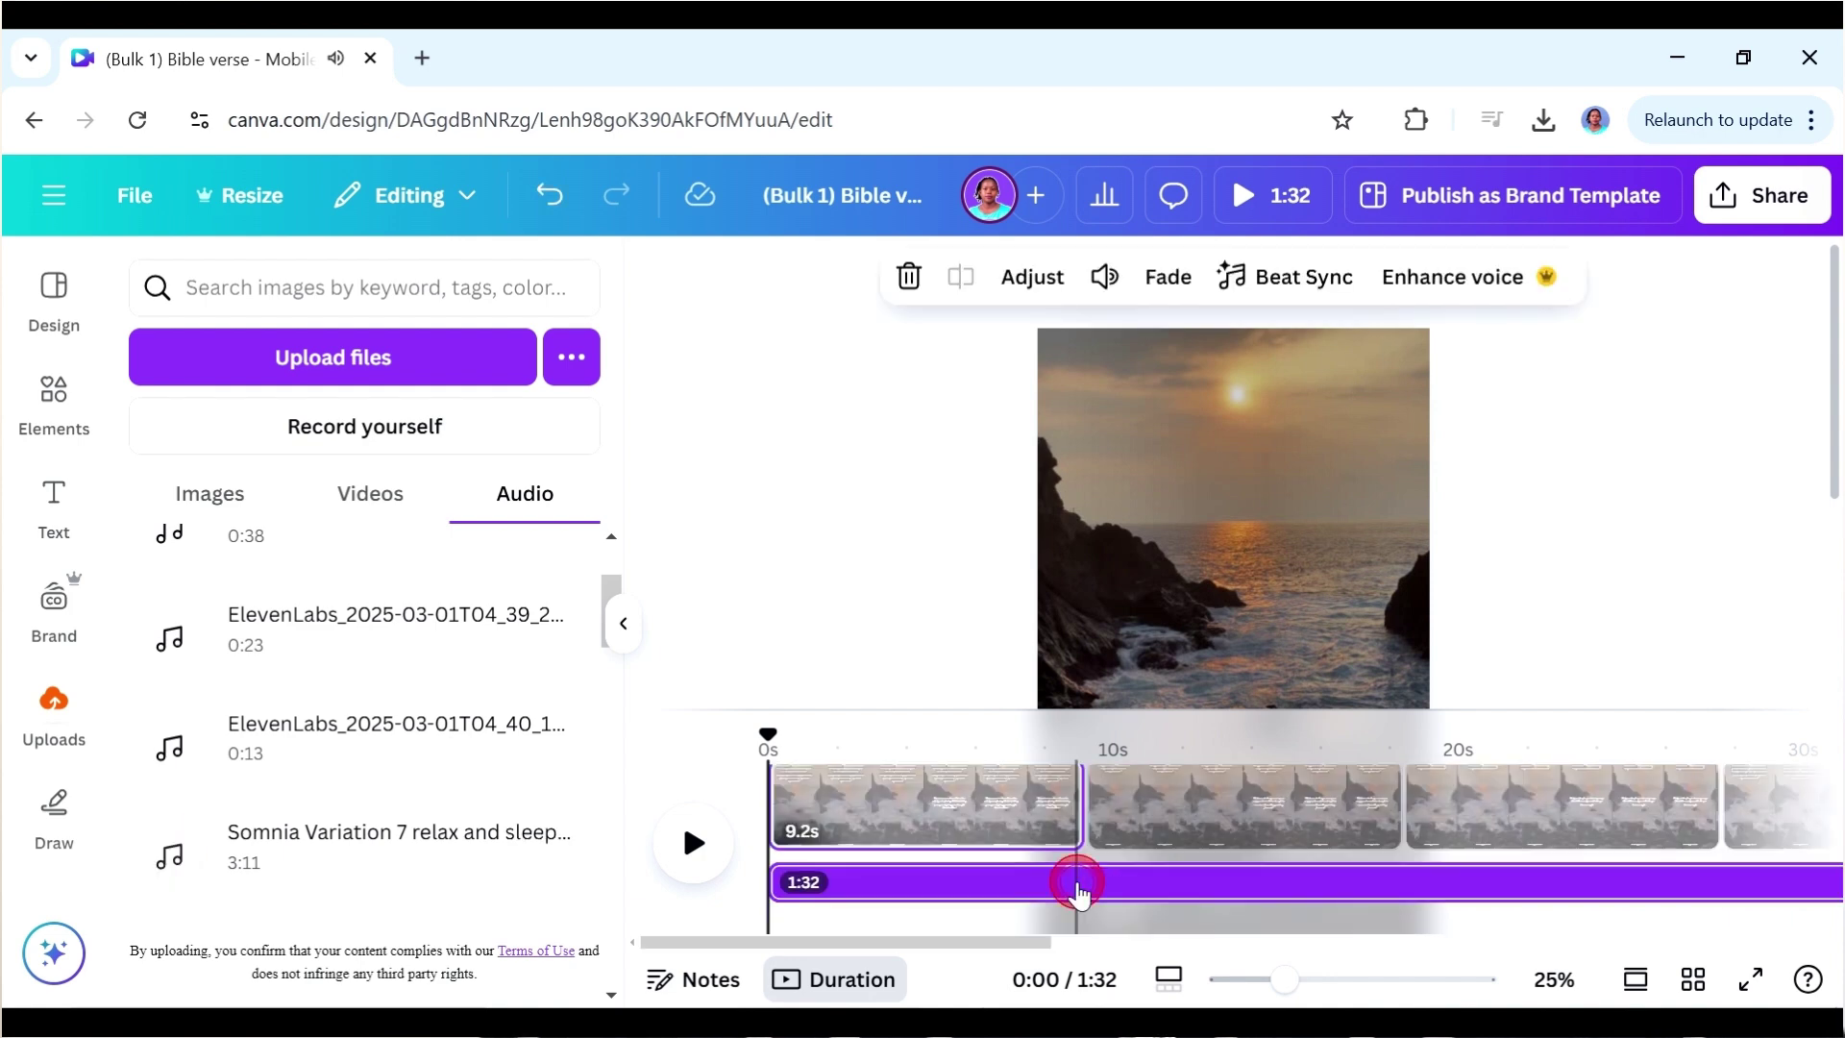
- Lower the background music track's volume to 56
click(1078, 879)
click(1108, 277)
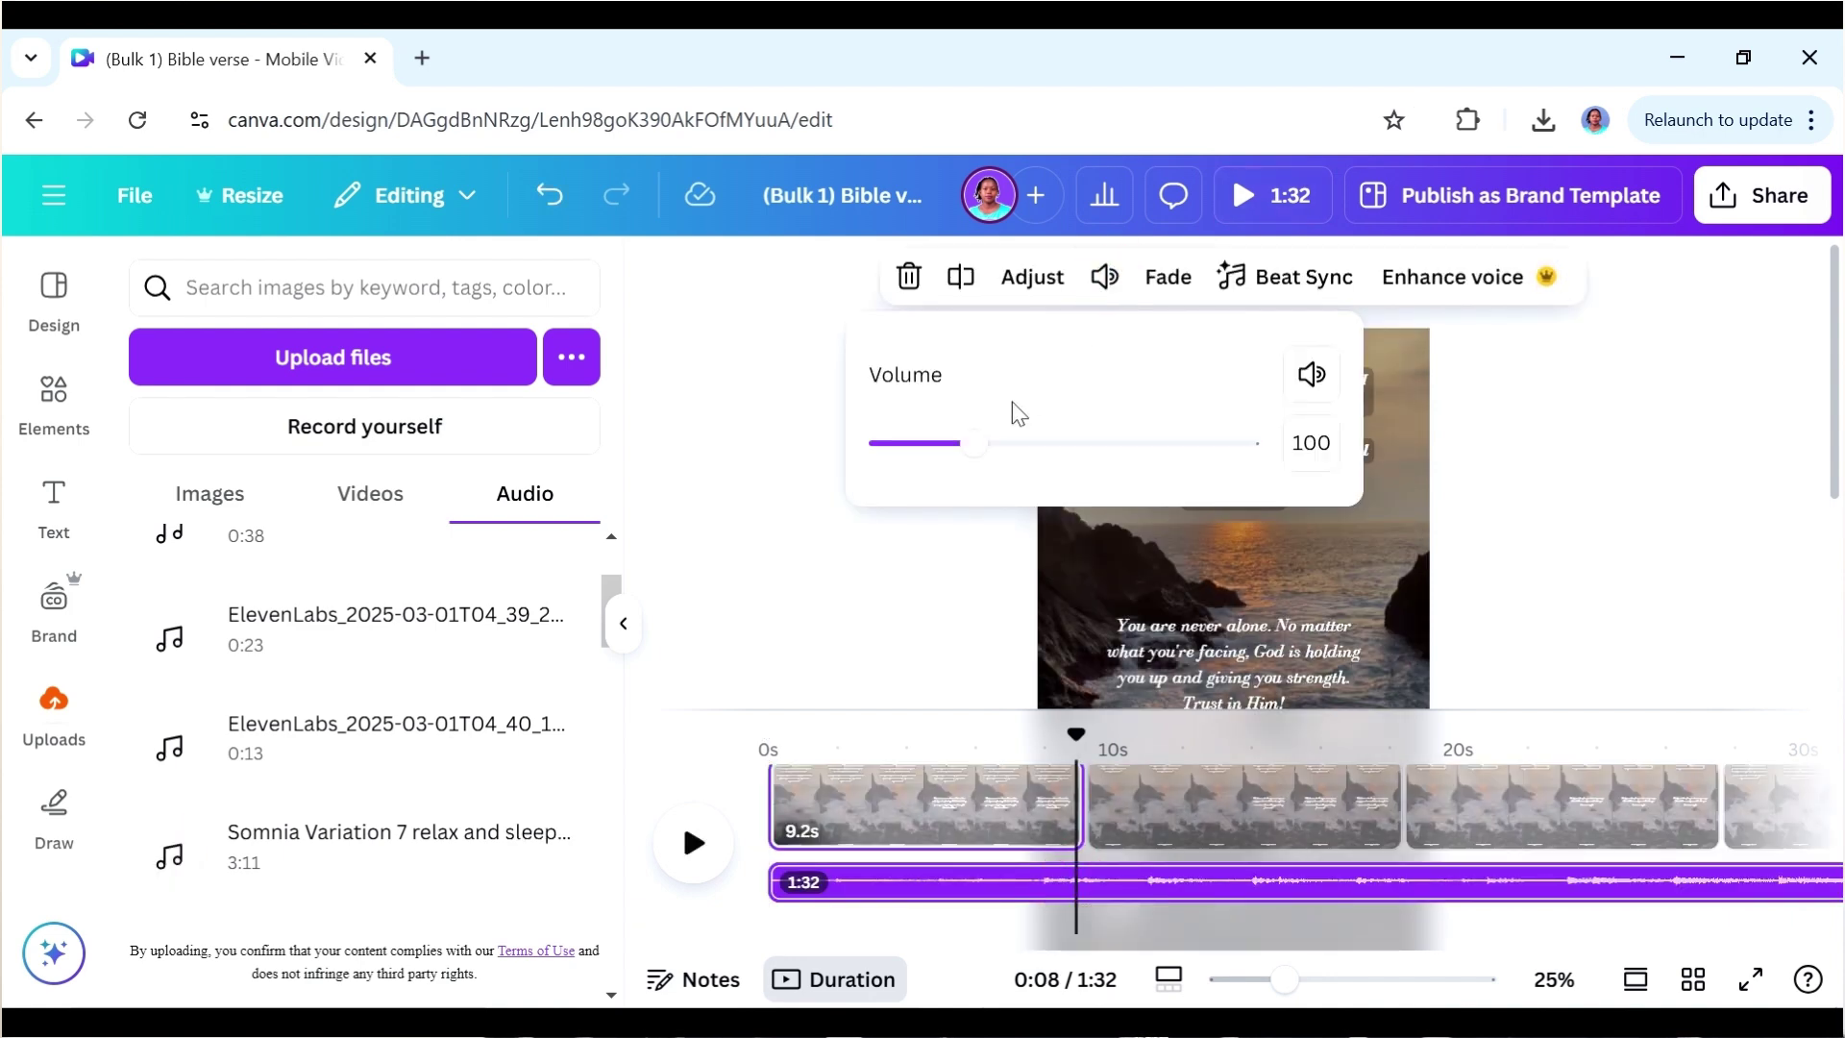
click(934, 444)
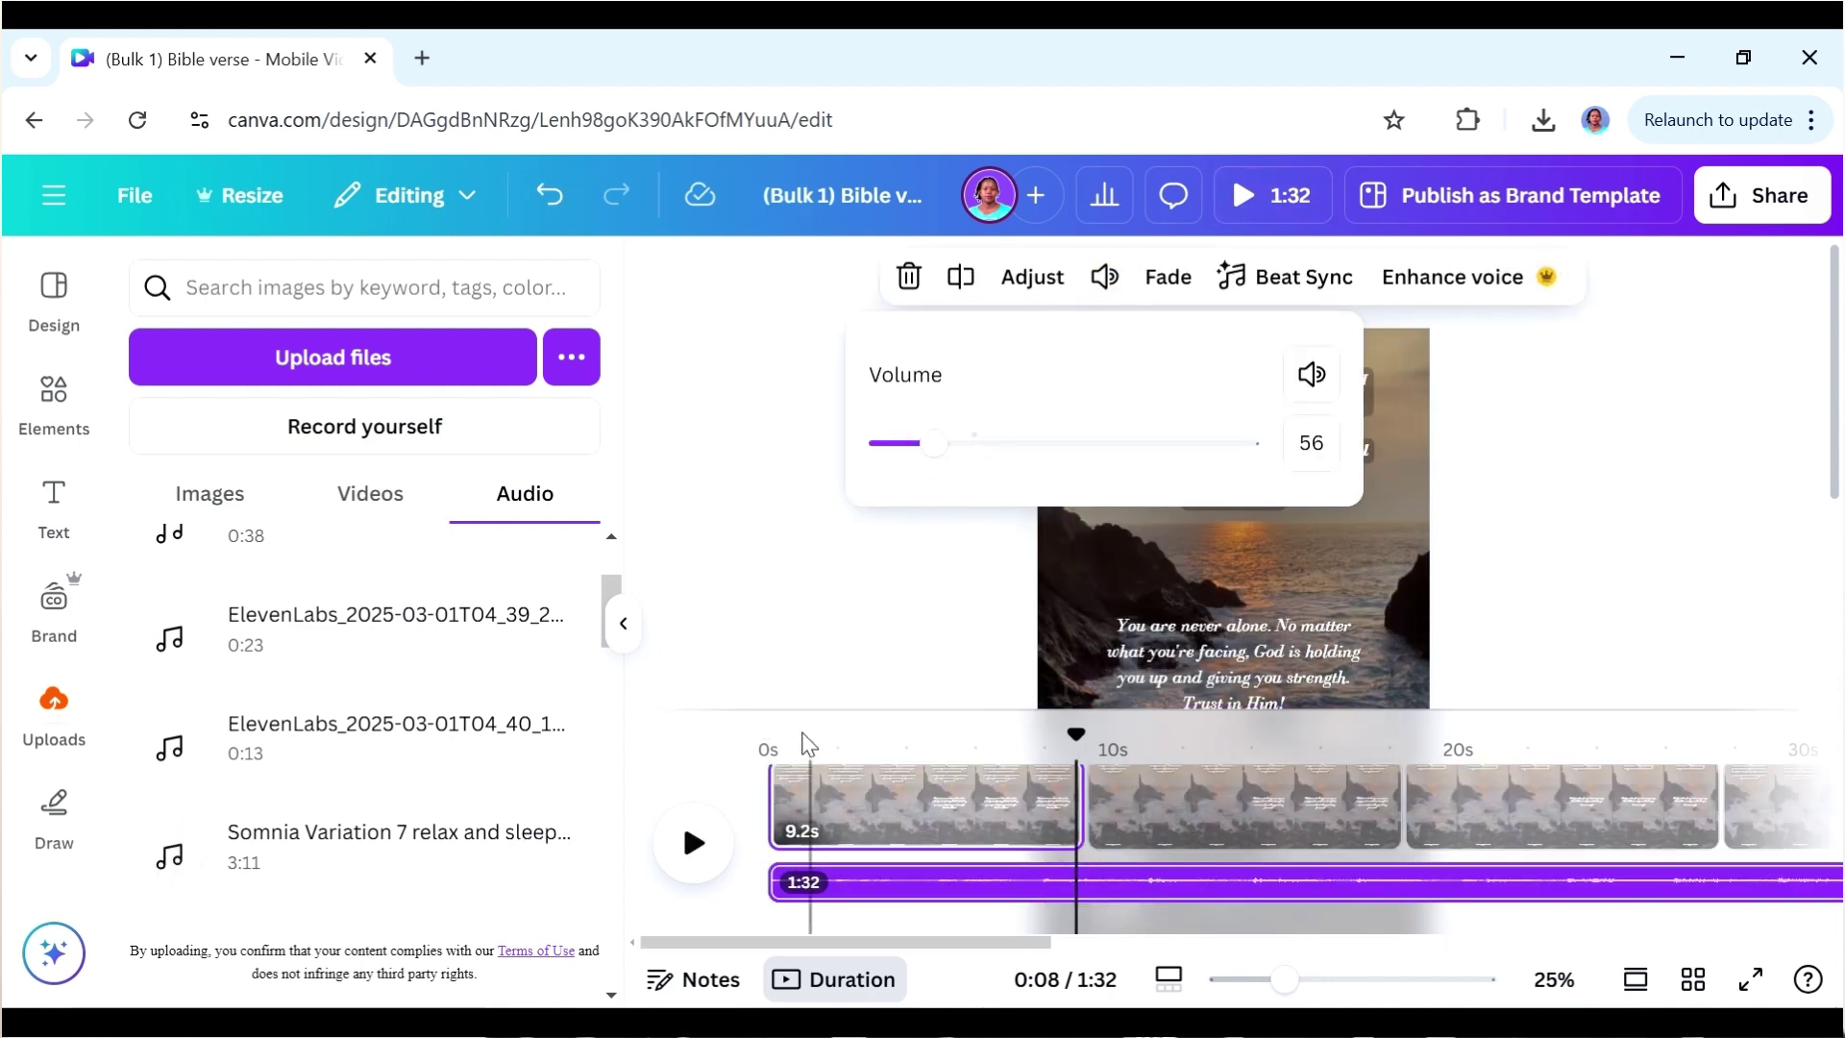
click(768, 746)
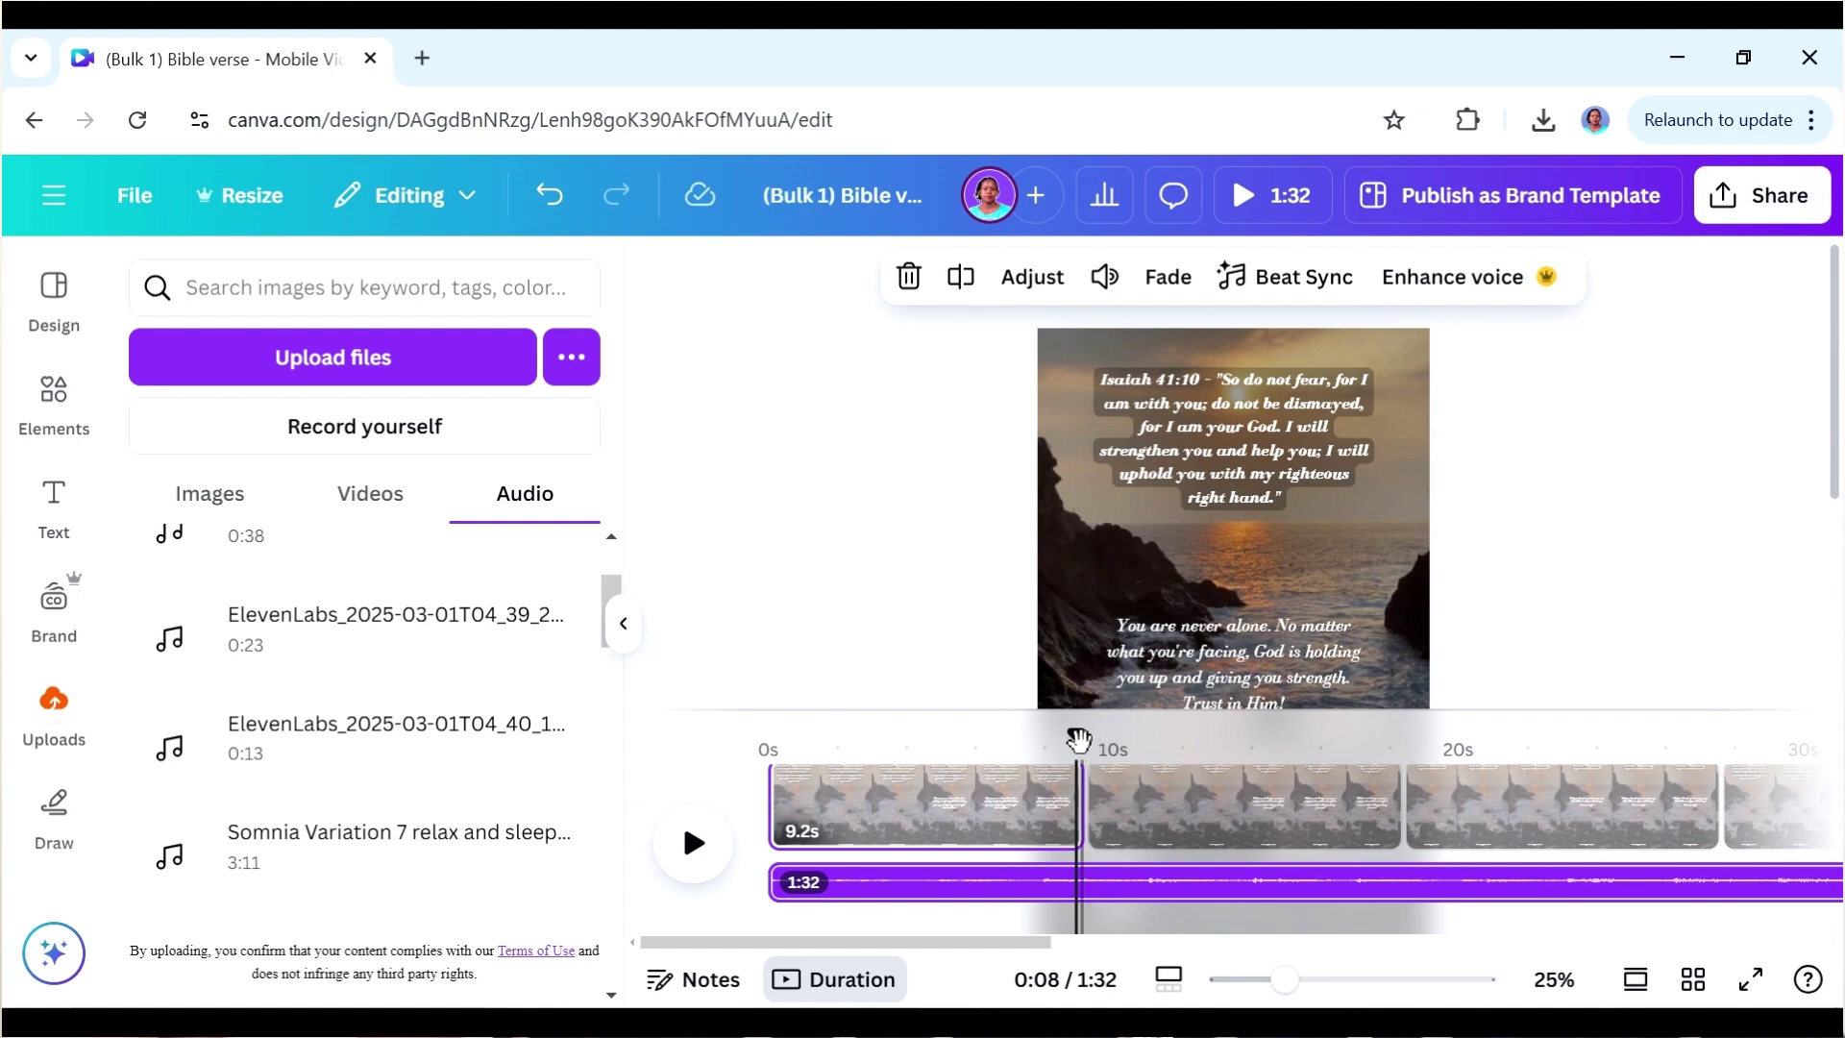
- Return the playhead to the start of the video and add the 0:23 ElevenLabs narration to the timeline
drag(1076, 741, 667, 696)
scroll(288, 806, up, 2)
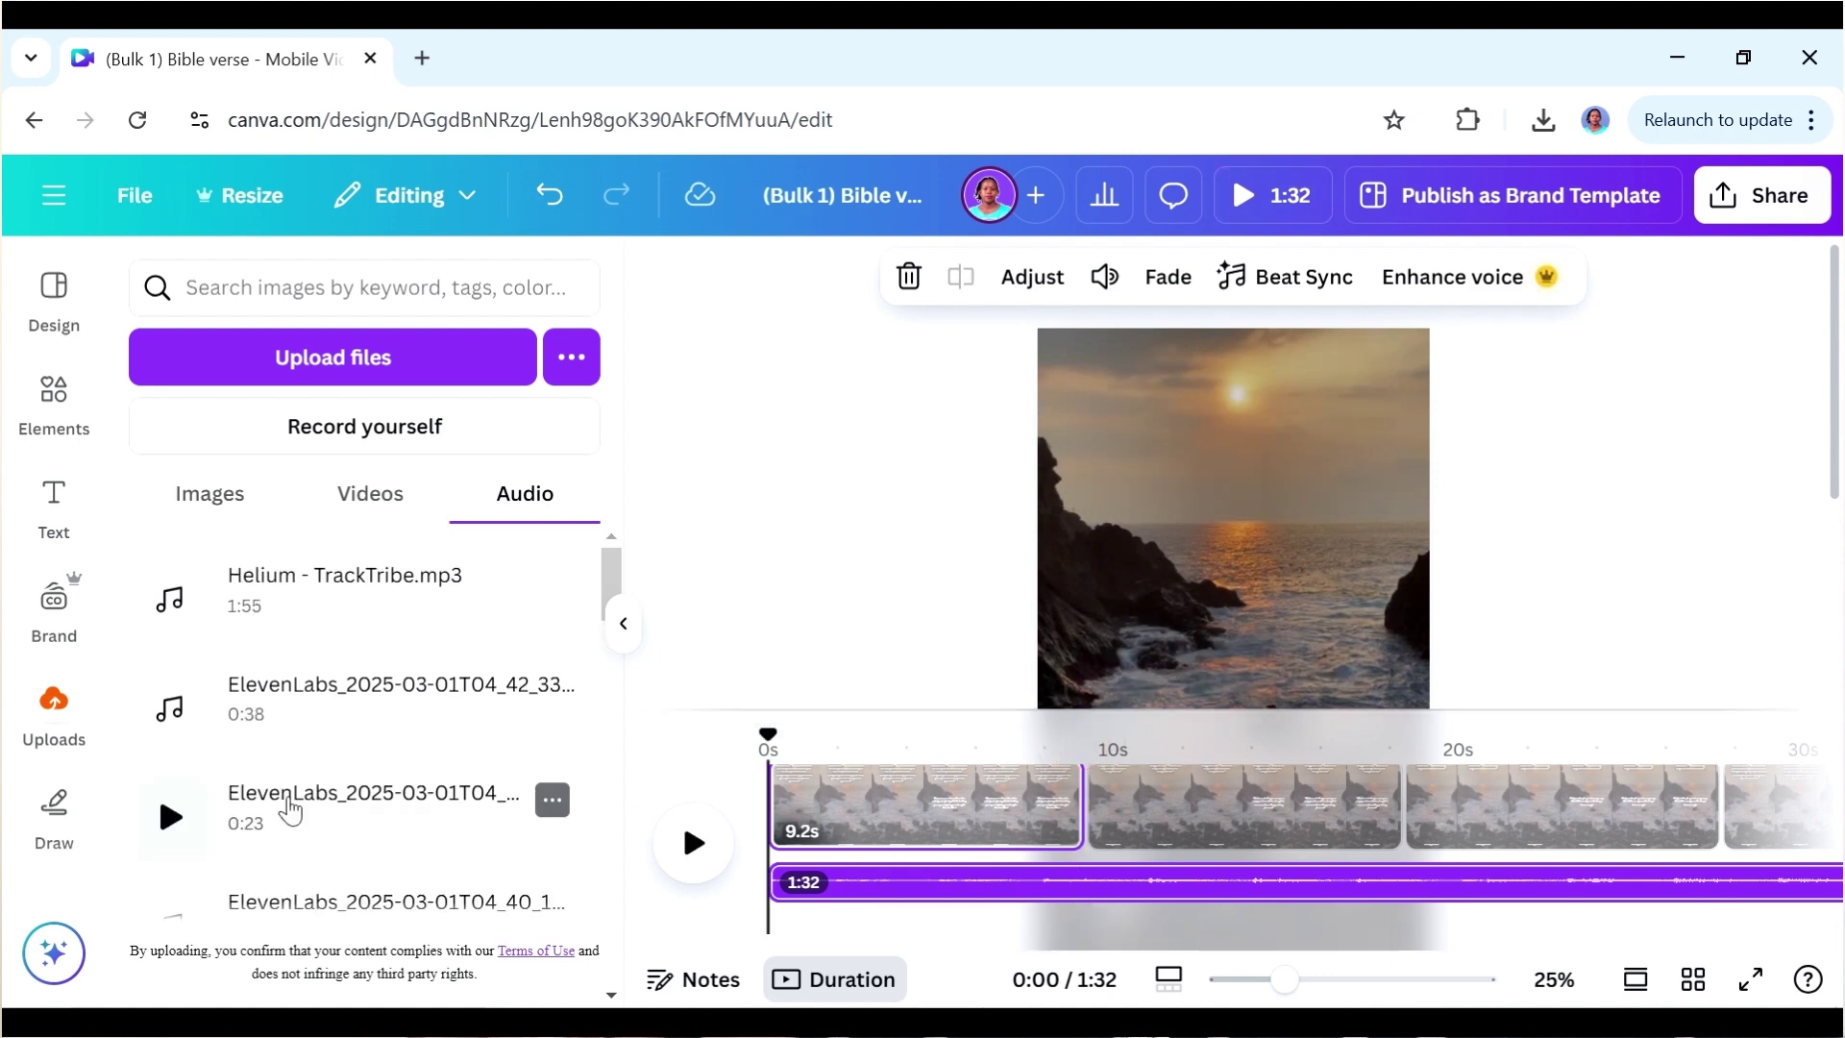
click(288, 805)
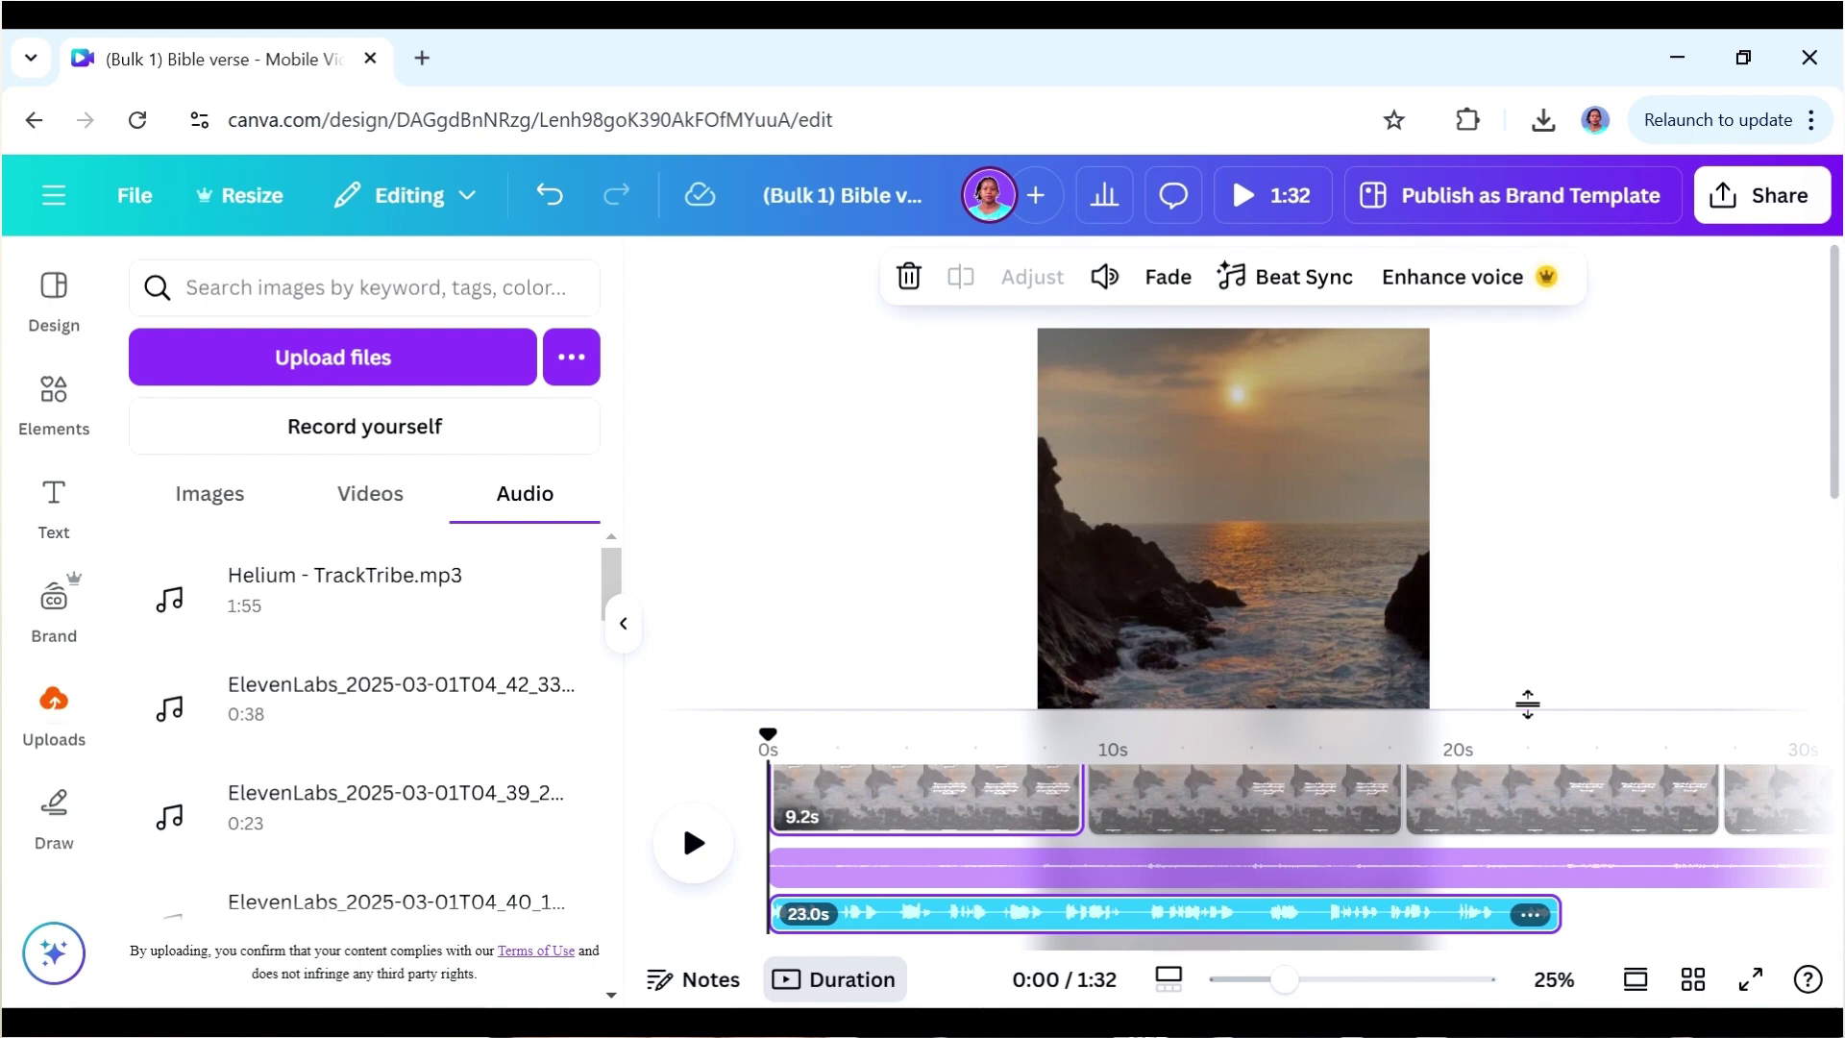
- Play the video from the beginning up to about 0:05 to check the narration against the first page
click(1040, 802)
click(1112, 812)
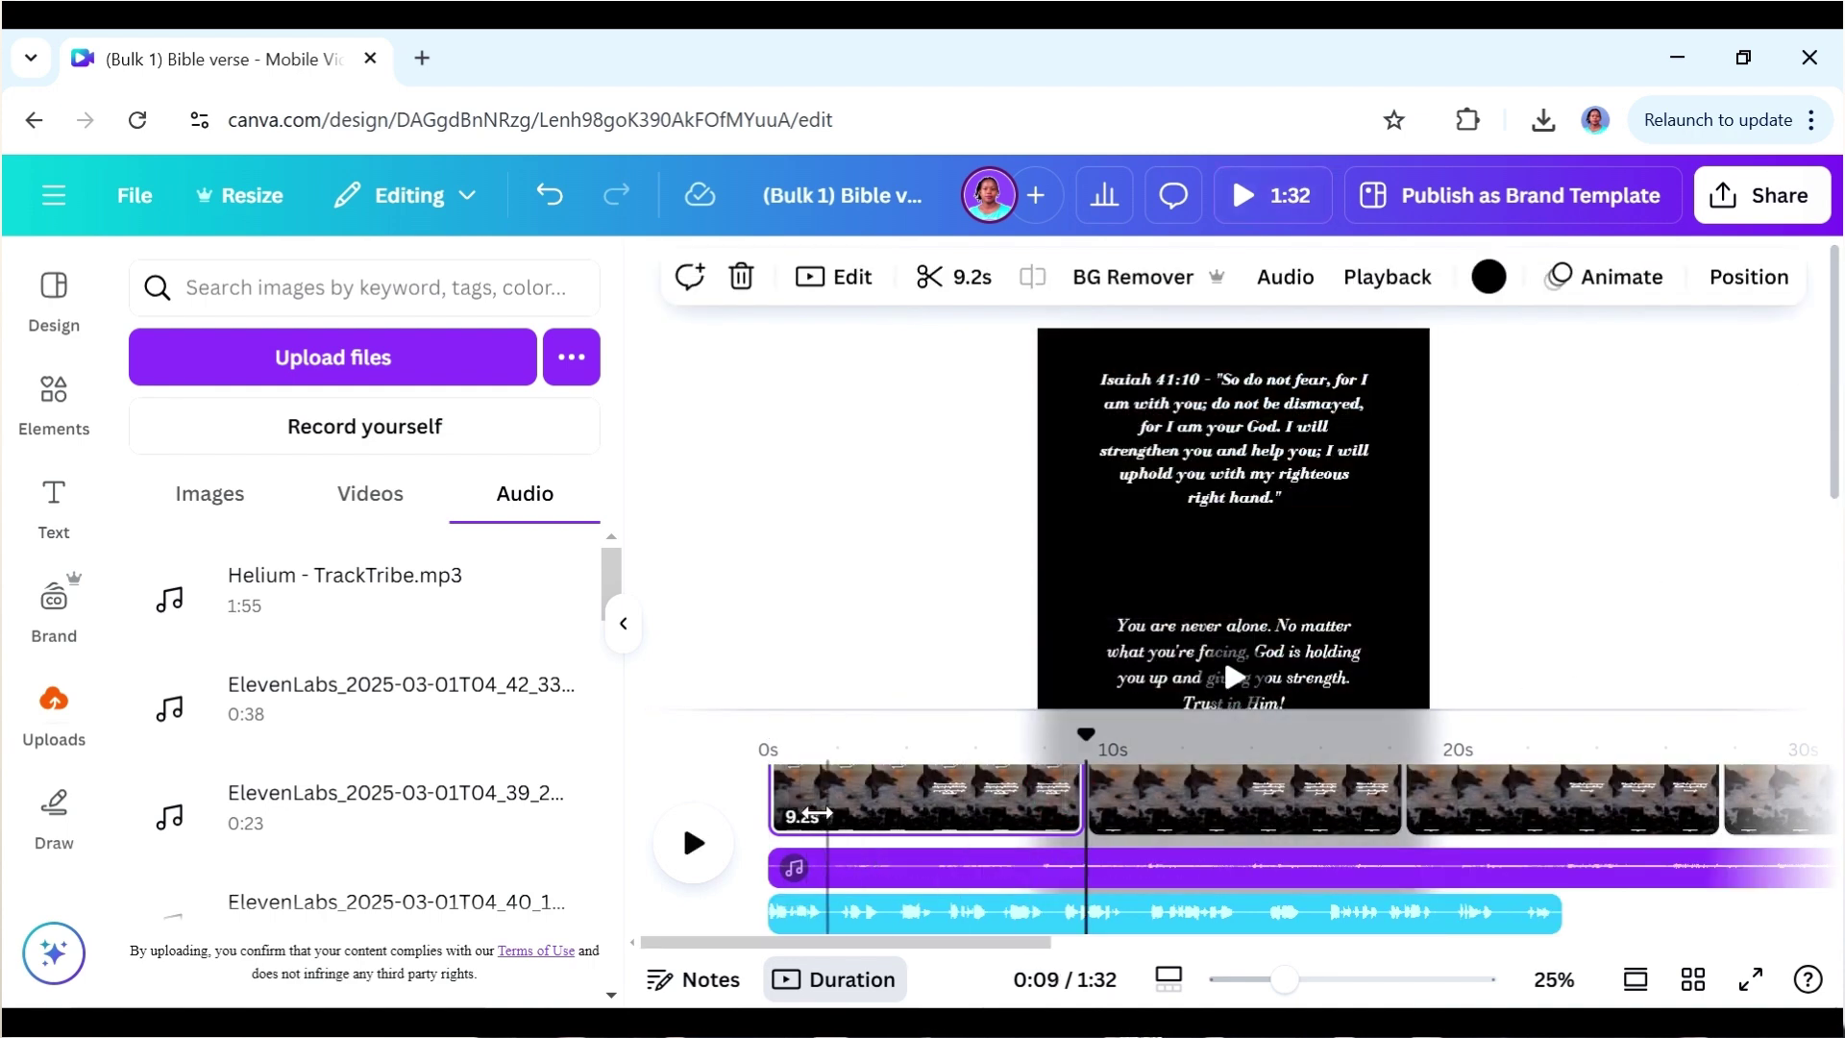
click(786, 761)
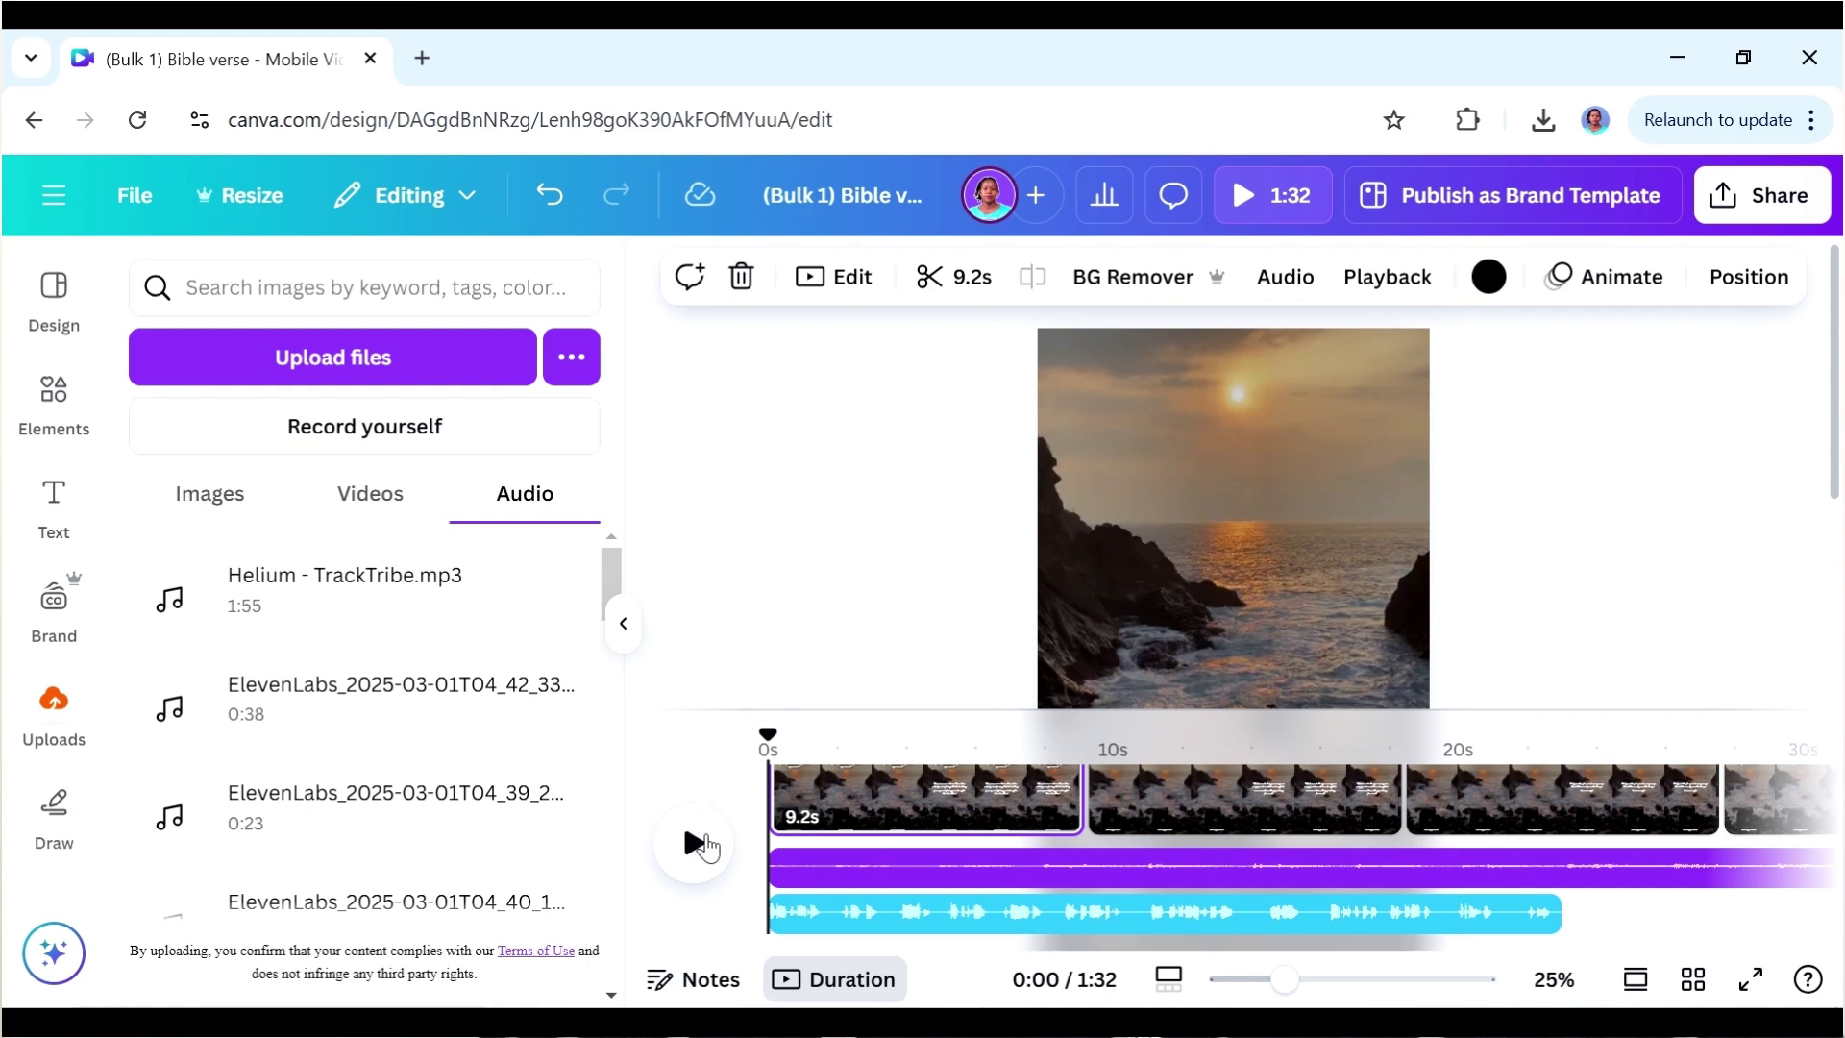
click(696, 843)
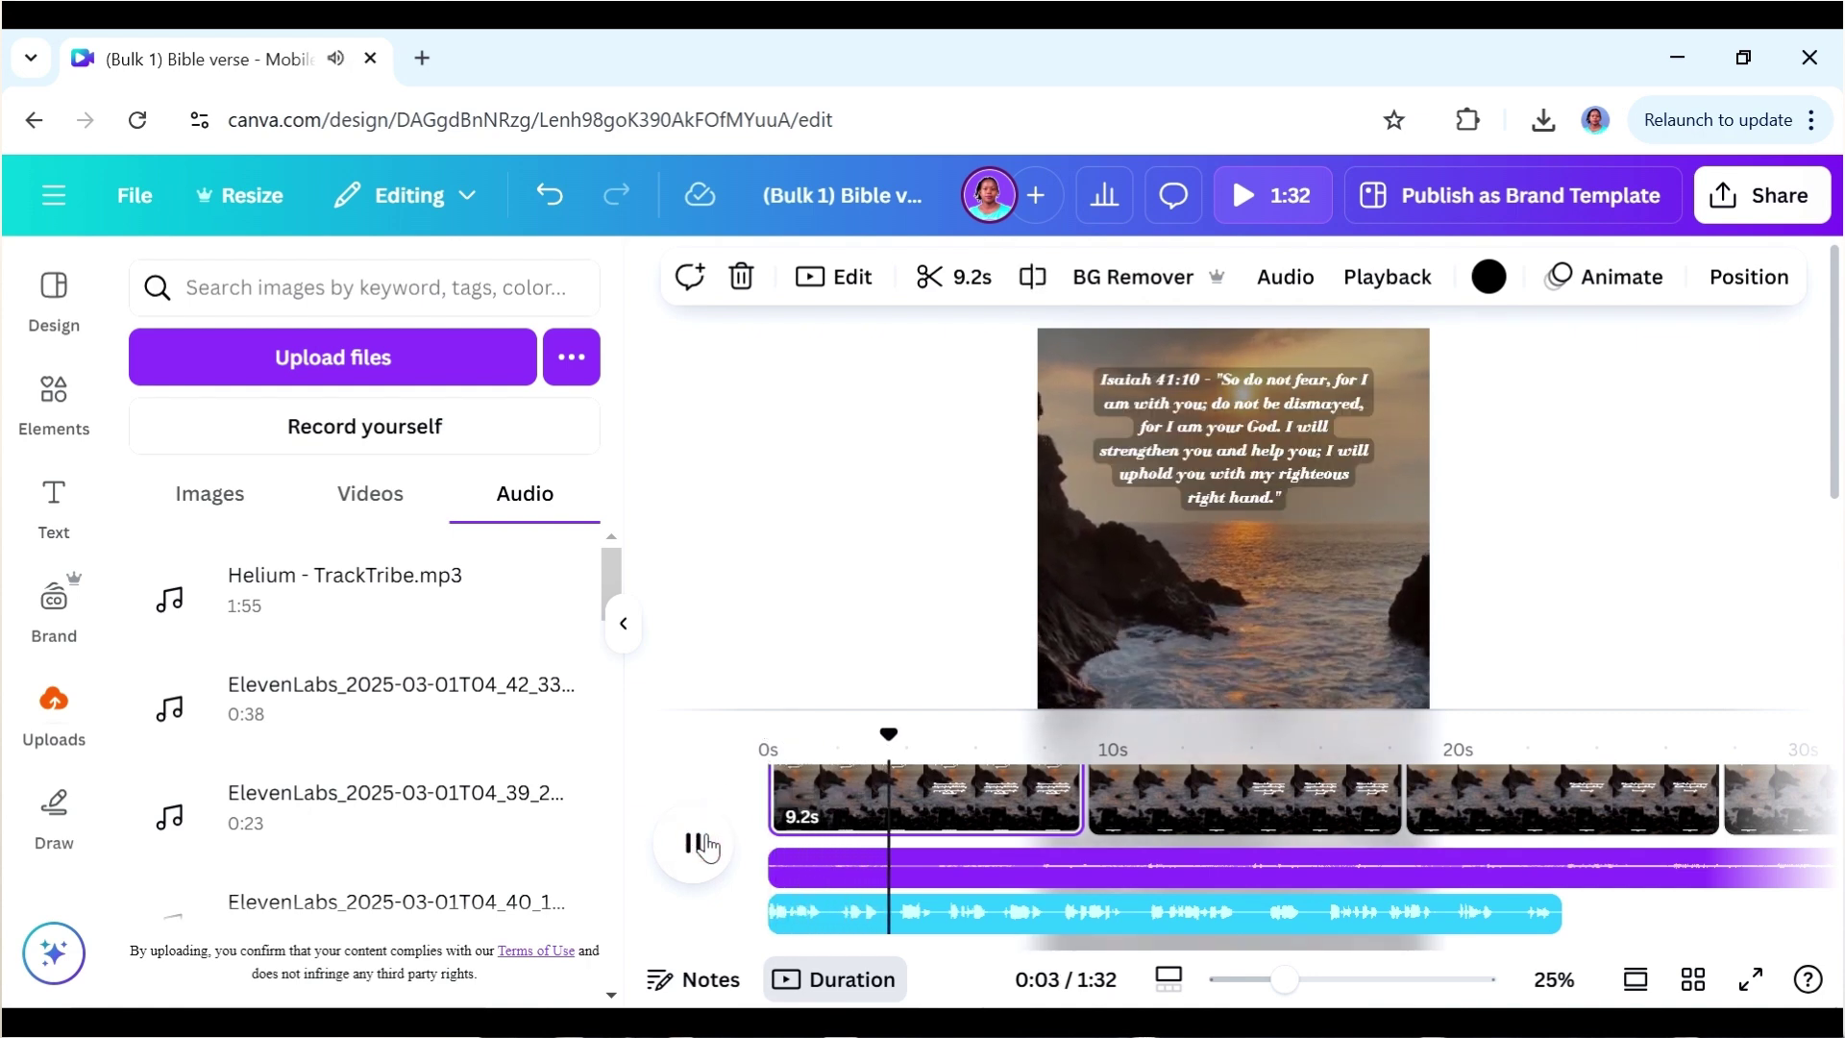
click(696, 843)
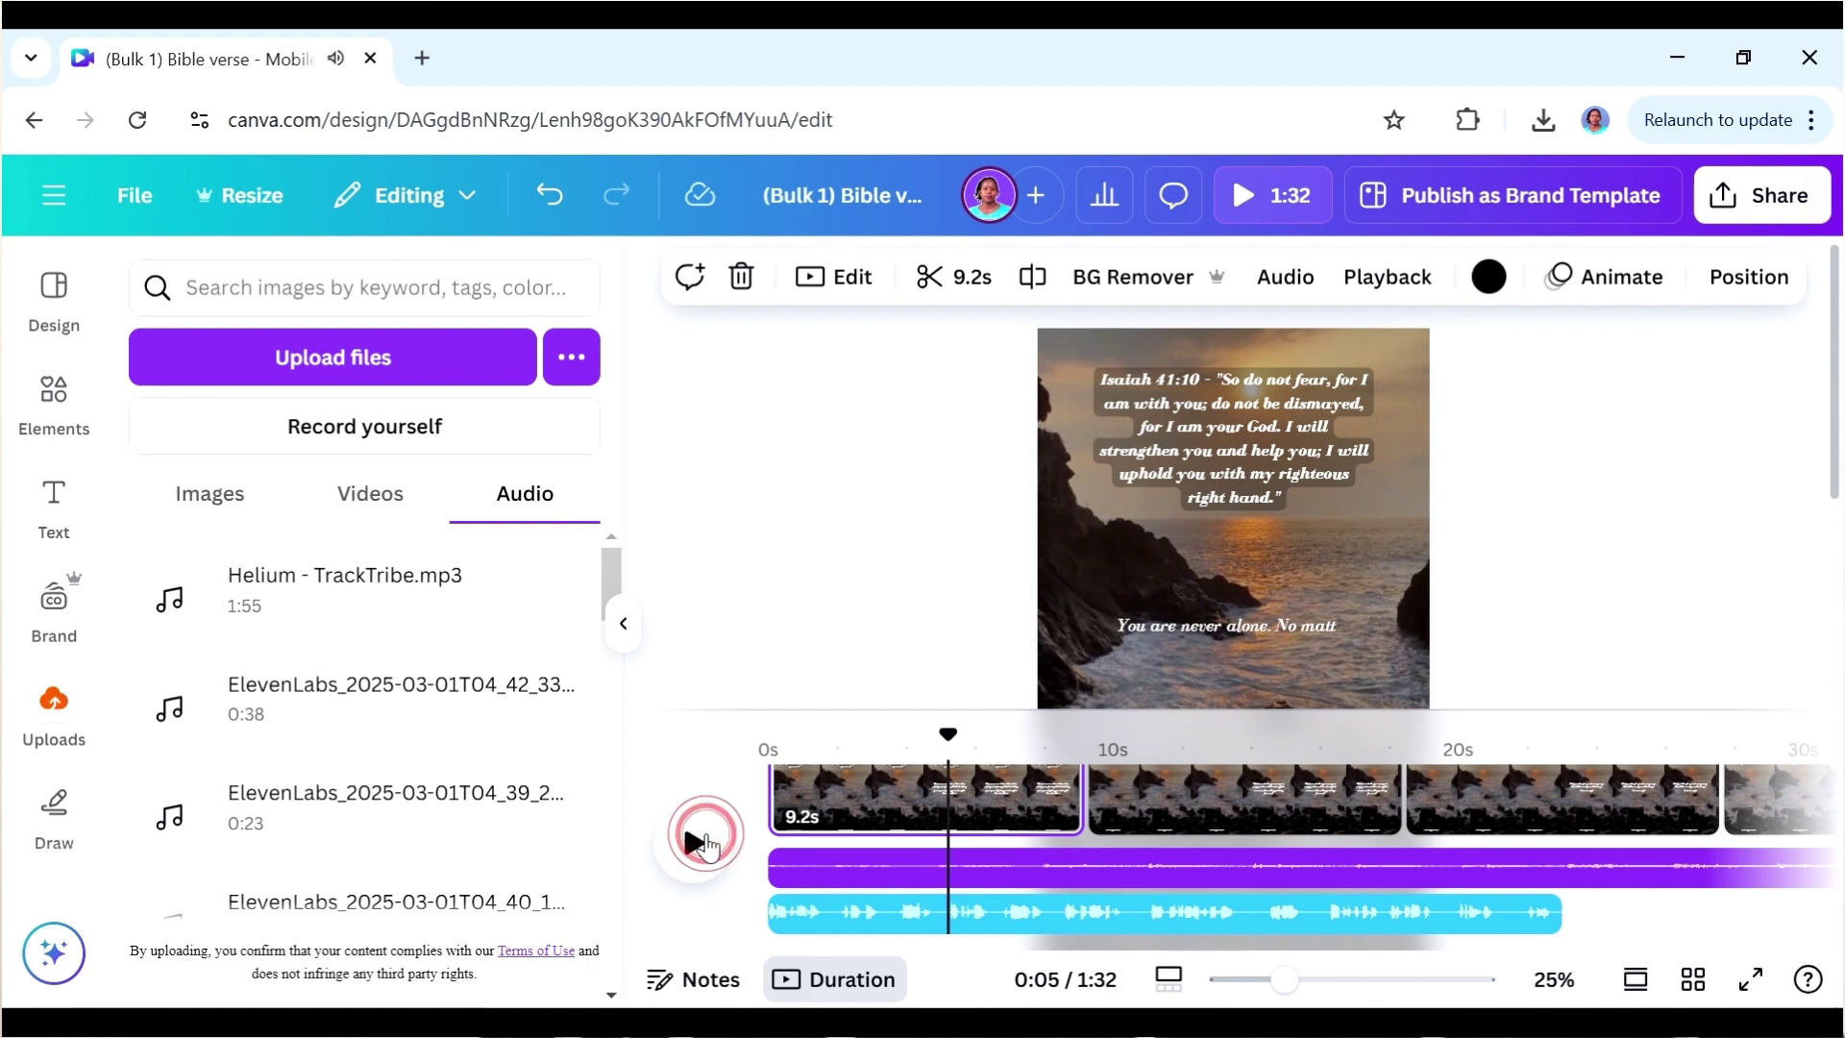
- Split the first page at the 0:05 mark, just after "You are never alone." is written out
drag(949, 735, 946, 759)
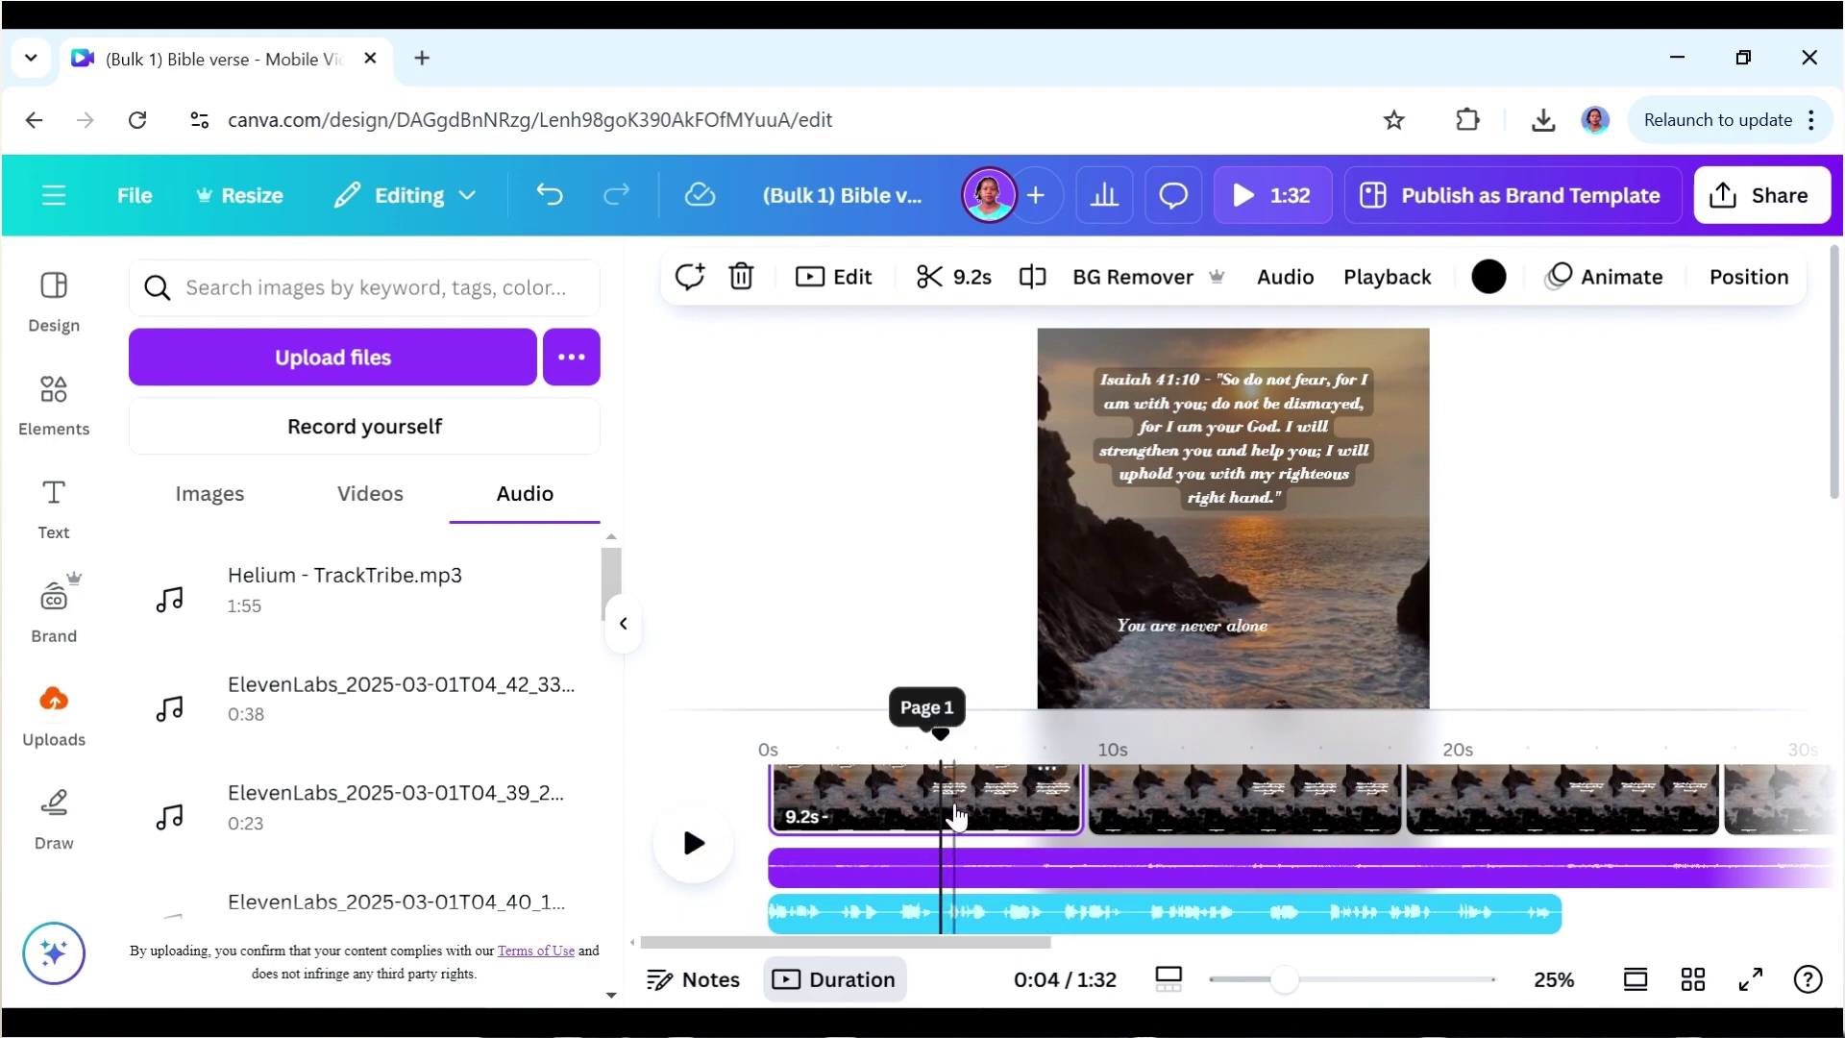
click(949, 820)
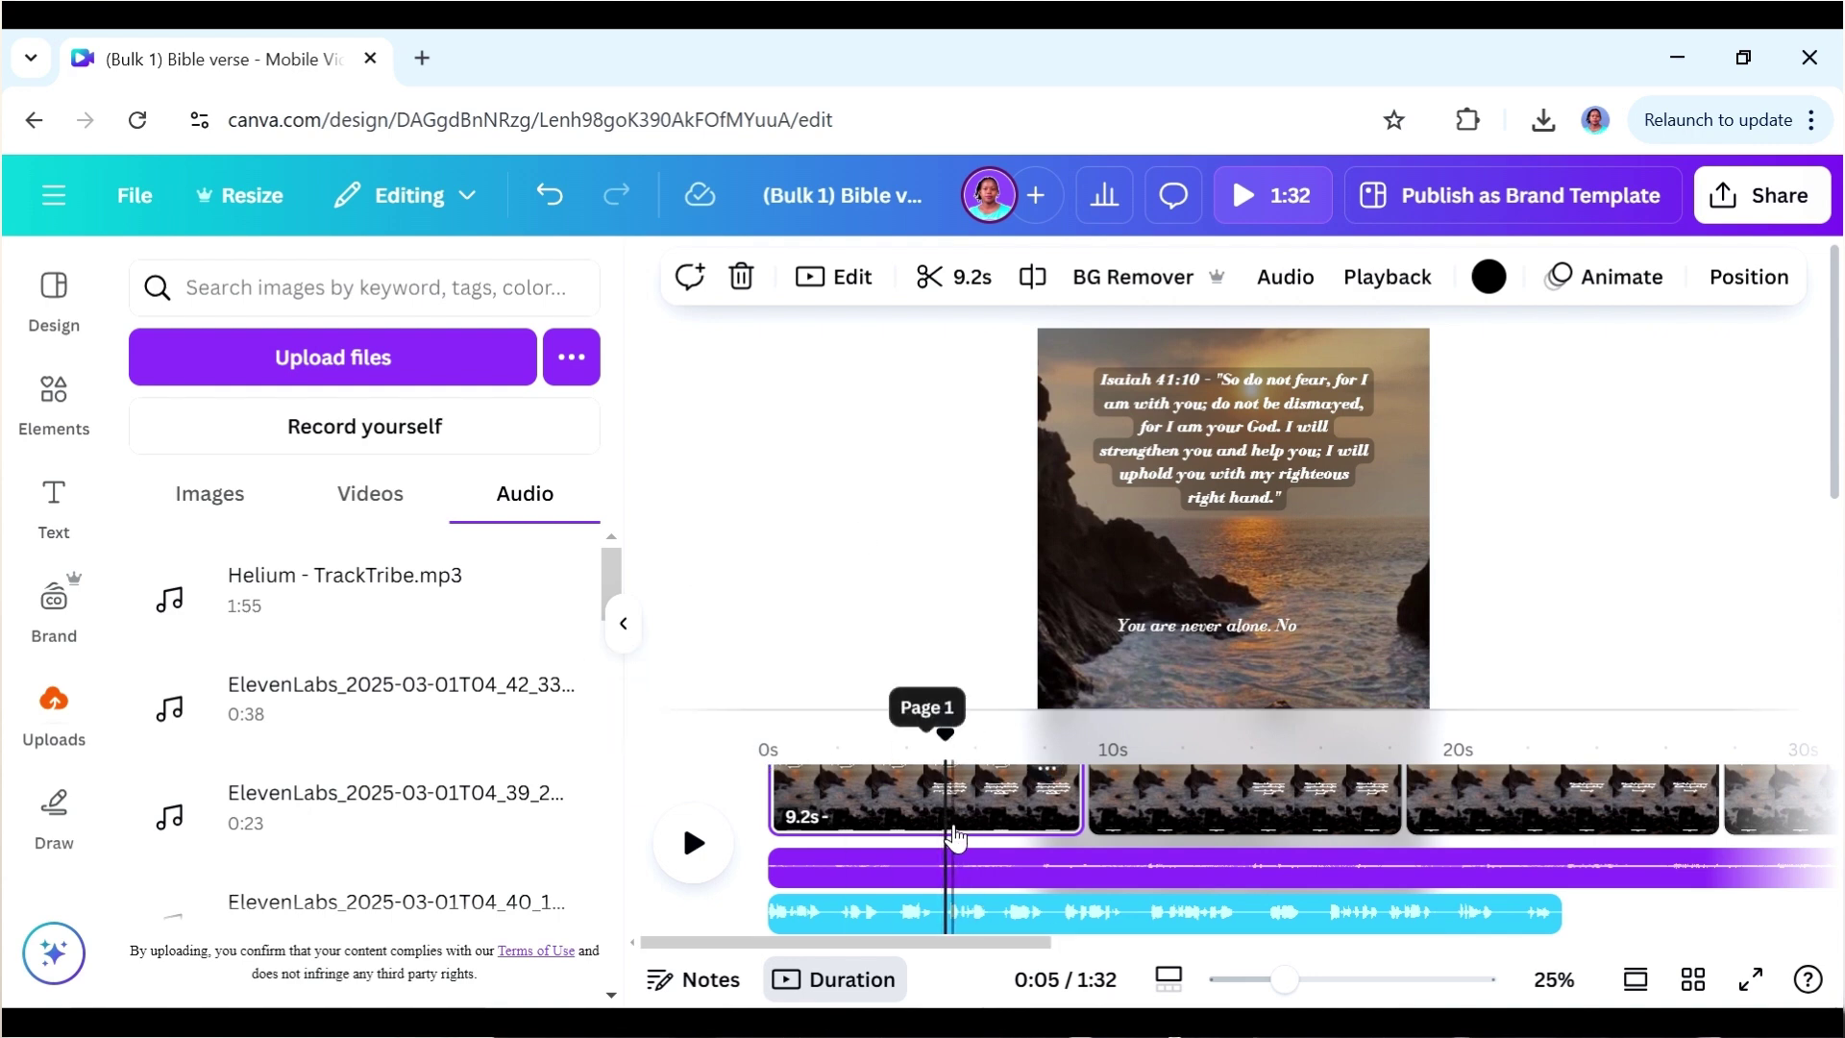
click(950, 819)
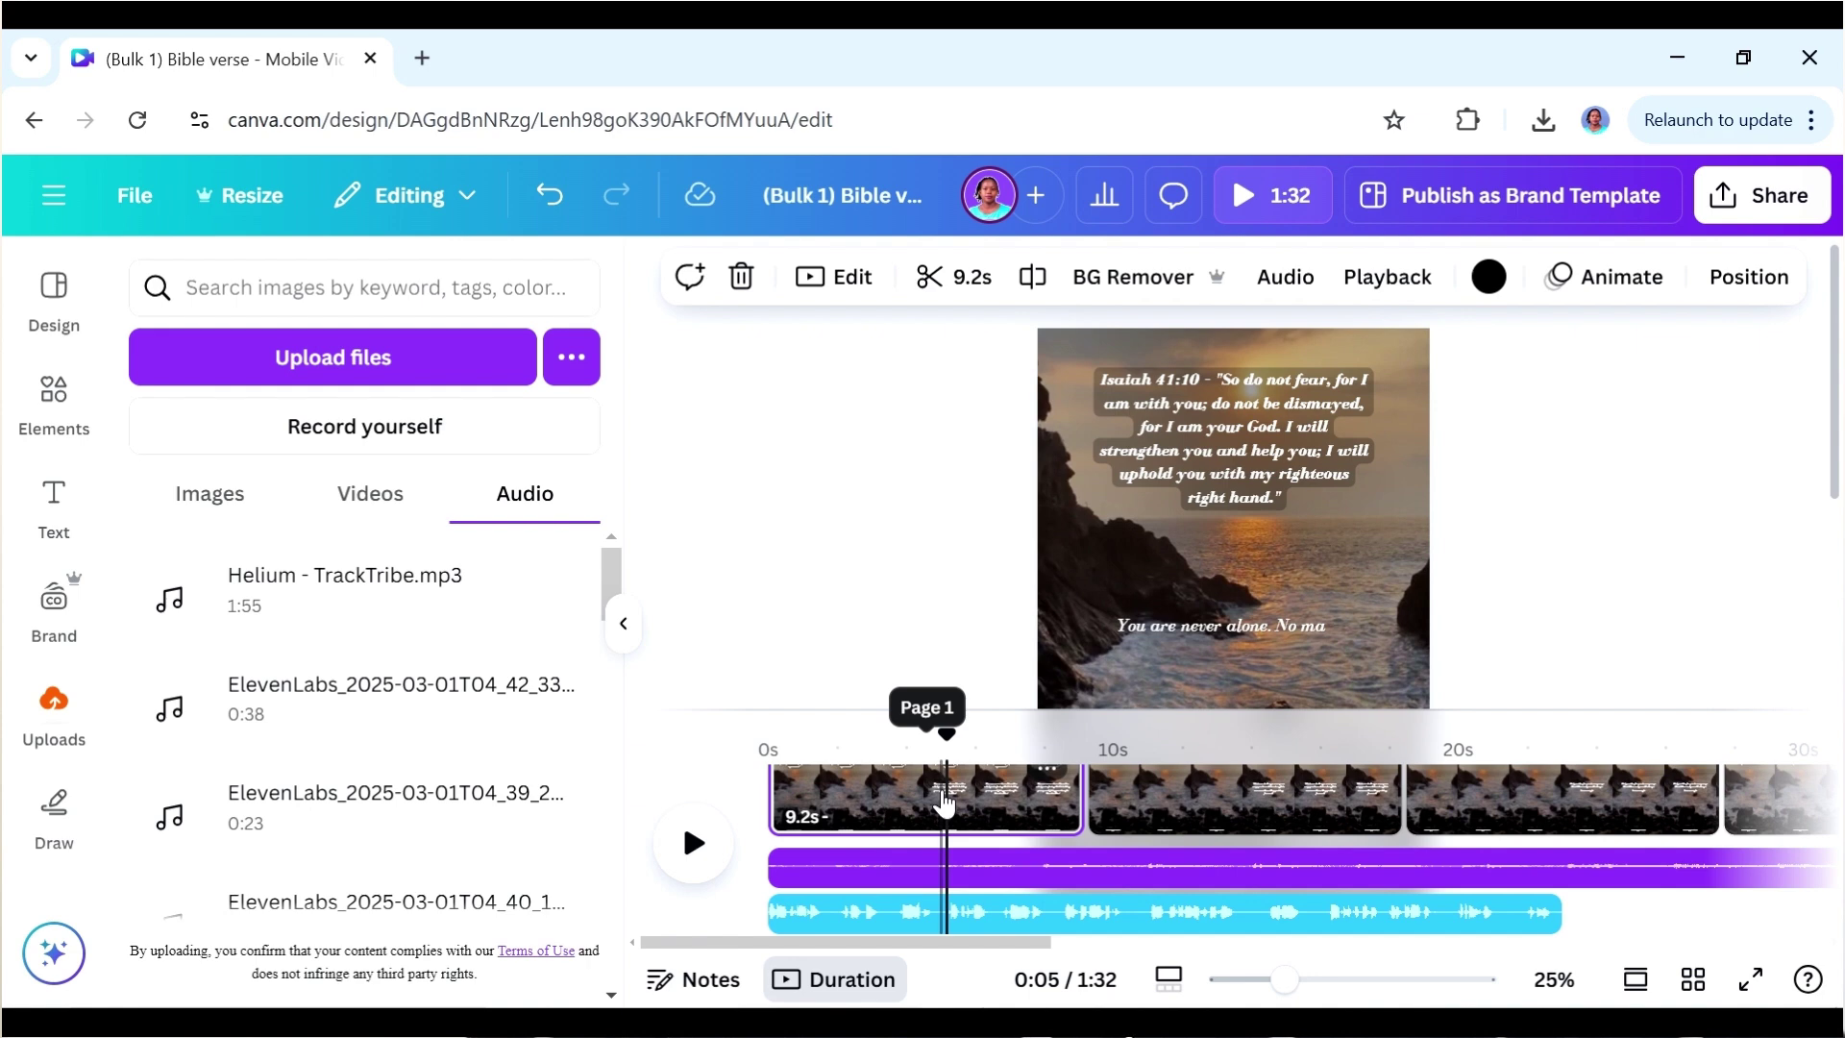
click(942, 803)
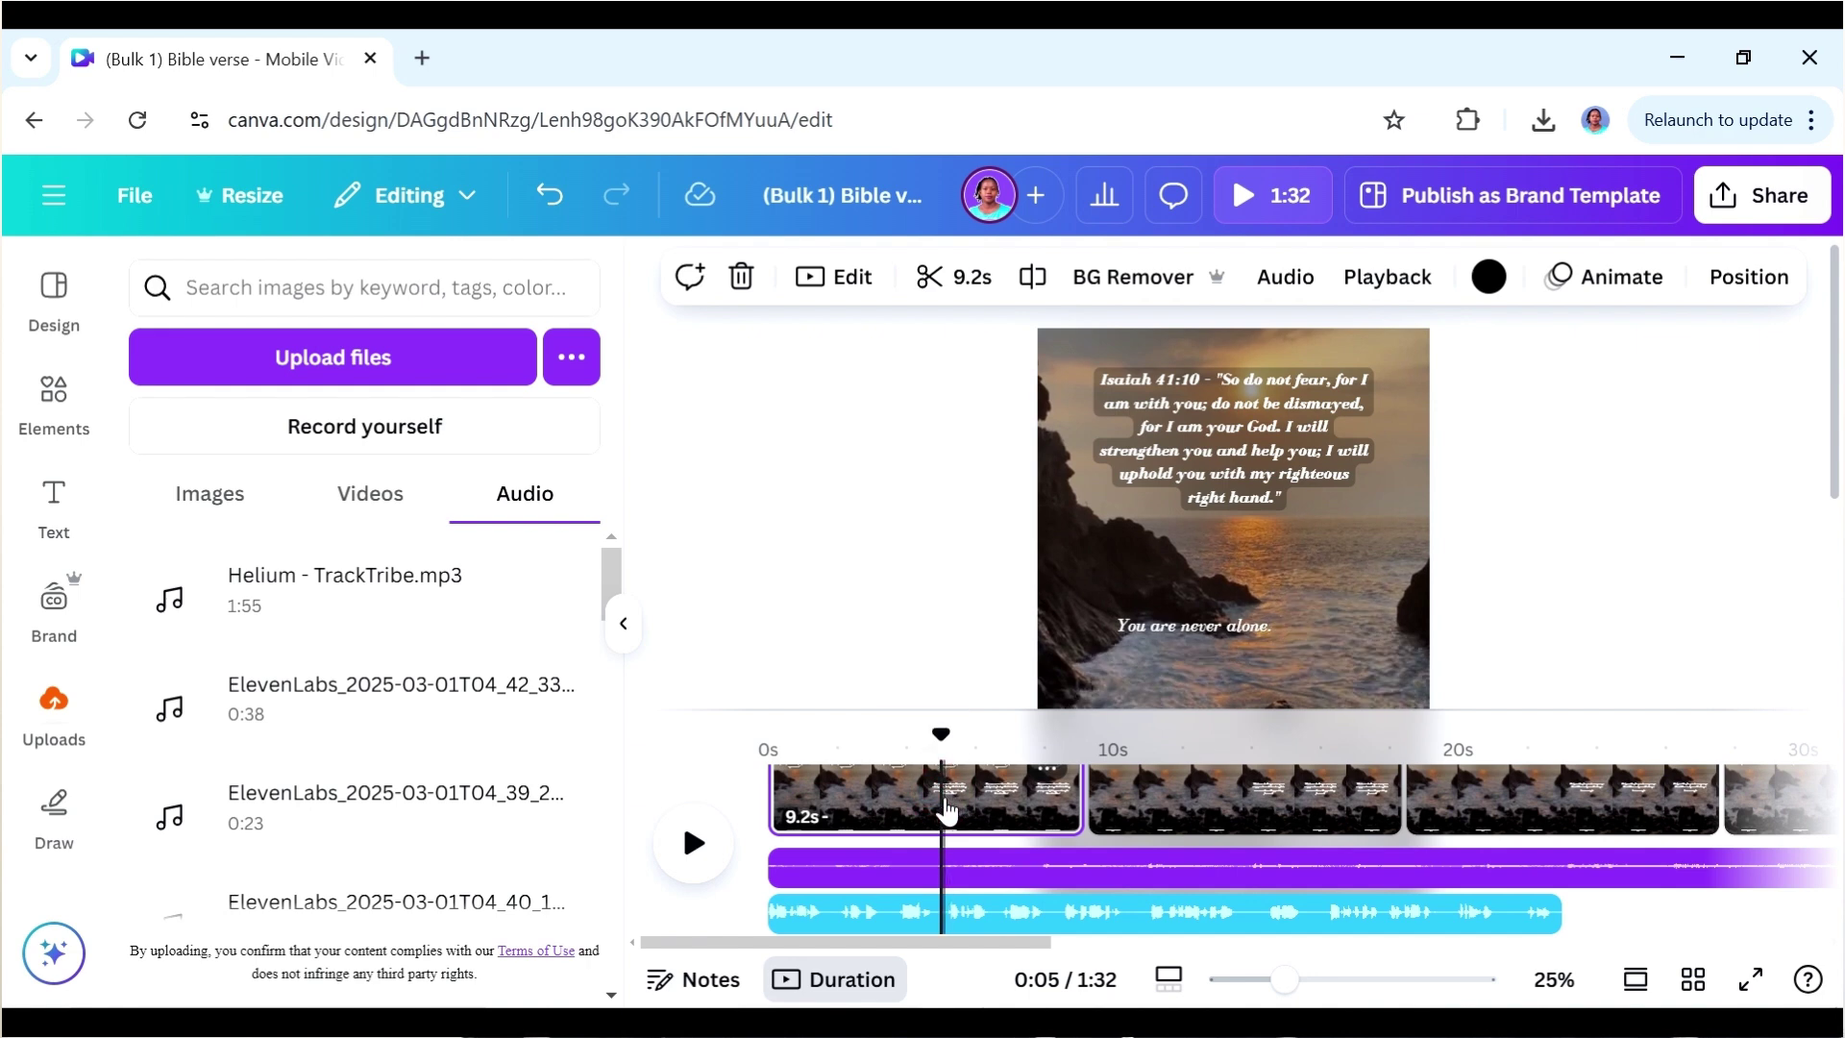
right_click(948, 810)
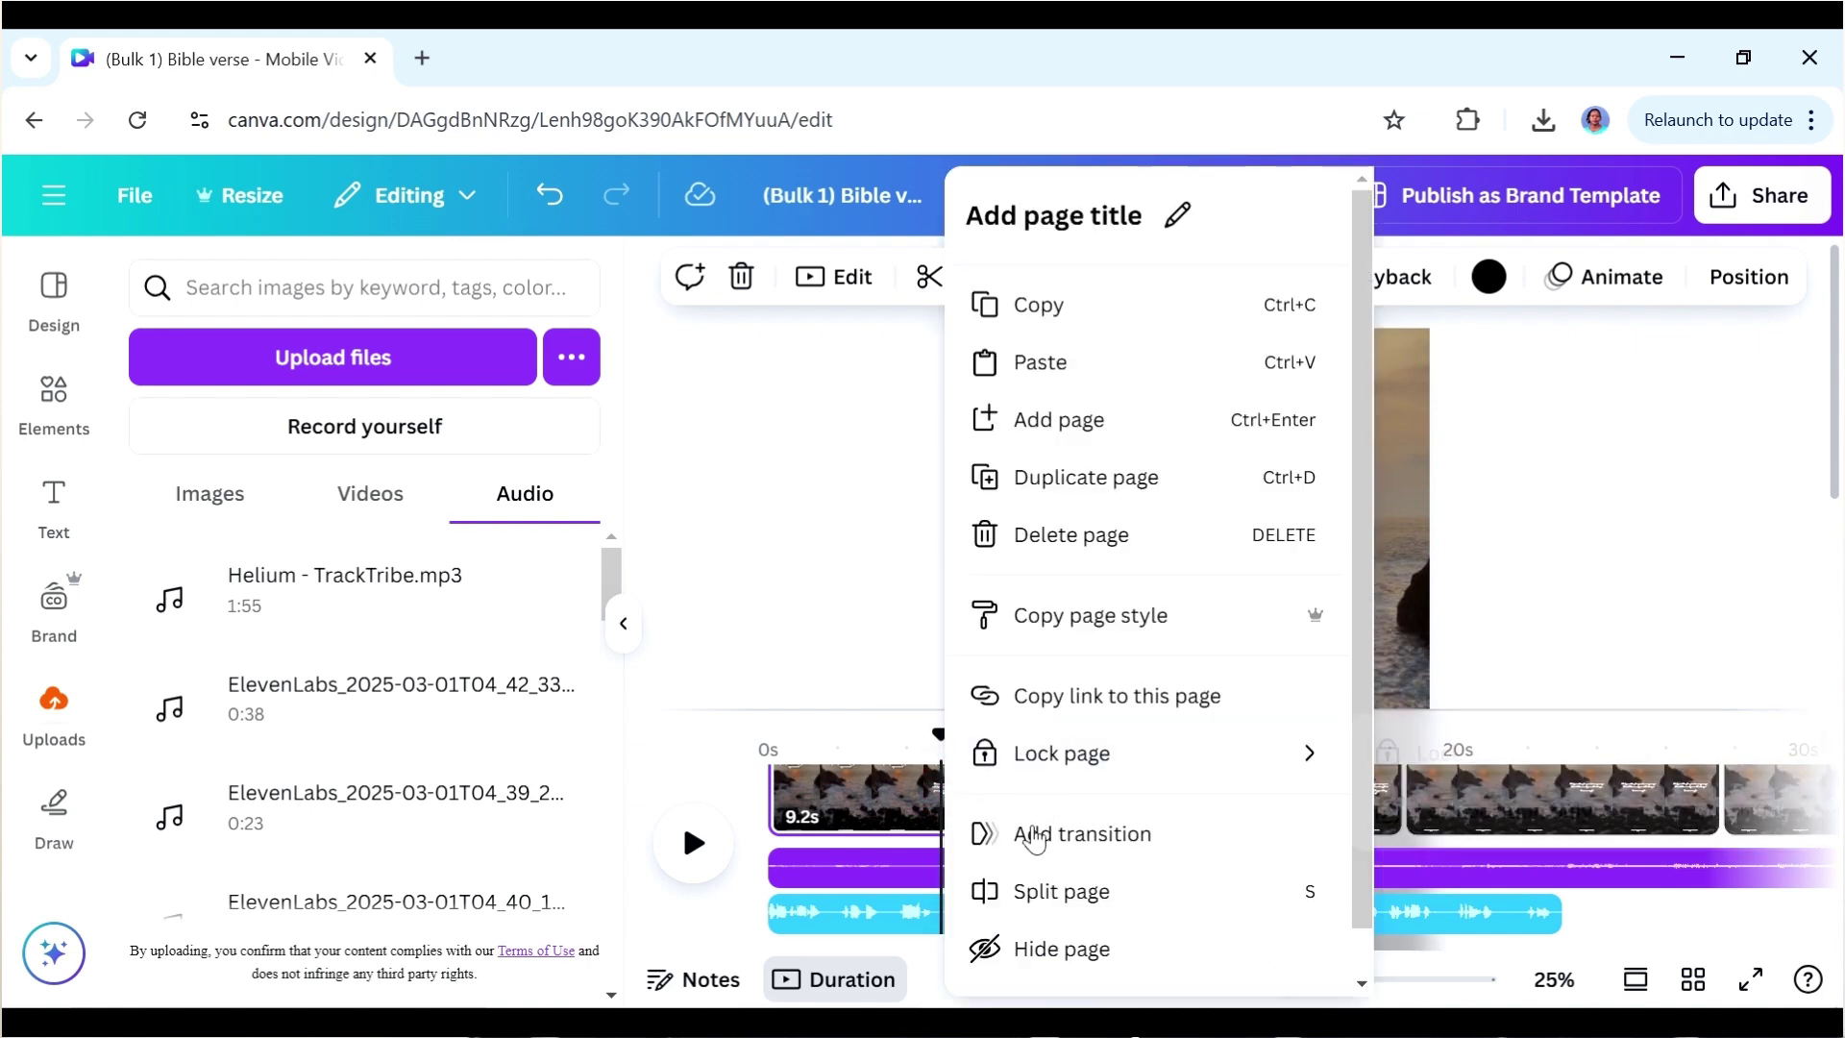
click(1034, 893)
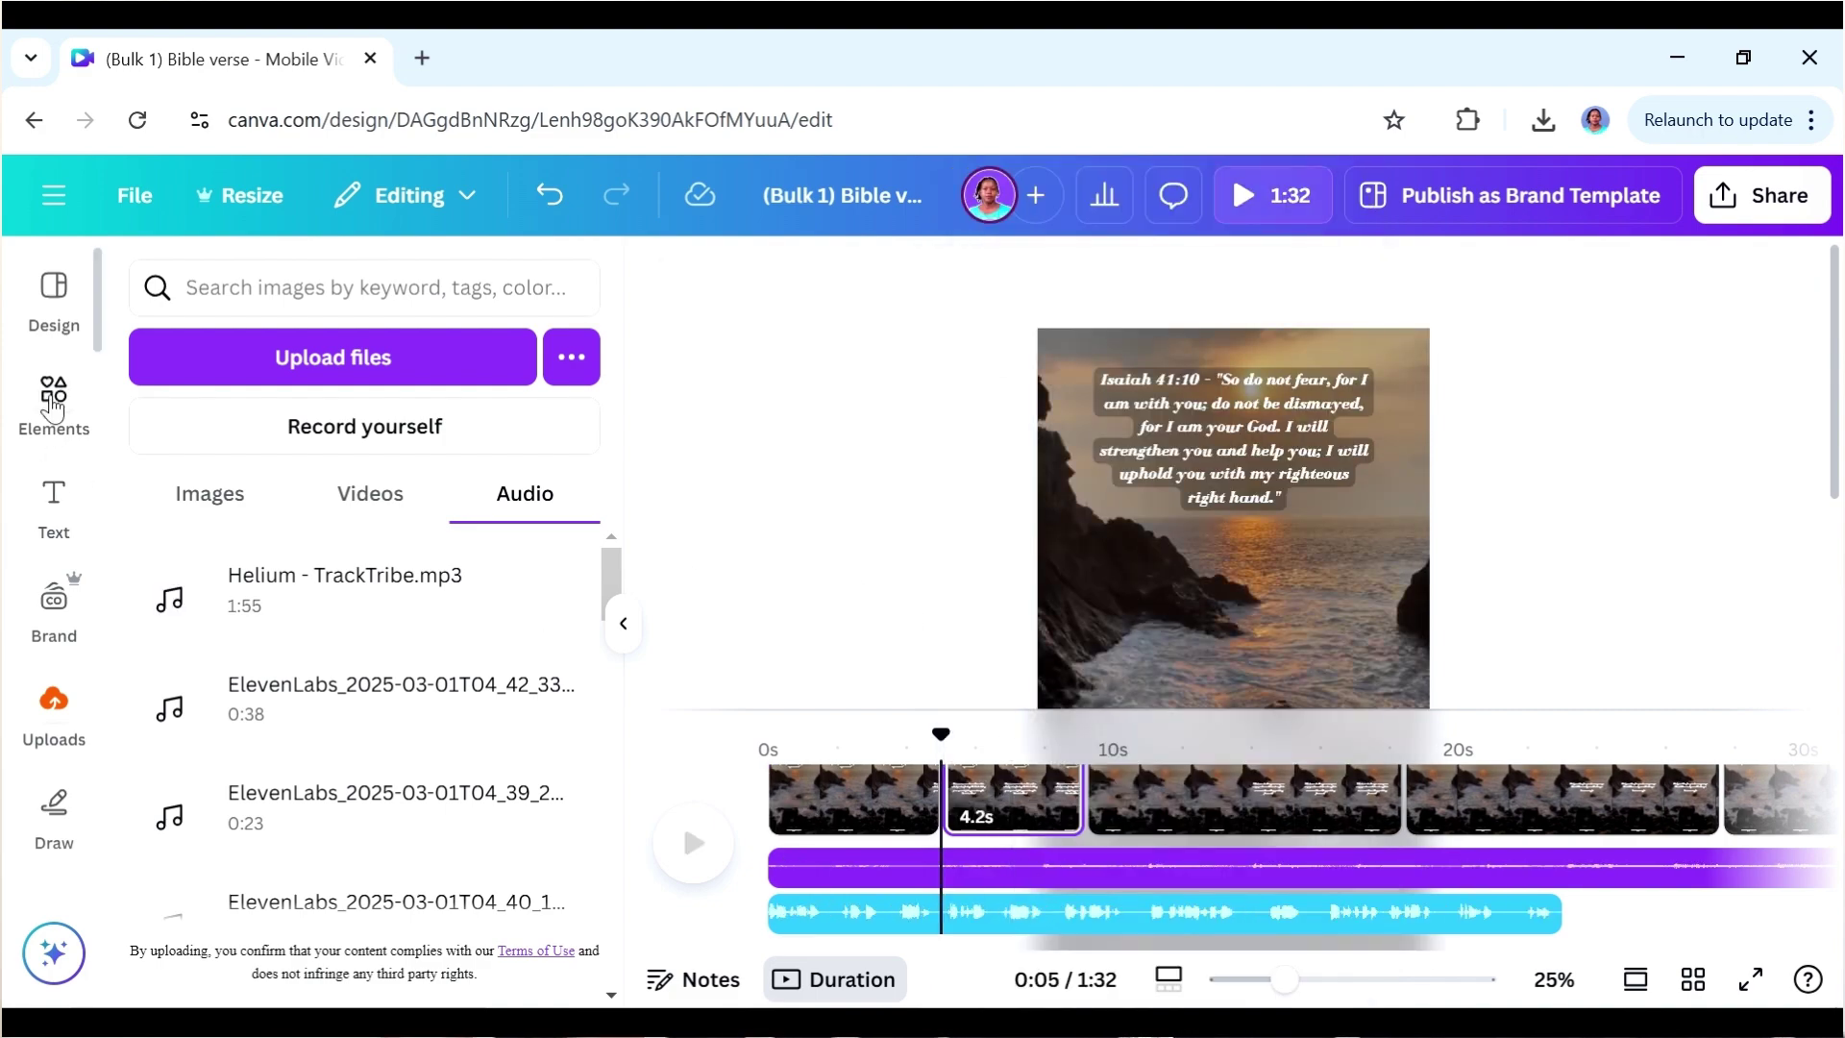
- Switch to ChatGPT and review the suggested background setting for the Isaiah 41:10 verse
key(alt+Tab)
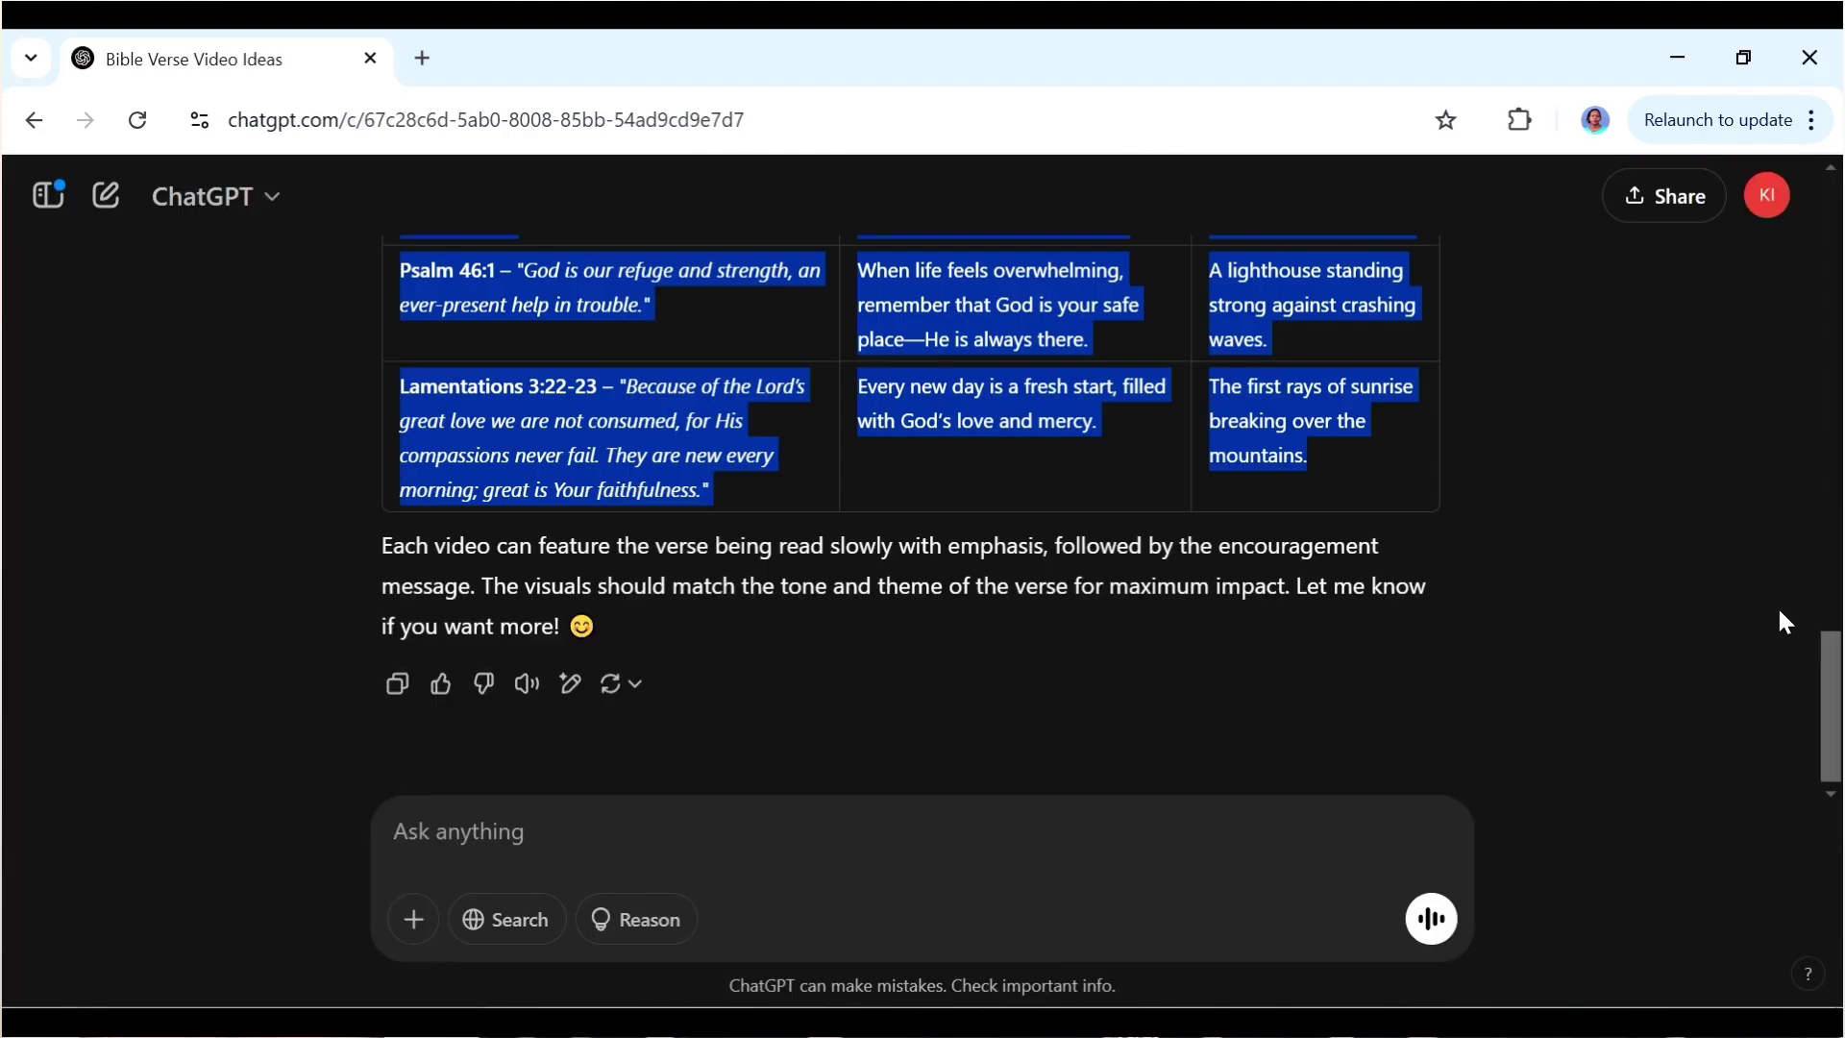
scroll(1504, 665, up, 10)
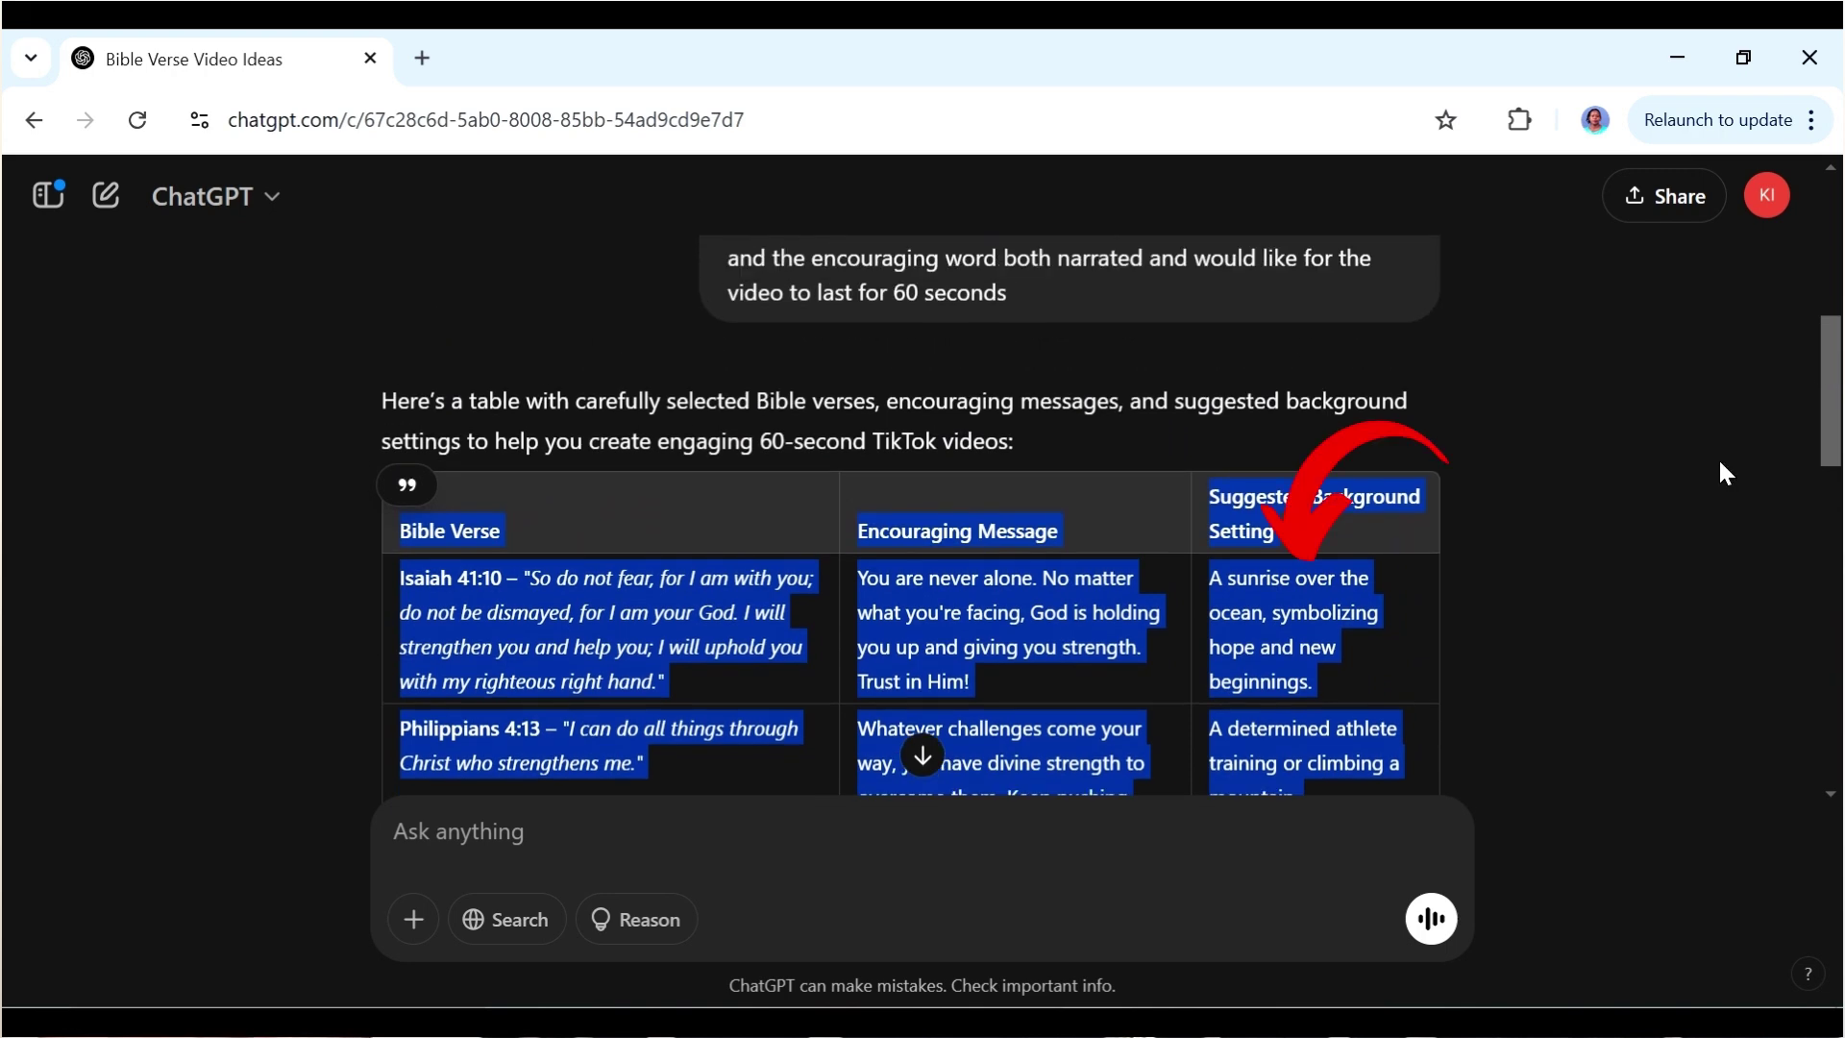
click(1502, 663)
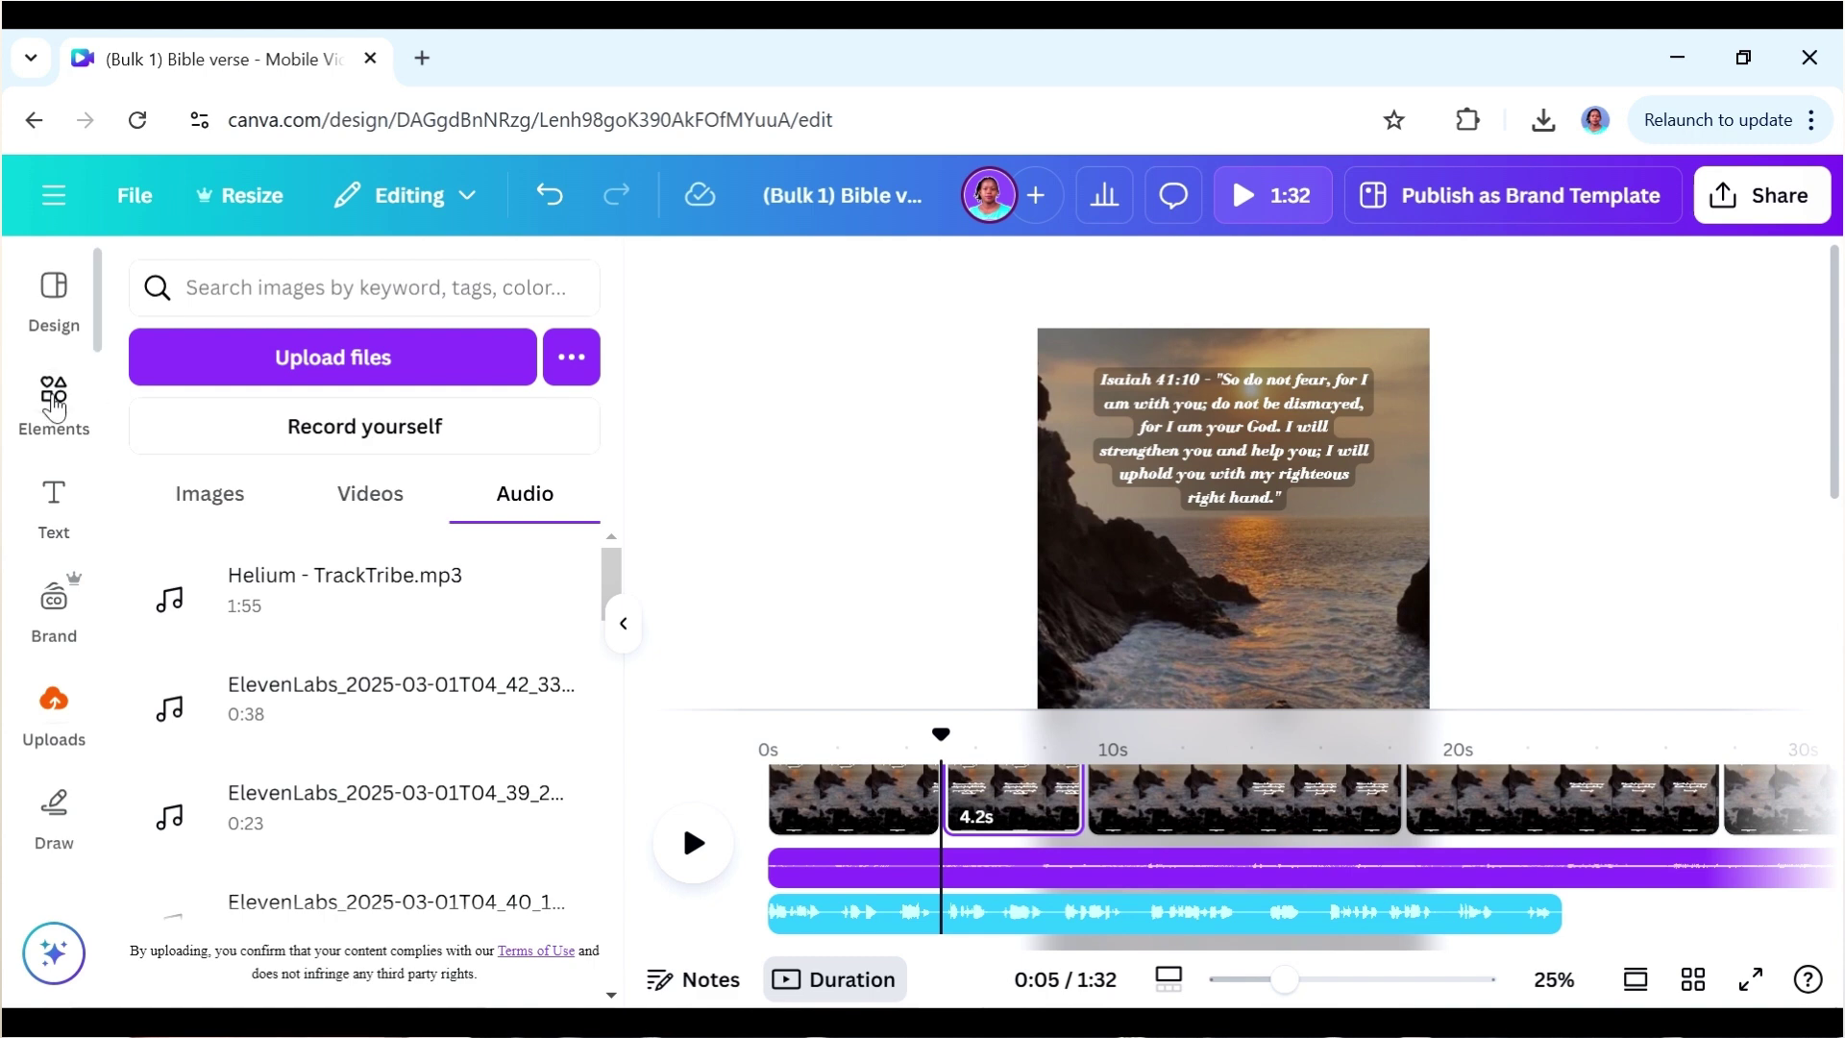
- Back in Canva, search the elements for "sunrise beach" and show only video results
click(53, 394)
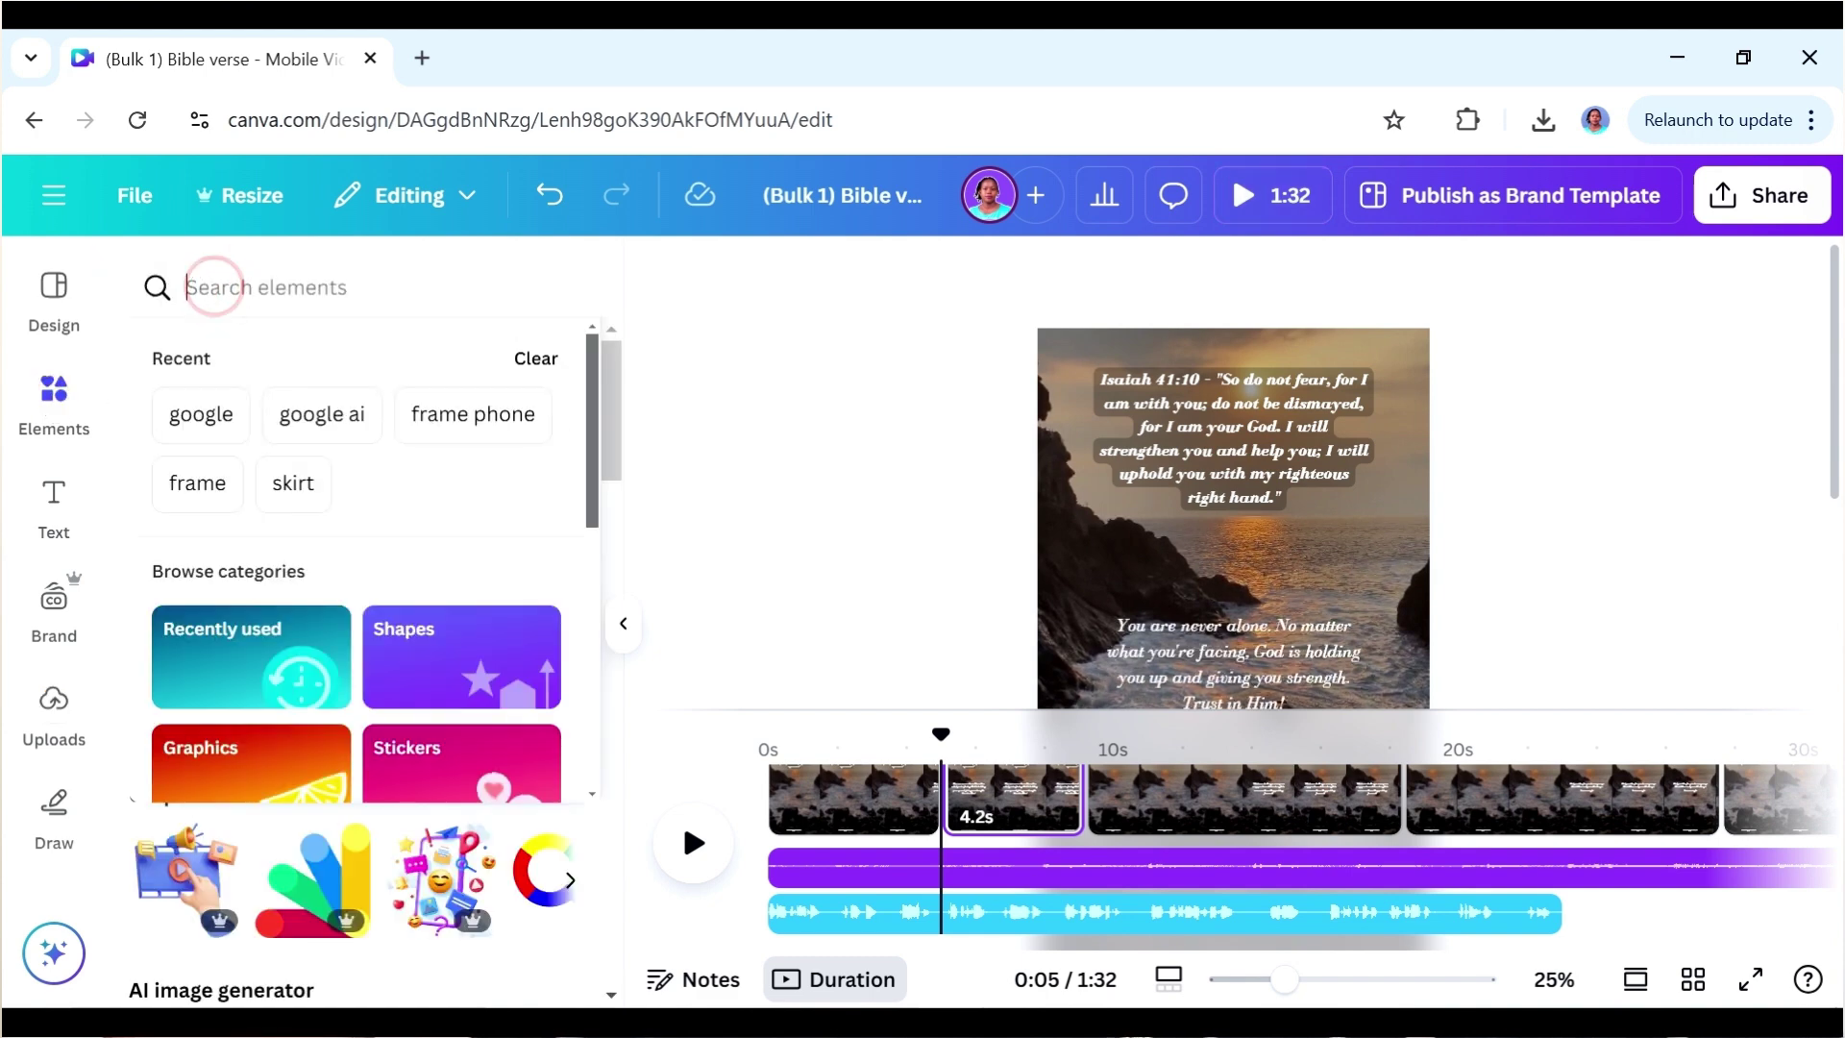
text(sunri)
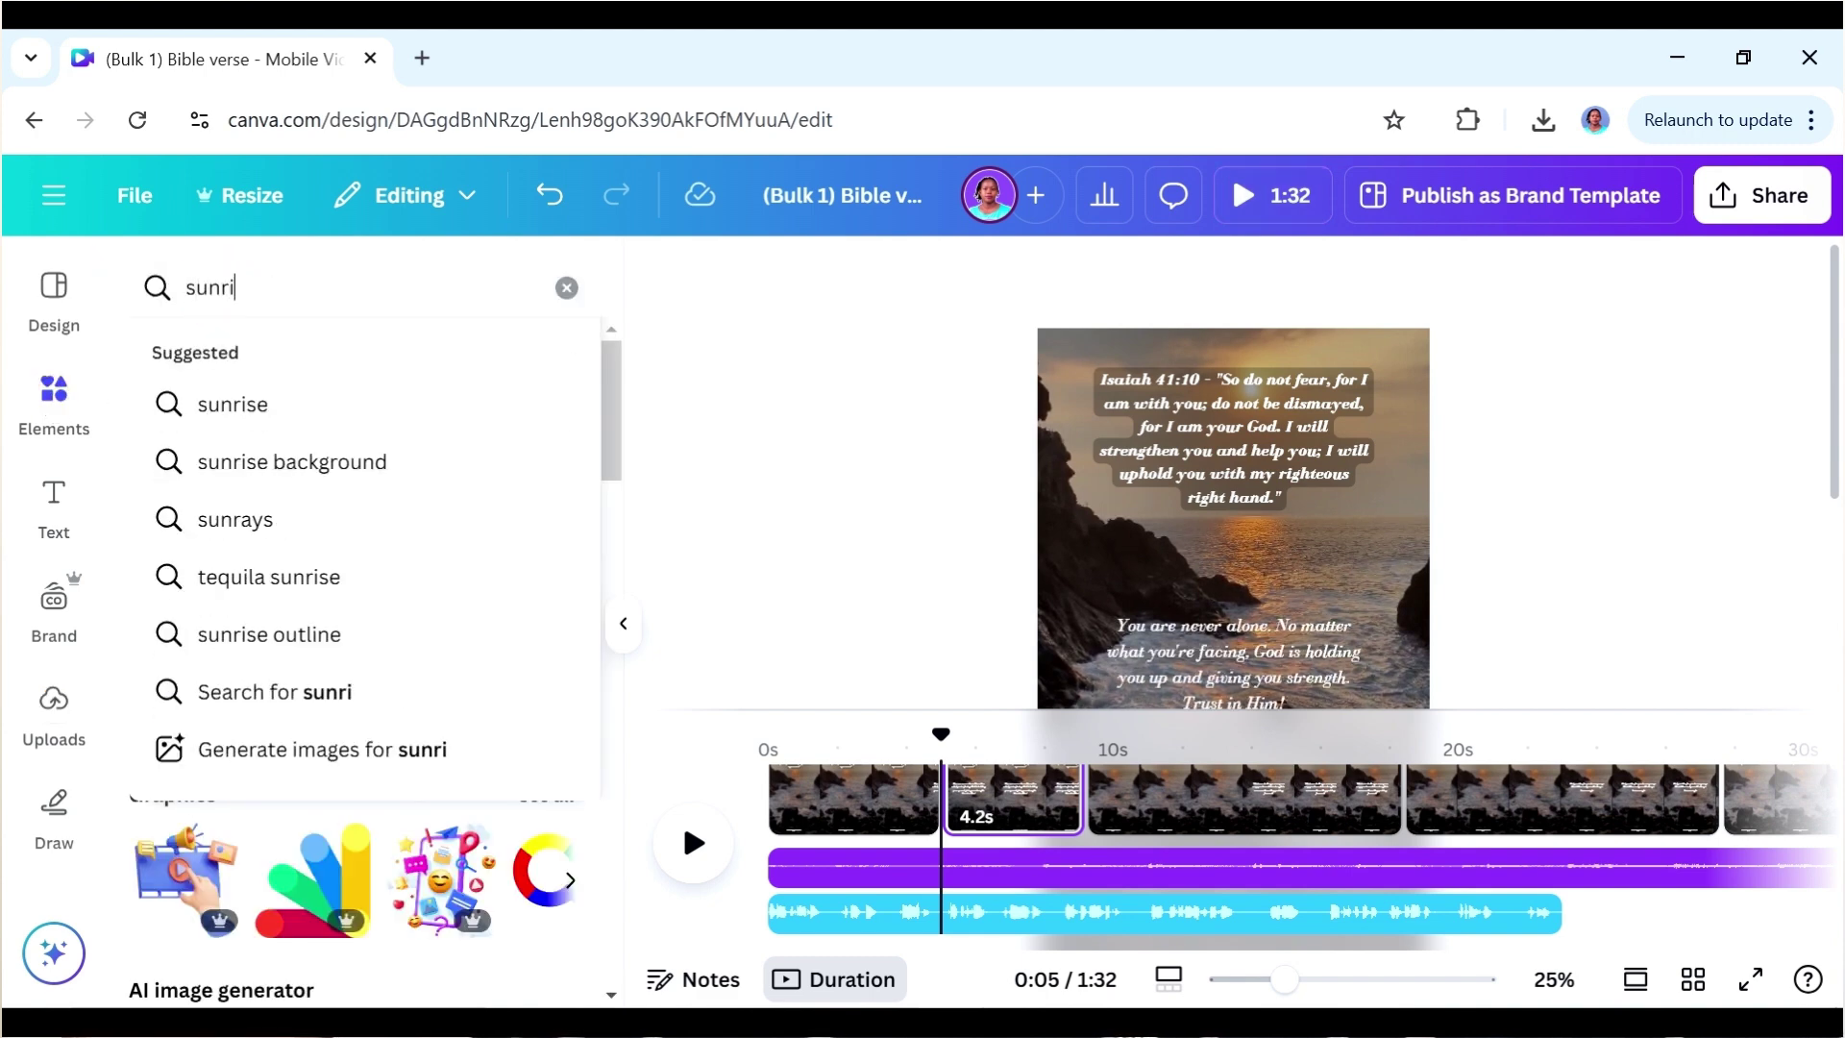
text(se)
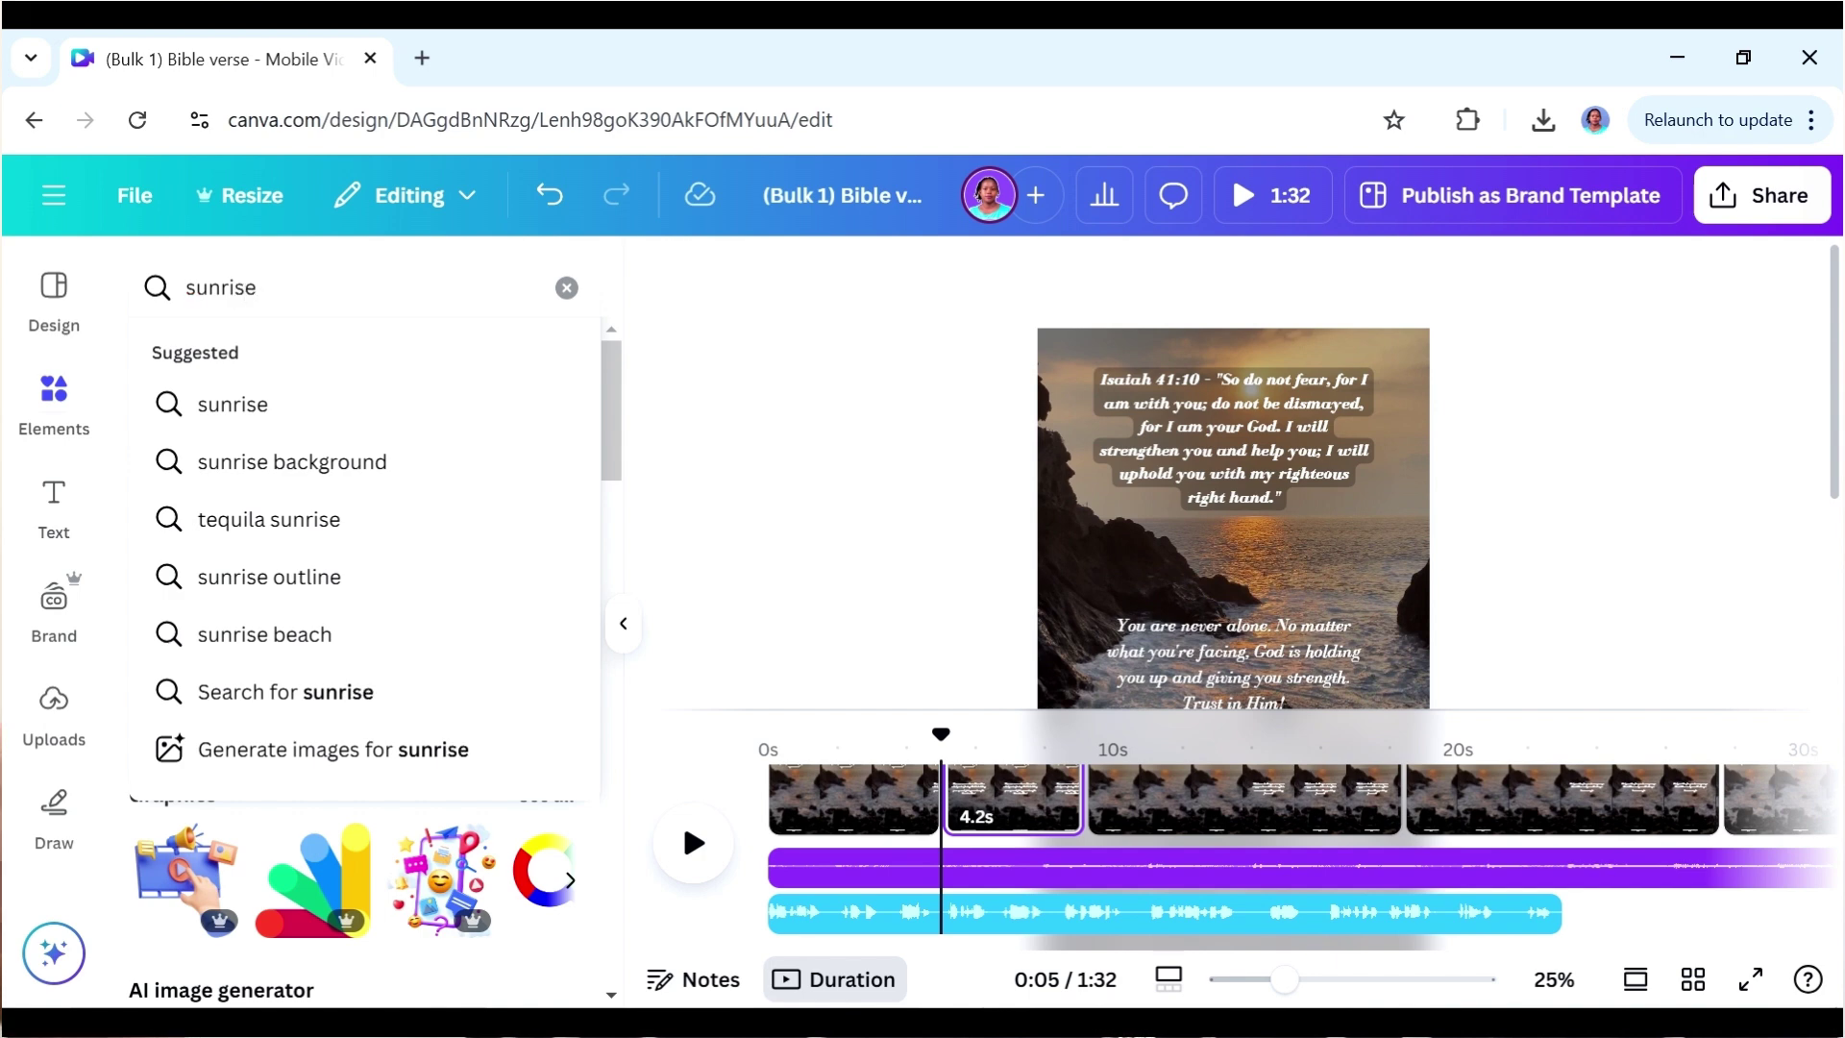
click(320, 636)
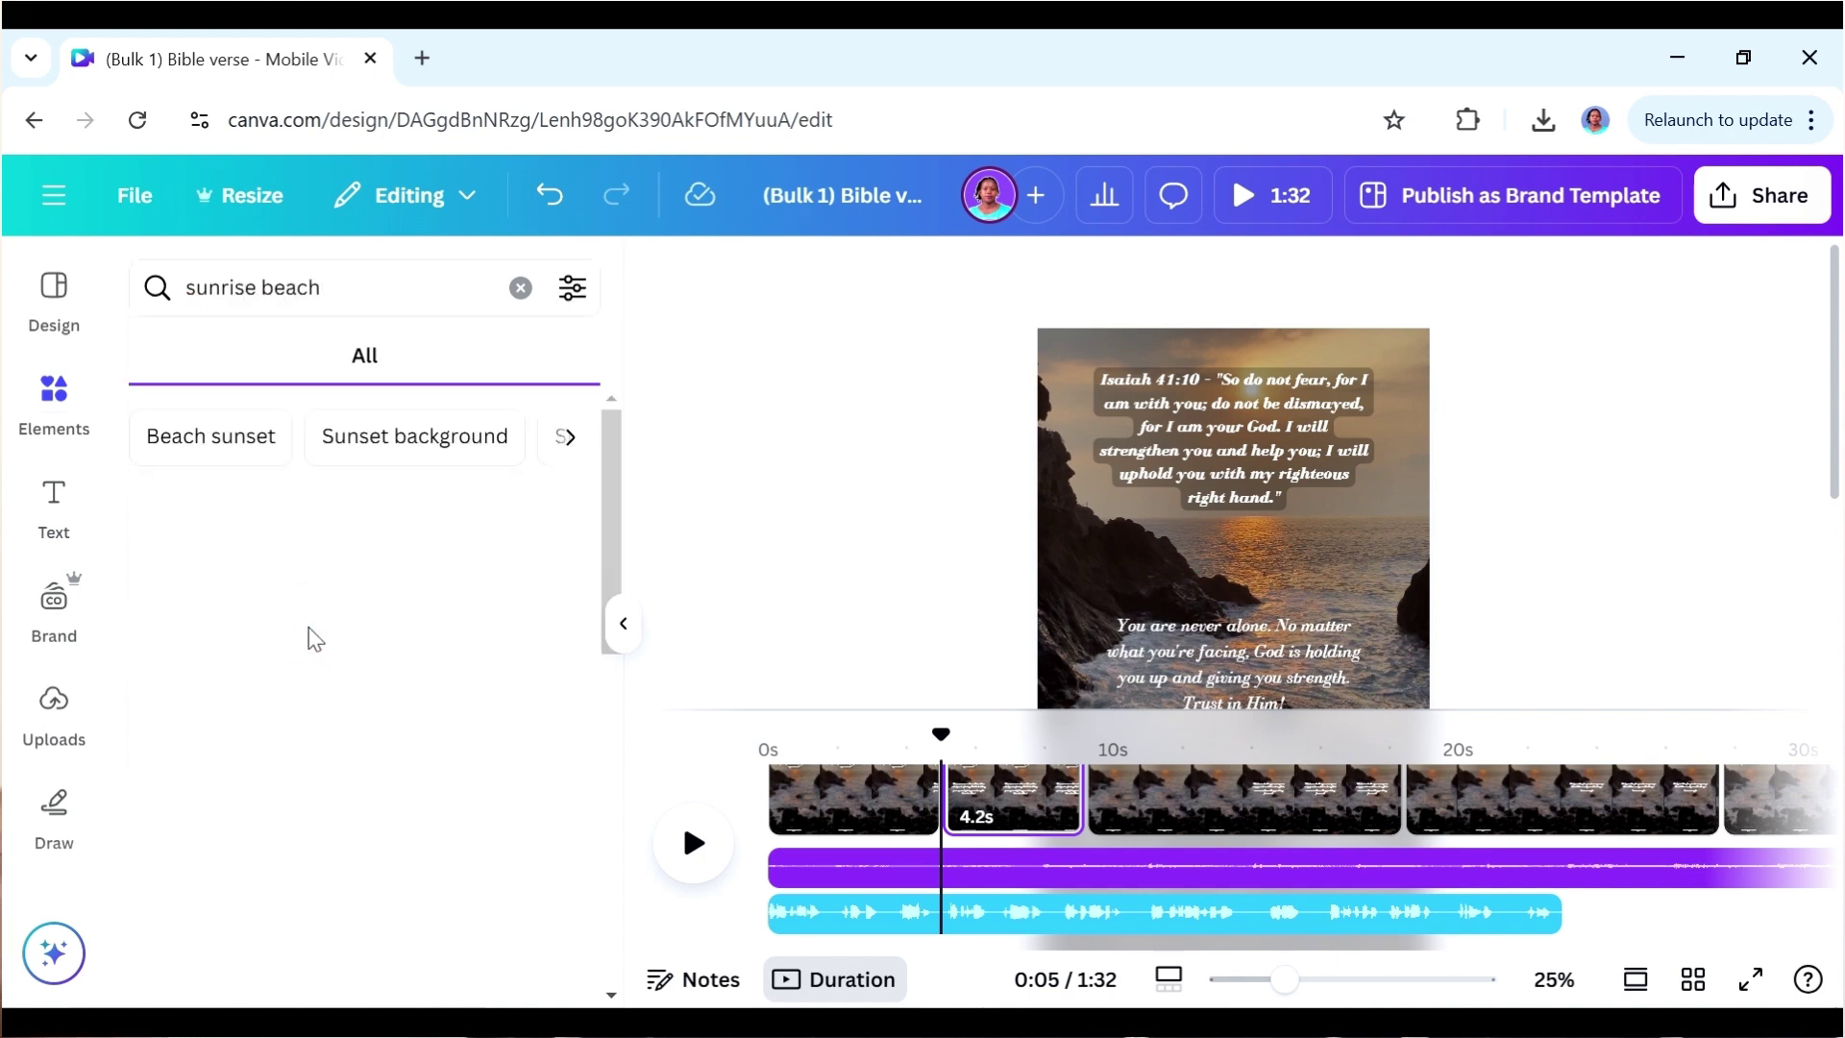
click(223, 356)
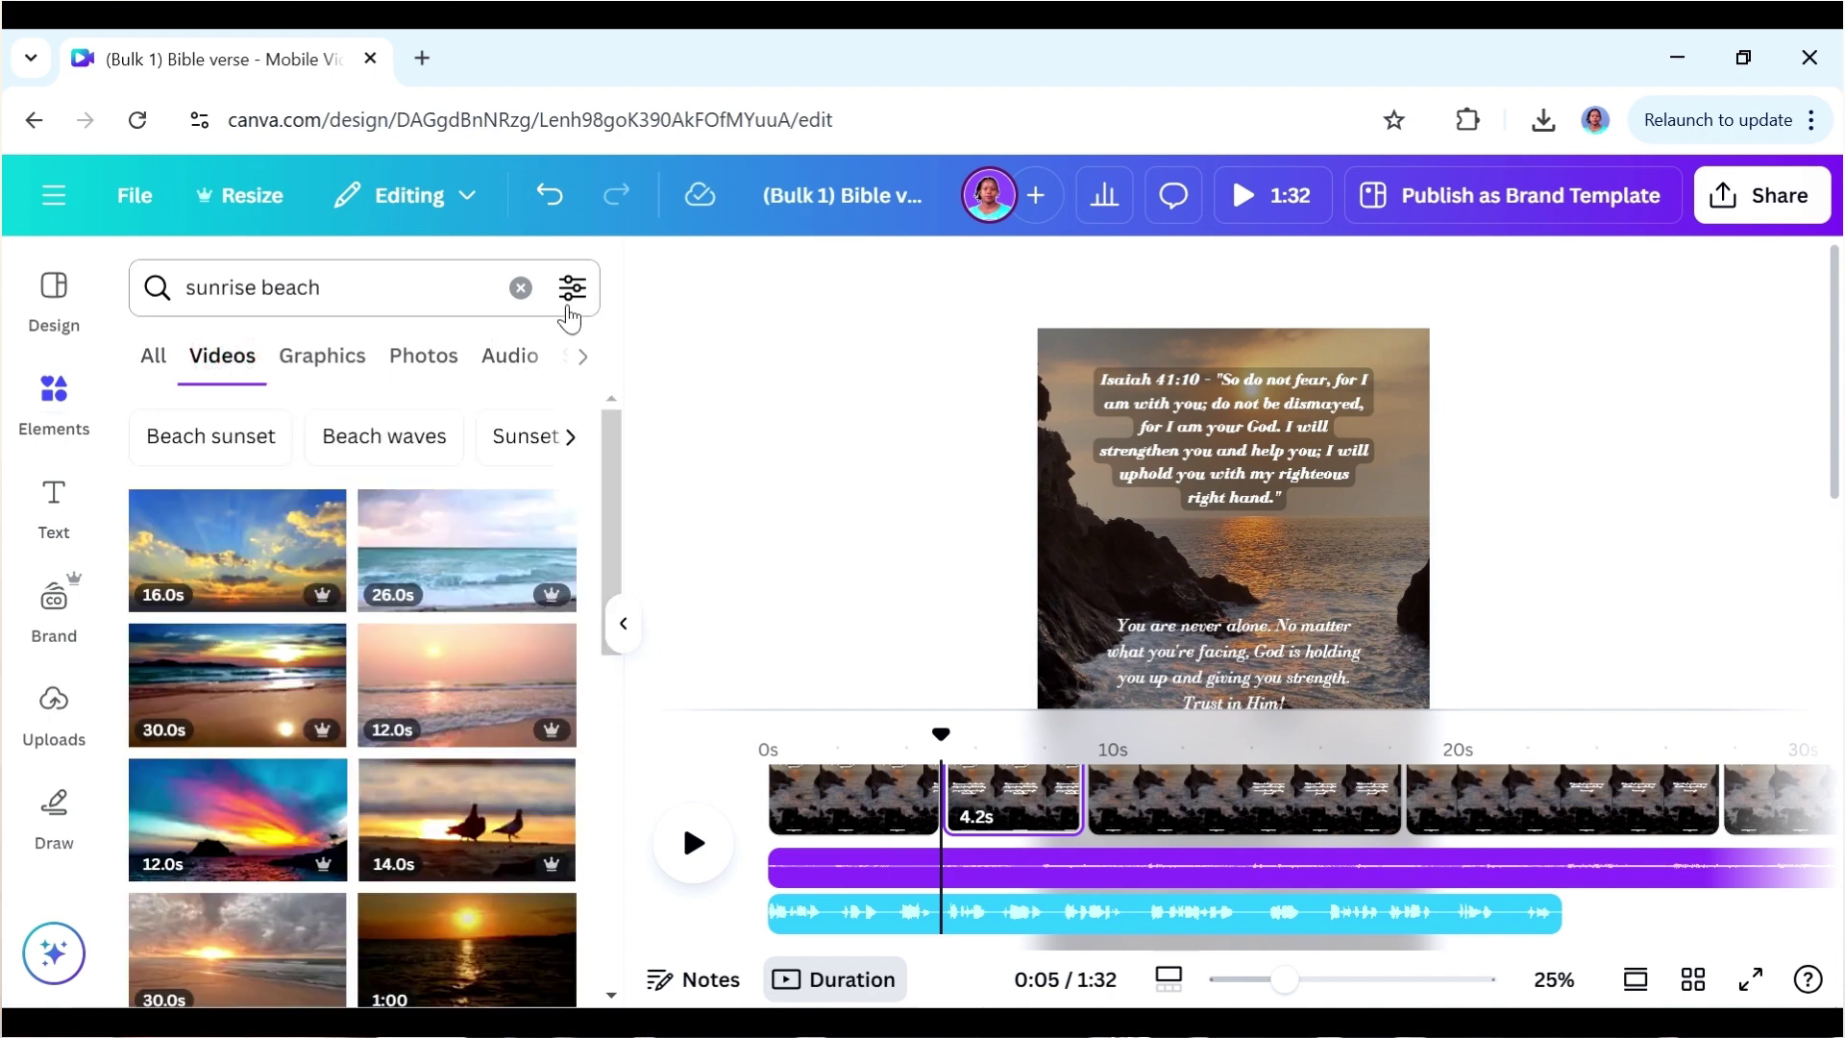
- Filter the sunrise beach videos to vertical orientation
click(571, 289)
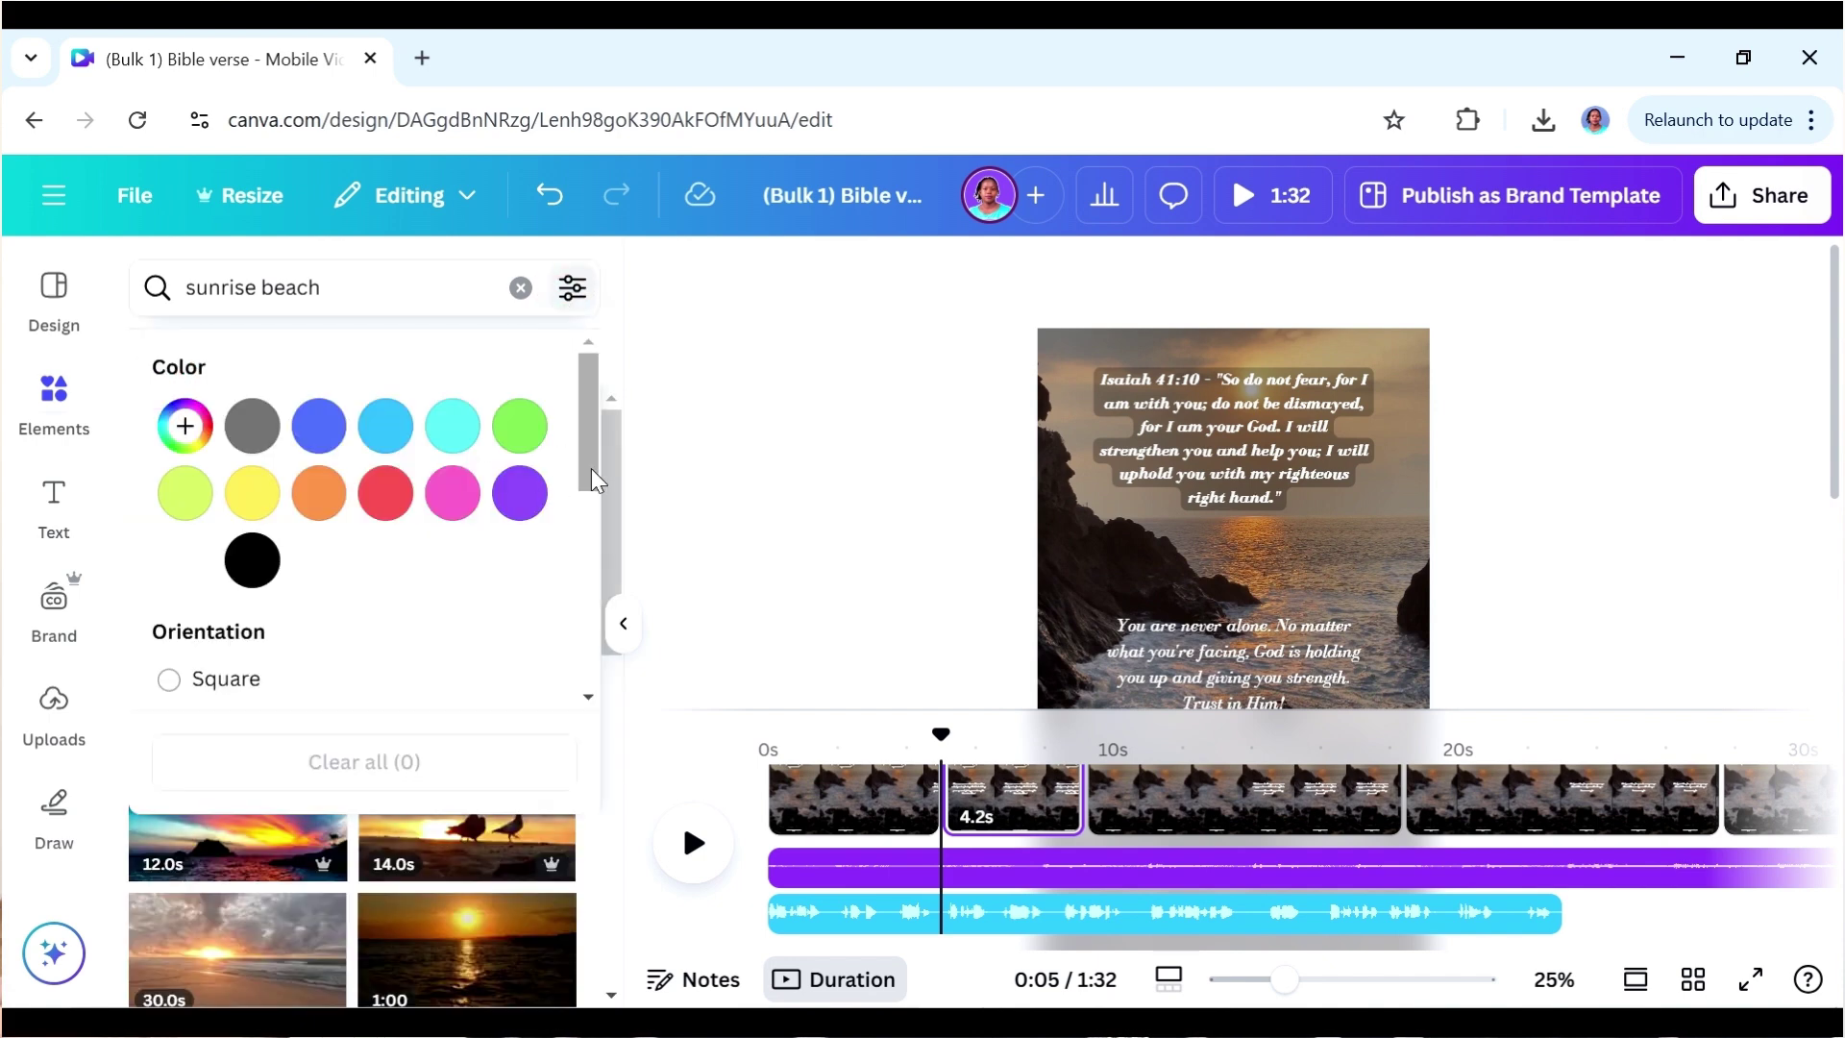
scroll(589, 474, down, 3)
click(198, 408)
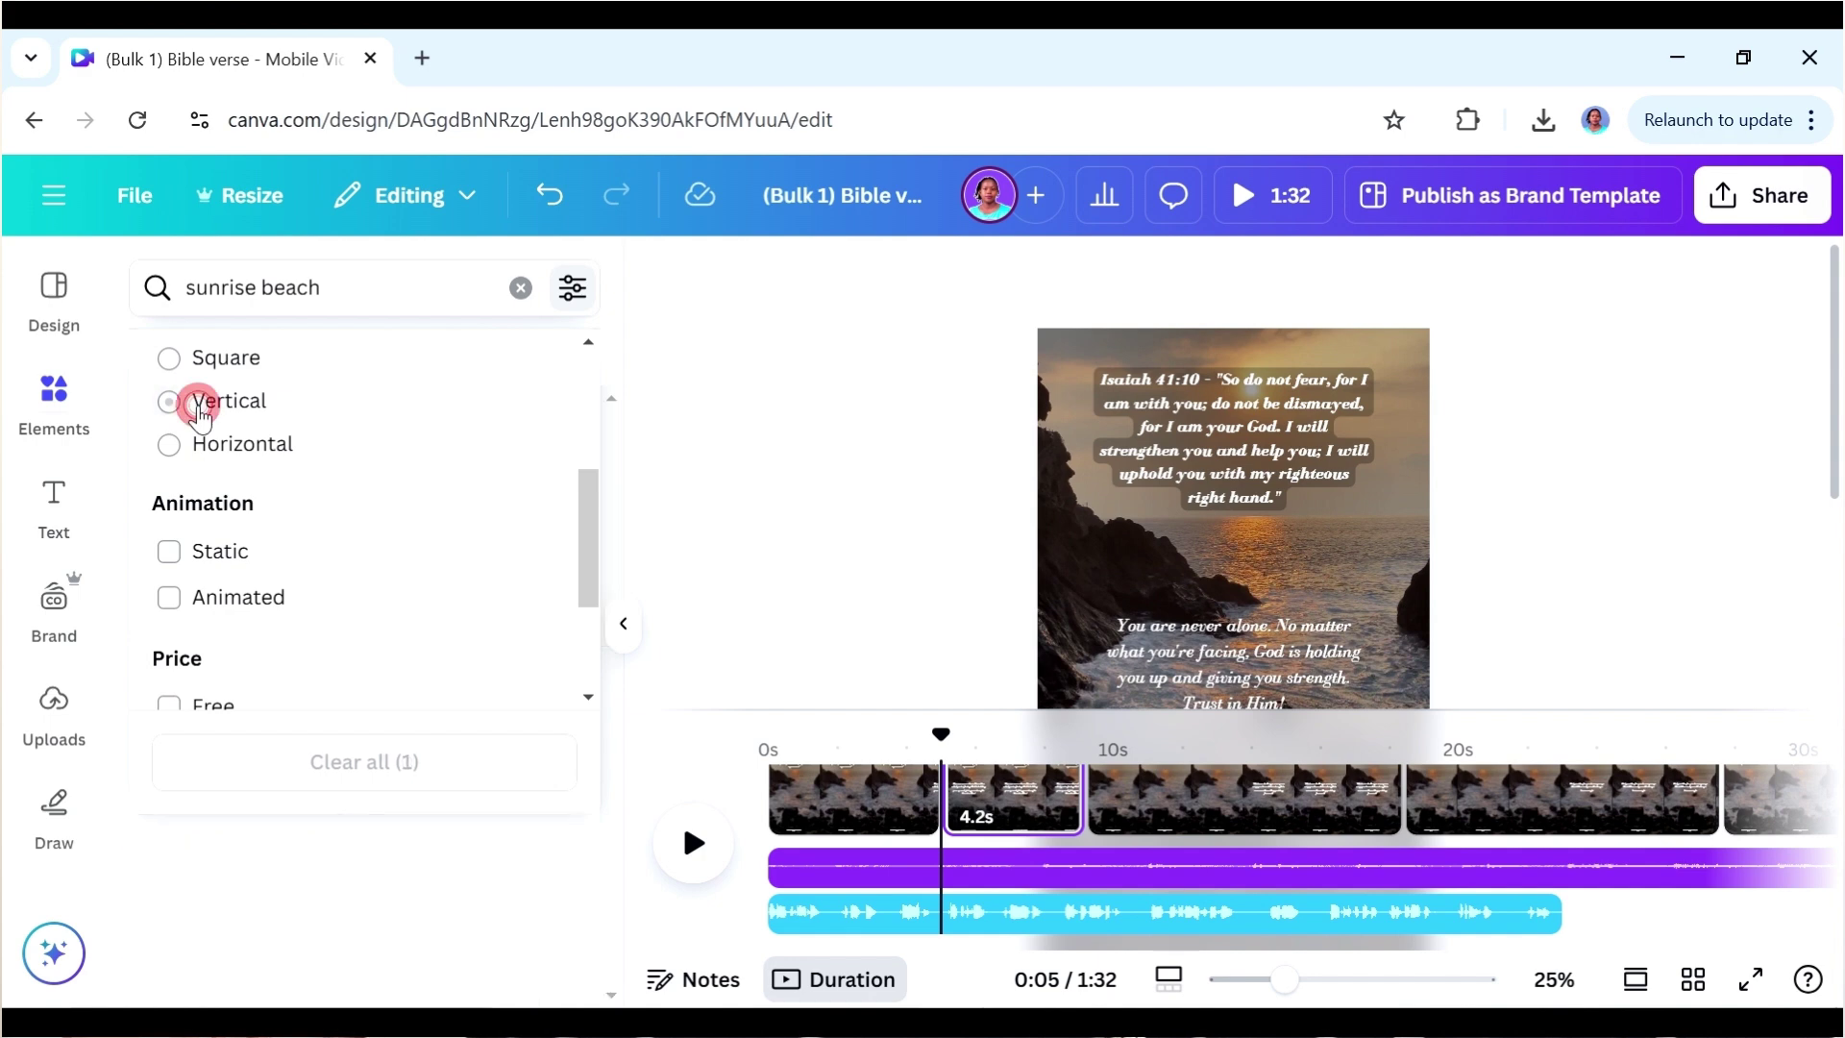
click(623, 758)
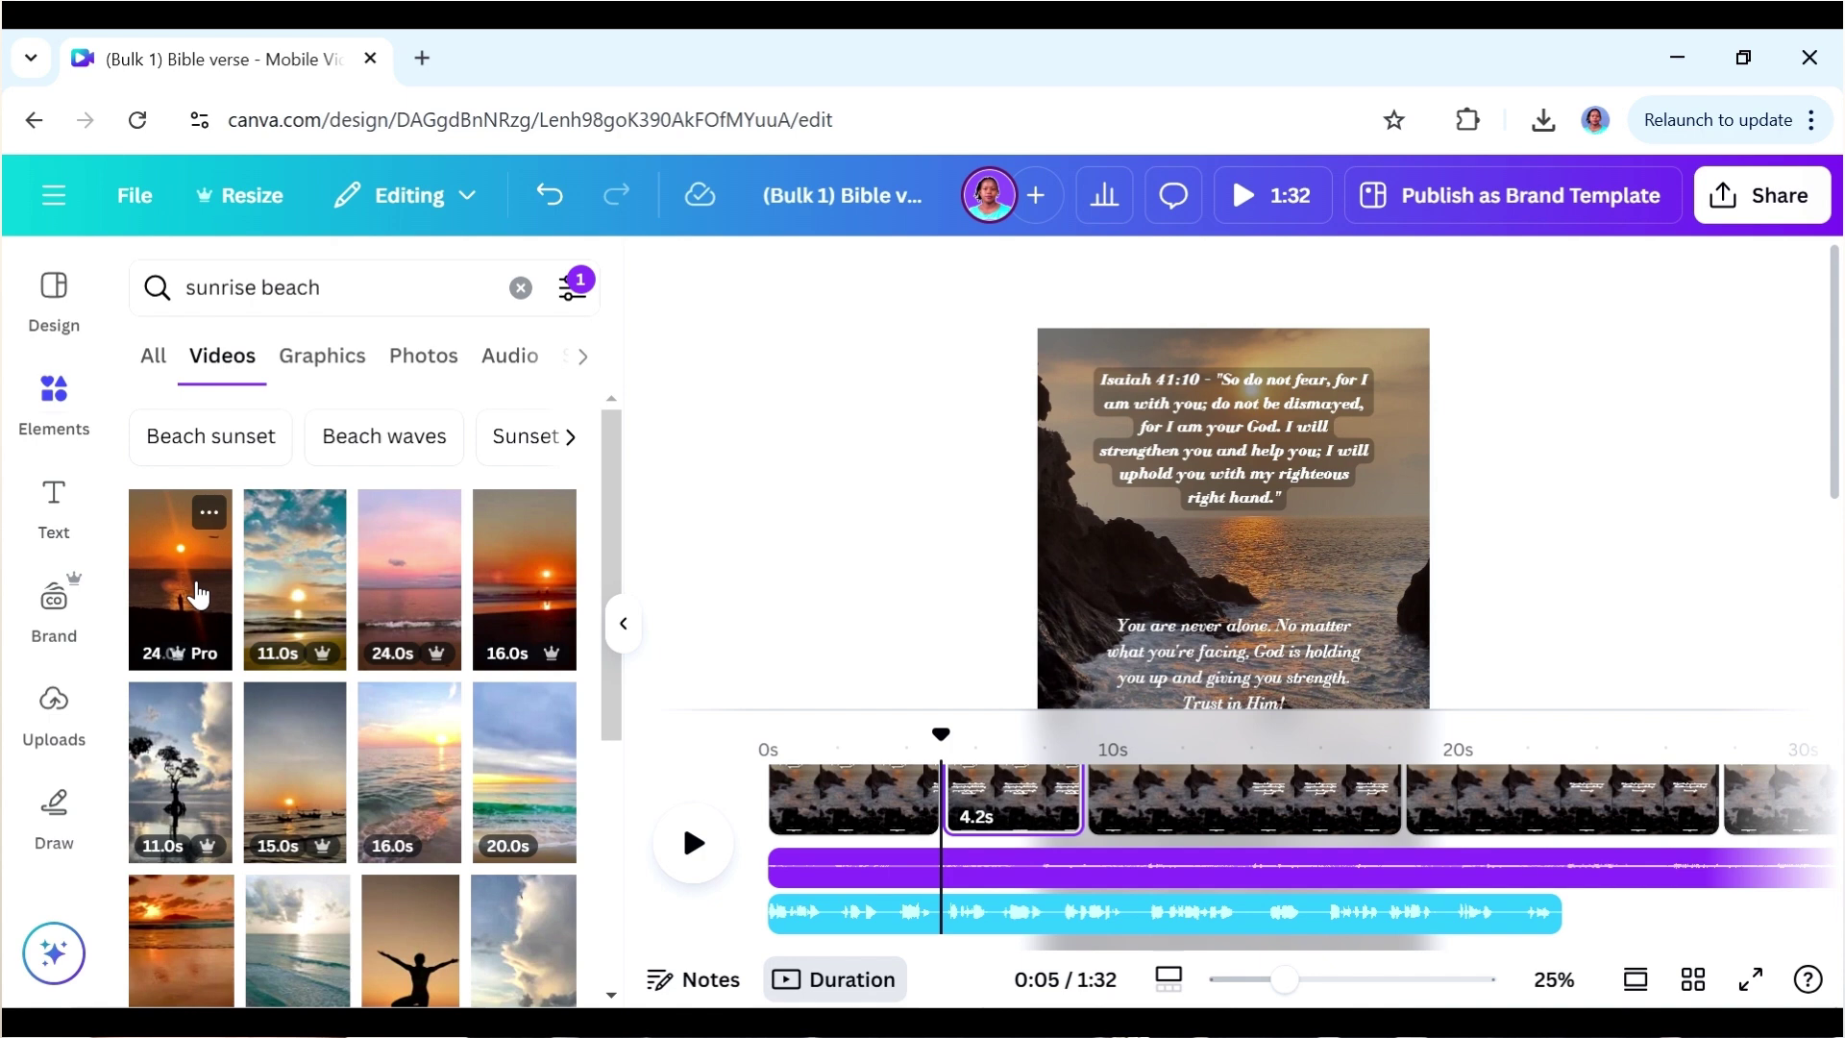
- Insert the 24-second orange sunrise video on the second page and make it replace that page's background
click(189, 587)
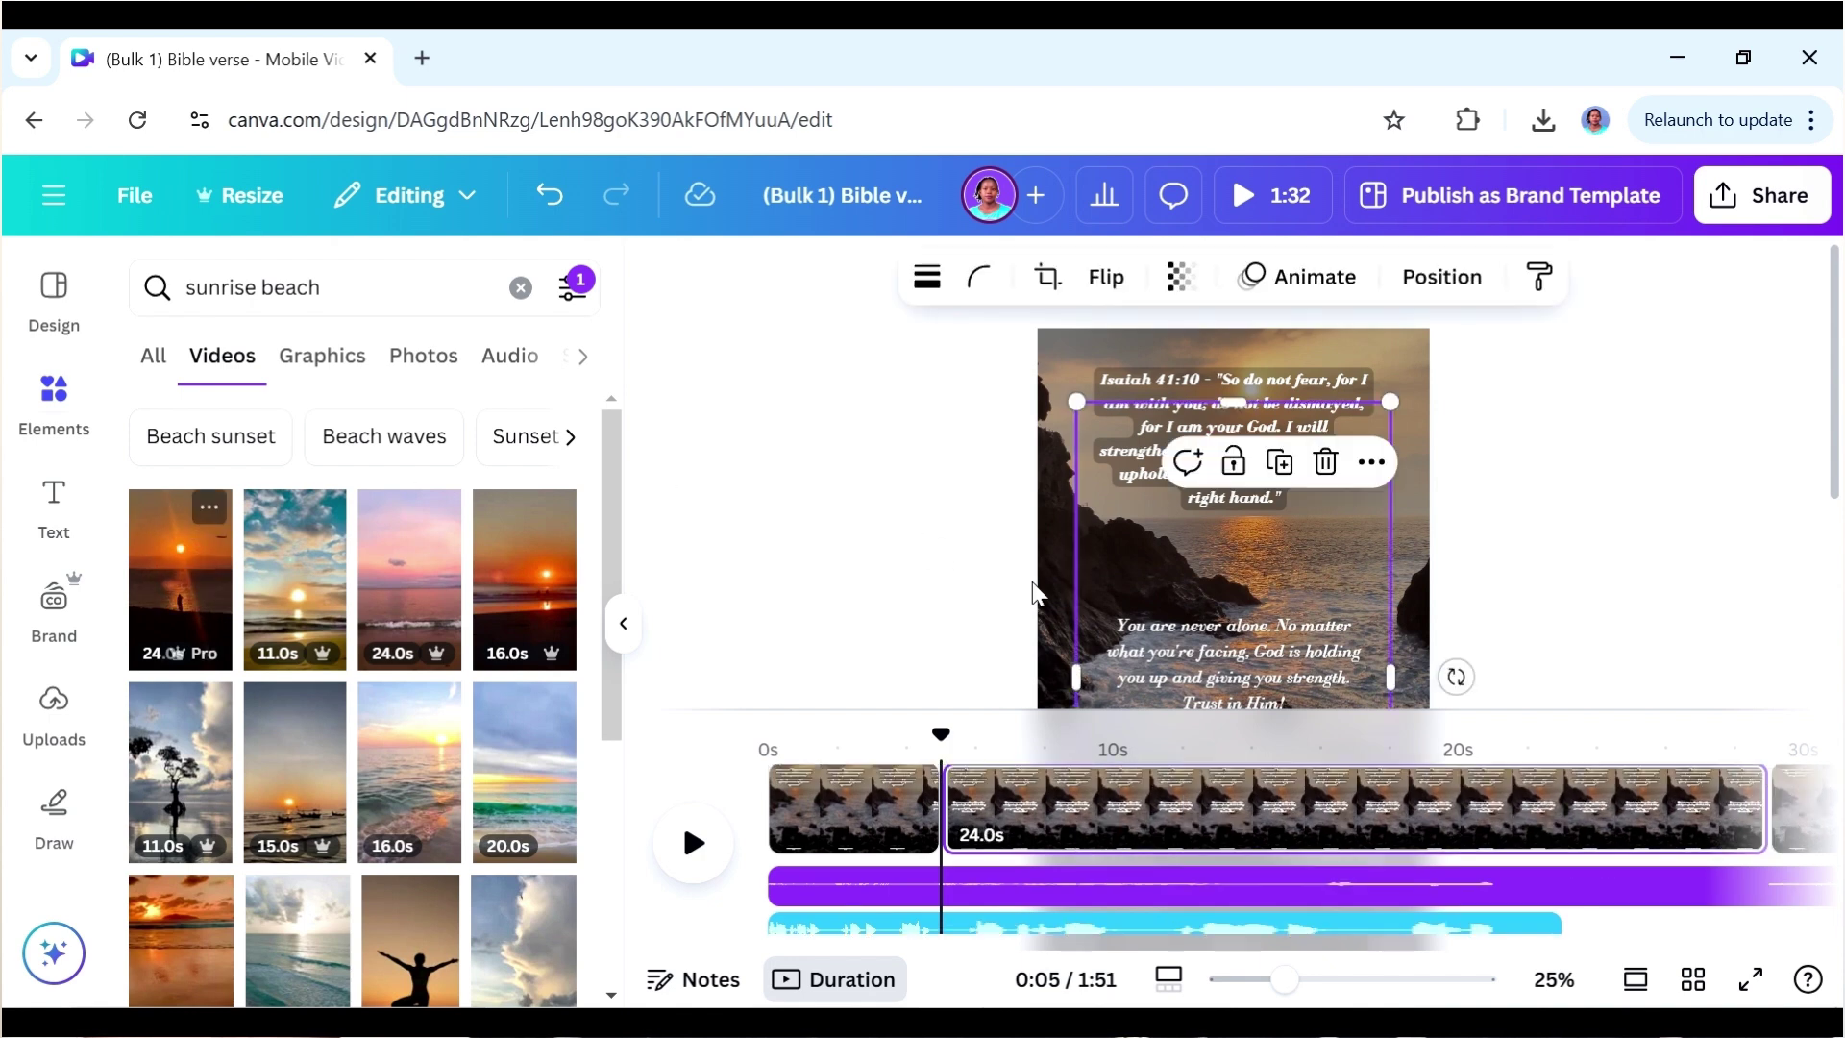
right_click(1137, 574)
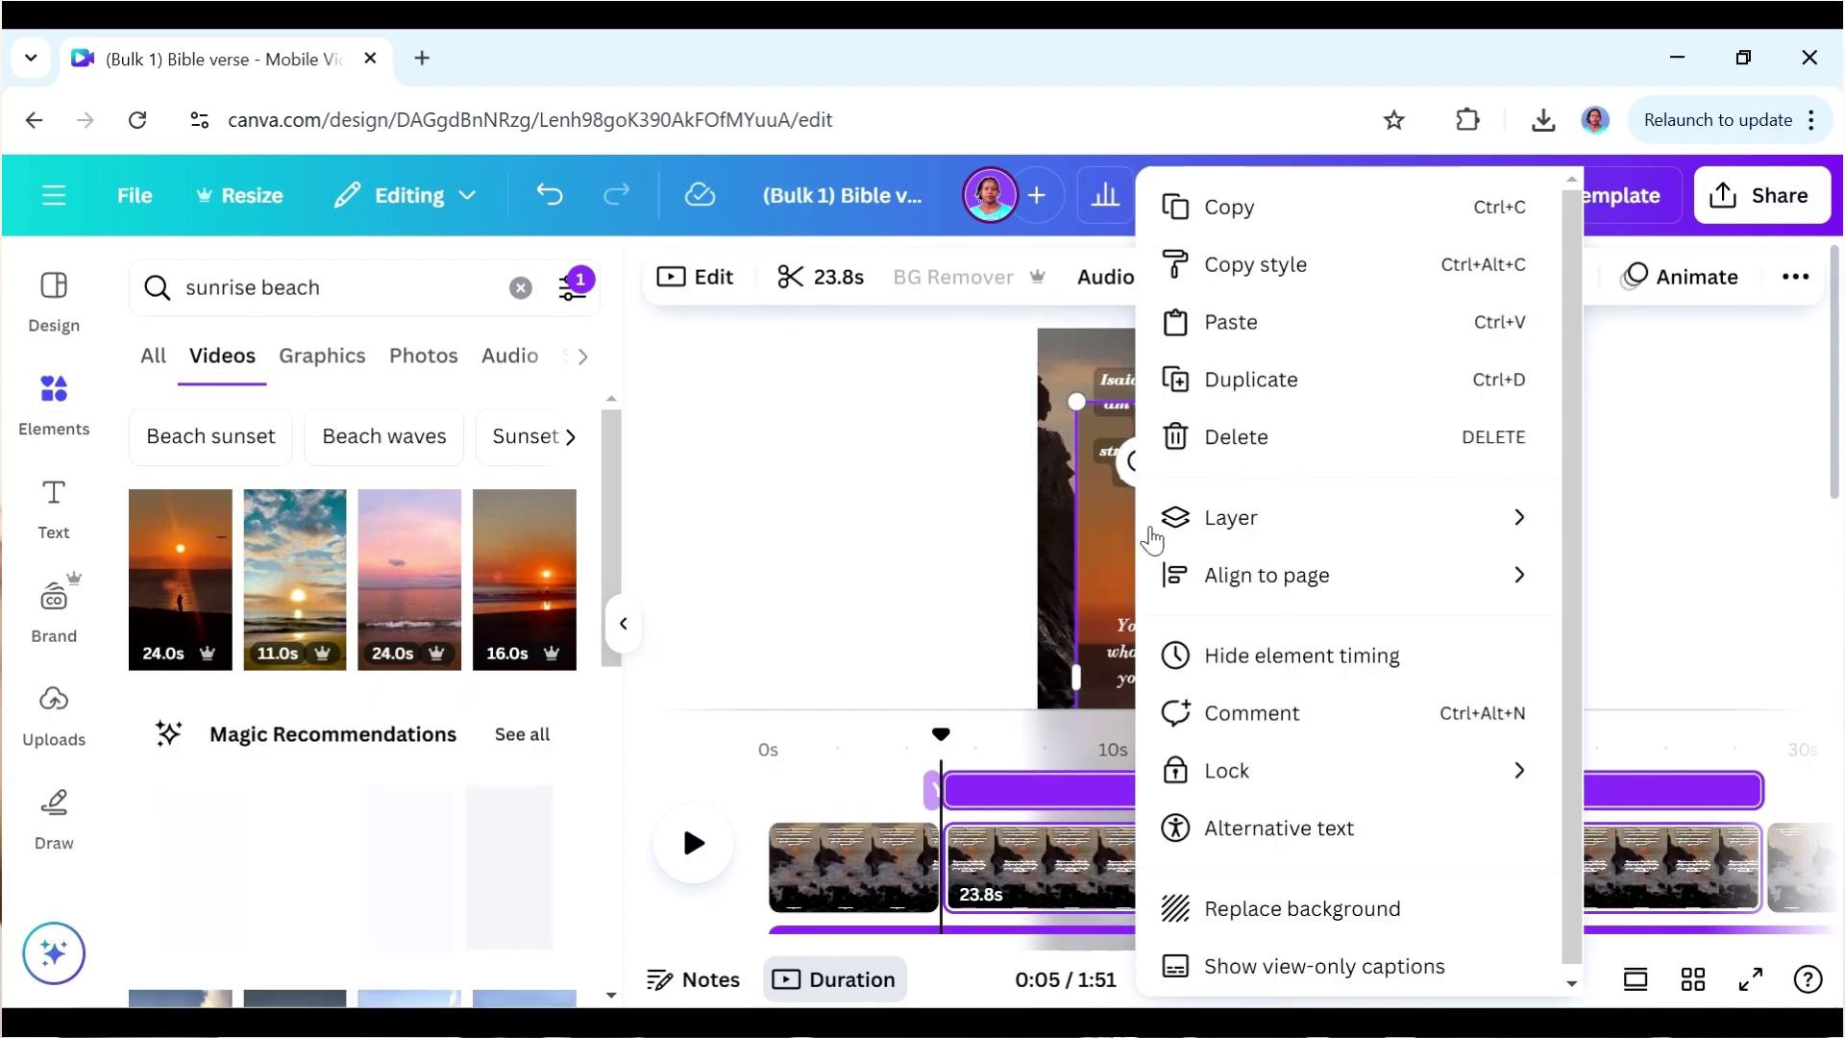
click(896, 876)
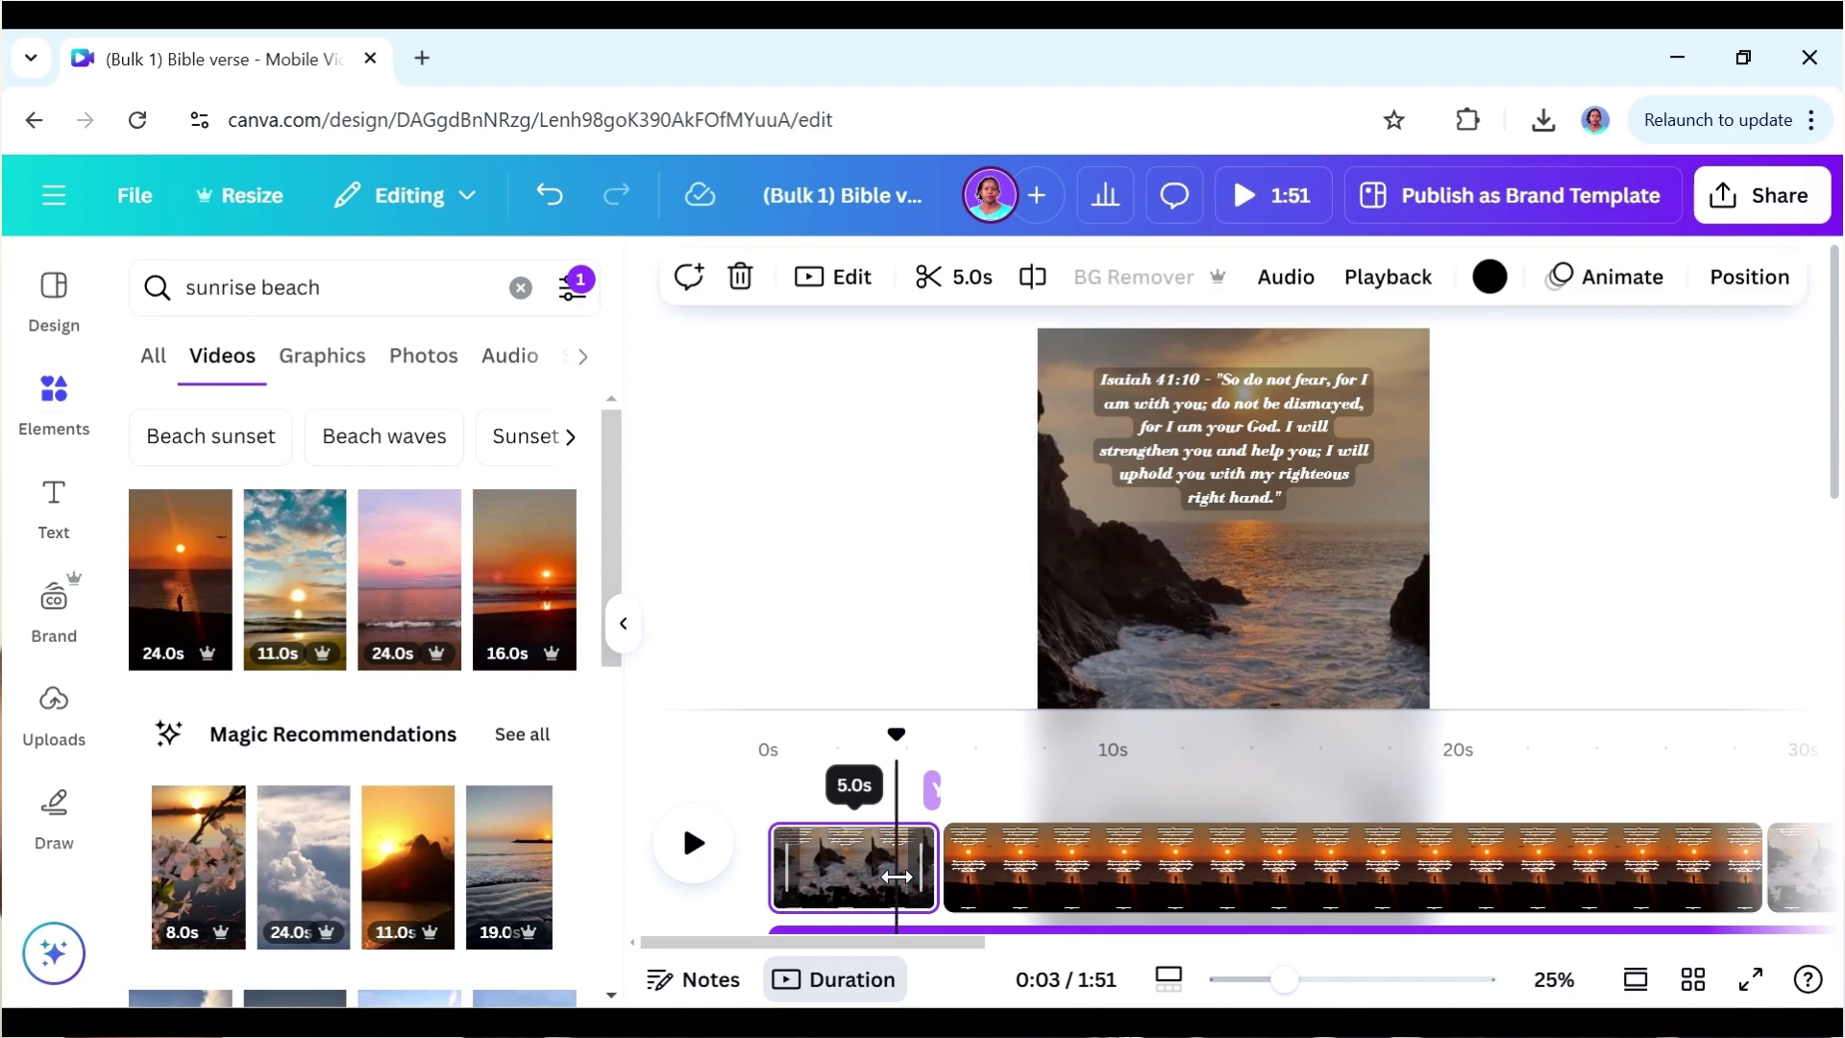
- Play the video to 0:13 and split the sunrise page at that point
click(693, 846)
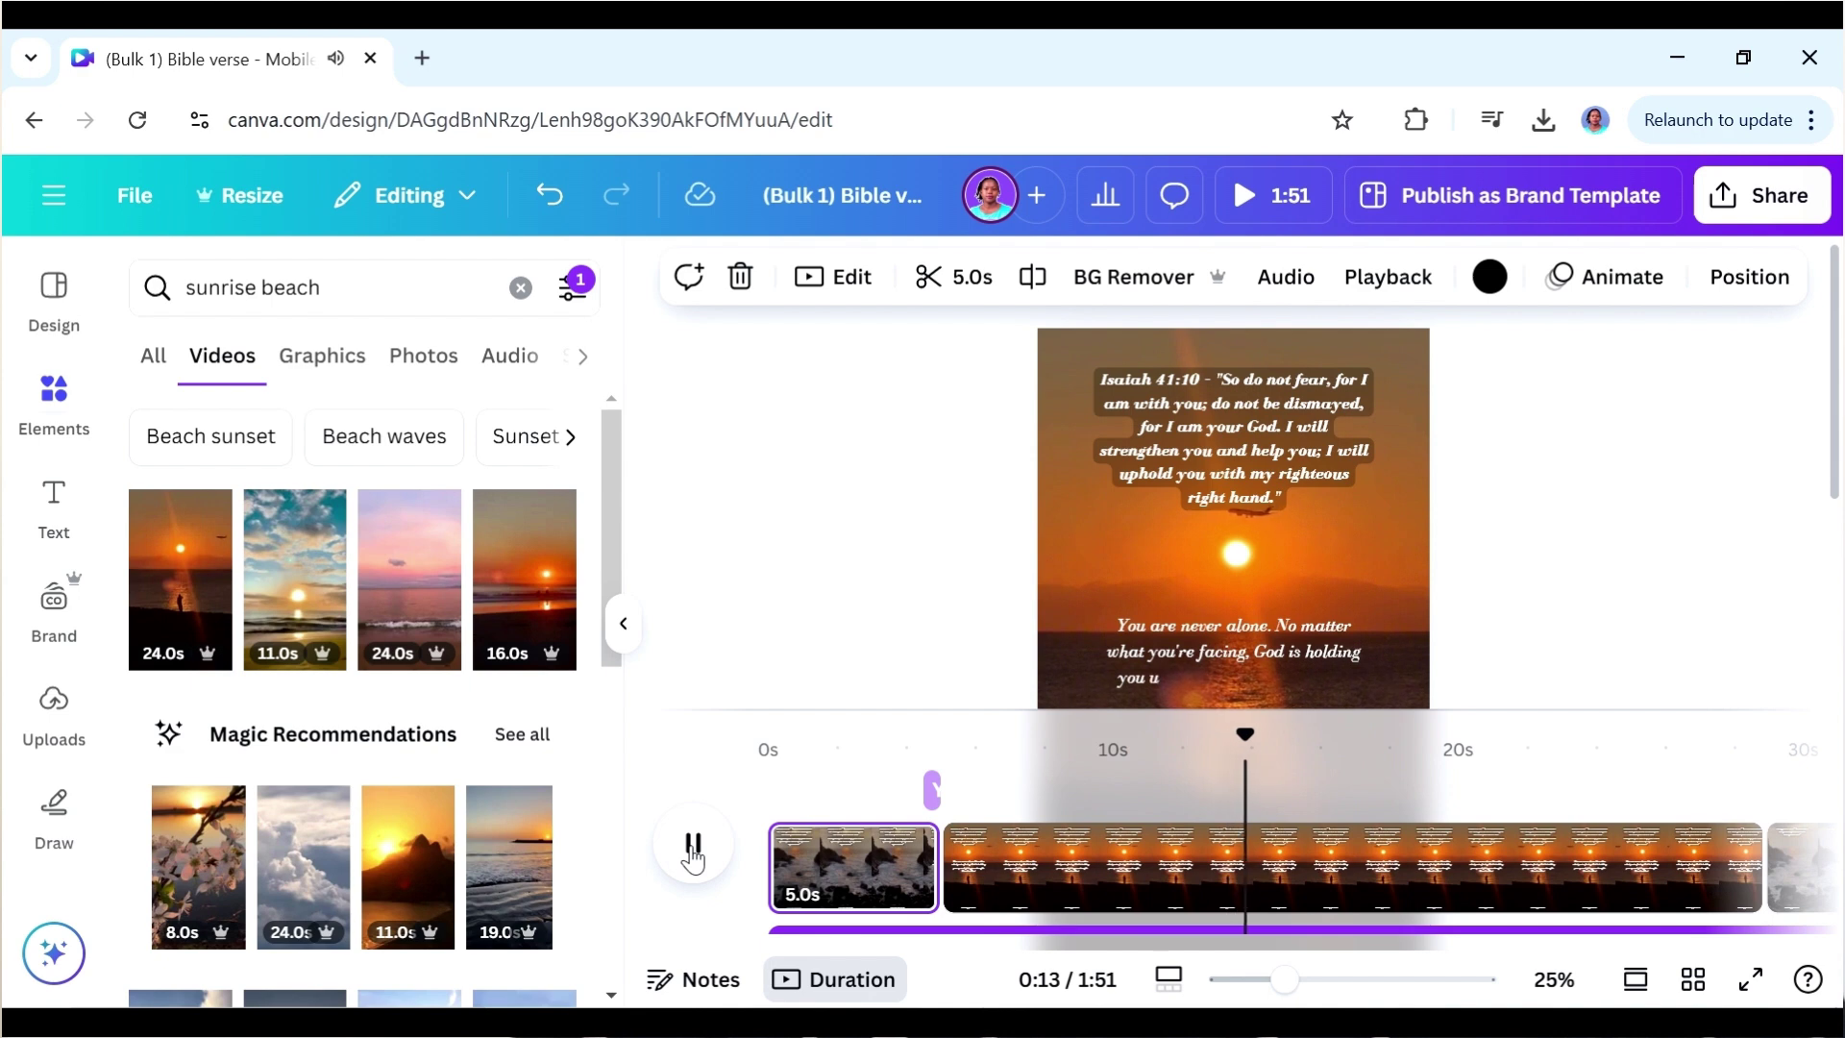
click(692, 846)
right_click(1254, 874)
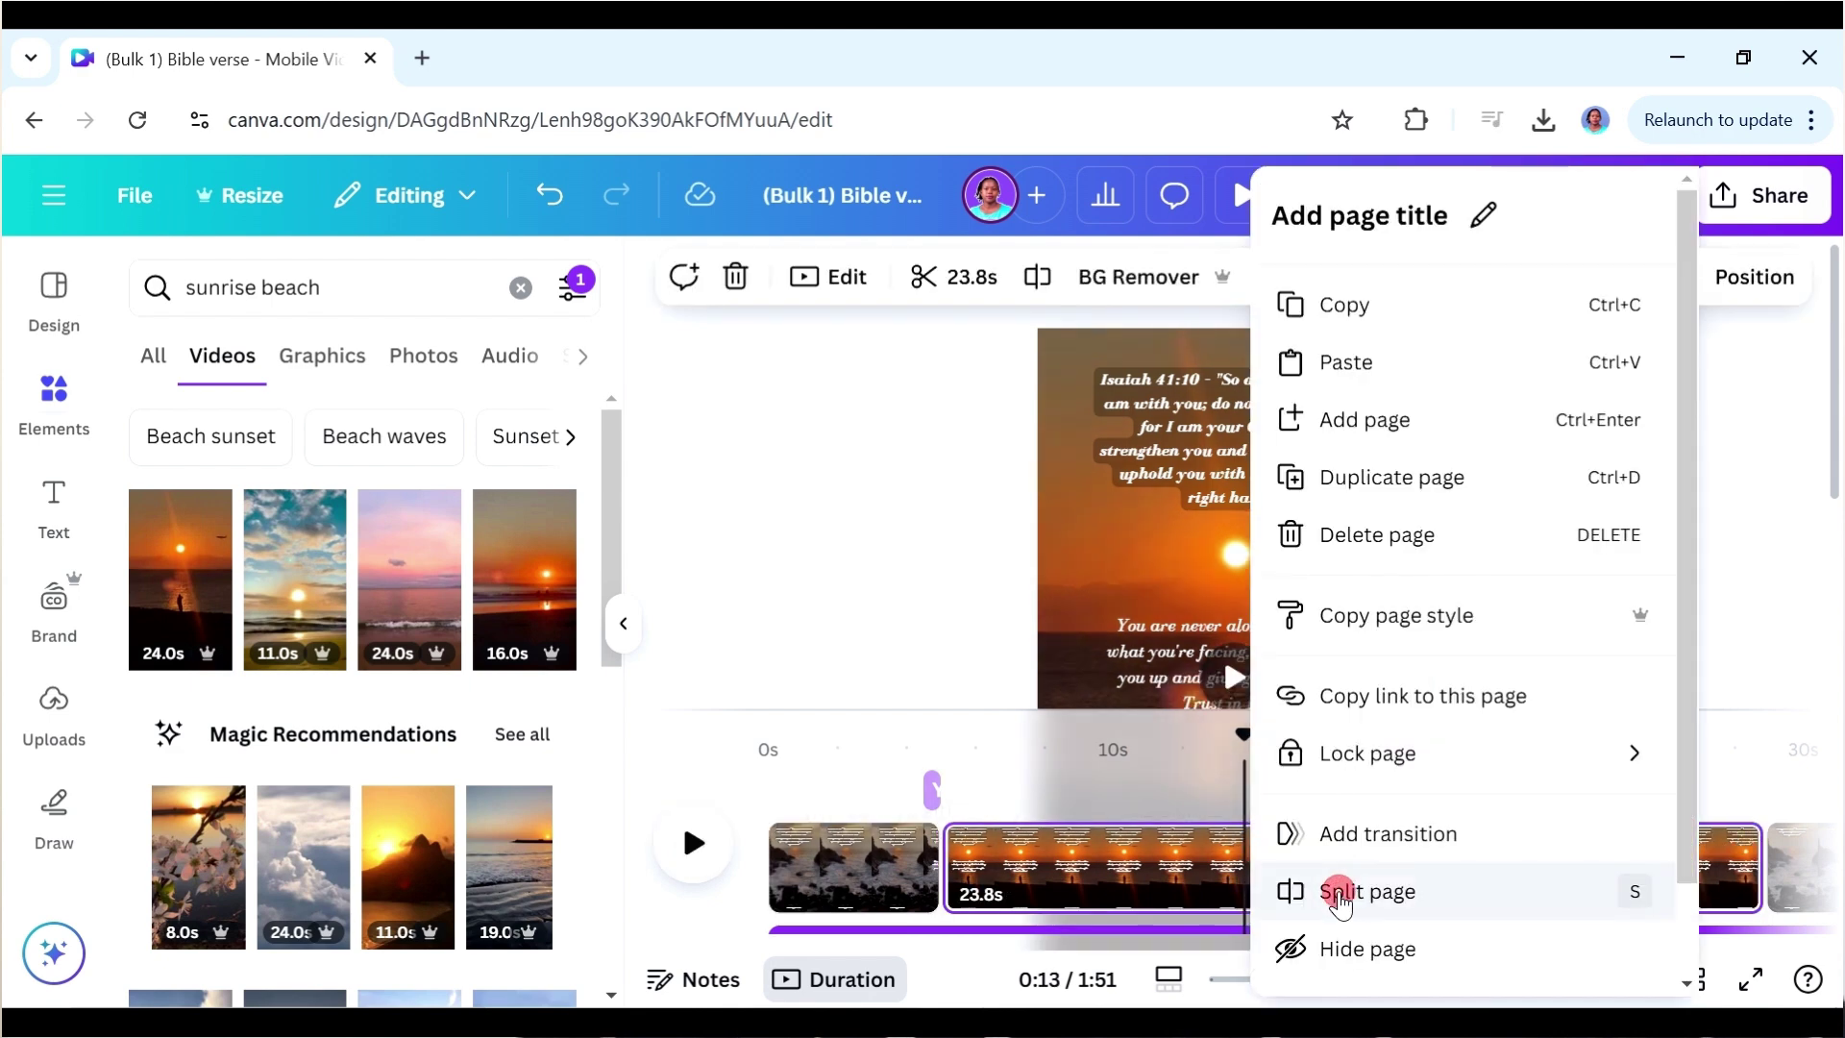
click(1340, 898)
- Extend the Isaiah 41:10 verse text's timing to span the whole first page and play the change into the second page
click(846, 865)
click(813, 757)
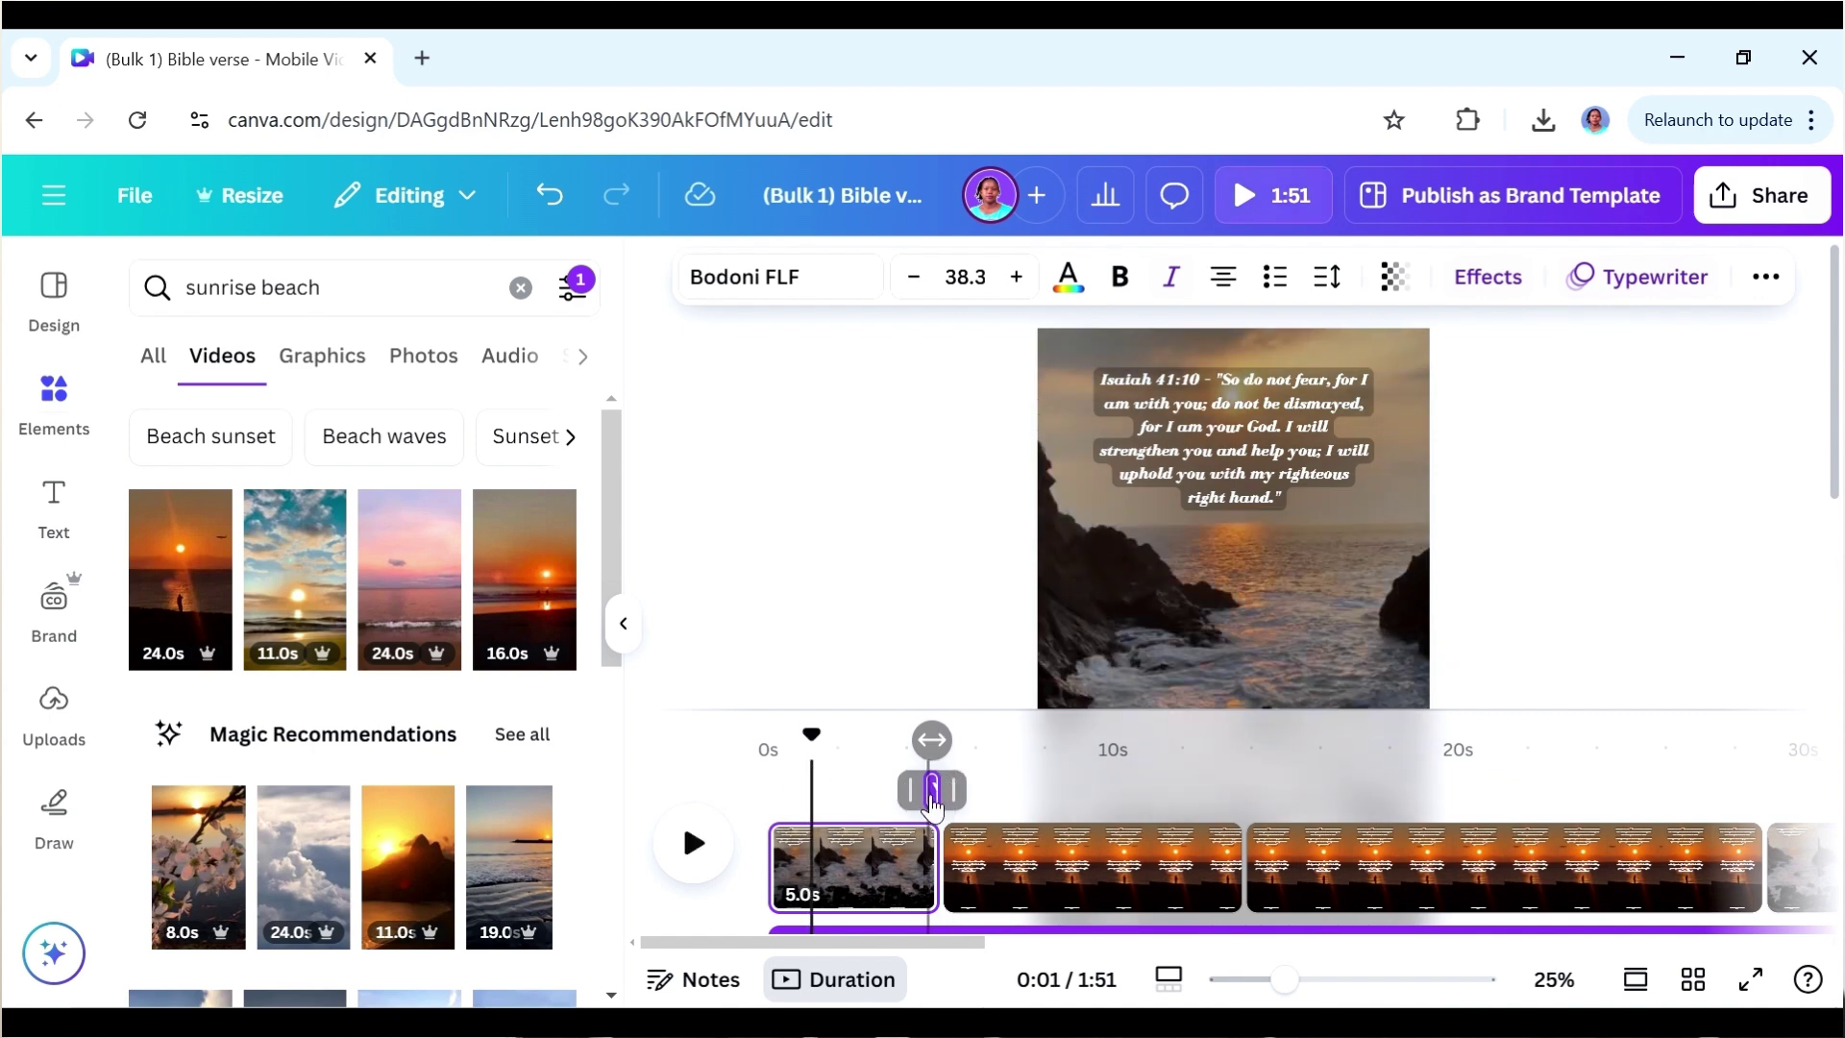
click(932, 788)
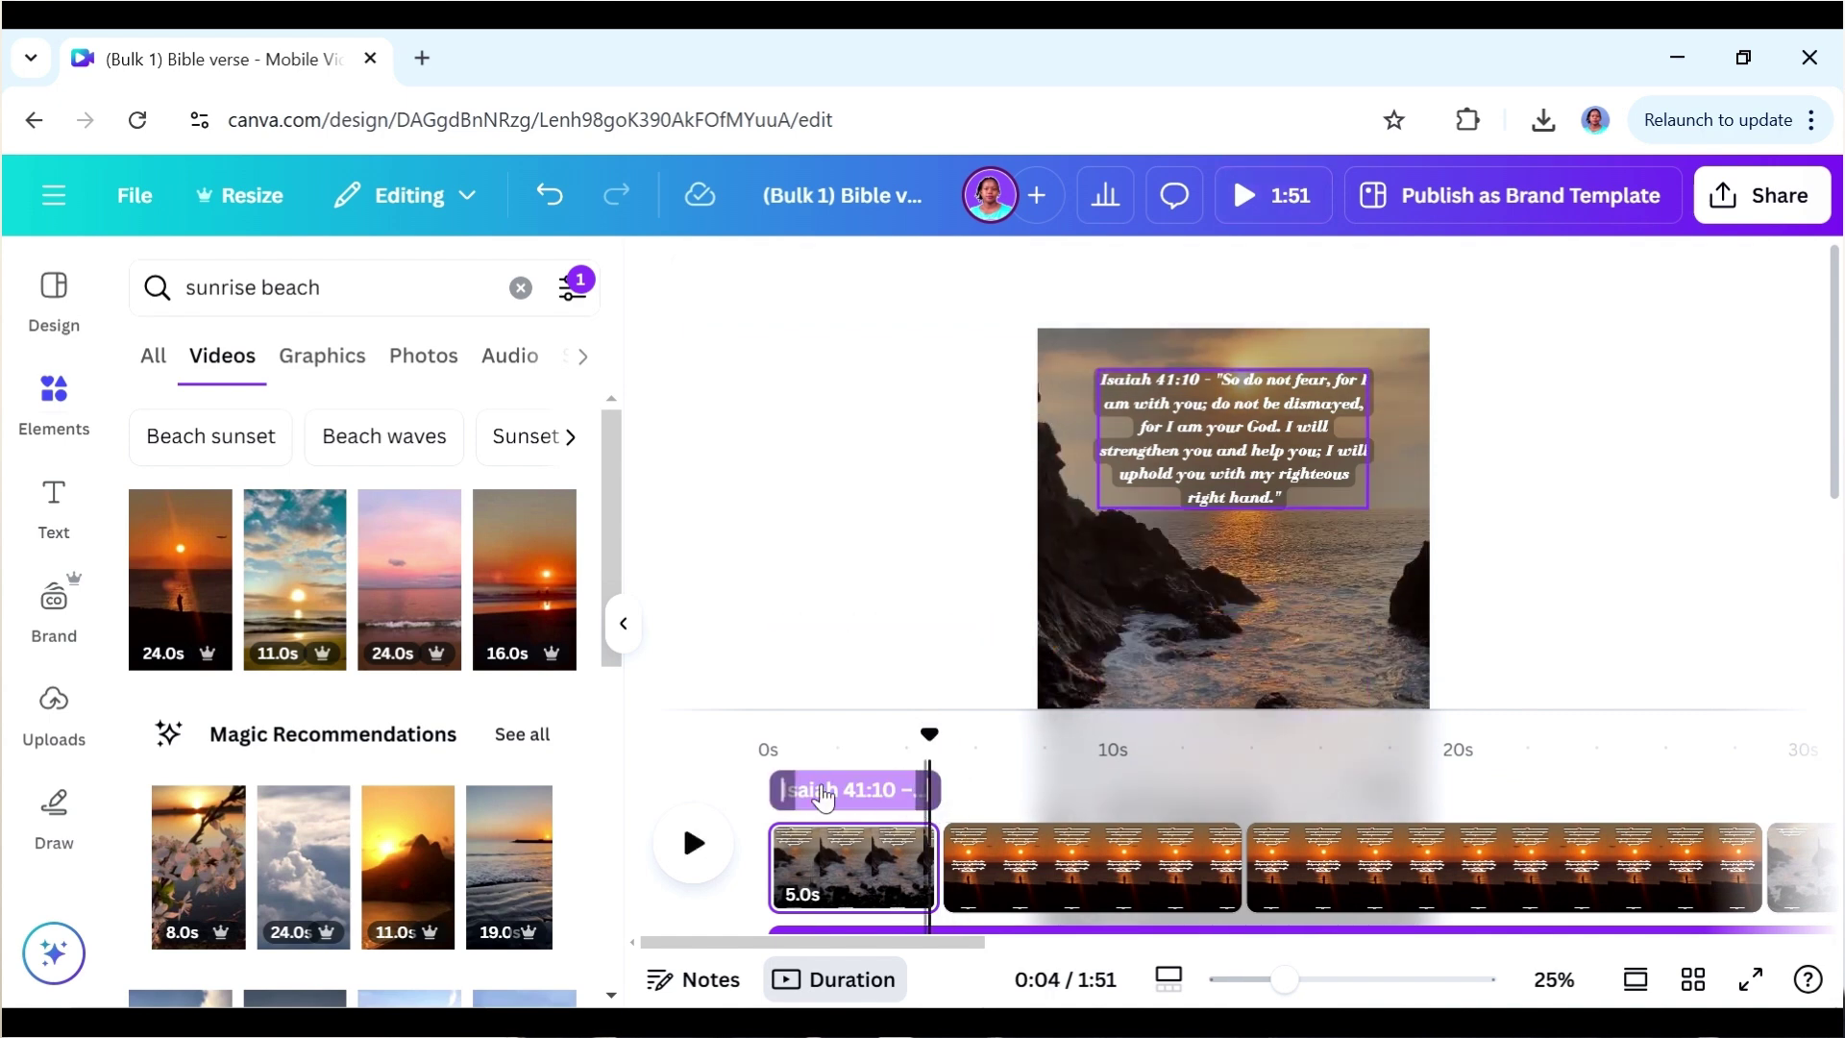
click(1047, 757)
click(1030, 790)
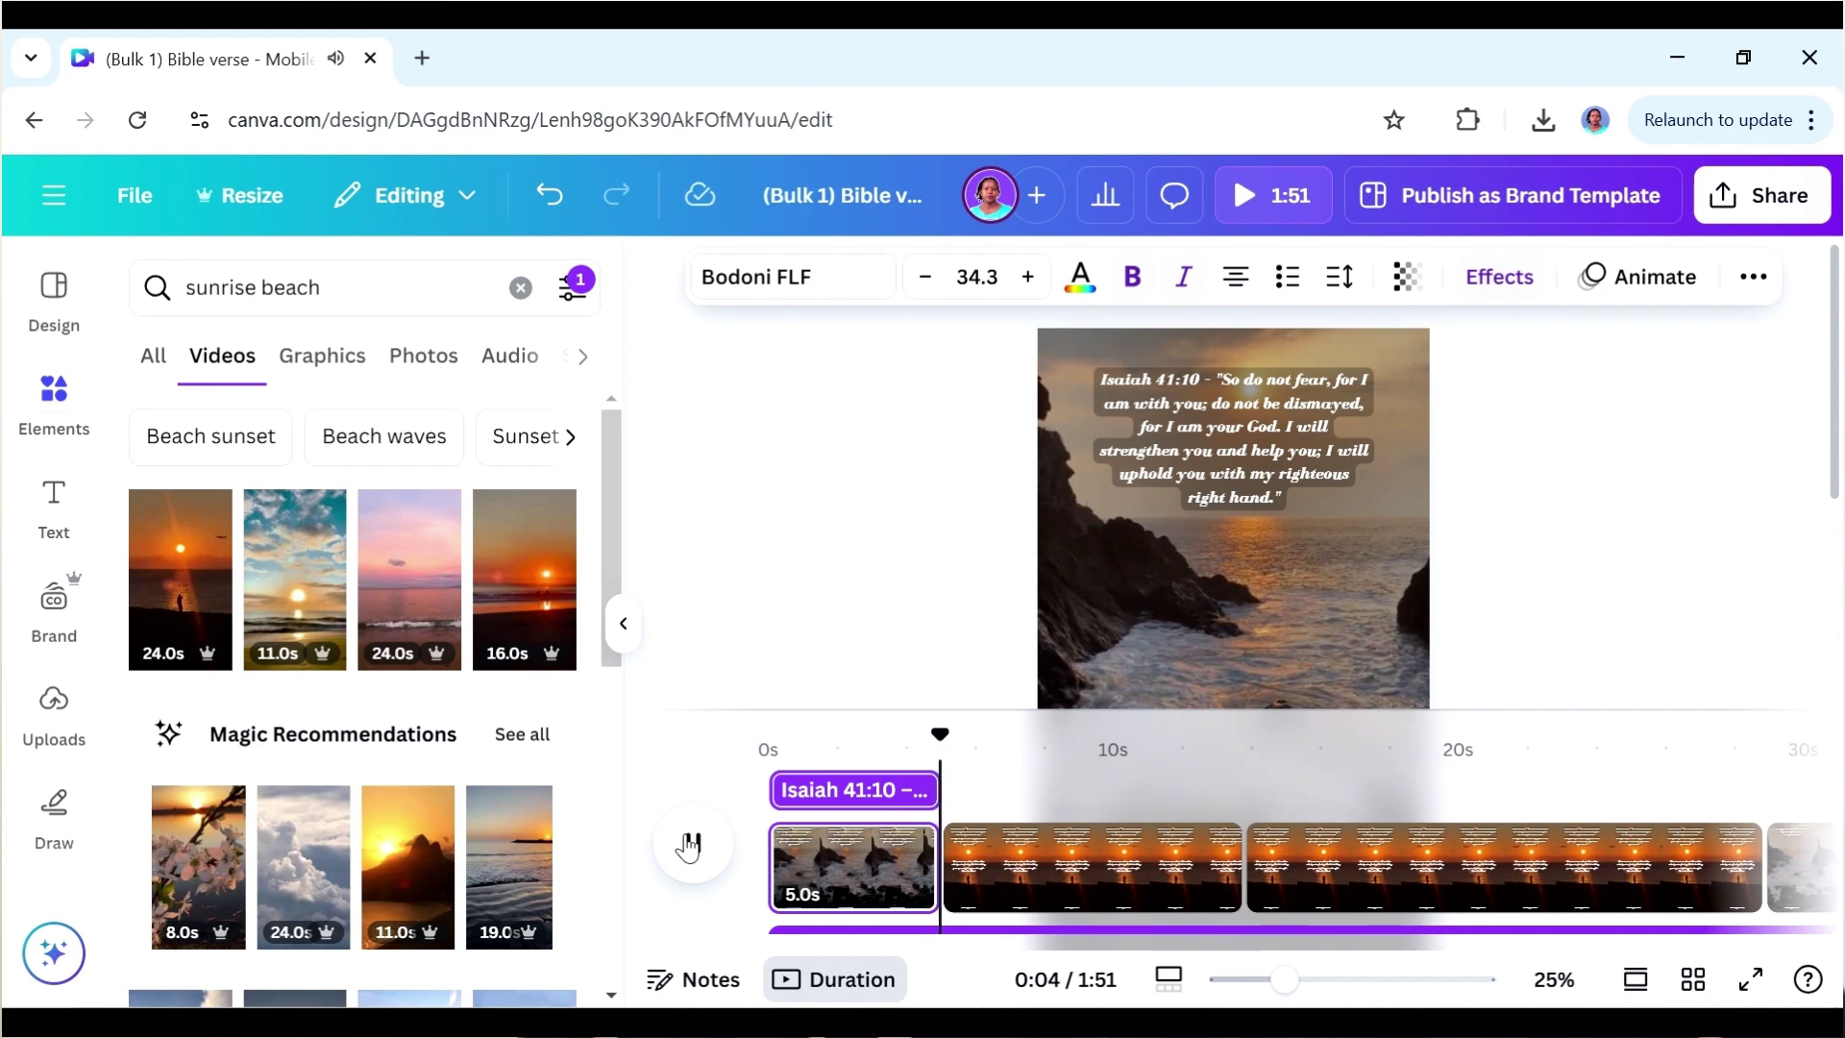
click(688, 845)
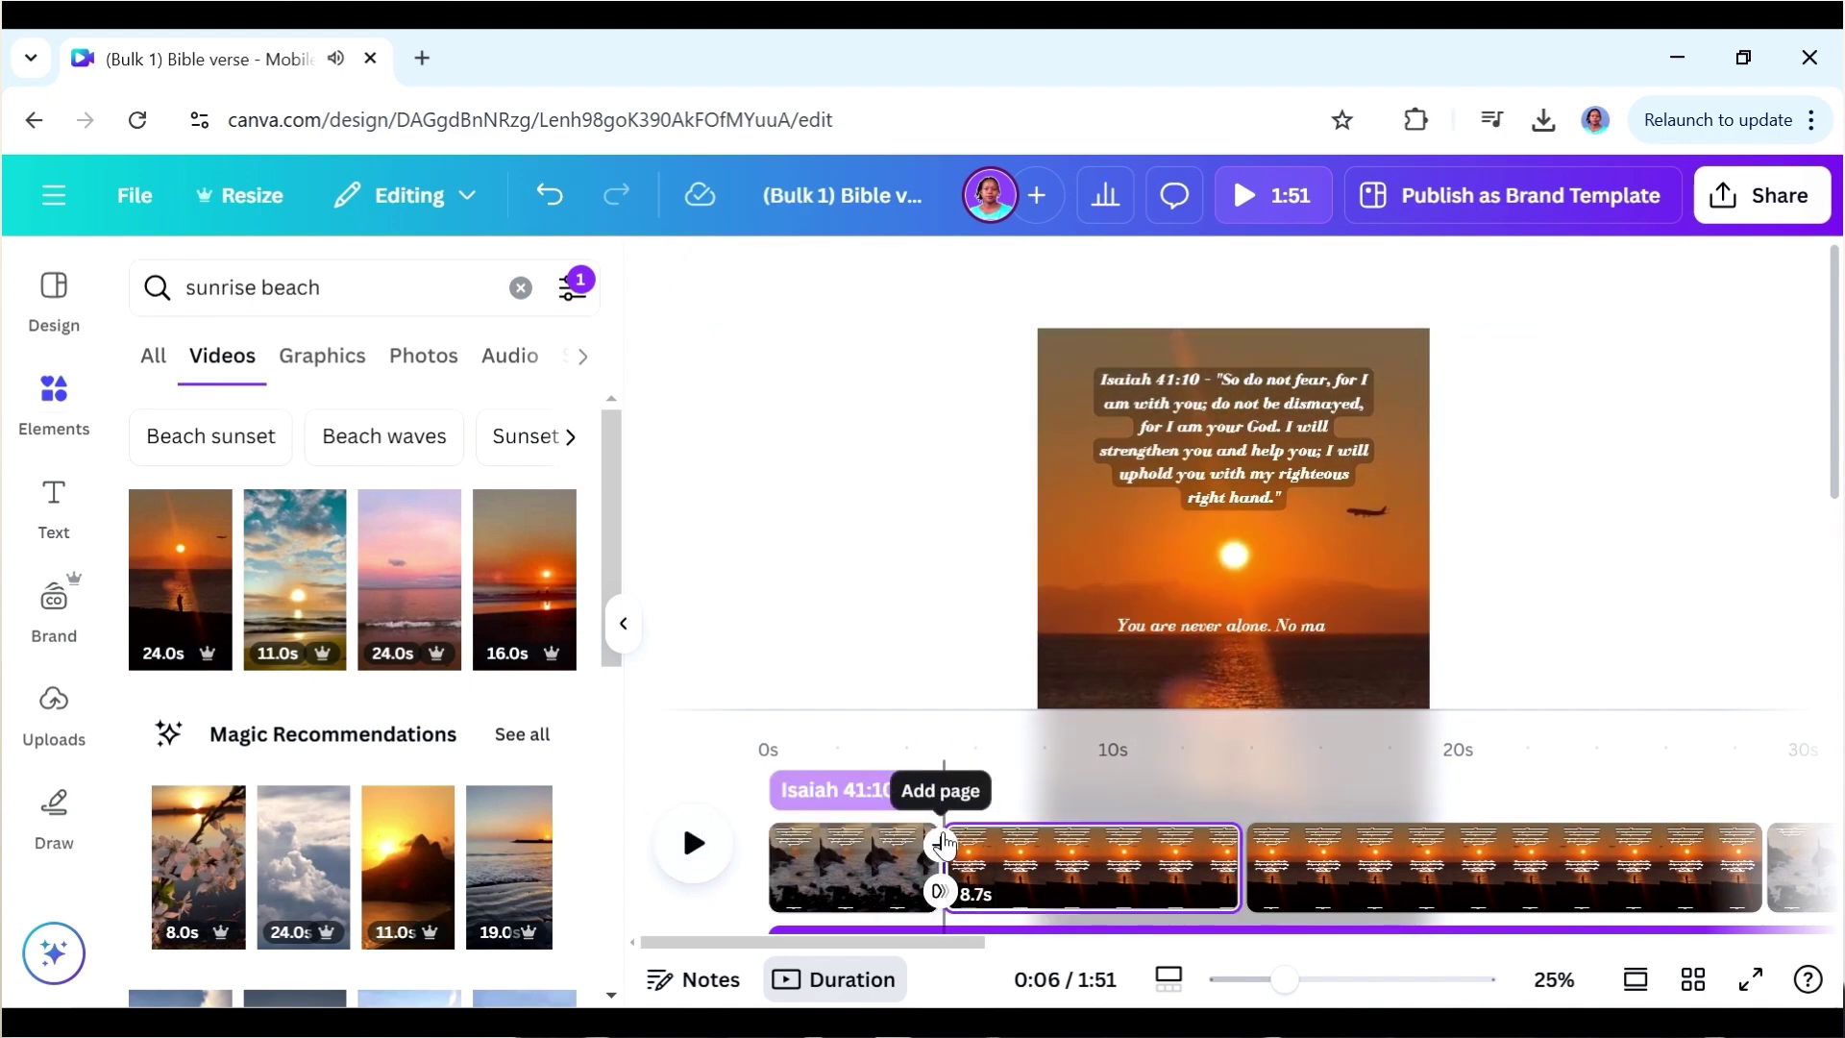
- Add a Dissolve transition between the first and second pages and apply it between all pages
click(939, 891)
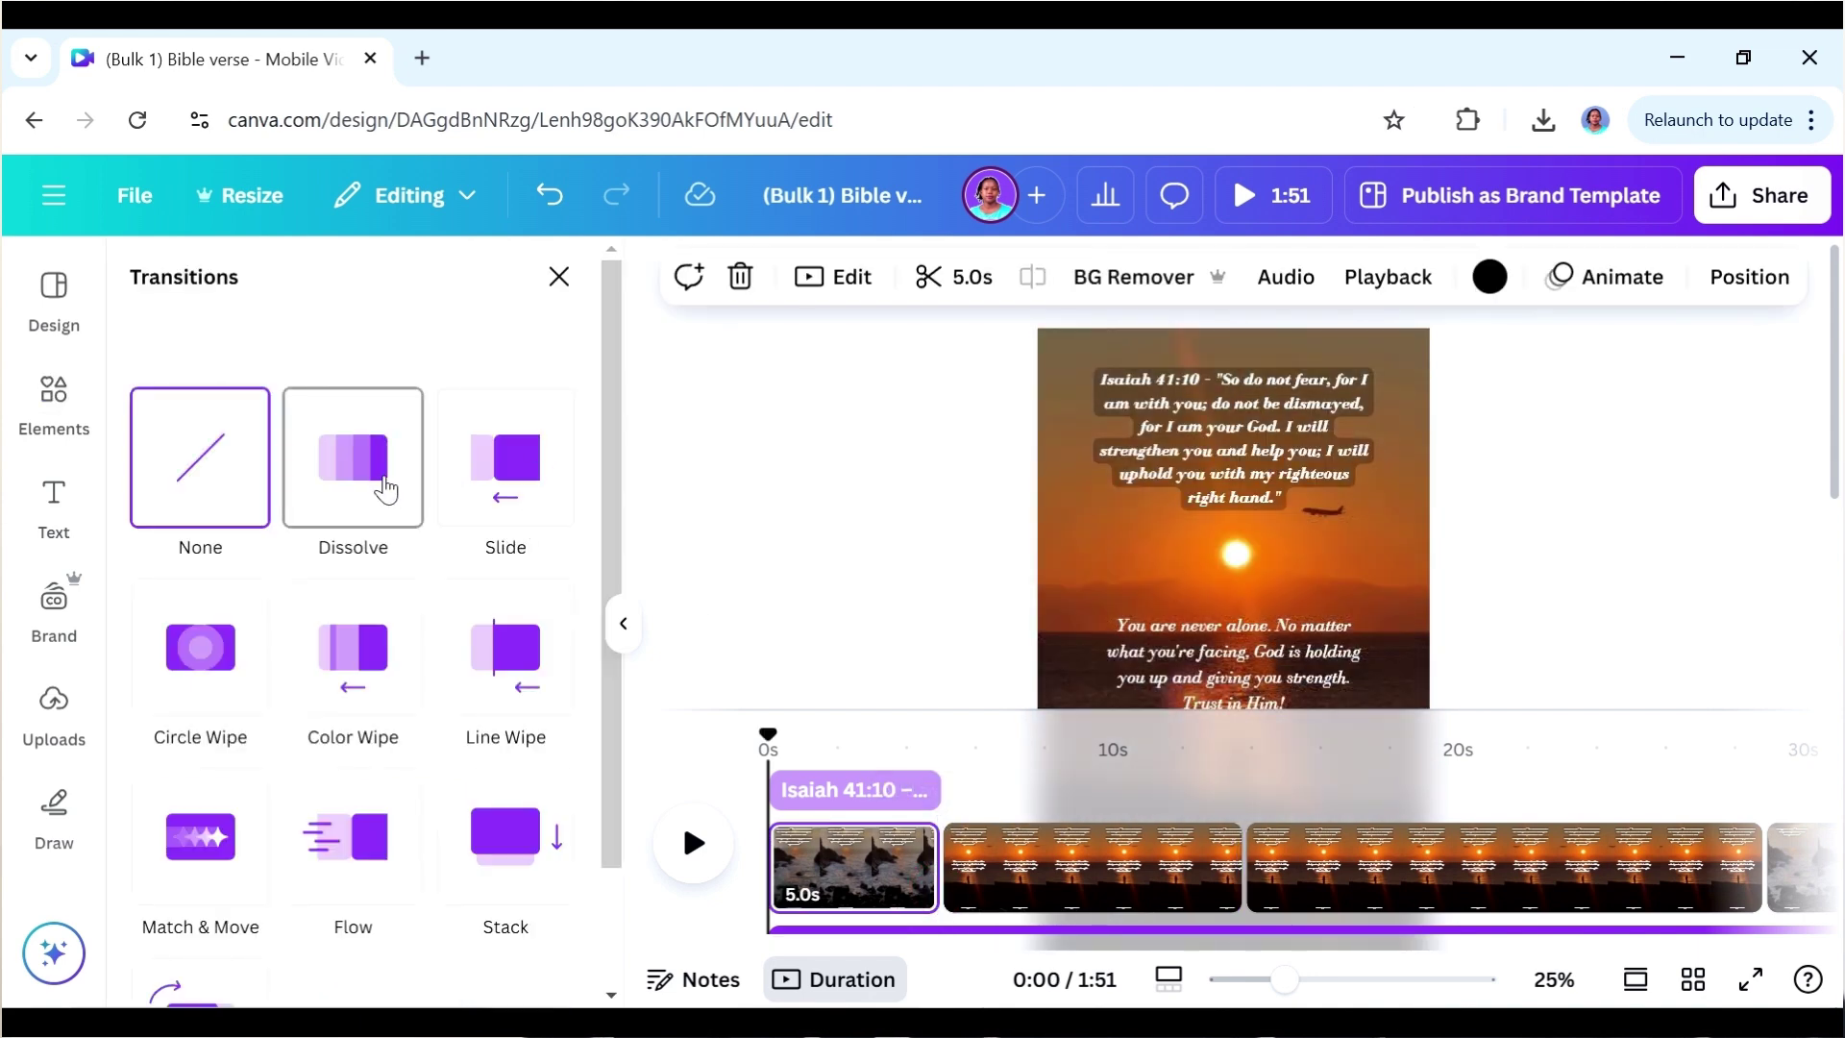
click(383, 481)
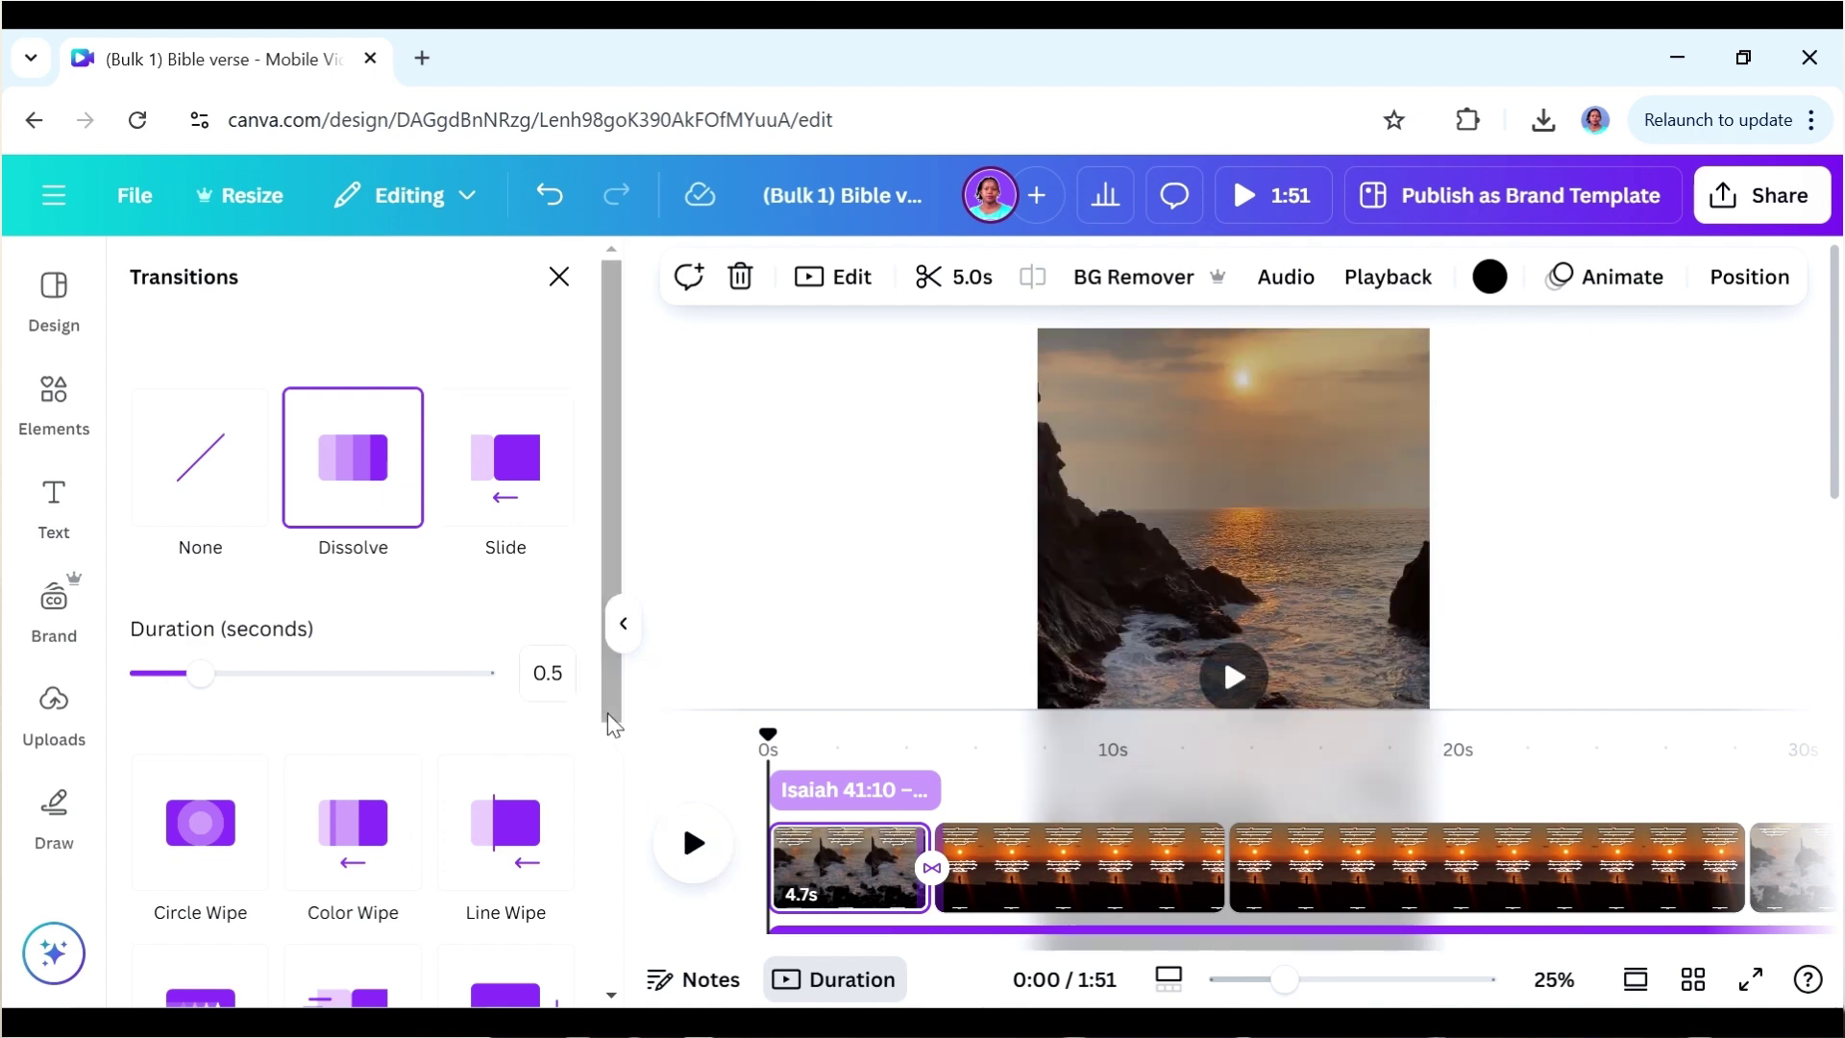
scroll(611, 701, down, 5)
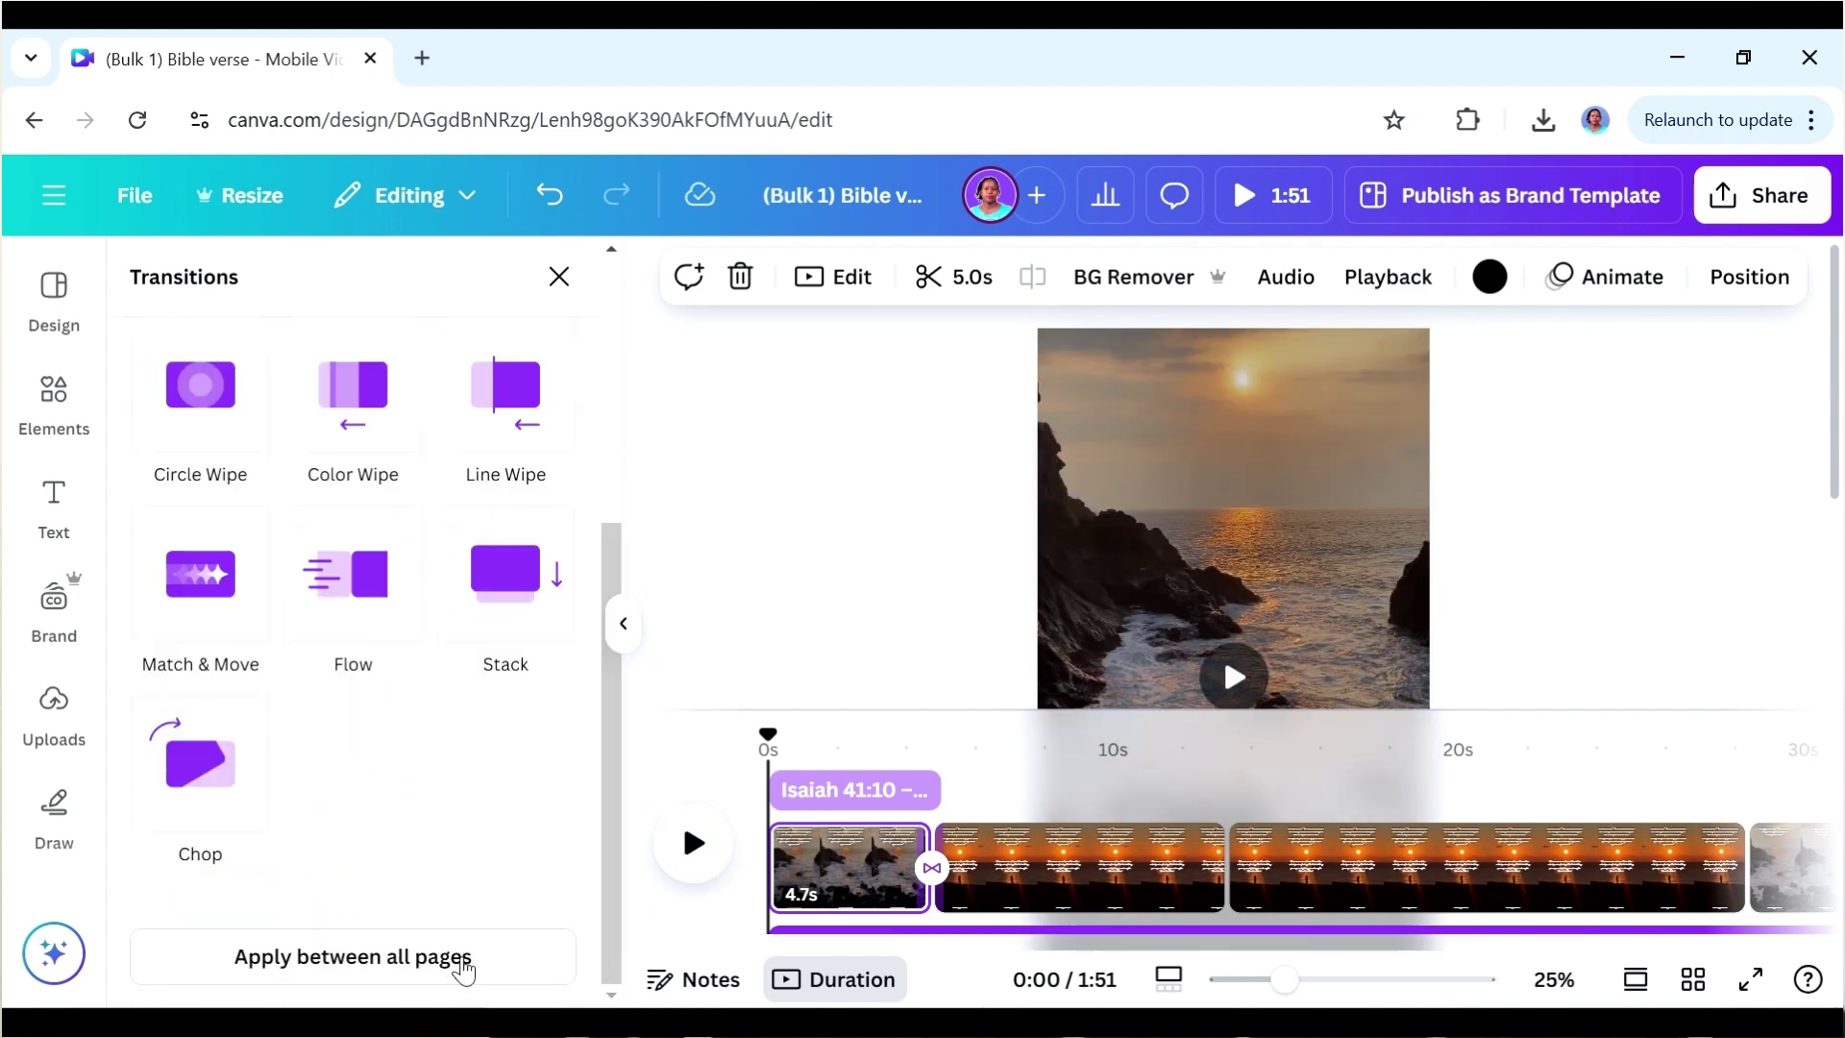
click(462, 959)
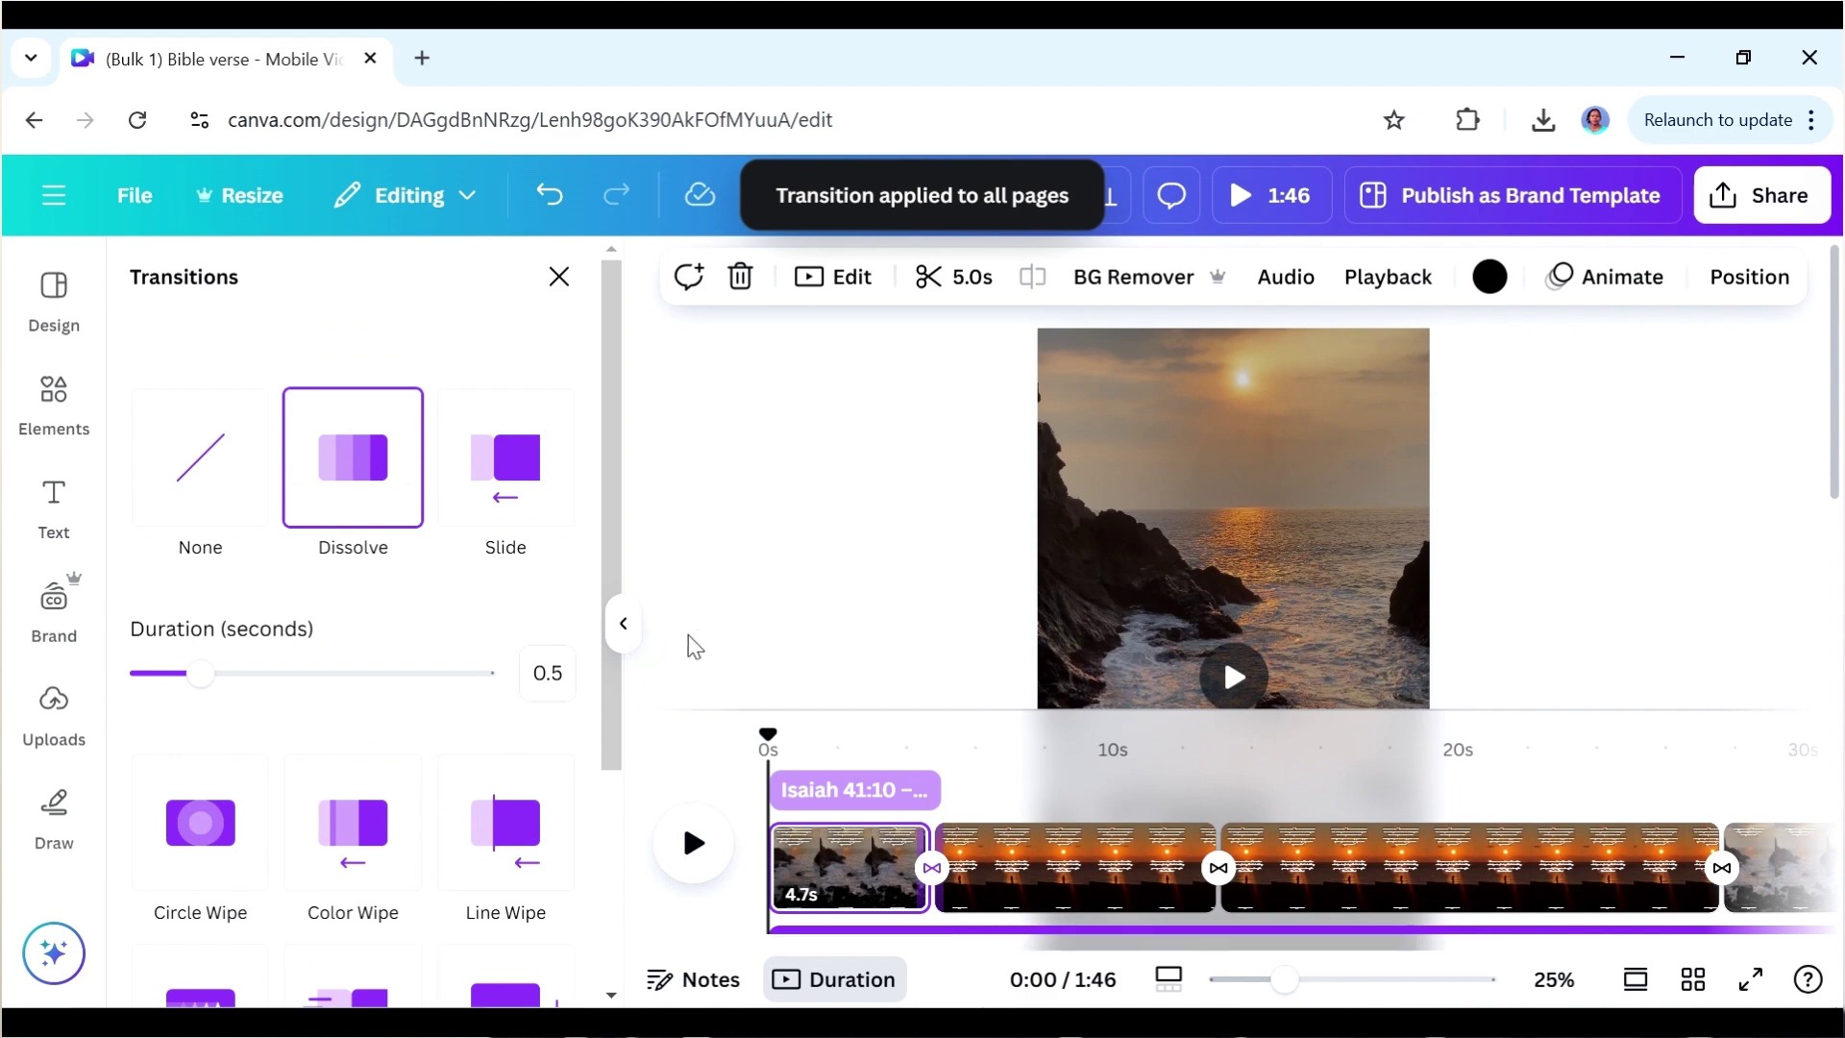
click(561, 279)
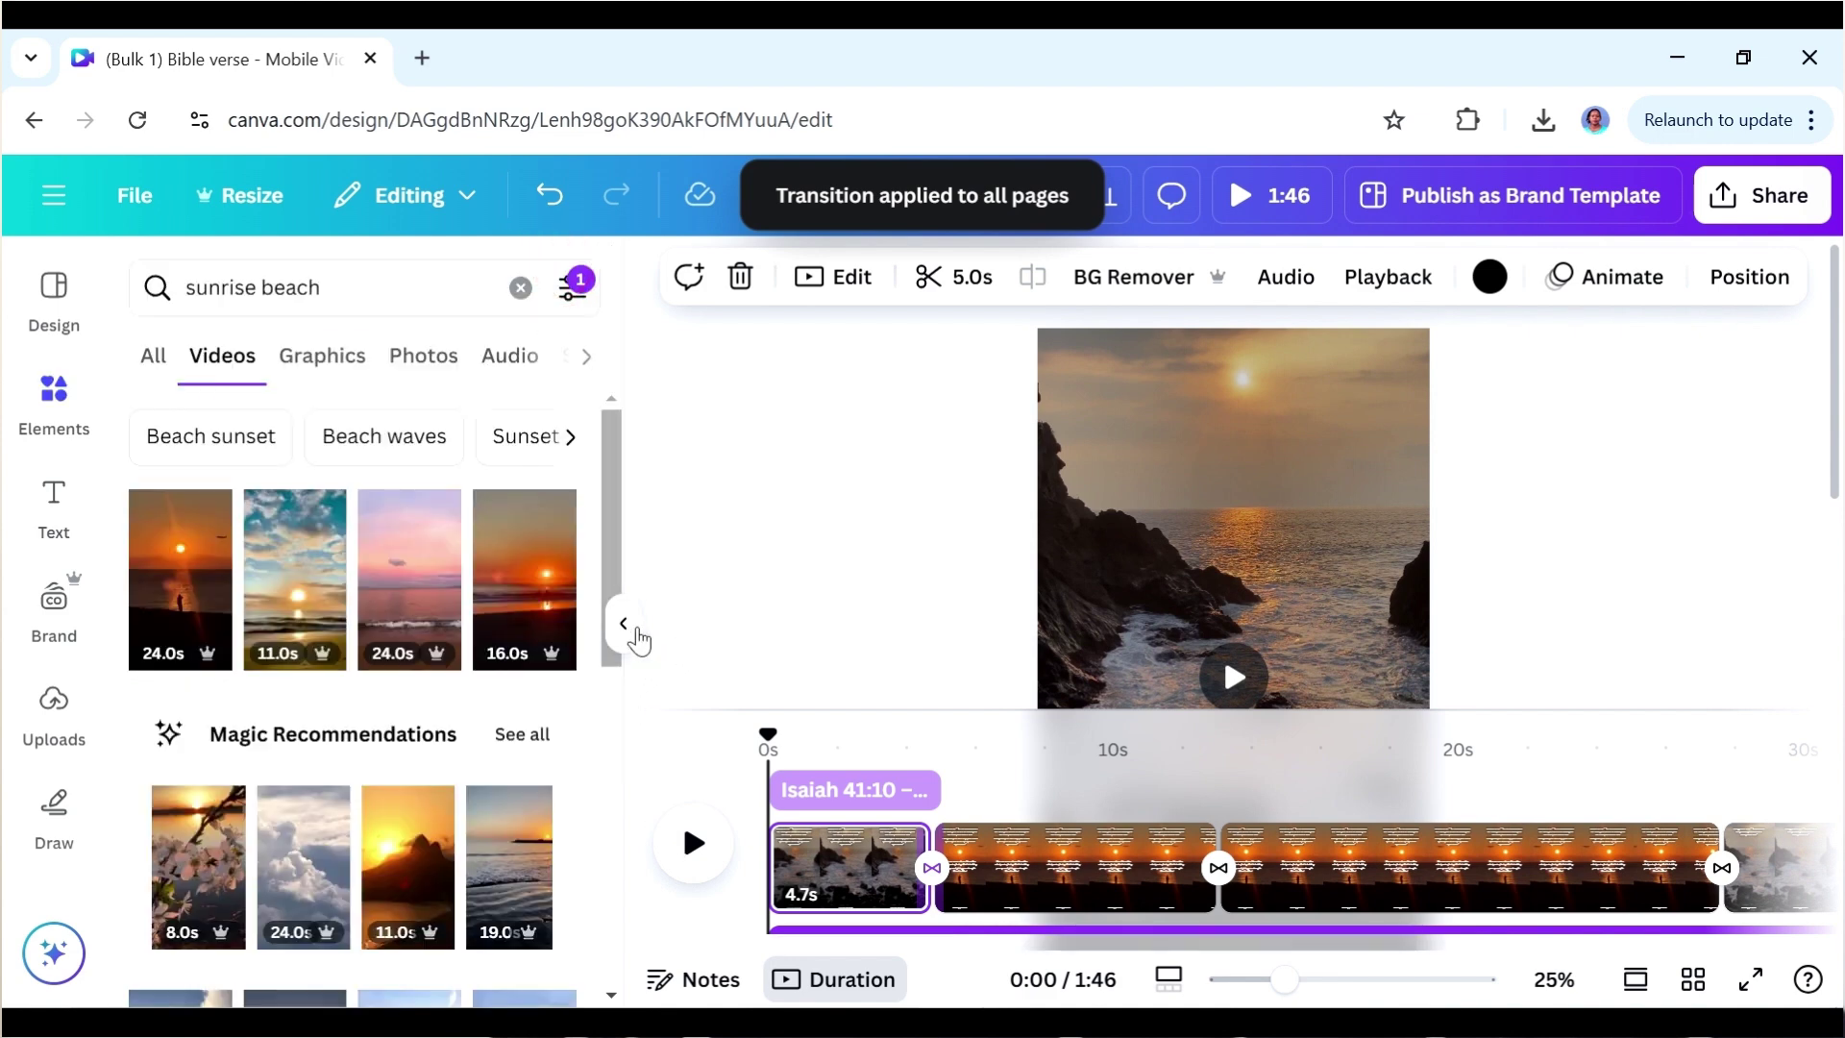
- Play the video to the second page and delete that page's "You are never alone" text
click(691, 842)
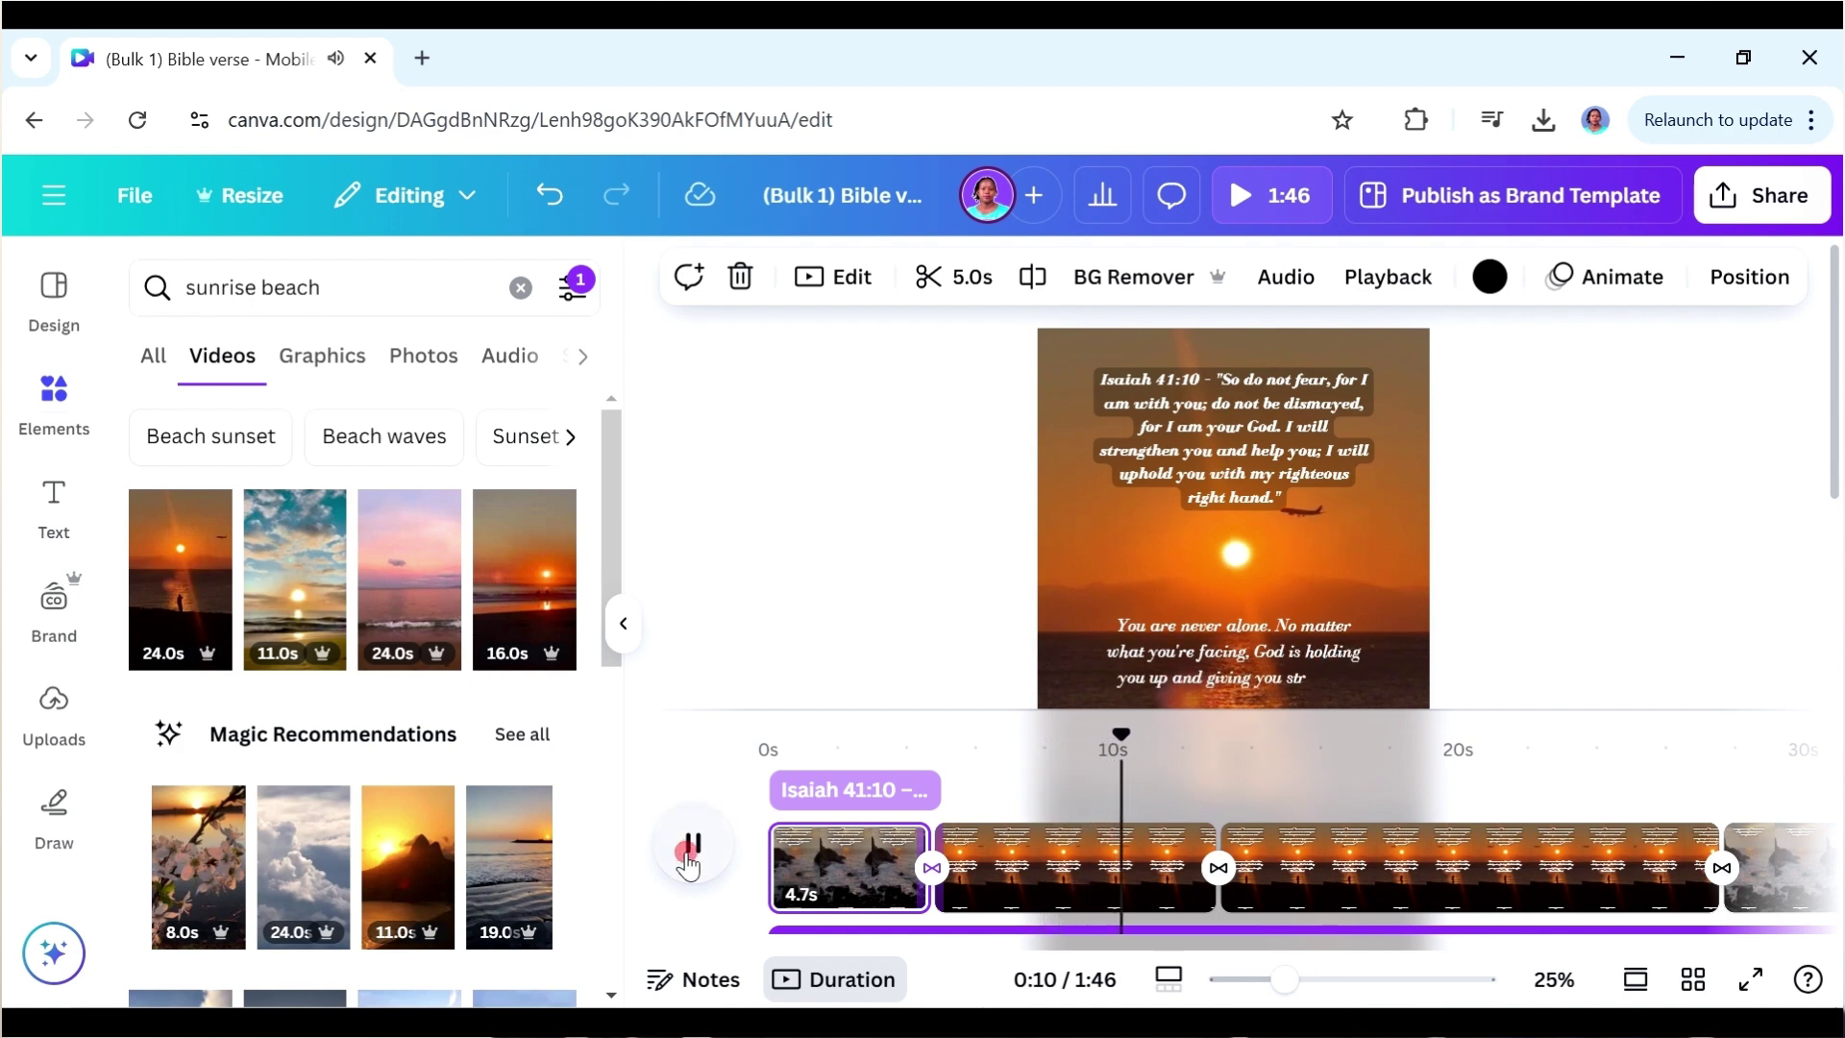
click(1128, 803)
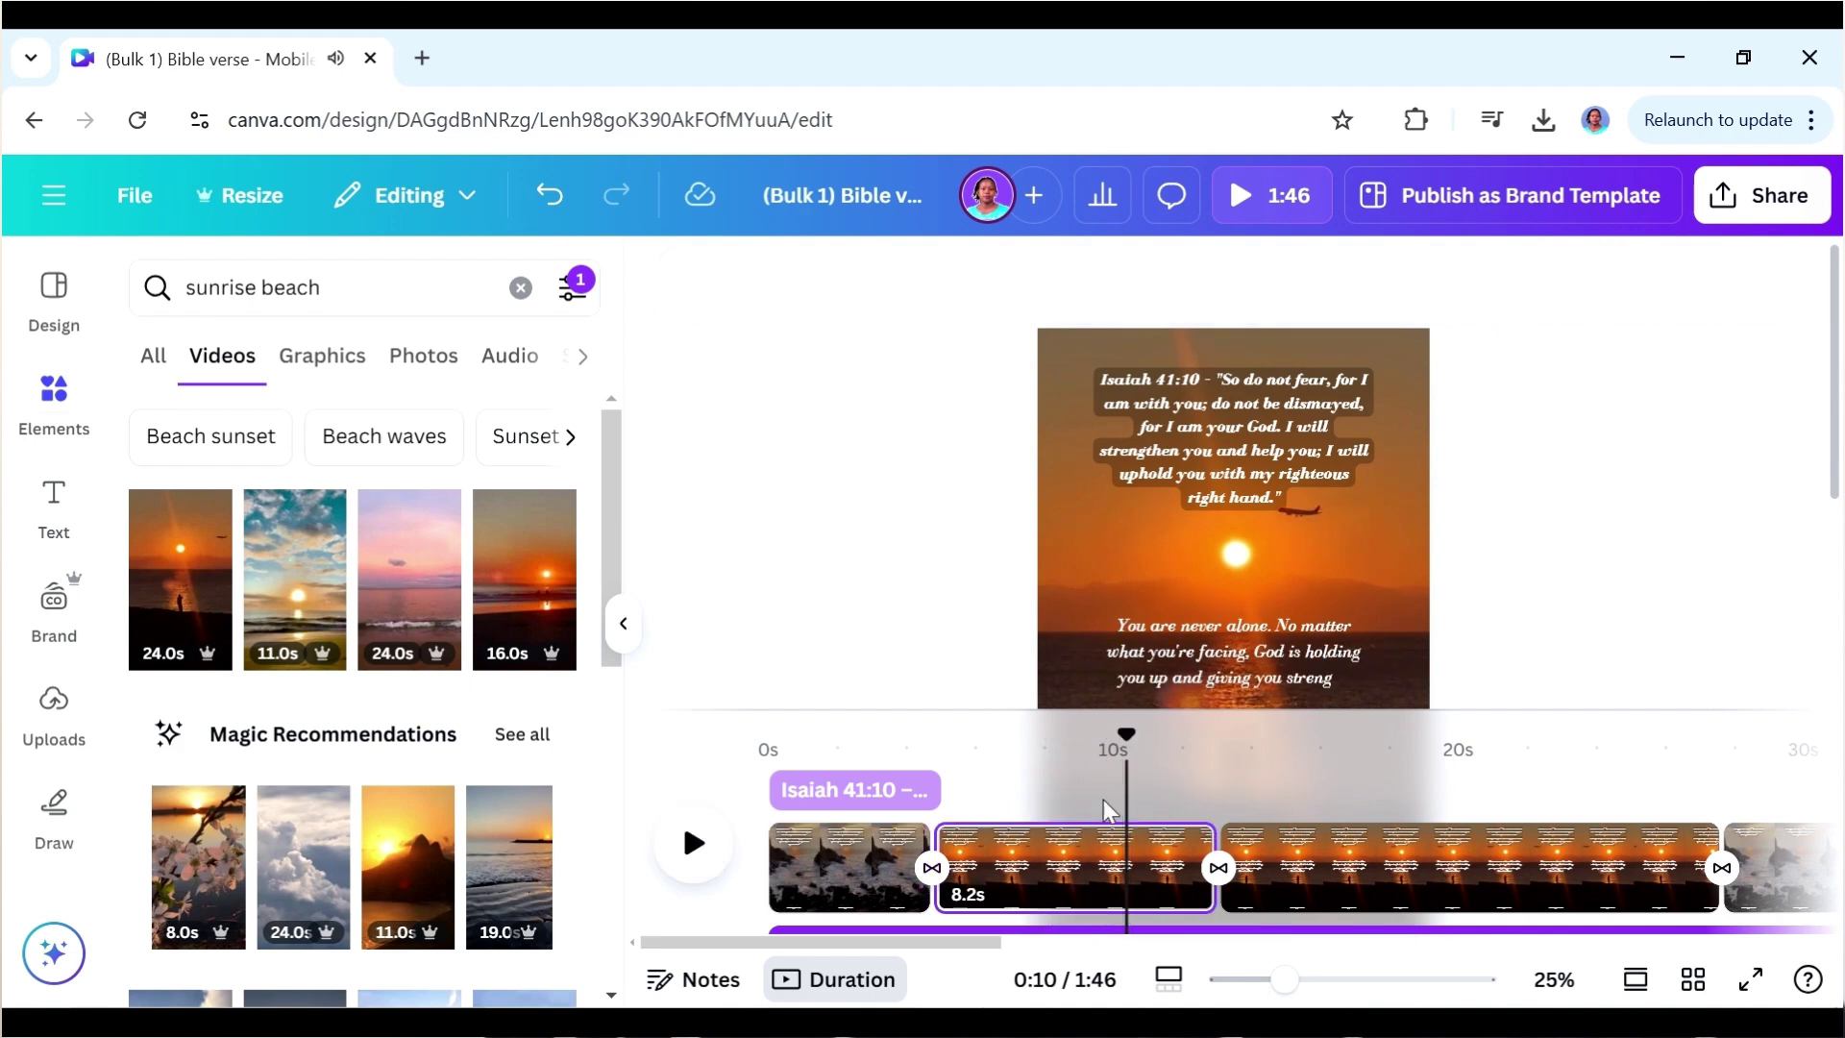
click(1083, 810)
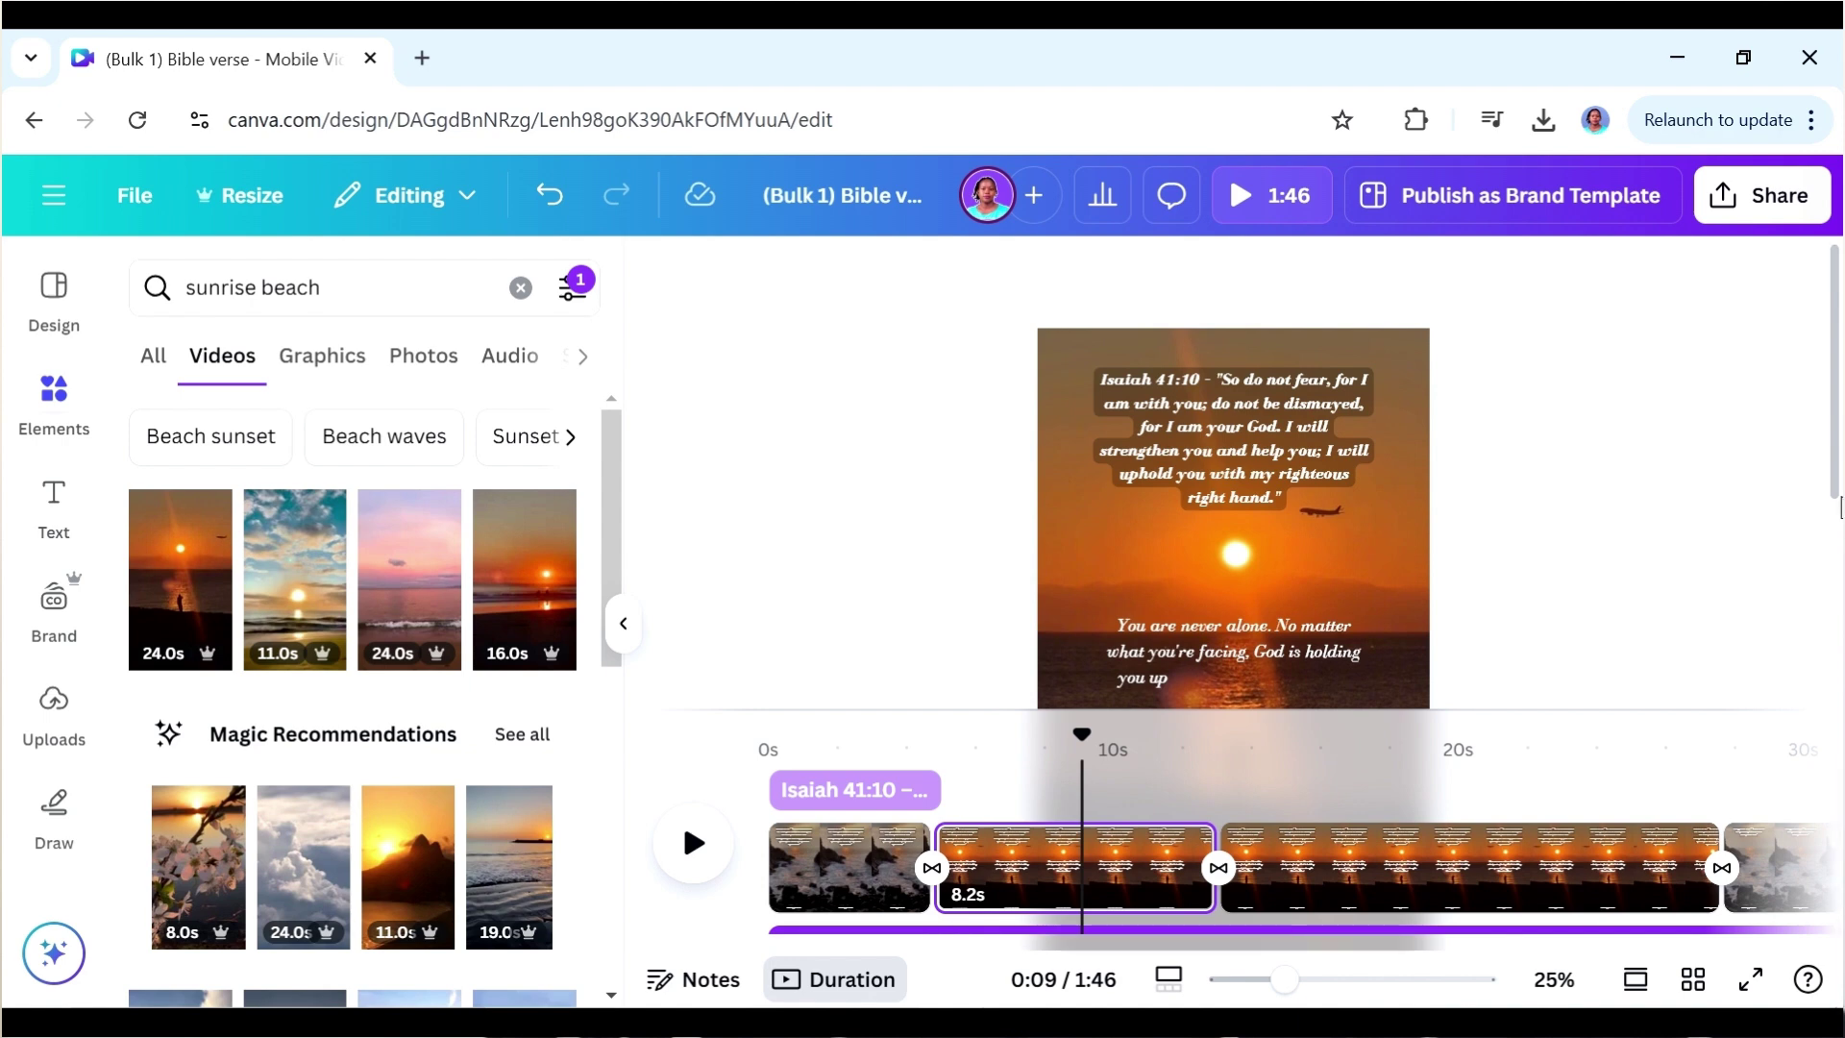
scroll(1833, 481, down, 3)
scroll(1834, 481, up, 3)
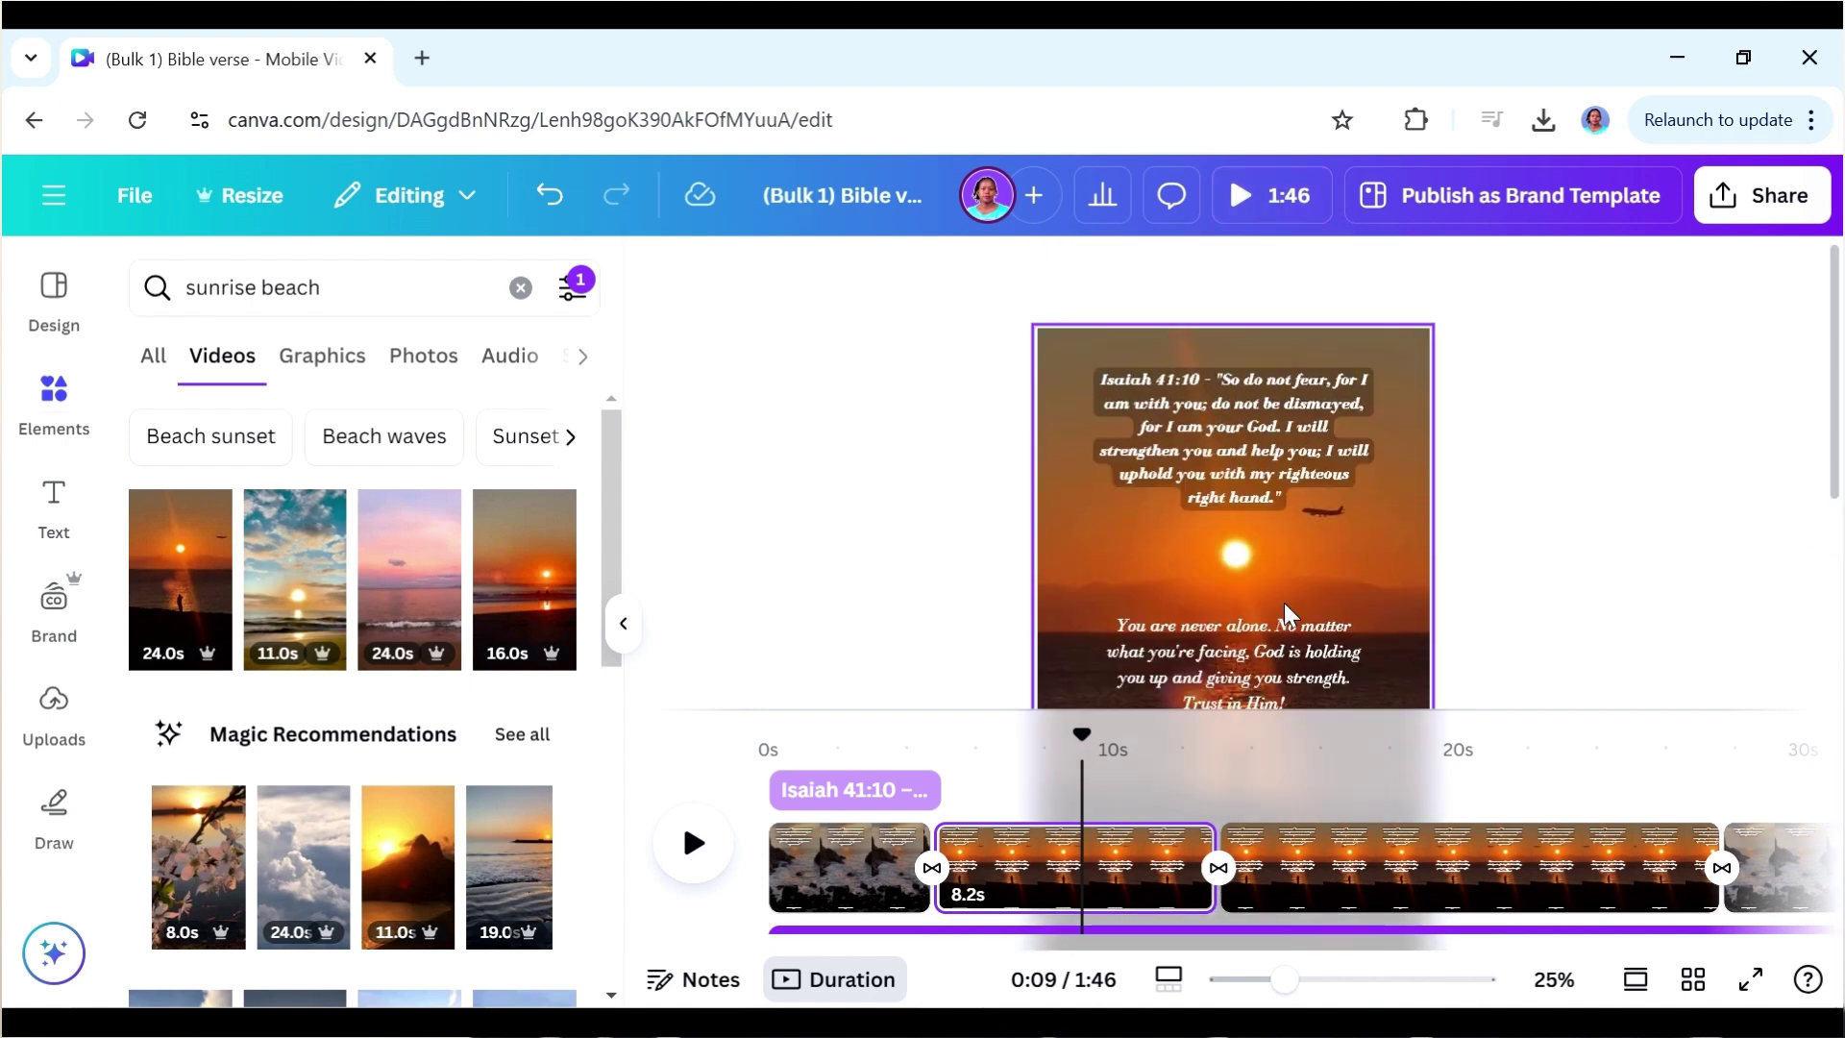
click(1215, 657)
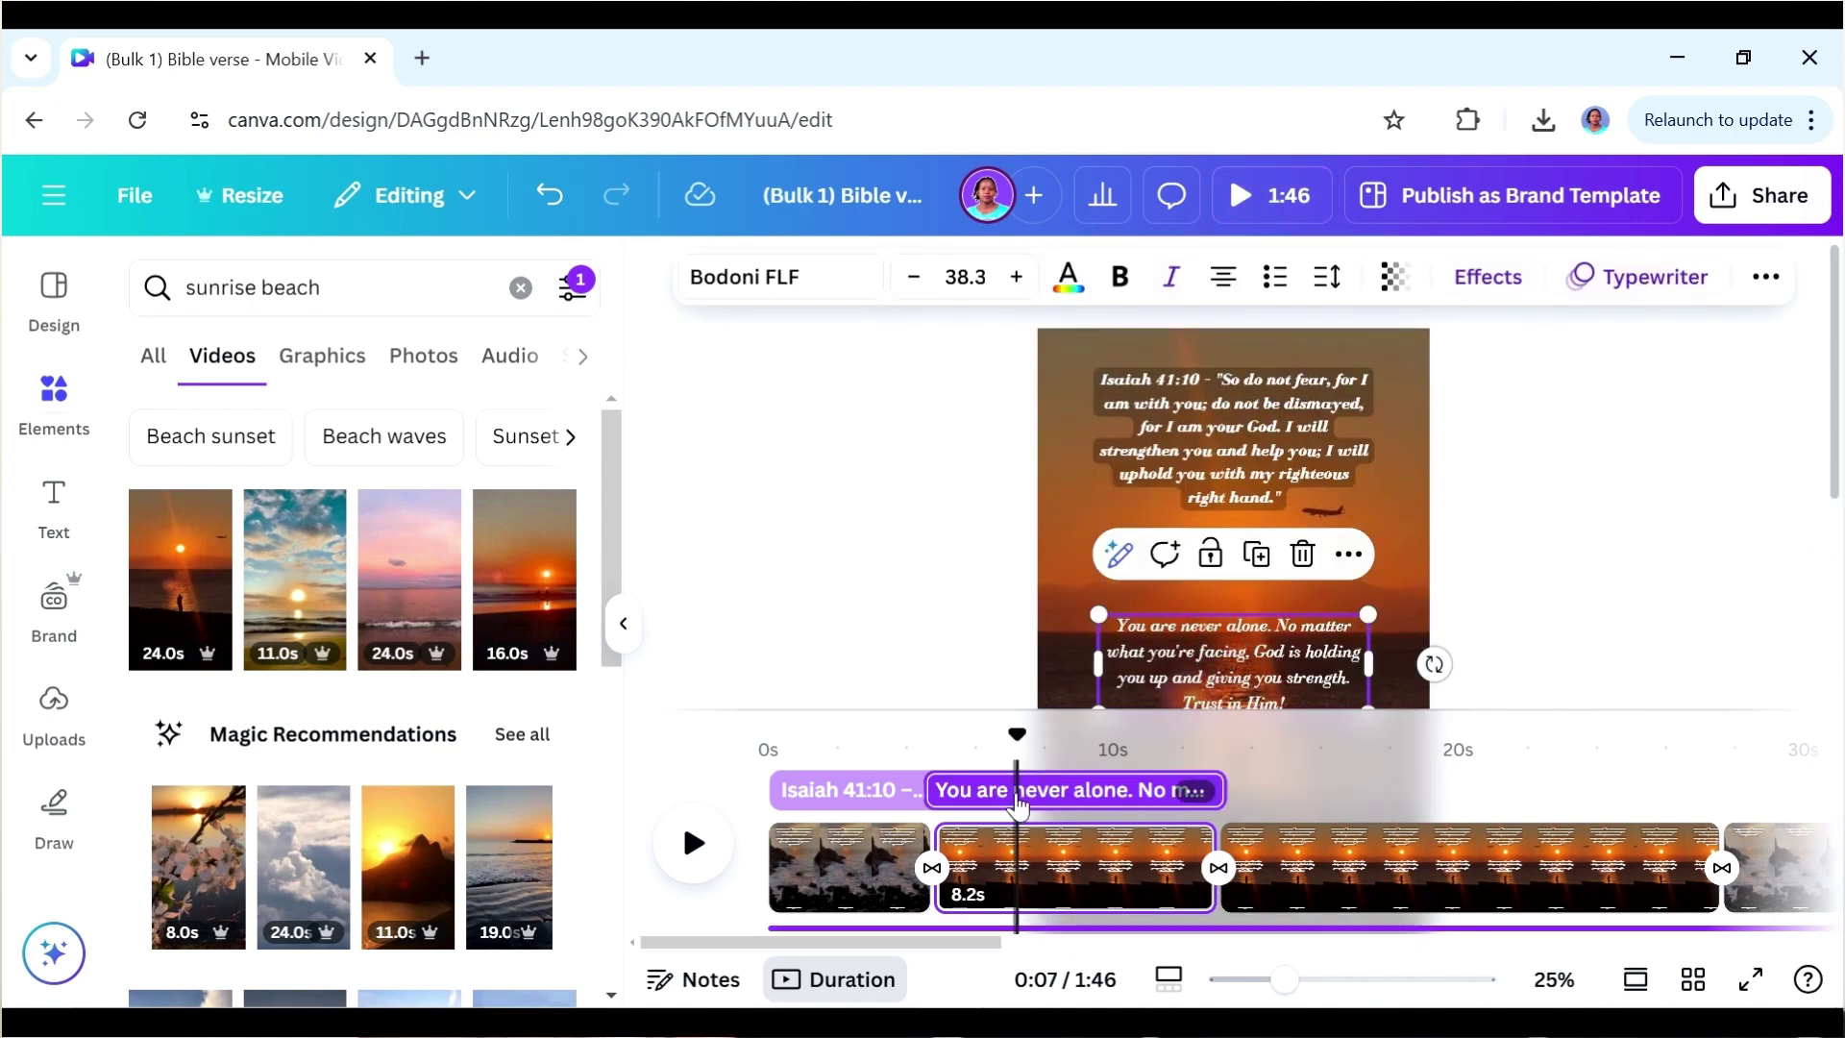
key(Delete)
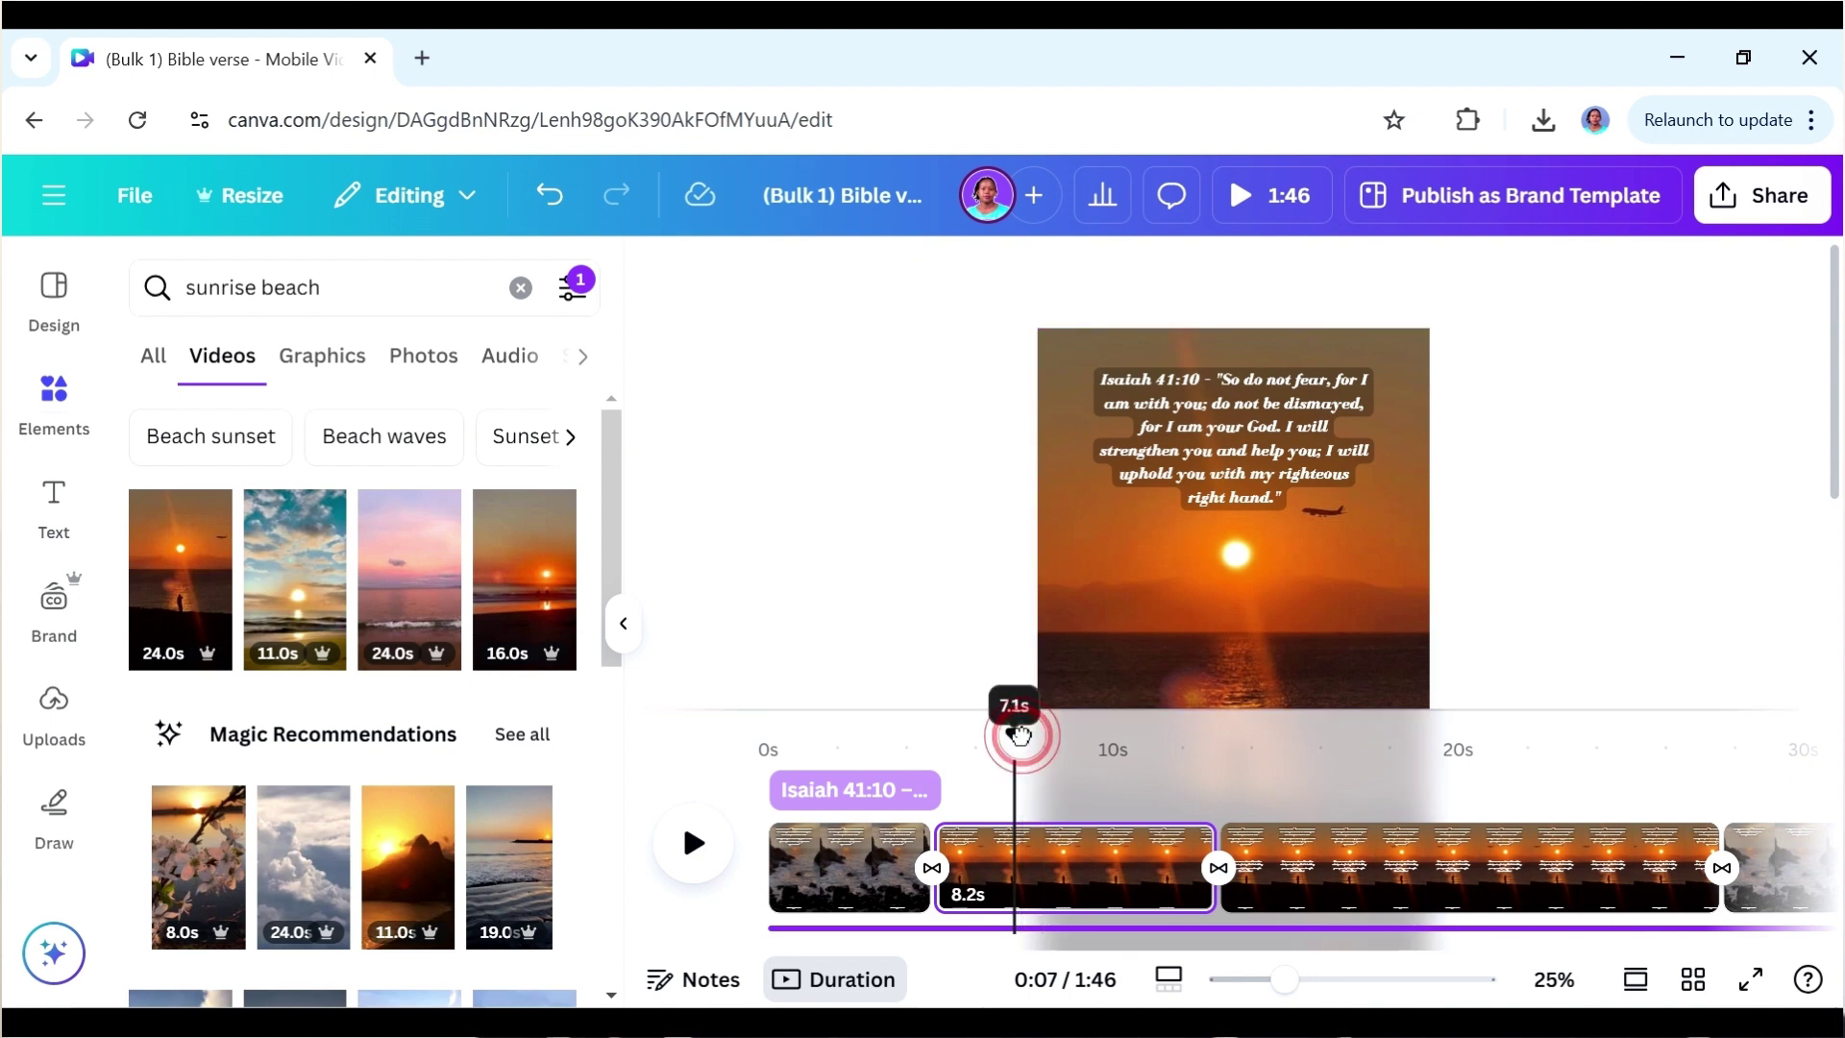
- Shorten the third page to about 10.1 seconds to match the end of the narration, and play the video from the start
drag(1016, 736, 1240, 809)
click(1254, 833)
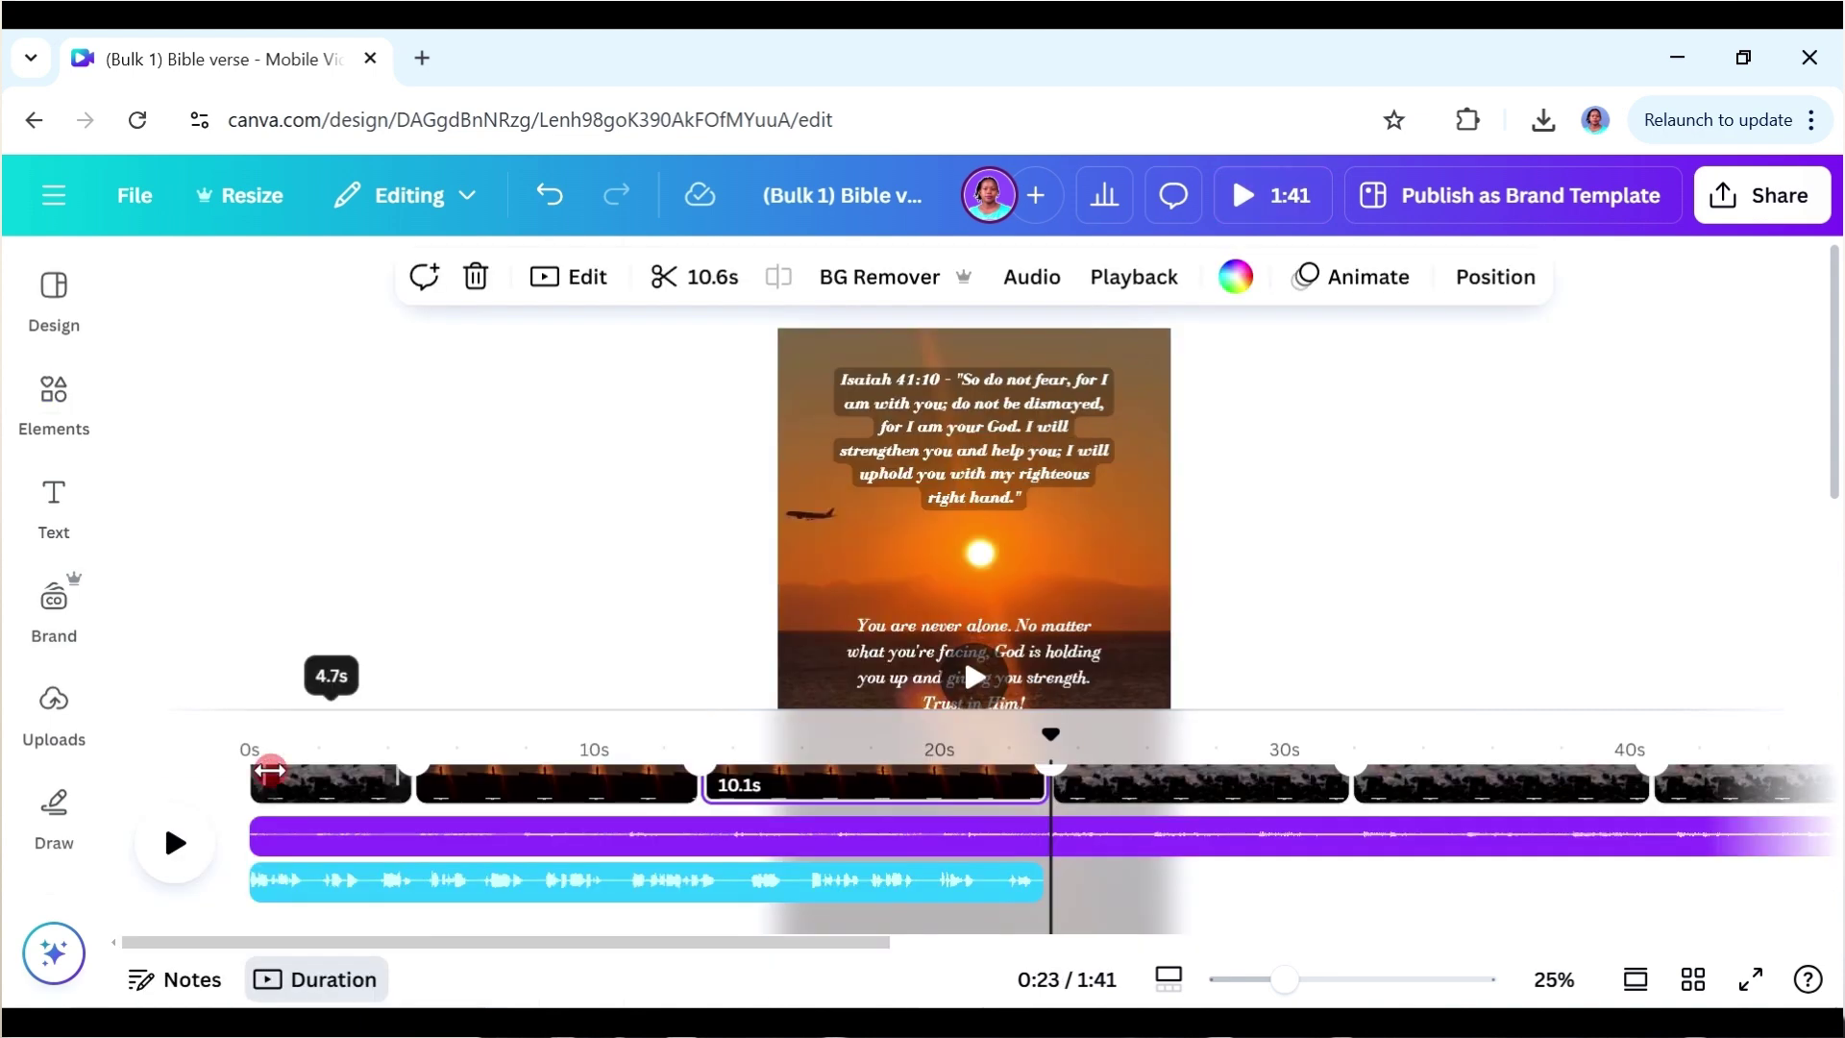
click(274, 735)
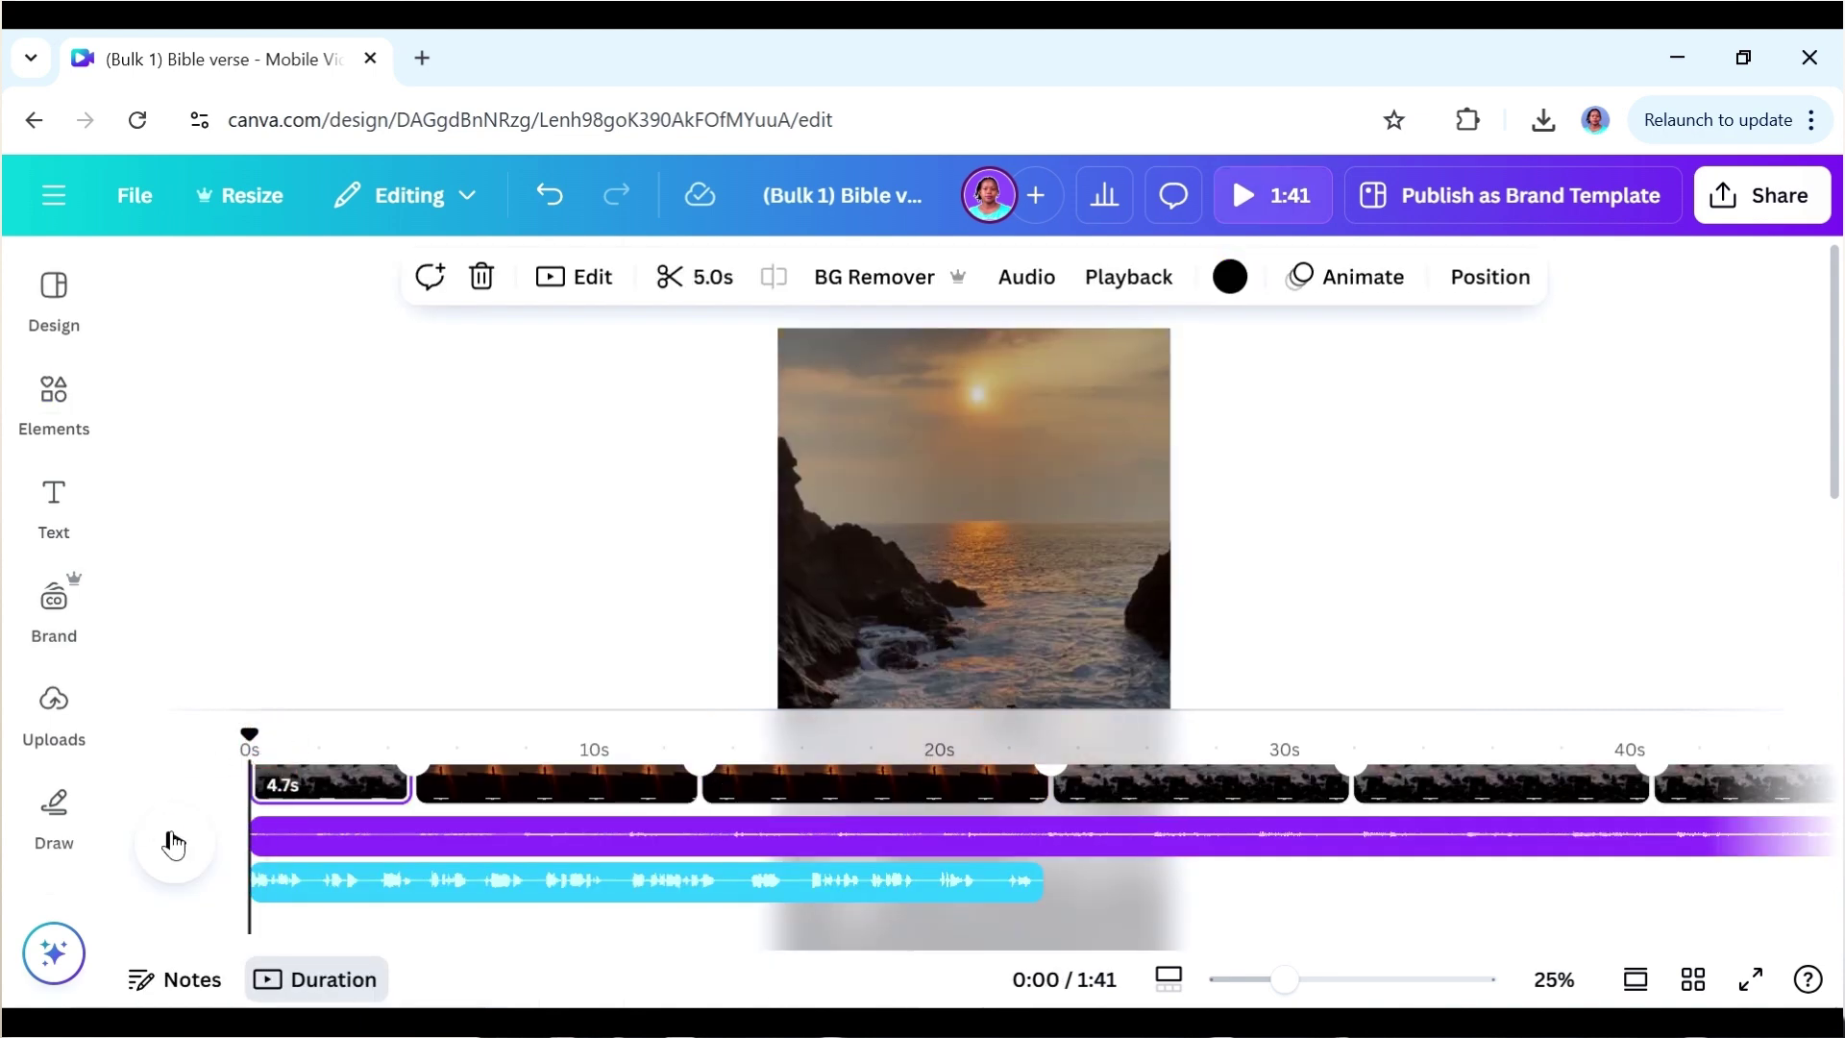
click(173, 841)
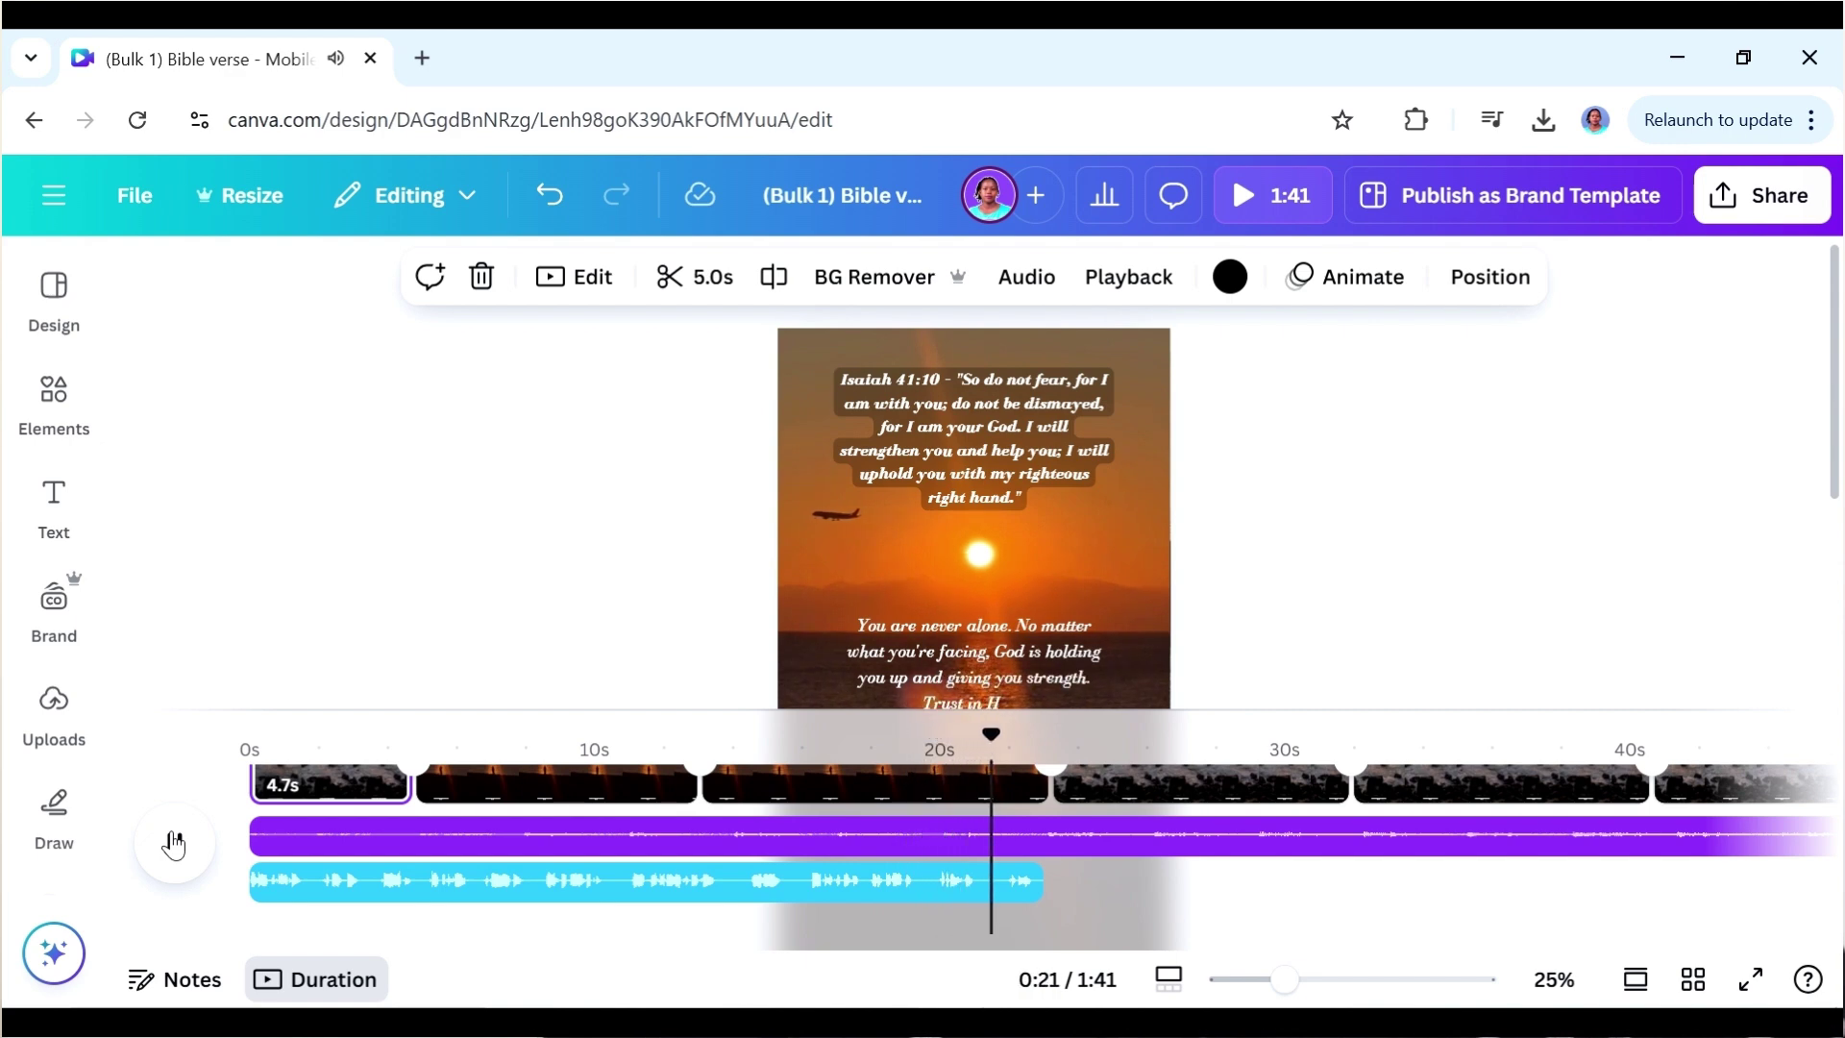
click(174, 842)
click(174, 843)
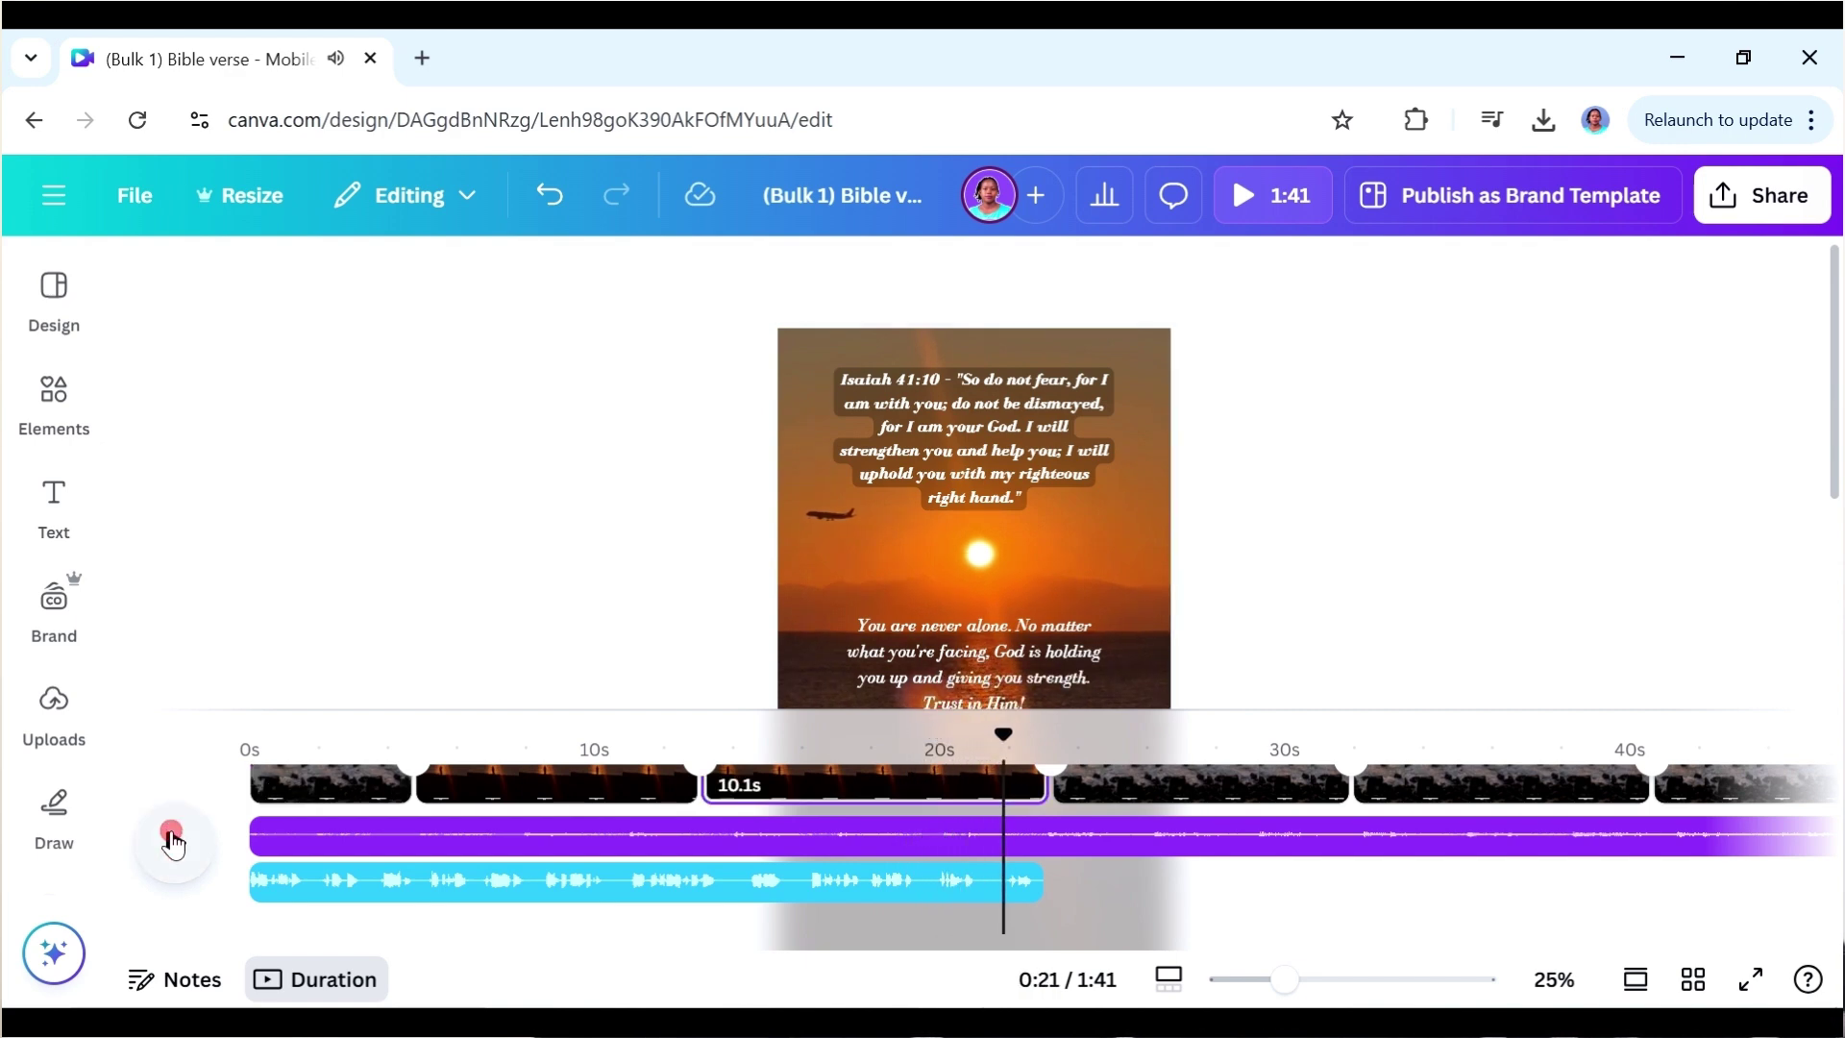
click(174, 842)
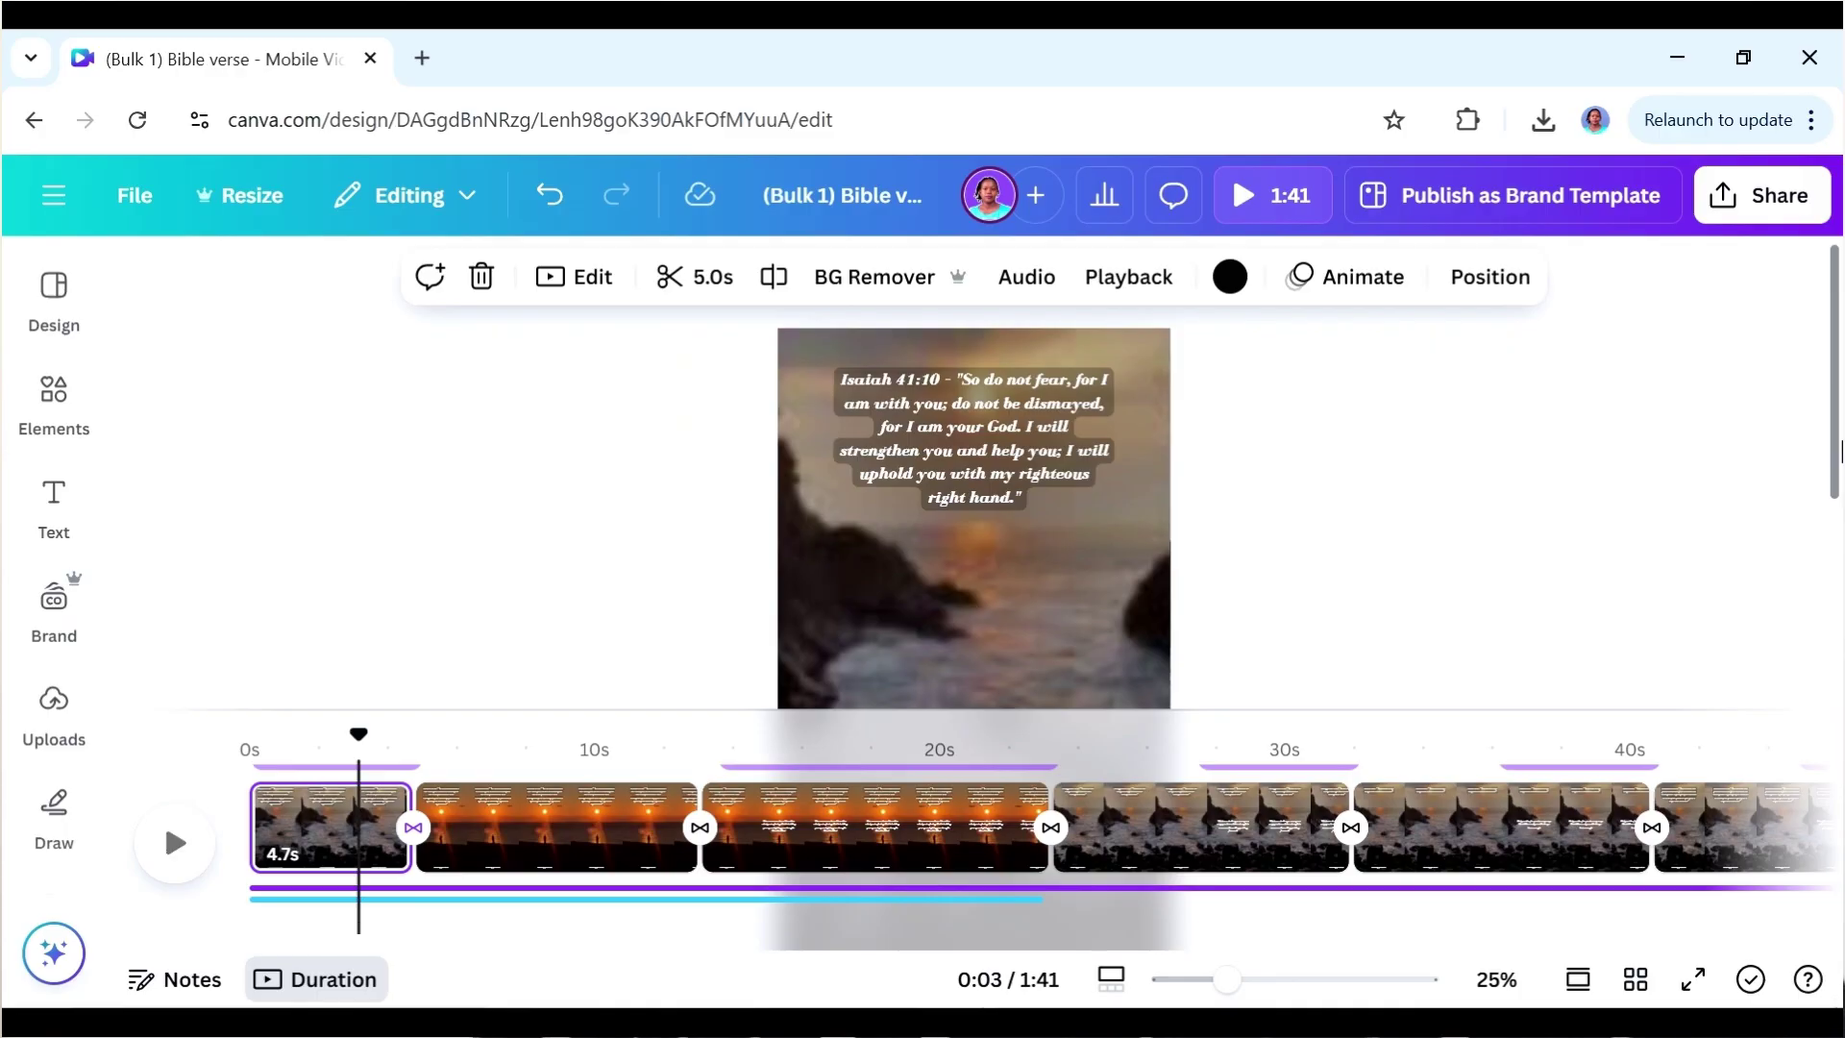
mouse_move(1006, 648)
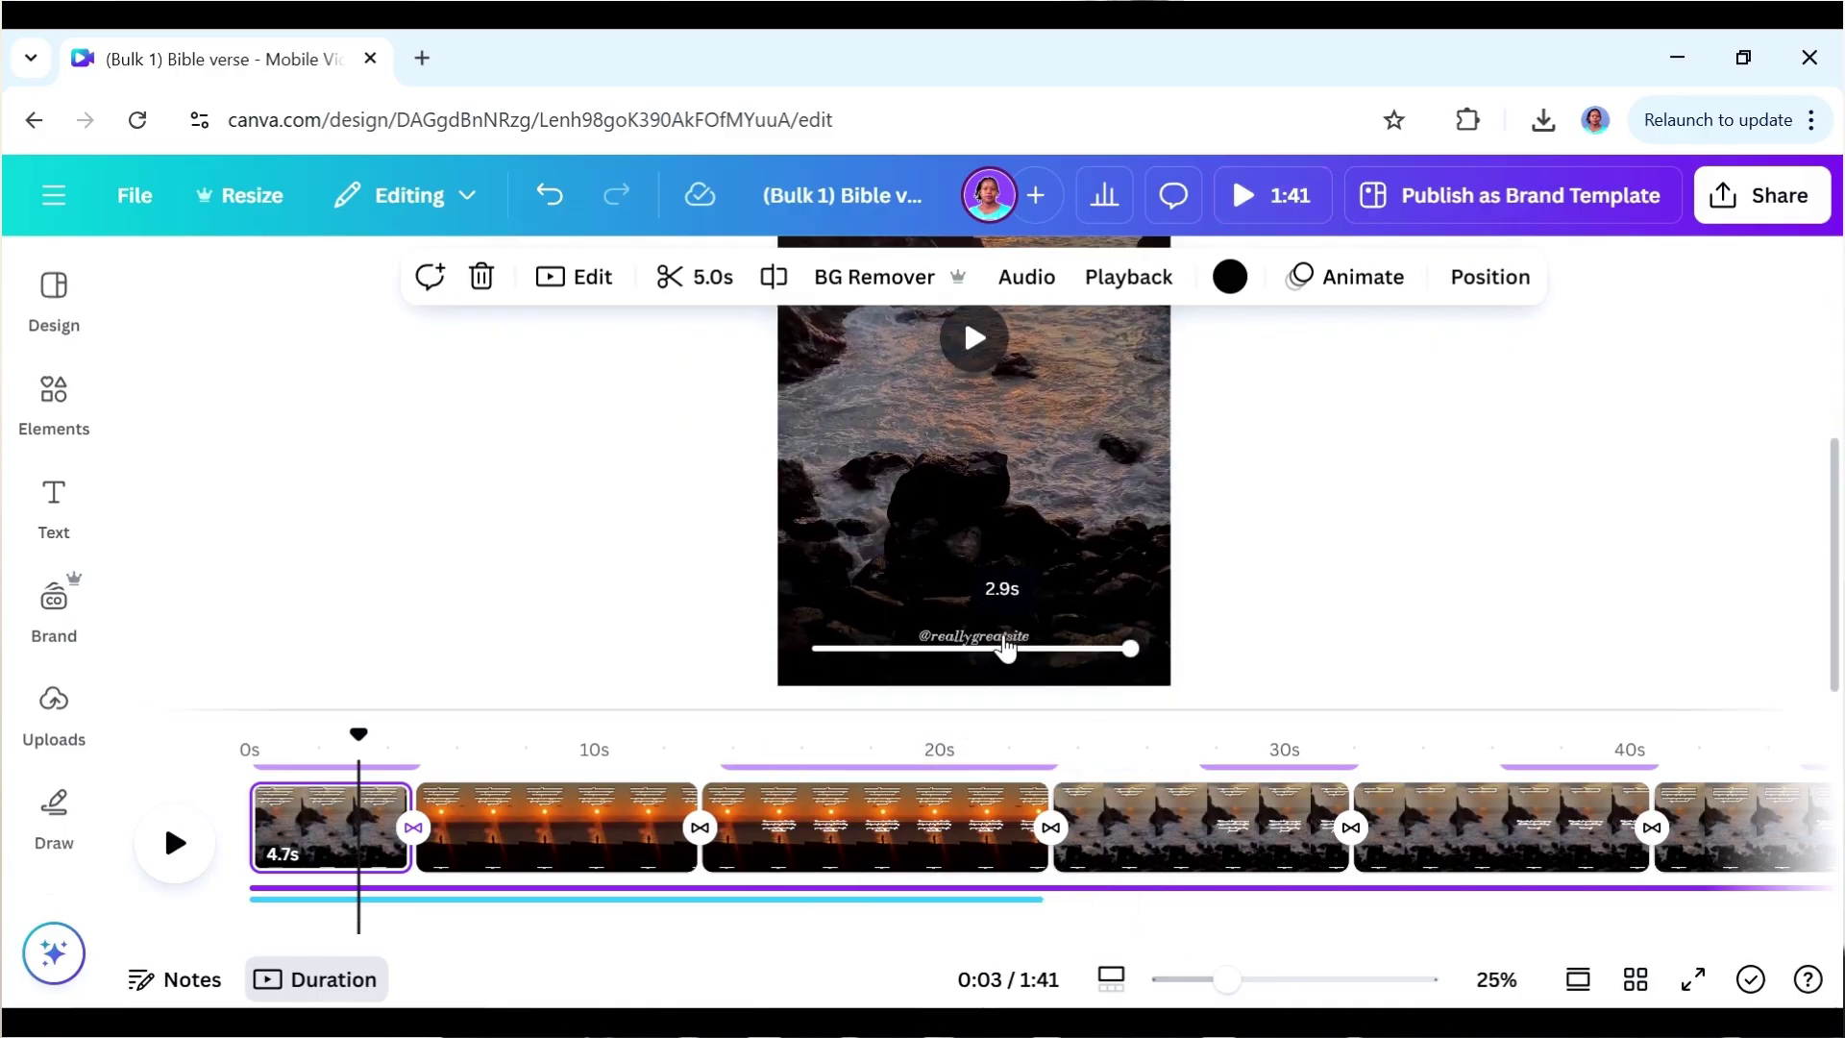
click(897, 527)
click(974, 648)
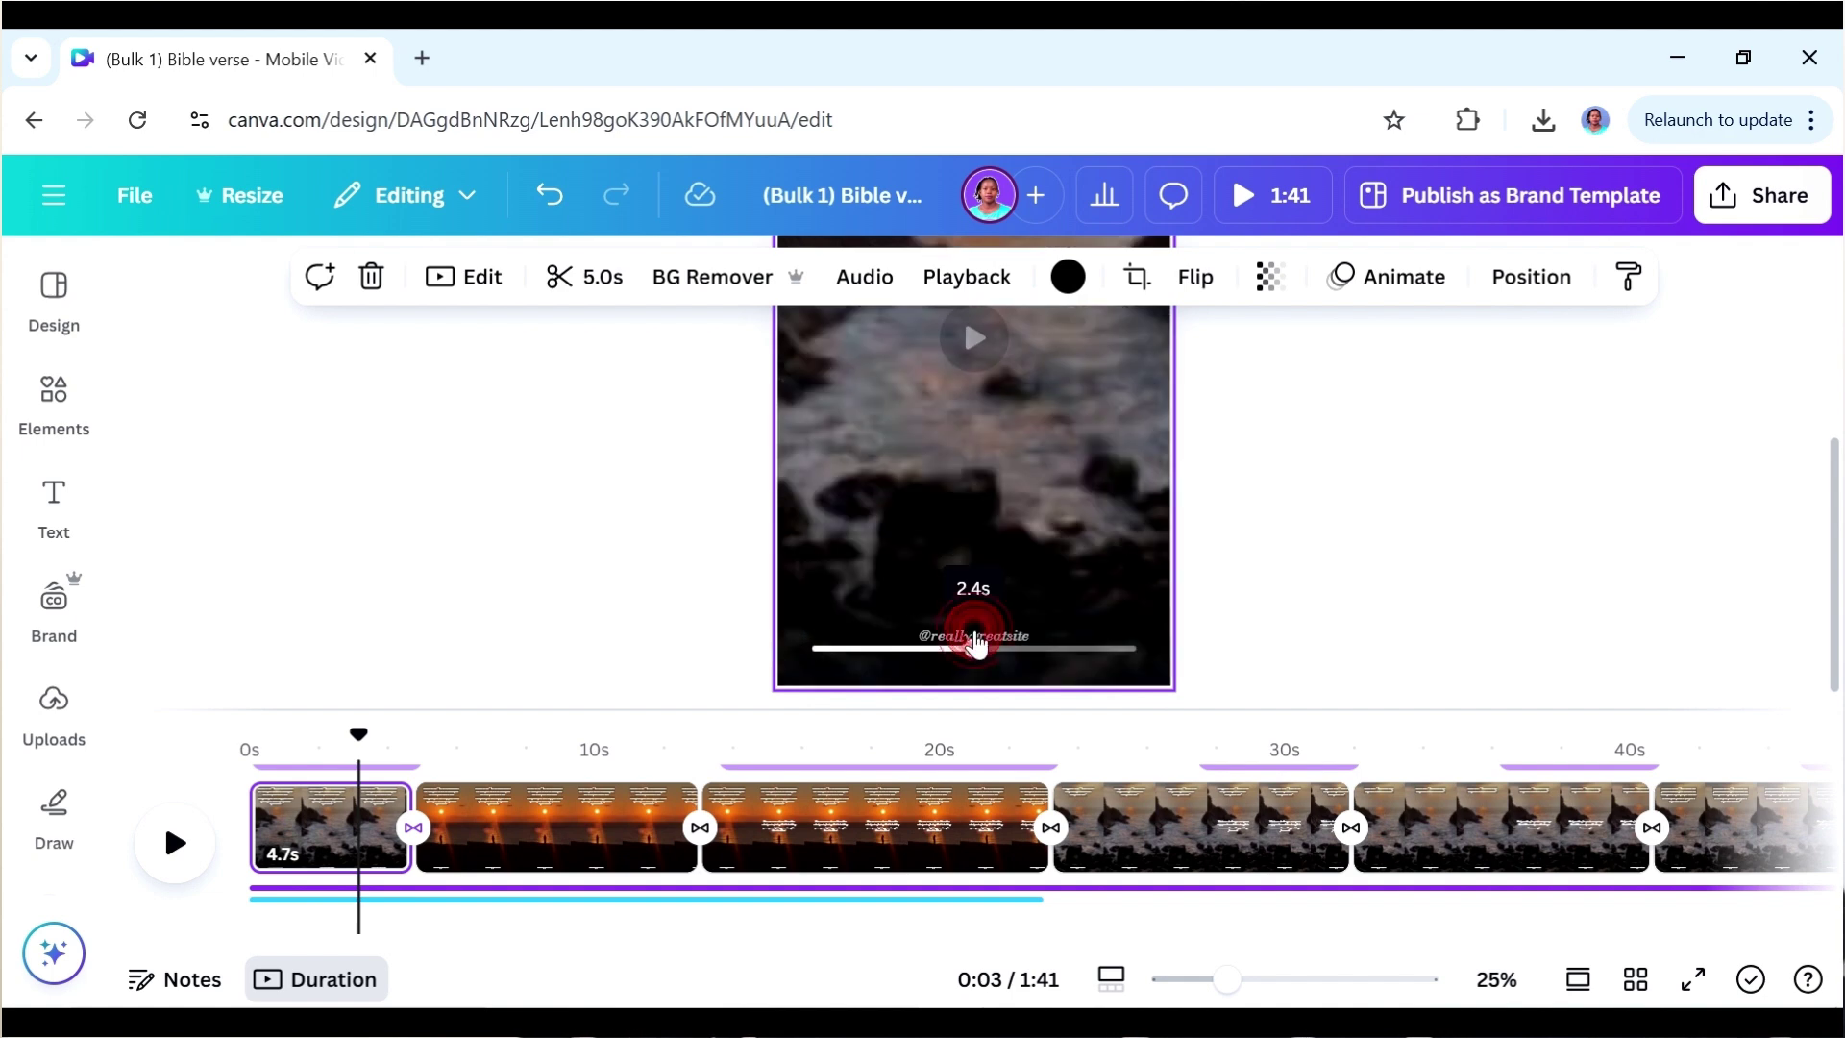
click(987, 646)
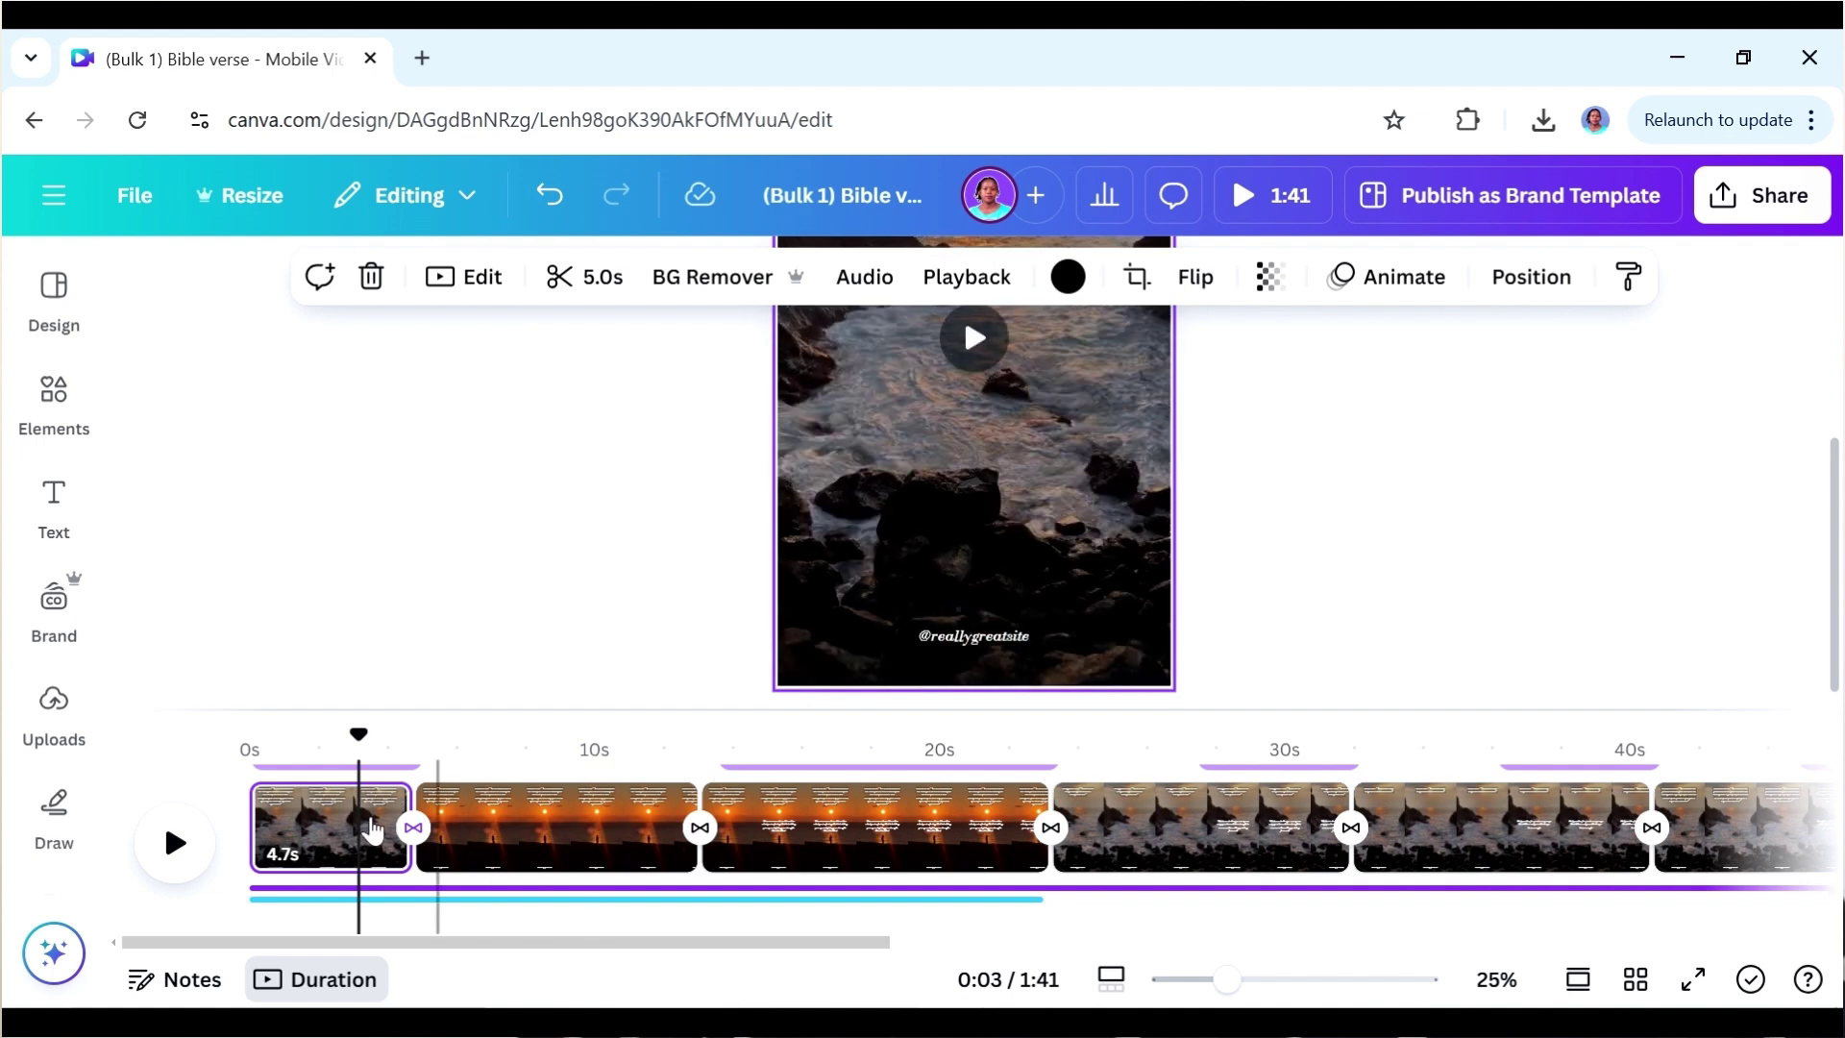
click(982, 643)
click(980, 639)
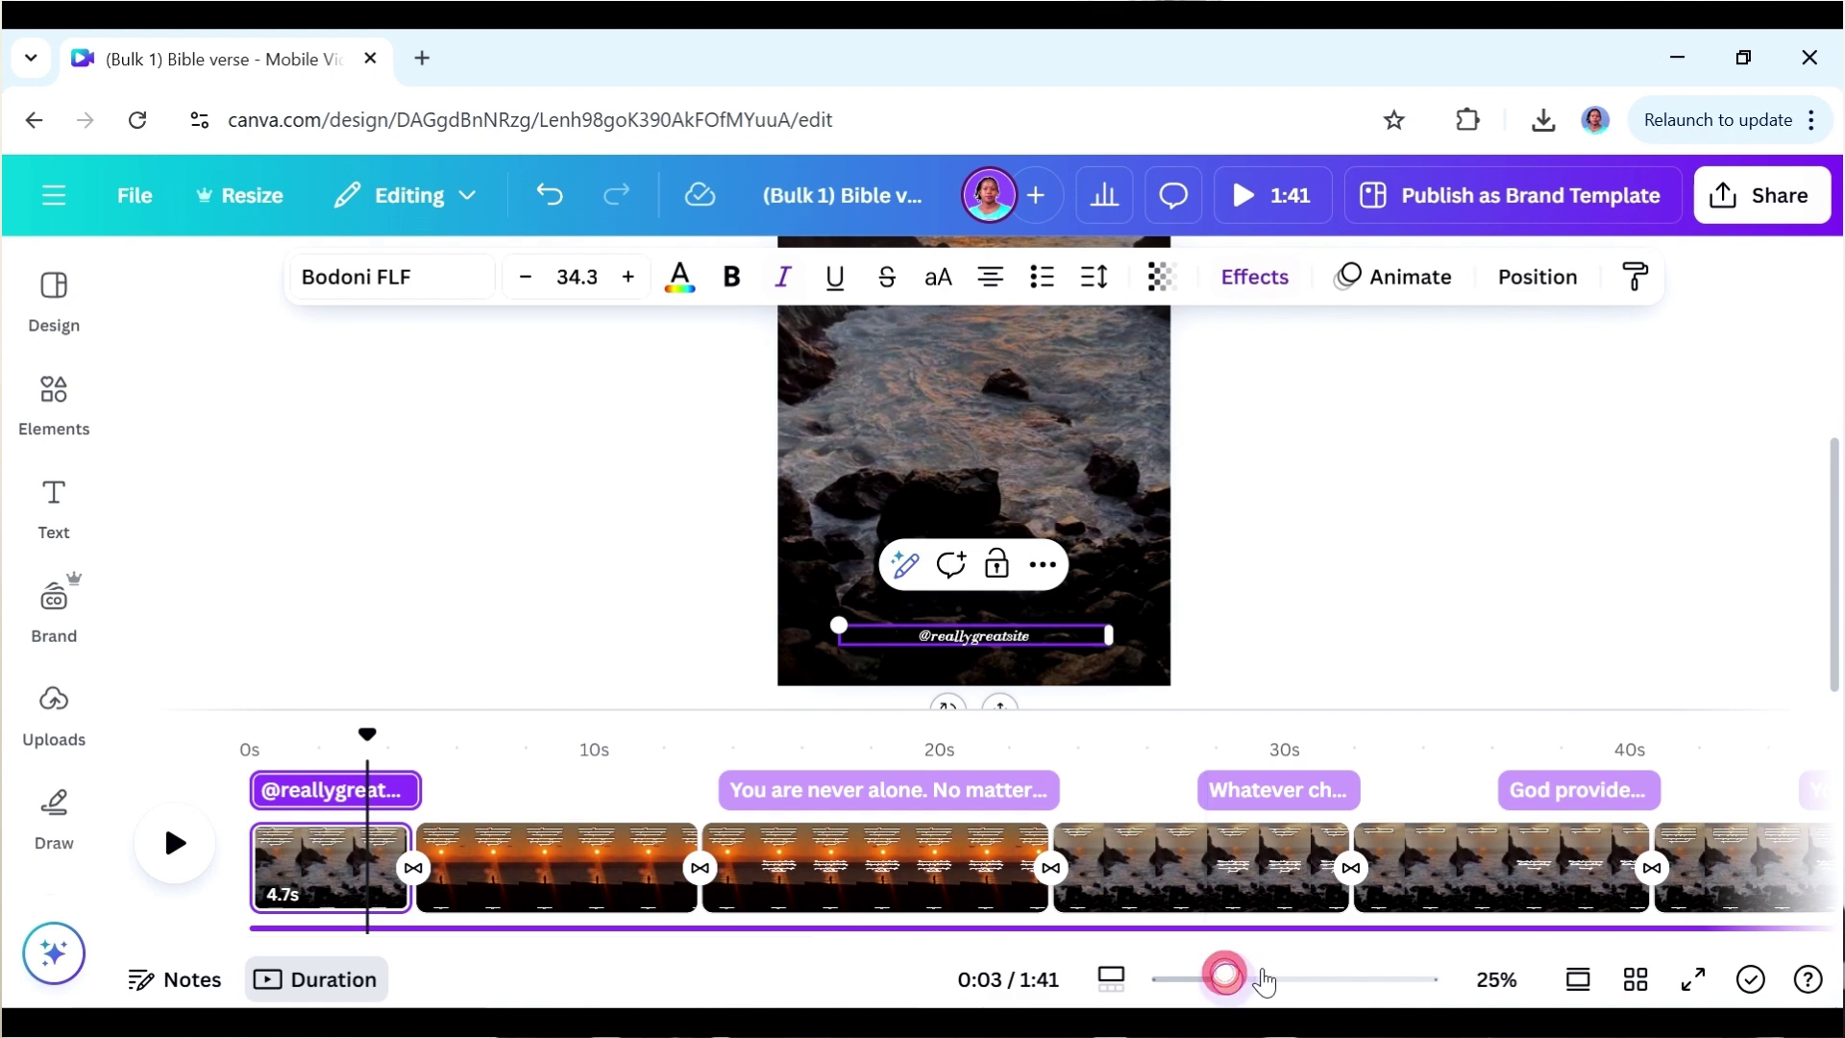
drag(1226, 979, 1281, 979)
scroll(1832, 547, down, 5)
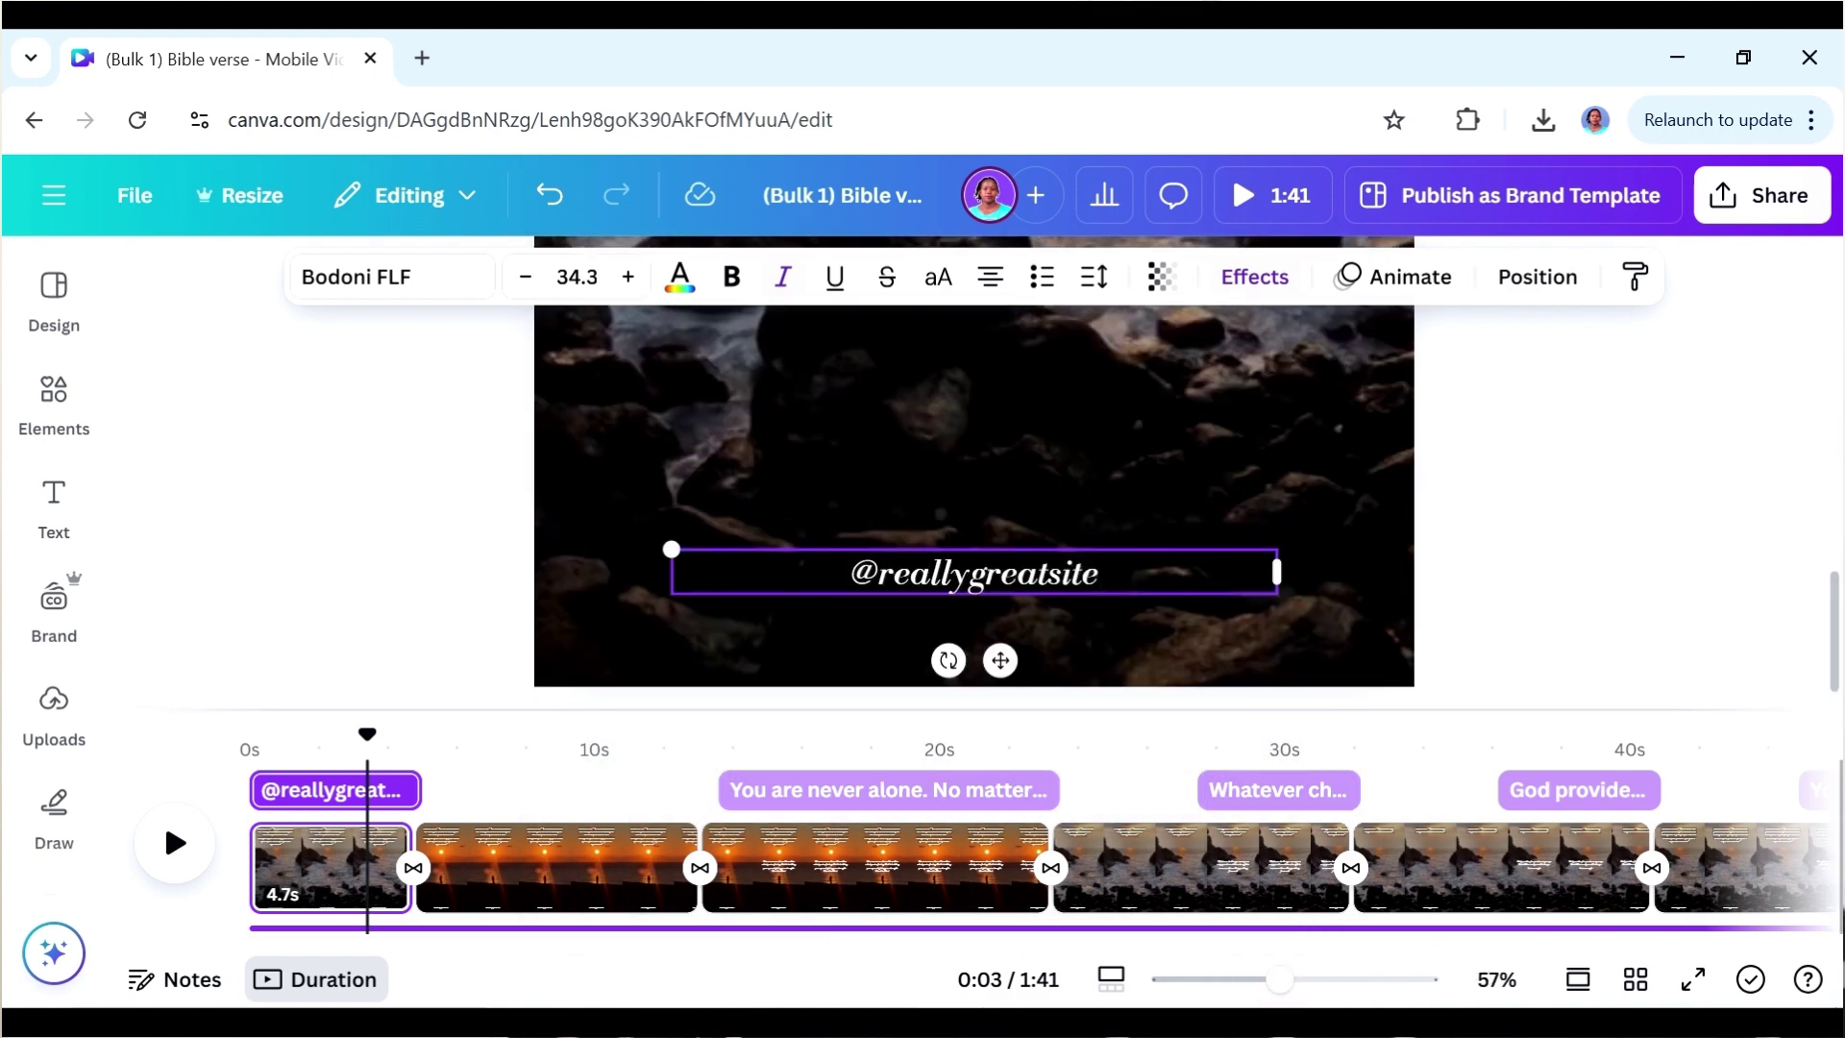
drag(1112, 573, 894, 573)
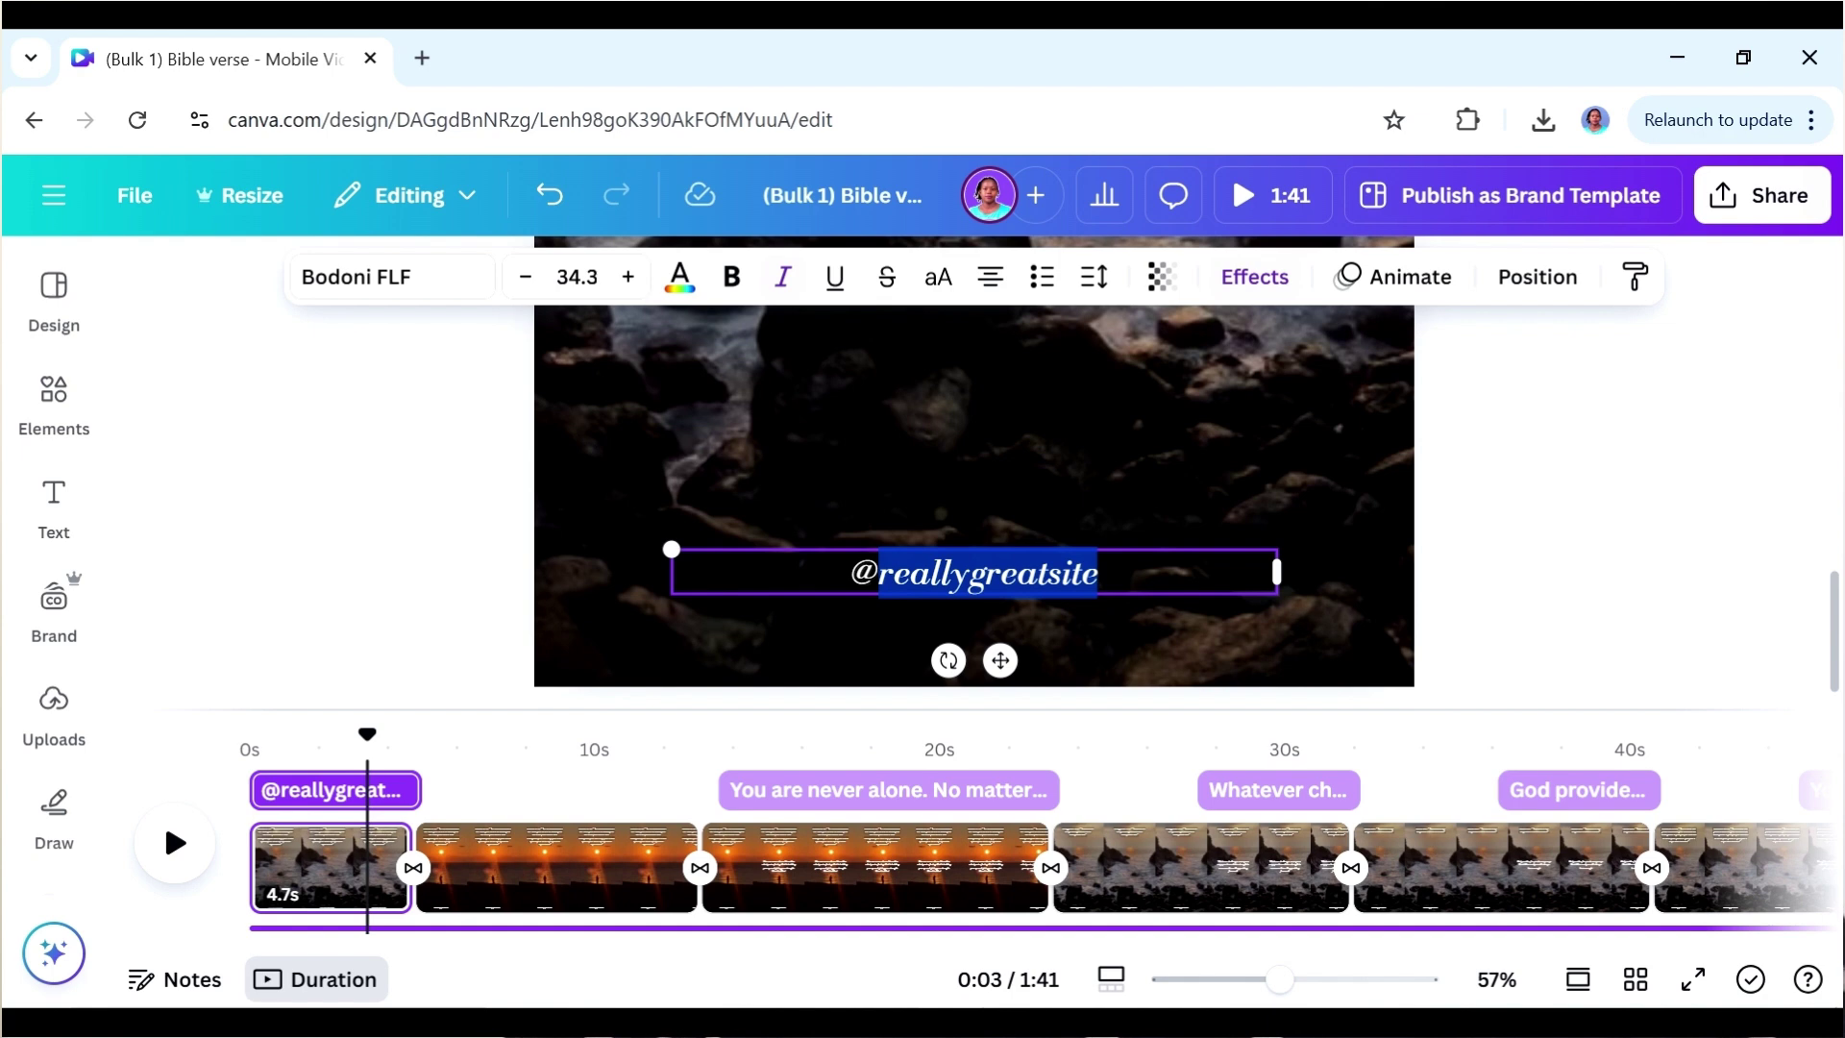
text(upl)
key(BackSpace)
key(BackSpace)
key(BackSpace)
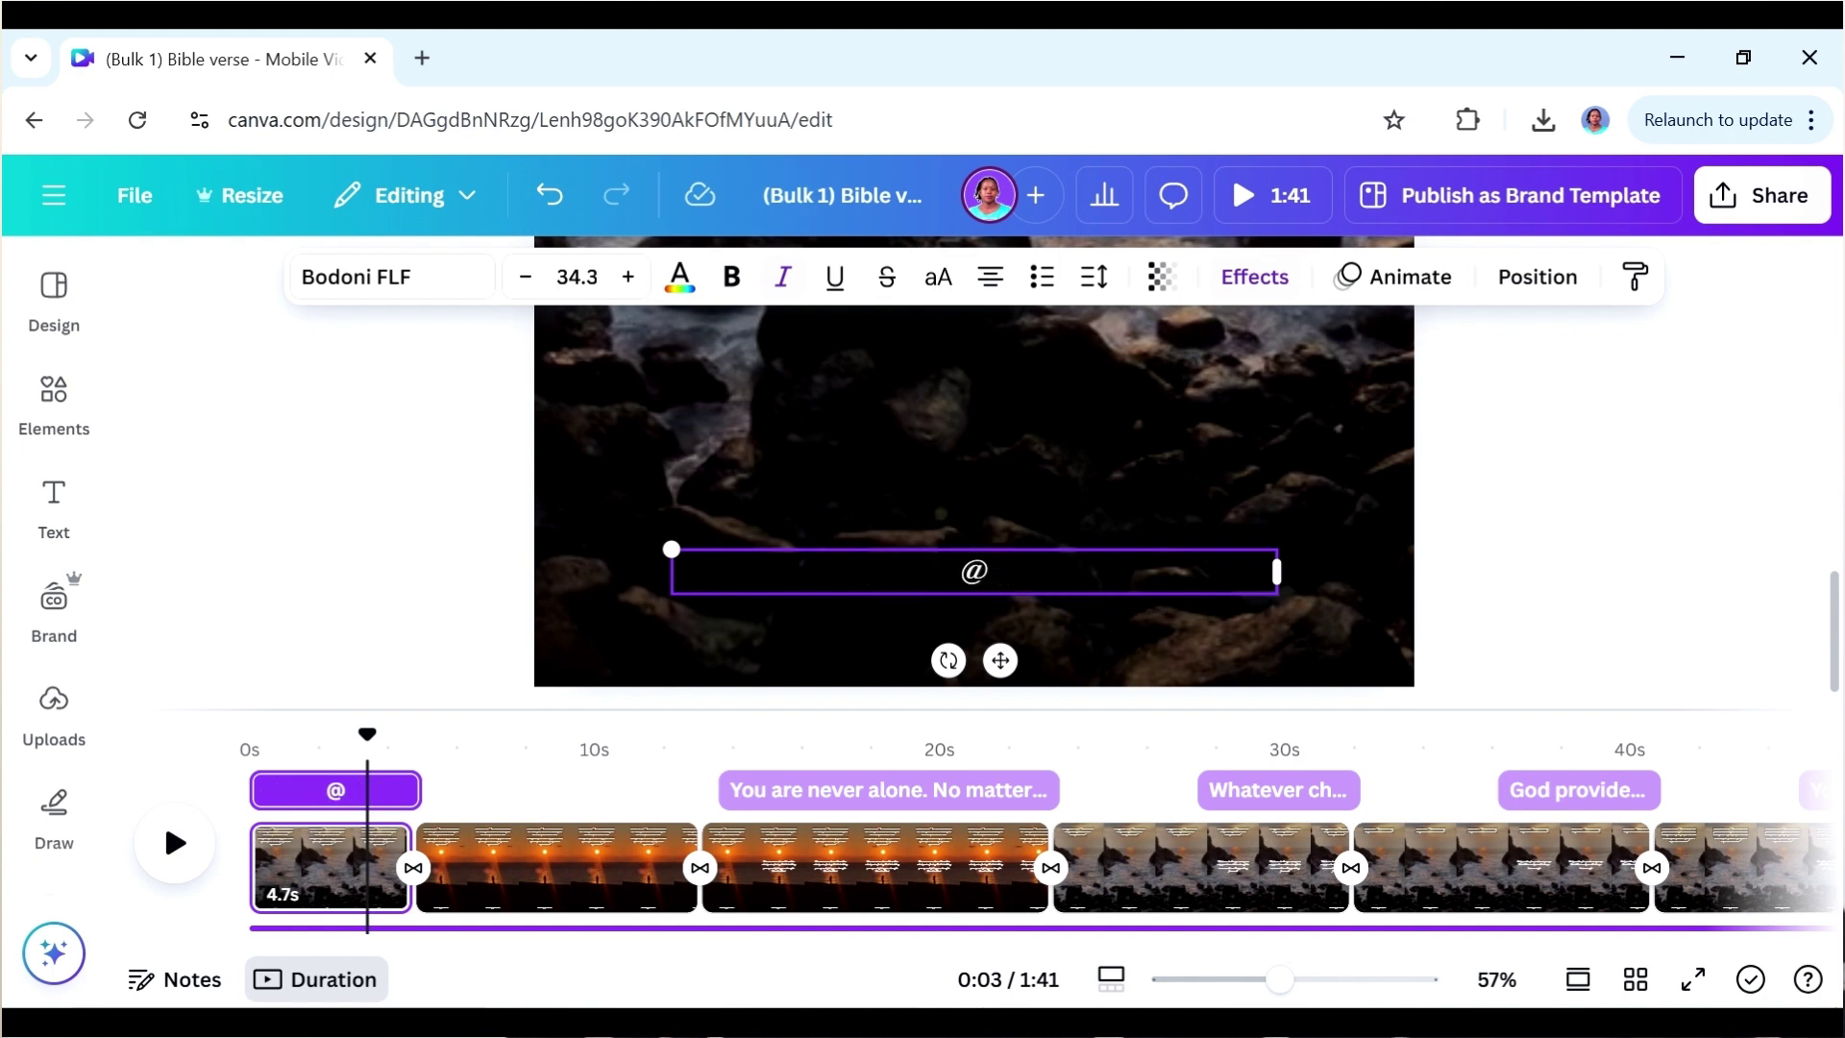
text(upliftedhope)
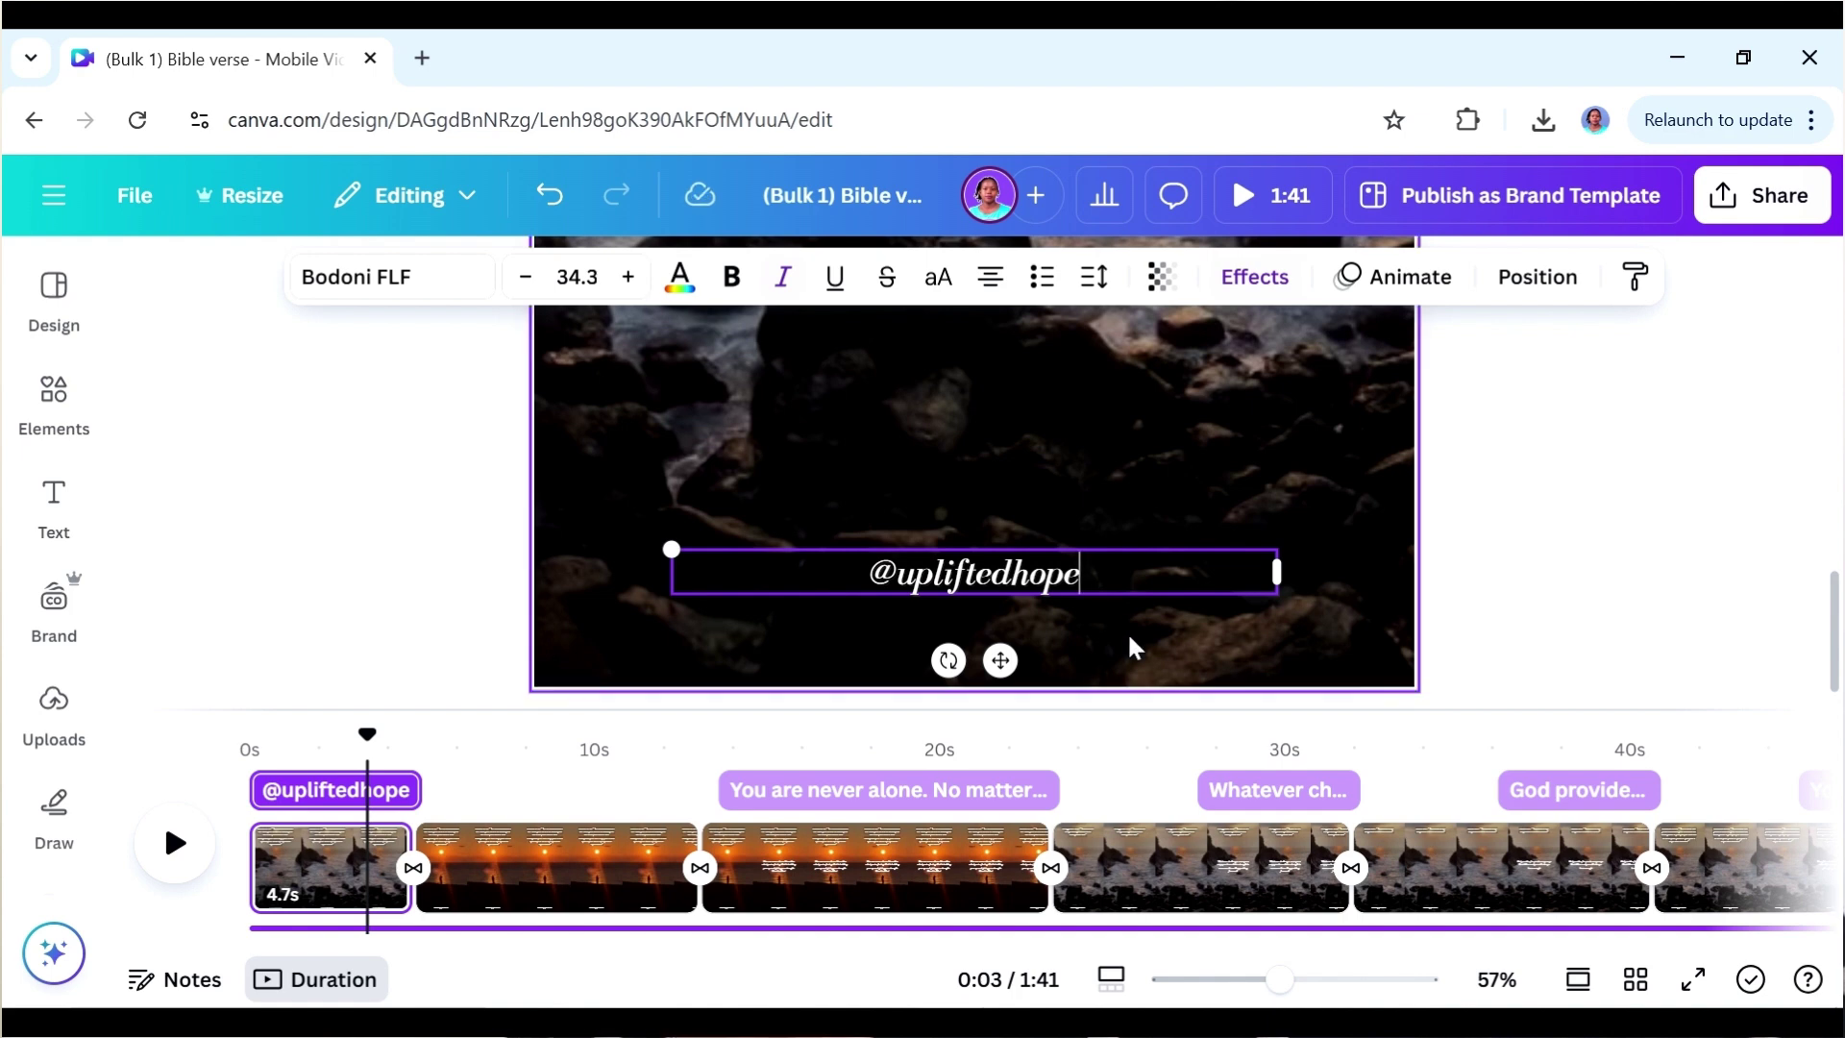
right_click(1047, 663)
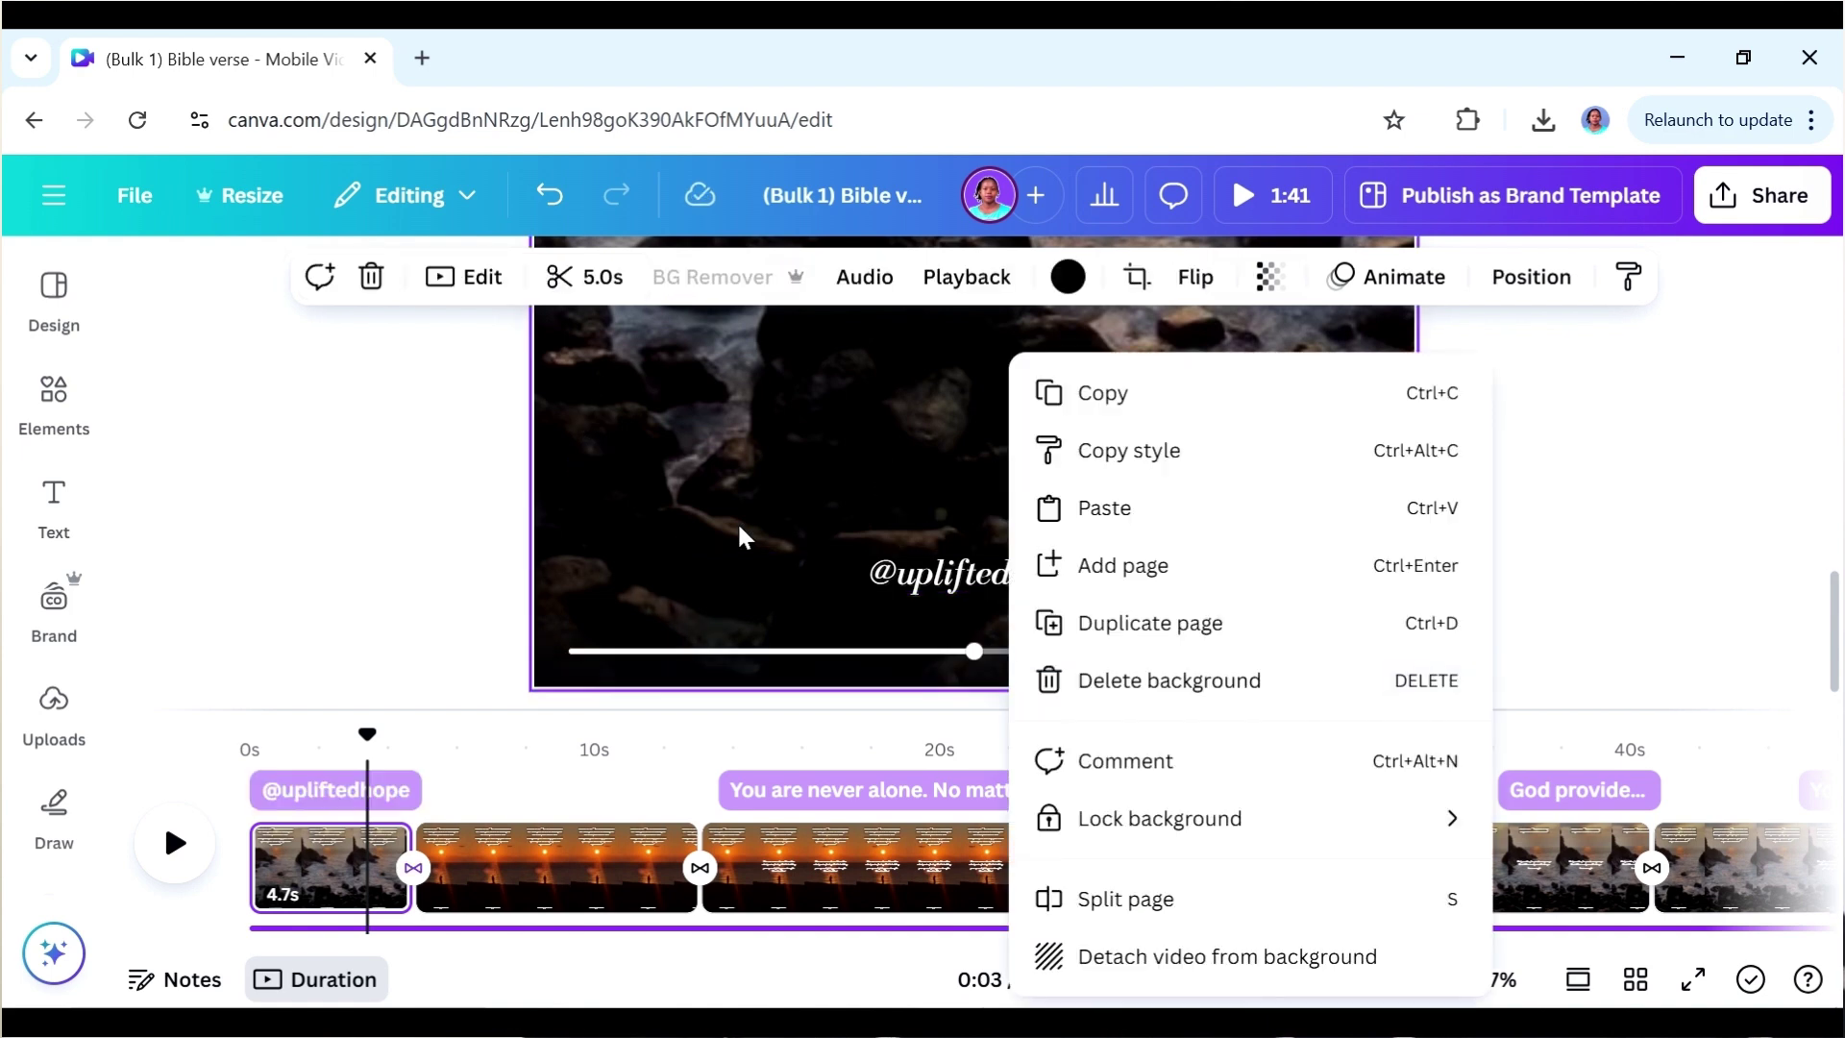
right_click(869, 580)
click(955, 207)
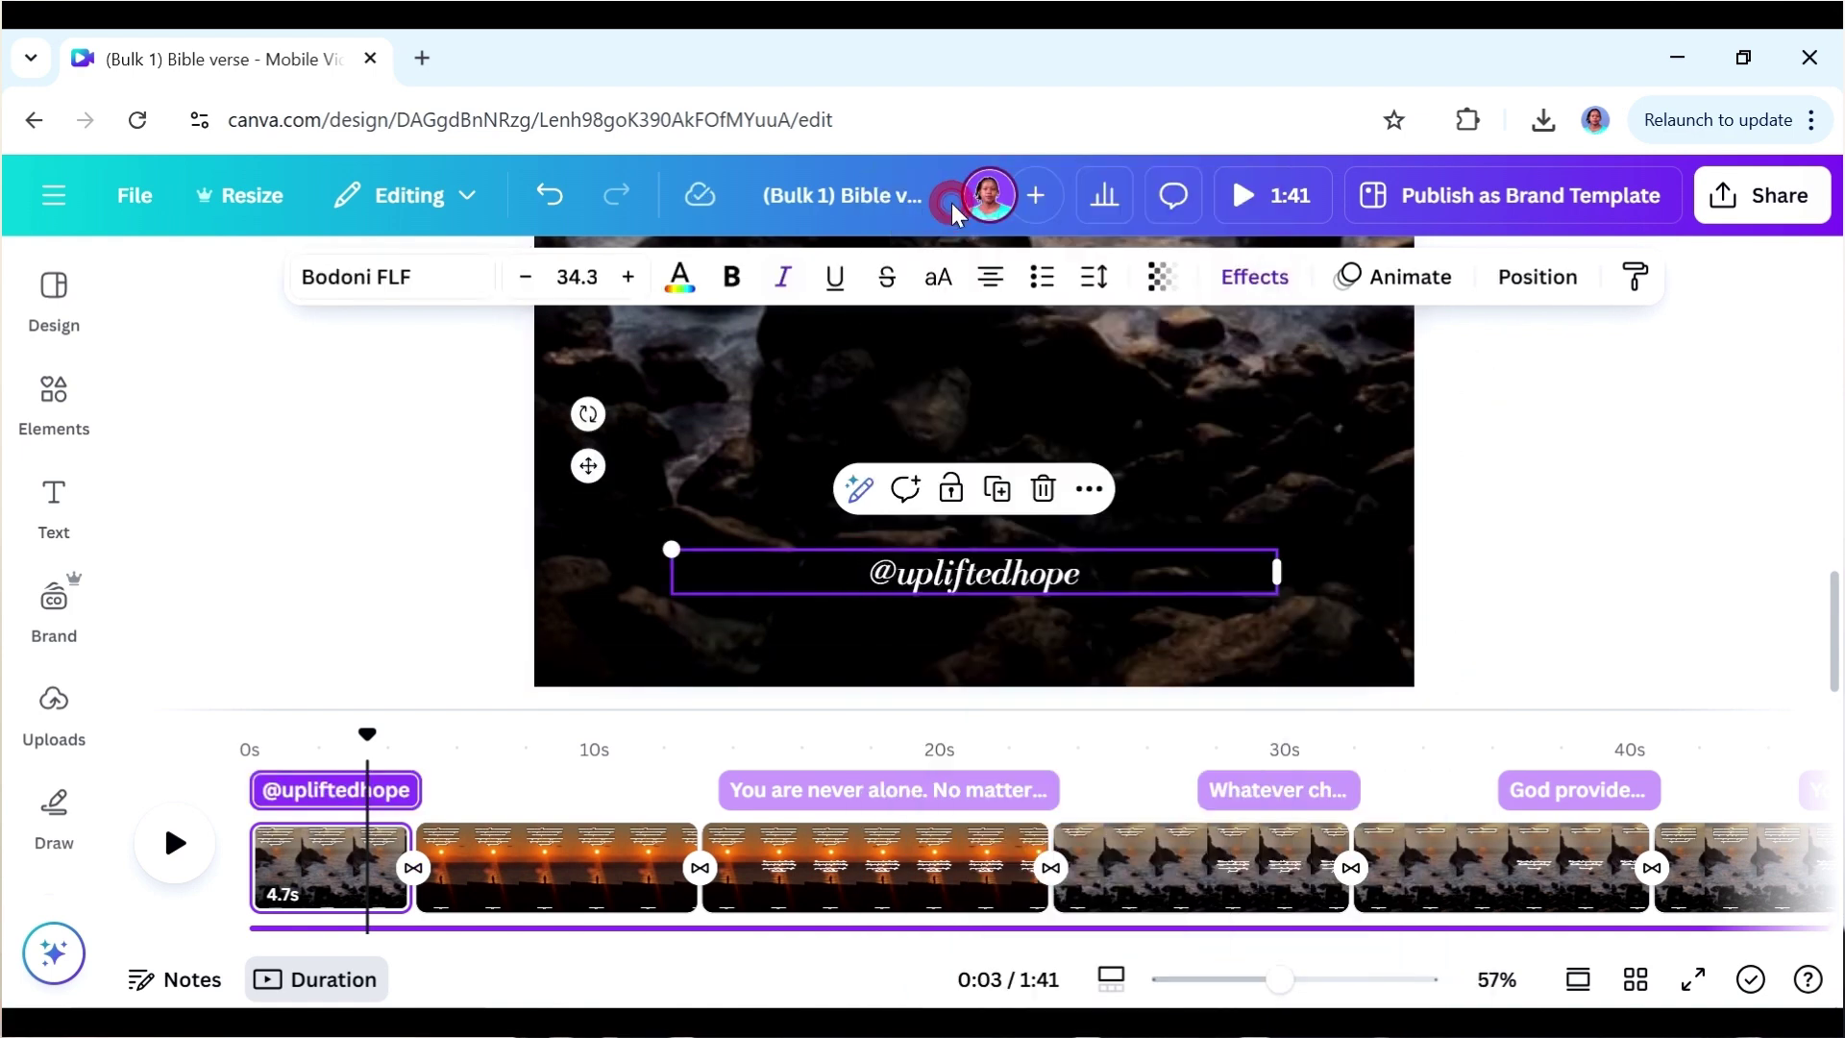
click(534, 860)
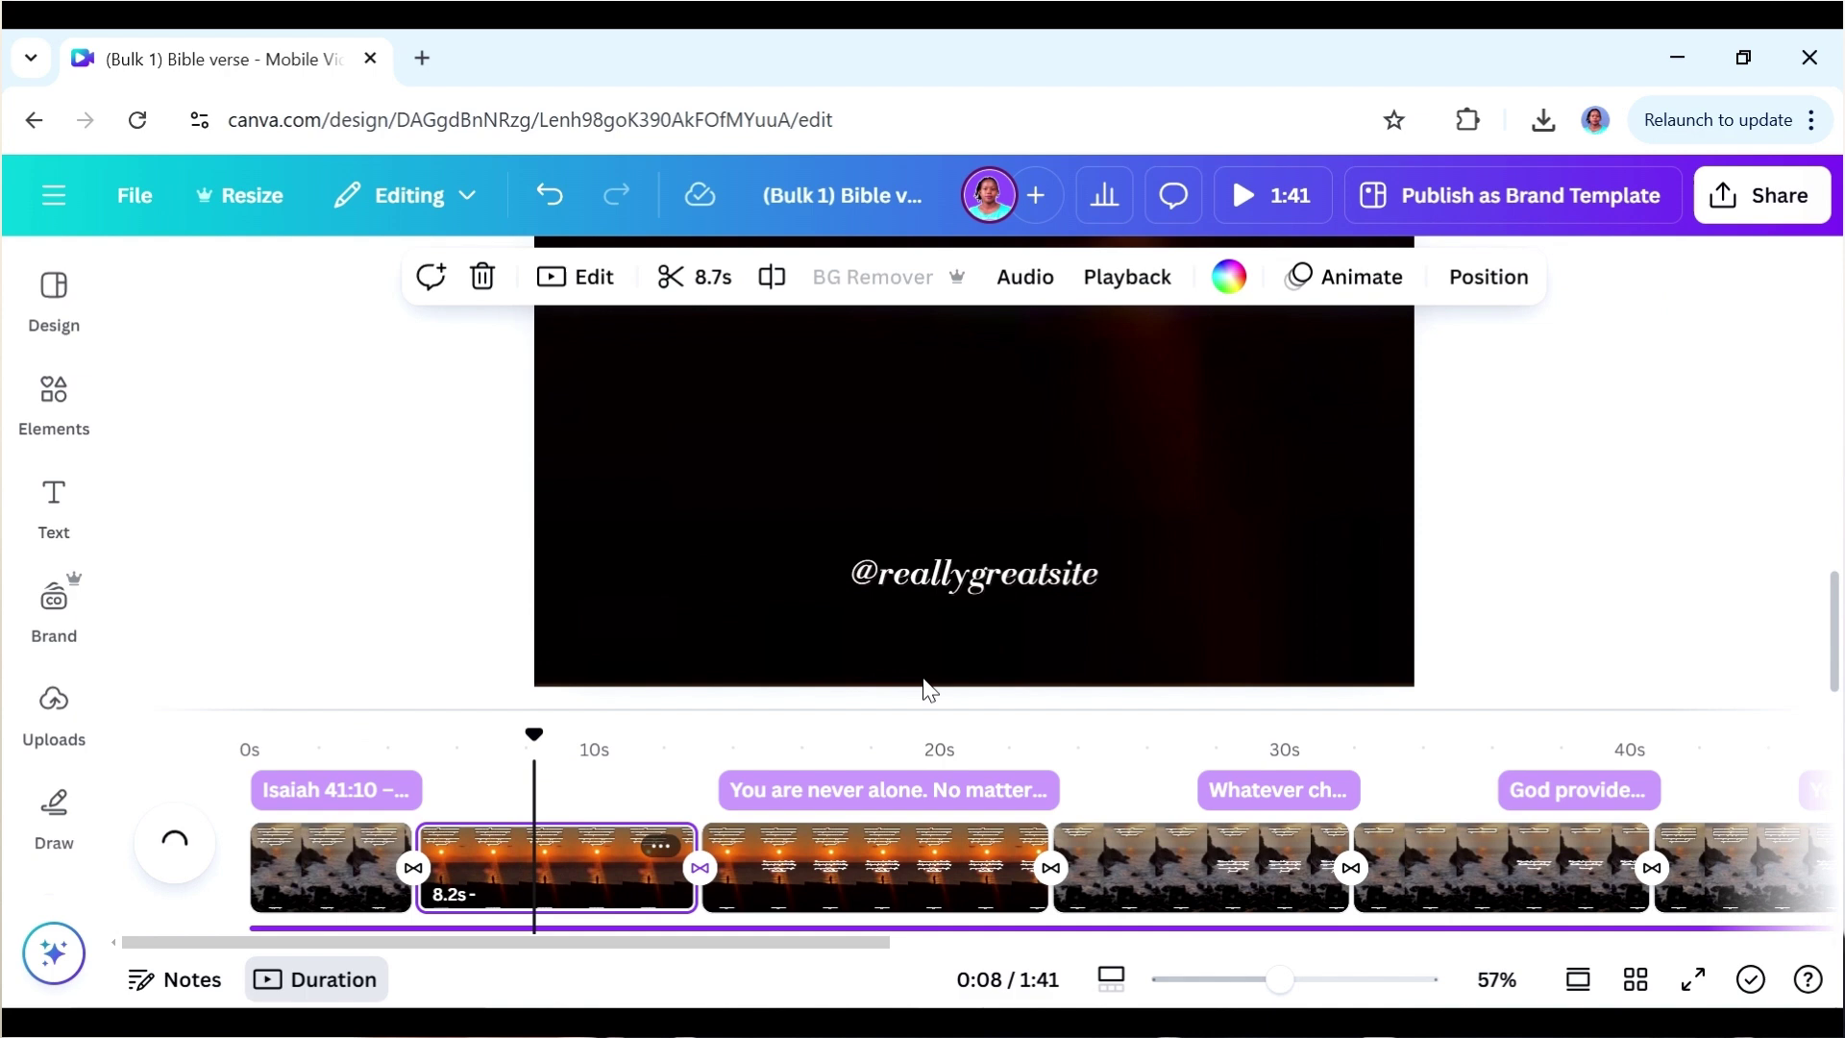
double_click(990, 585)
text(@upliftedhope)
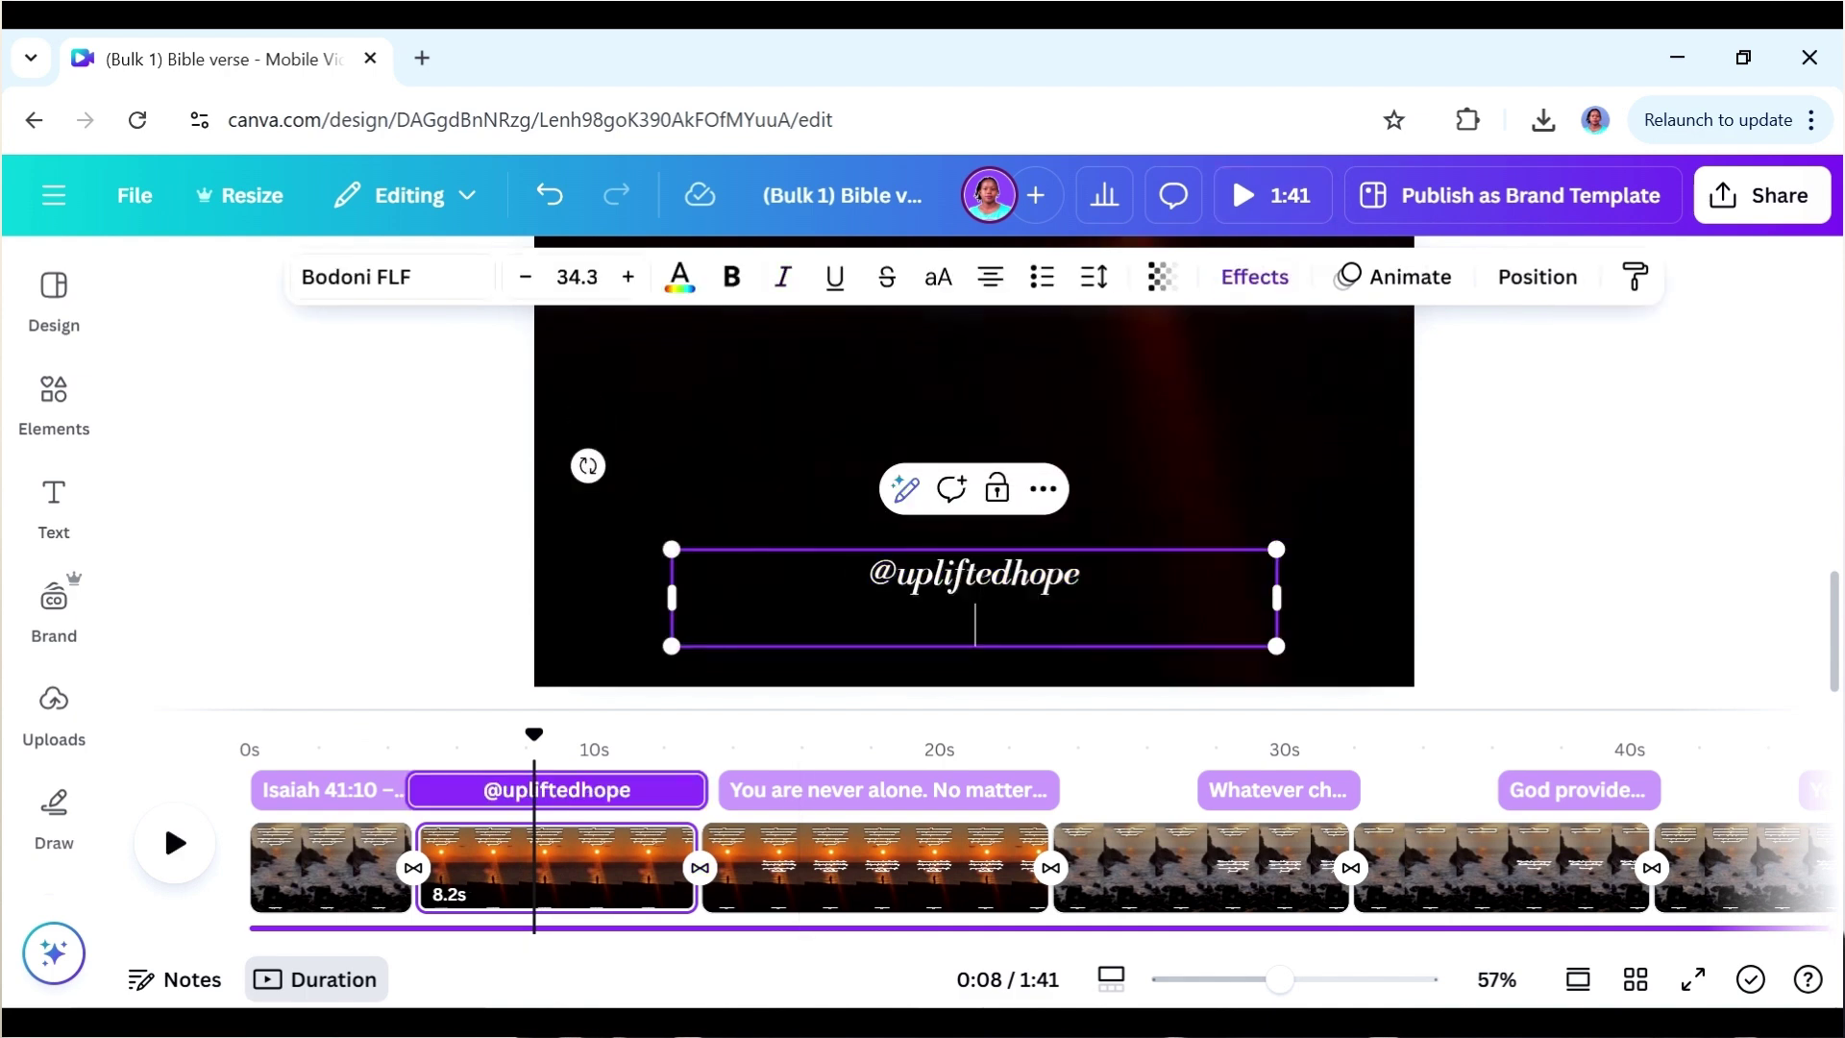
key(BackSpace)
text(e)
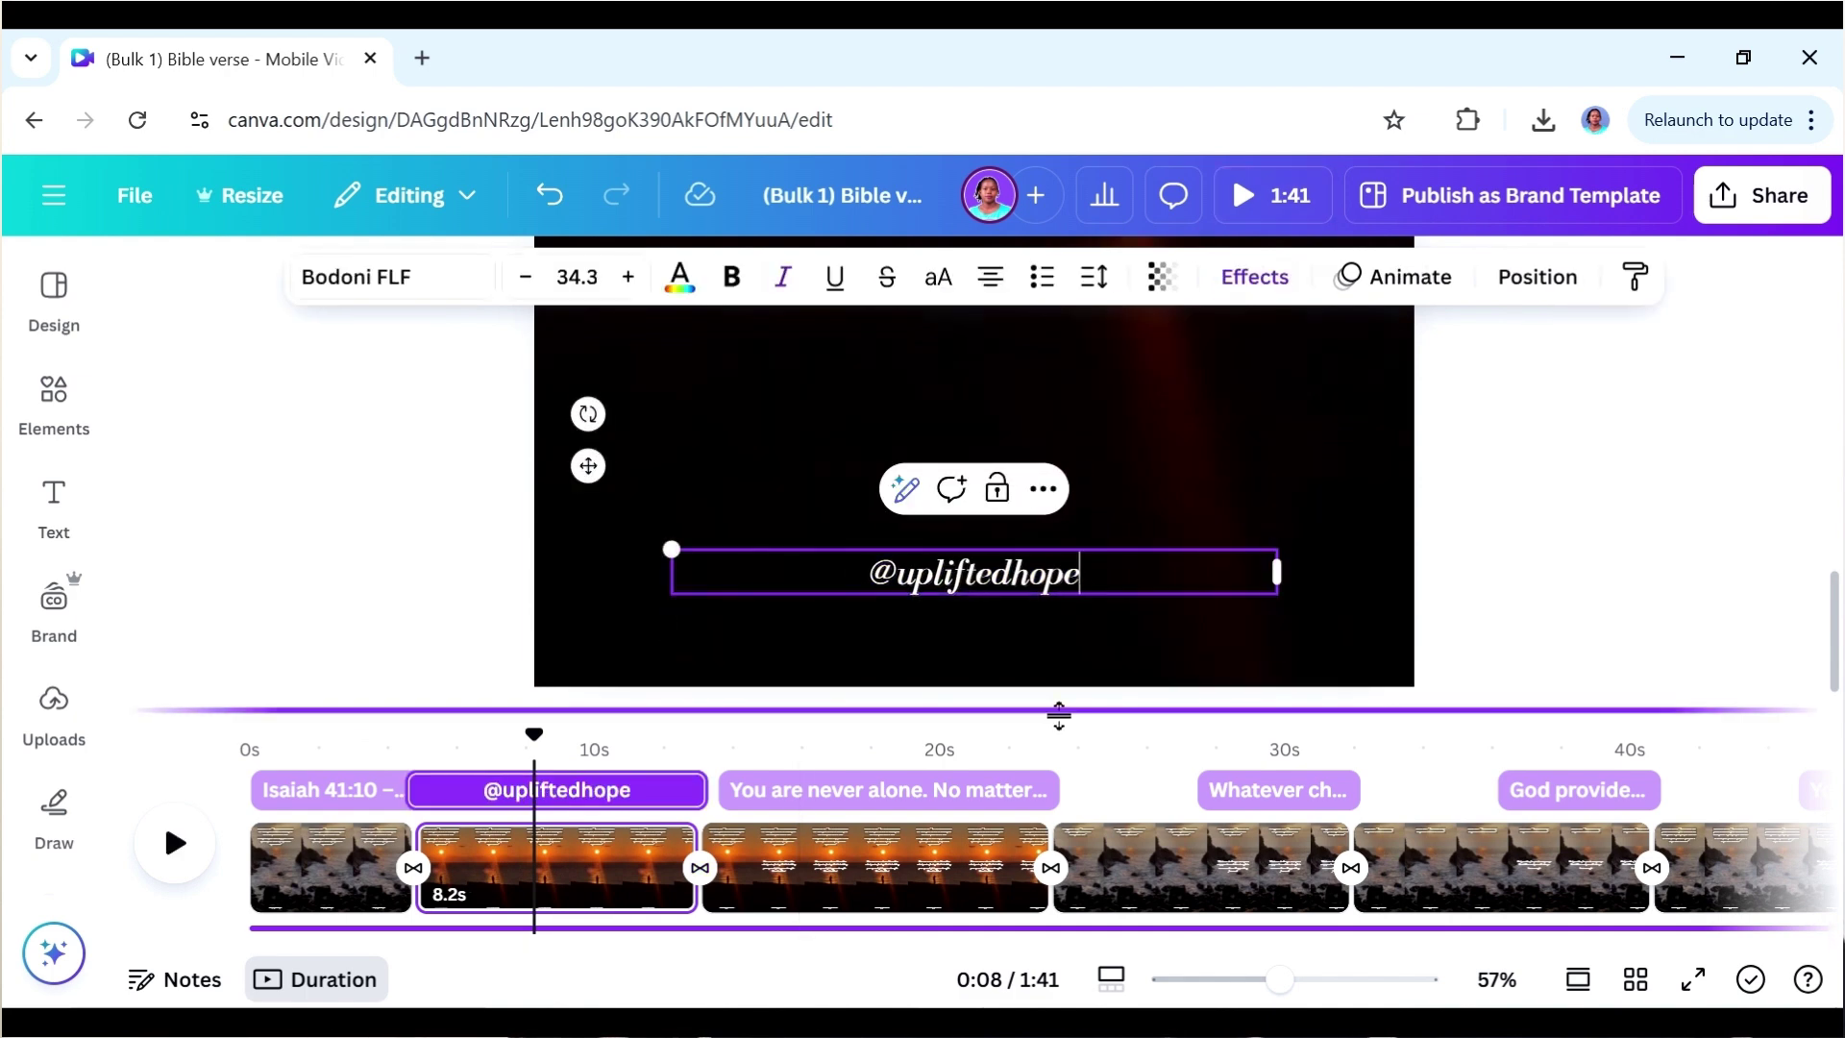
click(937, 865)
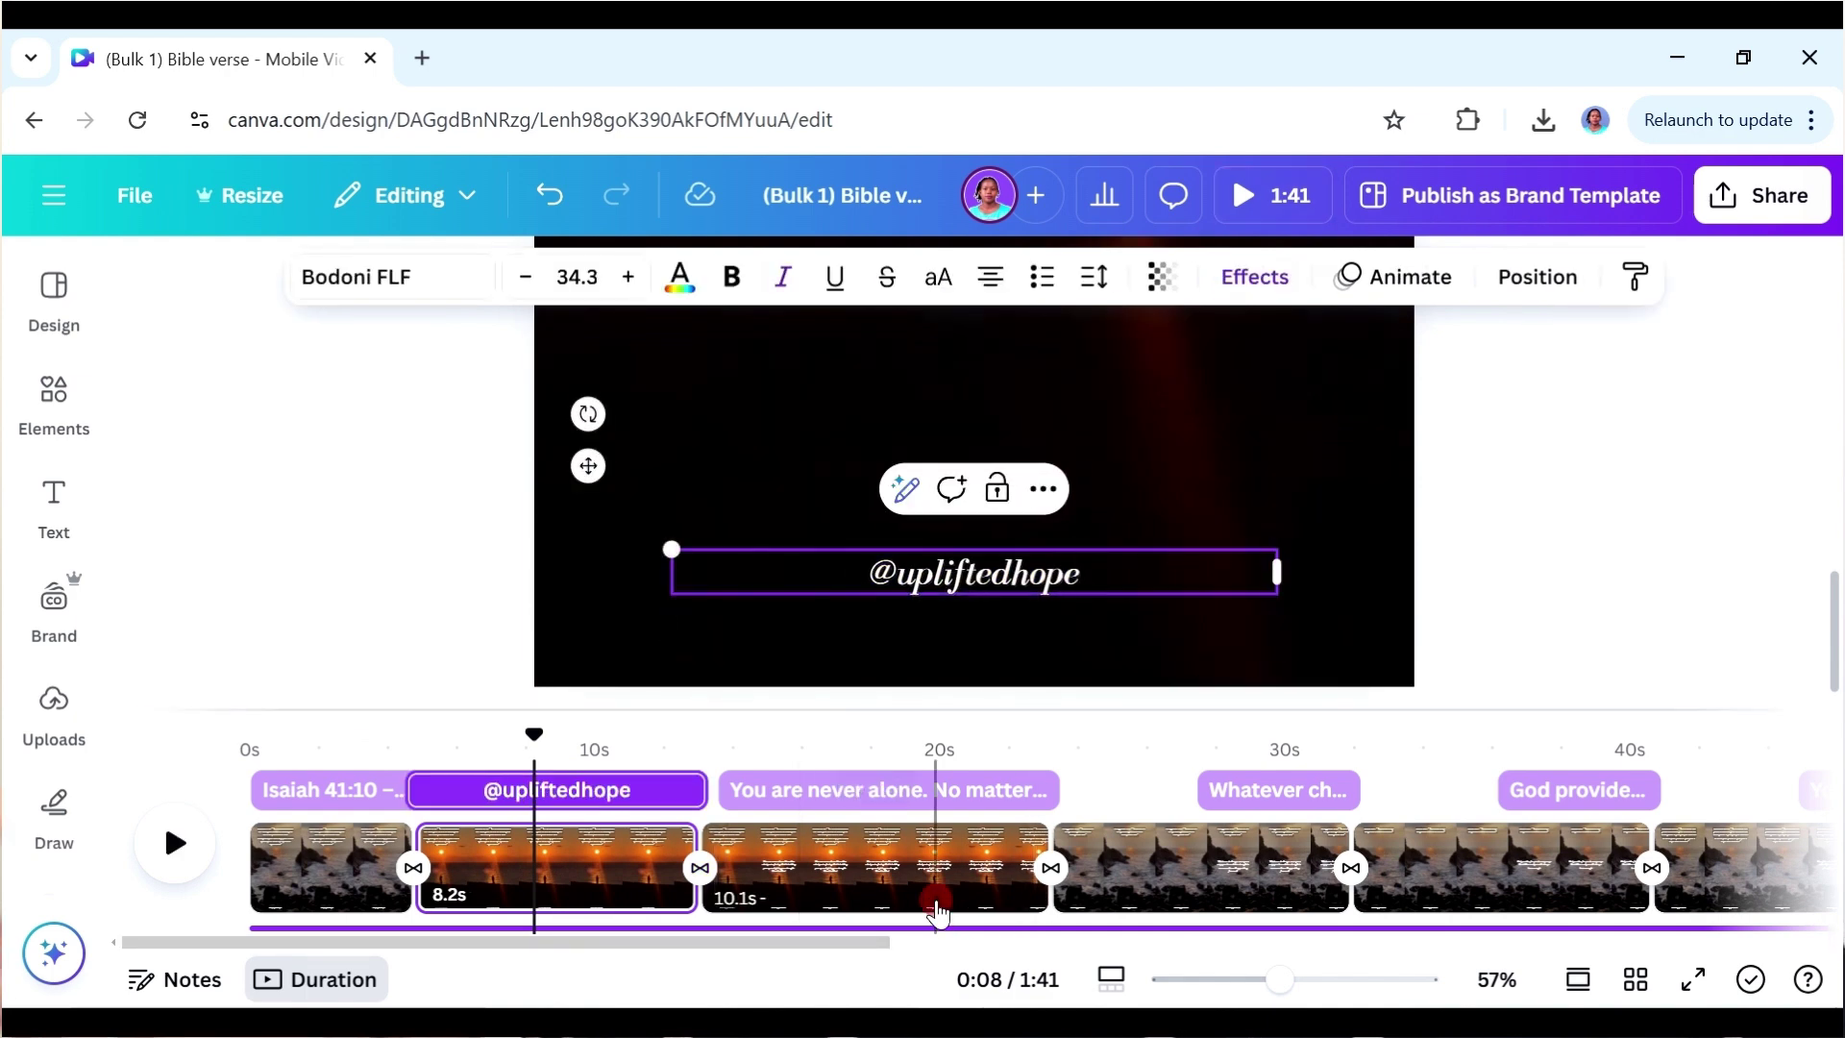
double_click(1025, 571)
key(BackSpace)
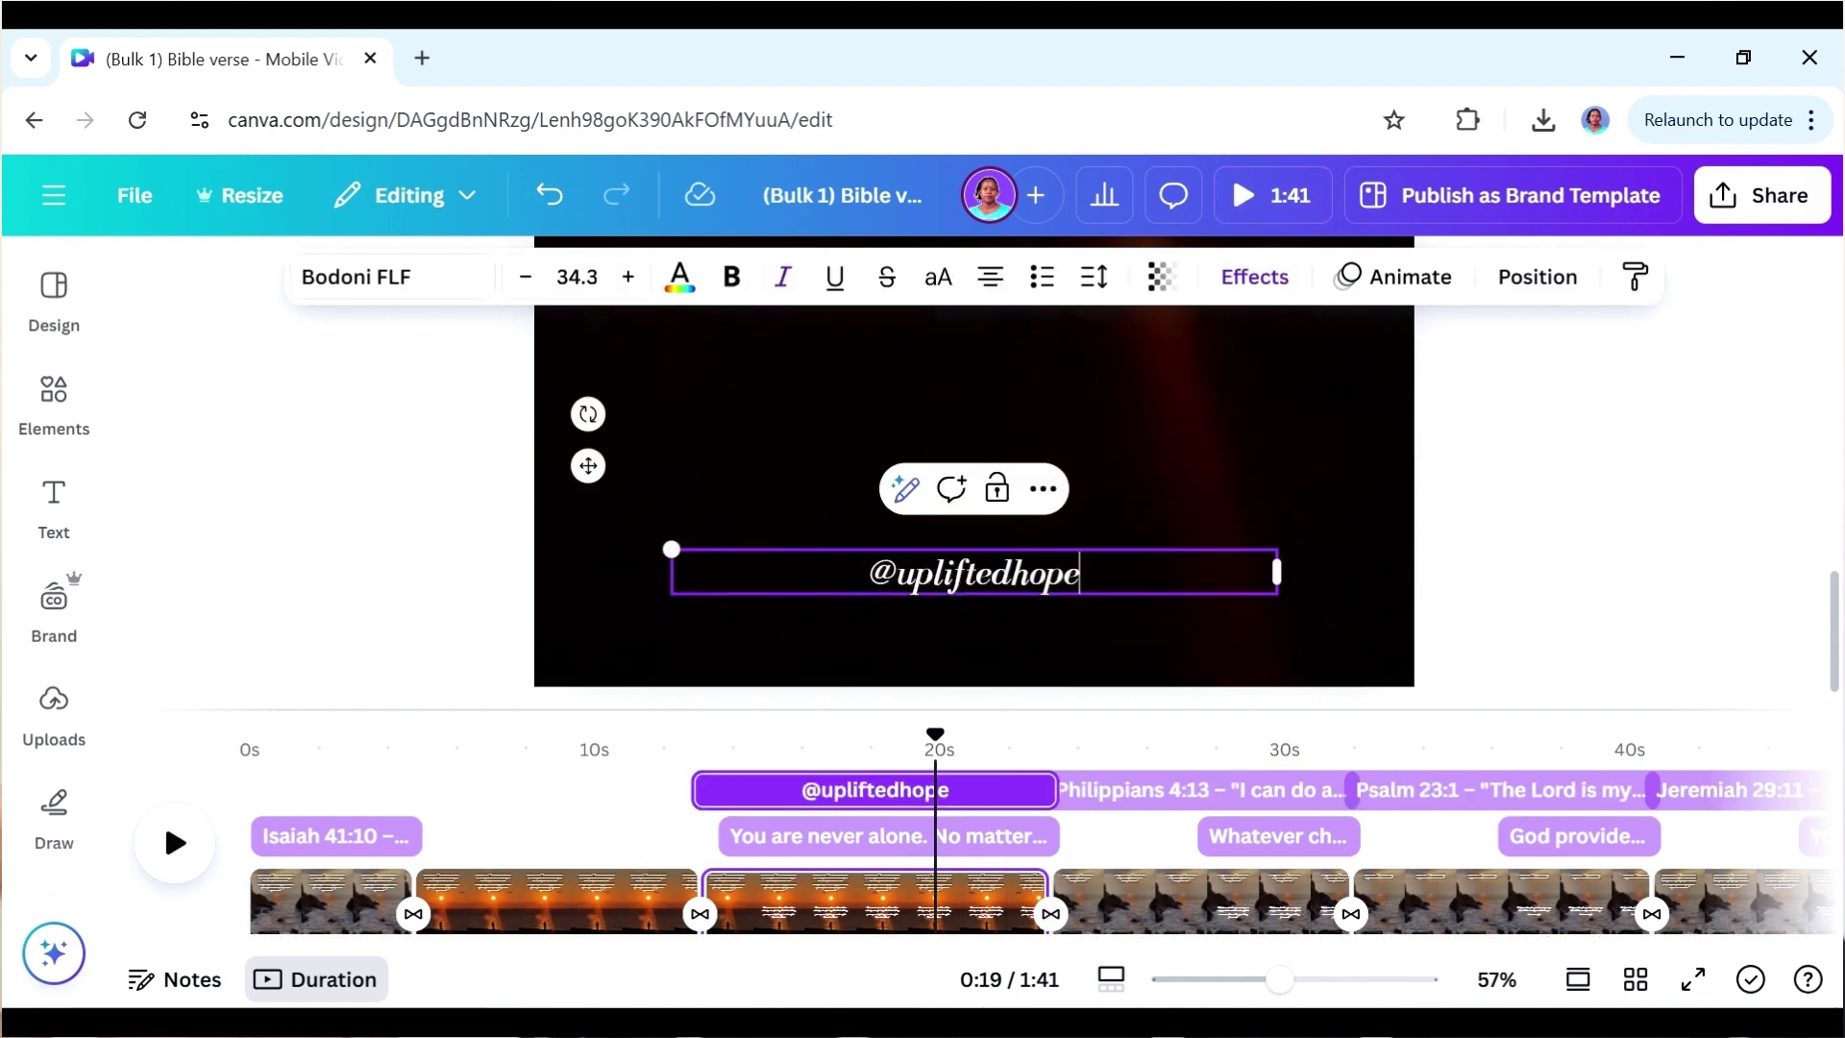
click(1507, 527)
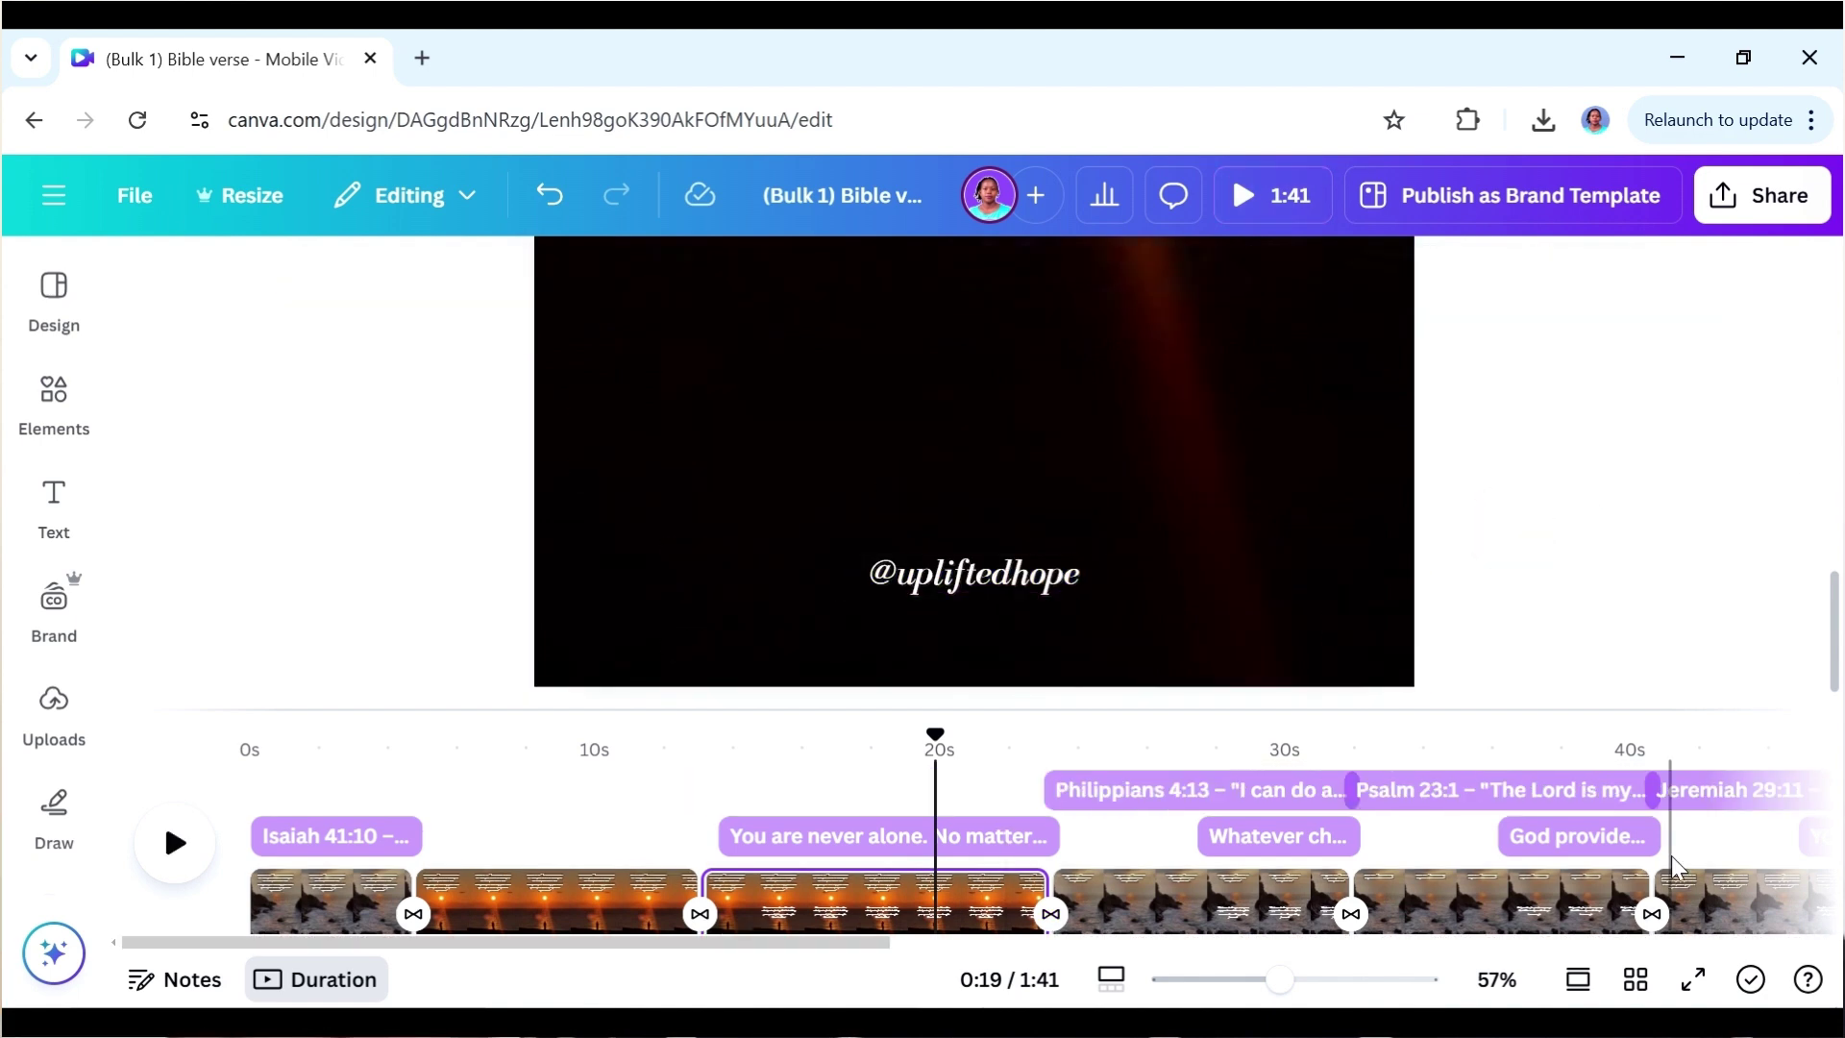
- Play back the first three pages, and download only pages 1–3 as an MP4 video
click(174, 843)
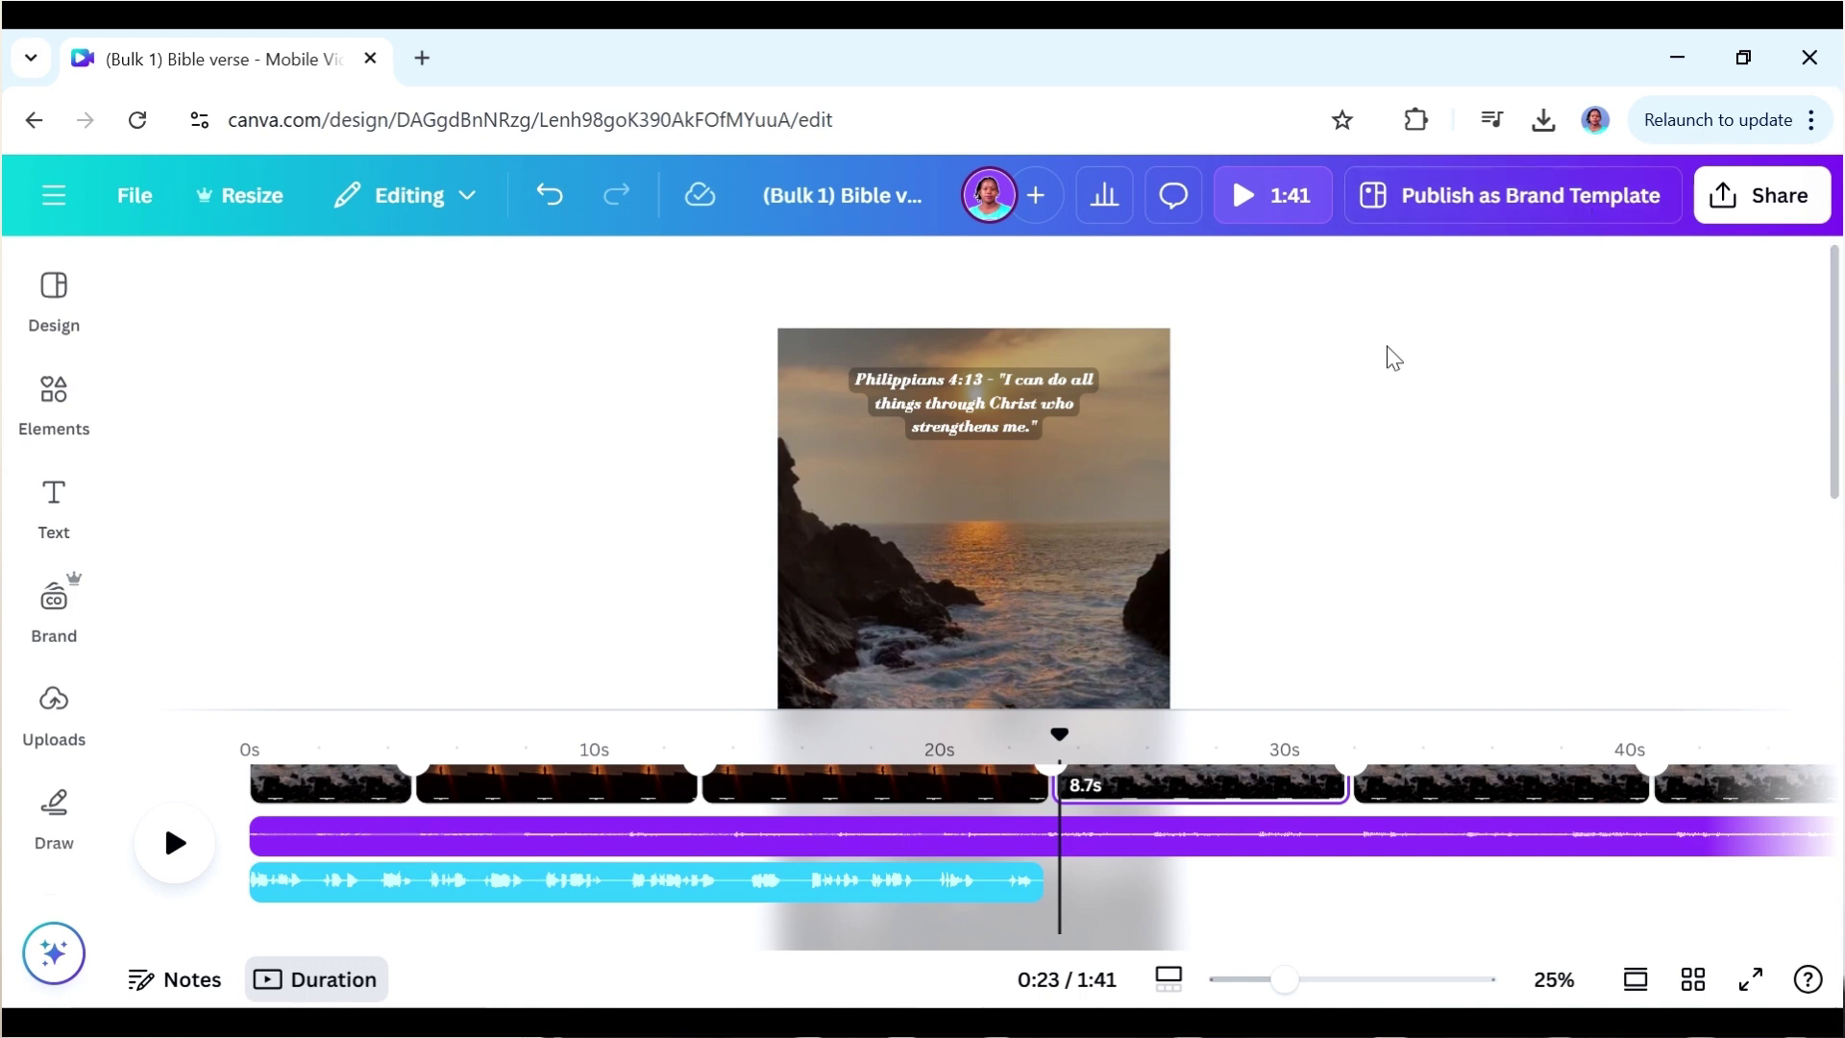
click(1762, 195)
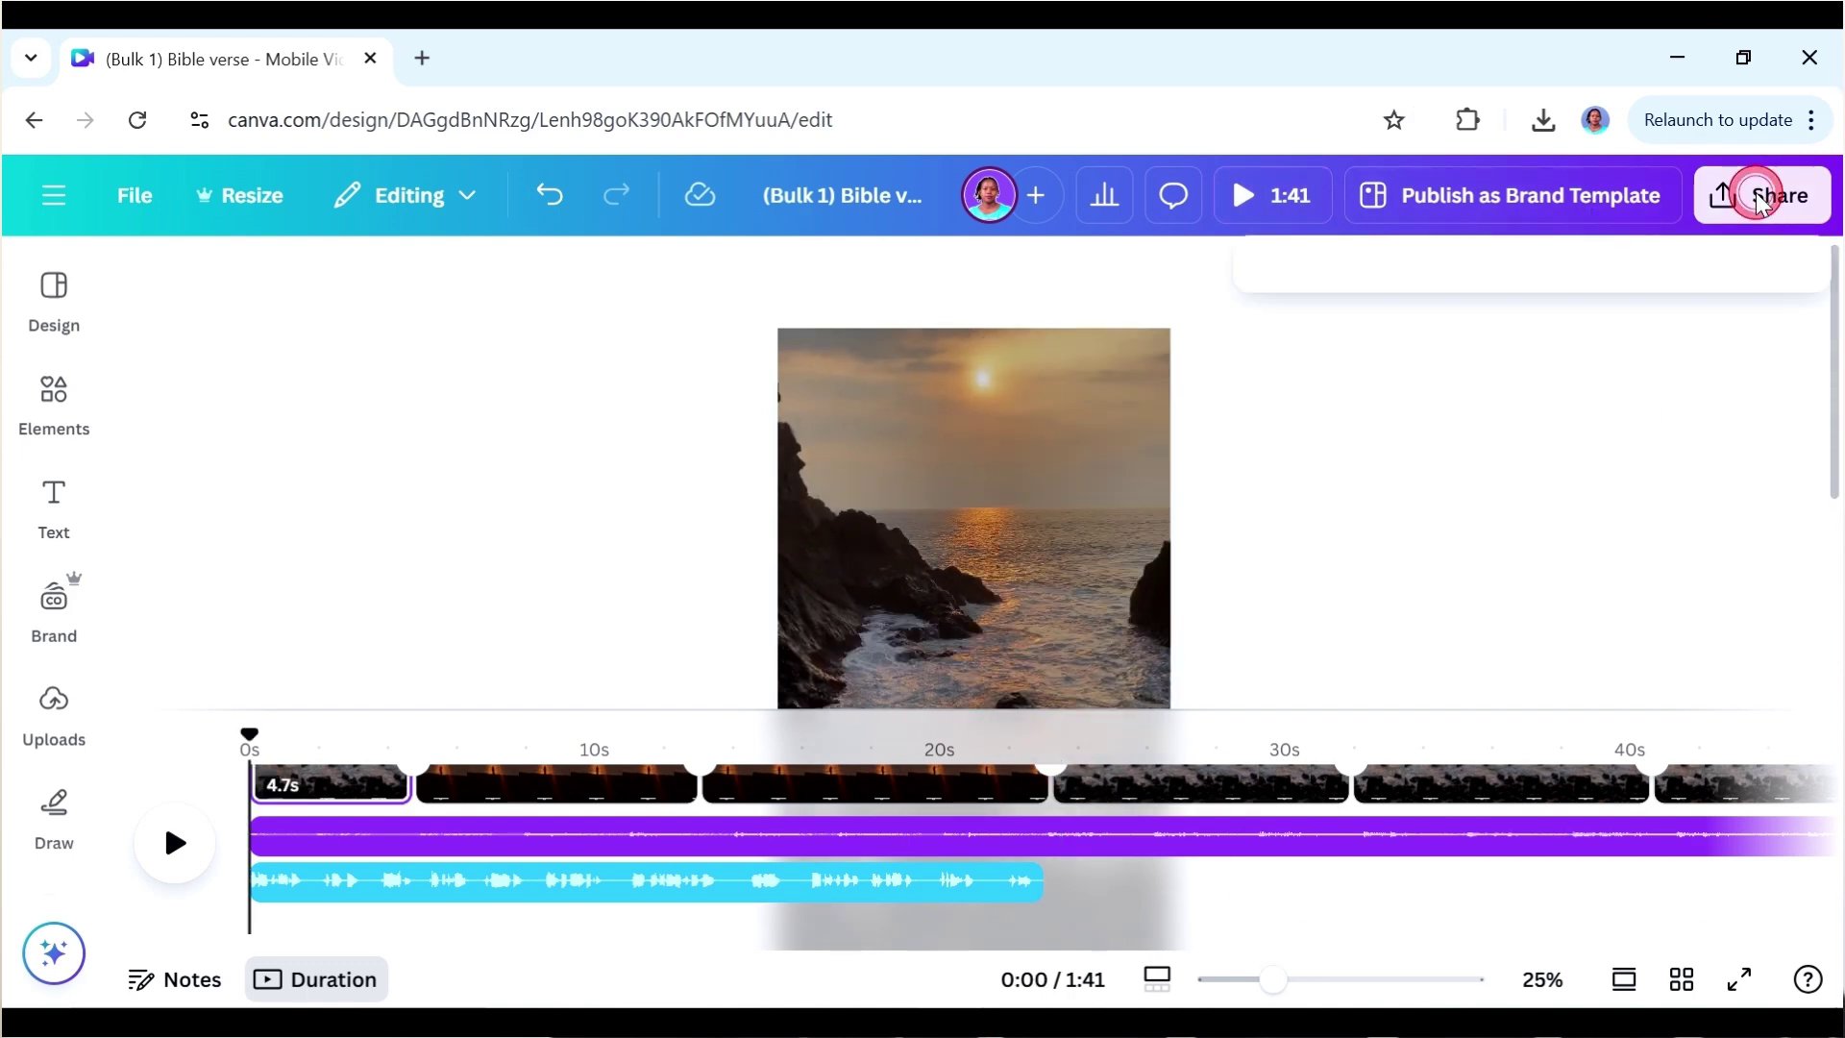
click(1318, 769)
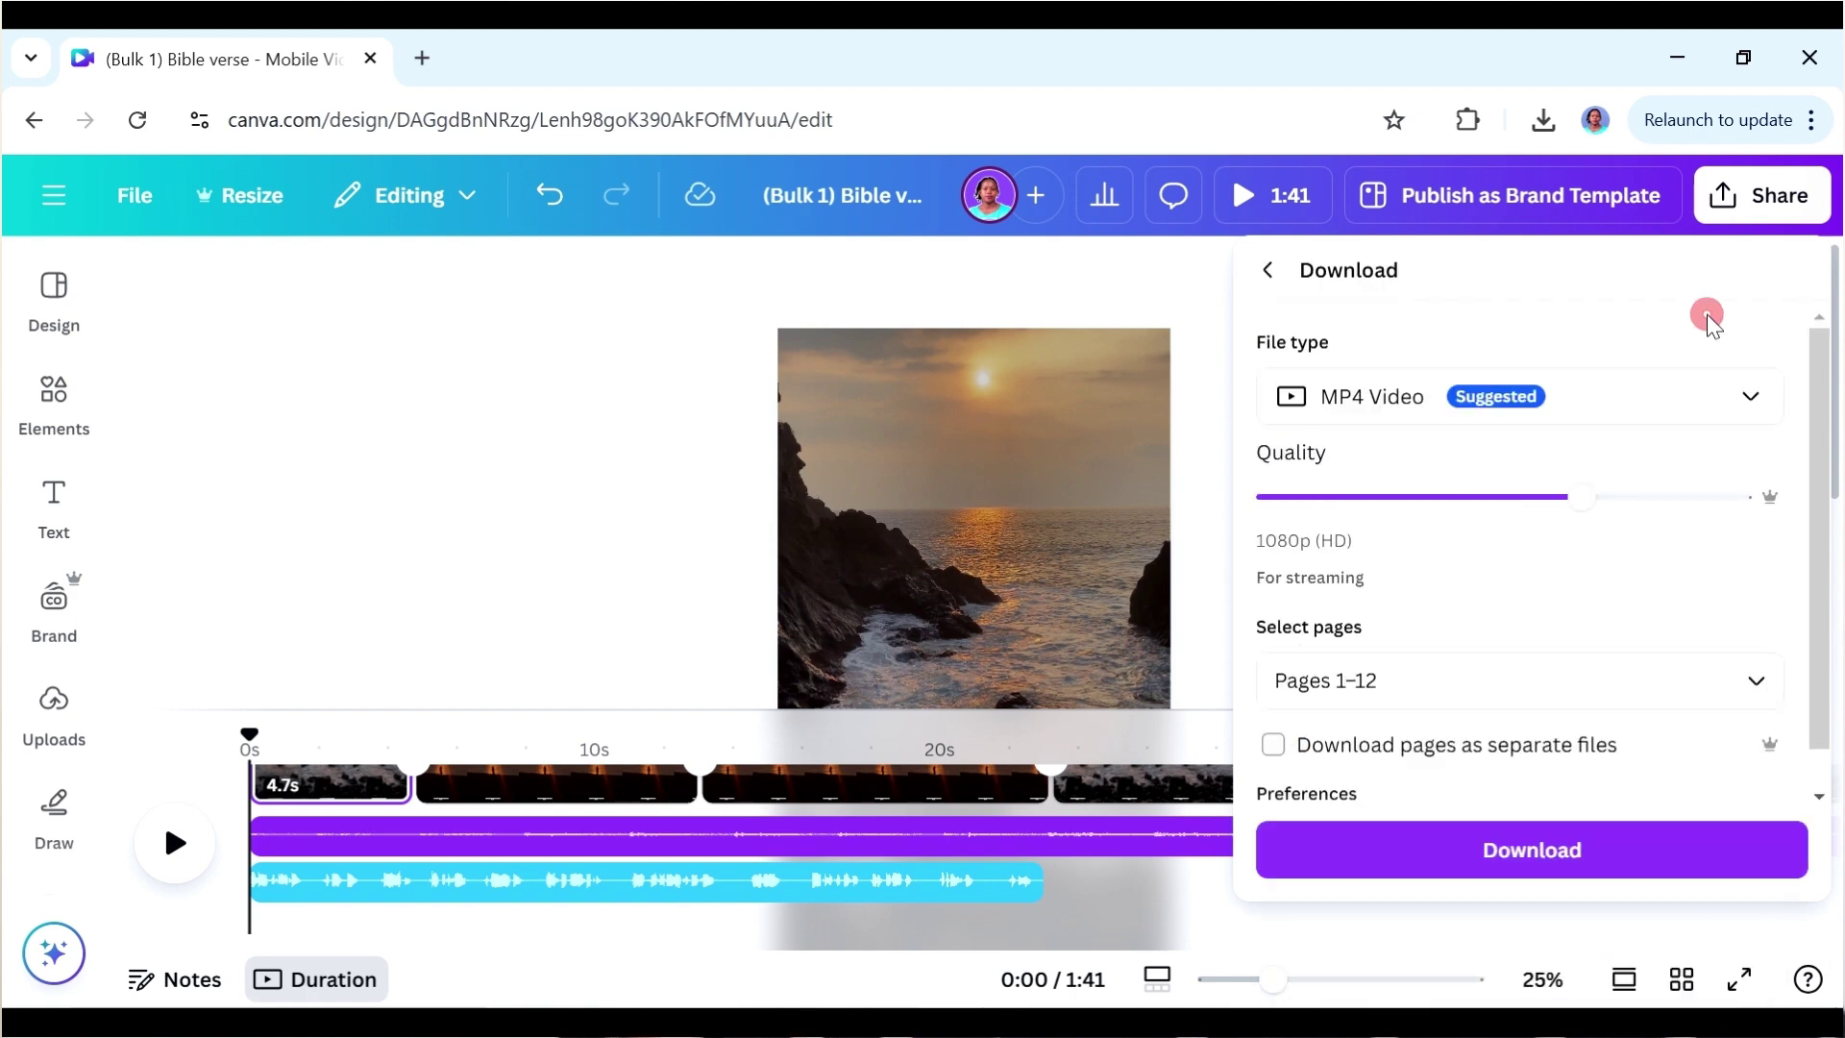
click(1755, 679)
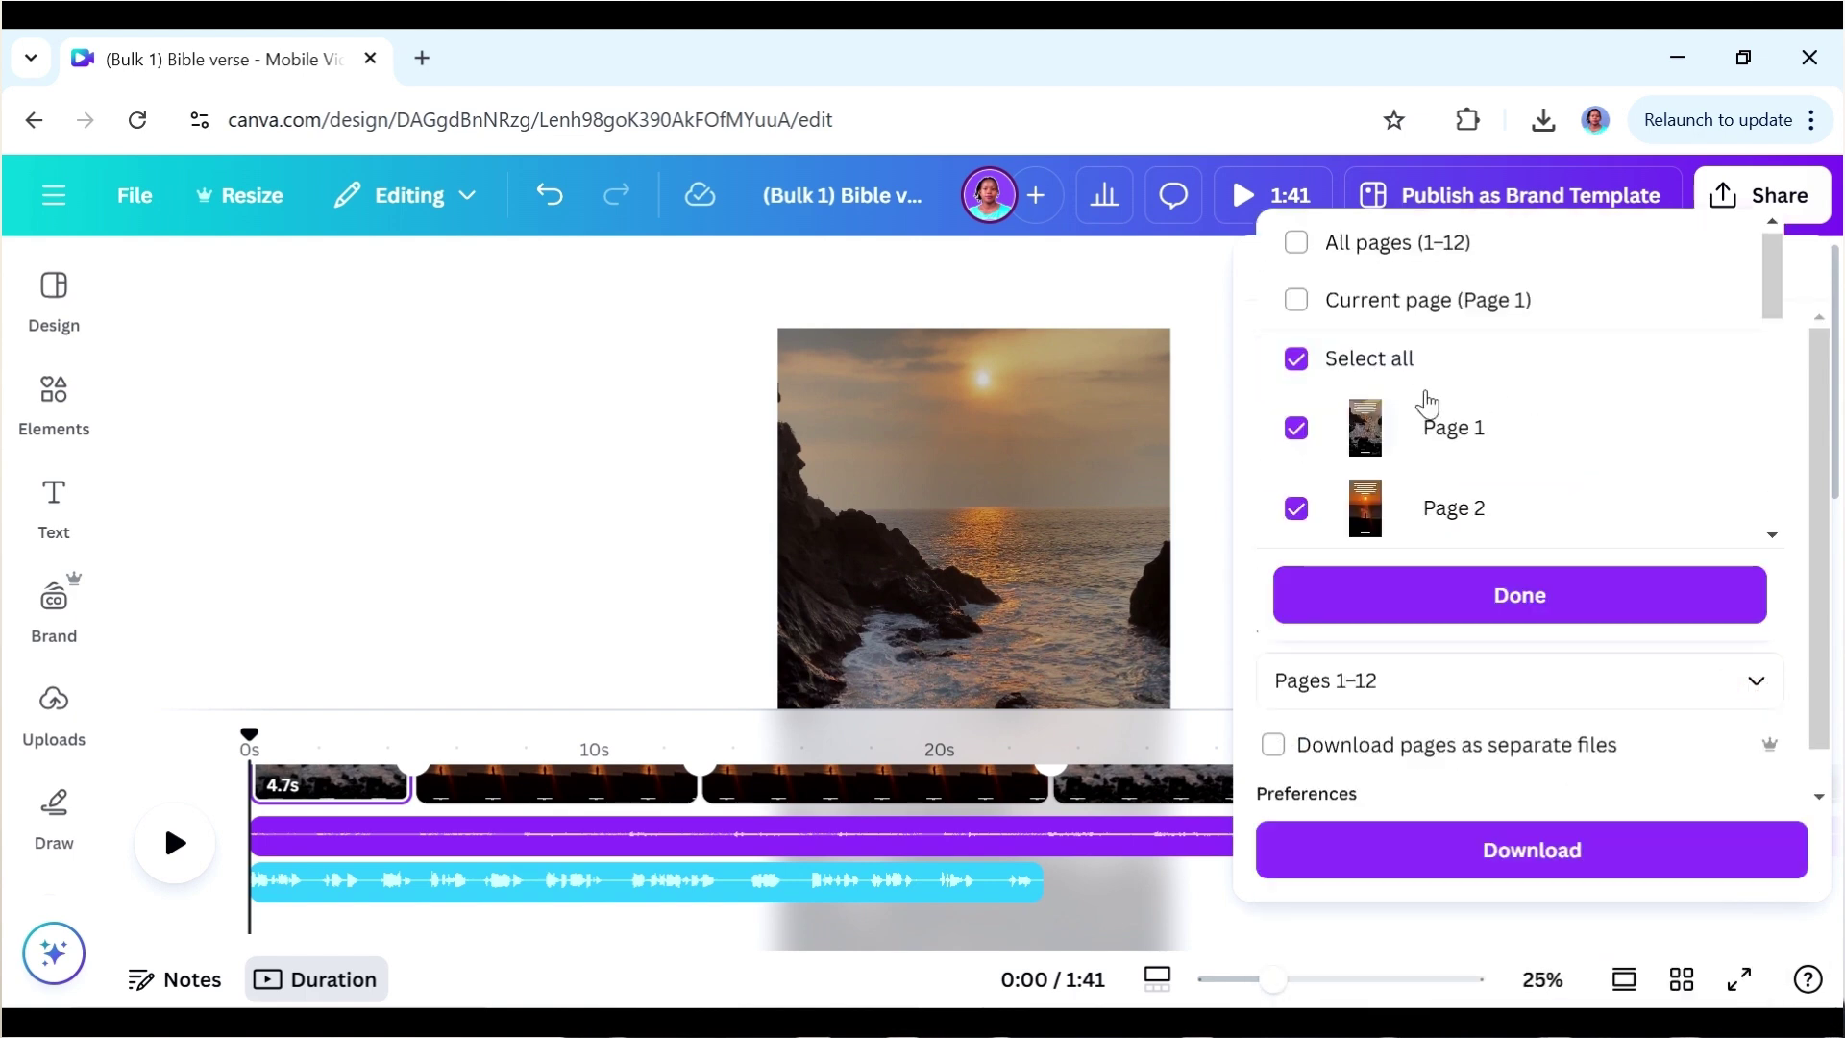
click(1294, 359)
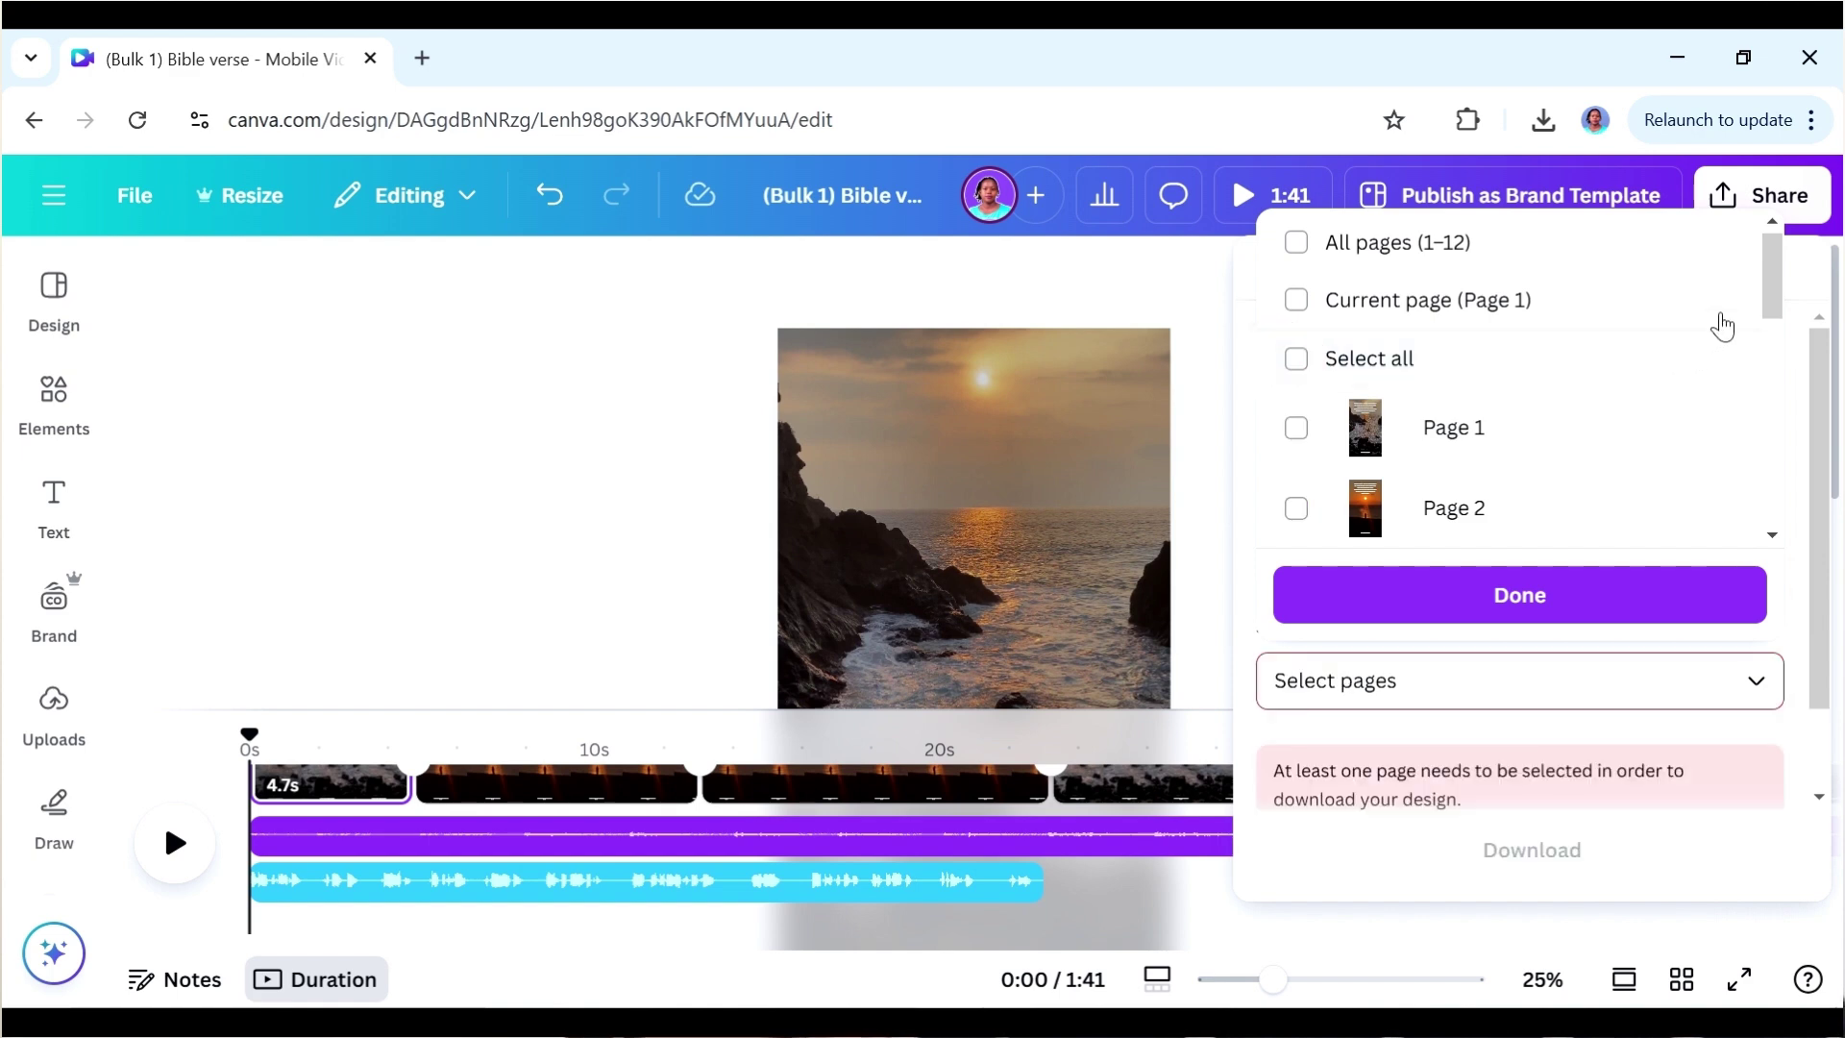
scroll(1725, 320, down, 2)
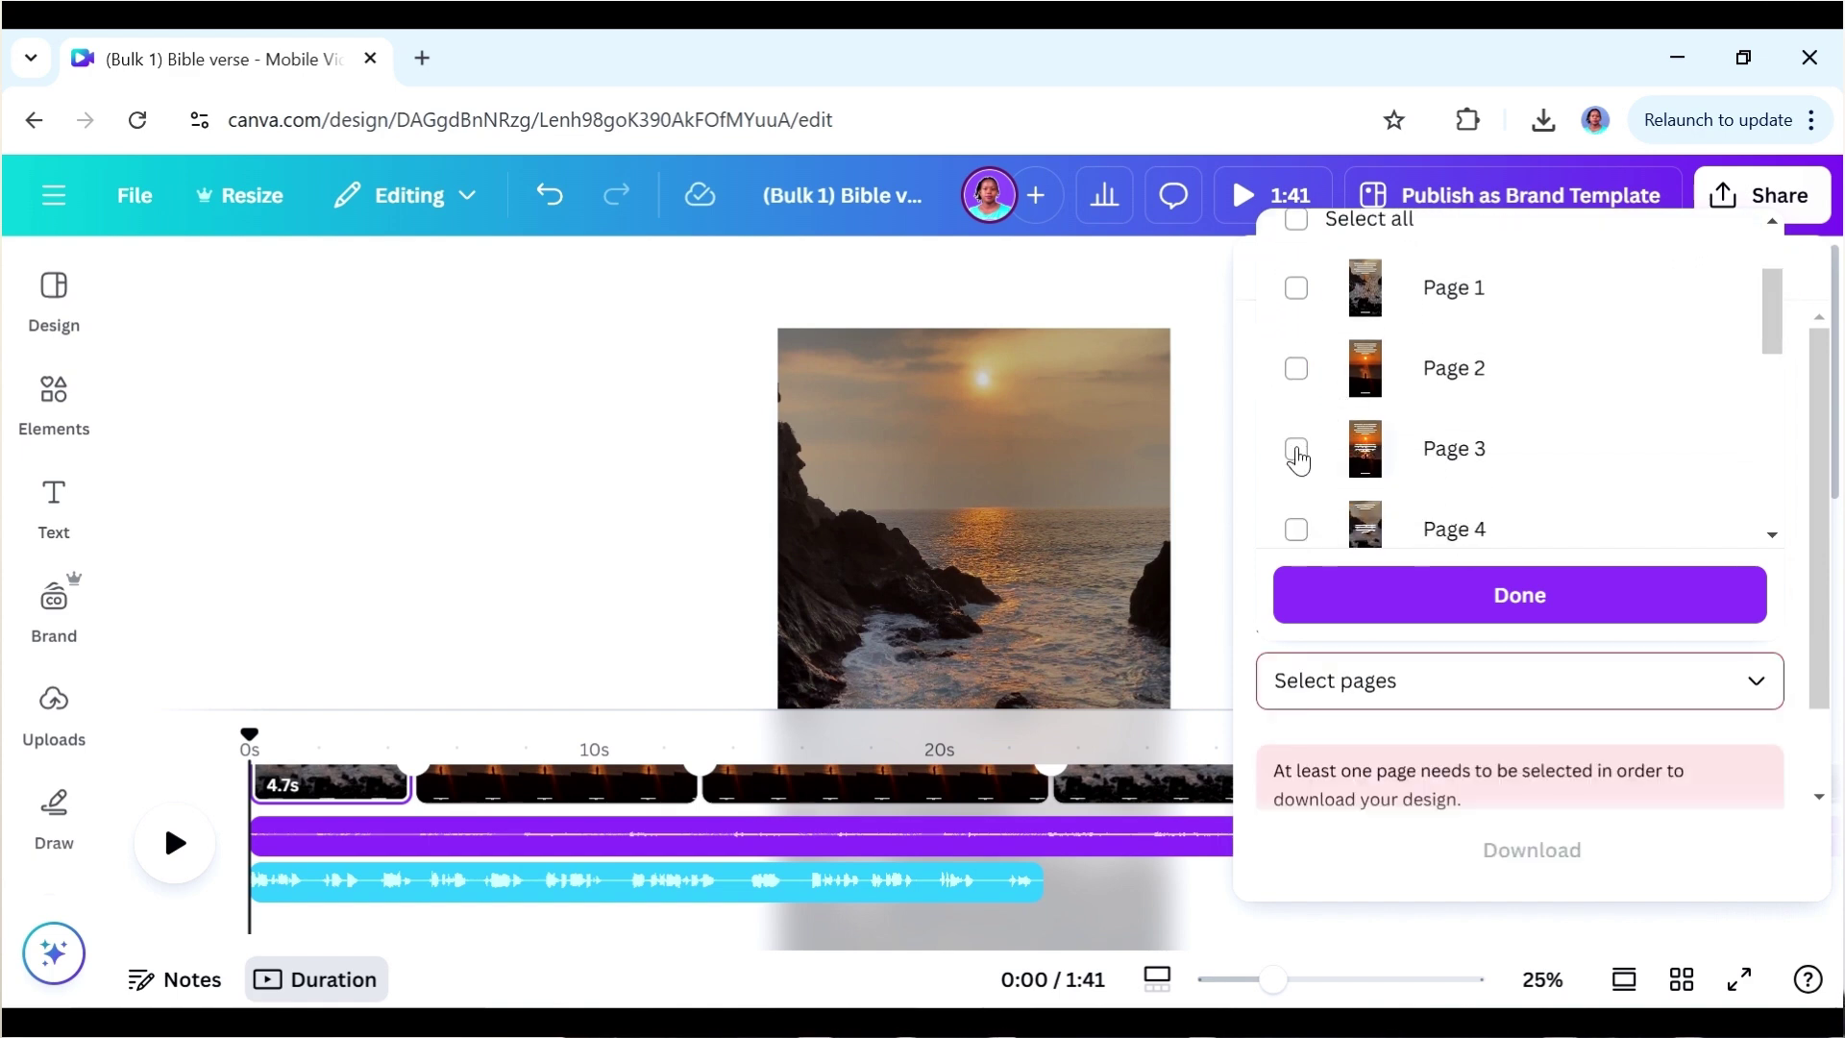
click(1297, 449)
click(1296, 368)
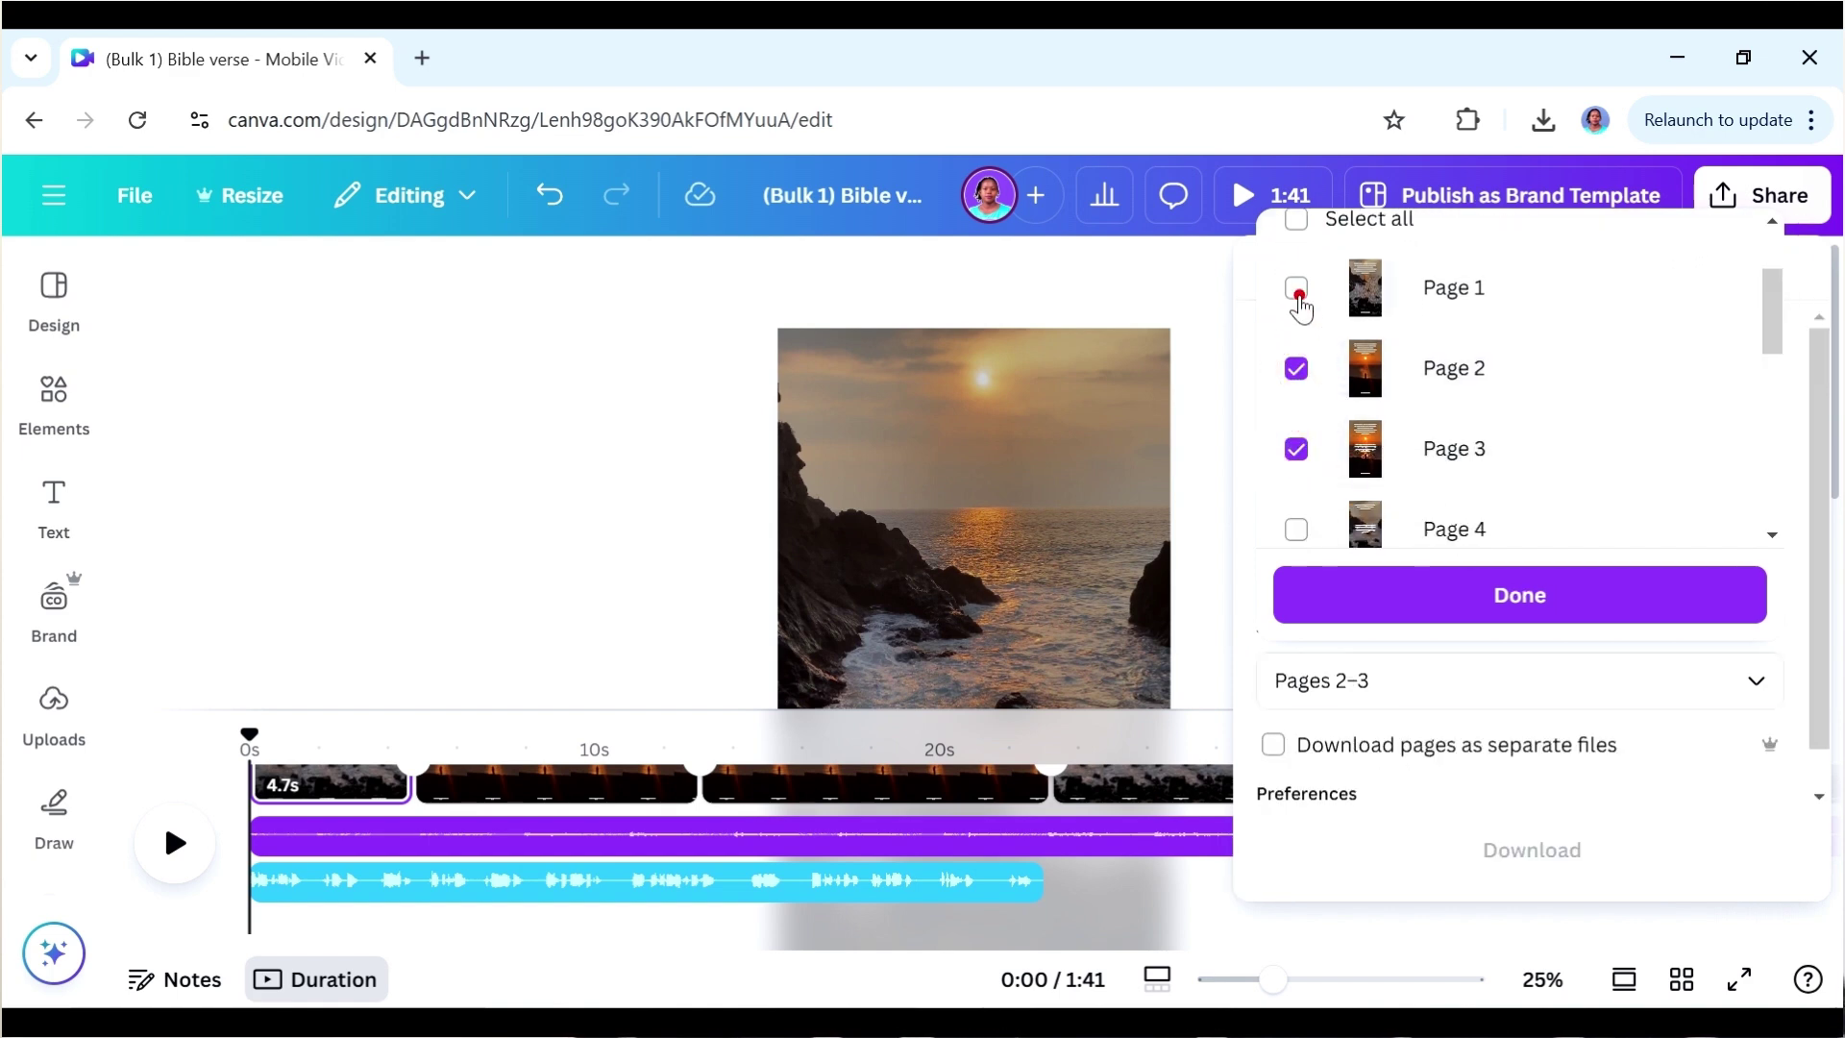
click(1297, 290)
click(1423, 607)
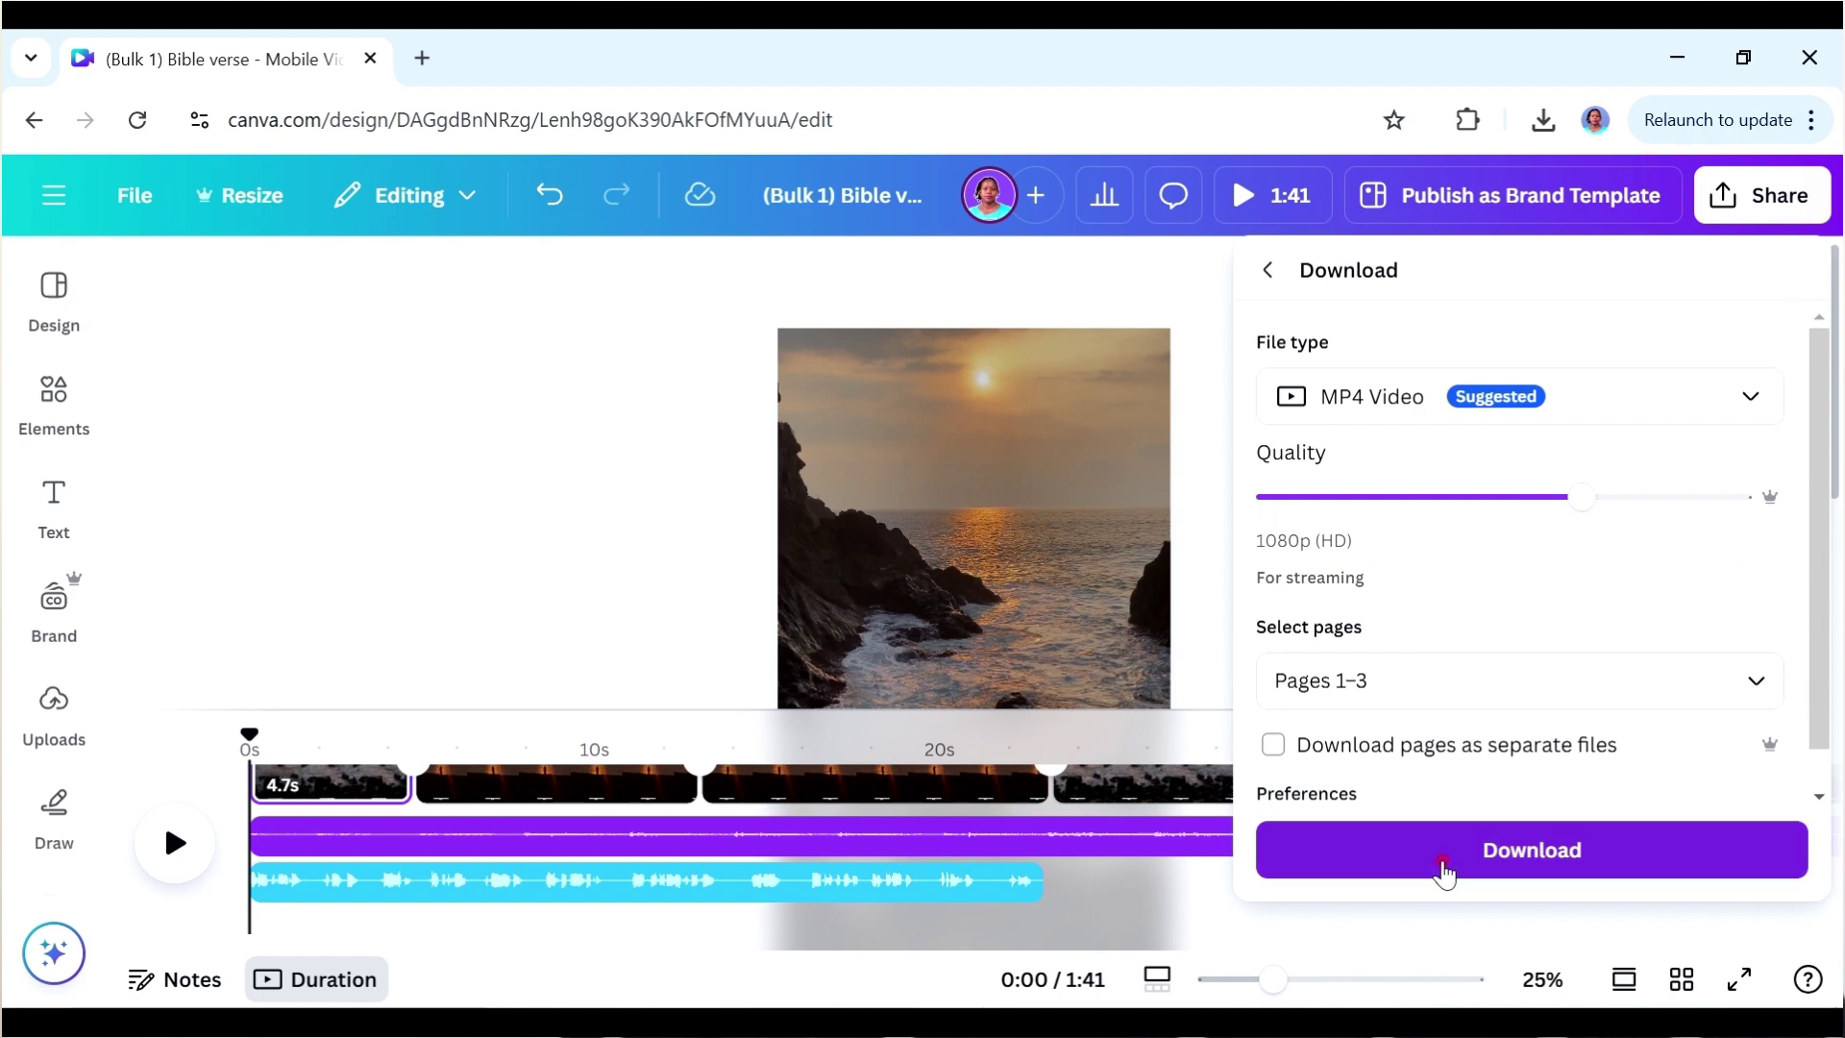
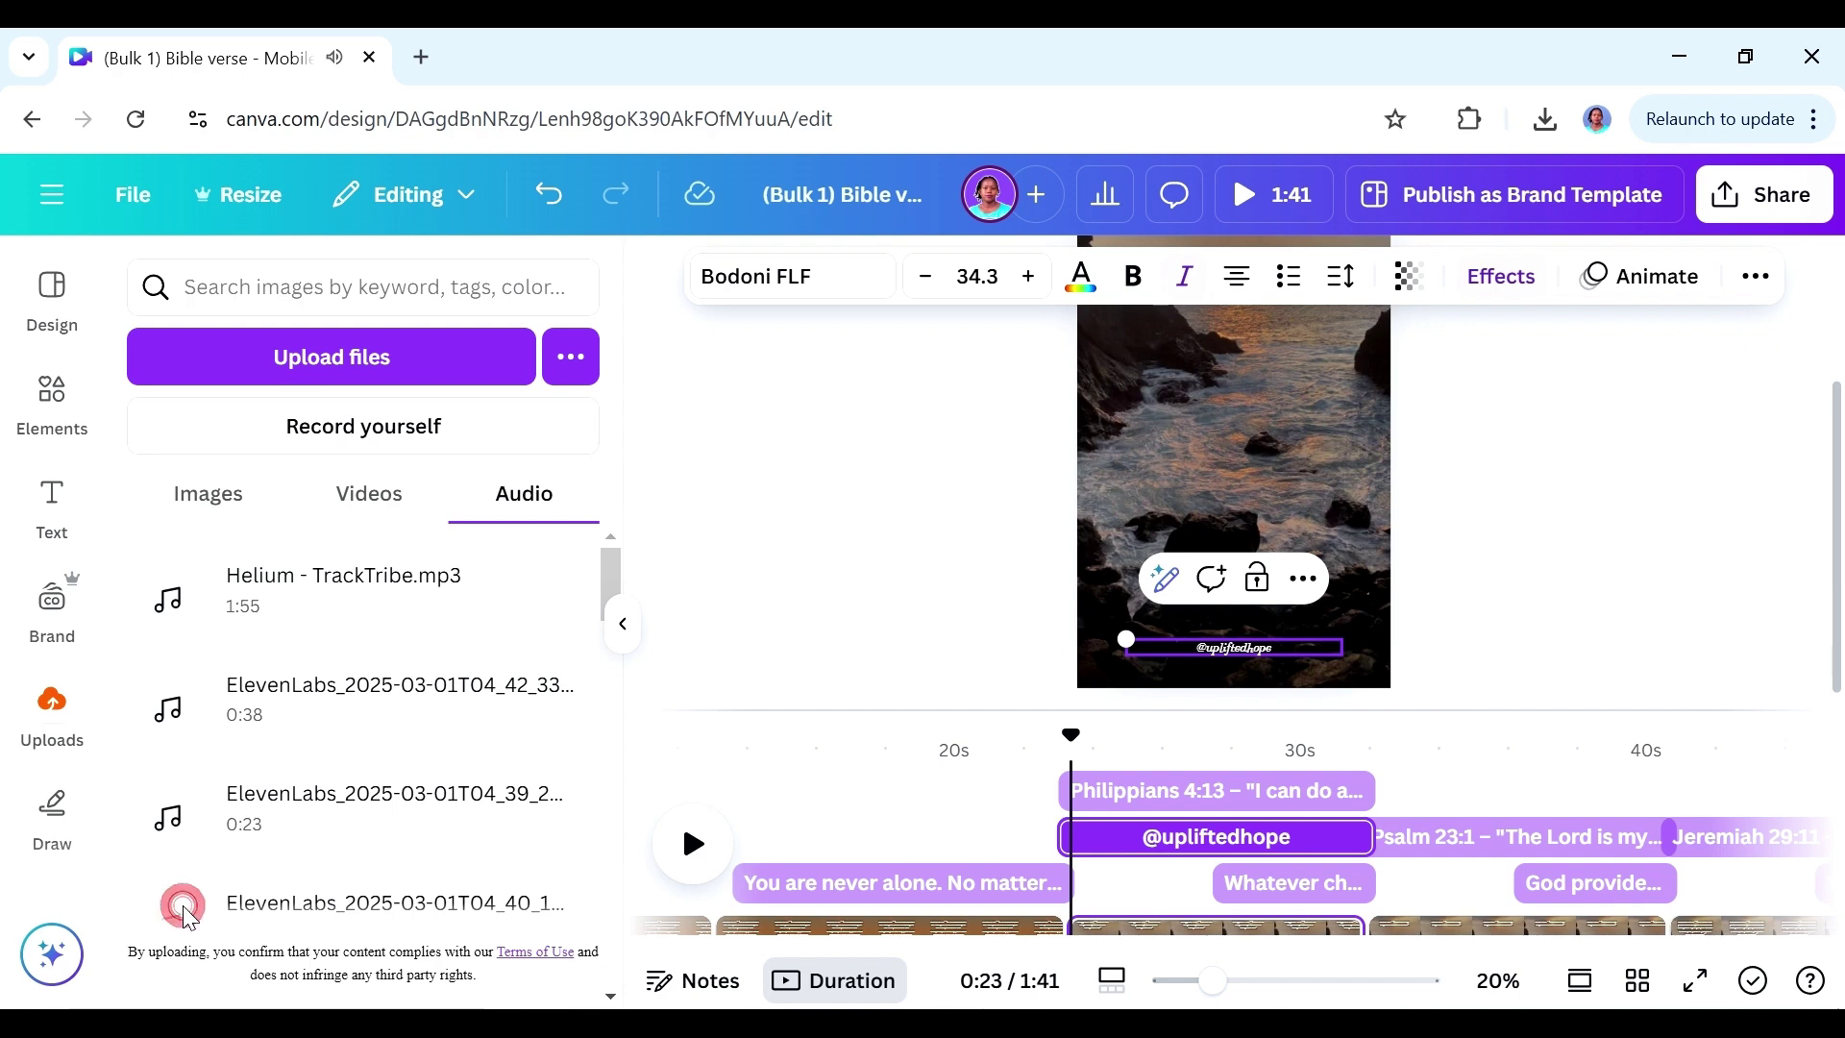
- Add the 0:13 ElevenLabs narration at the start of the fourth page and shift it slightly later on the timeline
scroll(289, 731, down, 2)
click(293, 716)
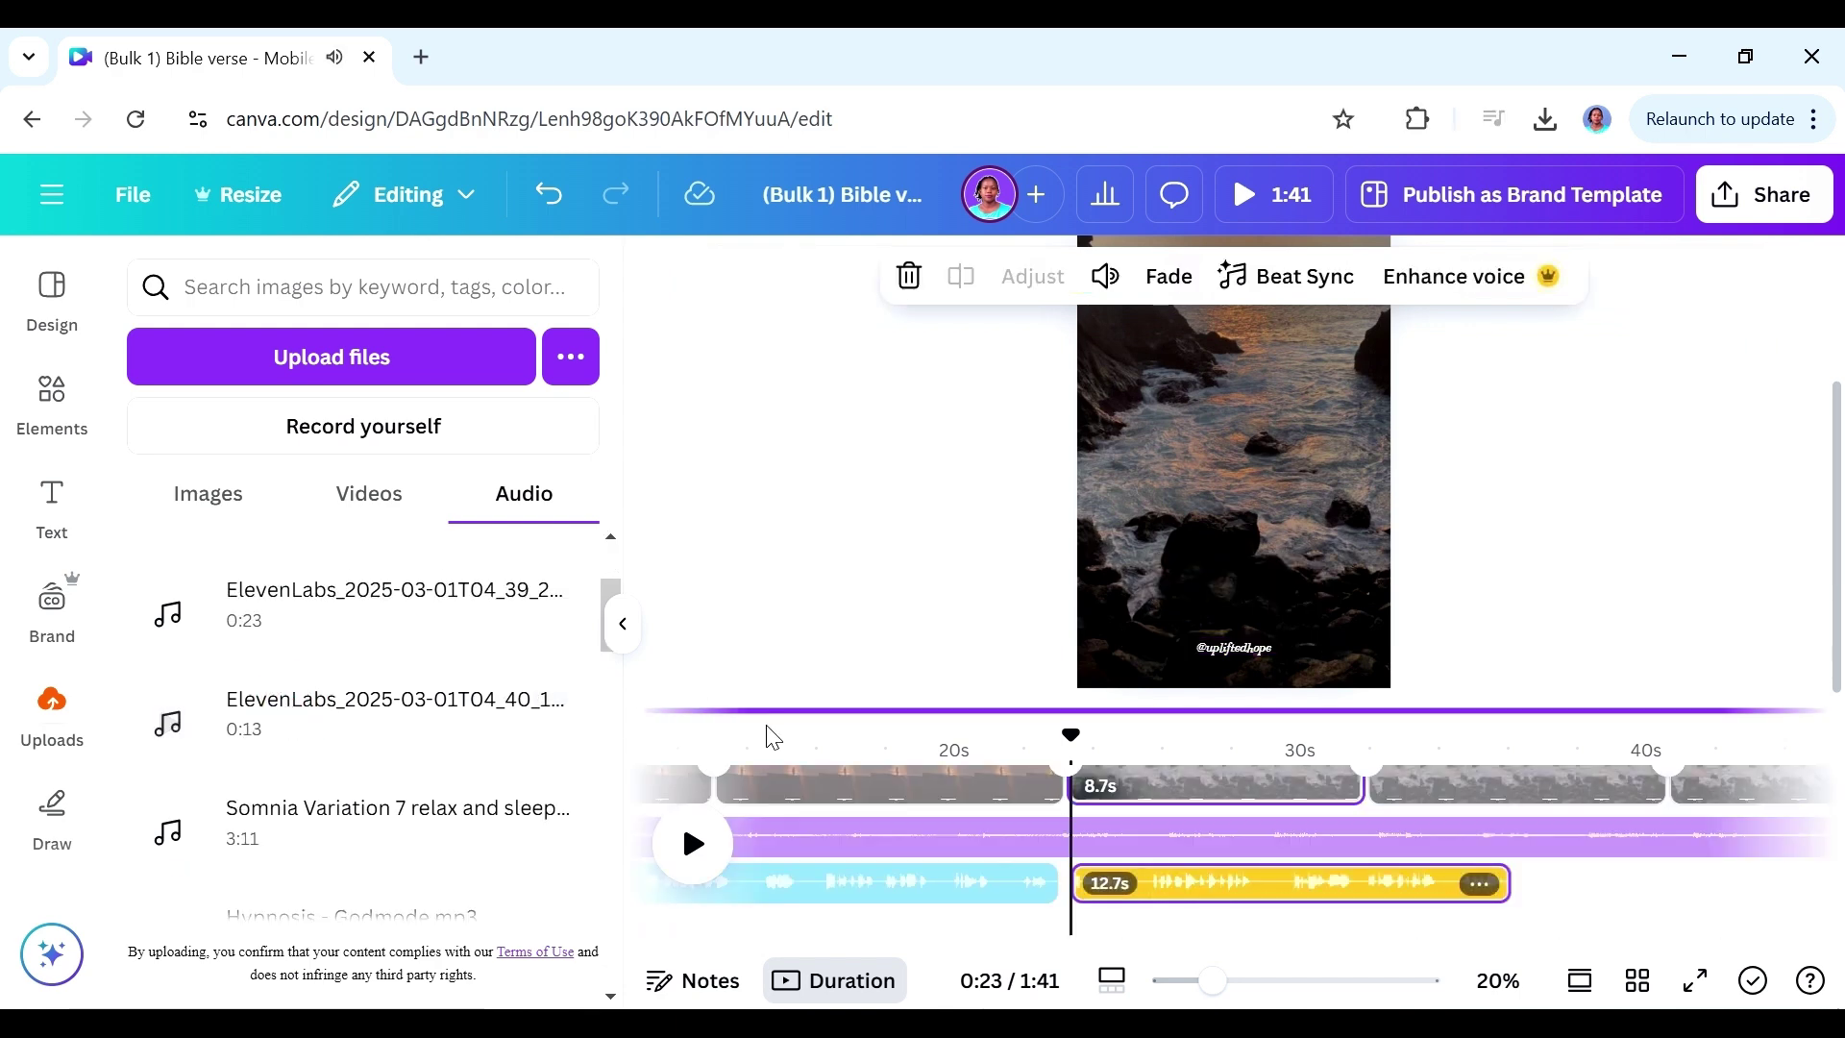
click(694, 845)
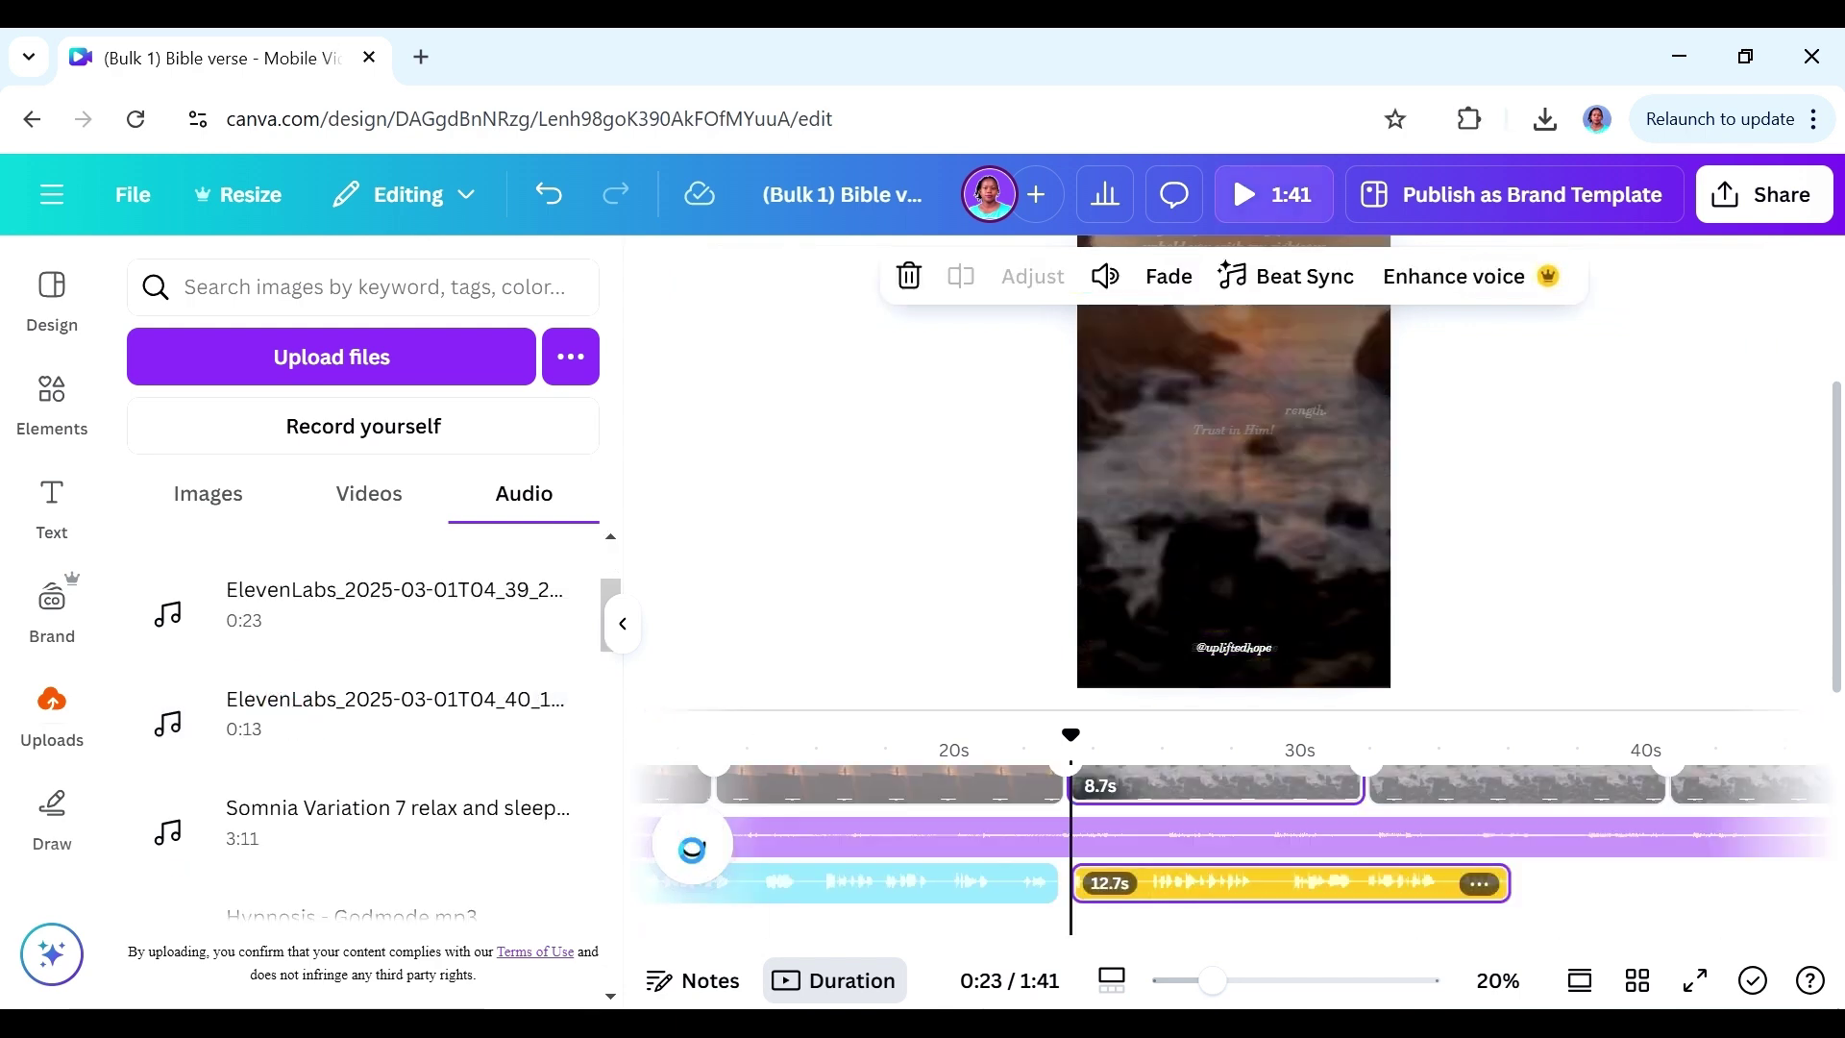
click(1096, 881)
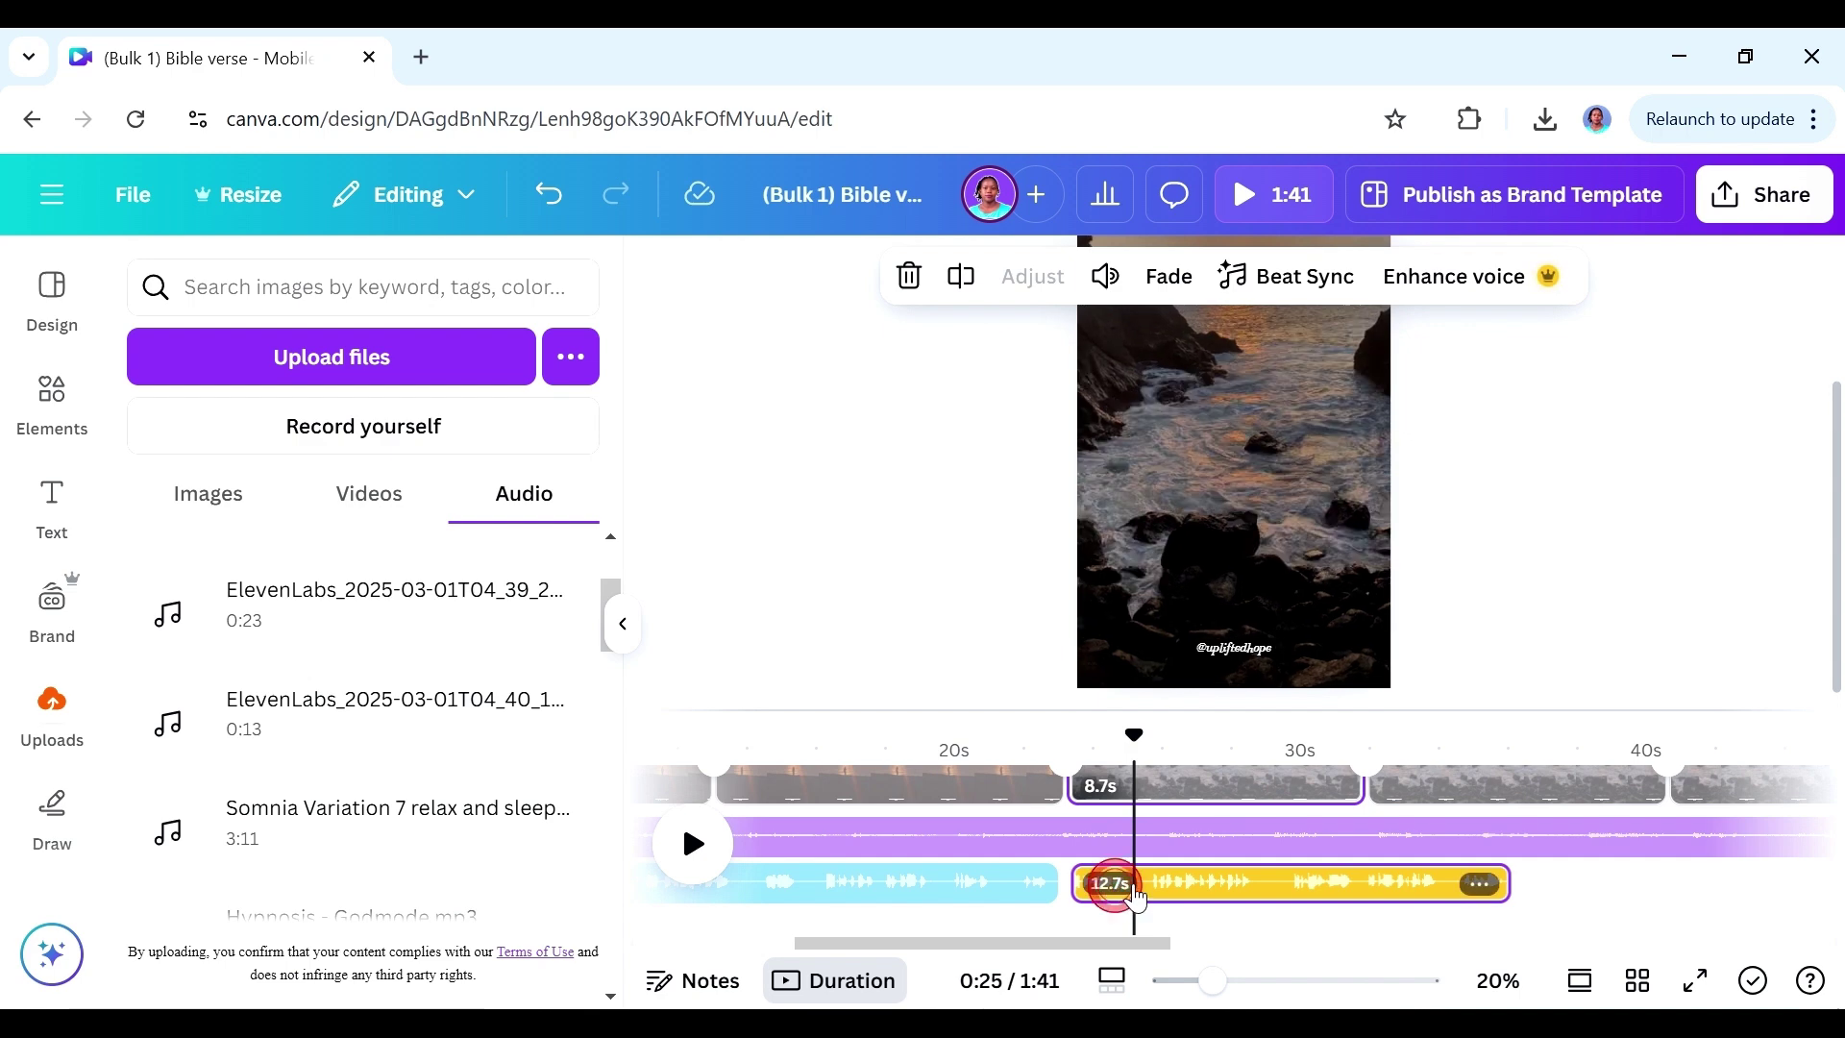
drag(1095, 881, 1117, 880)
- Play the fourth page with its narration and split the page at the 0:29 mark
click(683, 851)
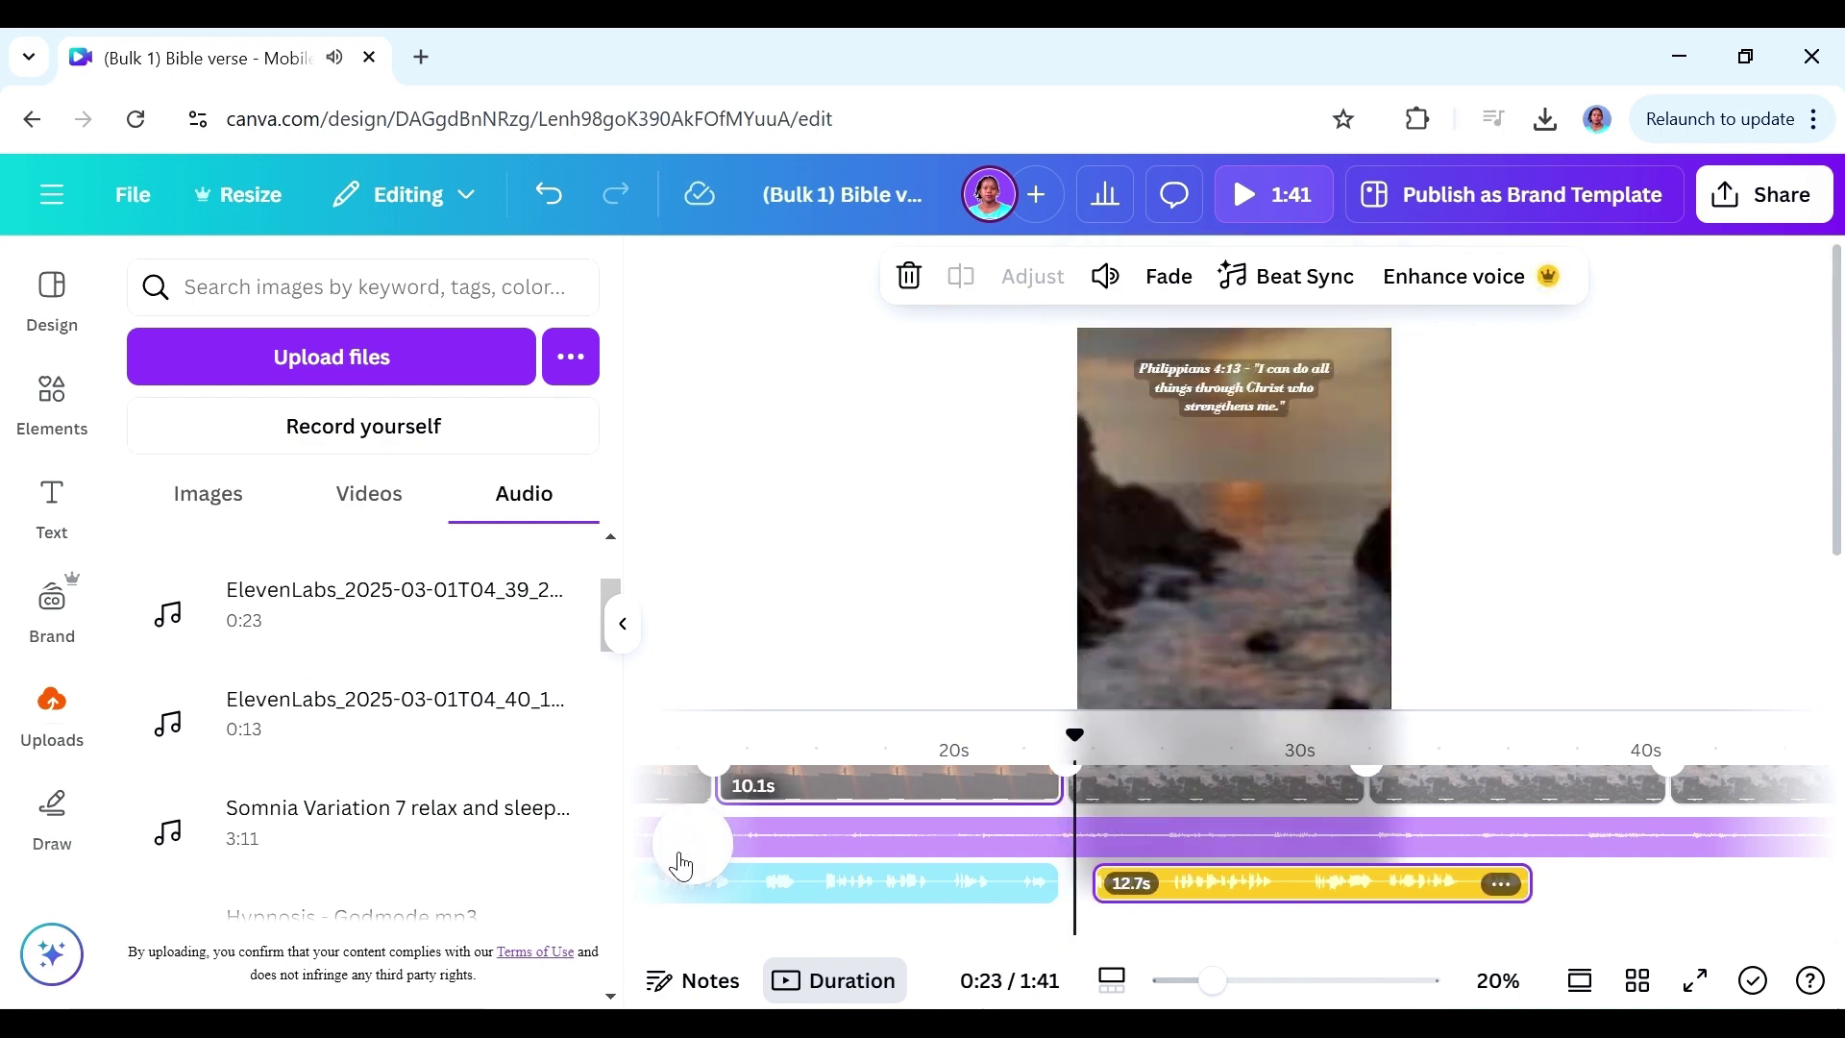
click(683, 863)
click(682, 865)
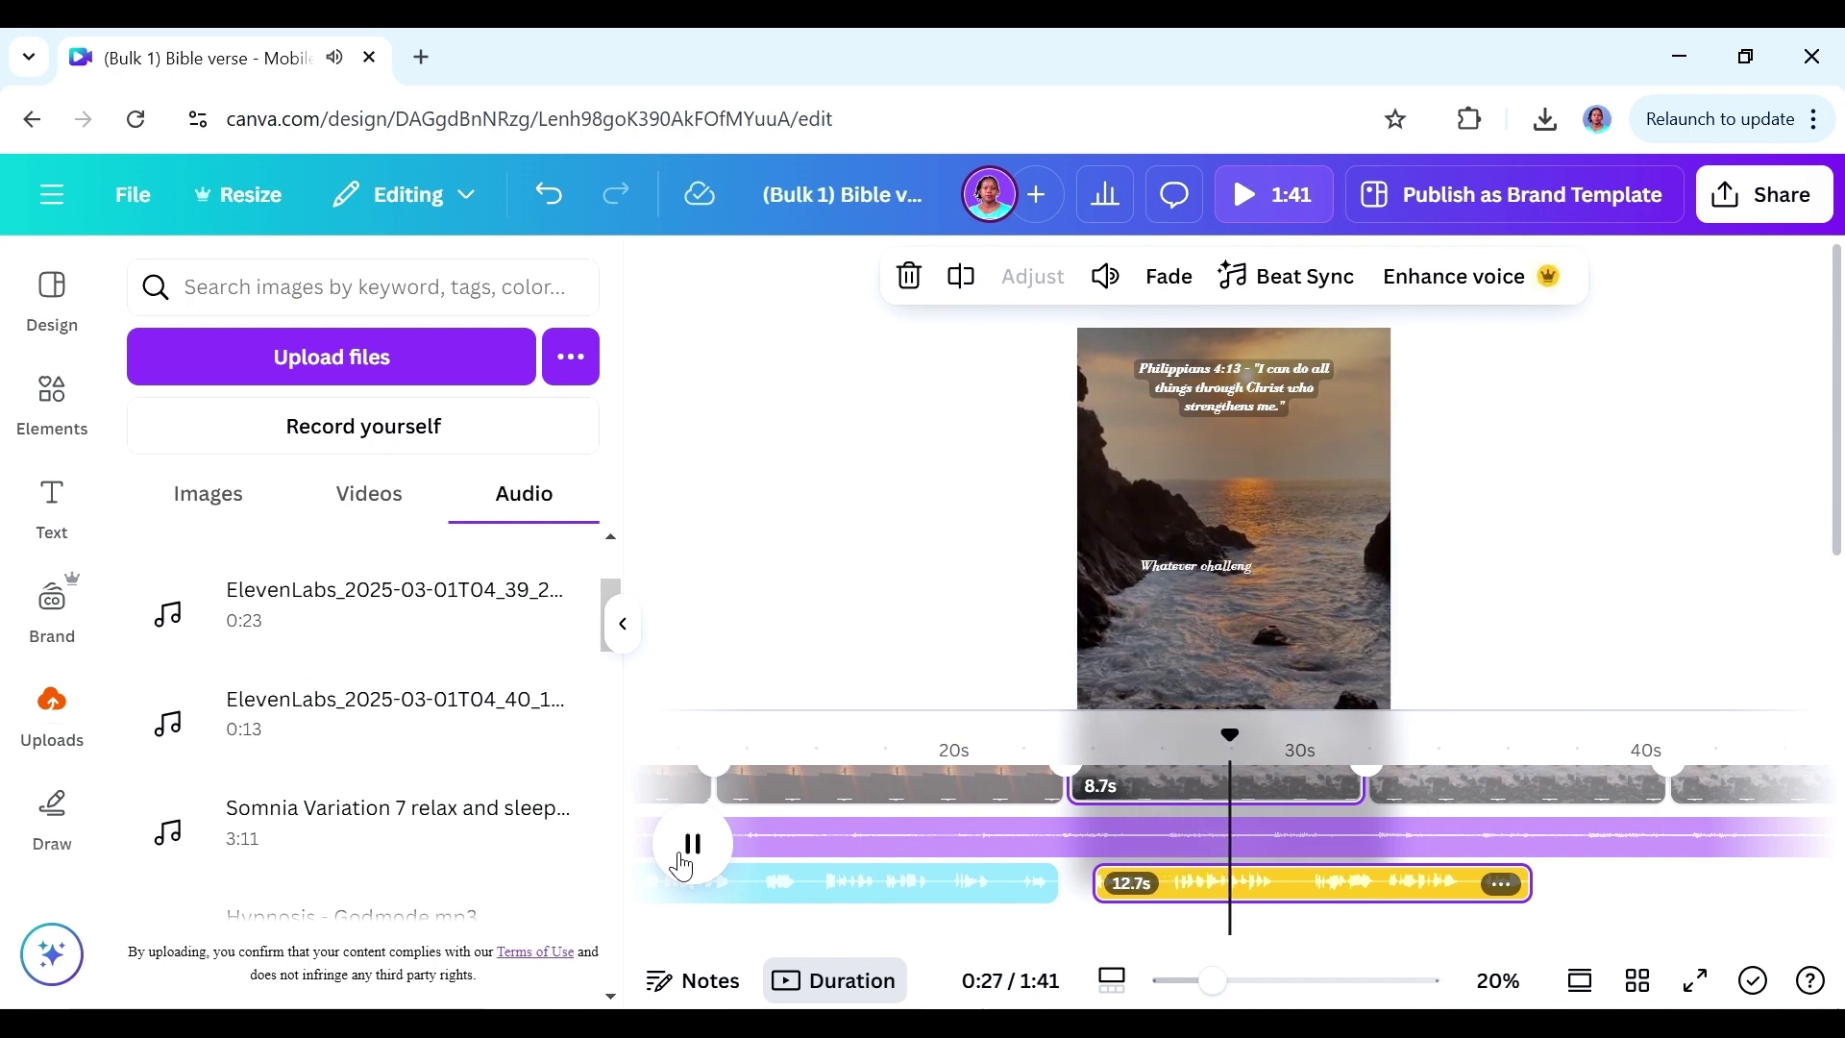
click(682, 864)
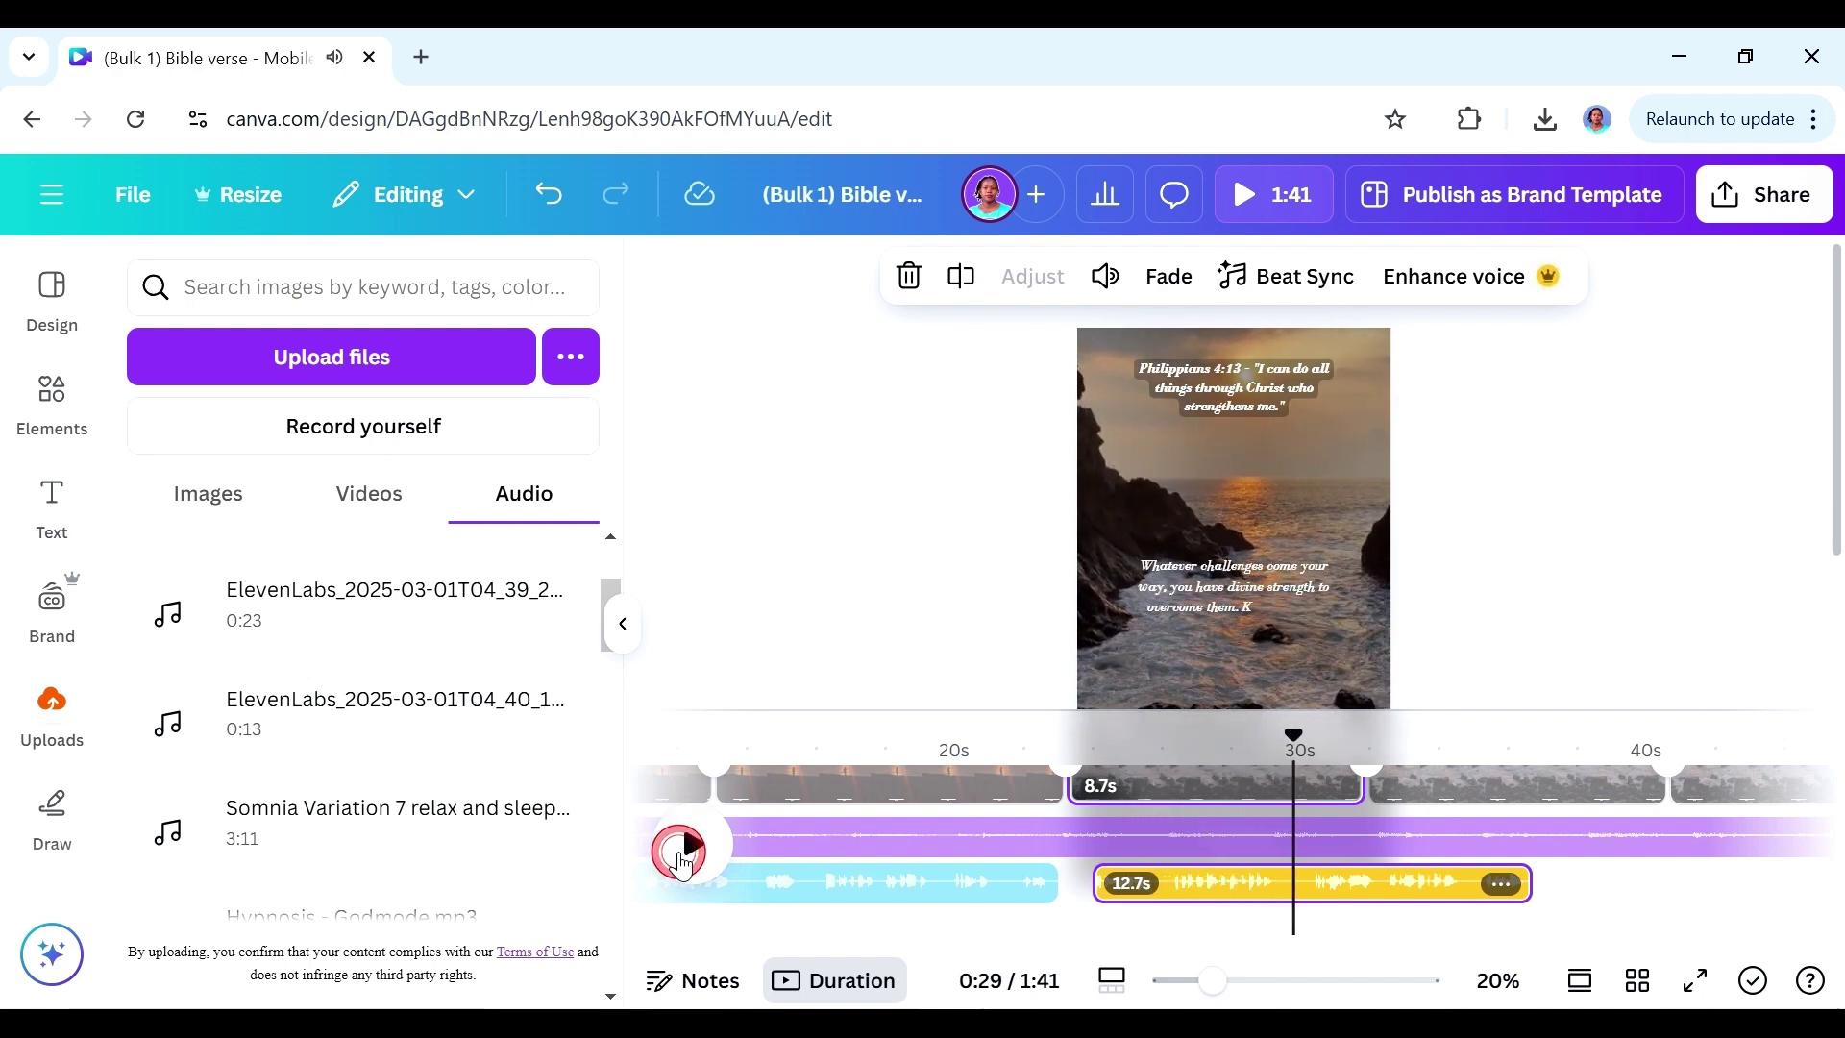
click(1836, 477)
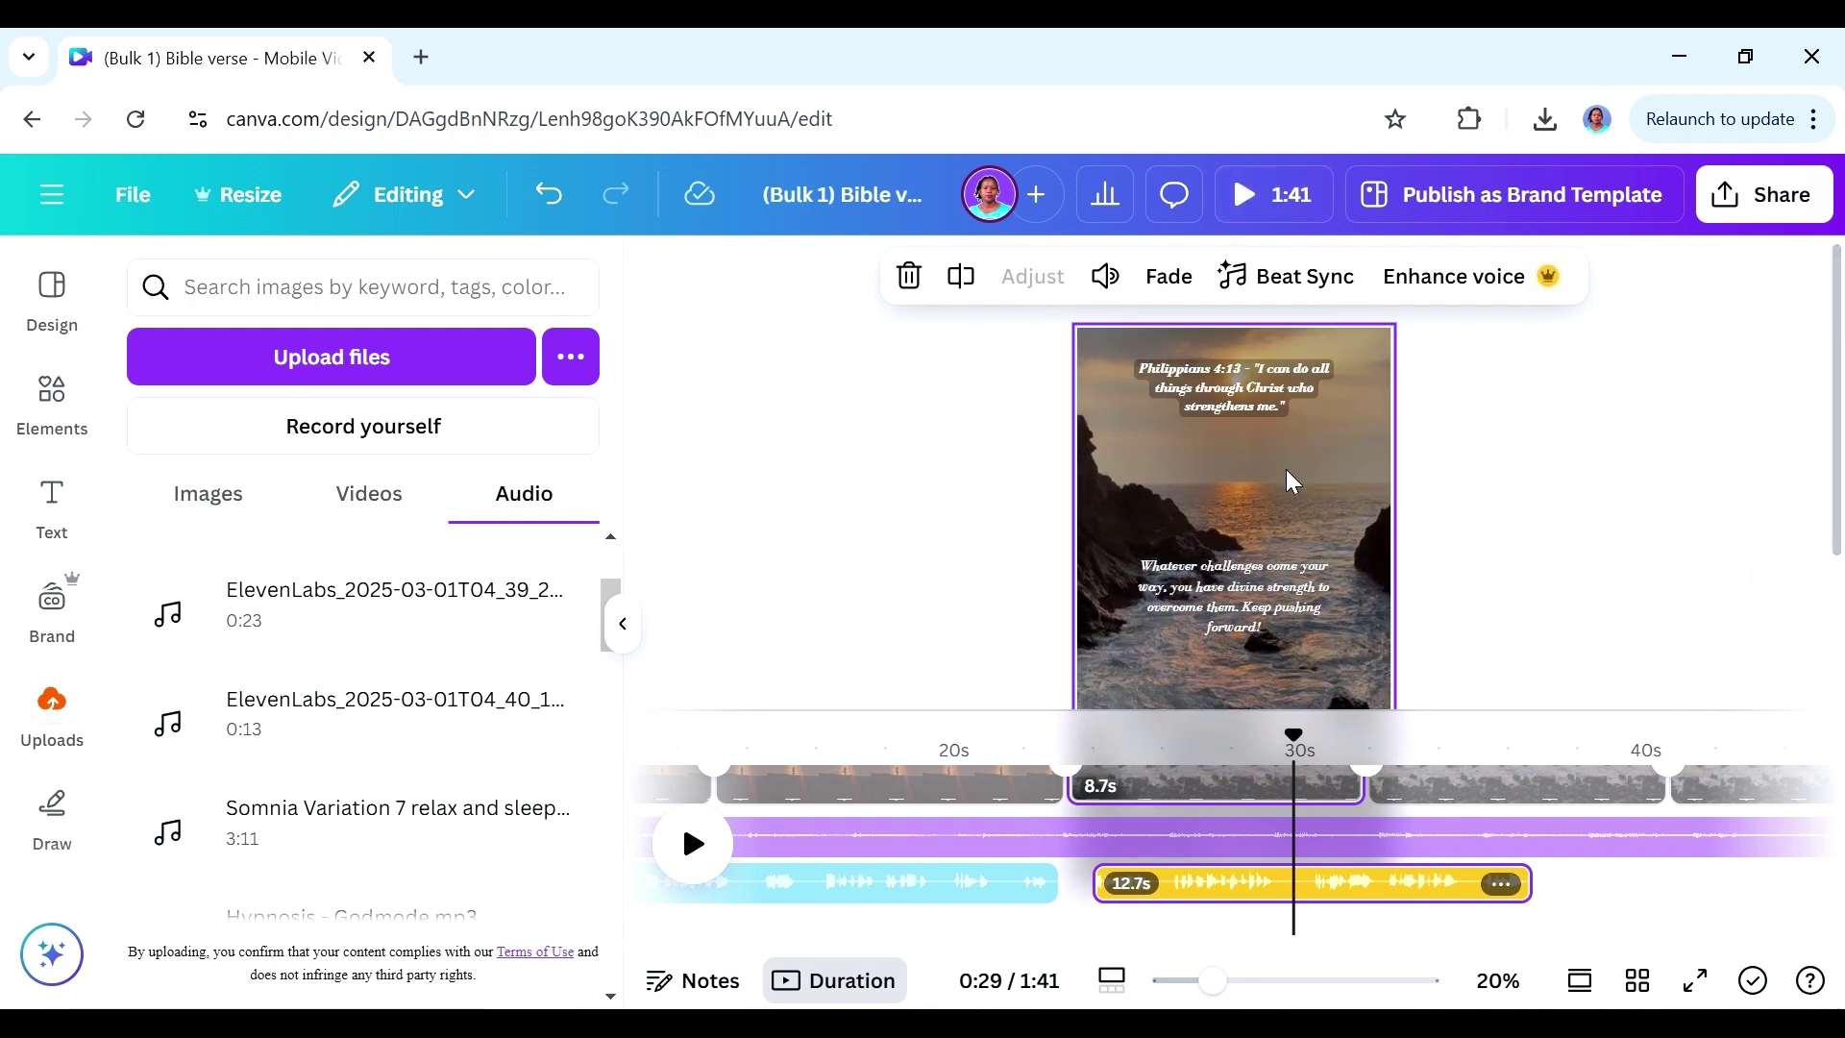
click(1254, 400)
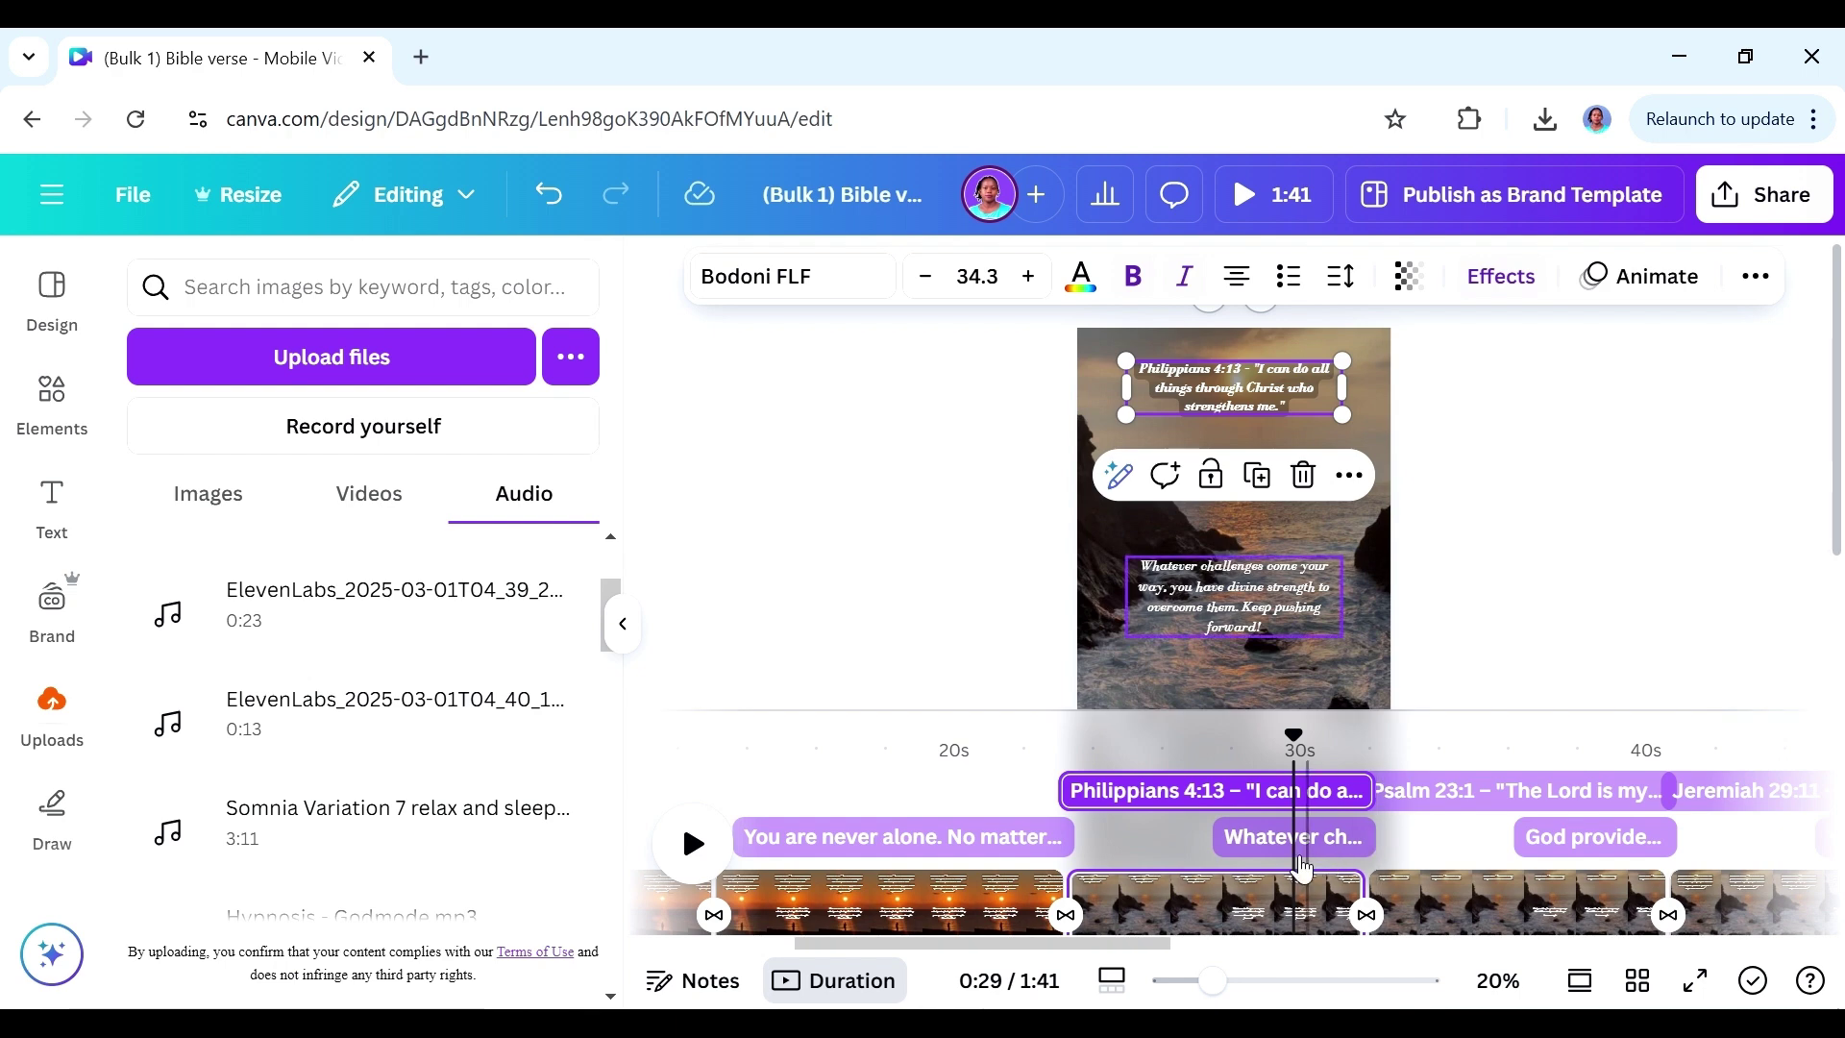
right_click(1300, 917)
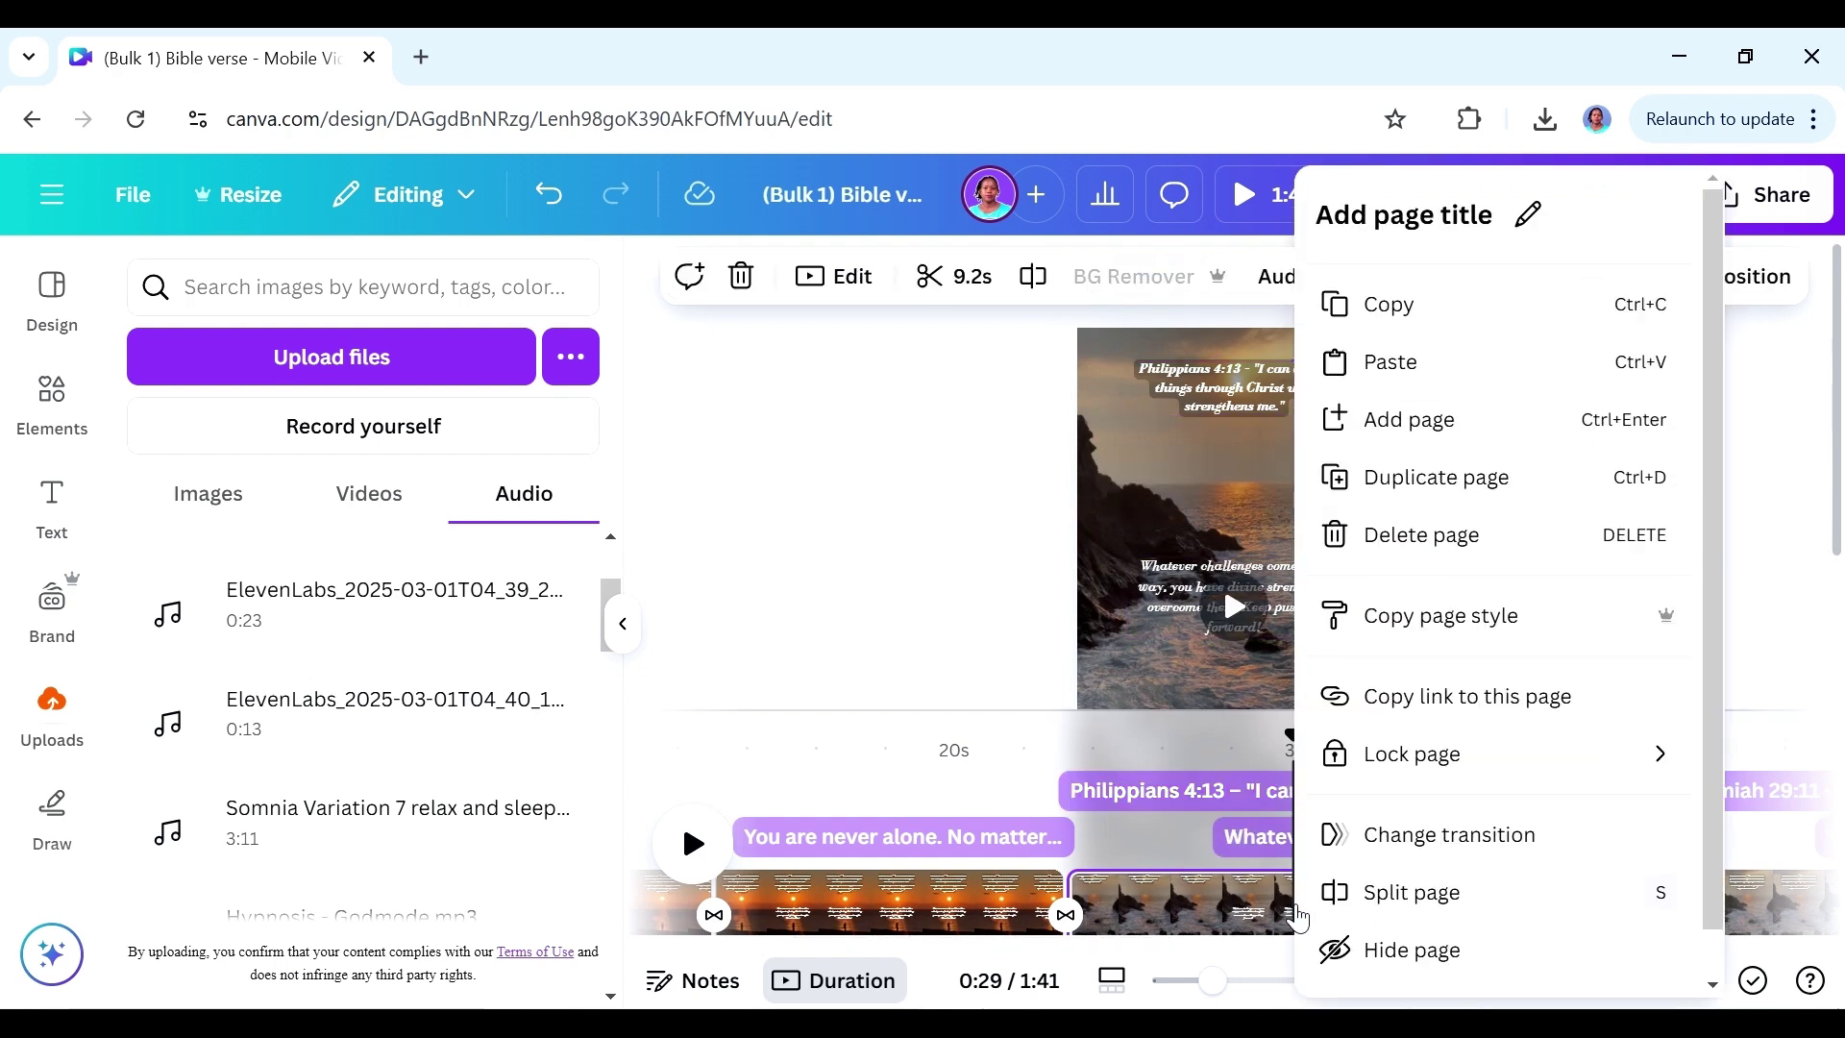
click(1367, 893)
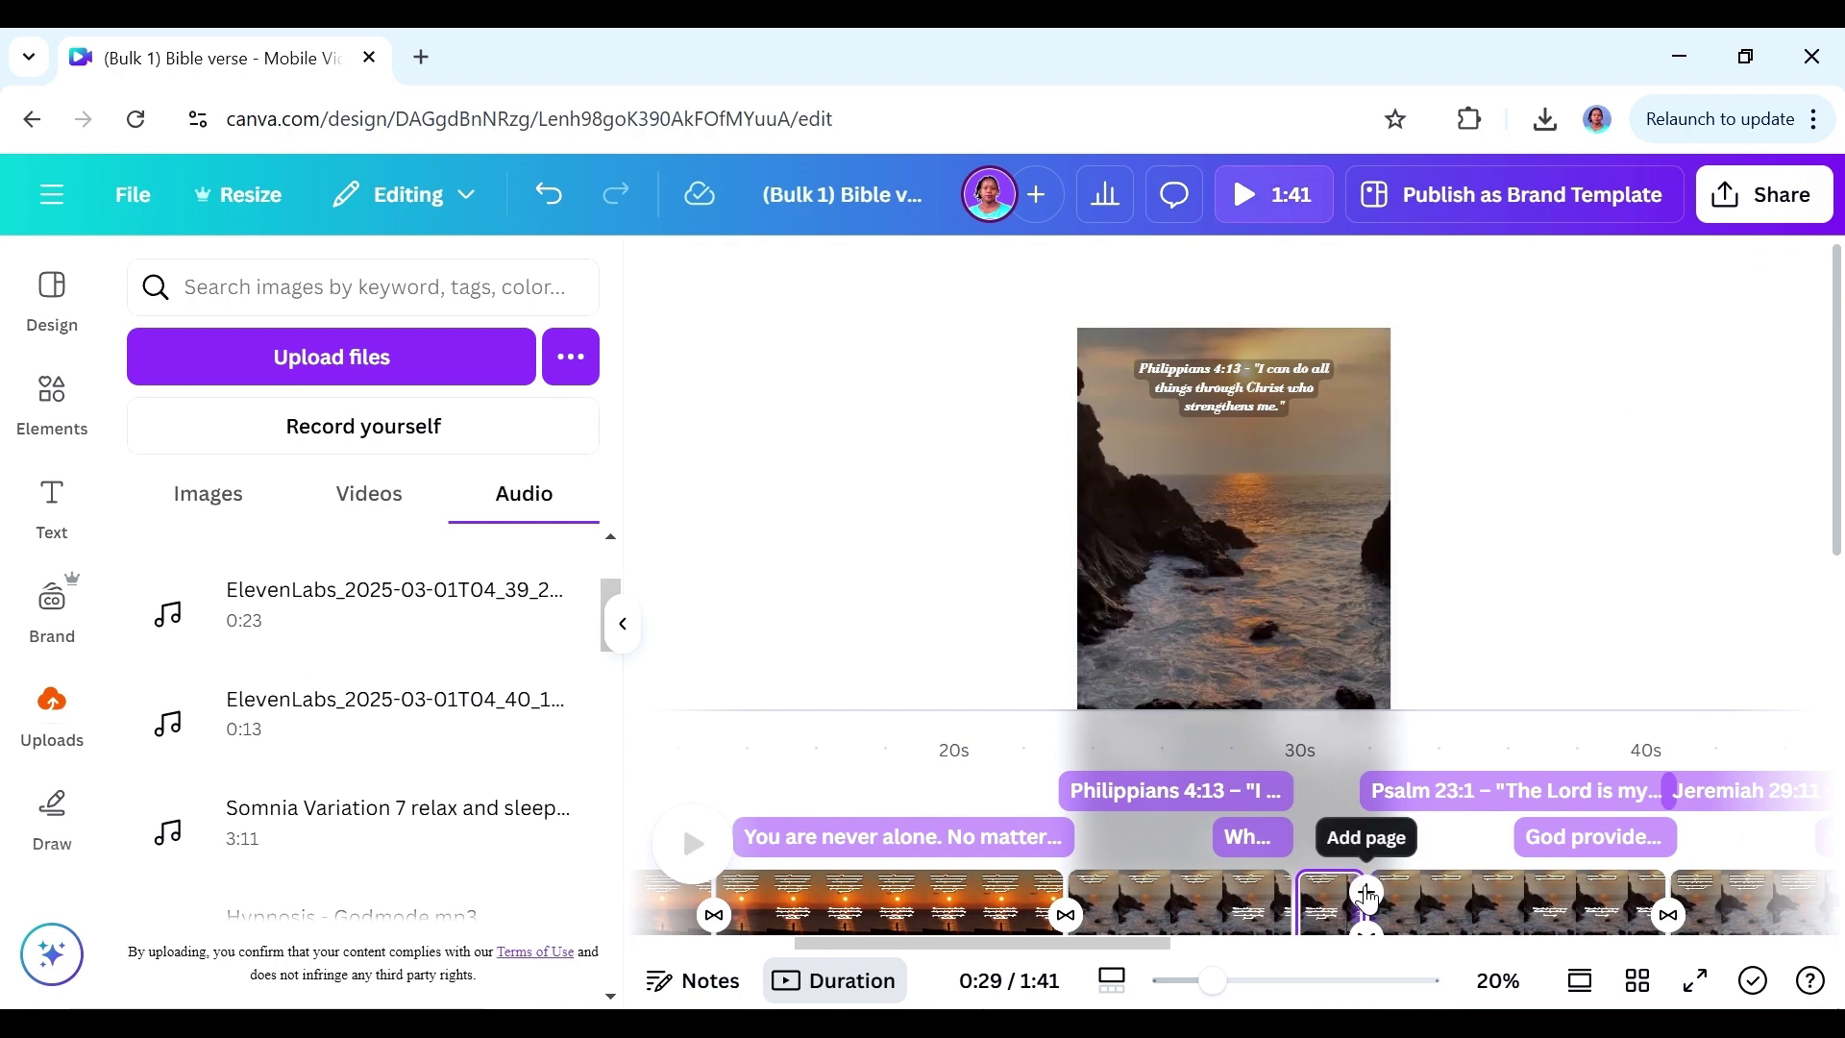
- Switch to ChatGPT and copy the suggested background setting for Philippians 4:13 from the table
key(alt+Tab)
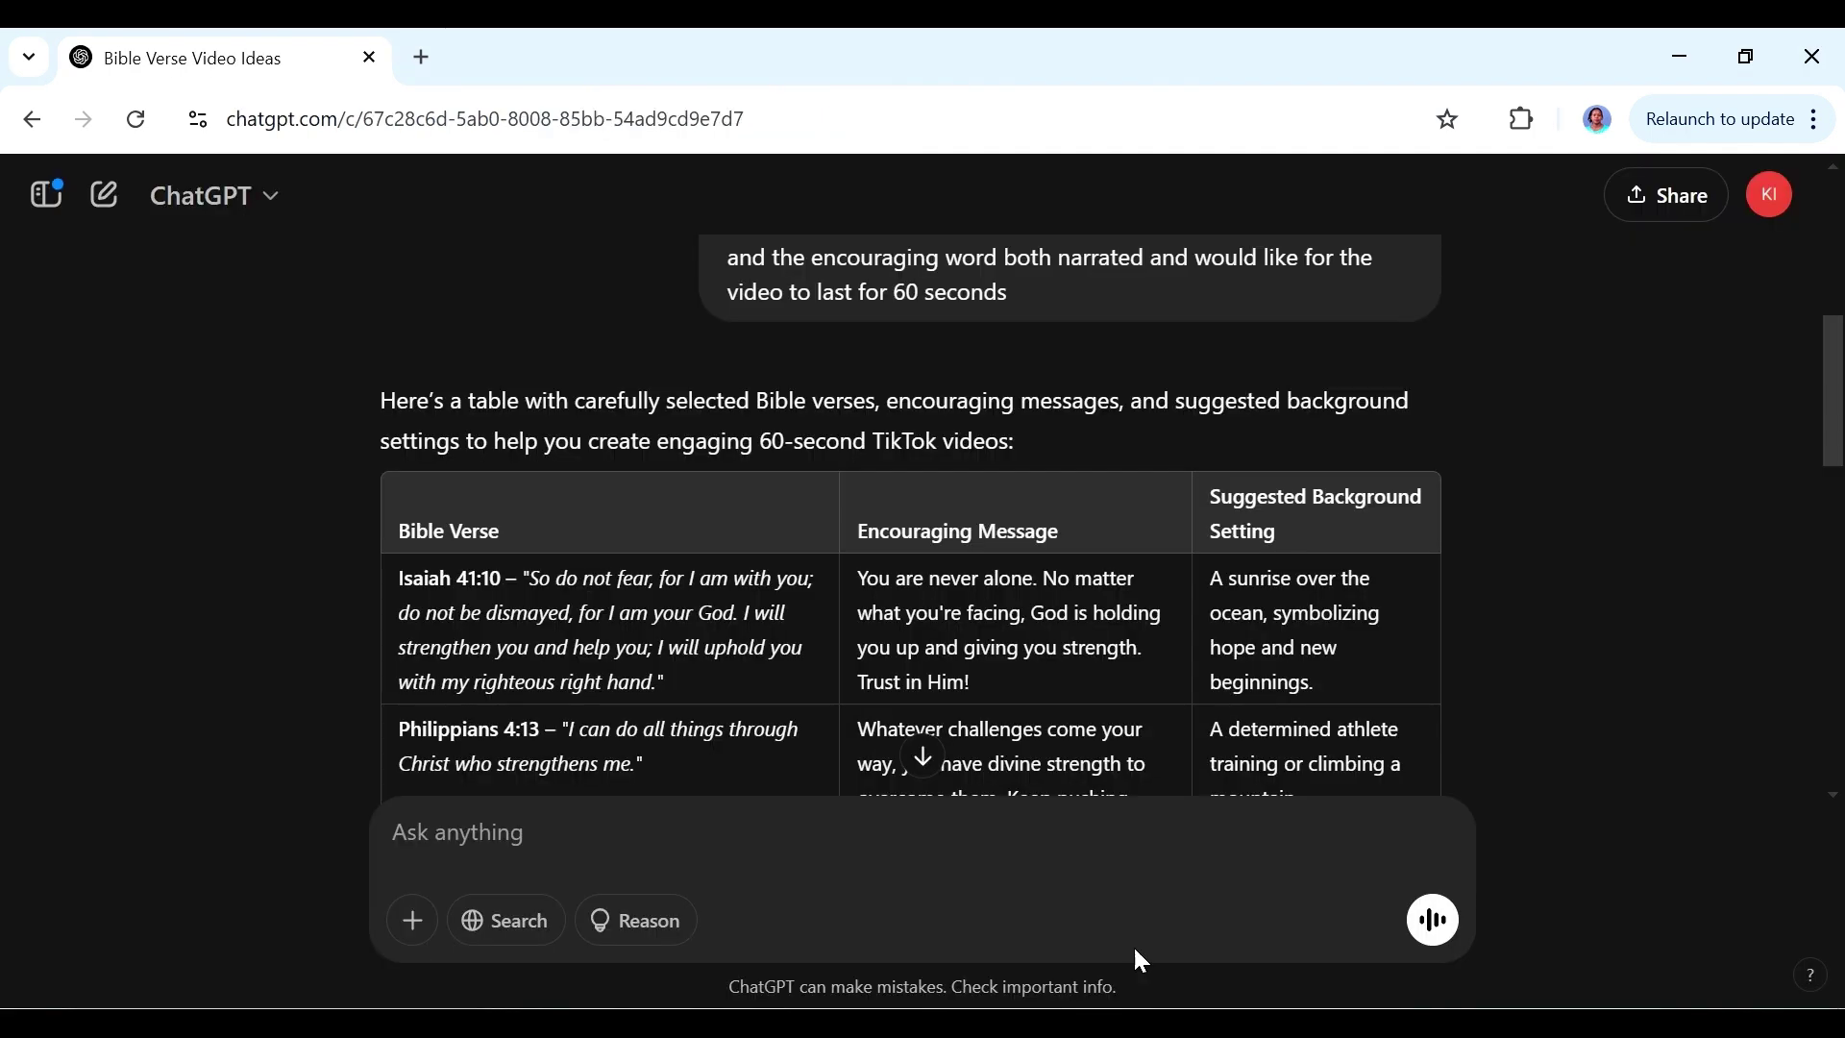
scroll(923, 528, down, 2)
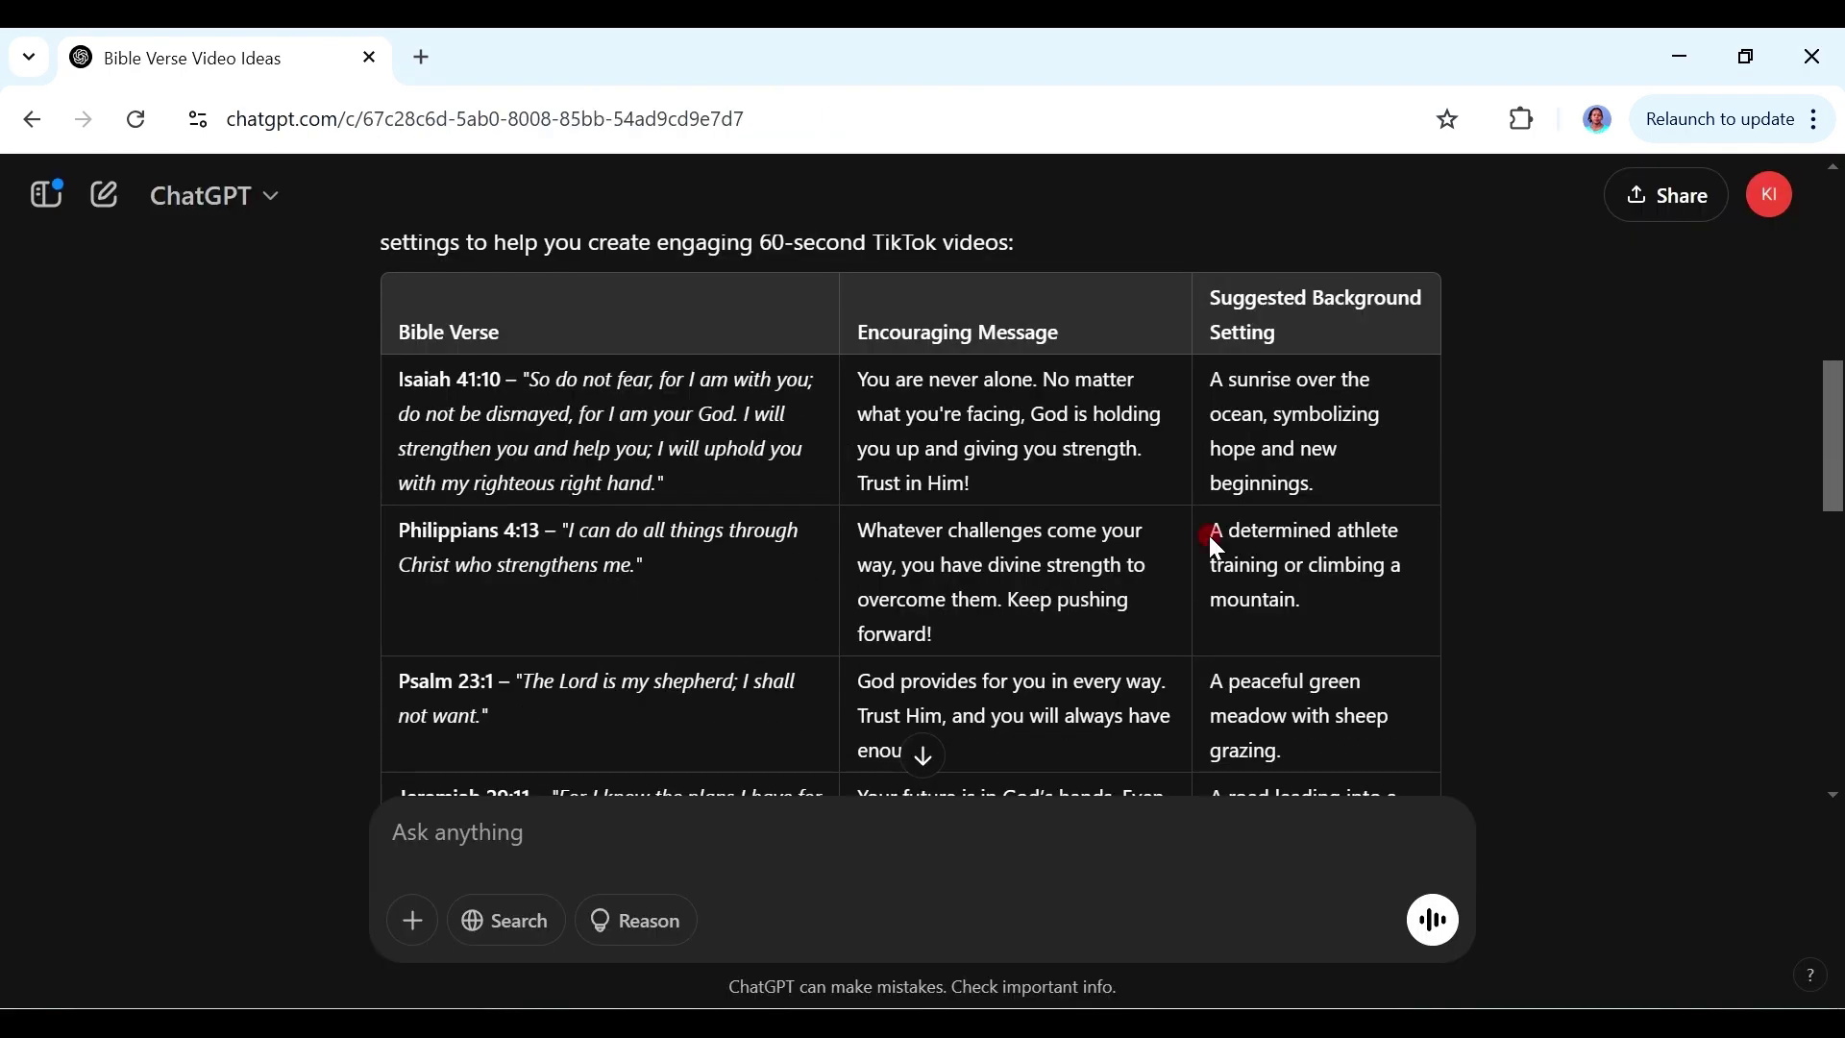
drag(1209, 535, 1304, 628)
right_click(1277, 592)
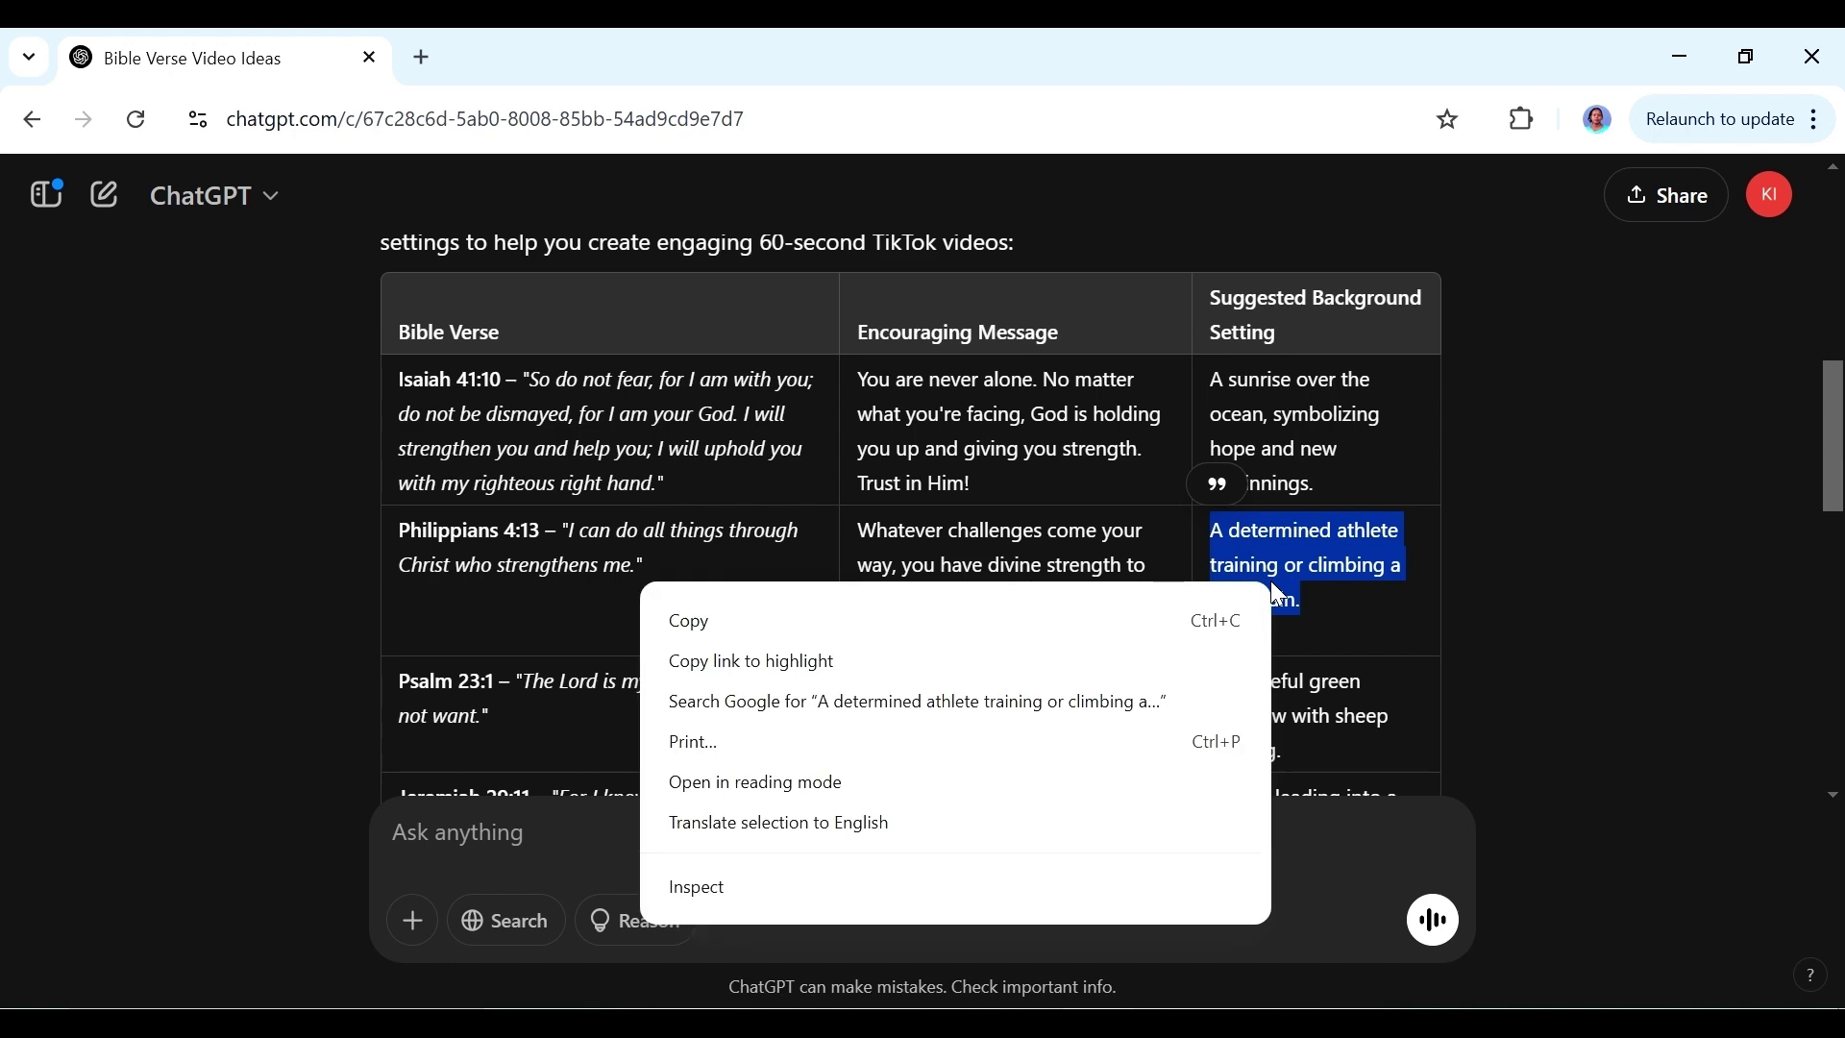
click(719, 623)
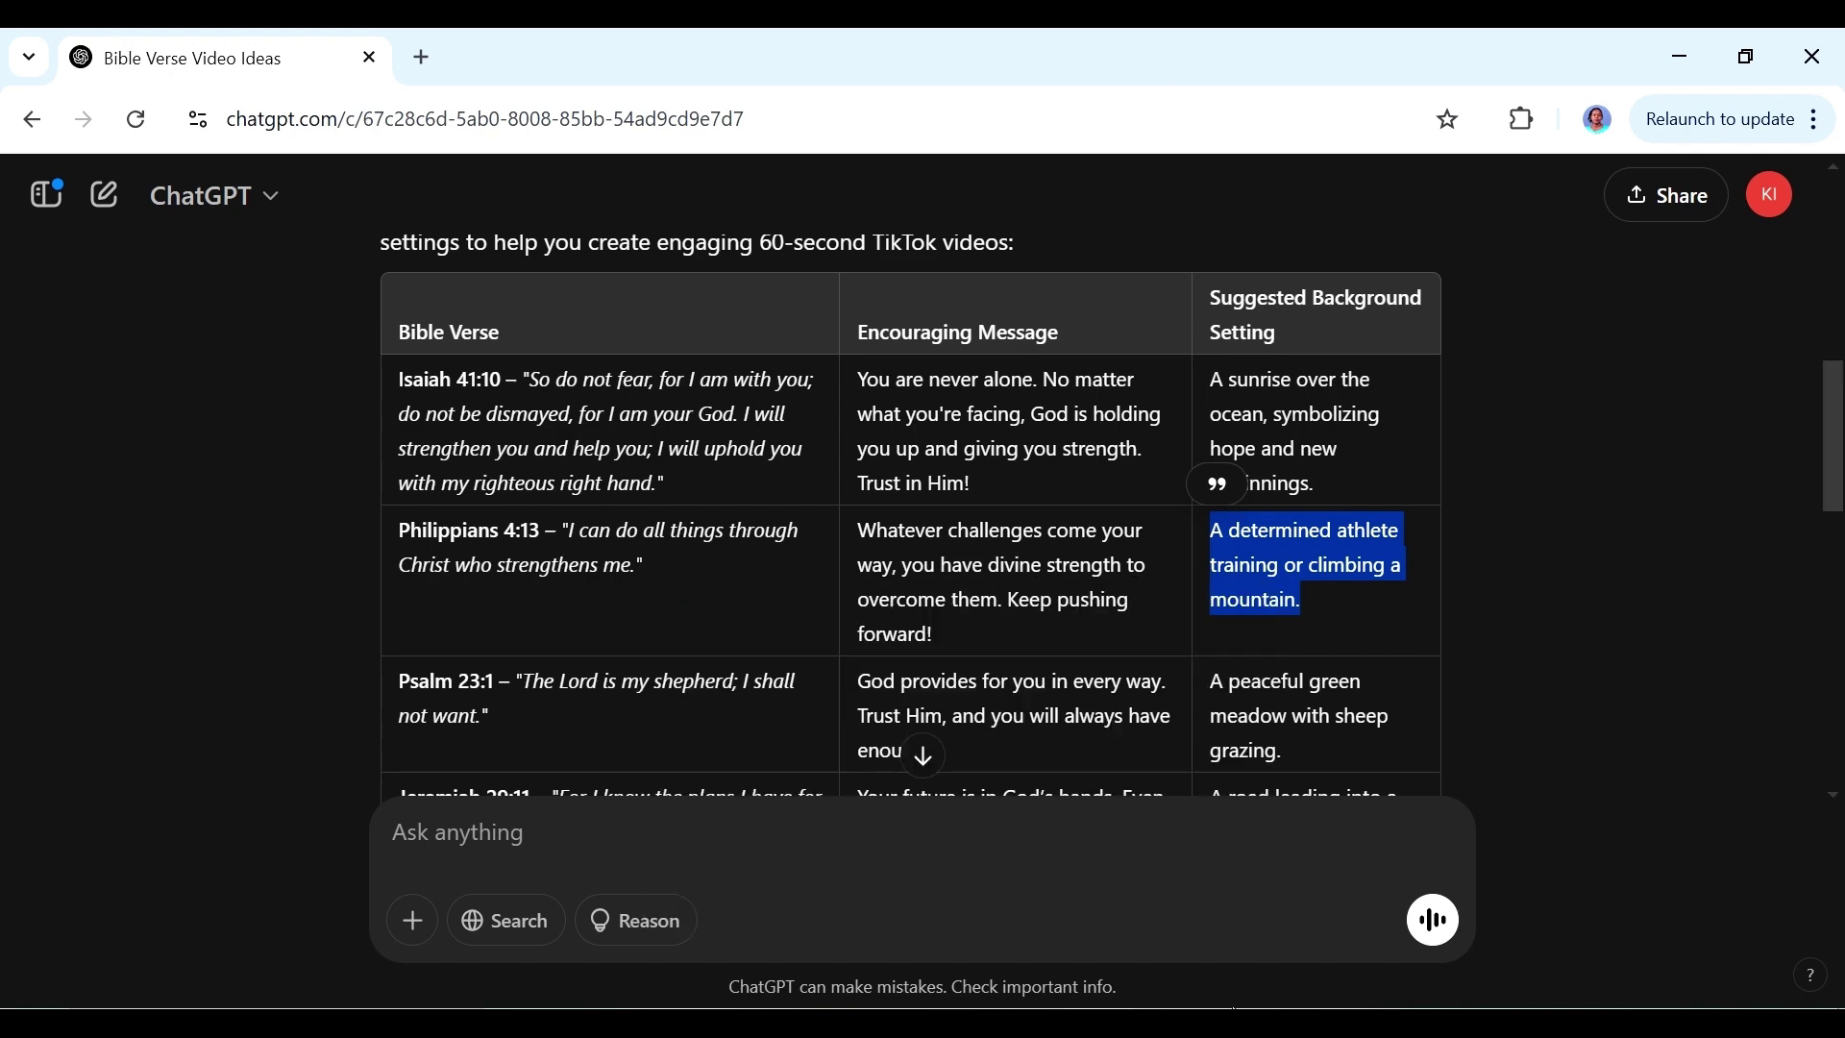
- Switch back to Canva and search the video elements for the copied text "A determined athlete training or climbing a mountain."
key(alt+Tab)
click(52, 394)
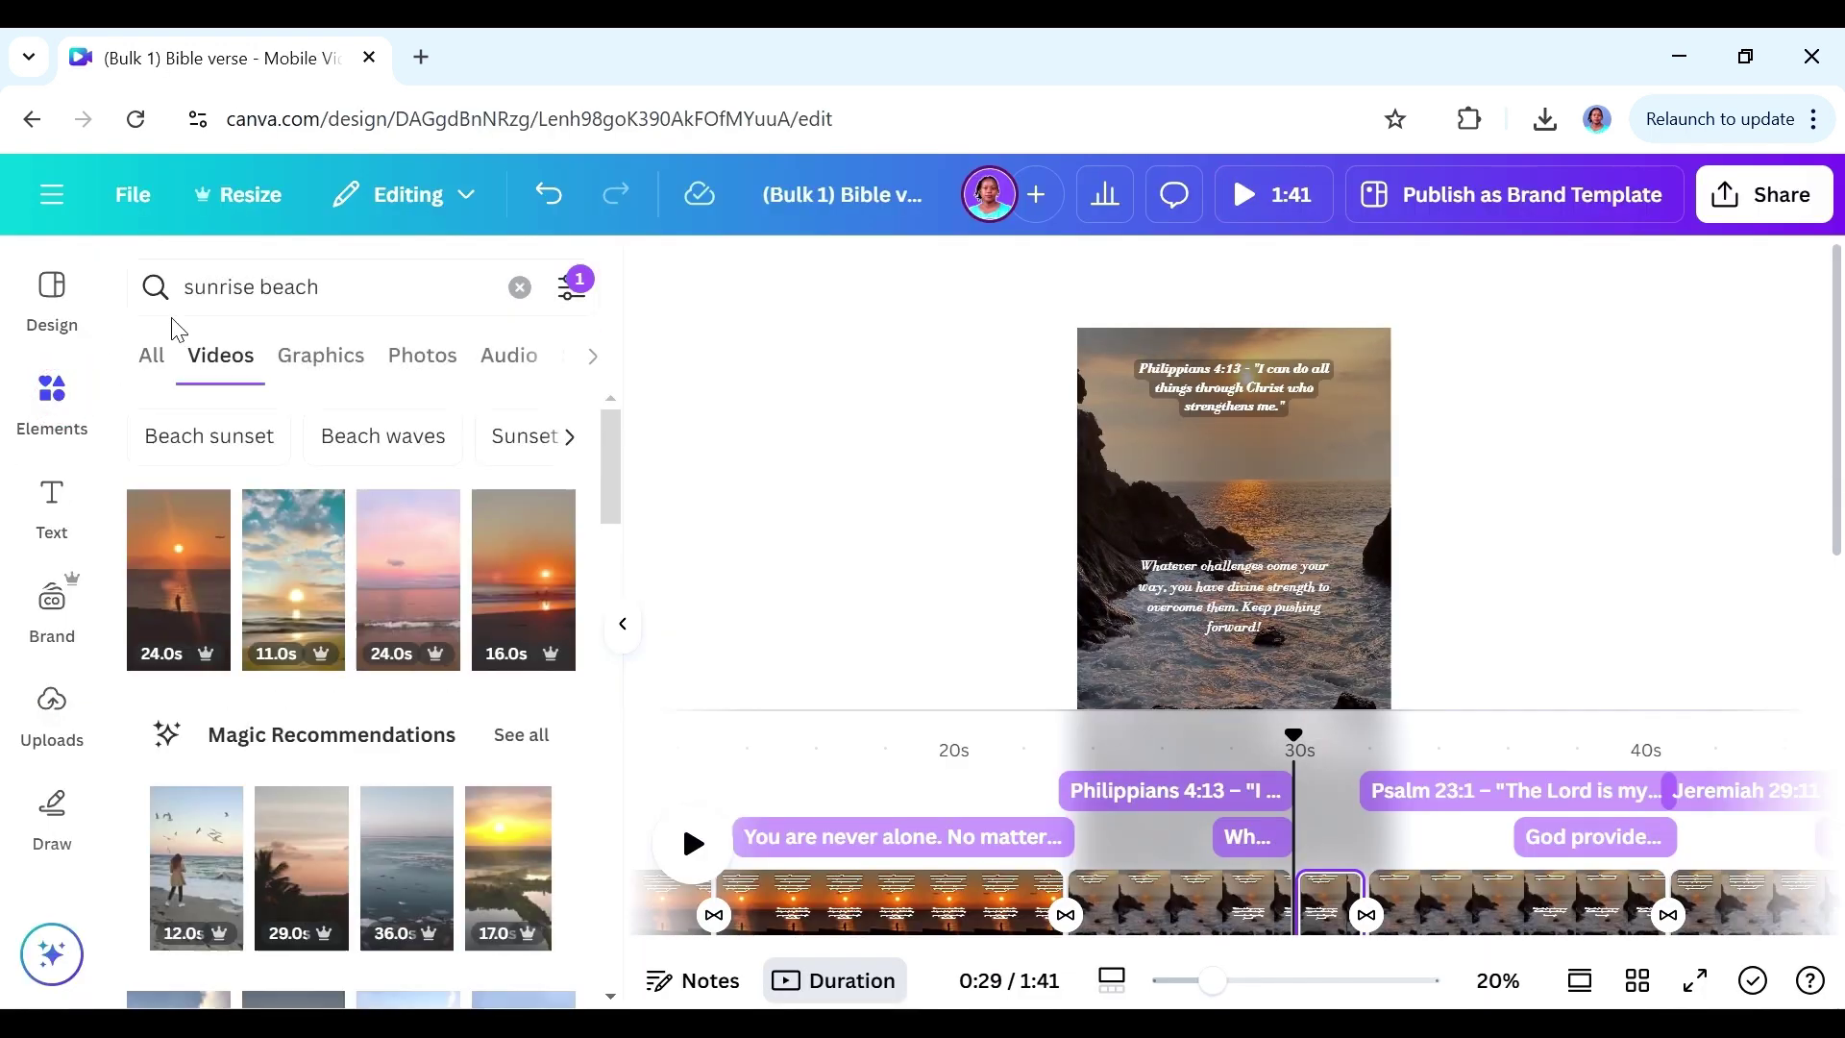
click(230, 290)
triple_click(416, 275)
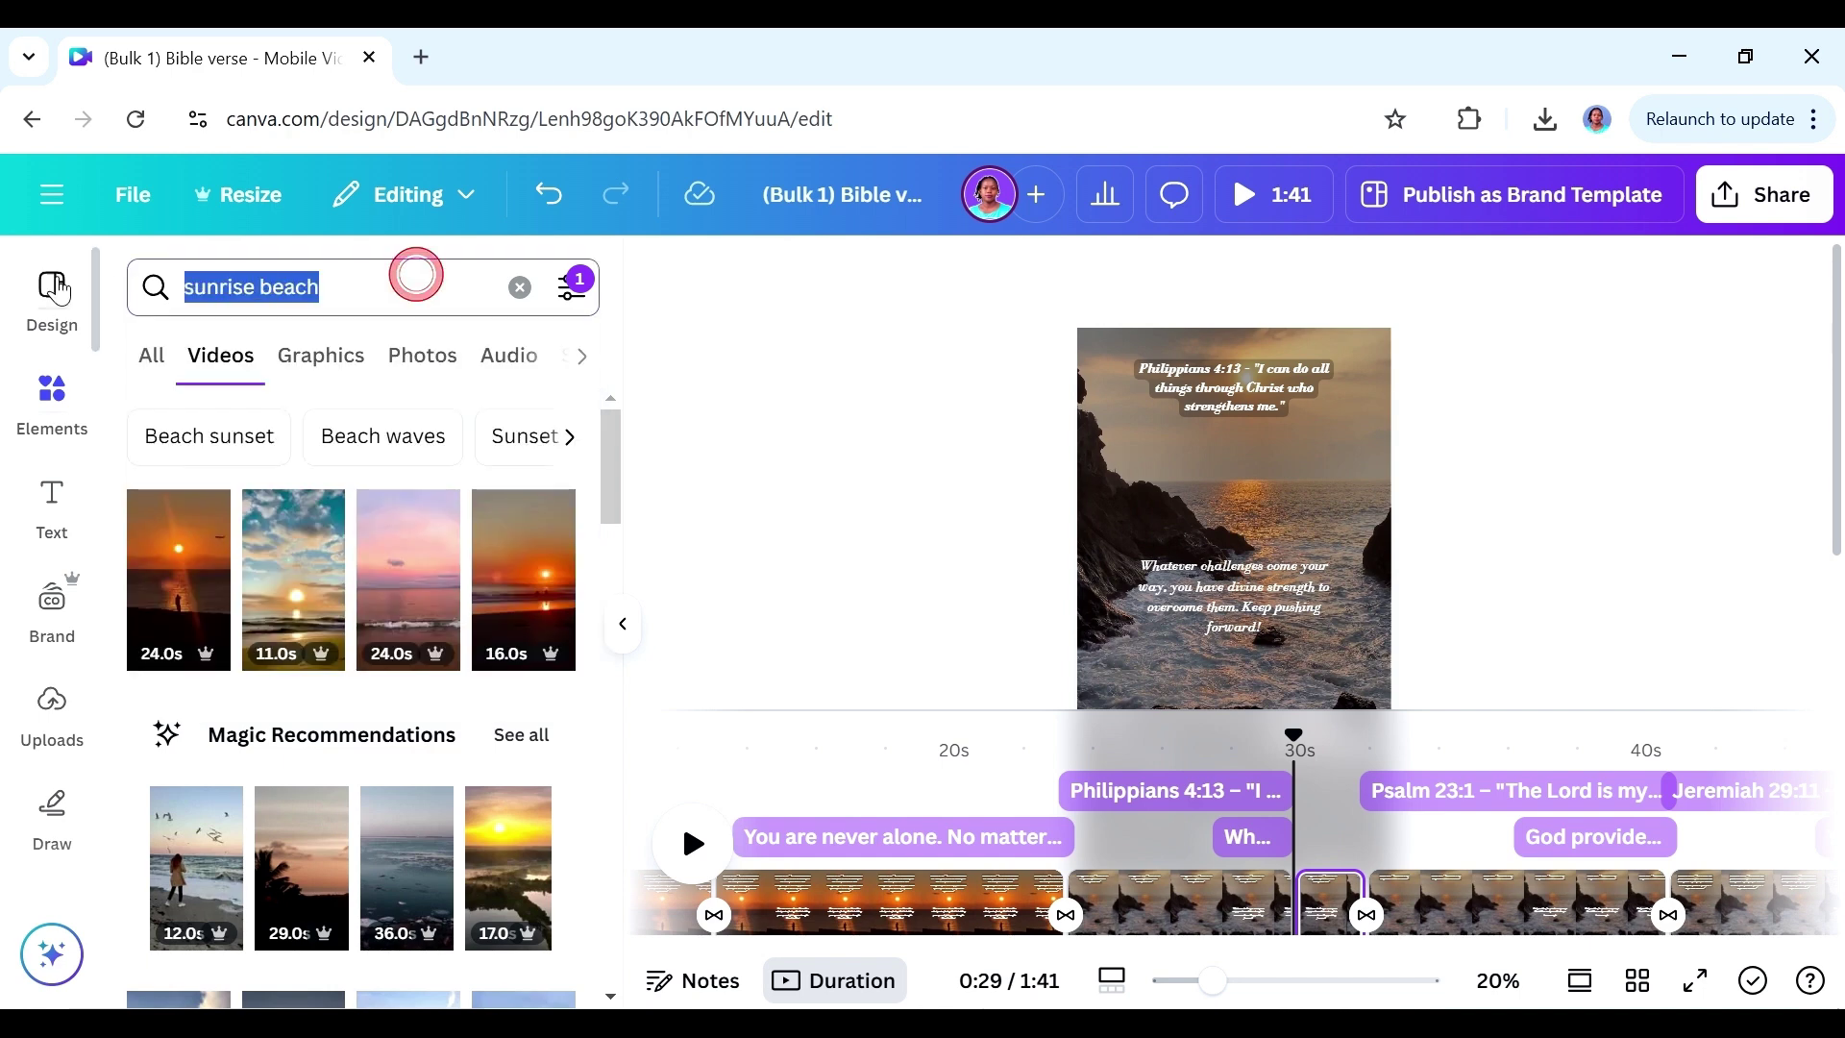
key(ctrl+v)
key(Return)
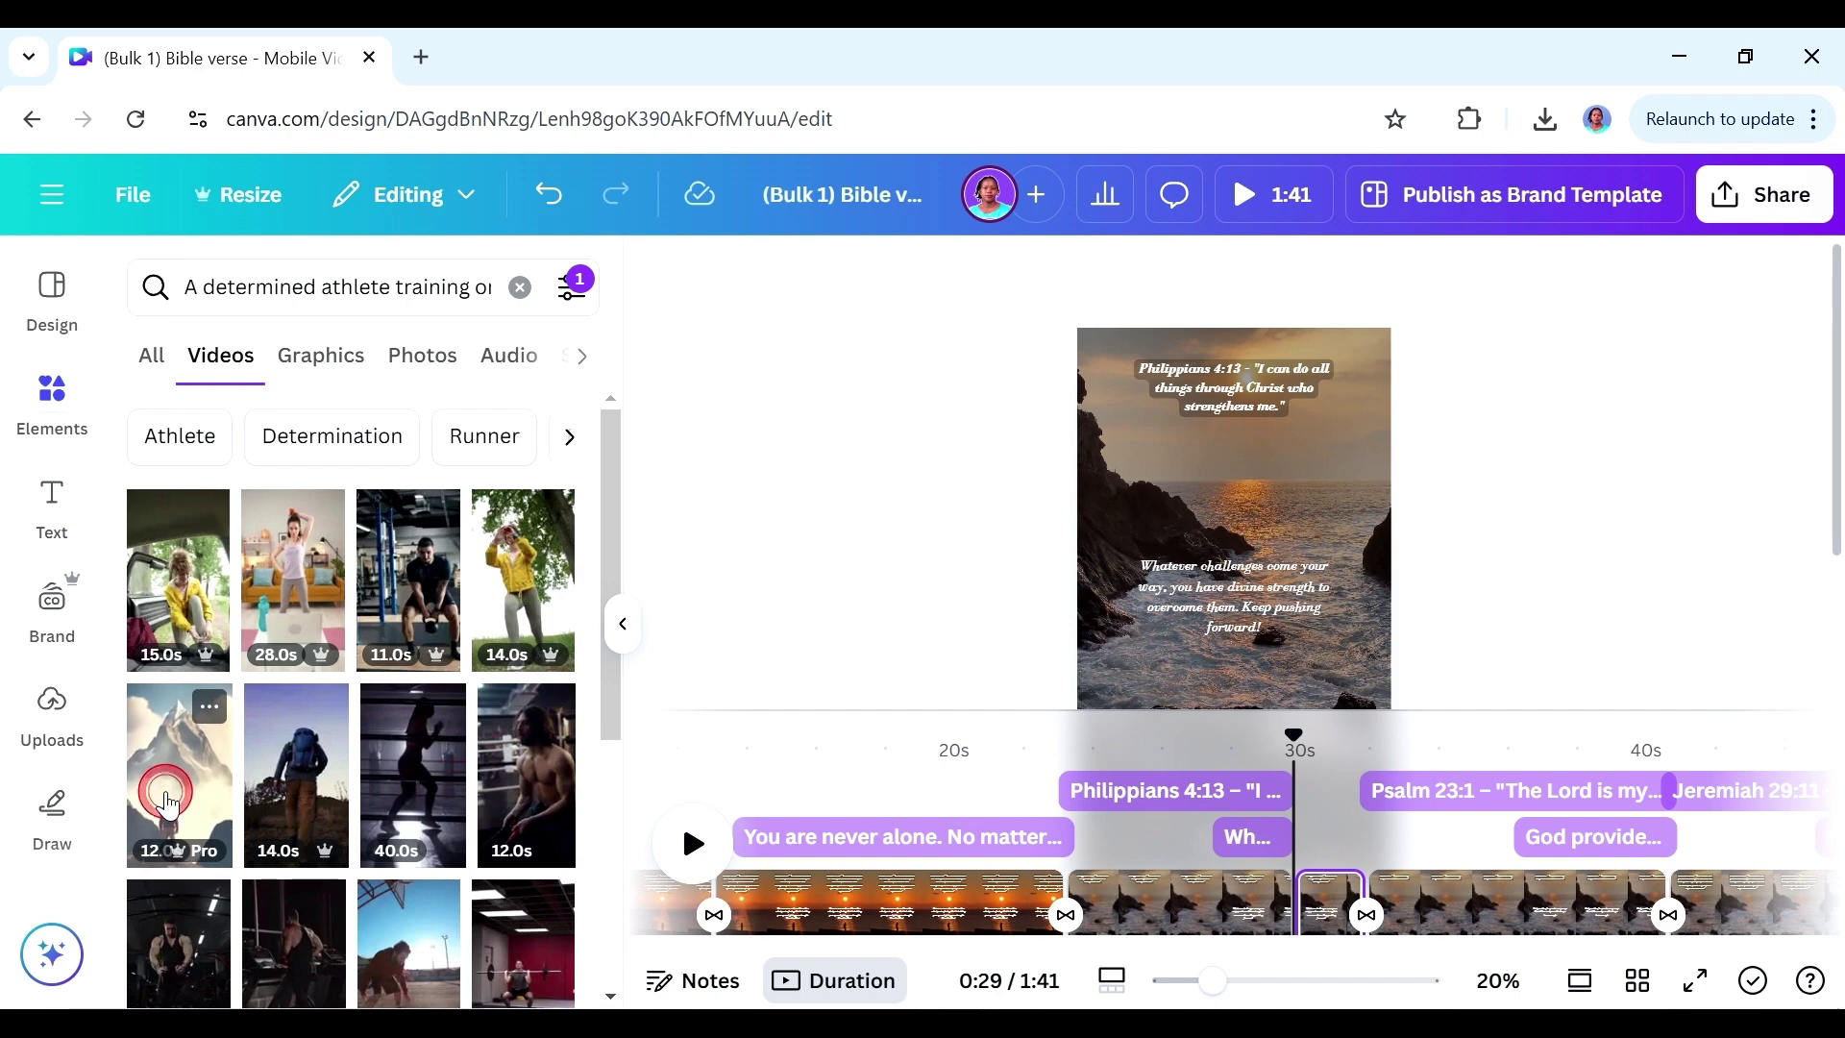
- Add the 12.0s snowy mountain climber video to page 5 and make it the page background
click(174, 807)
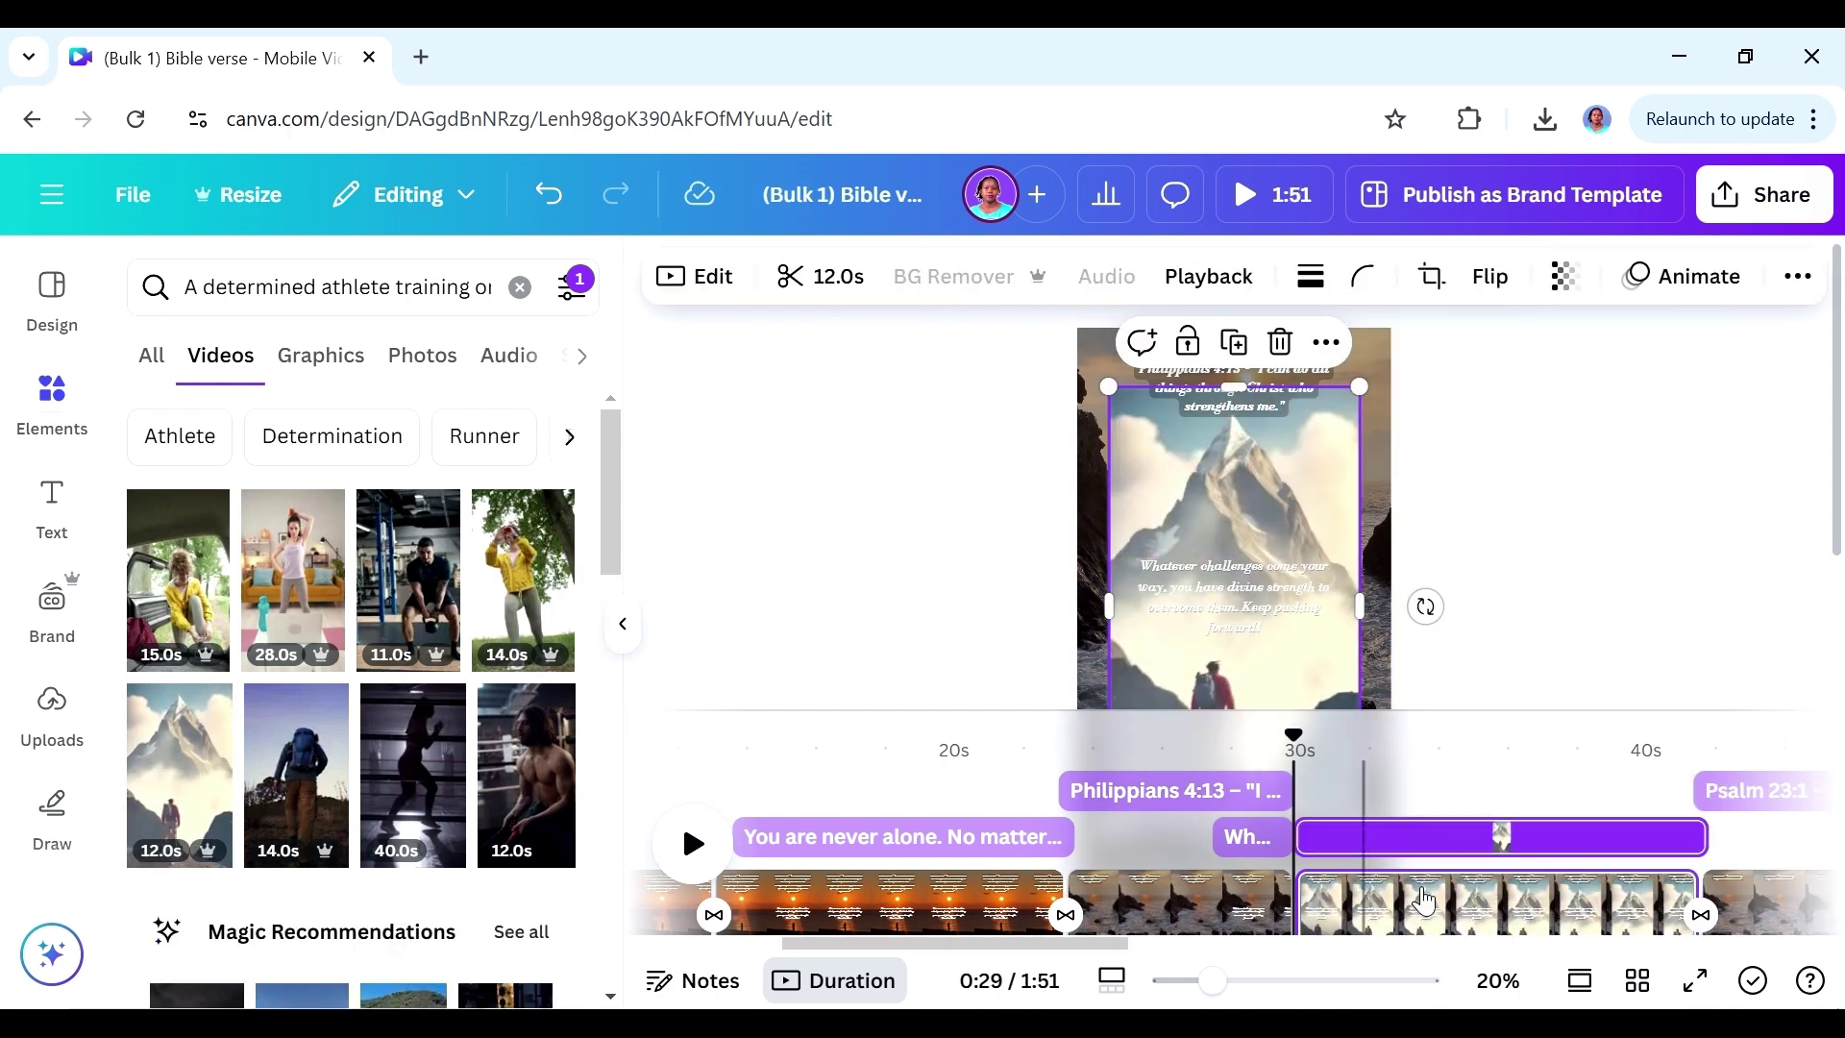
right_click(1210, 598)
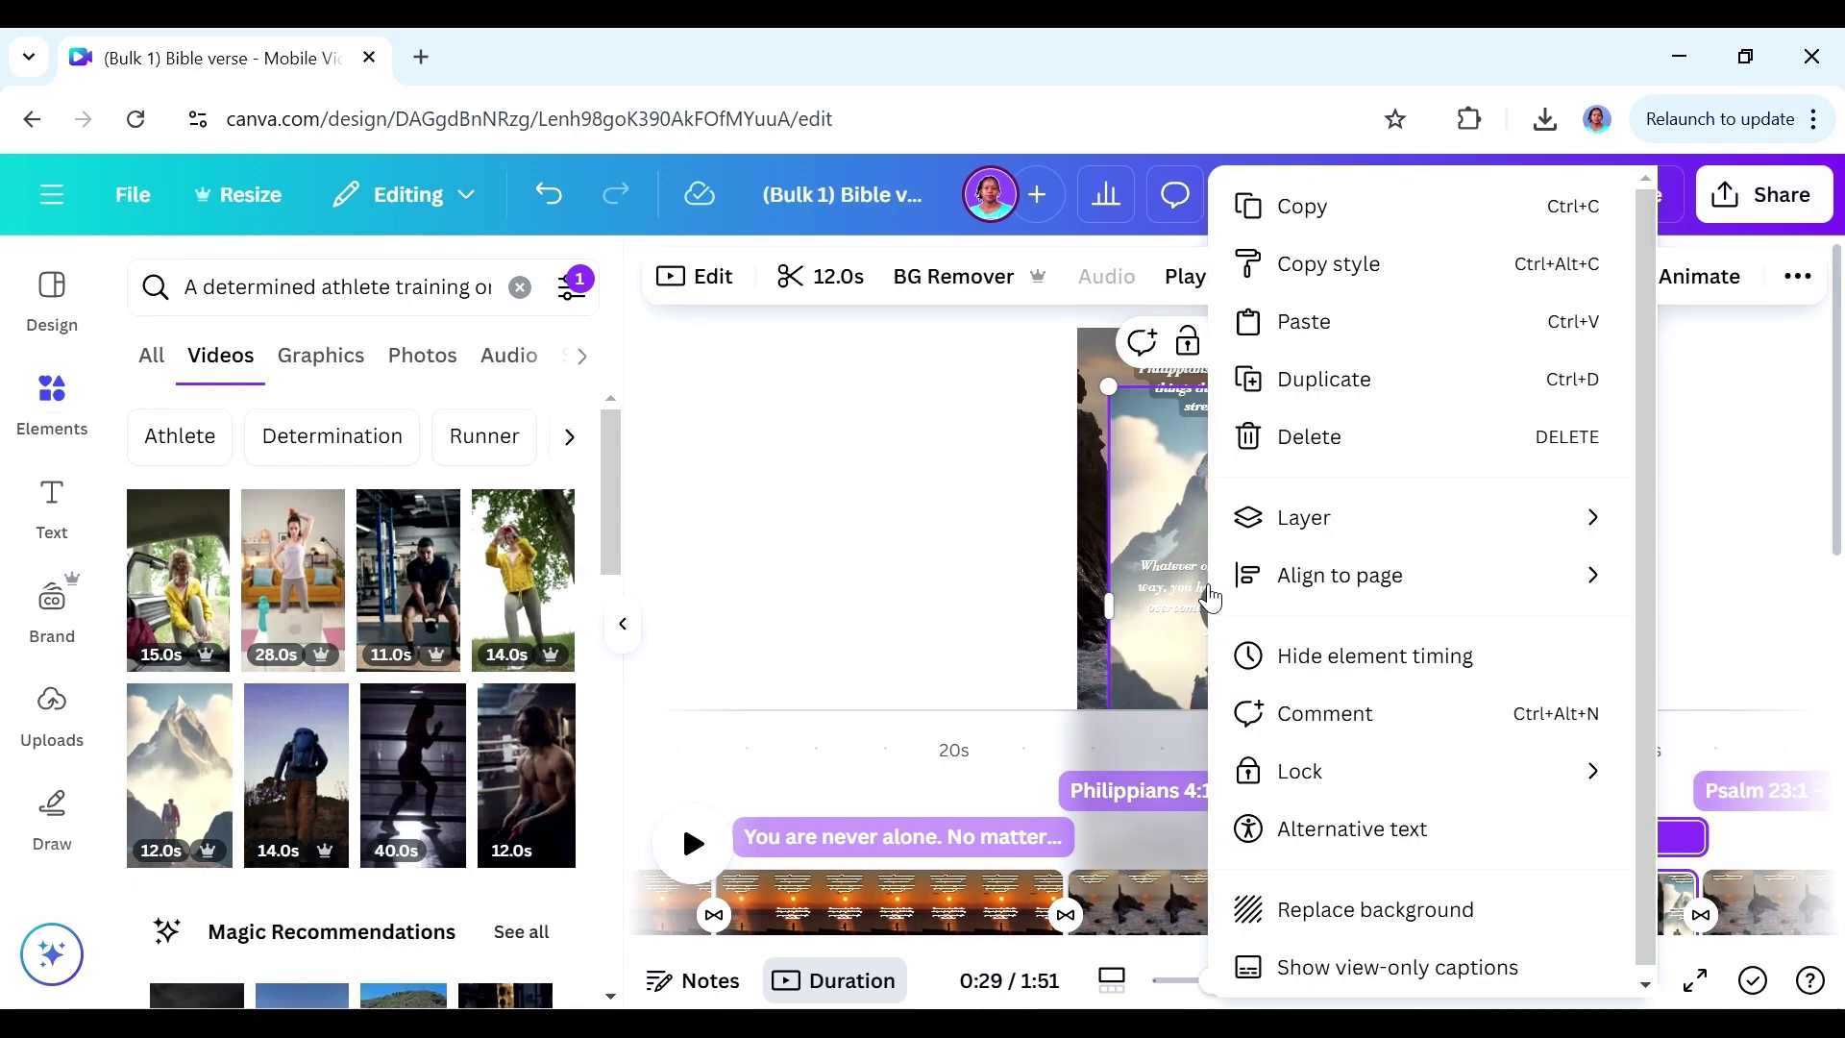
click(1384, 908)
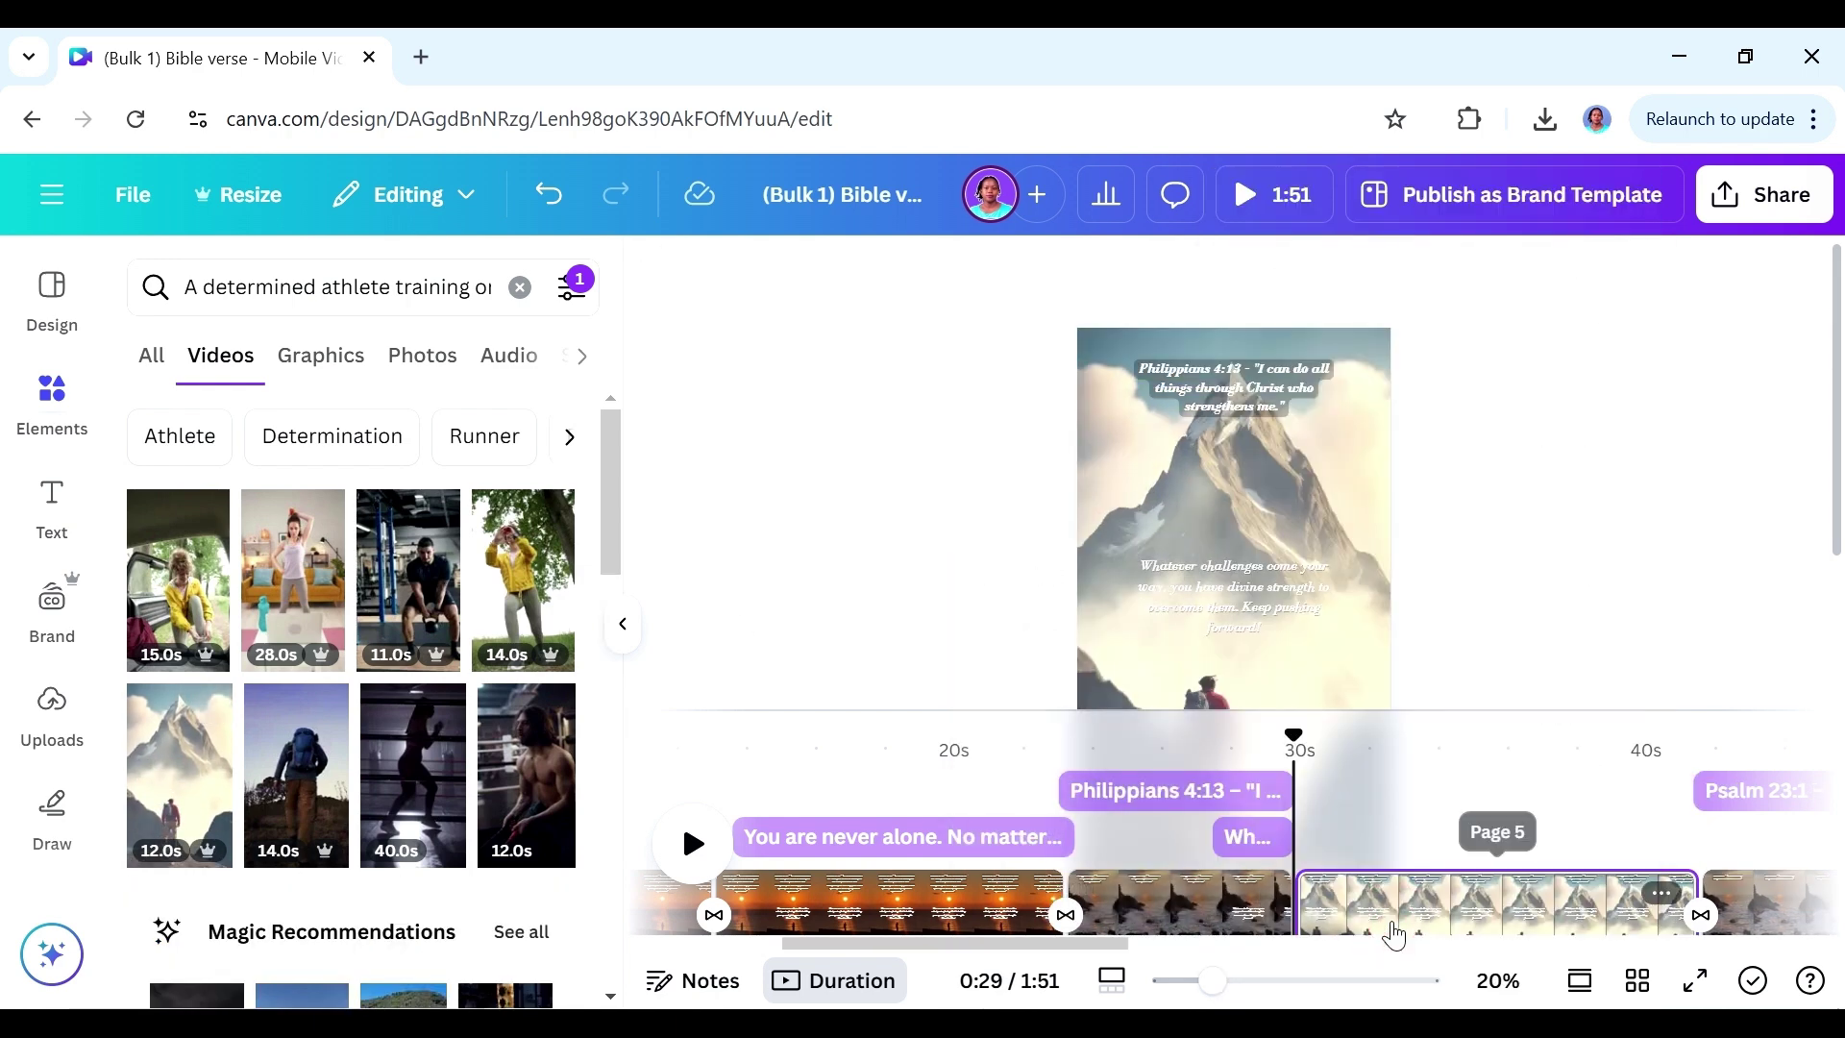
- Delete the encouraging message from the fourth page and play the video from the start of that page
click(1254, 846)
key(Delete)
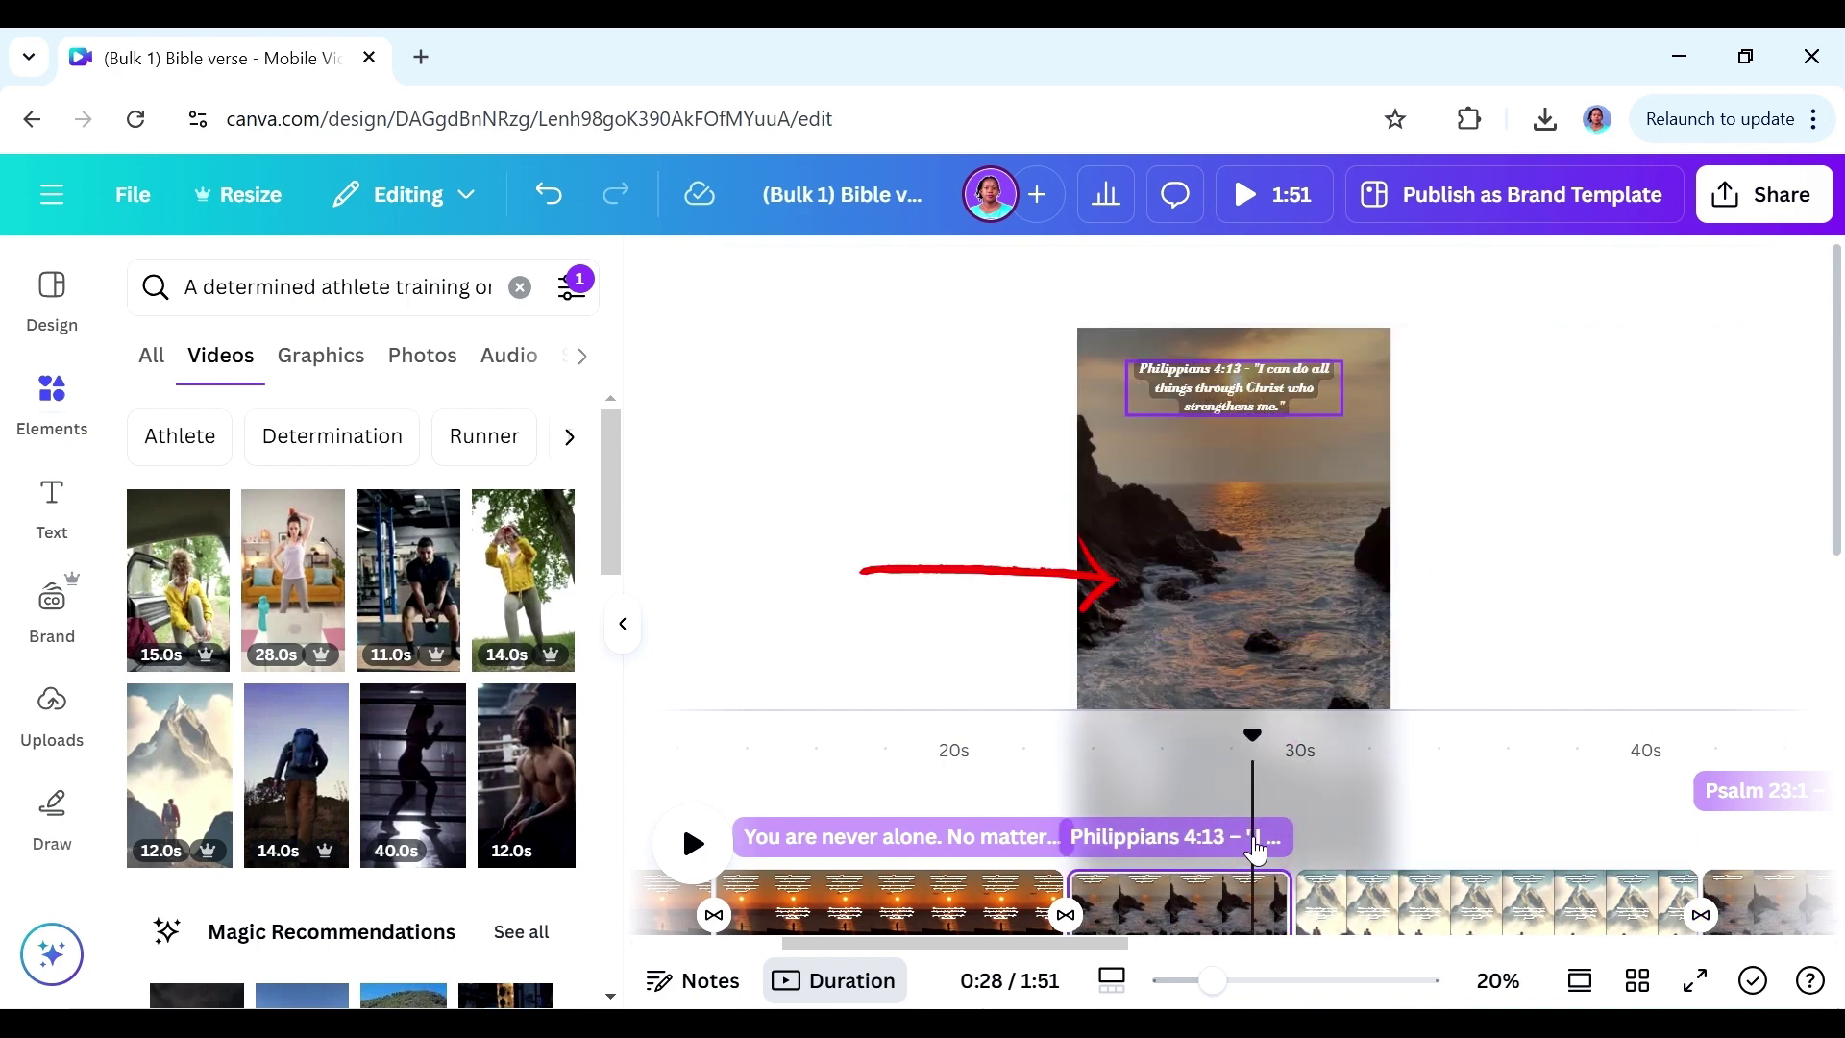
click(1067, 759)
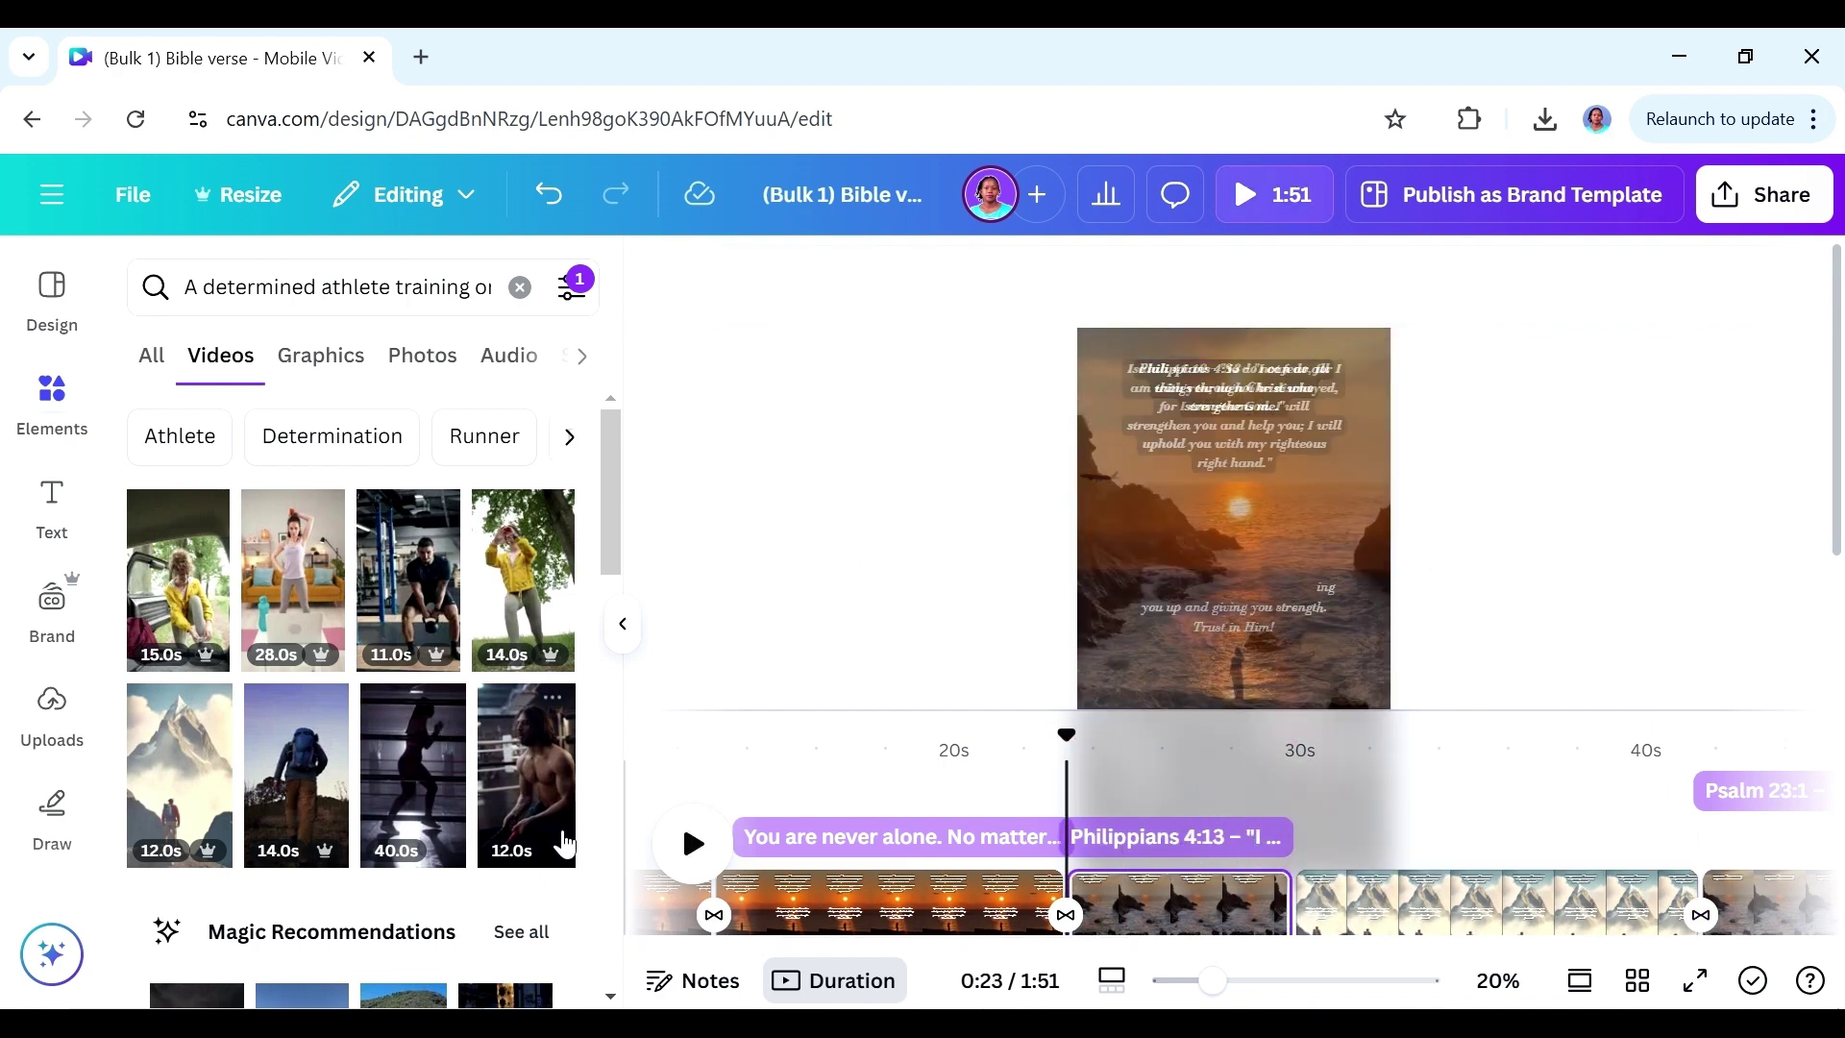
click(692, 847)
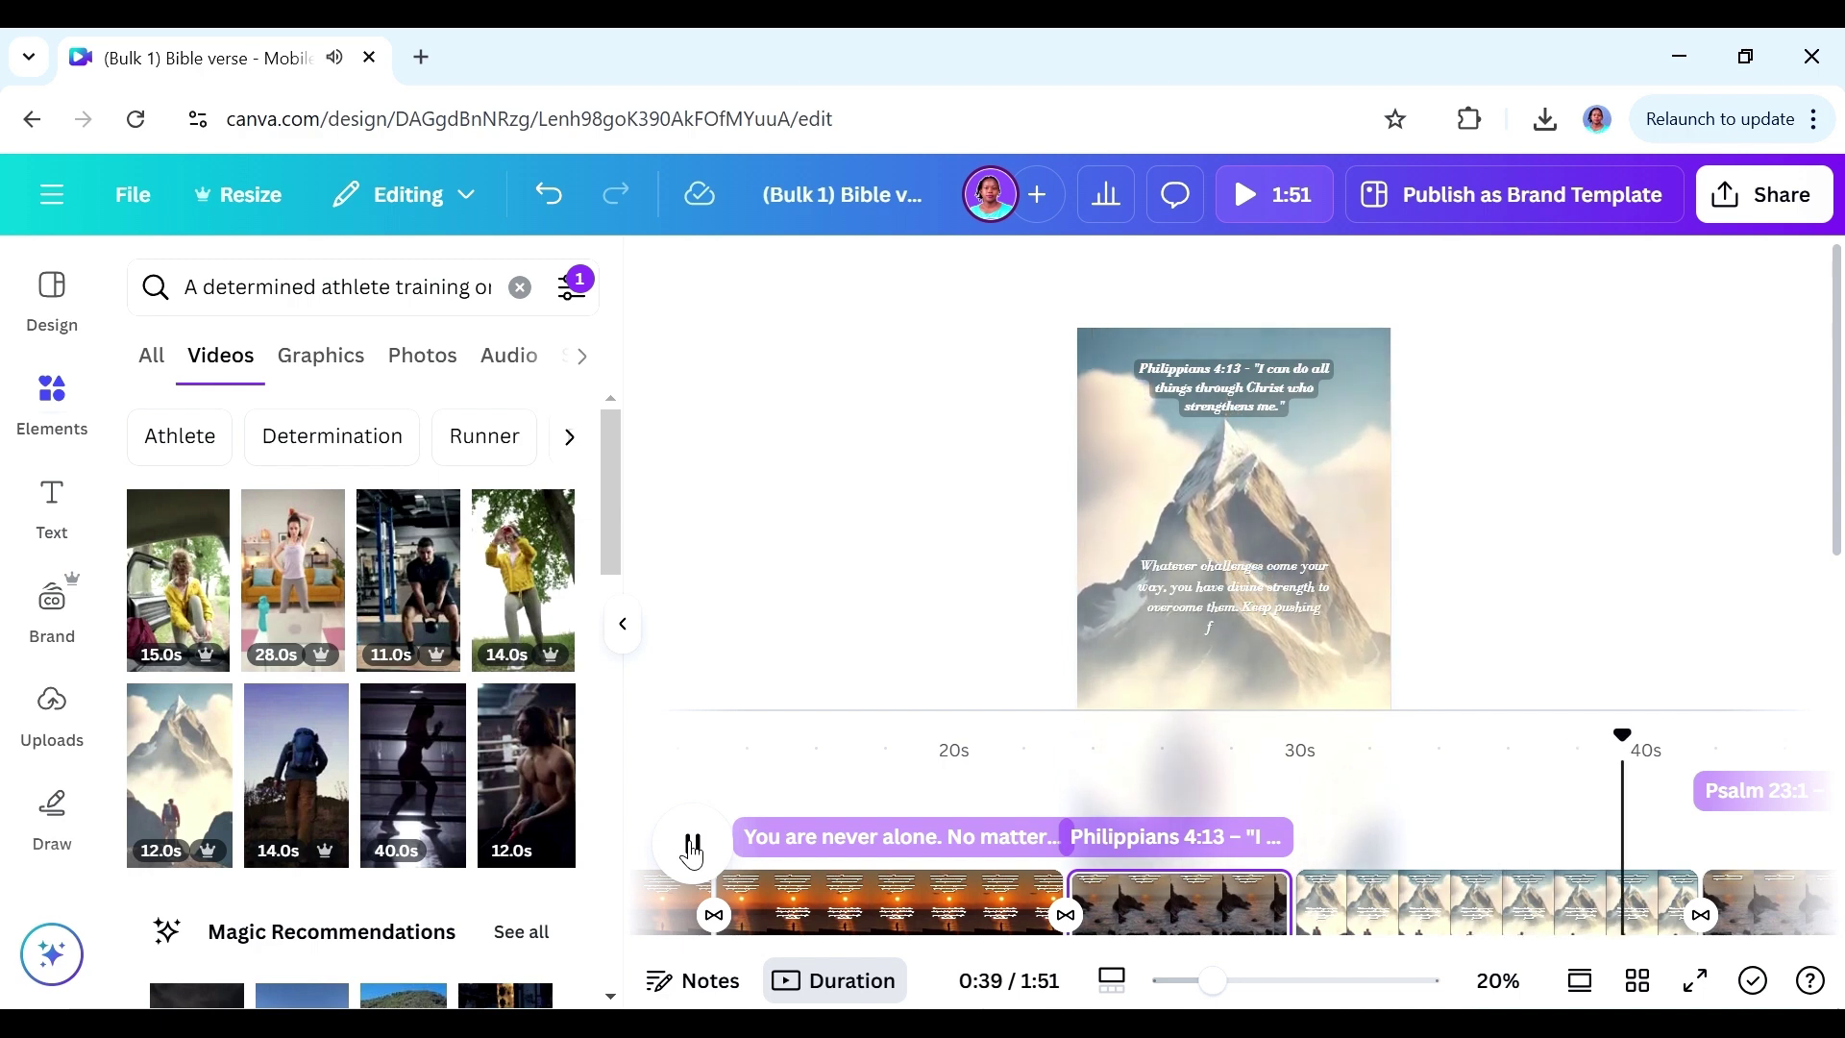
click(691, 846)
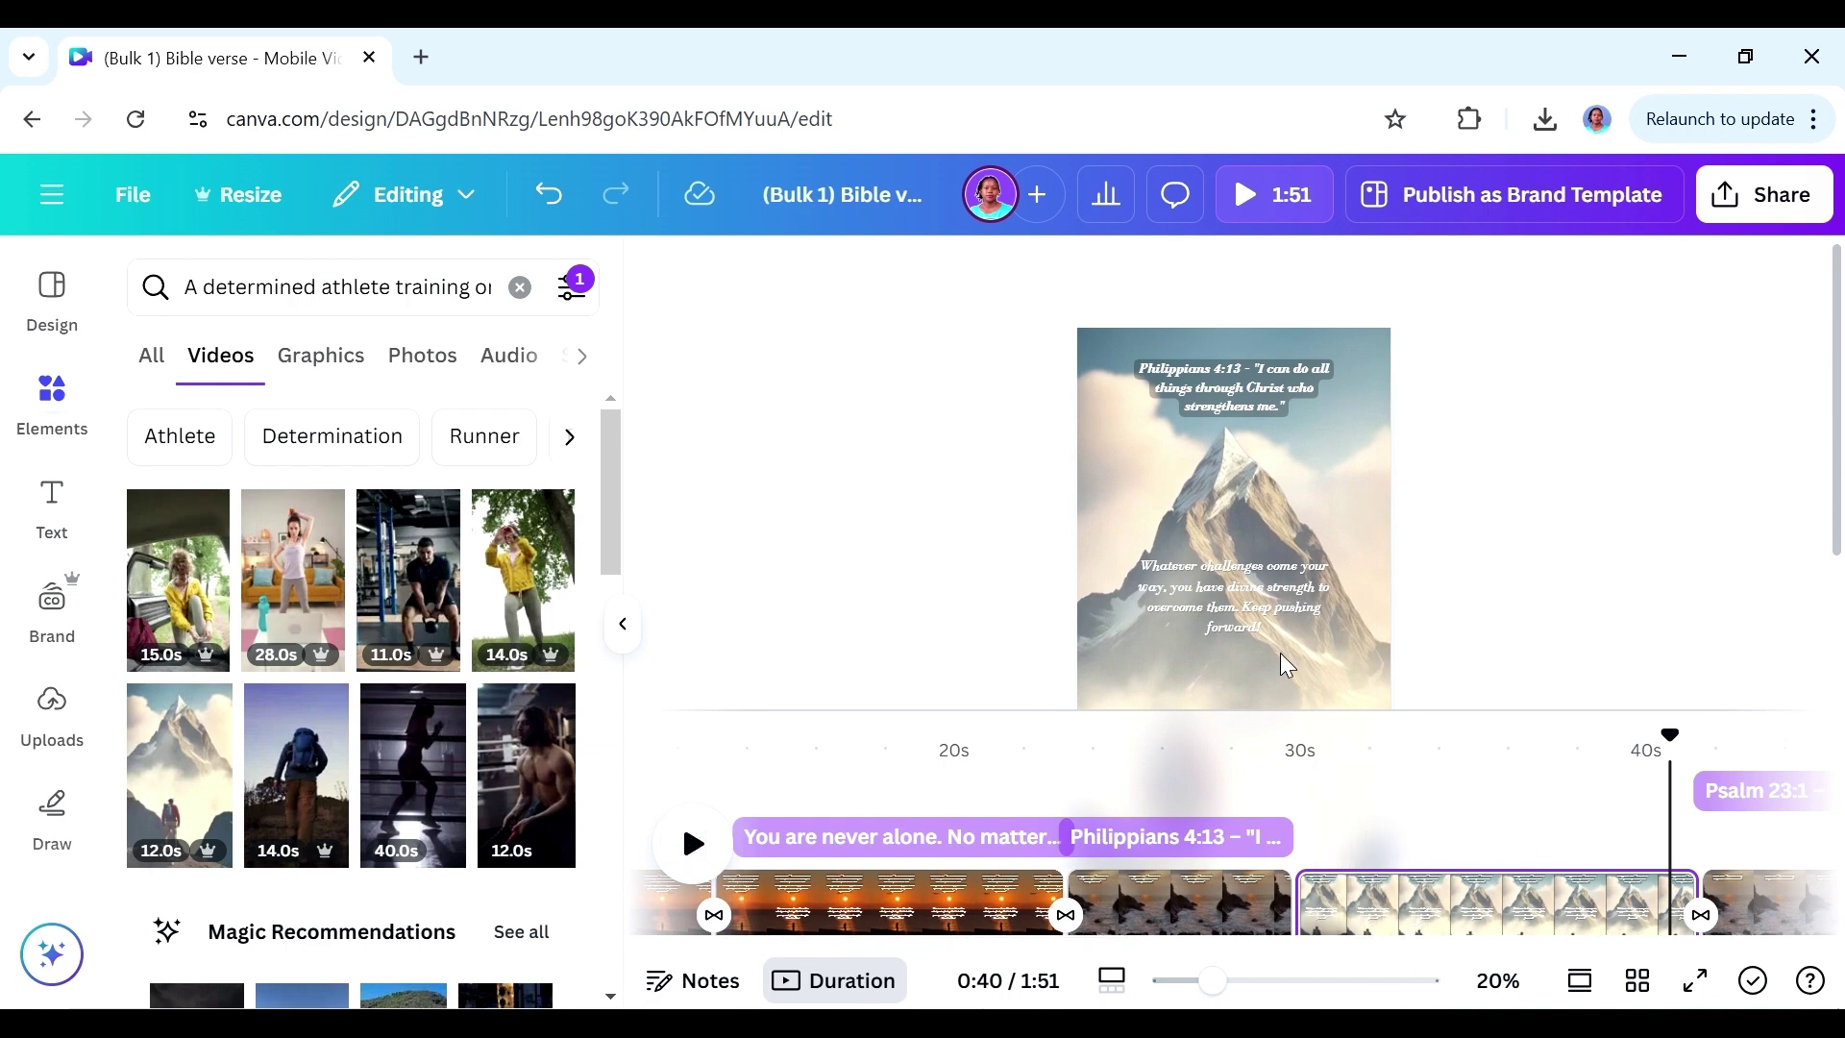
- Give the encouraging message on page 5 a Background text effect with its transparency set to 34
click(1249, 607)
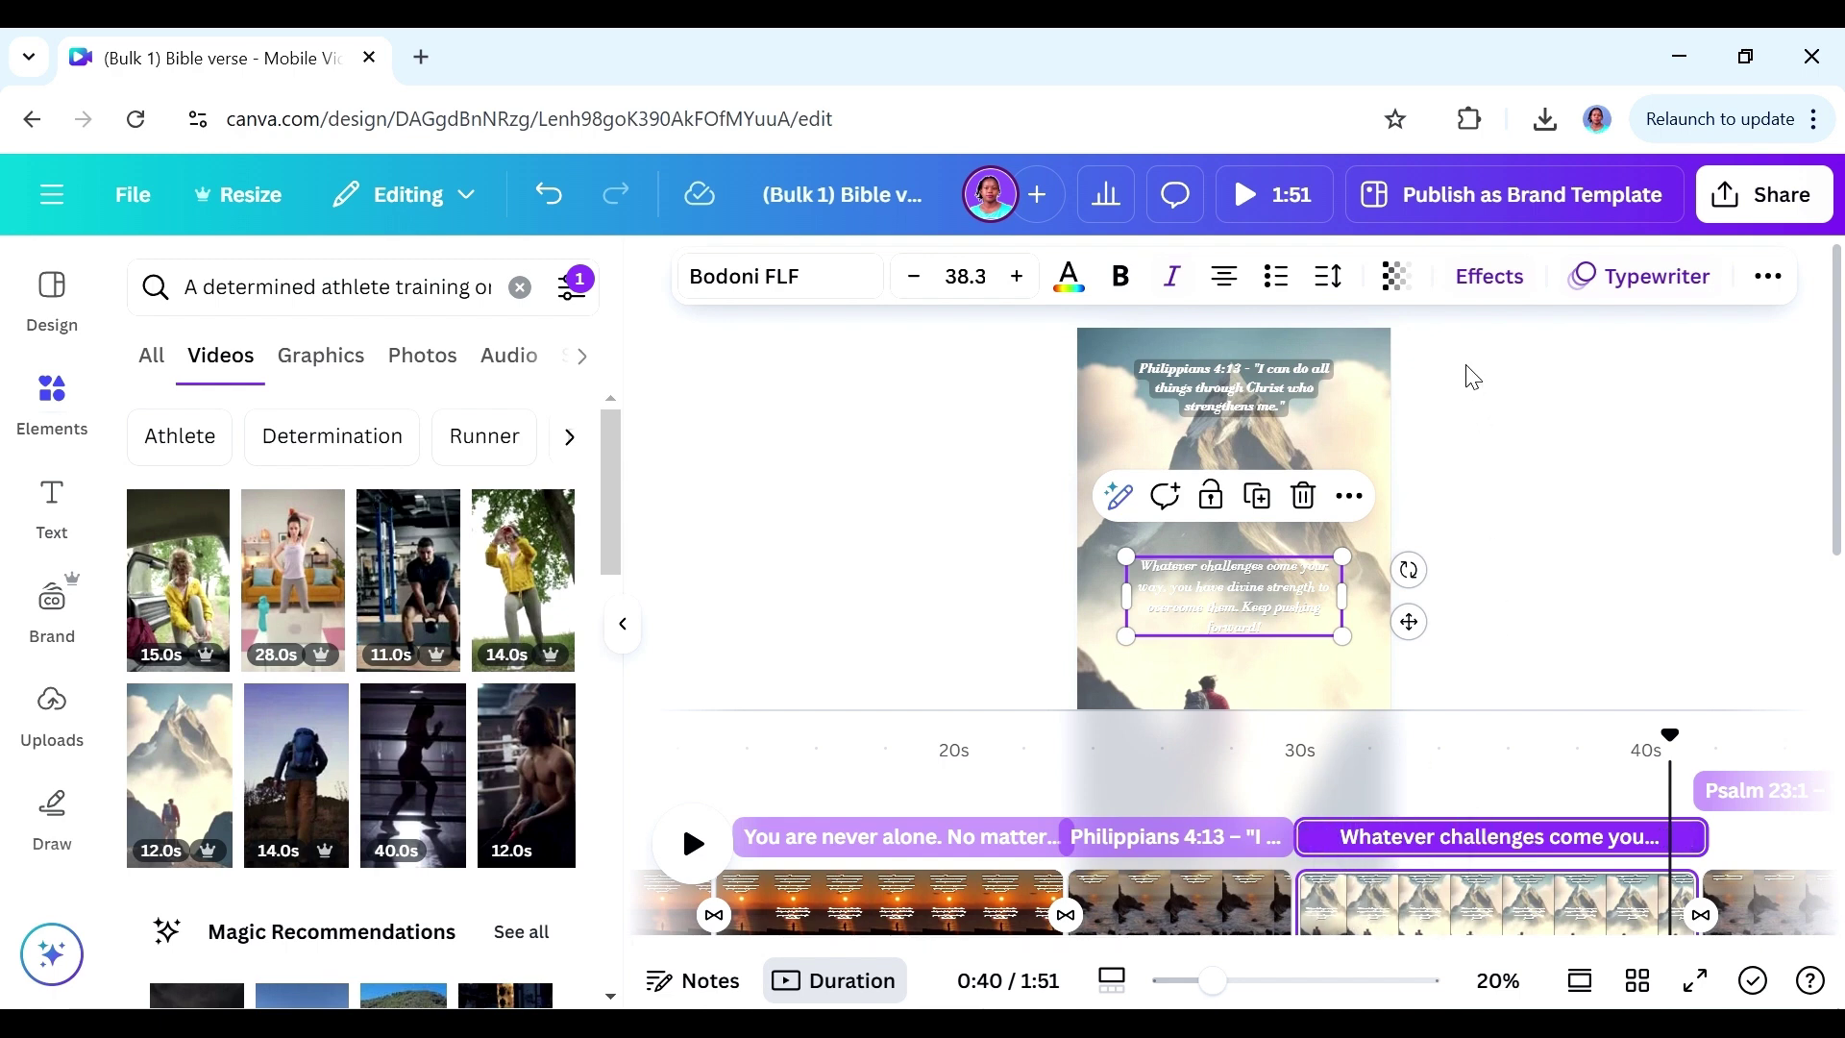
click(1467, 284)
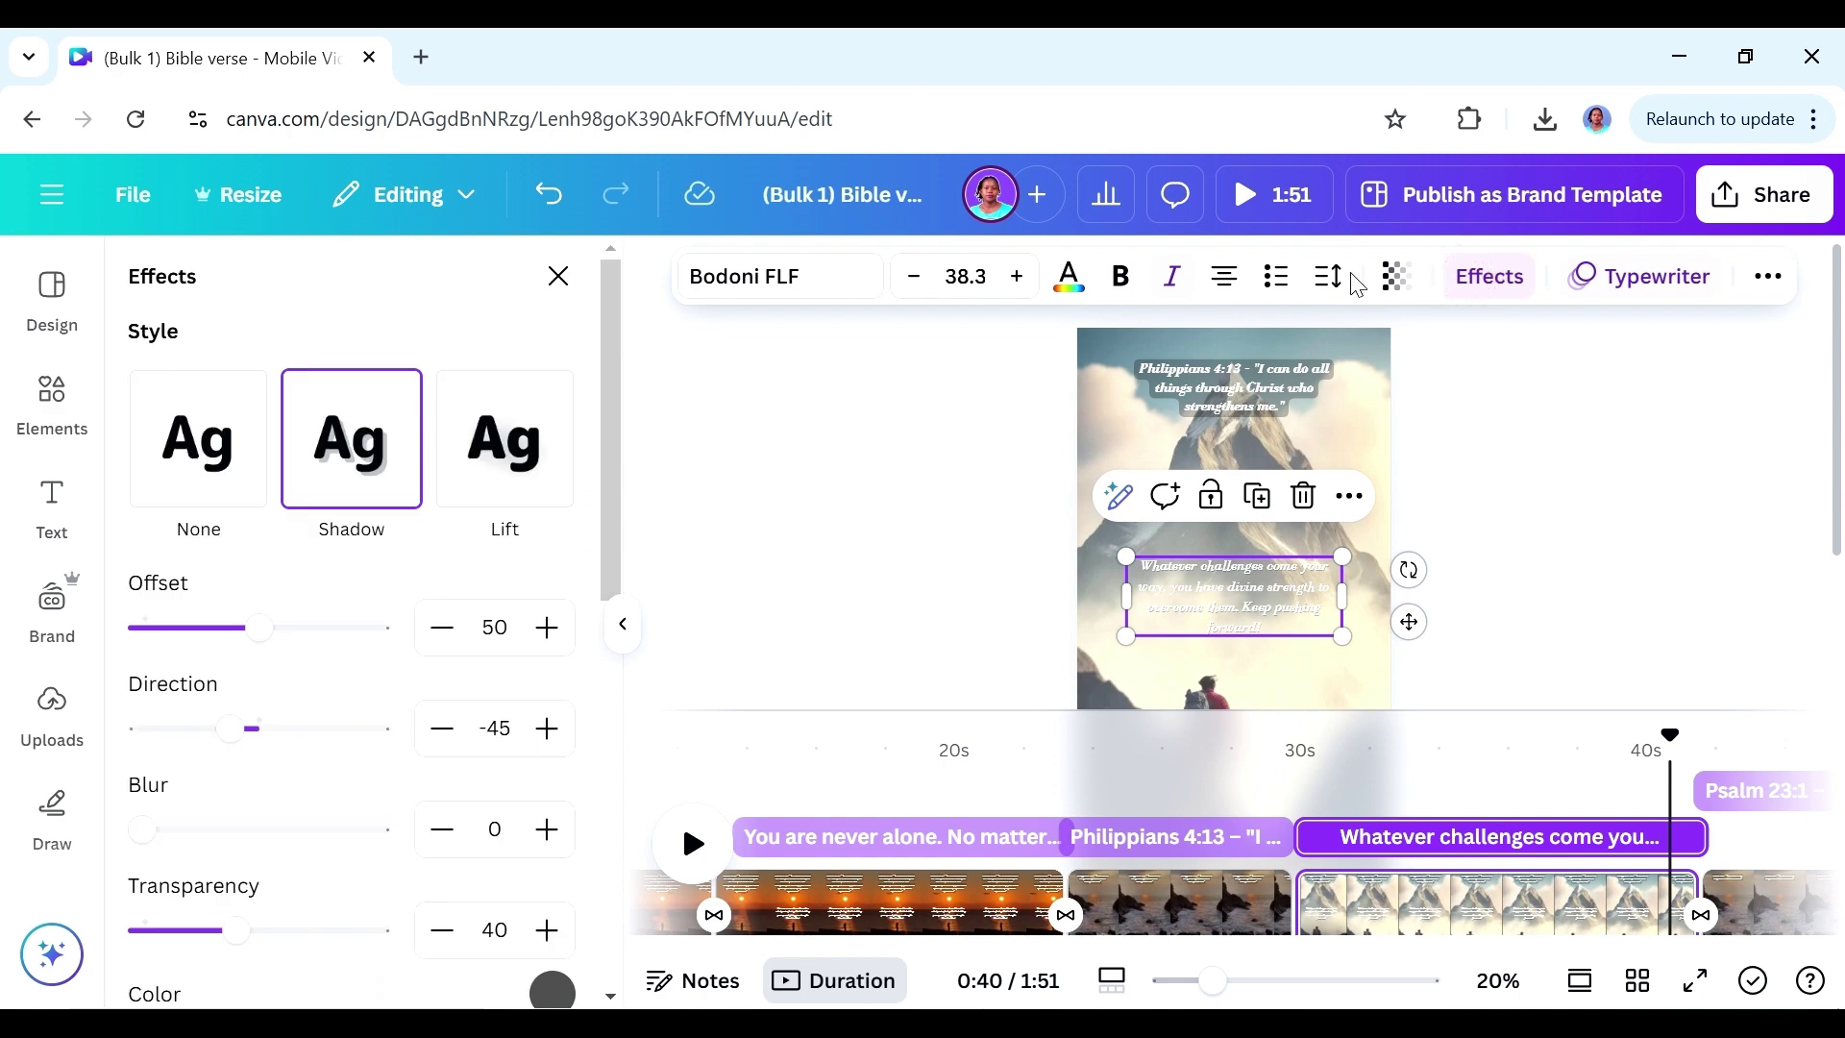
drag(609, 490, 613, 947)
click(226, 637)
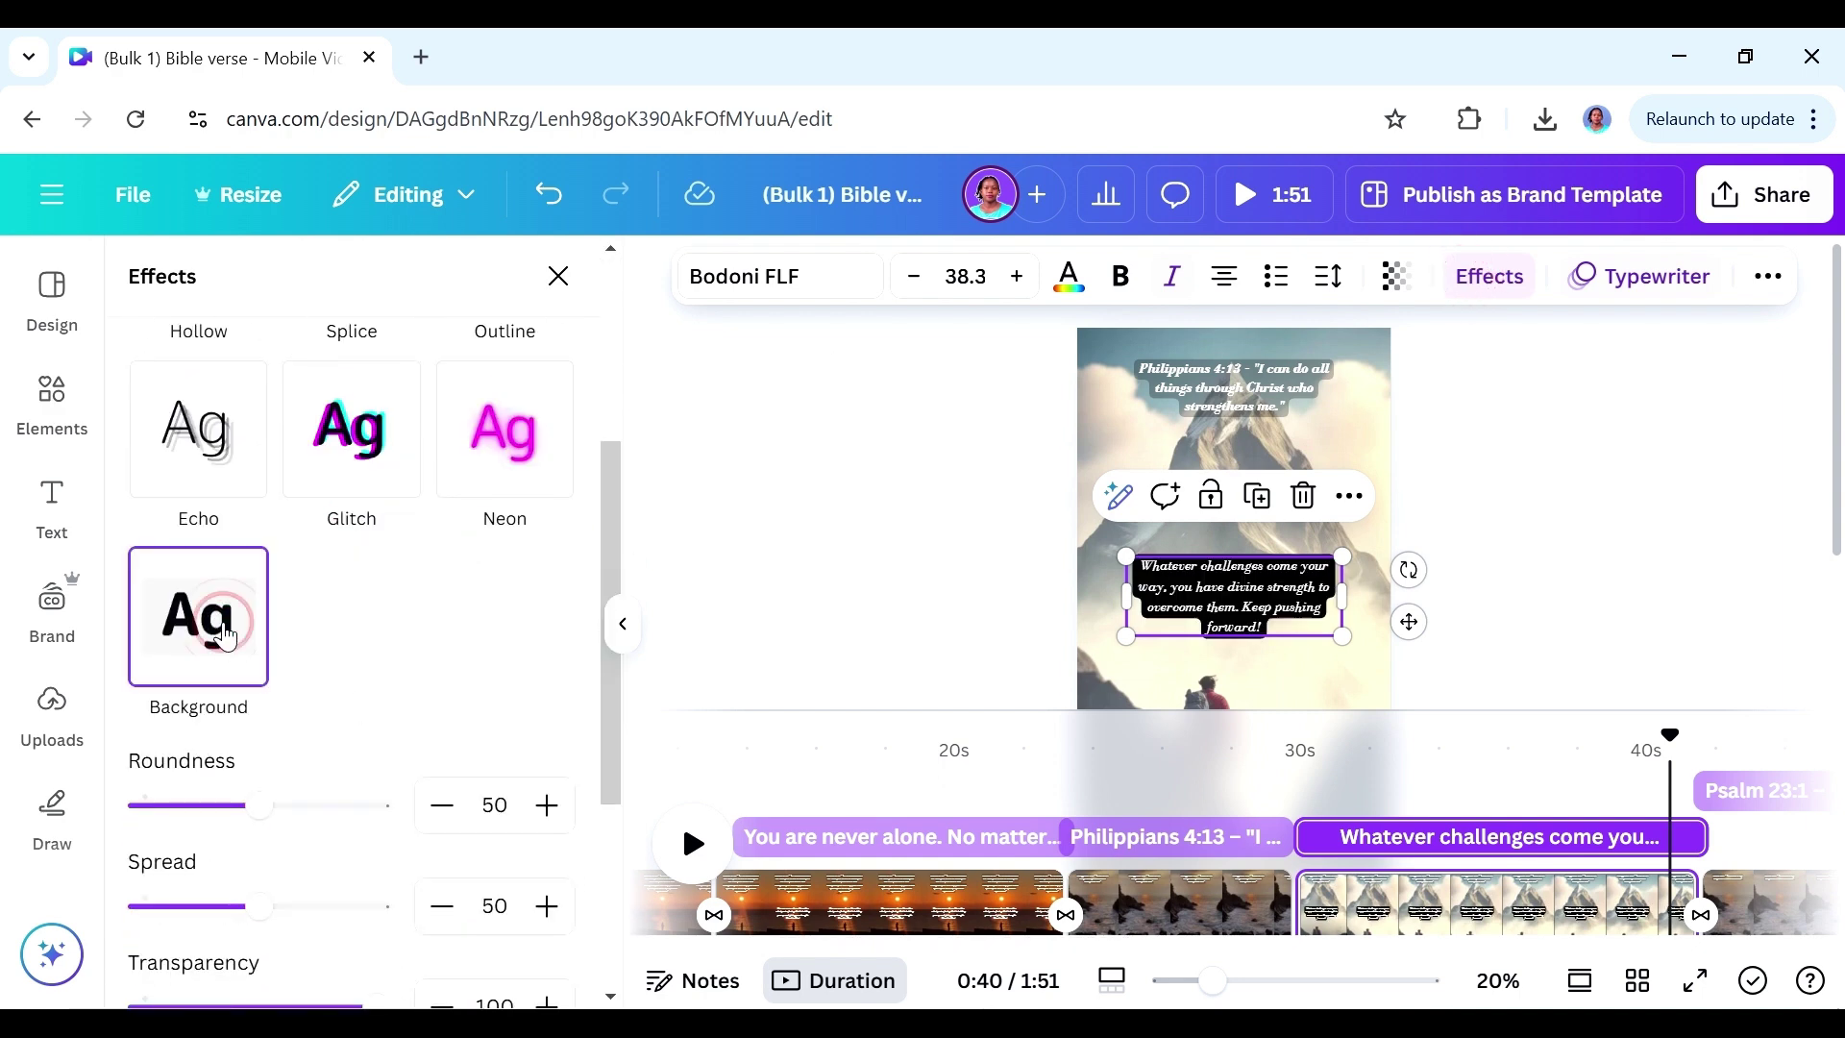
scroll(599, 728, down, 4)
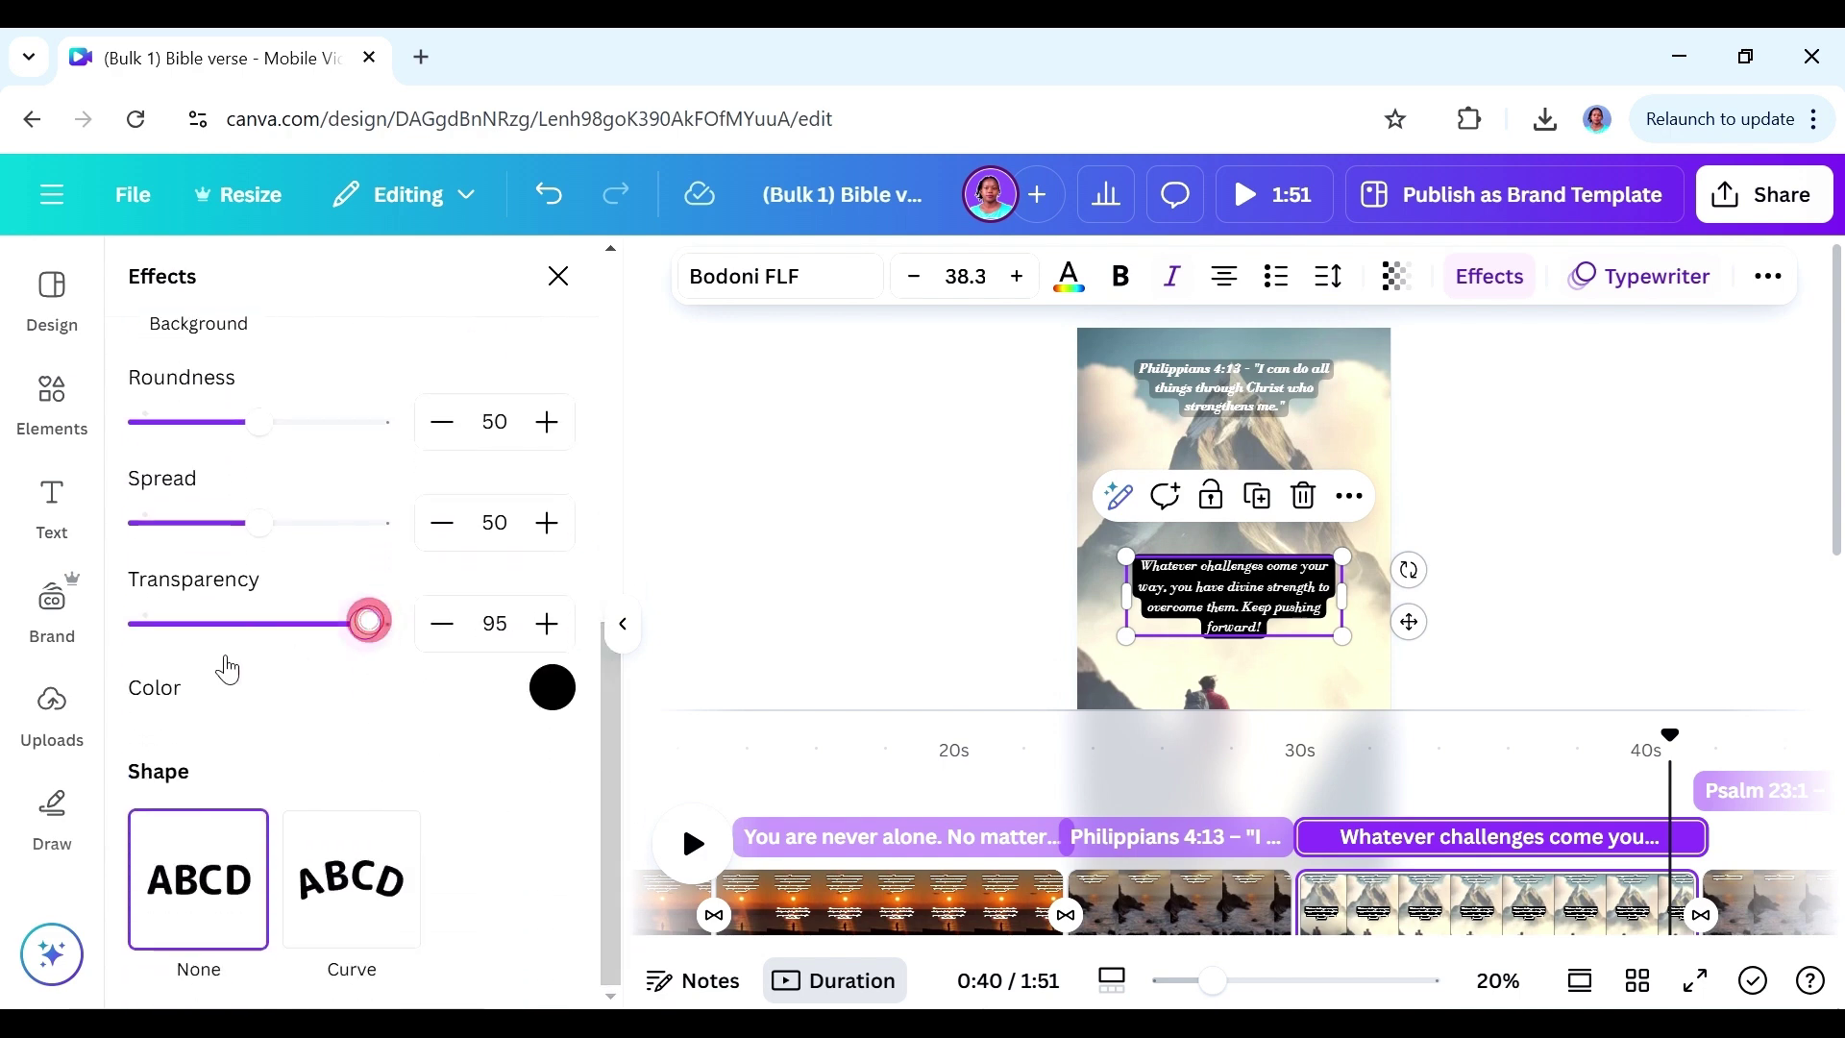
mouse_move(228, 670)
mouse_down()
mouse_move(189, 667)
mouse_move(219, 669)
mouse_up()
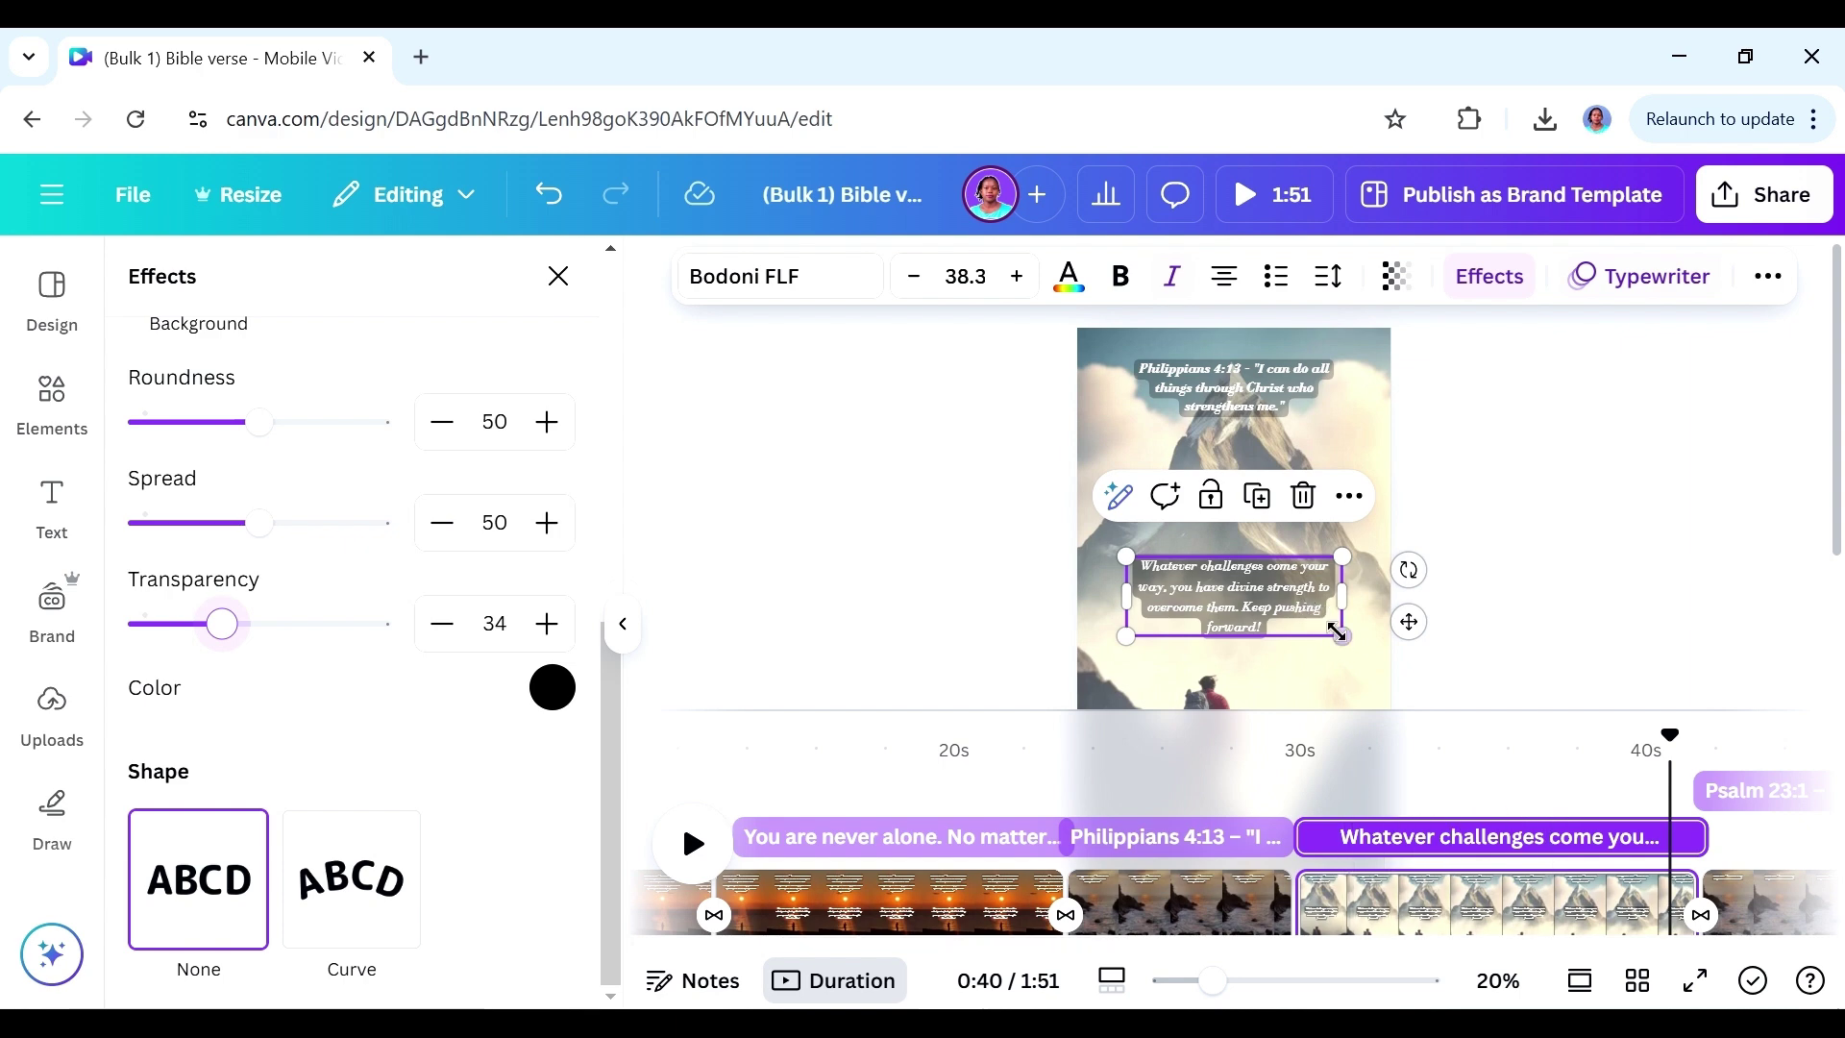
- Enlarge the encouraging message to size 55.2 and the verse to 40.7, and play the video from the end of page 4
drag(1341, 636, 1437, 670)
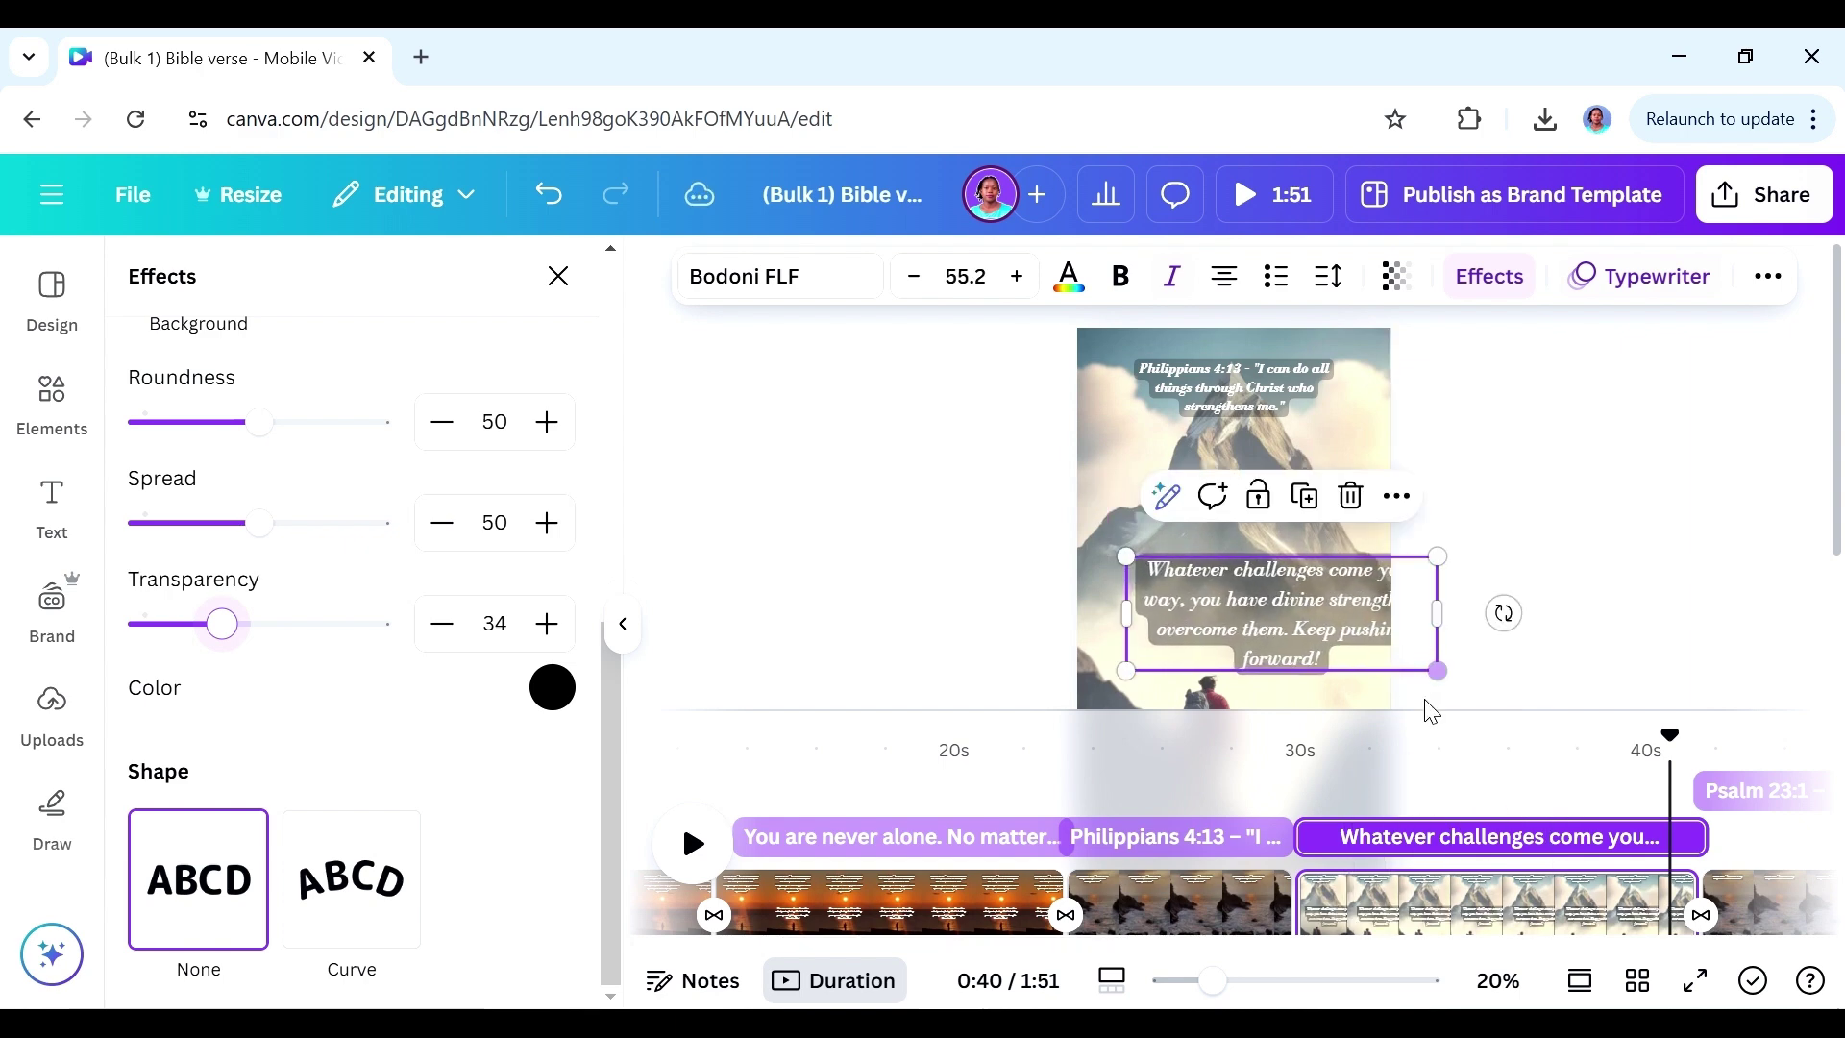
drag(1285, 651, 1233, 651)
click(1233, 382)
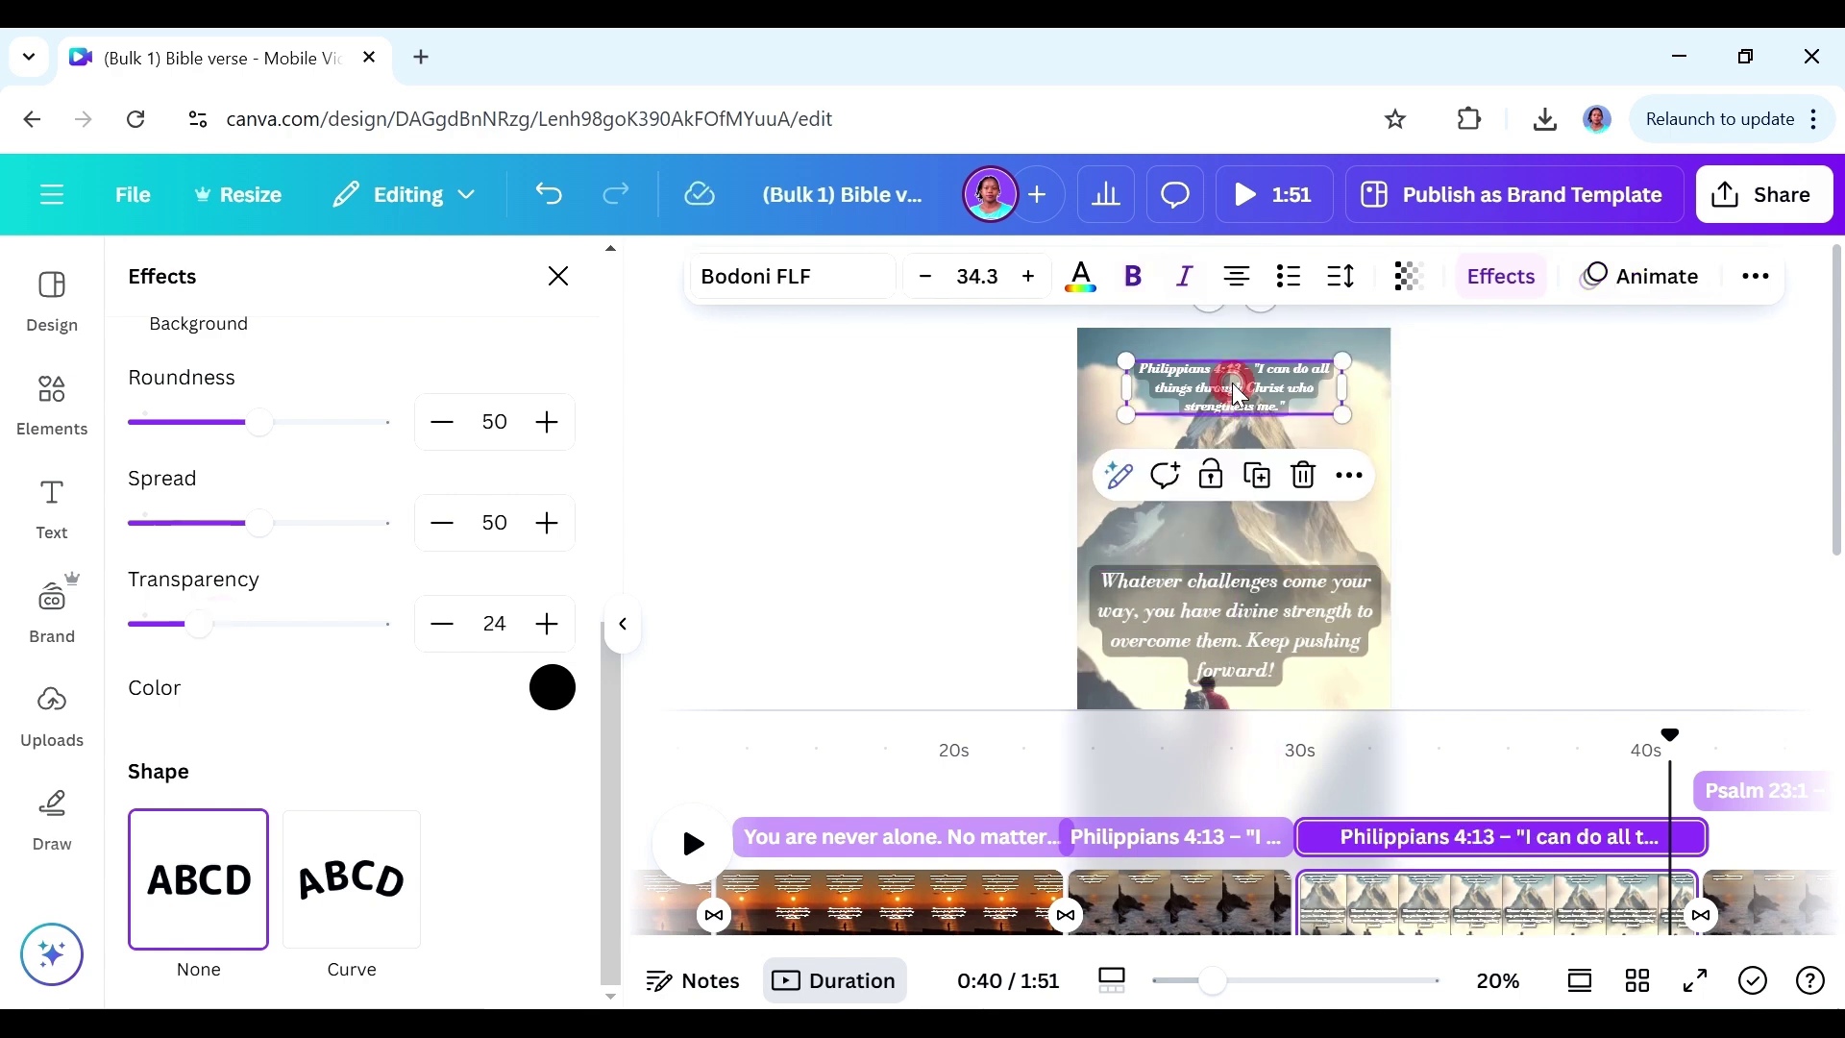
drag(1346, 415, 1256, 402)
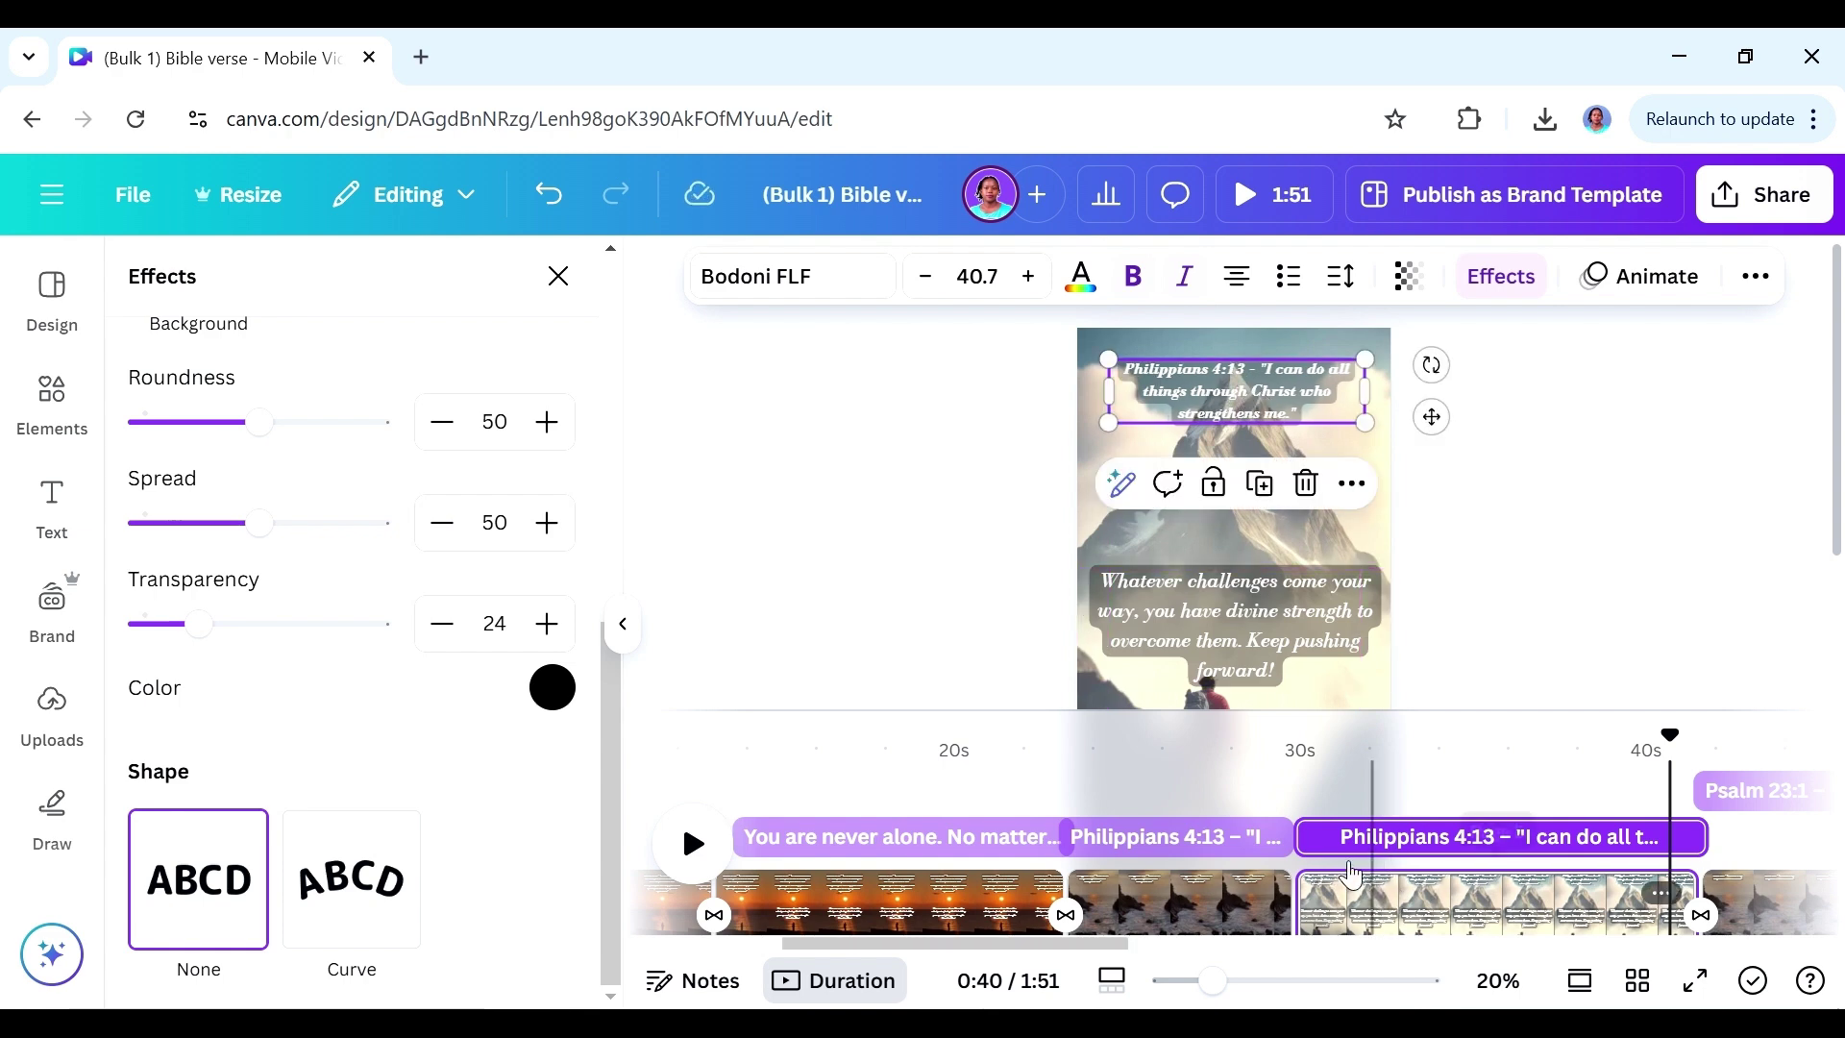
click(1293, 790)
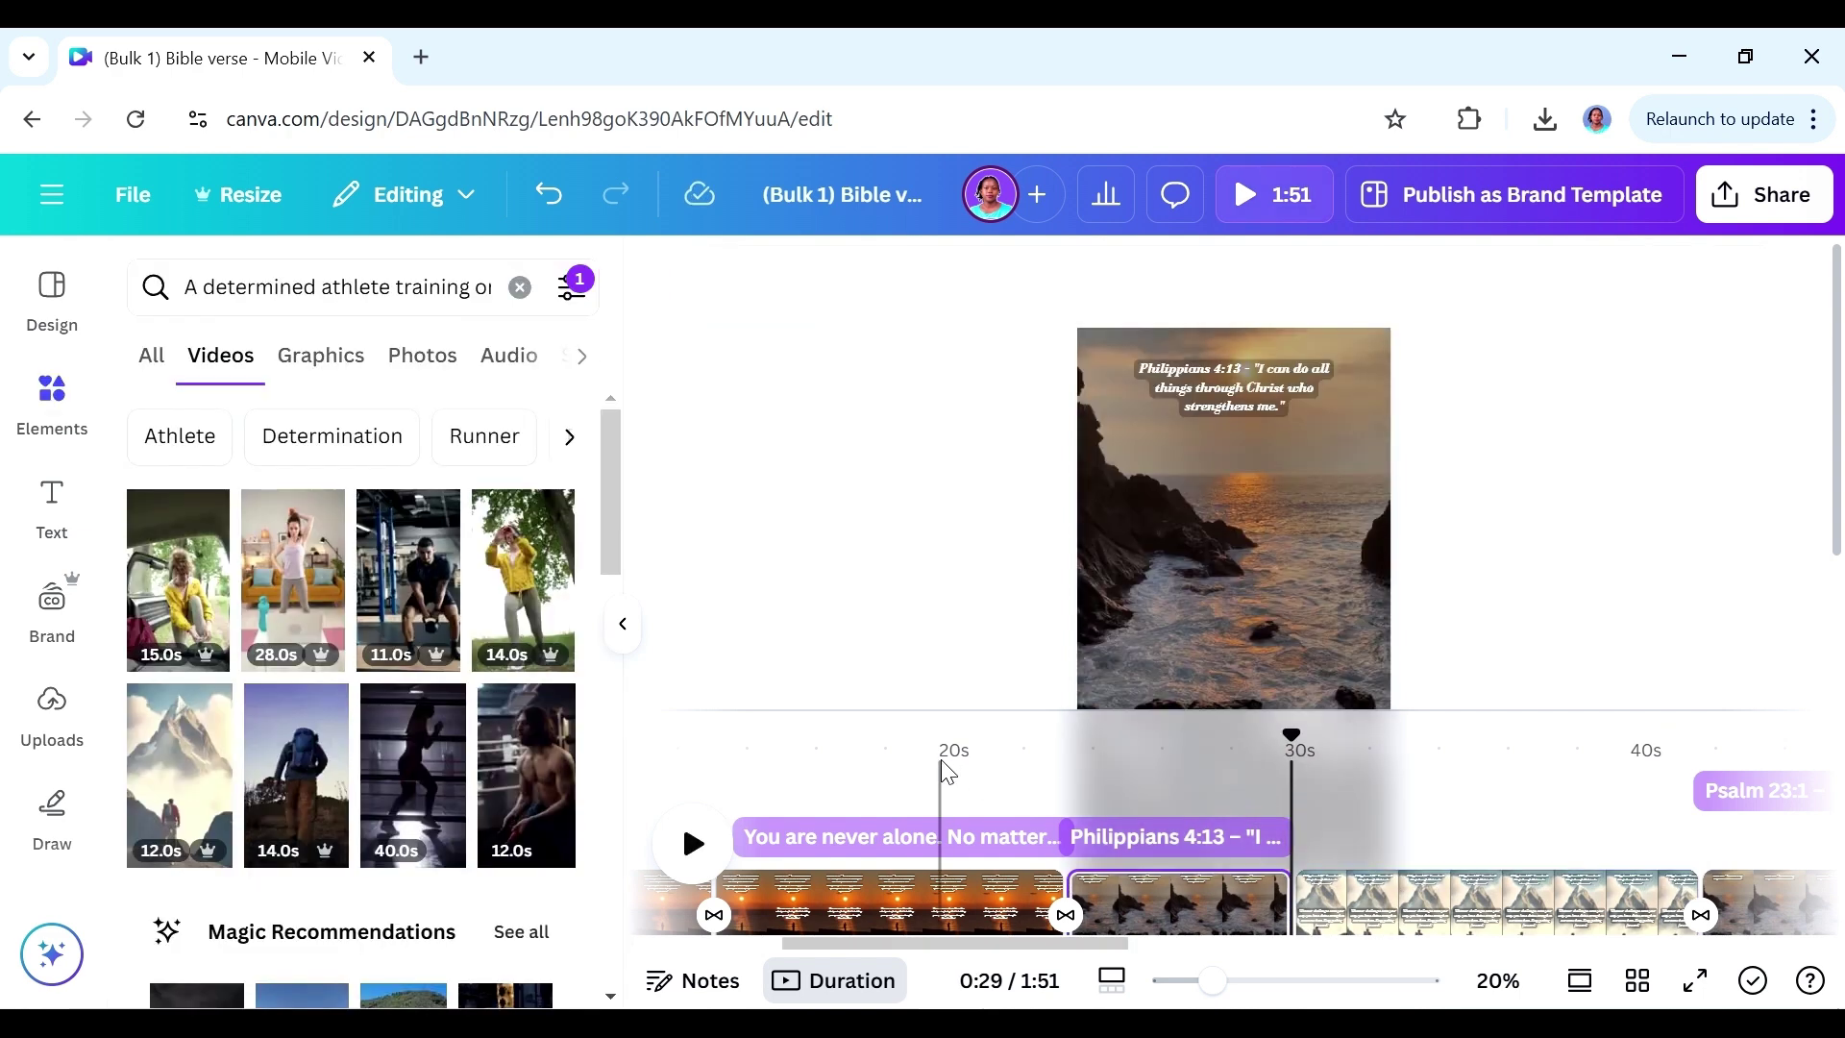
click(694, 846)
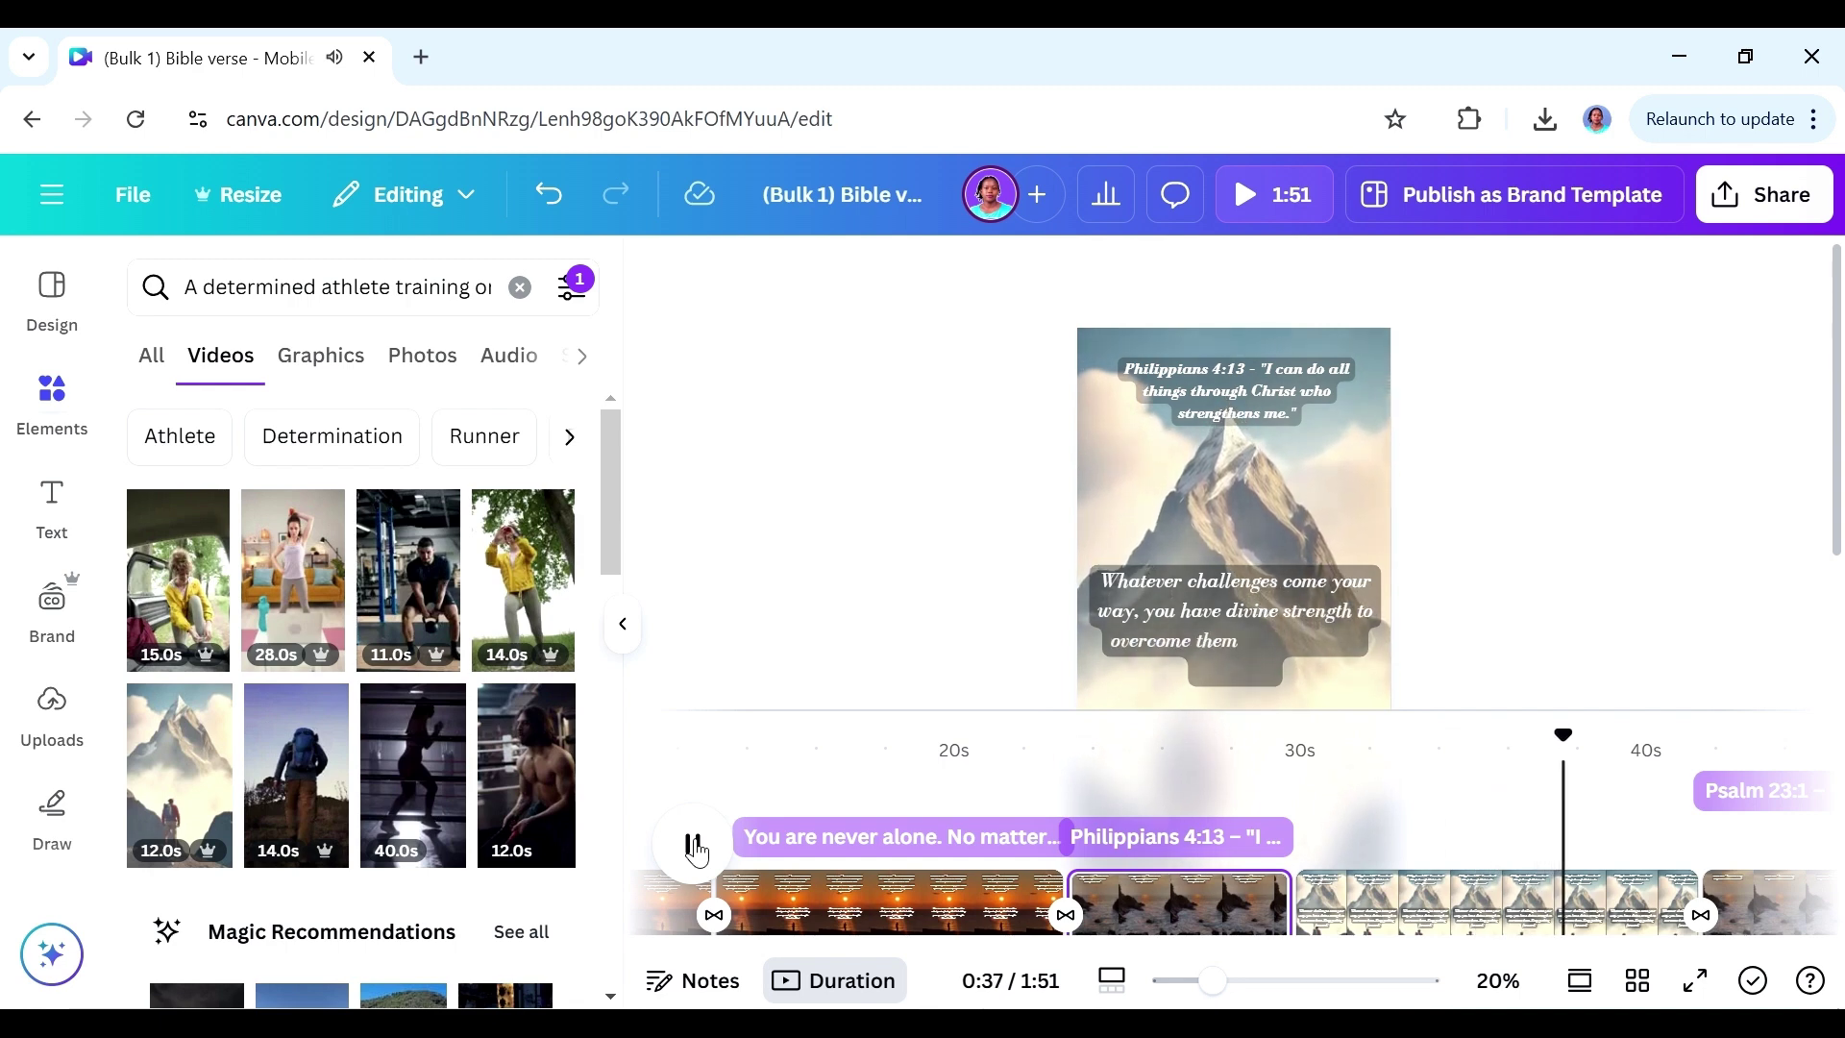
- Add a square to page 5, color it black, reduce its opacity, and enlarge it to cover the whole page
click(1119, 428)
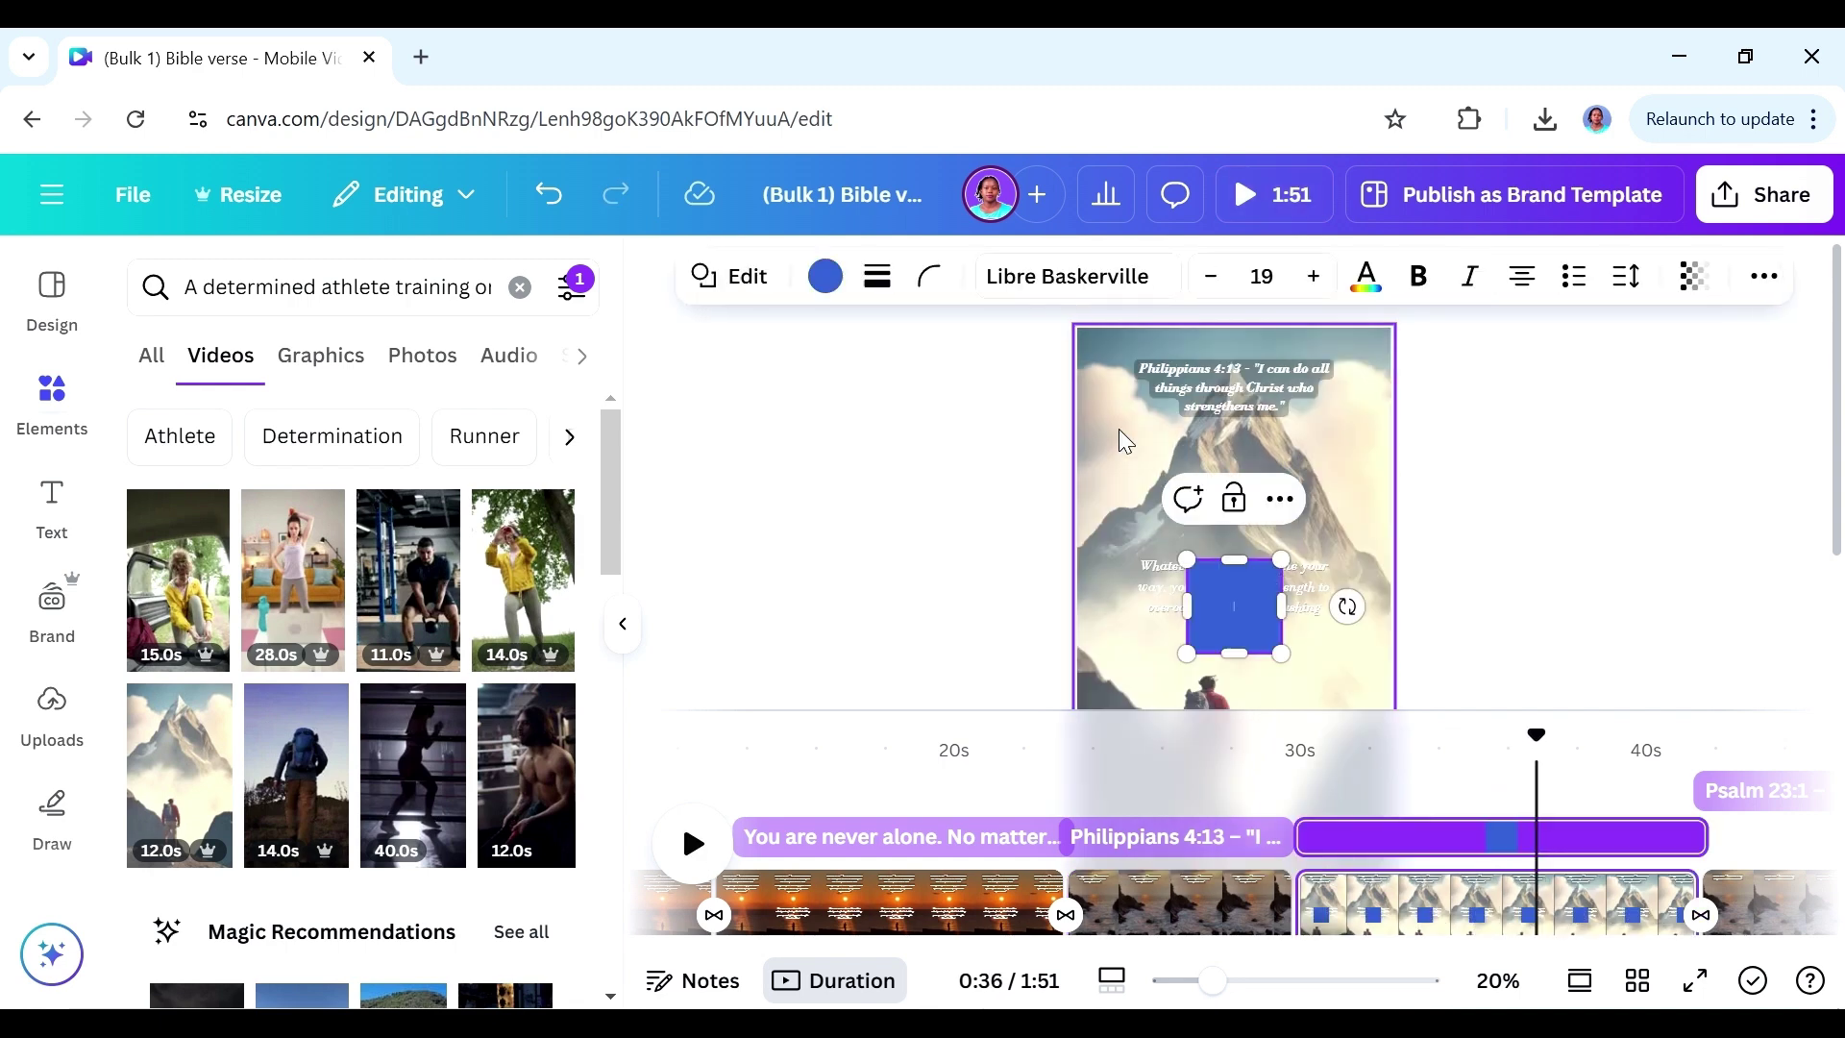
click(825, 276)
click(313, 494)
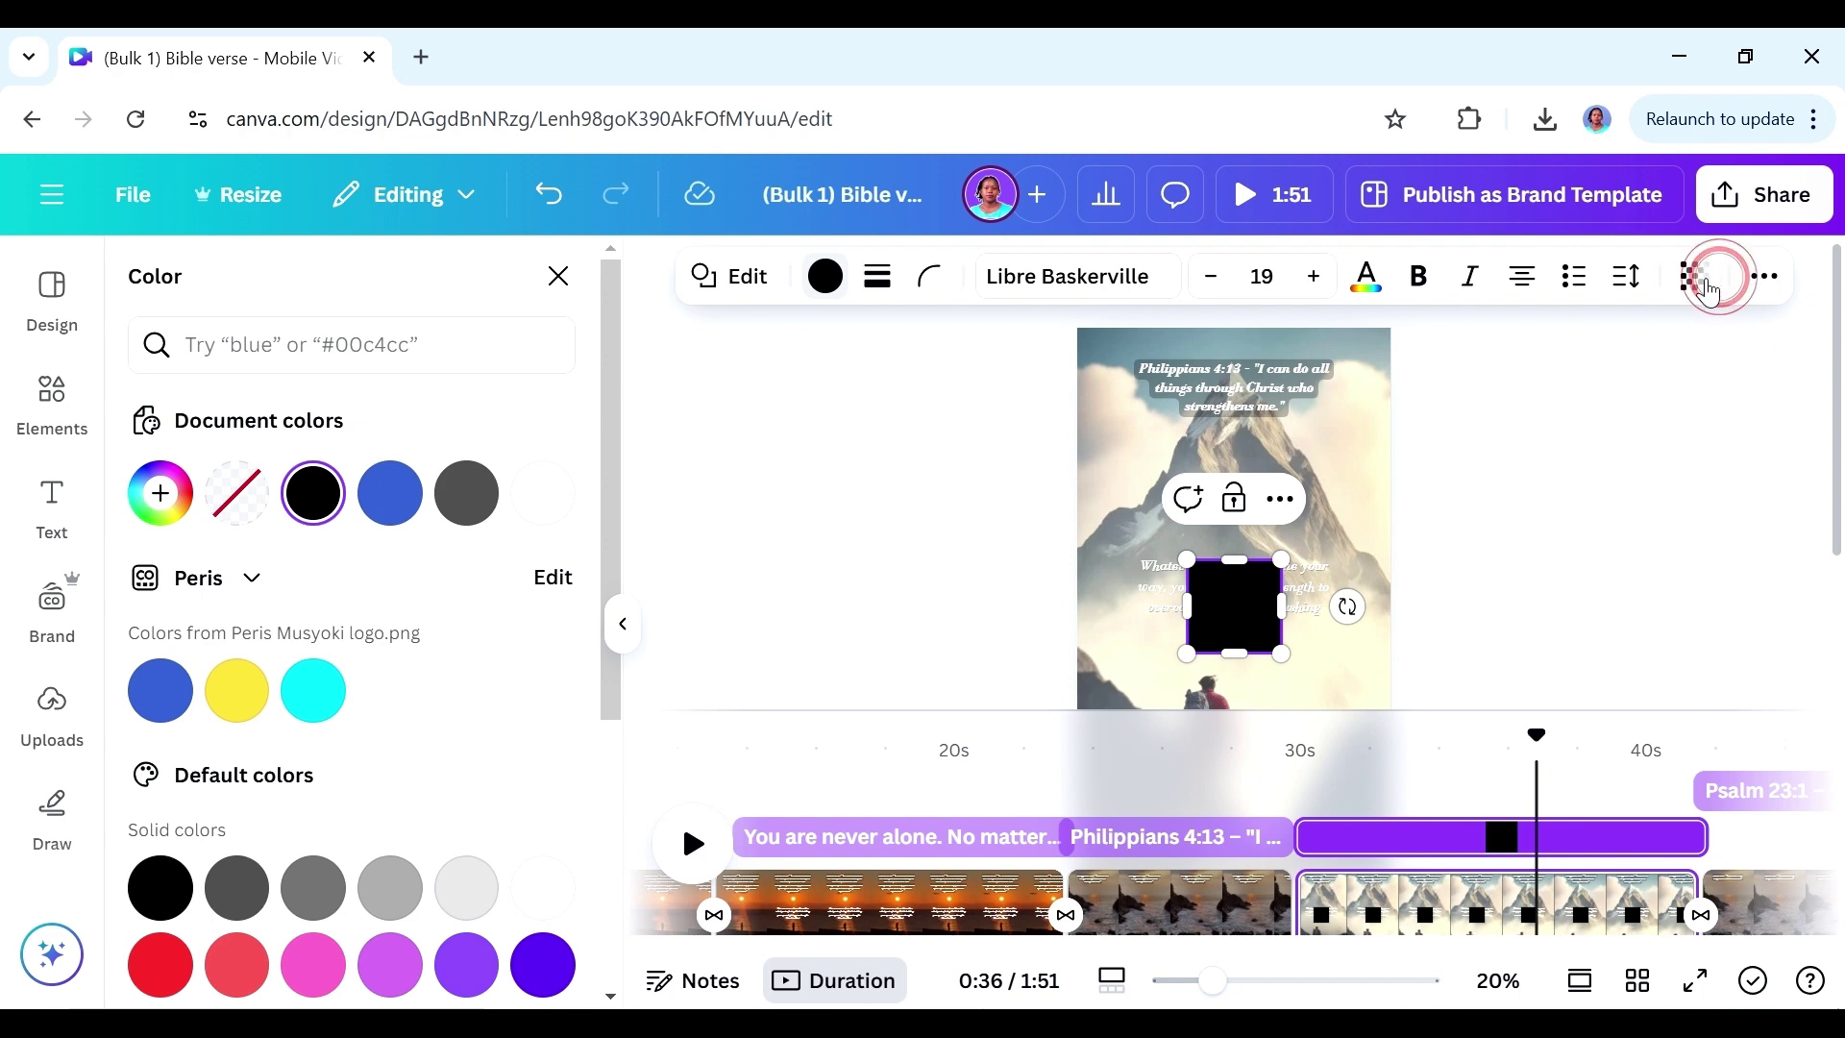
click(1708, 293)
drag(1720, 394, 1601, 403)
drag(1244, 651, 1830, 471)
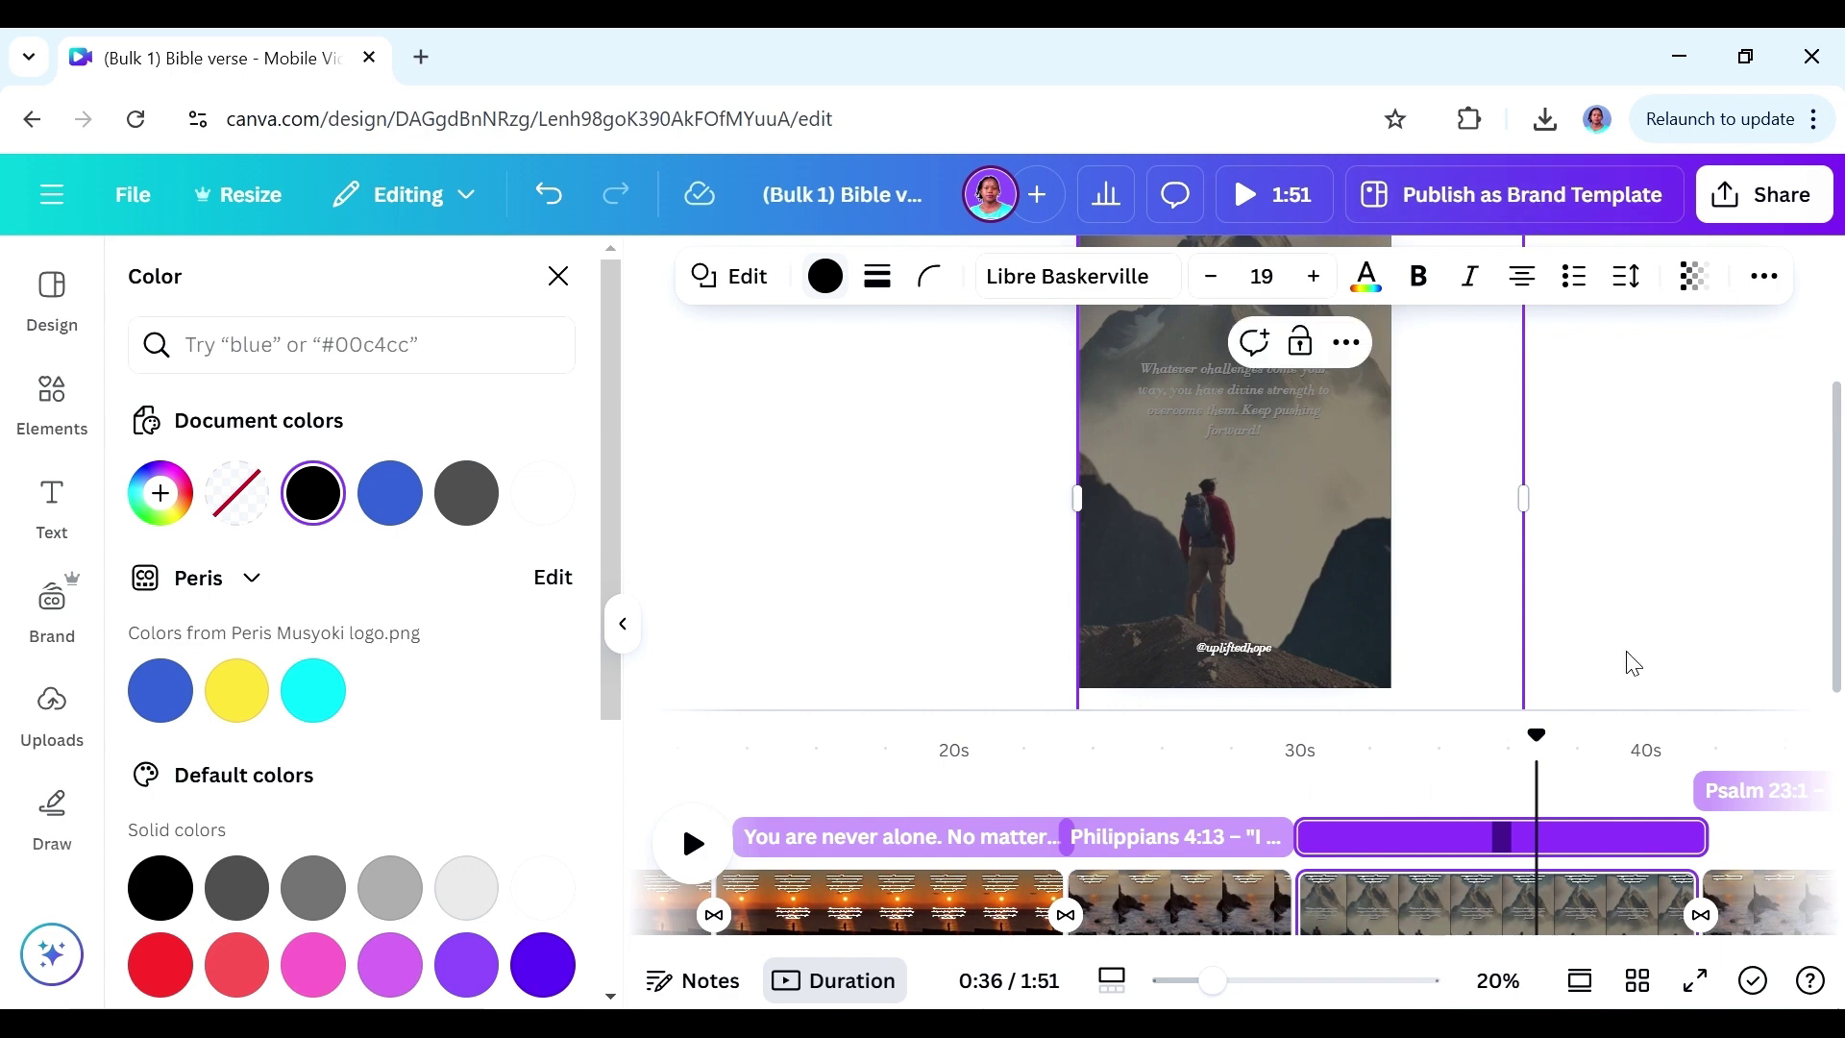
key(Delete)
- Move the semi-transparent black overlay's layer behind the verse and message on page 5
click(1161, 524)
click(1763, 276)
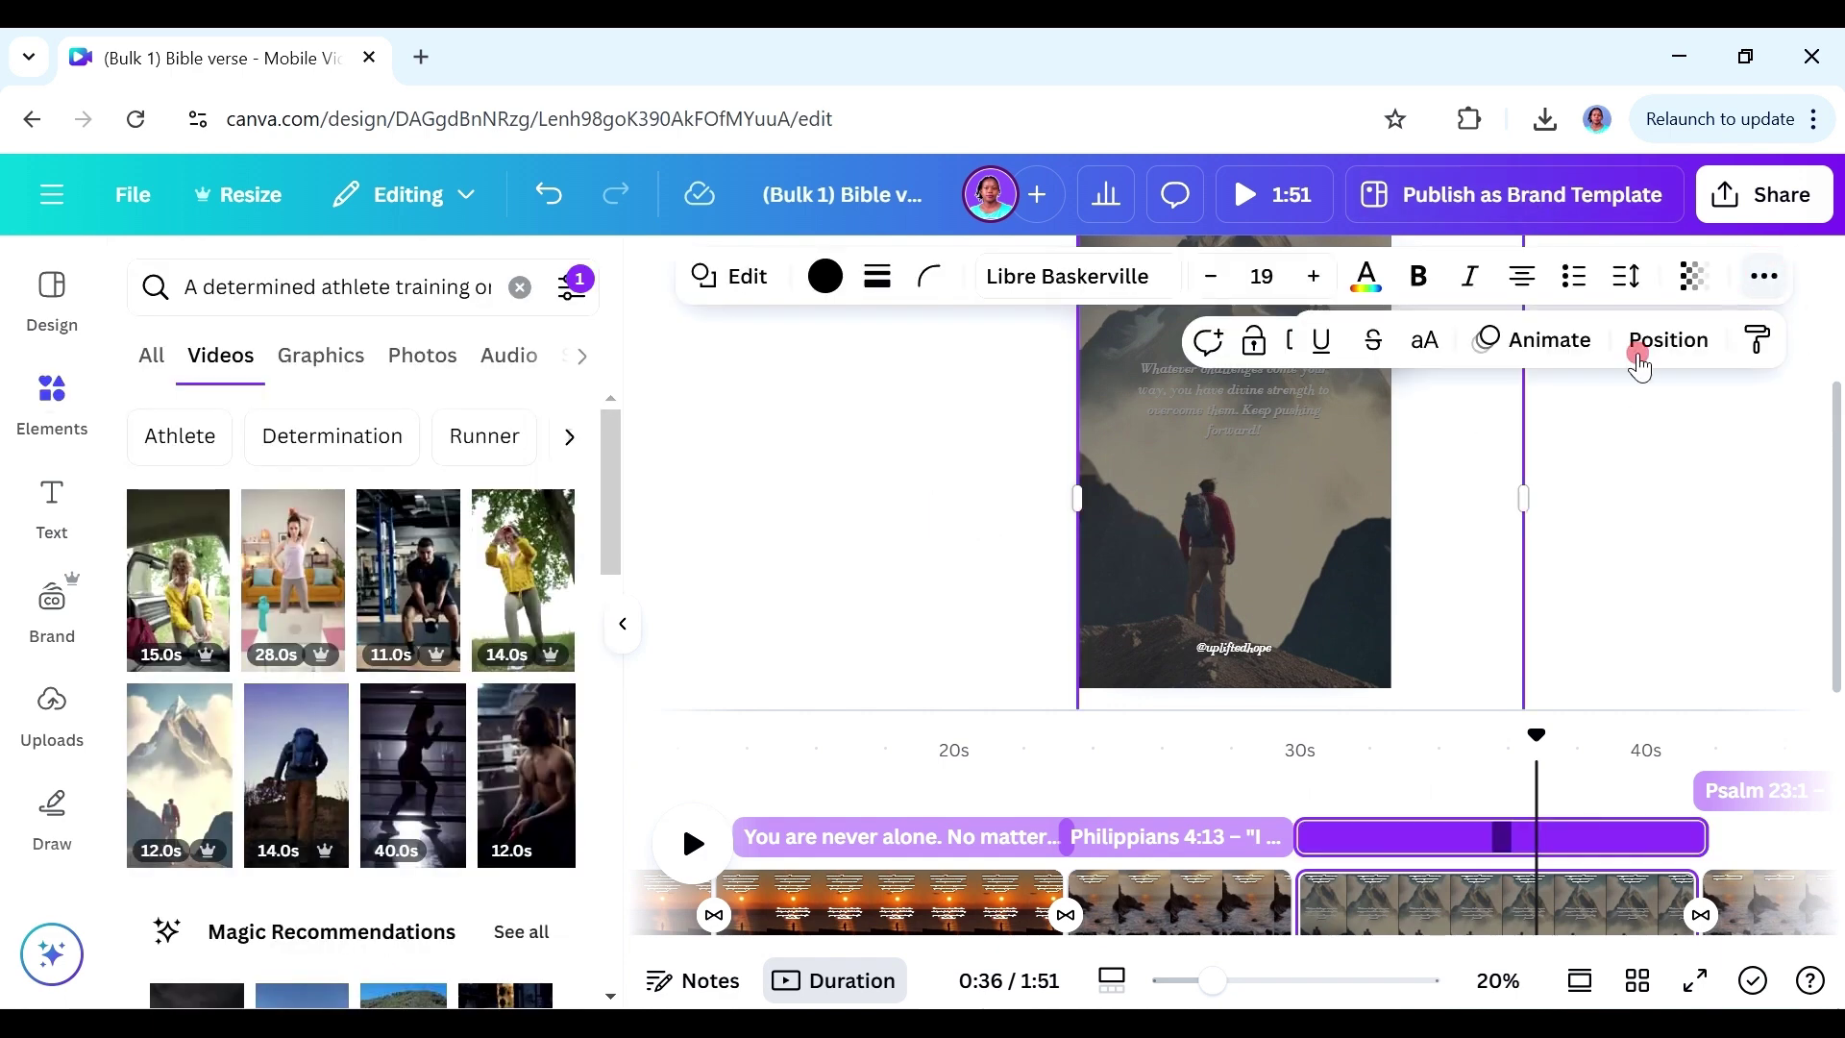
click(1634, 351)
click(478, 346)
drag(413, 730, 408, 803)
click(1476, 591)
- Enlarge the encouraging message on page 5
scroll(1835, 565, up, 2)
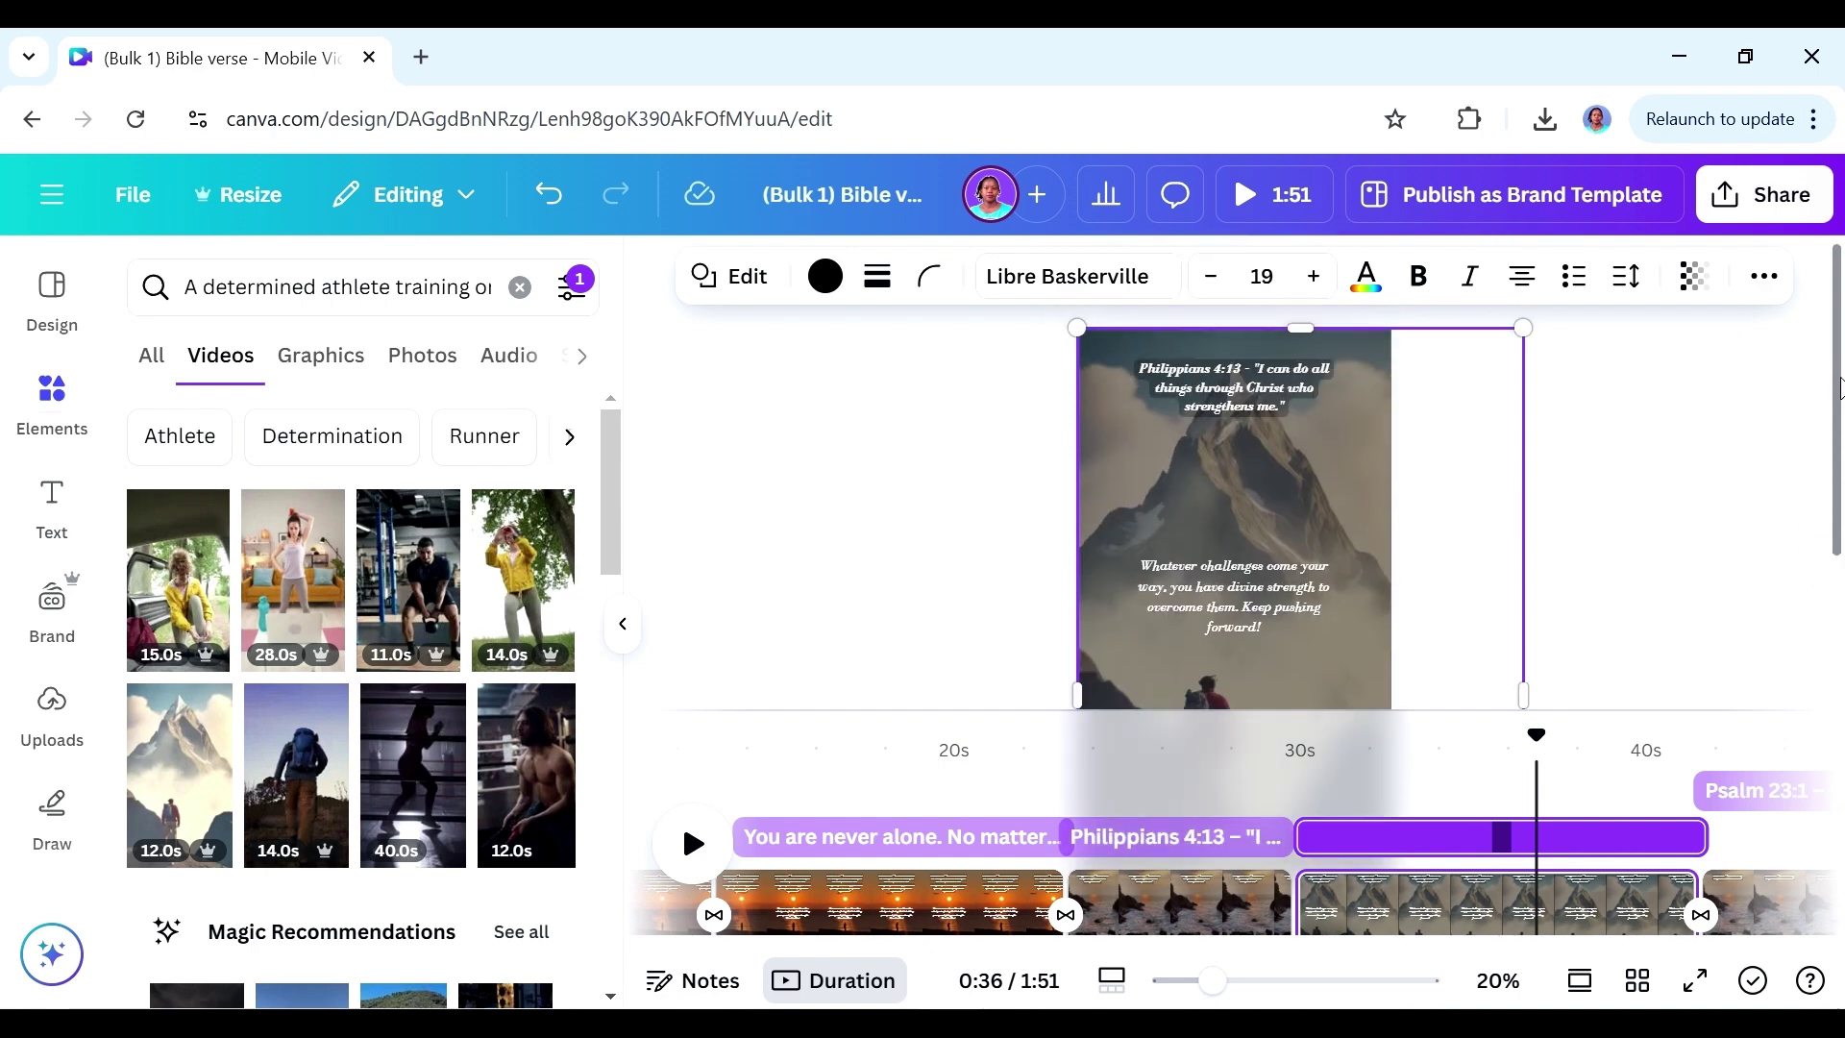
click(1220, 597)
drag(1364, 652, 1409, 679)
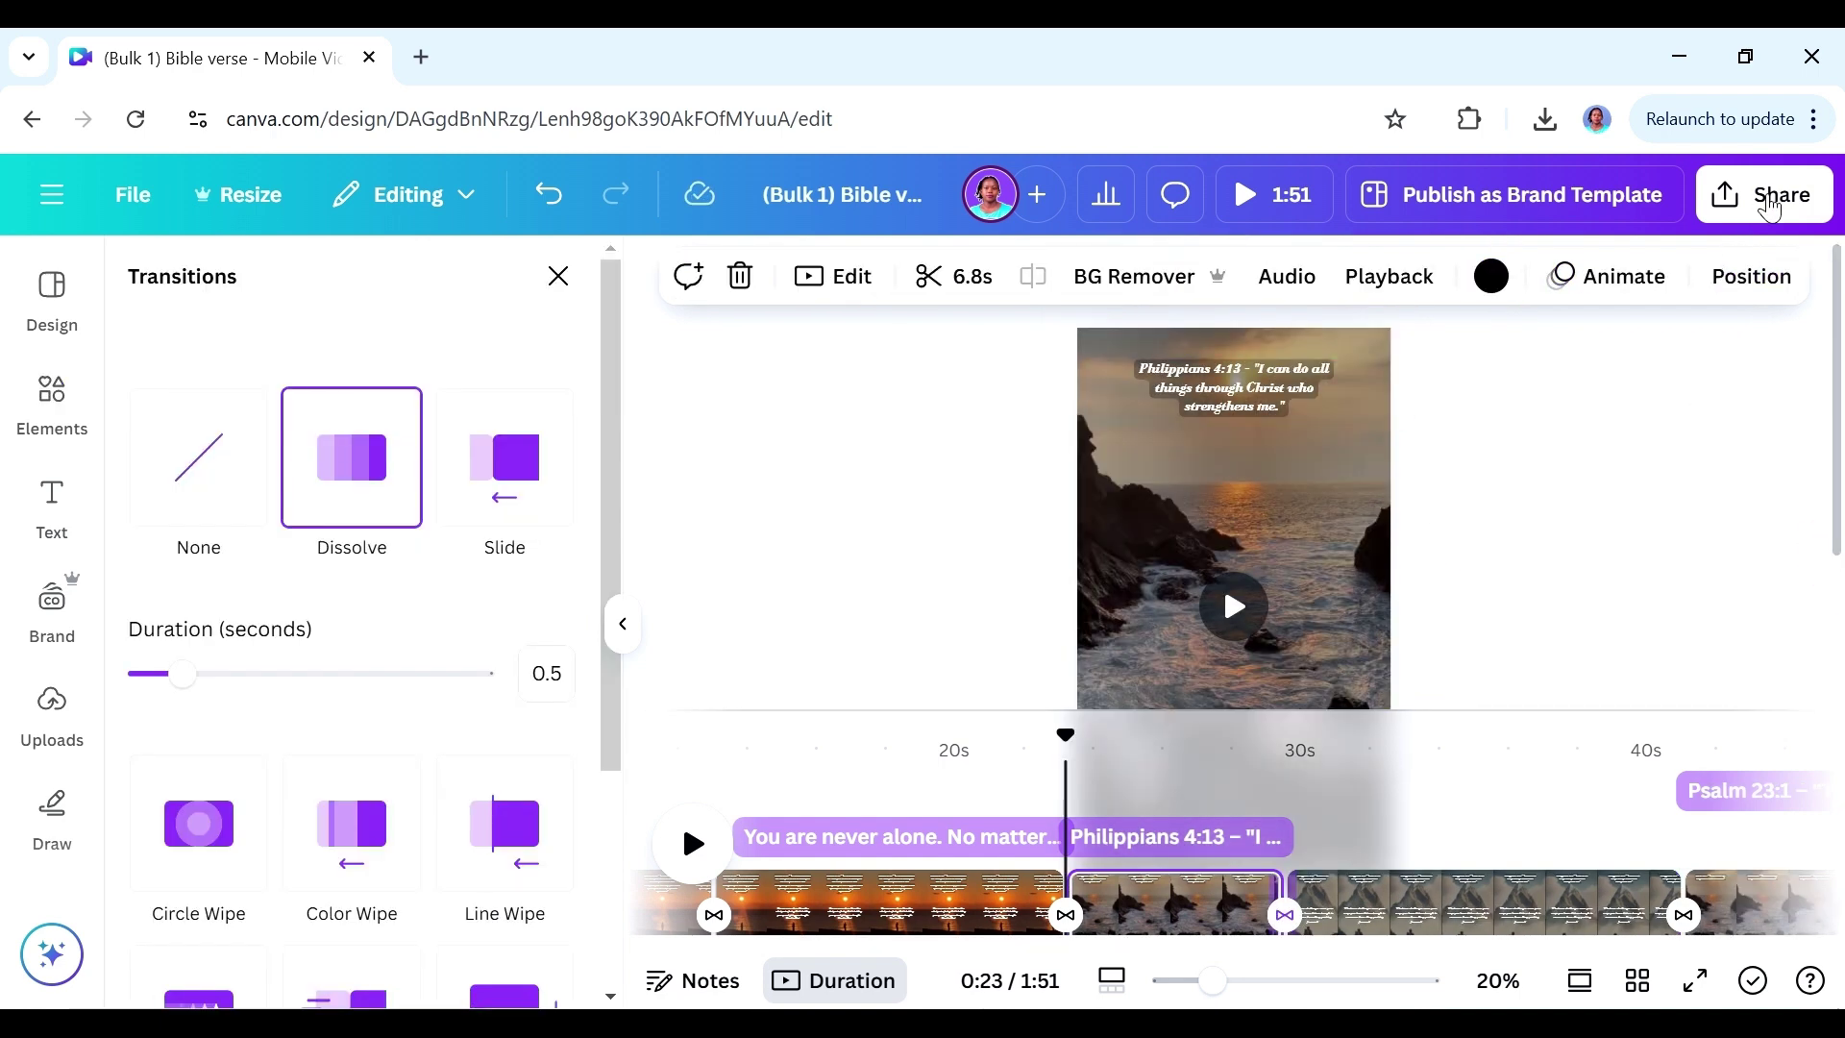
- Download only pages 4 and 5 of the design as an MP4 video
click(1770, 207)
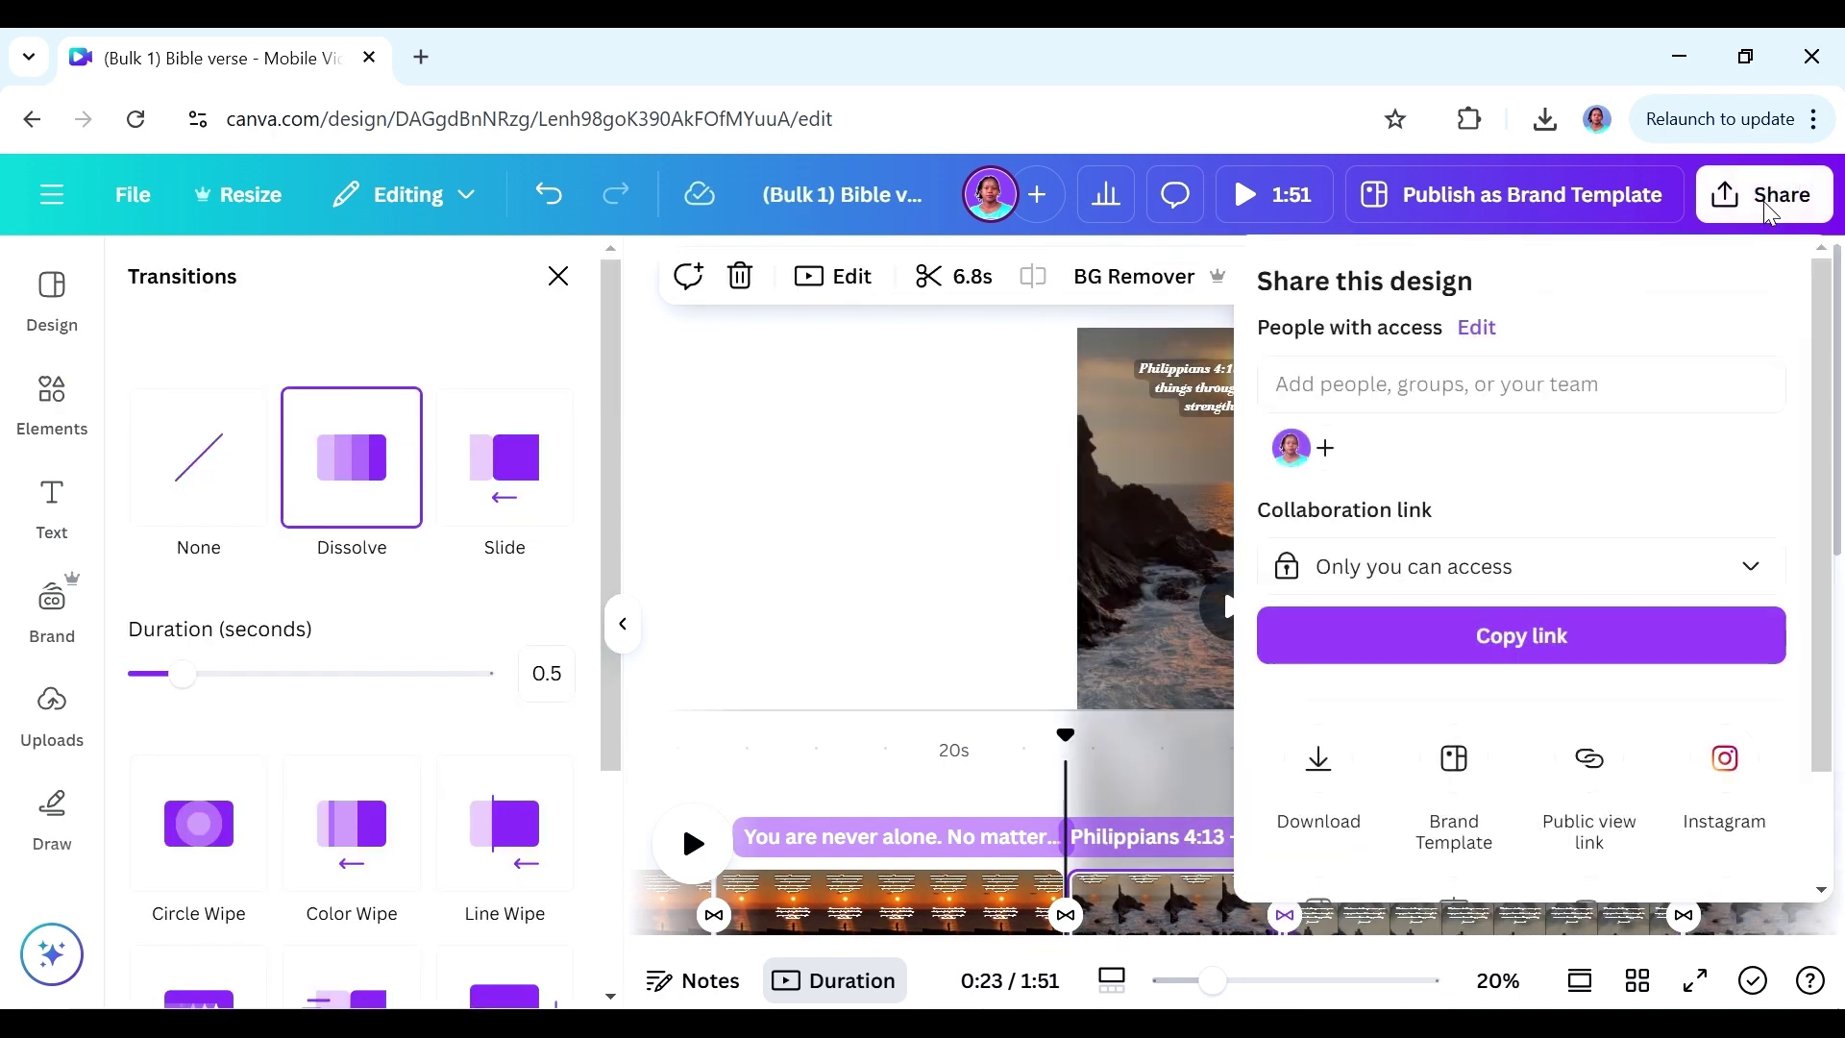
click(1317, 759)
click(1742, 680)
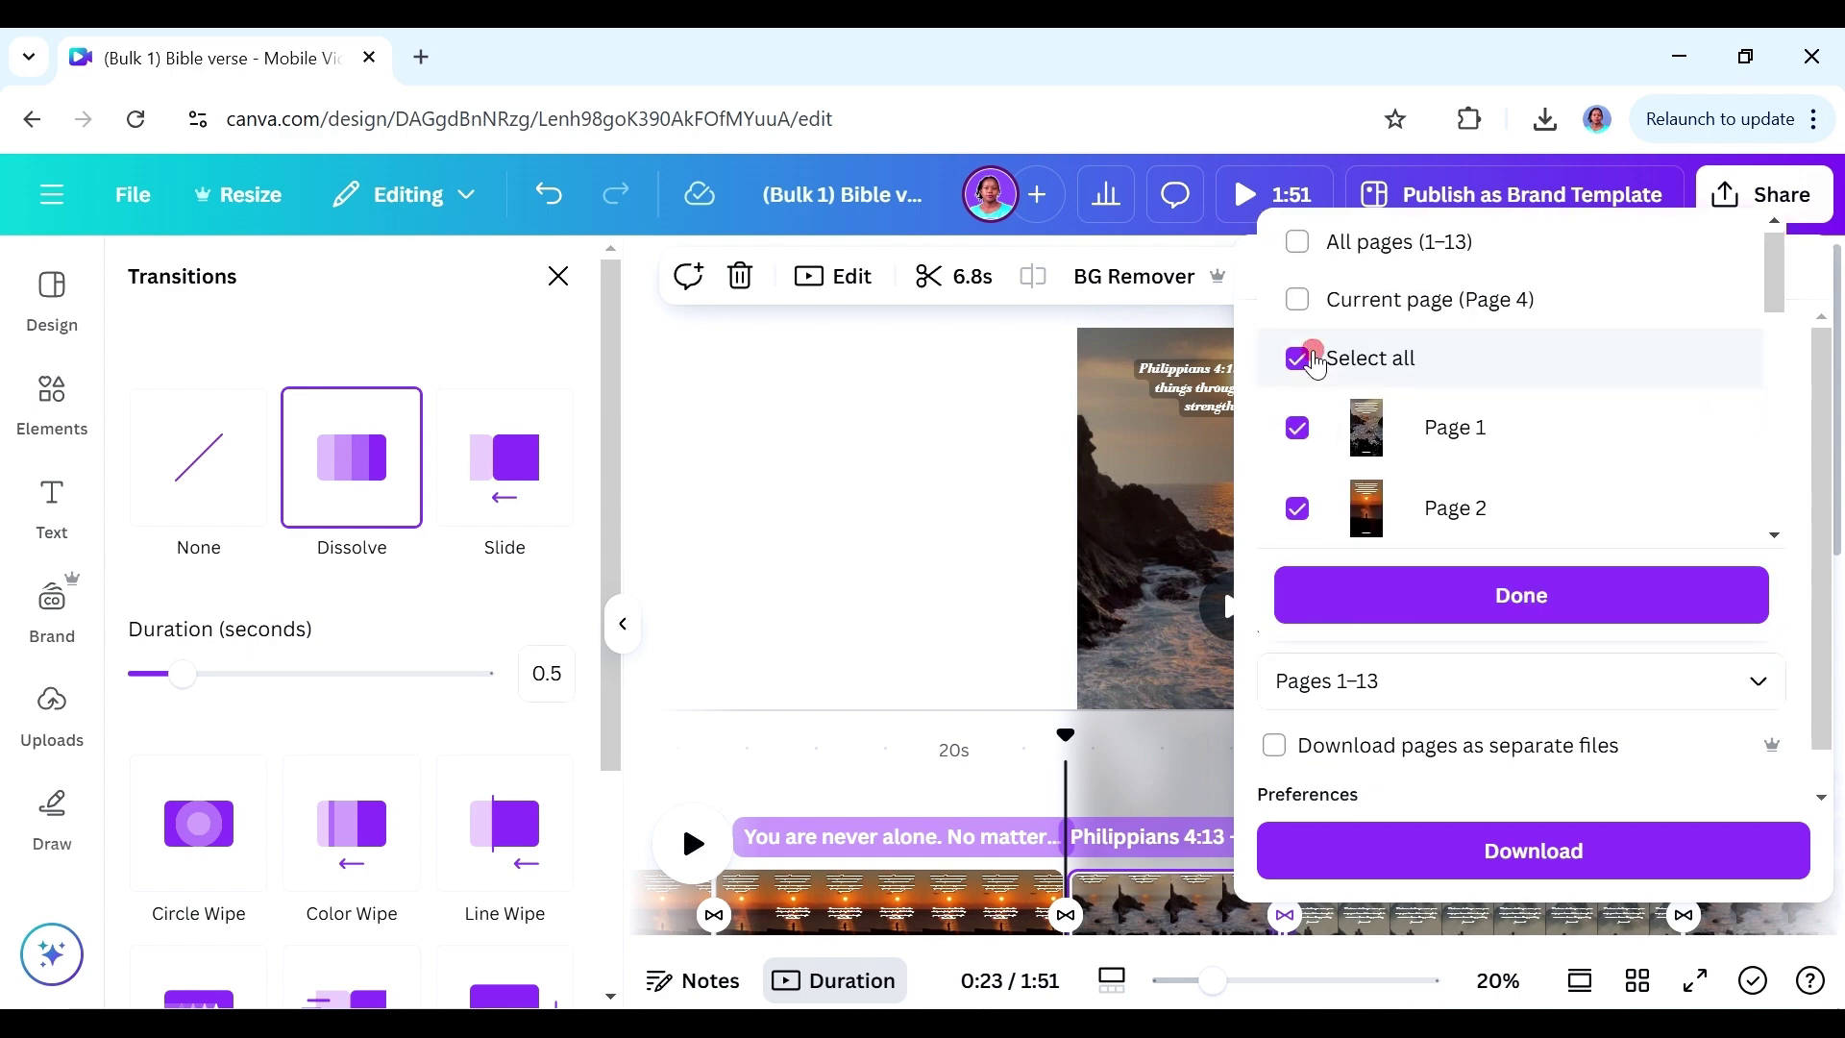
click(1297, 358)
scroll(1393, 404, down, 3)
click(1301, 321)
click(1301, 404)
click(1390, 595)
click(1432, 843)
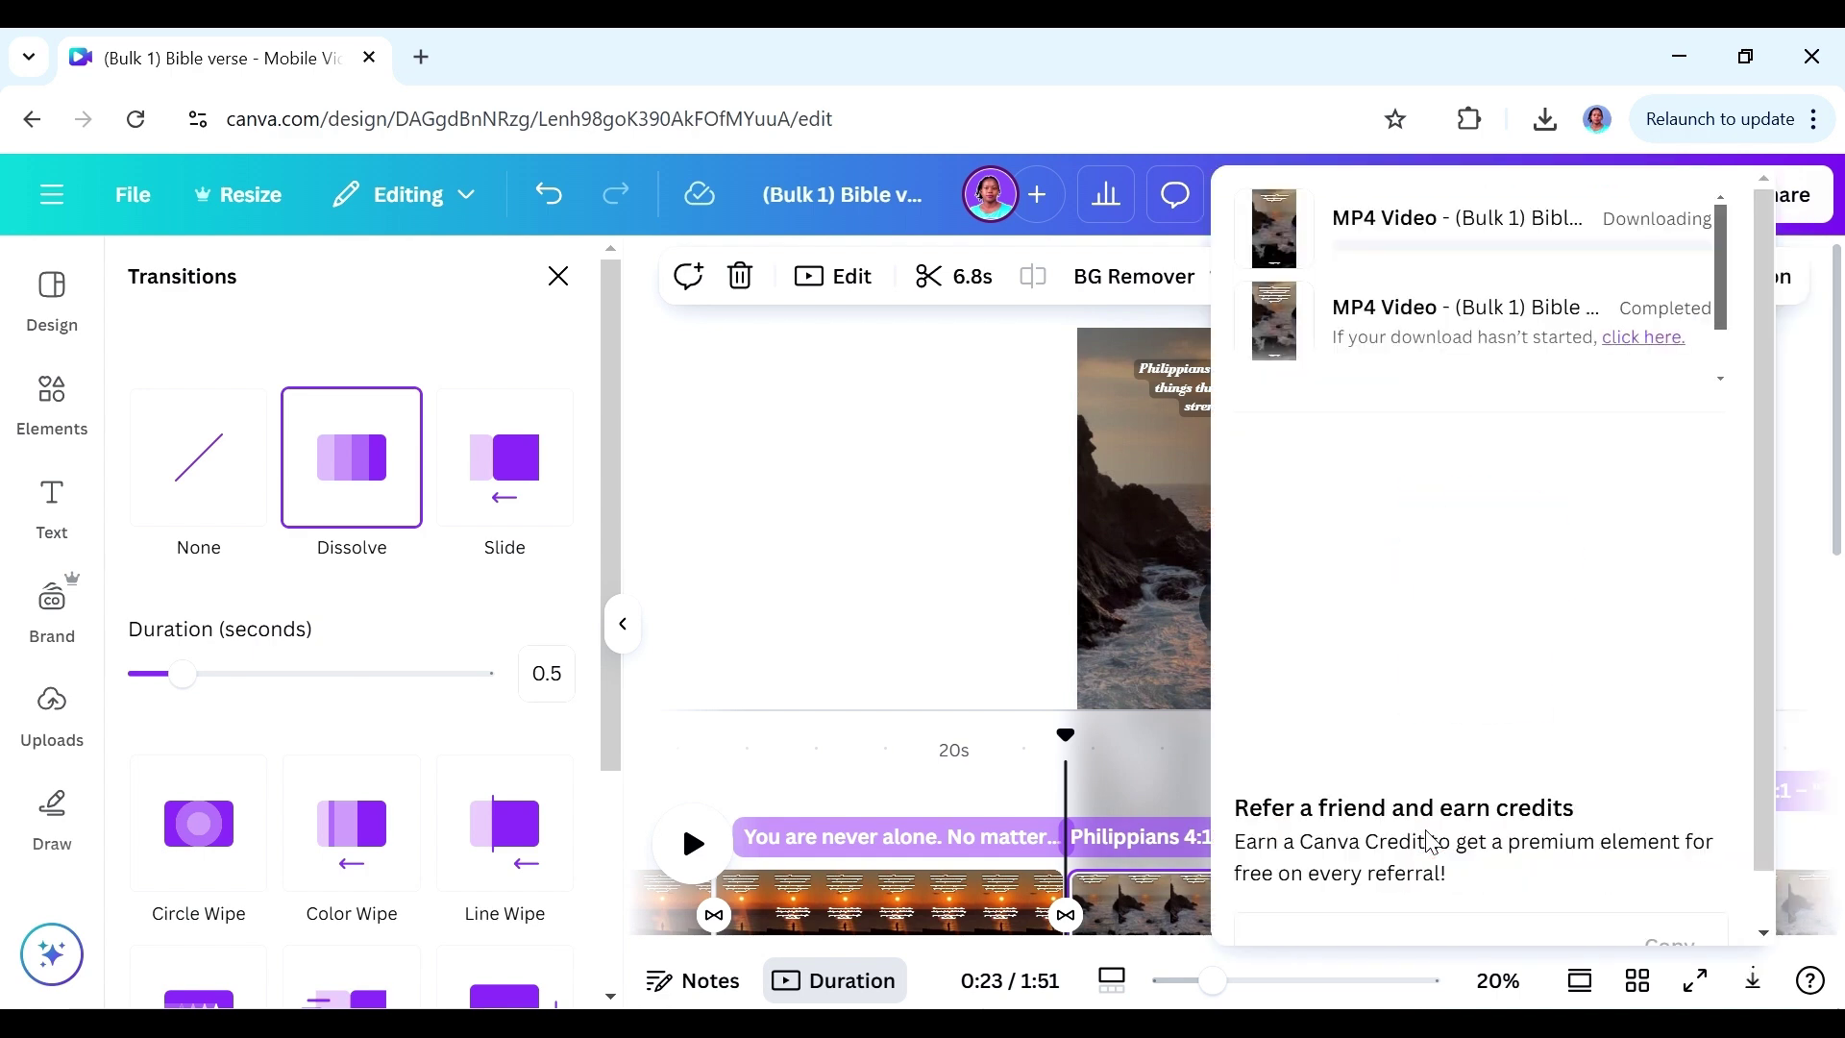